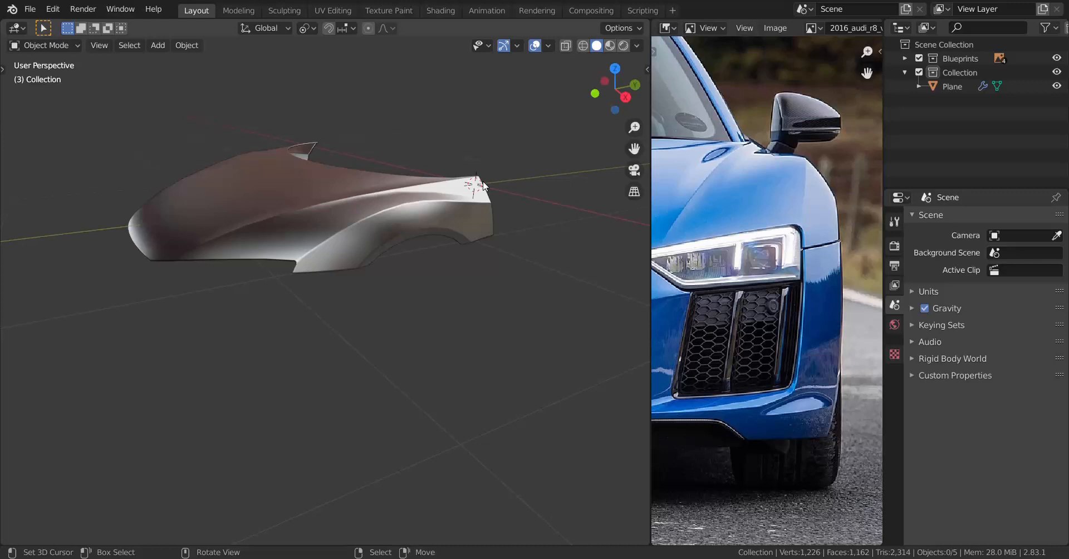
Open the car body mesh for editing and select the edge loop along the front fender's lower border.
key("KP_1")
scroll(363, 360, "up", 8)
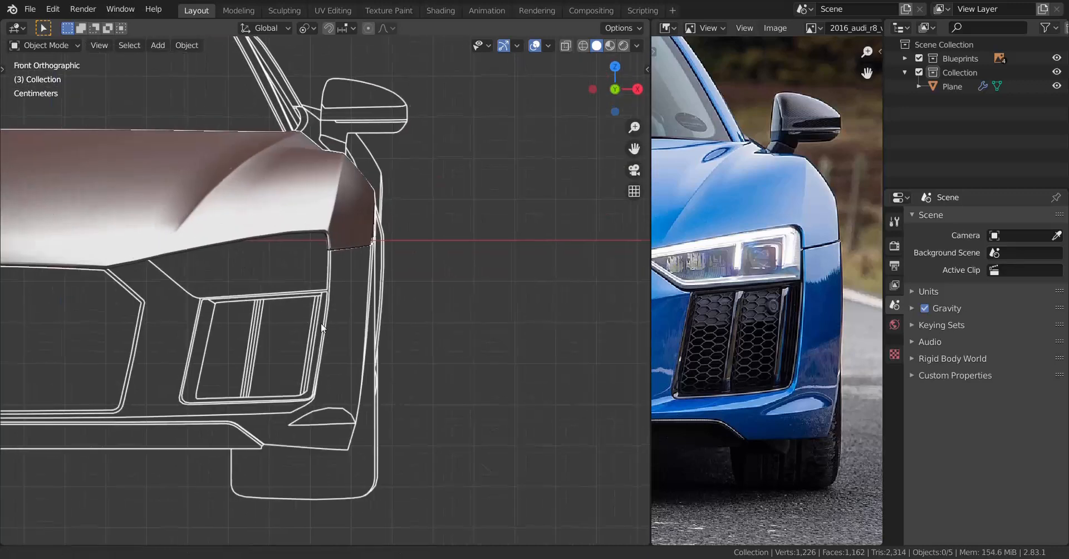
middle_click_drag(332, 349, 435, 198, "shift")
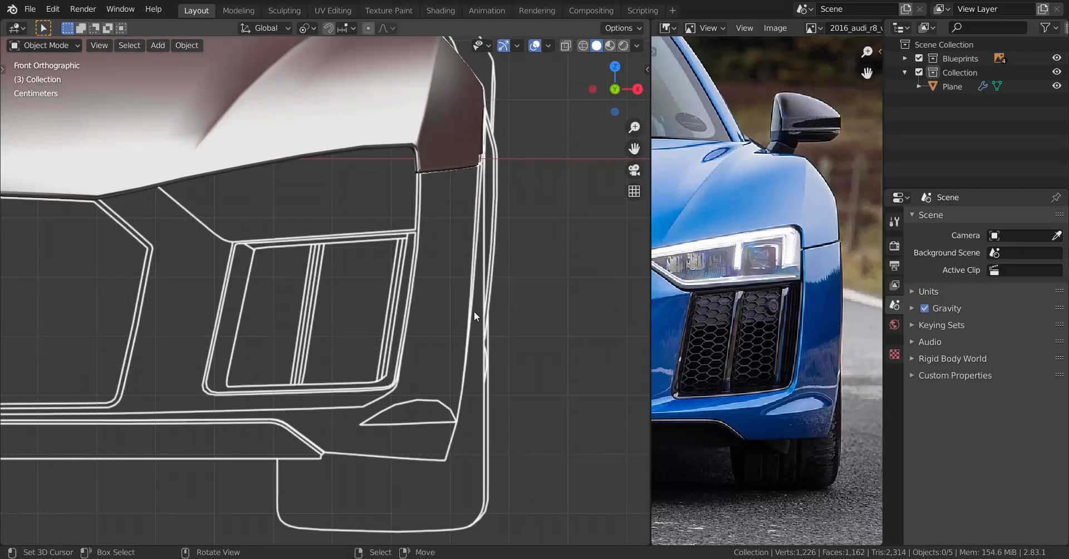
scroll(434, 231, "up", 6)
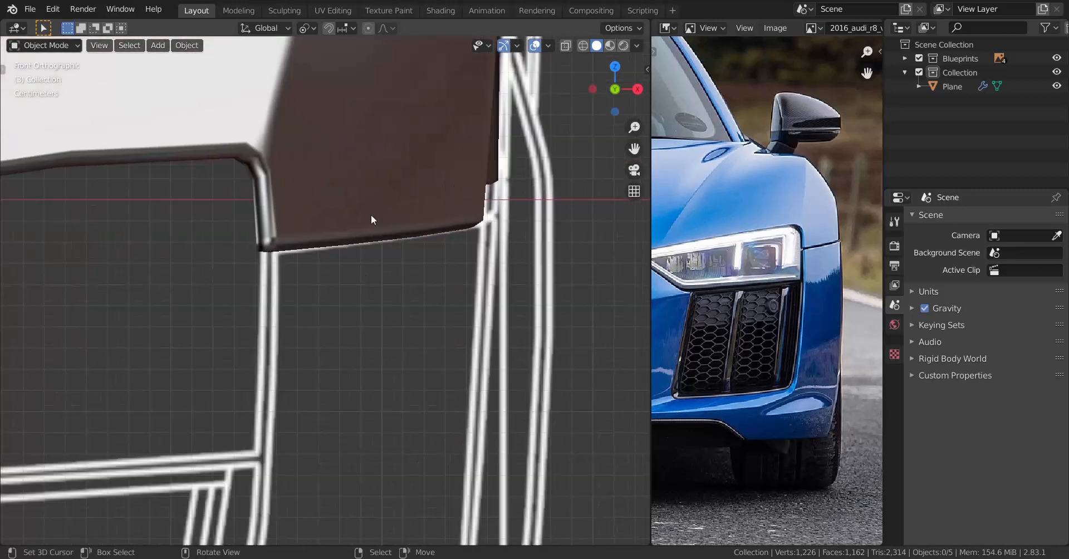
left_click(371, 215)
scroll(446, 246, "down", 2)
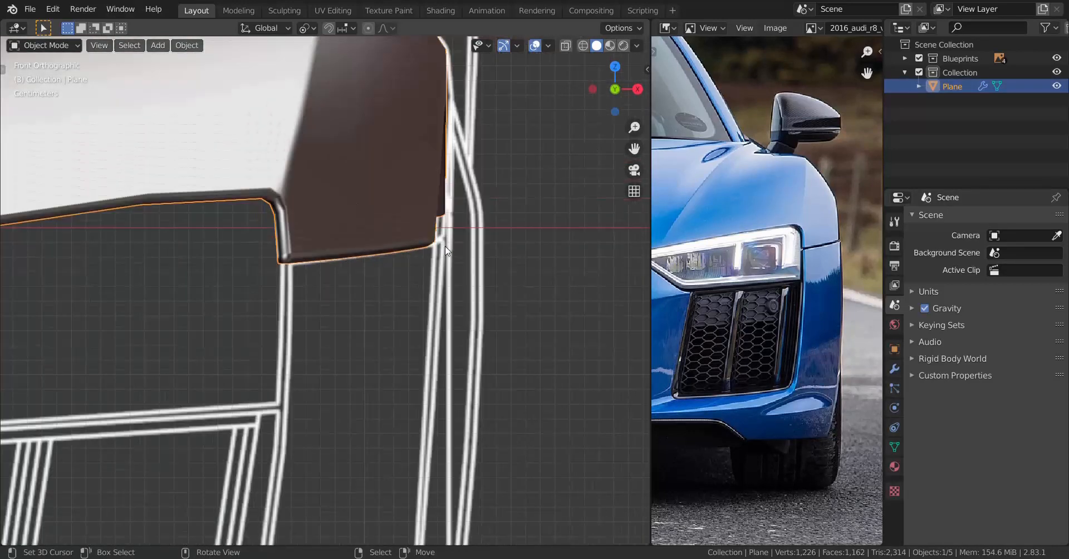
key("KP_3")
middle_click_drag(422, 252, 394, 315, "shift")
scroll(465, 294, "up", 1)
key("Tab")
scroll(378, 311, "down", 2)
left_click(333, 290, "alt")
In wireframe side view, duplicate the selected fender edge loop and place the copy just below the original.
scroll(324, 307, "down", 2)
key("KP_3")
scroll(360, 298, "up", 4)
middle_click_drag(345, 291, 381, 360, "shift")
key("shift+z")
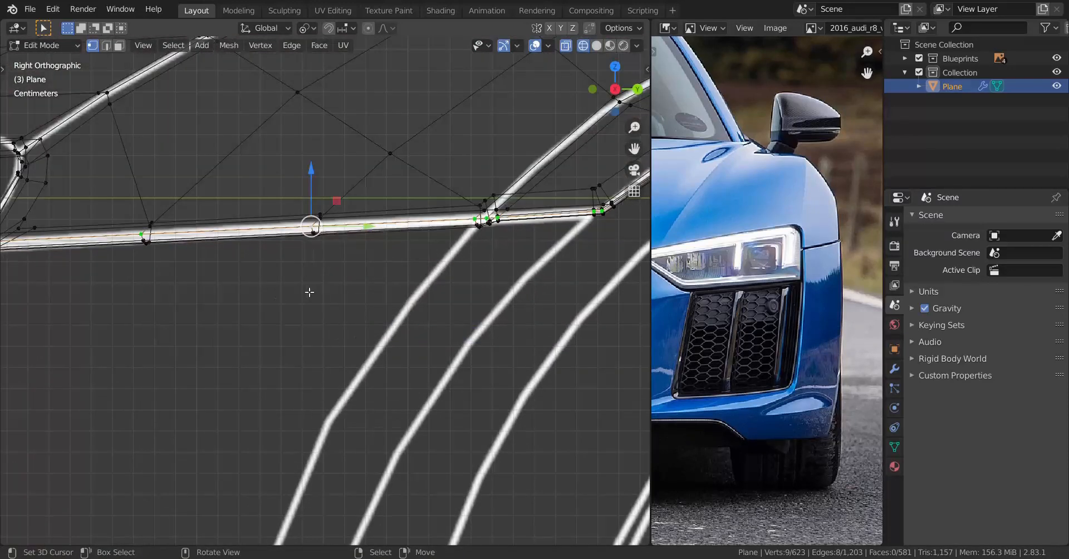
scroll(334, 287, "up", 1)
middle_click_drag(386, 279, 236, 349, "shift")
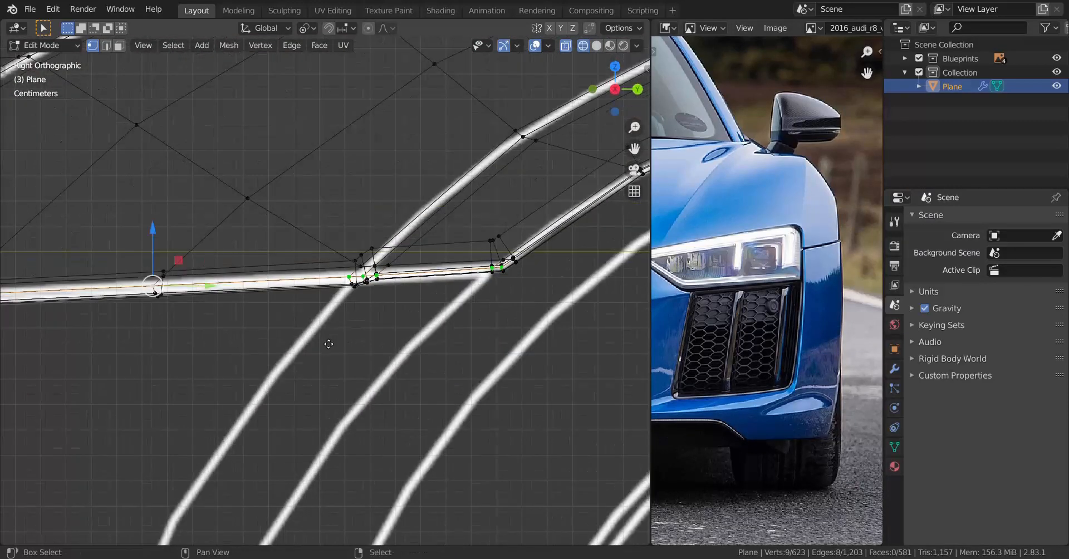
key("shift+d")
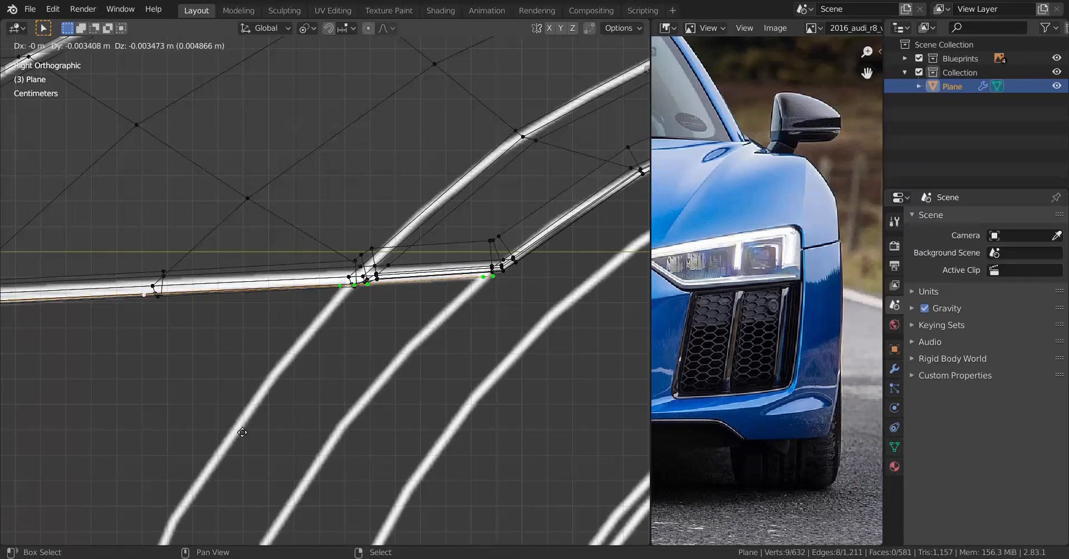
left_click(242, 432)
Return to solid shading and fine-tune the duplicated edge so its front end sits on the blueprint's bumper line.
middle_click_drag(399, 336, 618, 330, "shift")
scroll(334, 357, "up", 7)
key("z")
left_click(424, 353)
middle_click_drag(349, 362, 390, 363, "shift")
scroll(379, 362, "up", 1)
key("g")
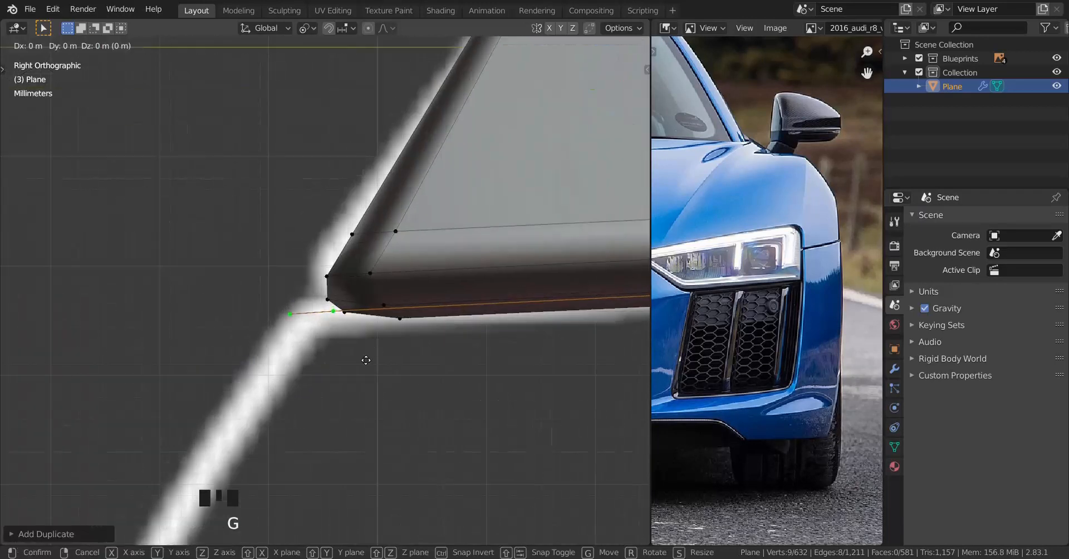
left_click(466, 371)
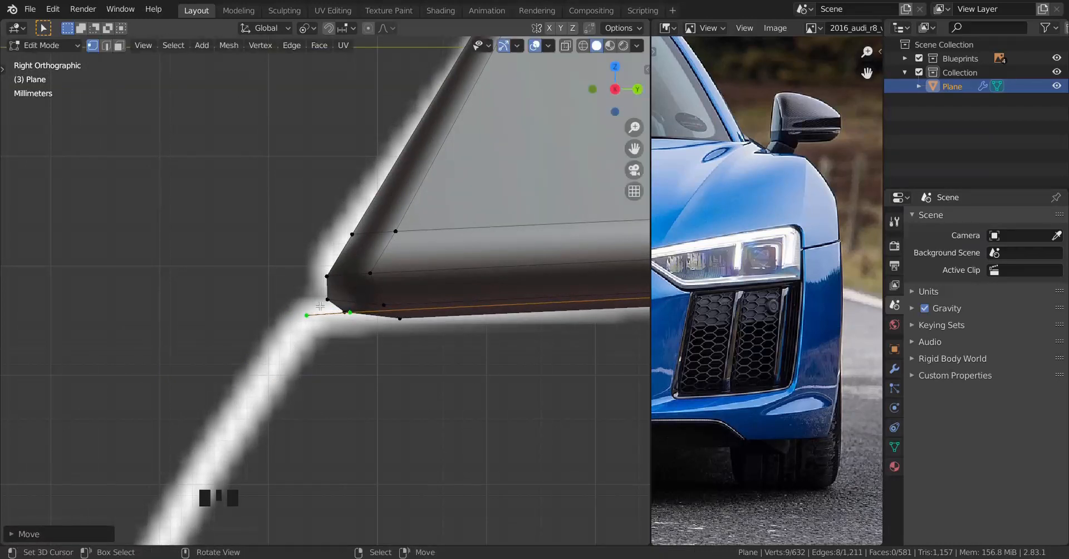
key("g")
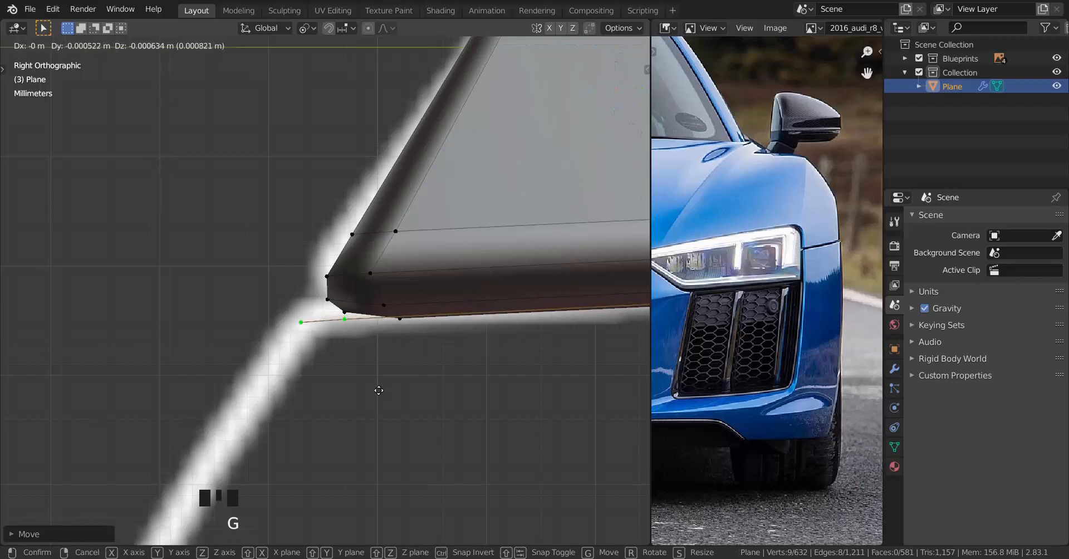
left_click(367, 409)
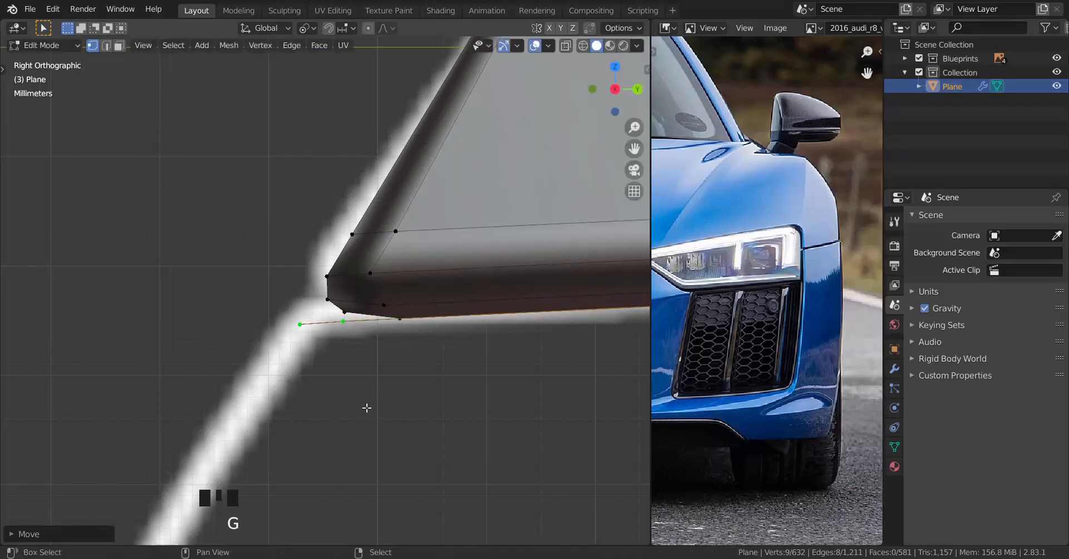
Dissolve the extra vertex beside the front end of the duplicated edge.
scroll(429, 354, "down", 7)
scroll(444, 339, "up", 5)
right_click(358, 332)
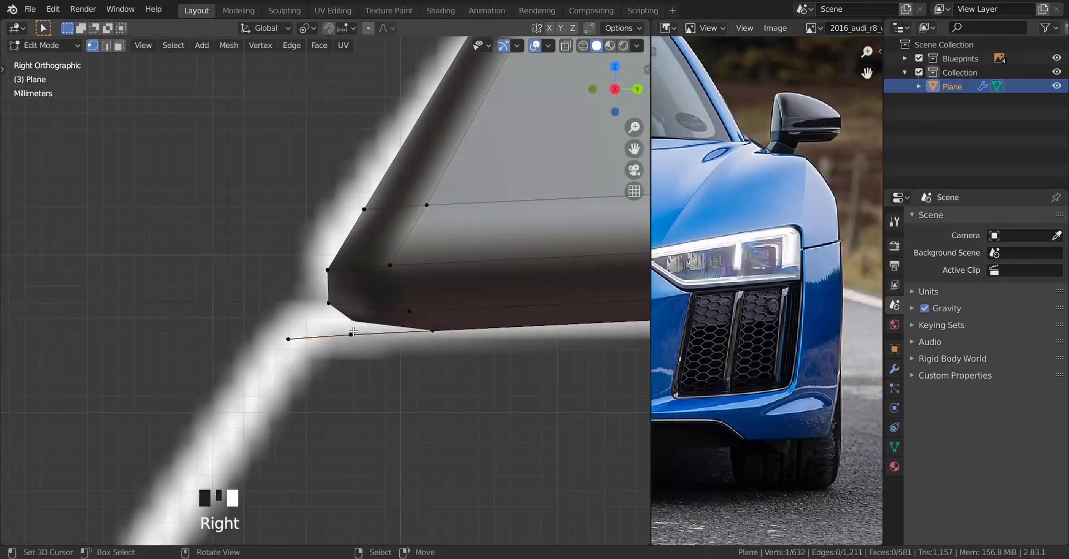
right_click(345, 355)
key("x")
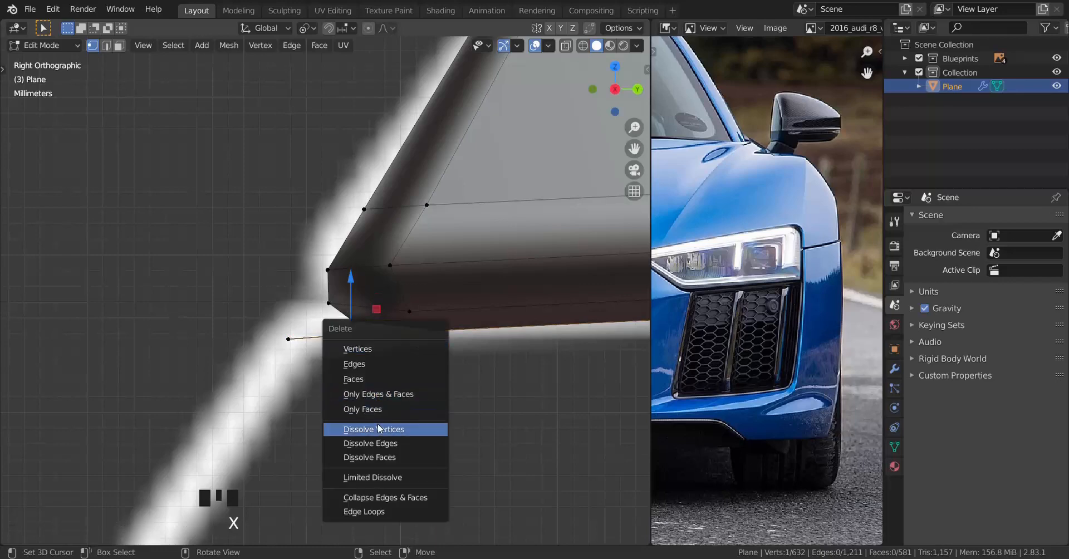
left_click(378, 429)
Dissolve the two surplus vertices of the duplicated edge where the blueprint's outer wheel-arch line meets it.
scroll(403, 406, "down", 9)
scroll(352, 317, "up", 3)
middle_click_drag(353, 318, 279, 306, "shift")
scroll(366, 319, "down", 5)
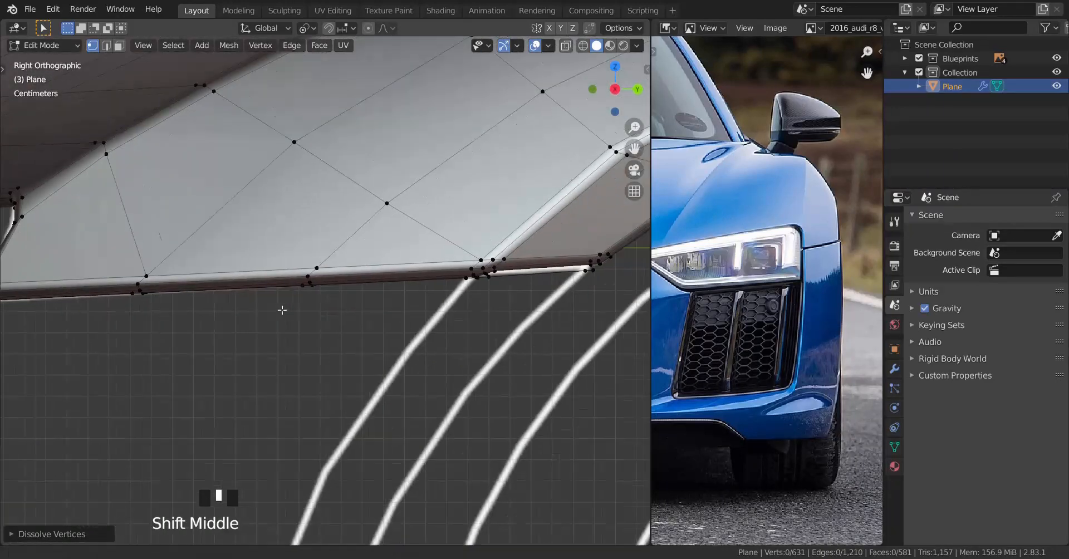
scroll(279, 306, "up", 5)
scroll(289, 327, "up", 4)
right_click(304, 326)
right_click(419, 305, "shift")
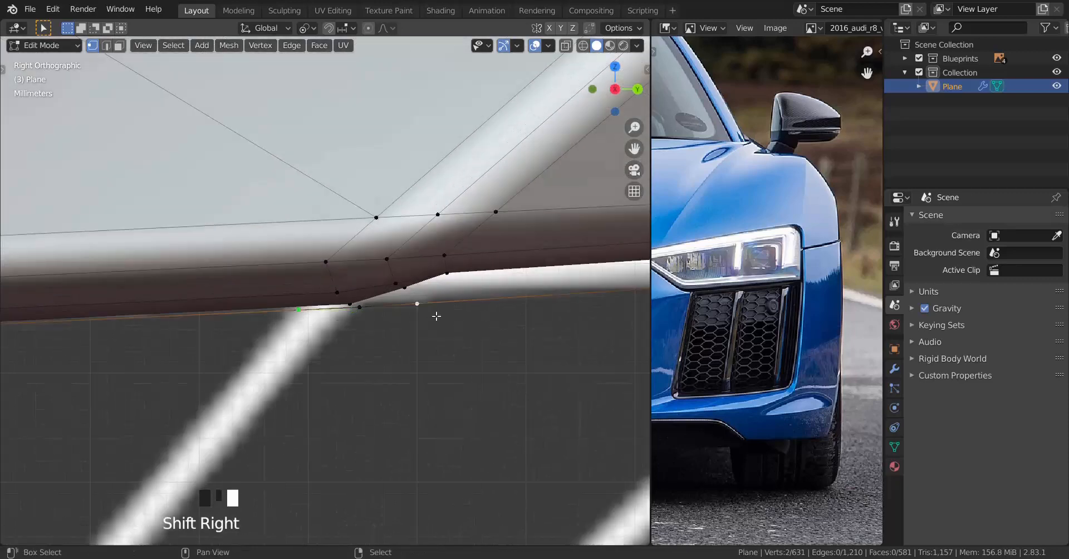
key("x")
left_click(494, 303)
Dissolve the extra vertex near the duplicated edge's rear end and shift the end vertex slightly forward along Y.
scroll(497, 306, "down", 4)
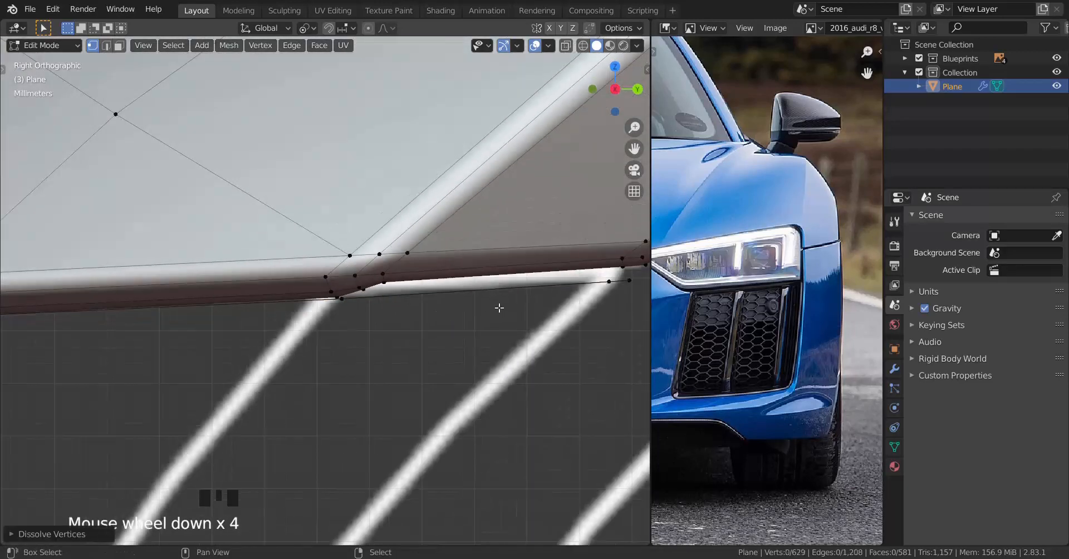
middle_click_drag(496, 305, 394, 279, "shift")
scroll(465, 270, "up", 3)
right_click(465, 272)
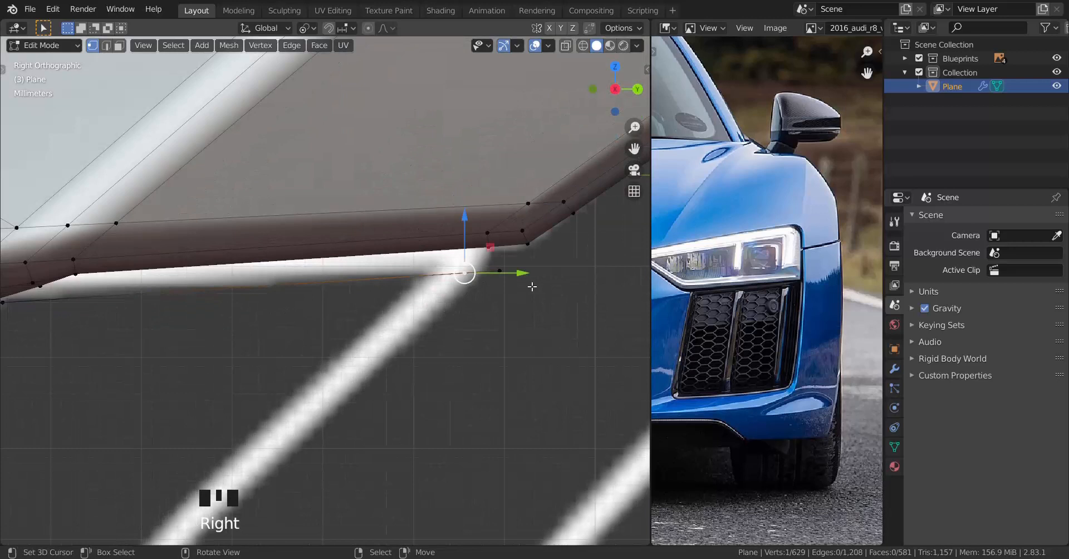
key("x")
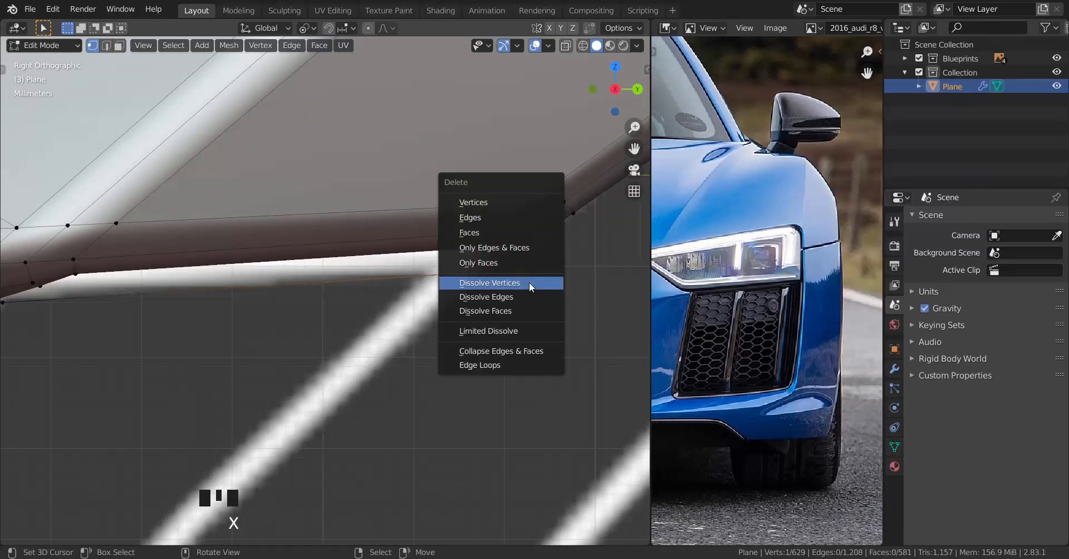
left_click(534, 283)
right_click(499, 271)
left_click_drag(552, 272, 503, 246)
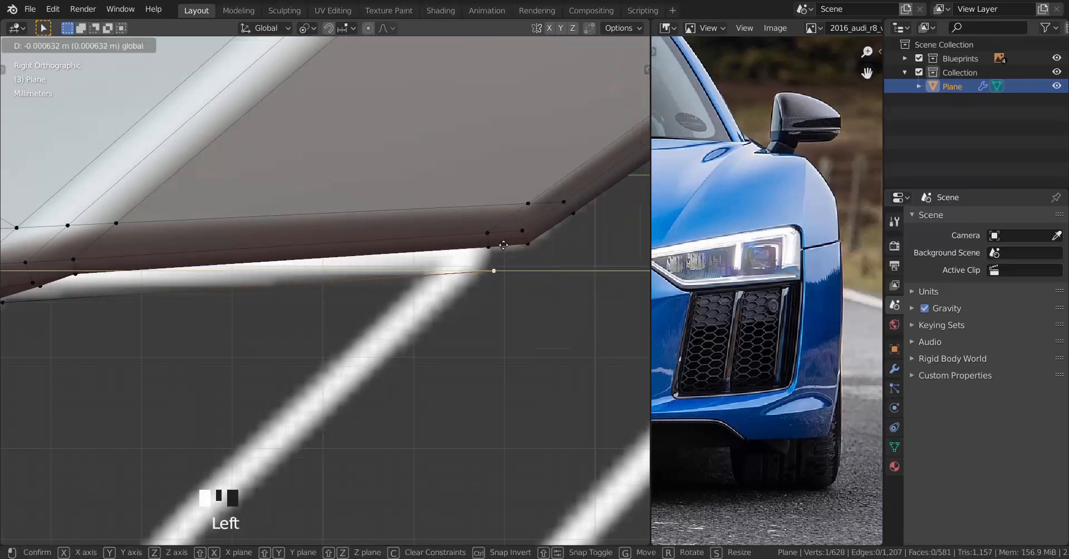
left_click_drag(446, 221, 443, 221)
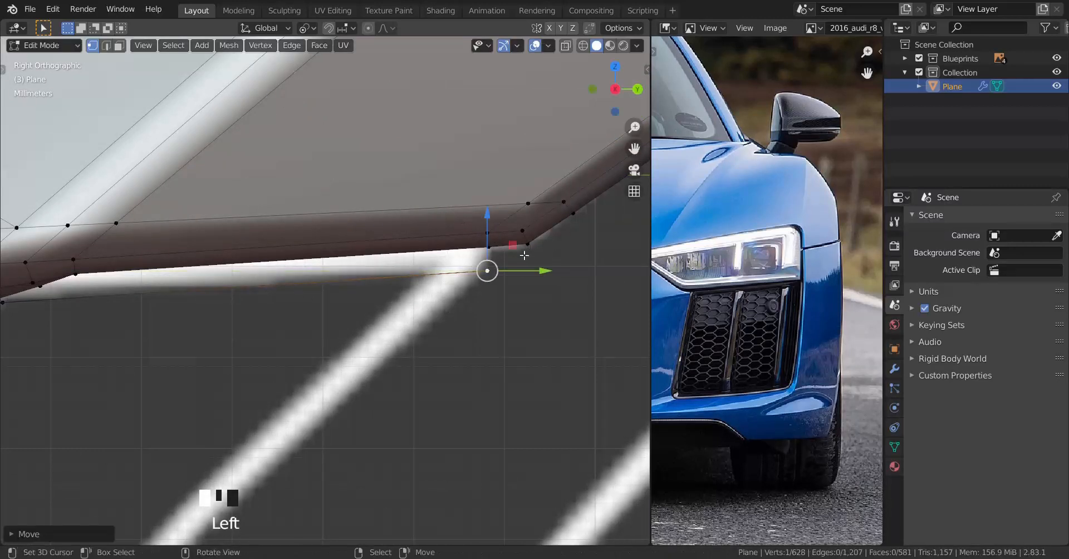
Separate the duplicated edge into its own object and open that object for editing.
scroll(501, 253, "up", 3)
middle_click_drag(335, 284, 487, 284, "shift")
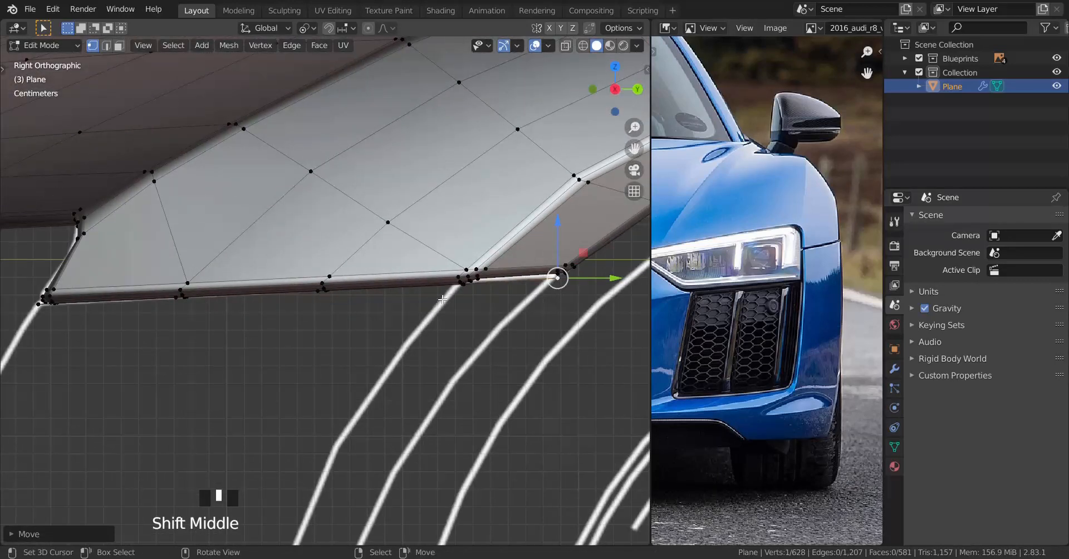
right_click(404, 297, "alt")
key("p")
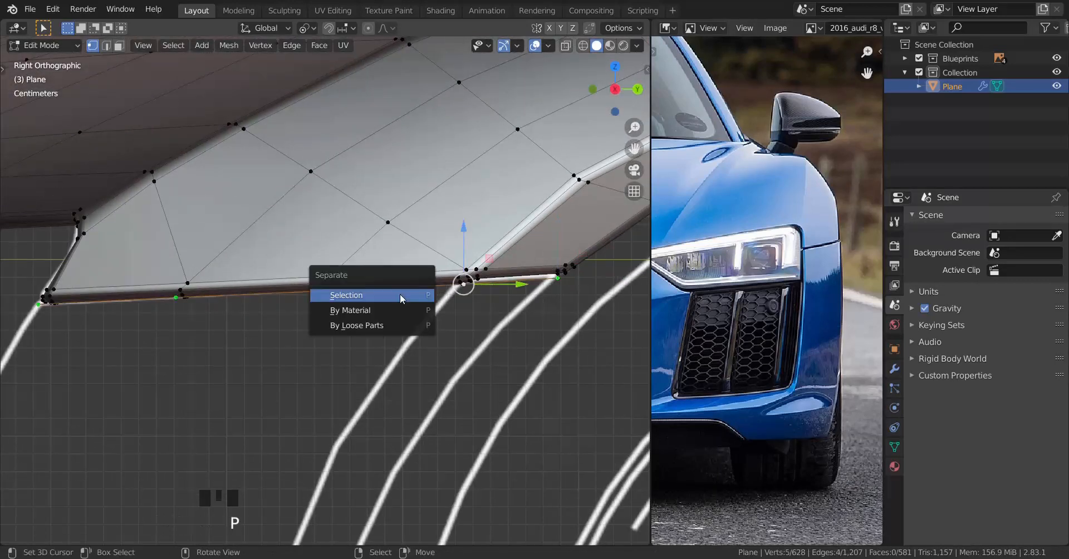
left_click(401, 297)
key("Tab")
right_click(297, 302)
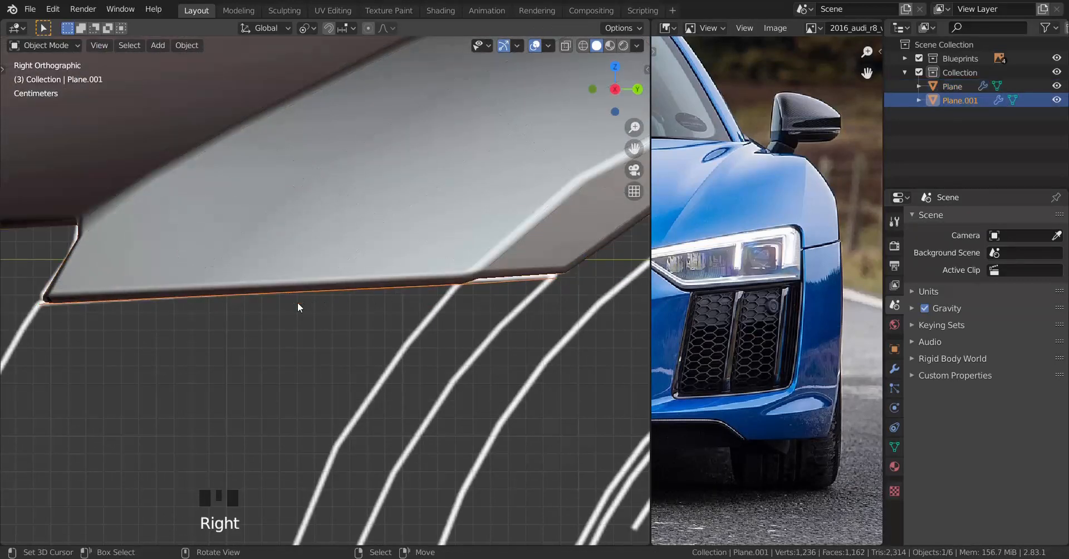
scroll(315, 314, "down", 4)
key("Tab")
key("a")
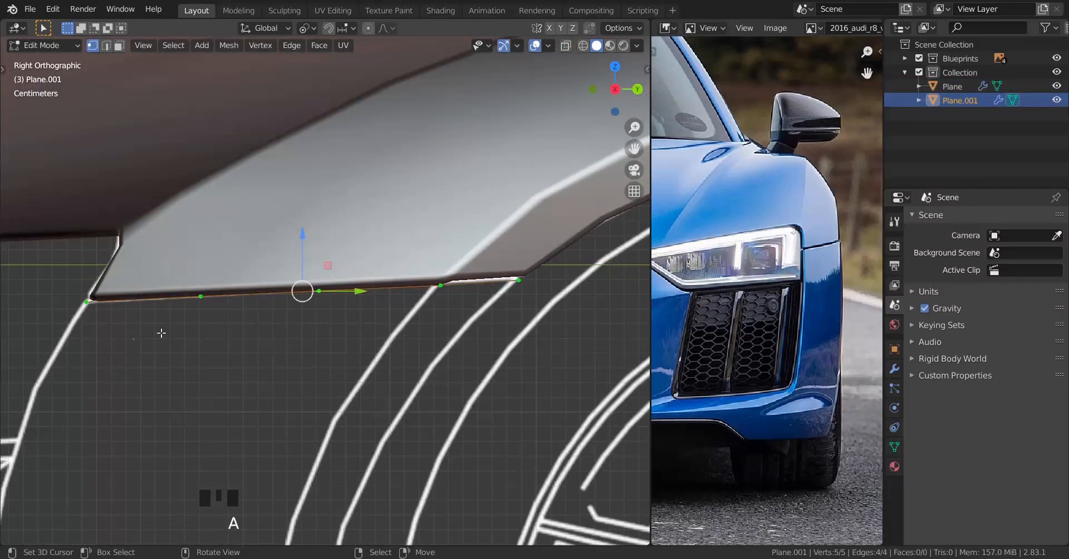
Extrude the new edge's front end vertex downward along the rear side of the air intake in side view.
scroll(350, 330, "up", 5)
scroll(350, 329, "up", 5)
middle_click_drag(349, 329, 423, 317, "shift")
right_click(294, 314)
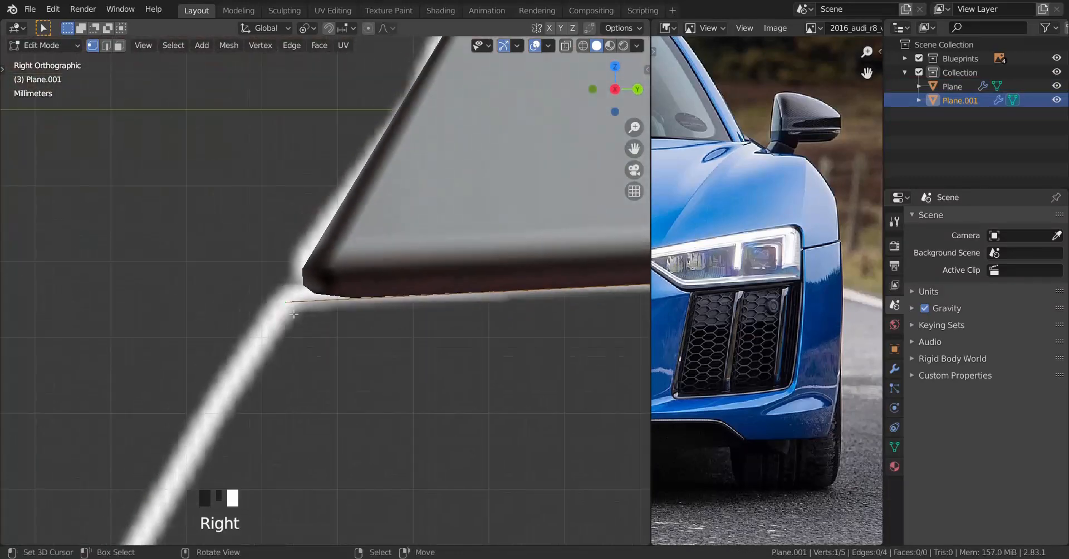
key("KP_Decimal")
scroll(294, 314, "down", 4)
middle_click_drag(294, 315, 338, 363)
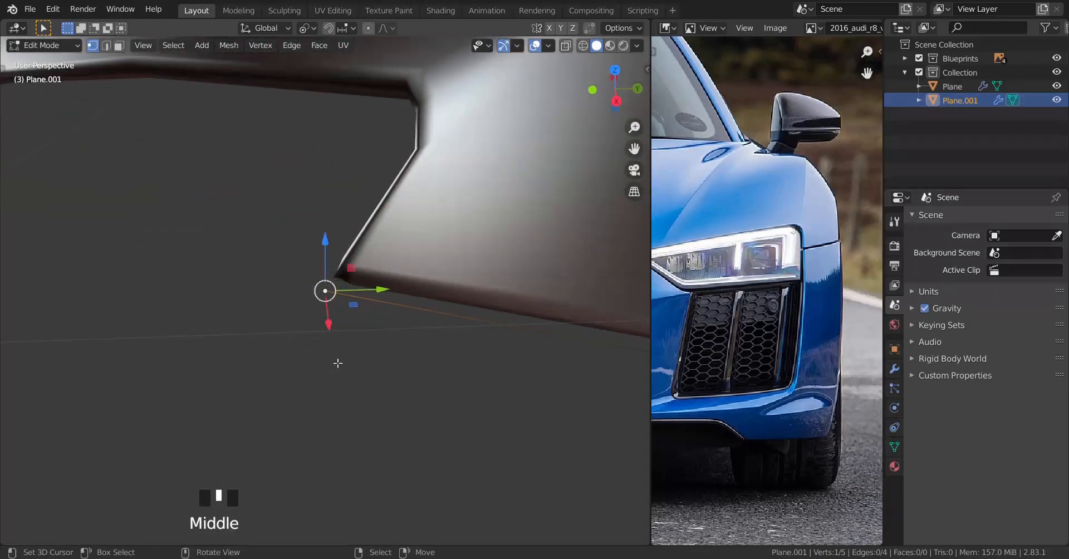
key("KP_3")
scroll(338, 363, "down", 12)
scroll(402, 333, "up", 3)
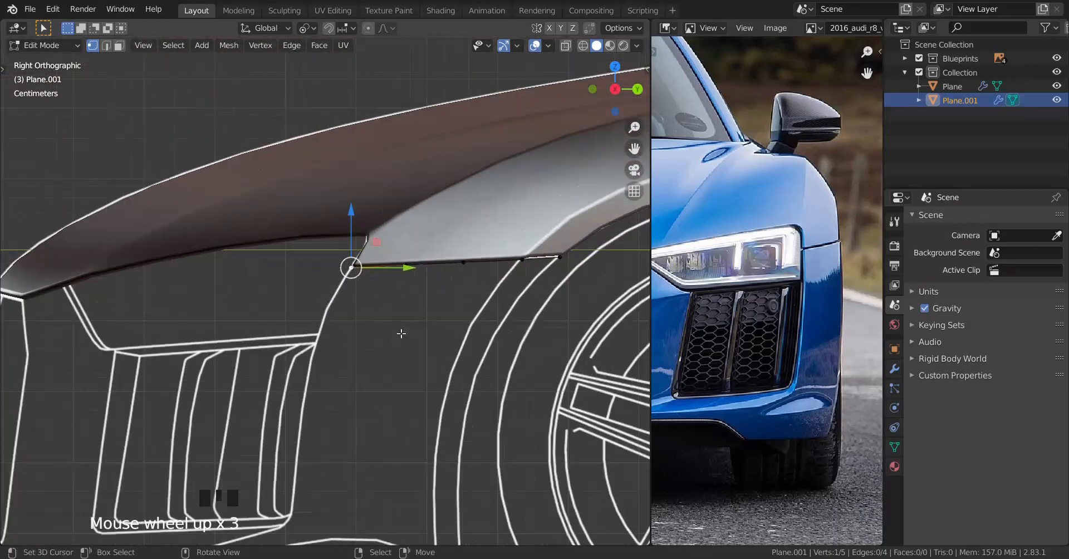
middle_click_drag(401, 334, 400, 296, "shift")
scroll(401, 296, "up", 5)
key("e")
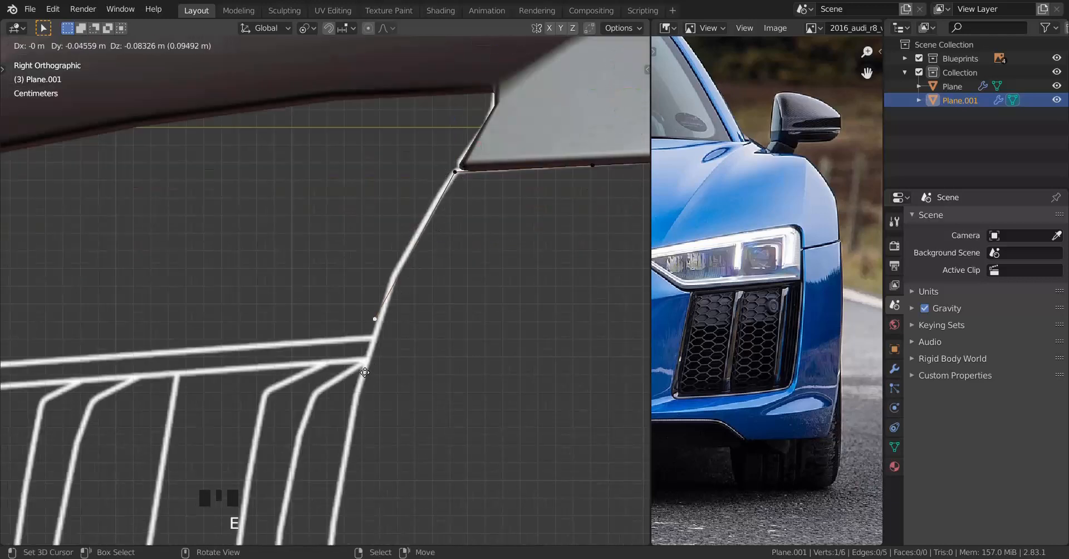
left_click(333, 535)
Move the extruded vertex to the lower rear corner of the air intake on the side blueprint.
scroll(369, 484, "down", 7)
middle_click_drag(371, 476, 403, 365, "shift")
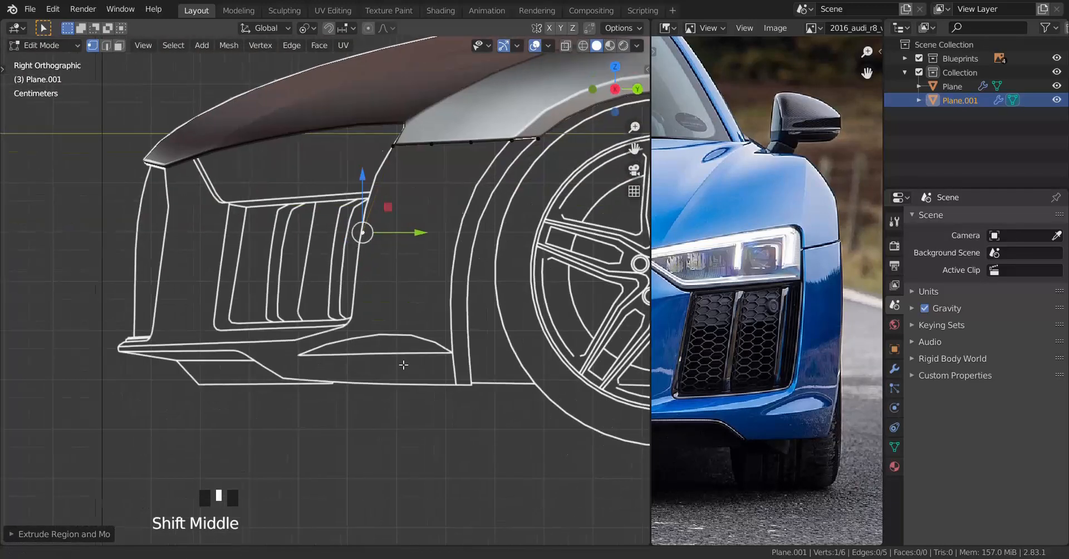
scroll(404, 365, "up", 5)
key("g")
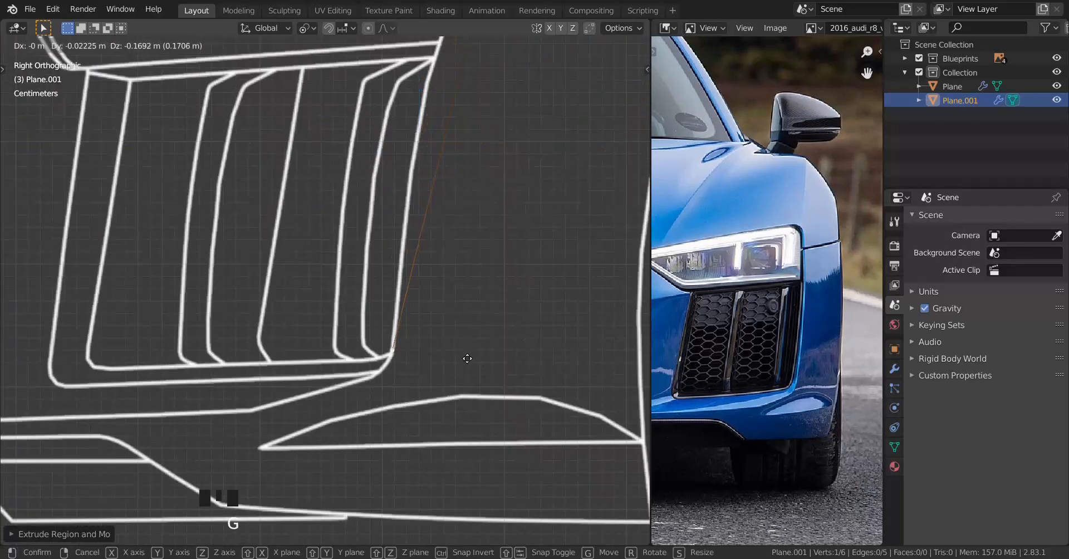
left_click(474, 367)
scroll(466, 329, "down", 4)
scroll(449, 343, "up", 4)
middle_click_drag(459, 284, 399, 376, "shift")
key("g")
left_click(443, 345)
Divide the long edge beside the air intake with four evenly spaced cuts.
scroll(442, 345, "down", 1)
key("ctrl+r")
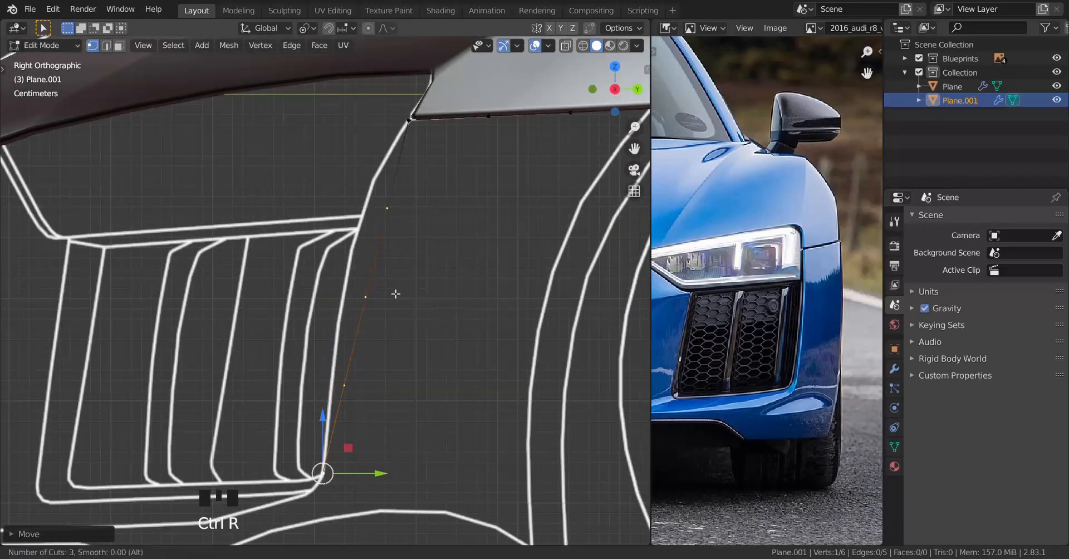
left_click(396, 294)
Move the upper two new vertices onto the blueprint line curving from the fender corner to the air intake.
middle_click_drag(395, 294, 393, 328, "shift")
scroll(393, 328, "up", 2)
left_click(418, 197)
key("g")
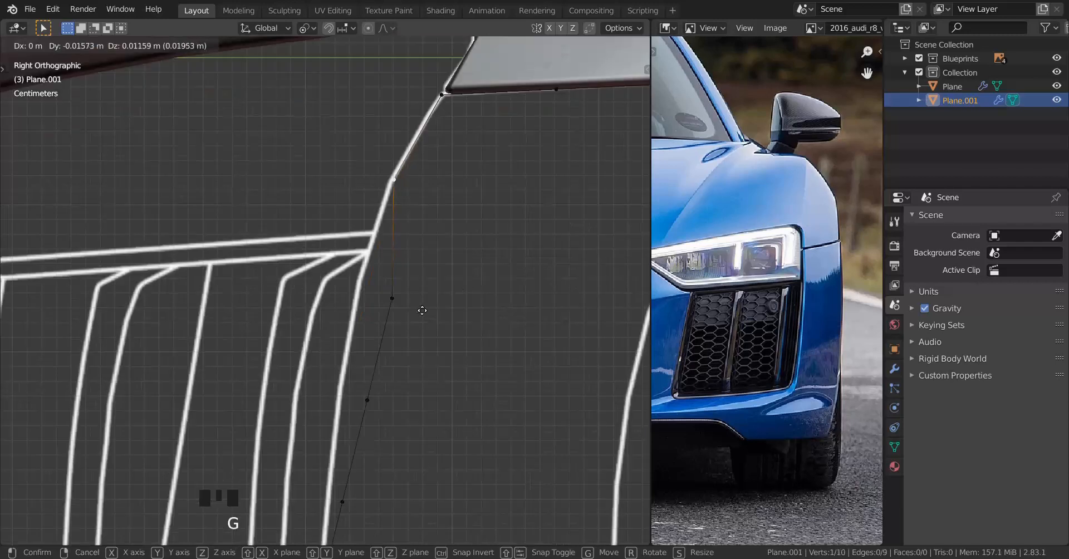
left_click(391, 308)
left_click(392, 298)
key("g")
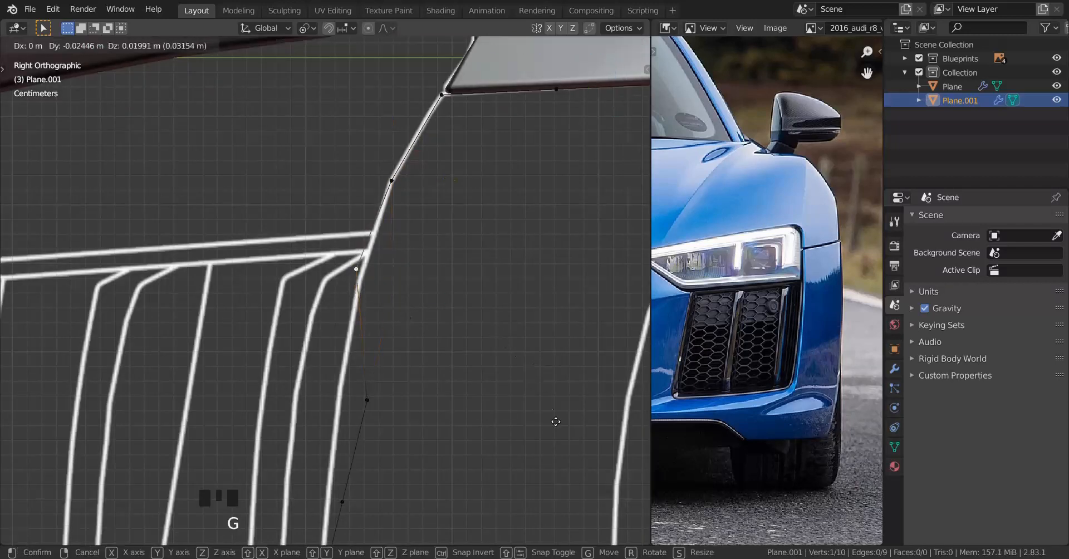
left_click(559, 433)
Move the lower two new vertices onto the air intake's rear outline in side view.
middle_click_drag(559, 434, 582, 277, "shift")
right_click(406, 249)
key("g")
right_click(372, 347)
key("g")
left_click(365, 345)
In front view, shift the three lowest vertices inward along X to follow the air intake's outer outline.
middle_click_drag(411, 289, 373, 259, "shift")
key("KP_1")
scroll(373, 259, "up", 2)
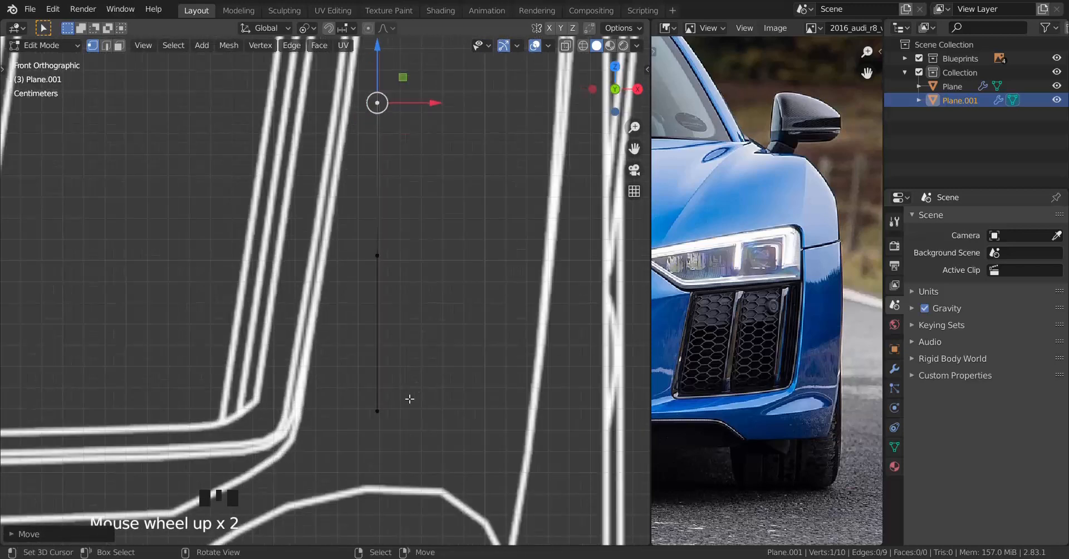
right_click(377, 405)
left_click_drag(426, 414, 347, 425)
right_click(377, 256)
left_click_drag(426, 257, 378, 259)
middle_click_drag(384, 167, 388, 346, "shift")
right_click(380, 282)
left_click_drag(428, 282, 400, 252)
middle_click_drag(400, 252, 342, 313, "shift")
key("KP_3")
scroll(395, 238, "down", 5)
scroll(237, 315, "up", 4)
scroll(389, 262, "up", 3)
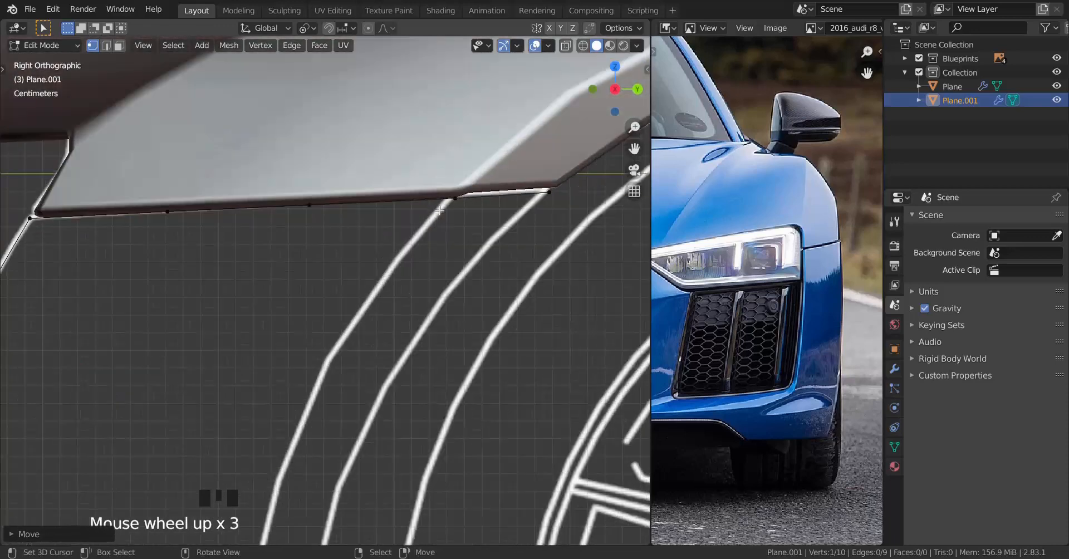
With X-ray on in side view, move the fender's lower-edge vertex near the wheel arch onto the outer wheel-arch blueprint line.
right_click(456, 198)
scroll(457, 199, "up", 3)
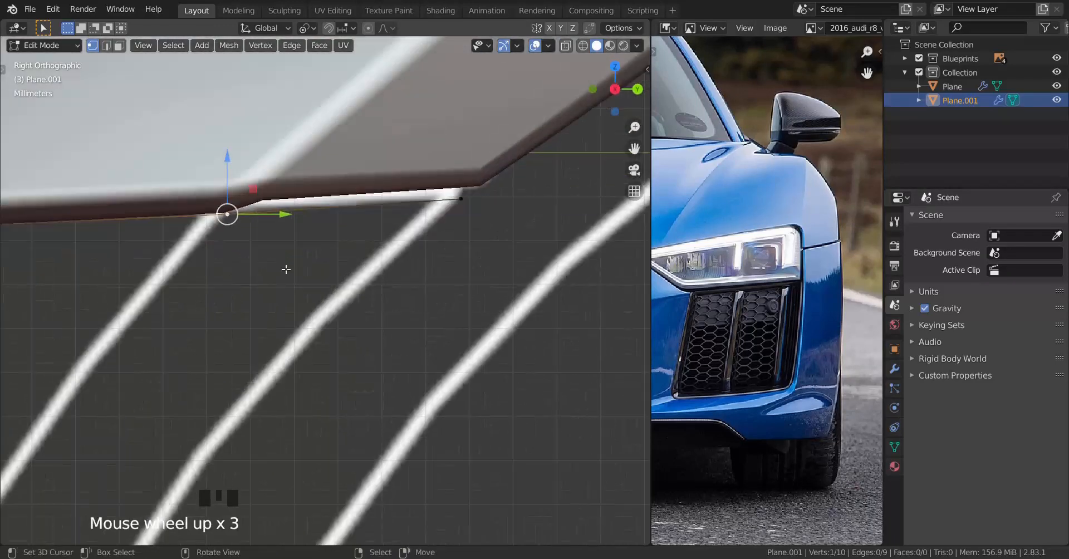
middle_click_drag(354, 278, 410, 291, "shift")
key("alt+z")
left_click_drag(283, 226, 248, 208)
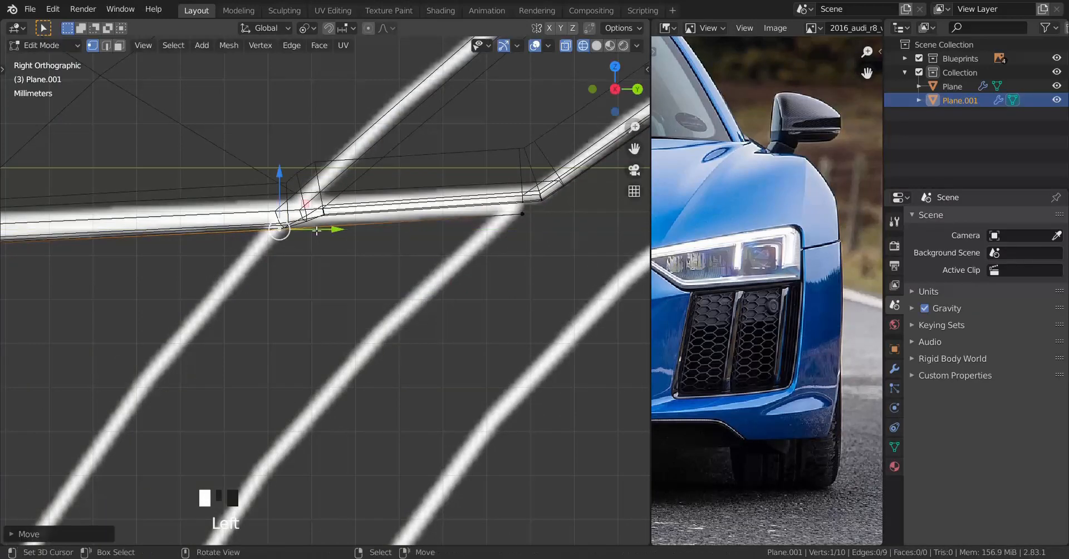
middle_click_drag(248, 208, 360, 246, "shift")
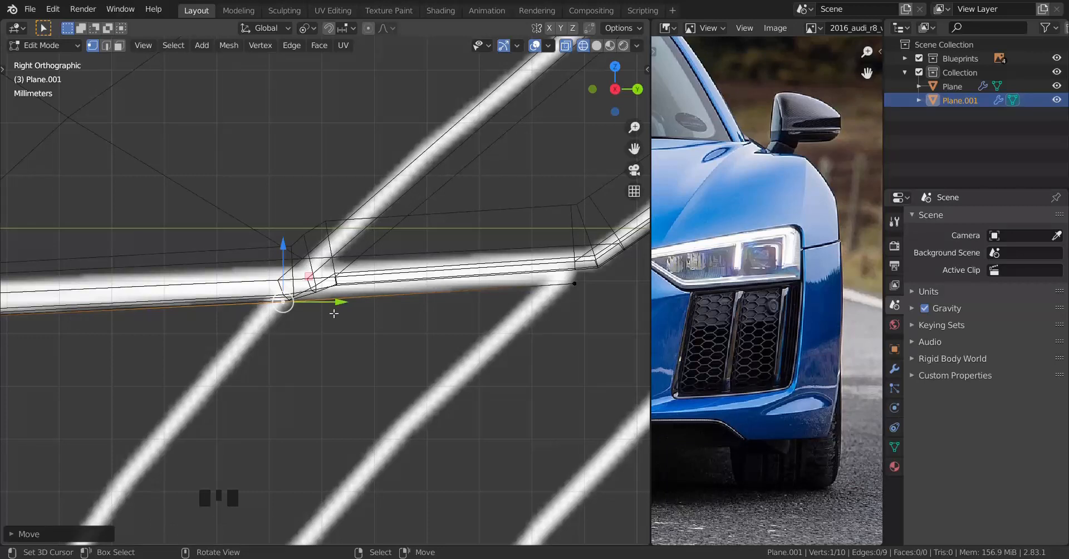
left_click_drag(351, 310, 330, 319)
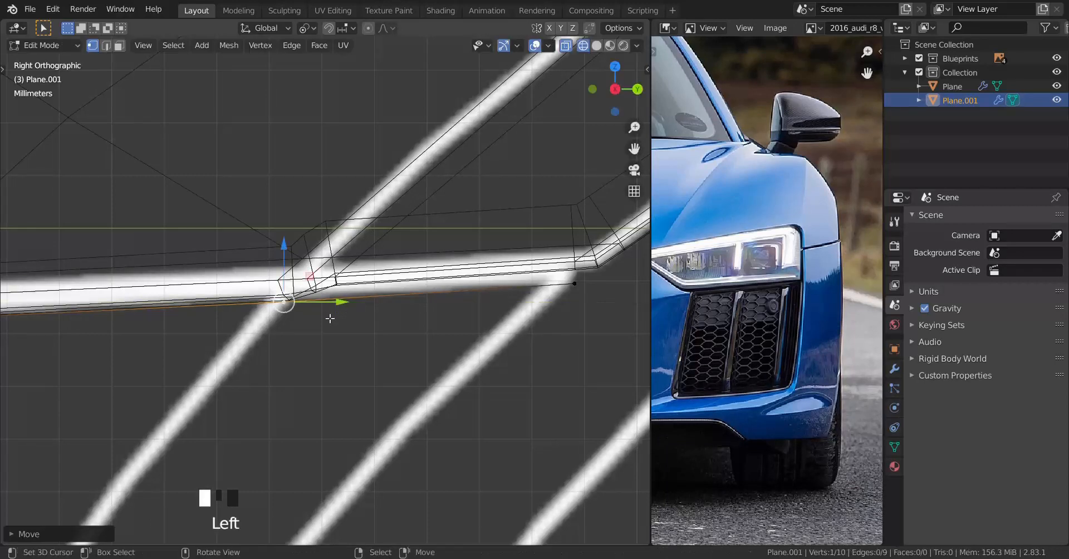
Extrude that vertex down to the outer wheel-arch line, about level with the air intake's lower corner.
scroll(297, 305, "down", 7)
scroll(345, 263, "up", 4)
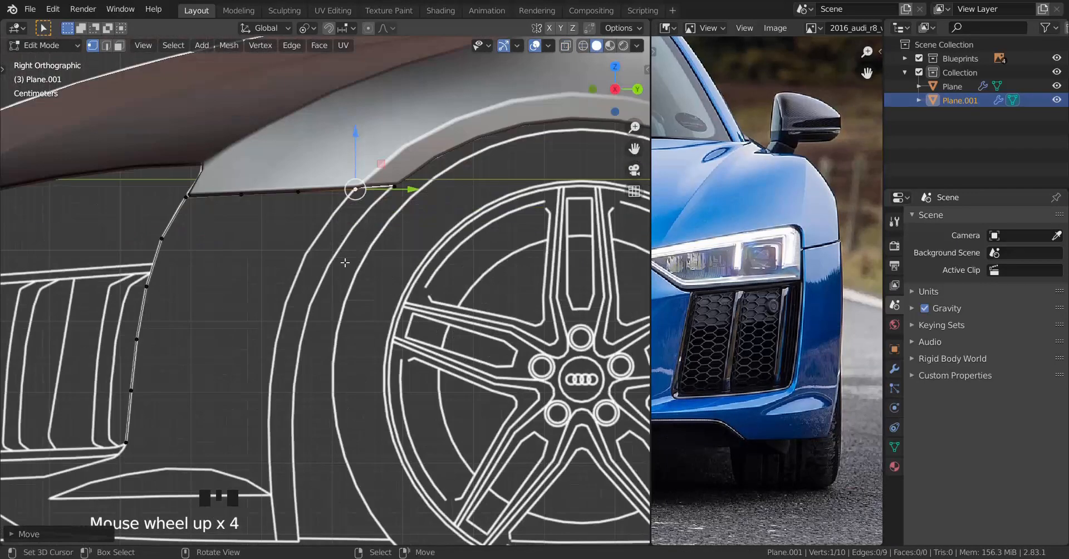
key("e")
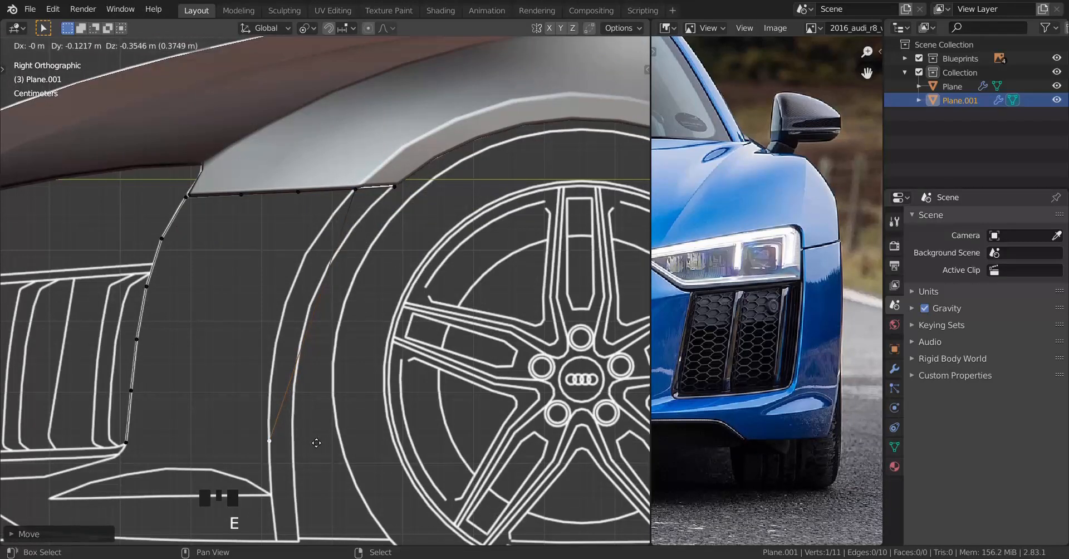
left_click(310, 442)
middle_click_drag(310, 442, 222, 377, "shift")
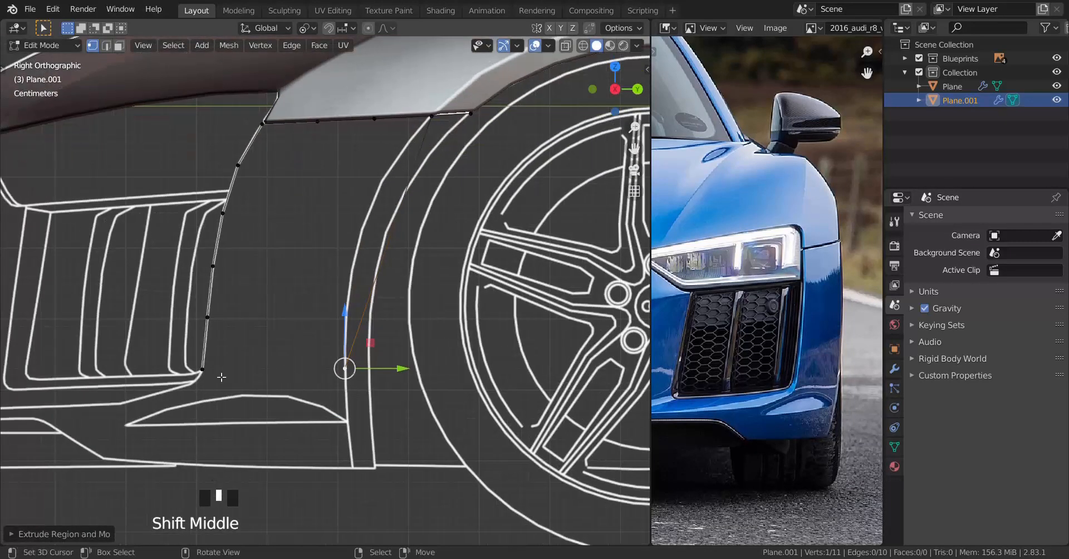
scroll(337, 396, "up", 1)
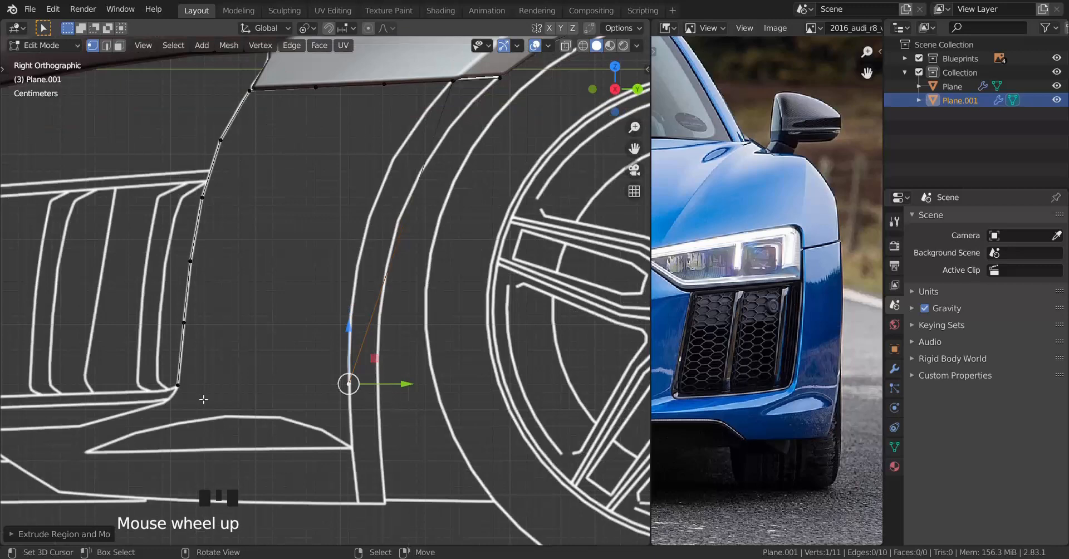
Level the extruded vertex with the air intake's lower corner vertex by scaling along Z with the Active Element pivot.
right_click(178, 384, "shift")
key("s")
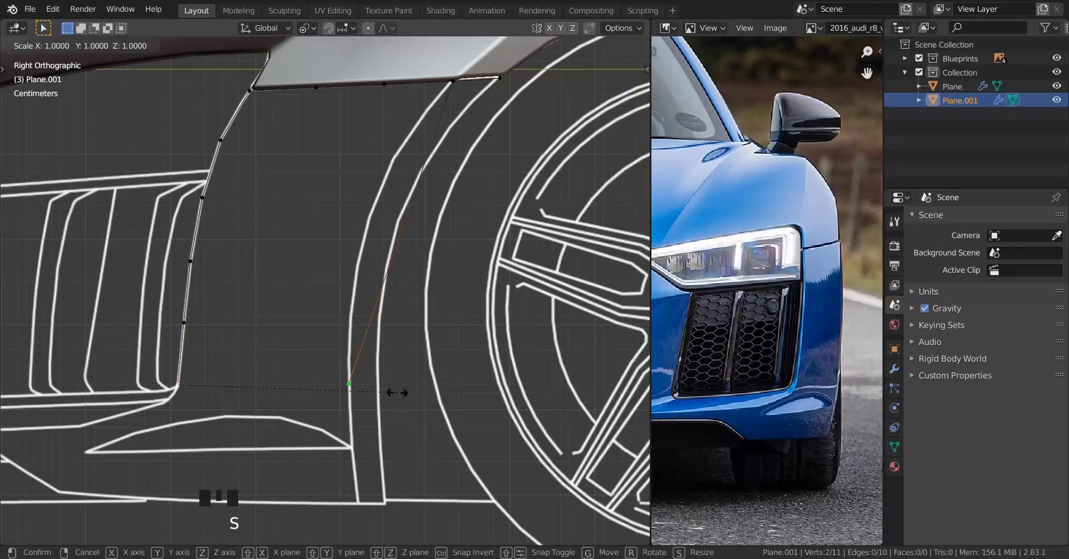
key("z")
key("Return")
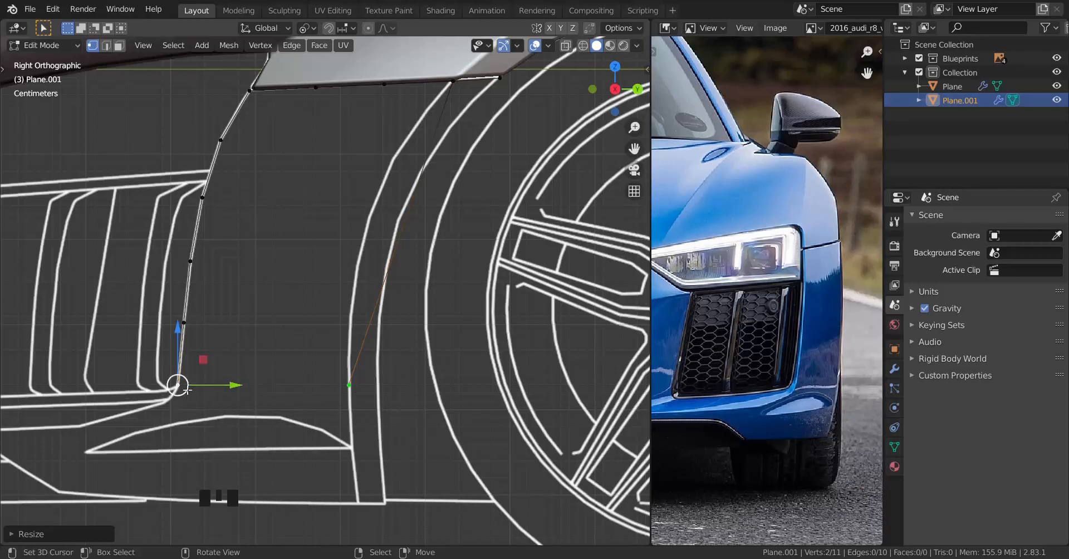
key("comma")
key("period")
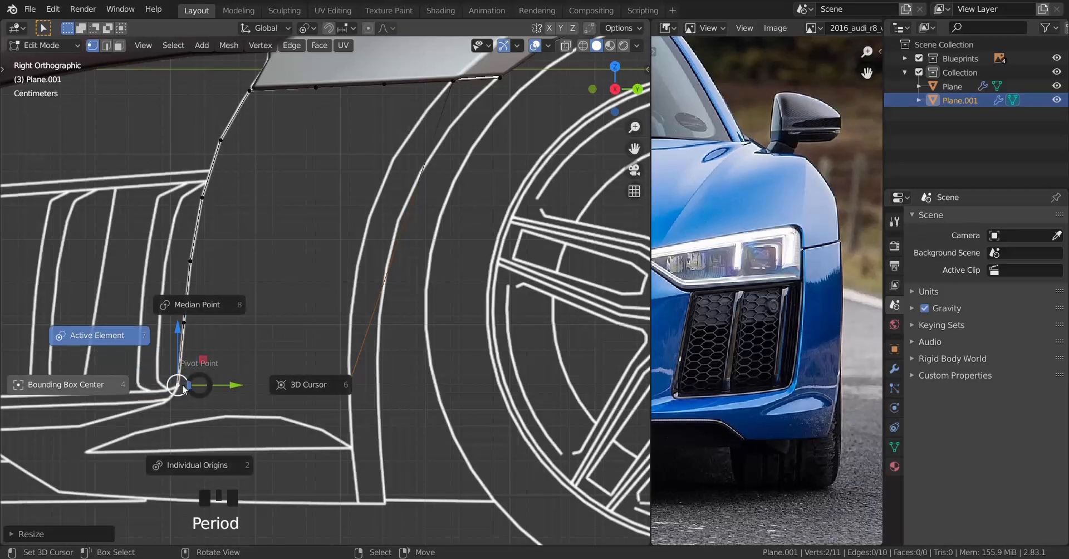
left_click(99, 335)
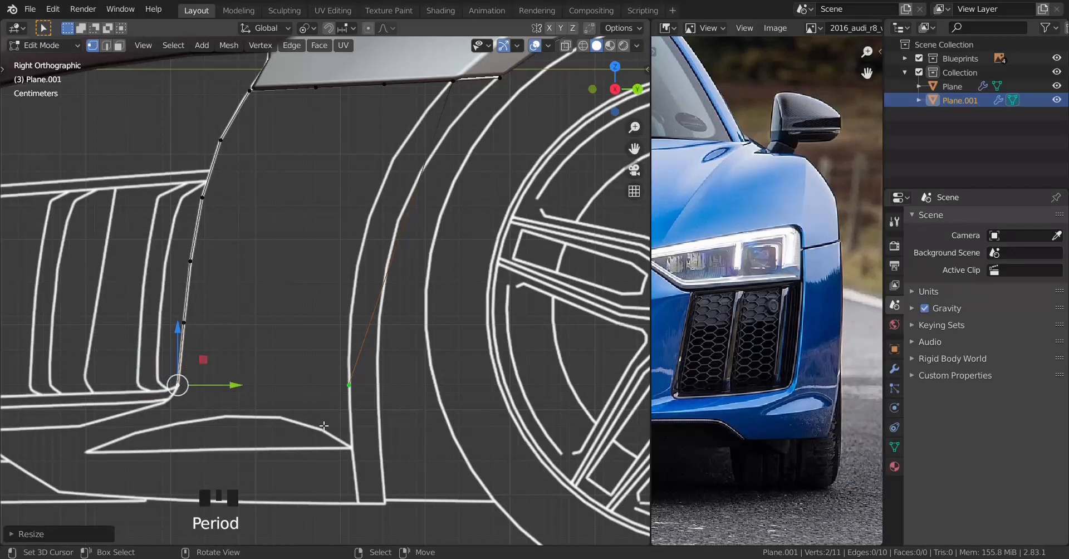
key("s")
key("z")
key("Return")
Divide the long edge along the wheel arch with four evenly spaced cuts.
scroll(302, 403, "up", 1)
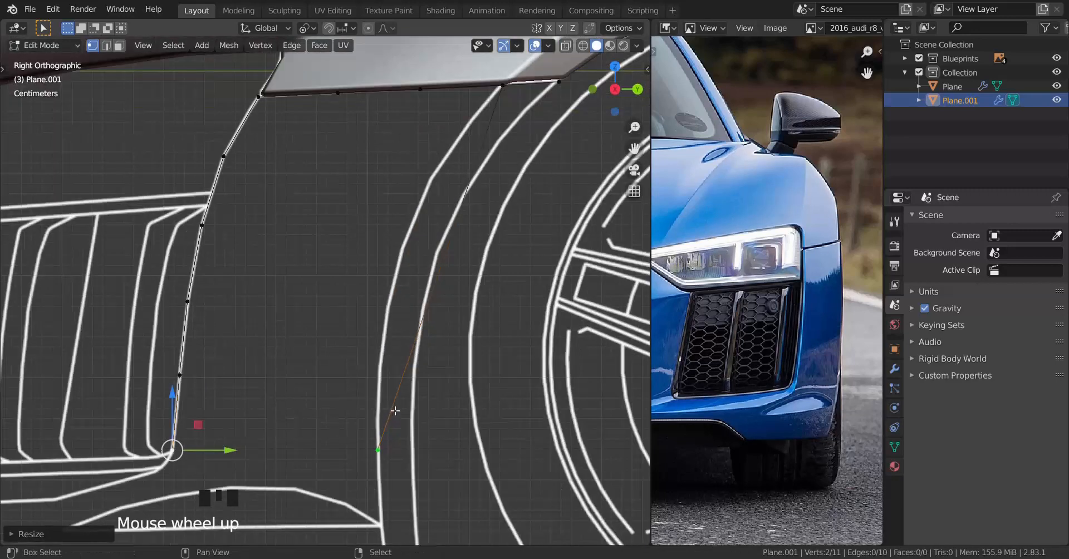
middle_click(411, 401, "shift")
key("ctrl+r")
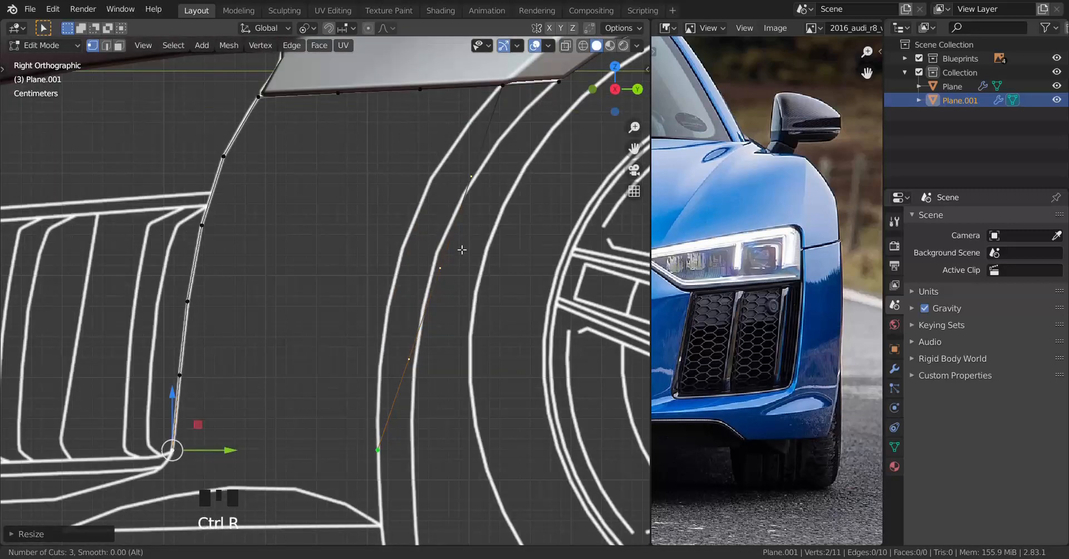
left_click(462, 249)
Move the four new vertices onto the outer wheel-arch blueprint line in side view.
right_click(402, 377)
key("g")
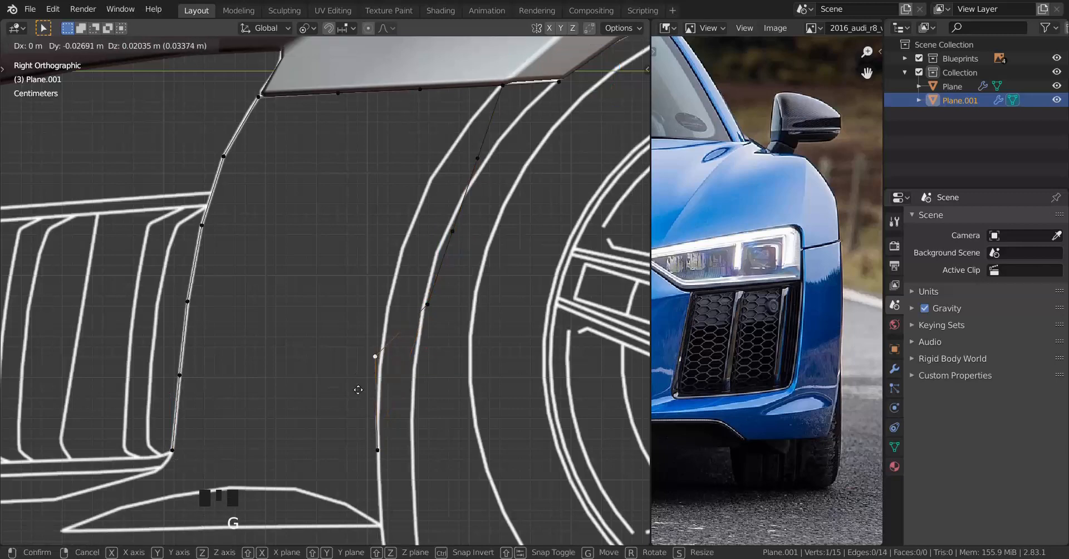
left_click(406, 503)
right_click(440, 310)
key("g")
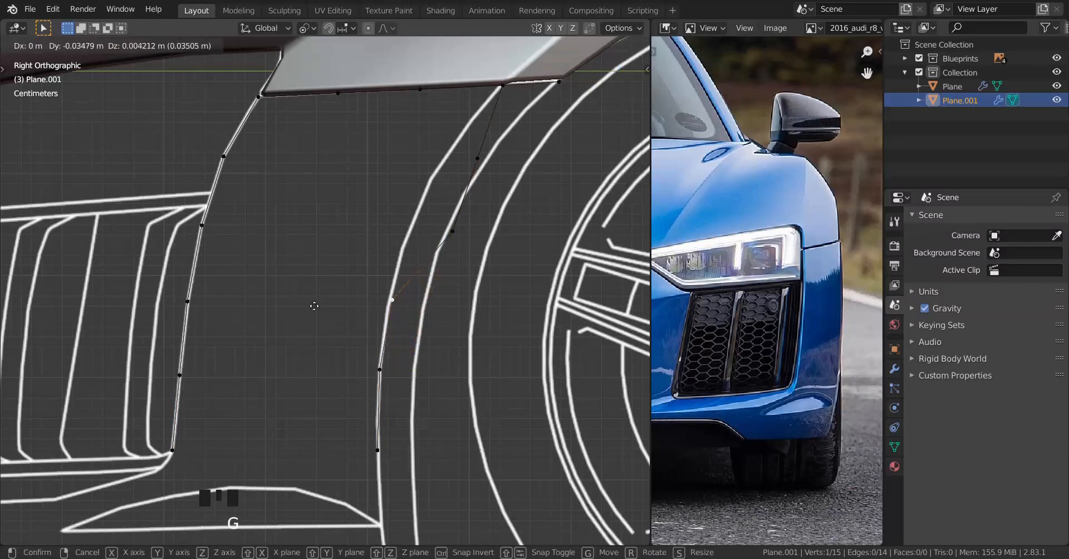
left_click(279, 312)
right_click(448, 155)
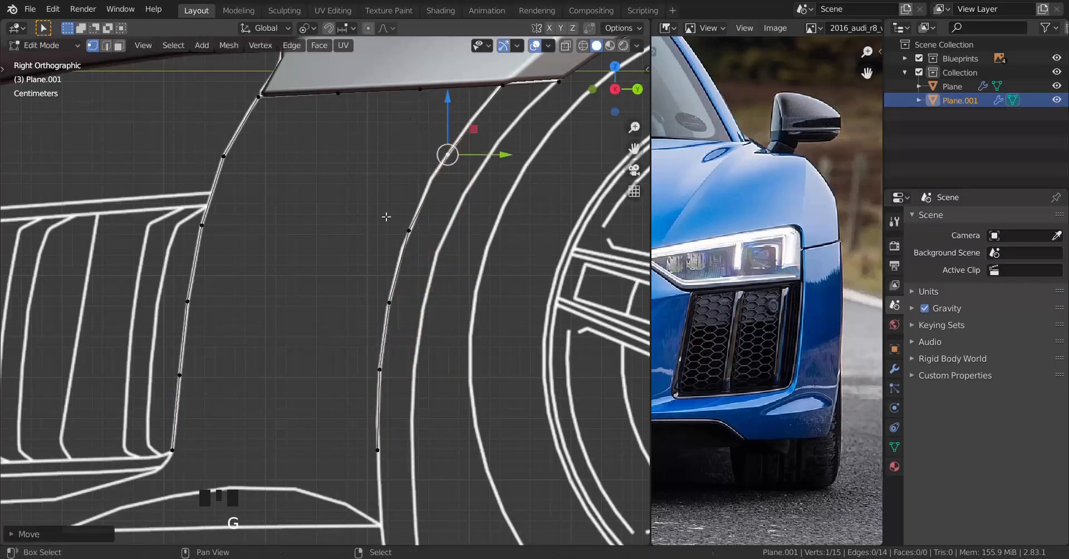
In front view, shift the wheel-arch vertices inward along X to follow the bumper's outer side outline.
key("KP_1")
scroll(387, 286, "up", 3)
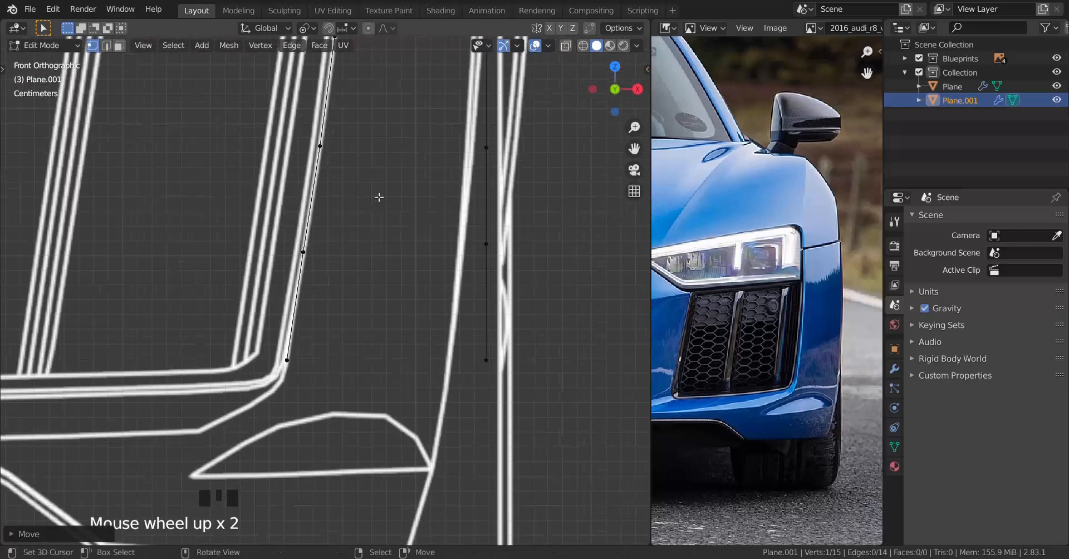
right_click(516, 372)
left_click_drag(568, 372, 439, 323)
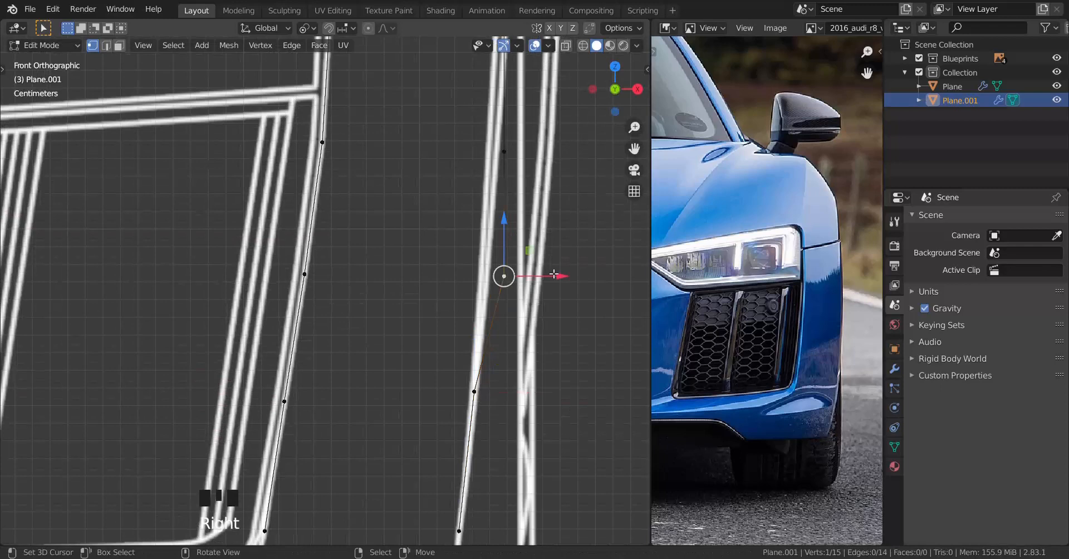
left_click_drag(501, 274, 454, 180)
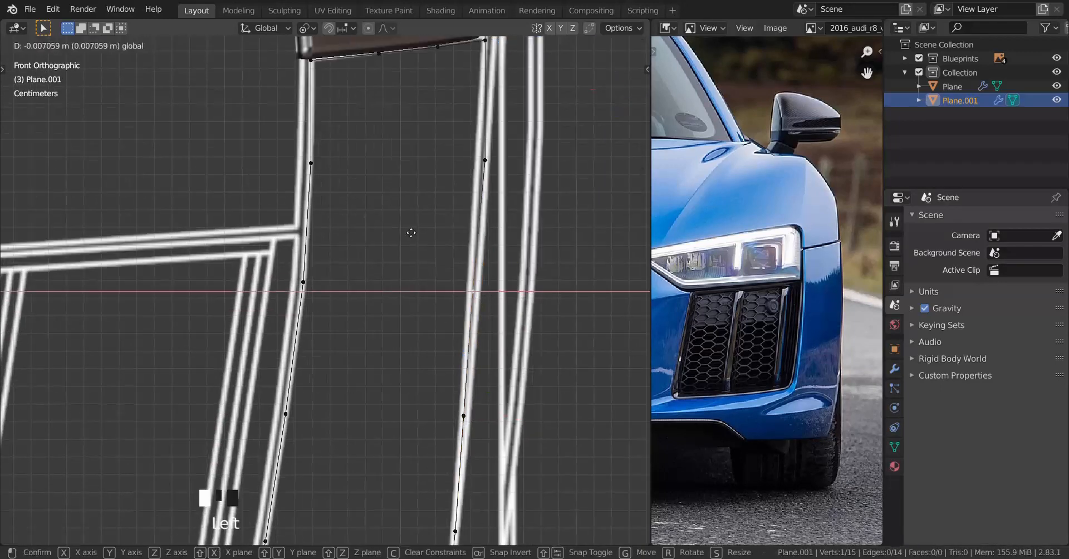
left_click_drag(411, 233, 412, 235)
Select the wheel-arch vertex chain from its lower end up to the fender and even it out with LoopTools Space.
mouse_move(412, 235)
middle_mouse_down()
mouse_move(294, 282)
mouse_move(411, 344)
mouse_move(348, 308)
mouse_move(375, 389)
mouse_move(336, 328)
mouse_move(401, 234)
middle_mouse_up()
right_click(353, 365)
right_click(436, 119, "ctrl")
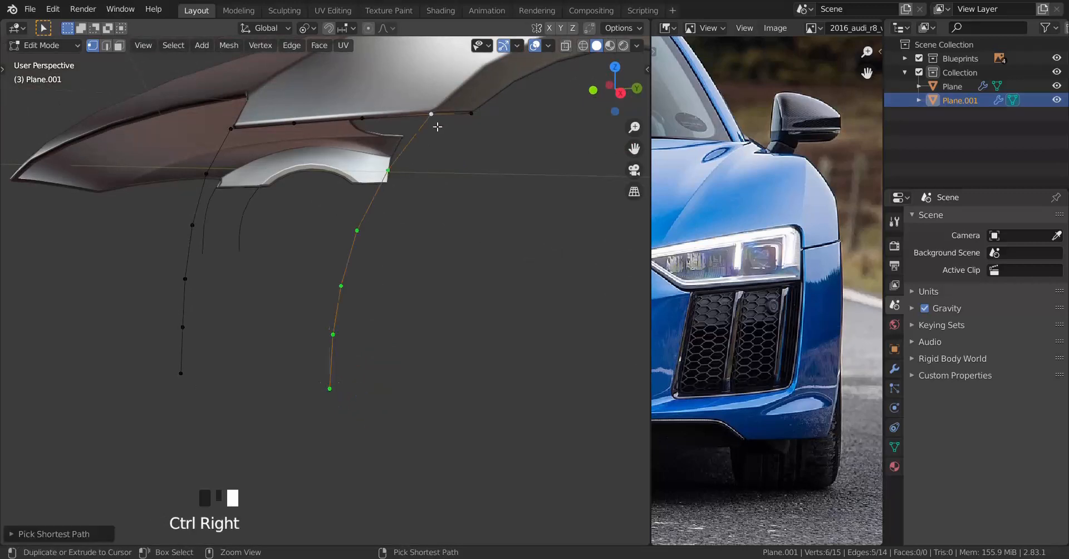
middle_click_drag(455, 185, 420, 207, "shift")
scroll(429, 217, "down", 2)
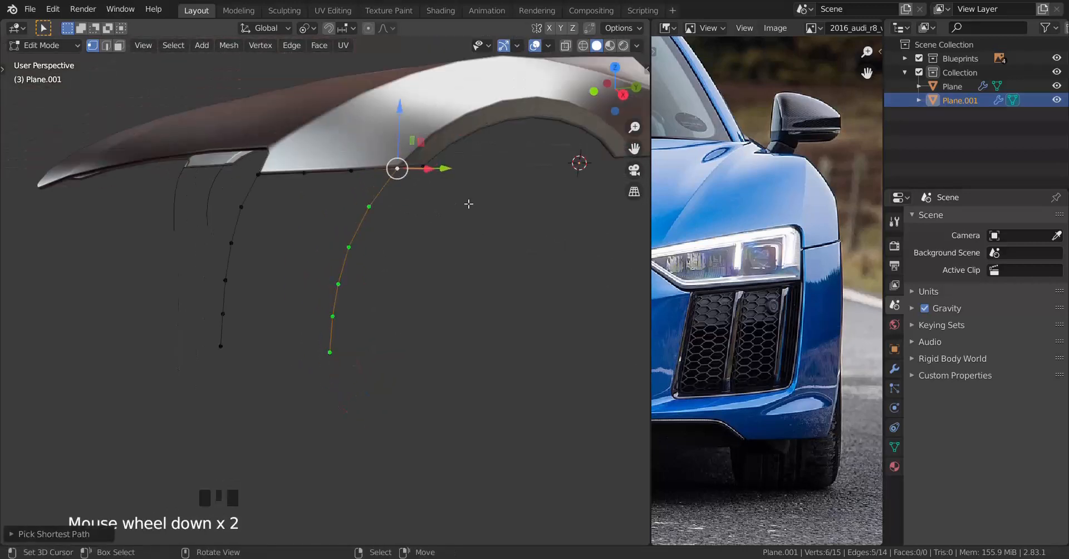
key("w")
key("w")
mouse_move(446, 158)
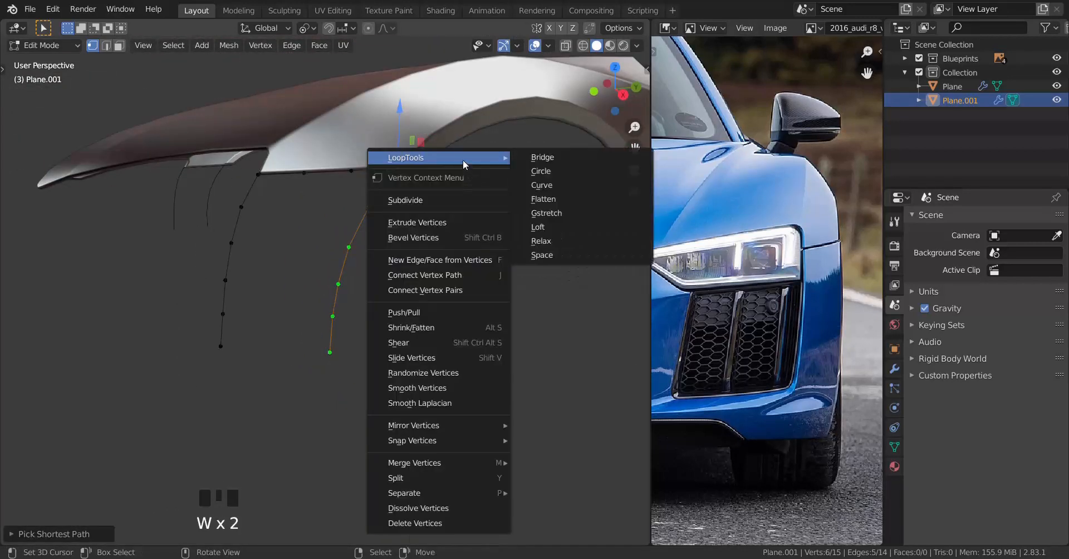
left_click(555, 255)
Select the vertex chain beside the air intake up to the fender corner and apply LoopTools Space to it.
middle_click_drag(381, 254, 349, 303, "shift")
right_click(240, 391, "ctrl")
key("w")
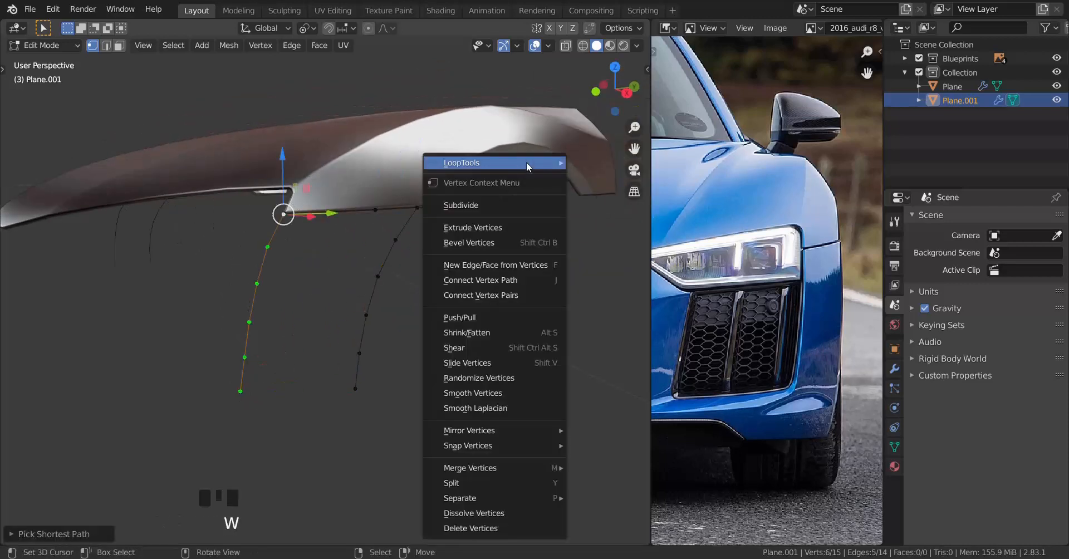
mouse_move(526, 162)
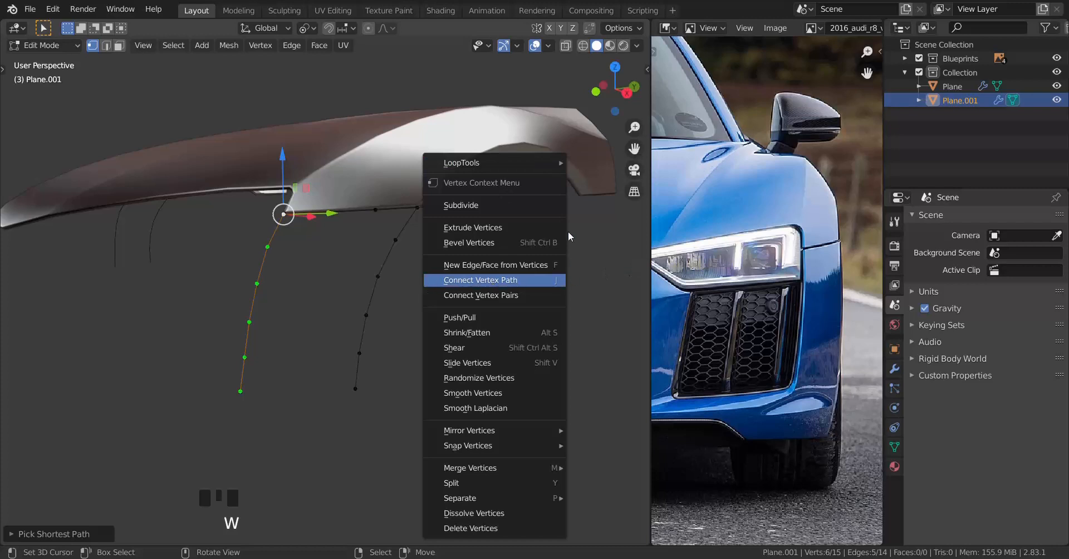
left_click(649, 259)
Fill a face between the second and third vertices of the air intake and wheel-arch chains.
middle_click_drag(379, 288, 371, 291)
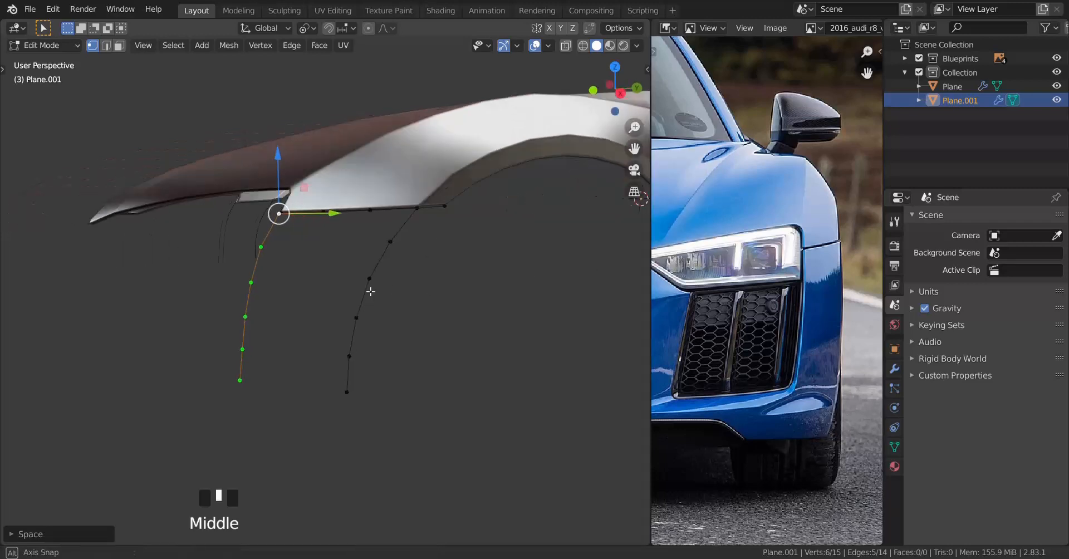
right_click(261, 247)
right_click(390, 242, "shift")
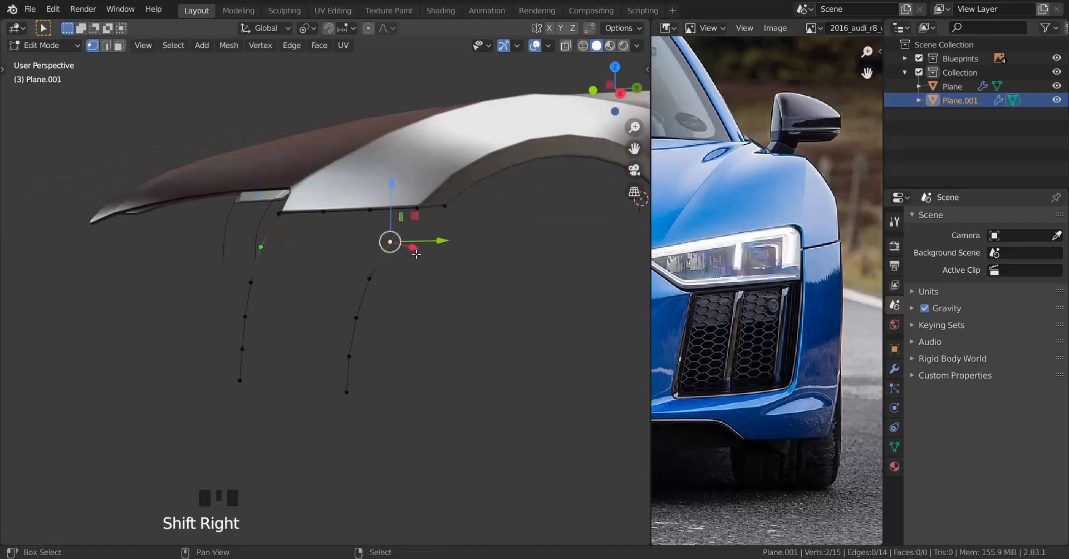
right_click(369, 278, "shift")
right_click(251, 283, "shift")
middle_click_drag(280, 298, 281, 296)
key("f")
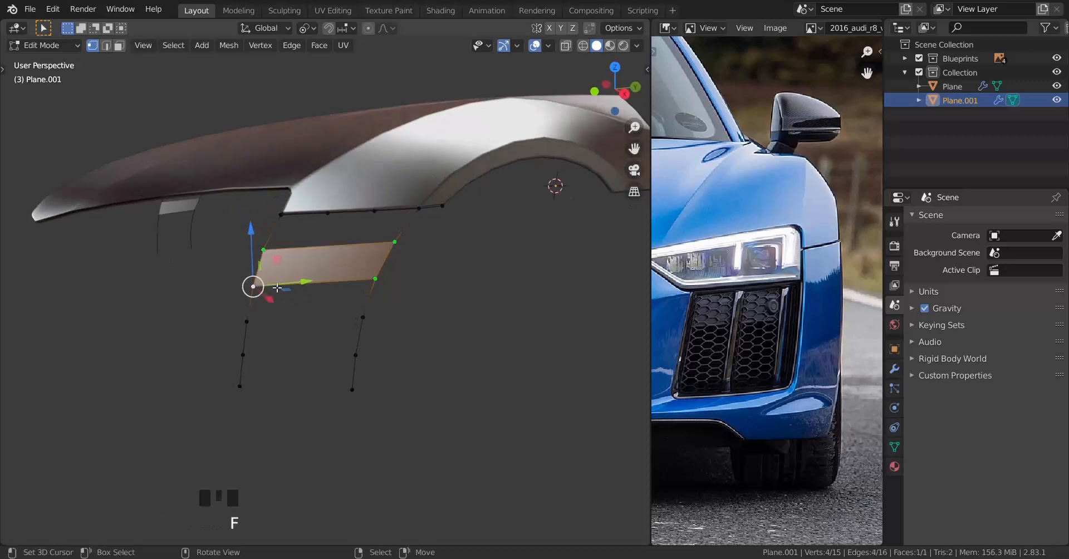
Continue filling faces between the two chains down to their lowest vertices.
right_click(427, 286)
right_click(391, 285, "shift")
right_click(391, 286, "shift")
key("f")
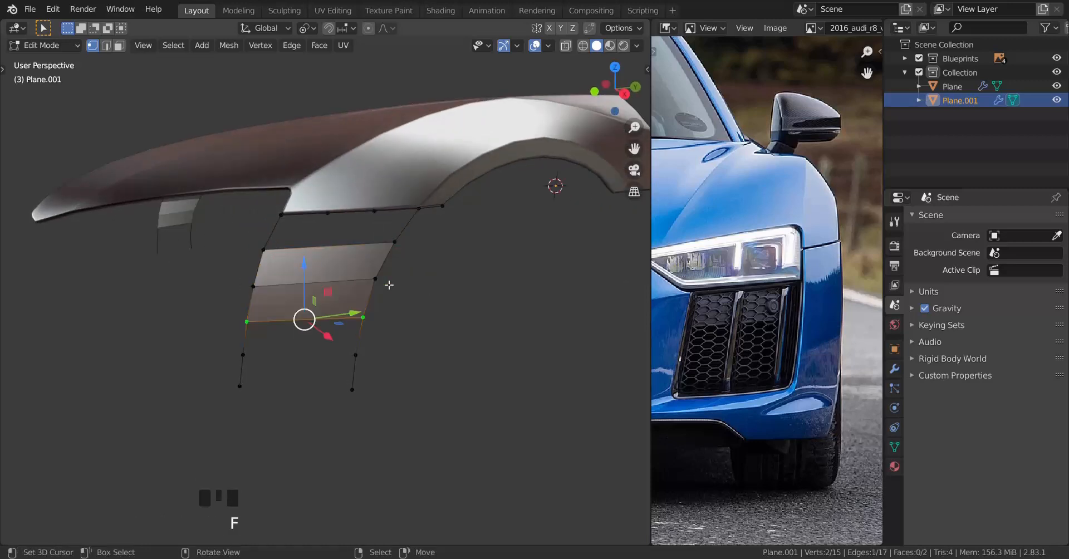
key("f")
key("f")
key("f")
Add two evenly spaced vertical loop cuts through the four new faces of the side panel.
middle_click_drag(346, 289, 220, 357)
key("KP_3")
scroll(204, 361, "up", 3)
key("ctrl+r")
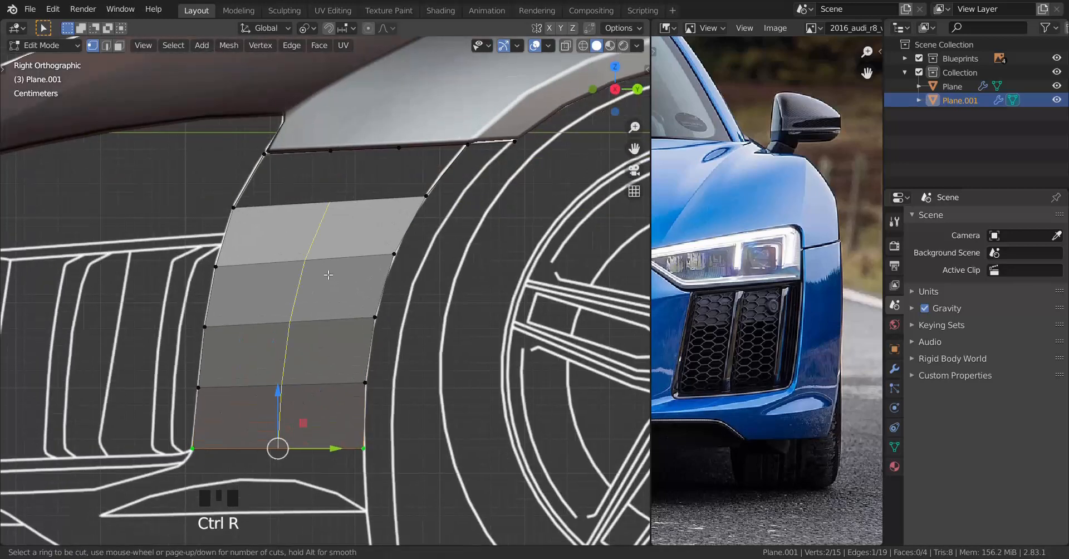
scroll(329, 275, "up", 1)
left_click(329, 274)
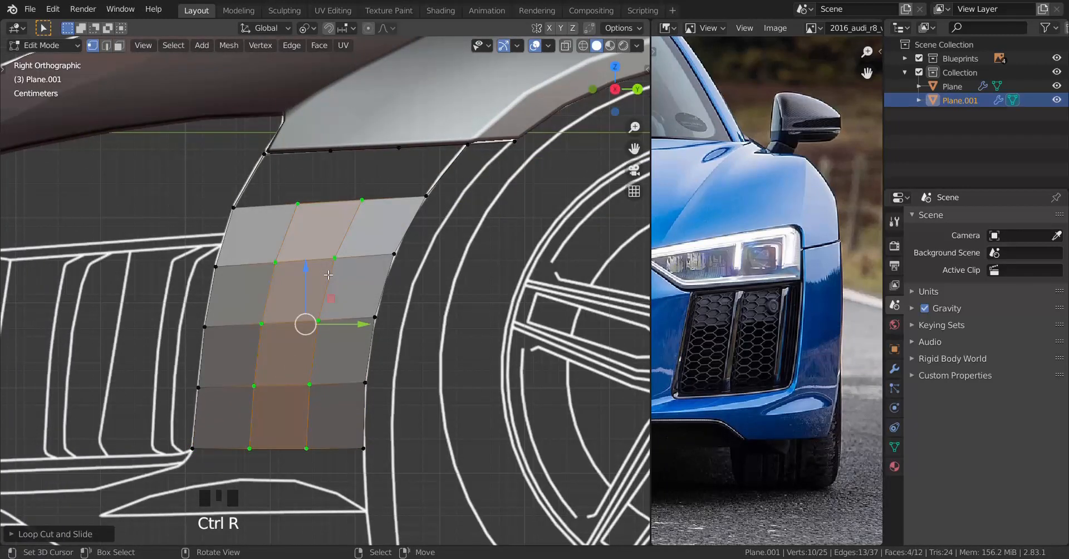
In top view, bulge the two new loops outward with Shrink/Fatten by about 0.0064 to round the panel.
key("KP_7")
scroll(423, 335, "up", 2)
middle_click_drag(423, 334, 435, 346, "shift")
scroll(452, 363, "up", 2)
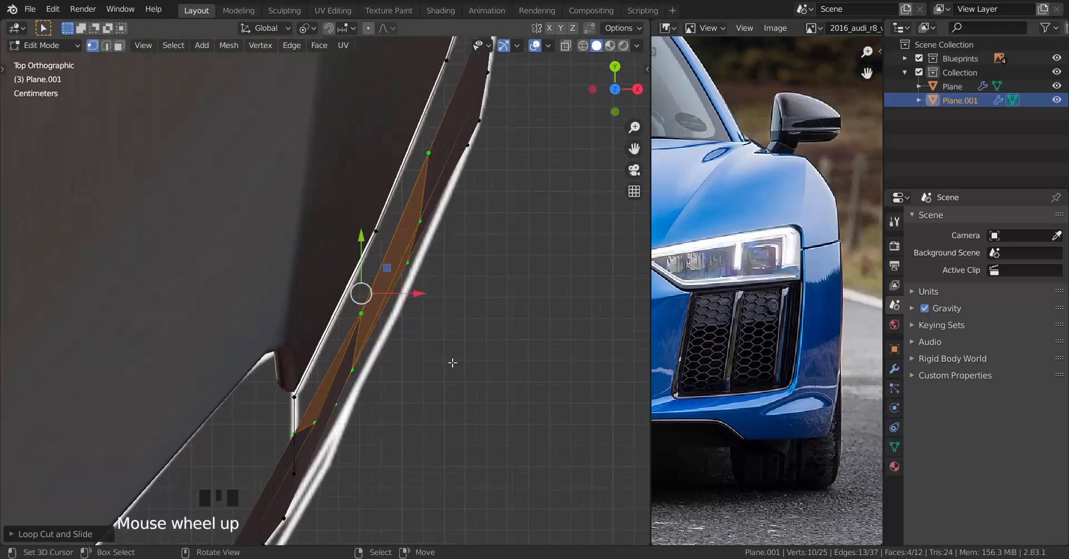
key("alt+s")
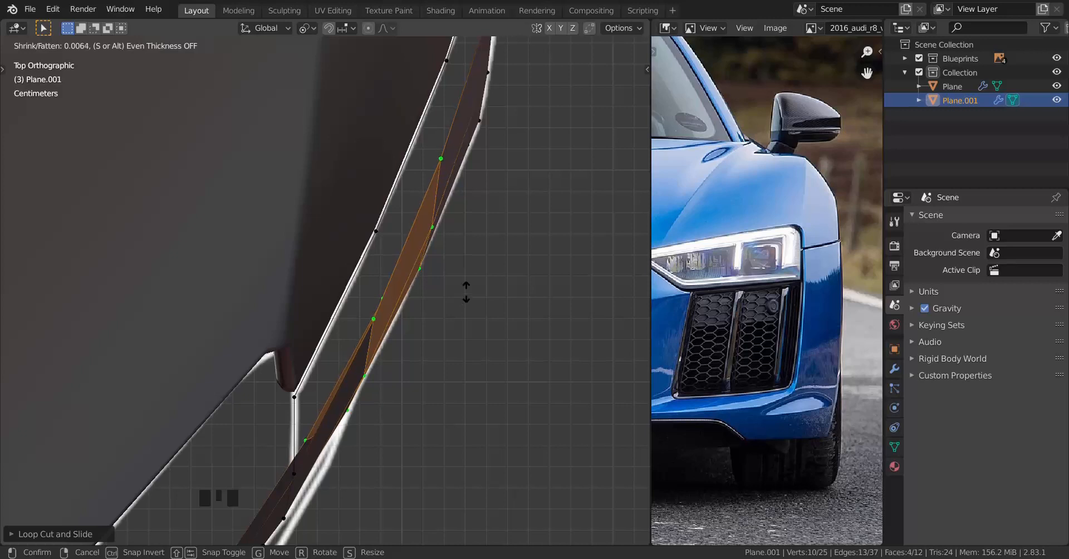
left_click(465, 289)
Fill the gap face between the fender's front corner and the panel's uppermost row, on the air intake side.
middle_click_drag(465, 288, 365, 253)
middle_click_drag(348, 300, 328, 191)
scroll(417, 296, "down", 2)
right_click(239, 181)
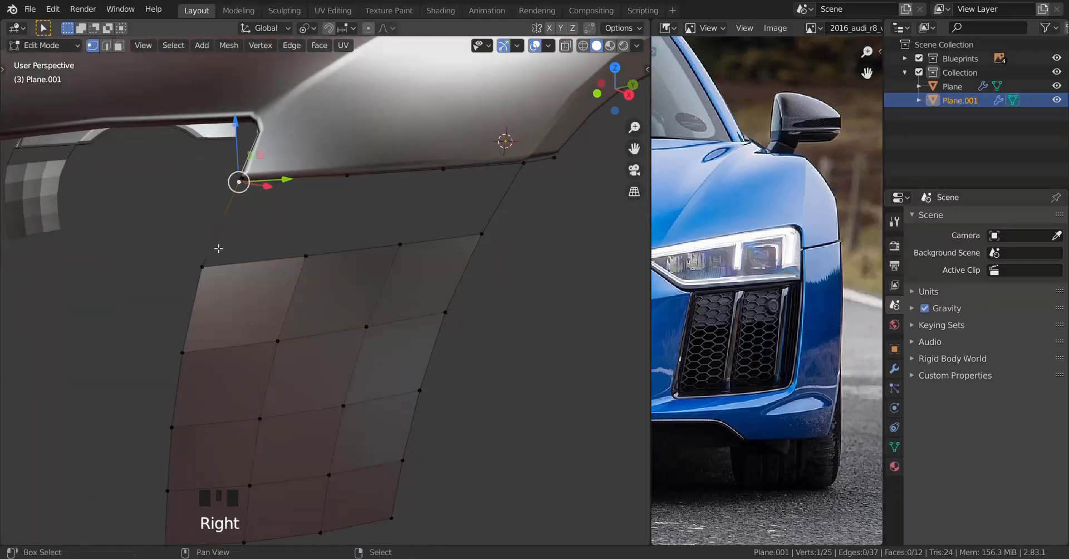
right_click(202, 267, "shift")
right_click(306, 257, "shift")
right_click(347, 176, "shift")
key("f")
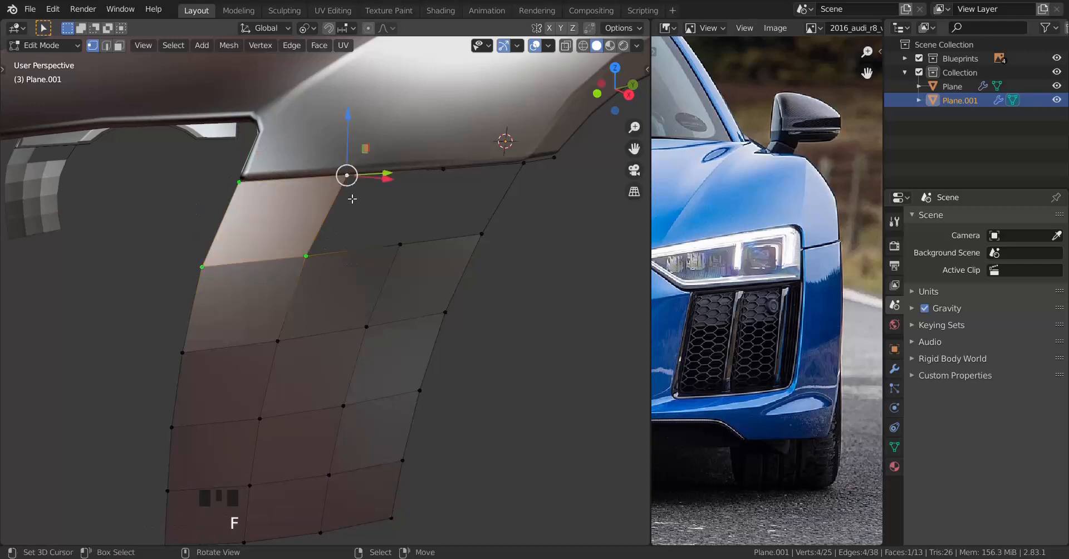
Fill the remaining gap faces between the fender's lower edge and the panel's uppermost row, then leave Edit Mode.
right_click(347, 175)
scroll(346, 177, "down", 1)
mouse_move(310, 258)
middle_mouse_down()
mouse_move(323, 260)
mouse_move(290, 274)
mouse_move(332, 284)
mouse_move(310, 265)
middle_mouse_up()
key("f")
key("f")
key("f")
key("Tab")
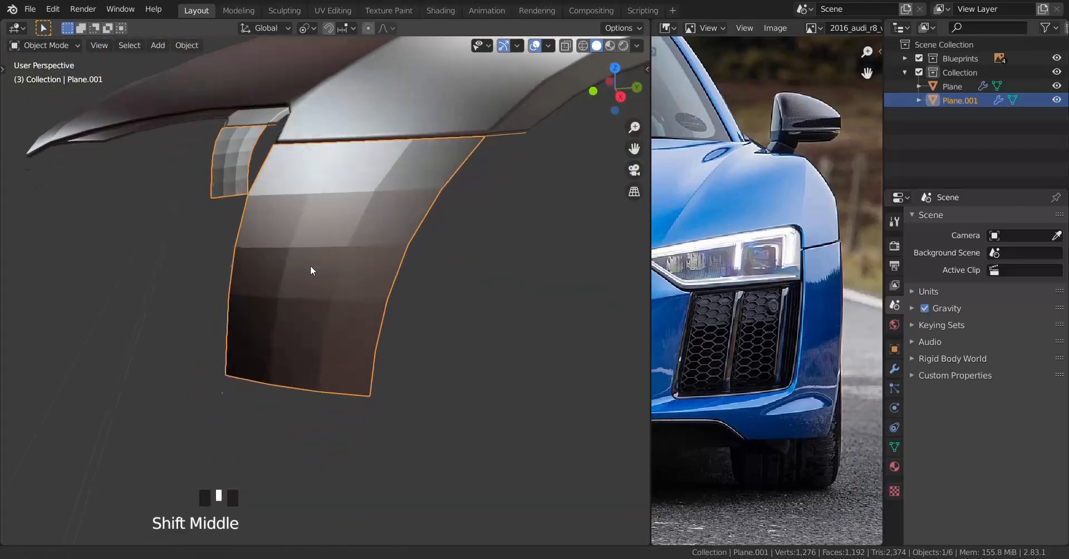
In right view, extrude the panel's lowest wheel-arch-side vertex down to the bumper's bottom line on the blueprint.
key("KP_3")
scroll(365, 329, "up", 2)
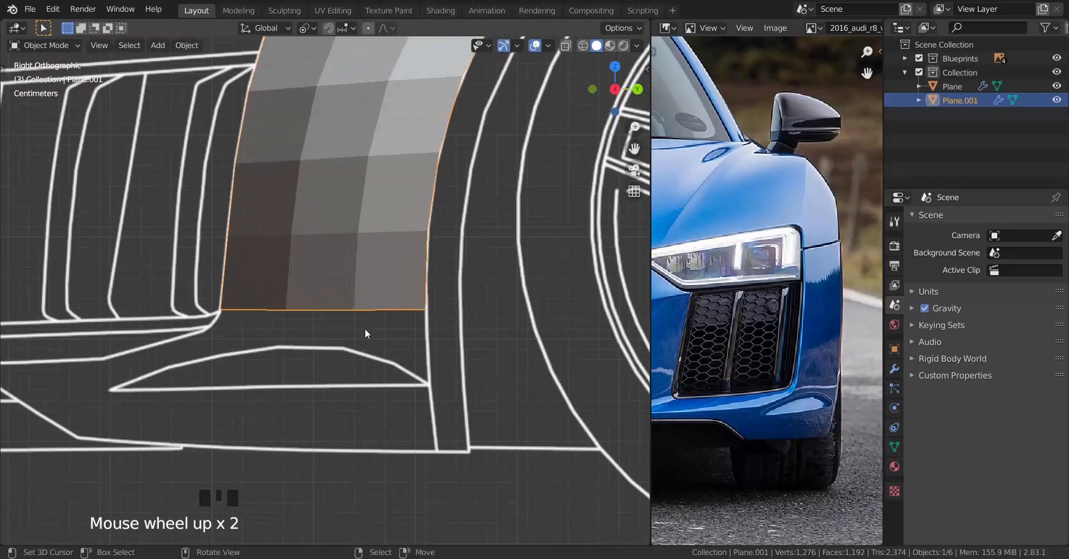
middle_click_drag(365, 329, 341, 272, "shift")
scroll(342, 271, "up", 3)
key("Tab")
right_click(426, 258)
key("e")
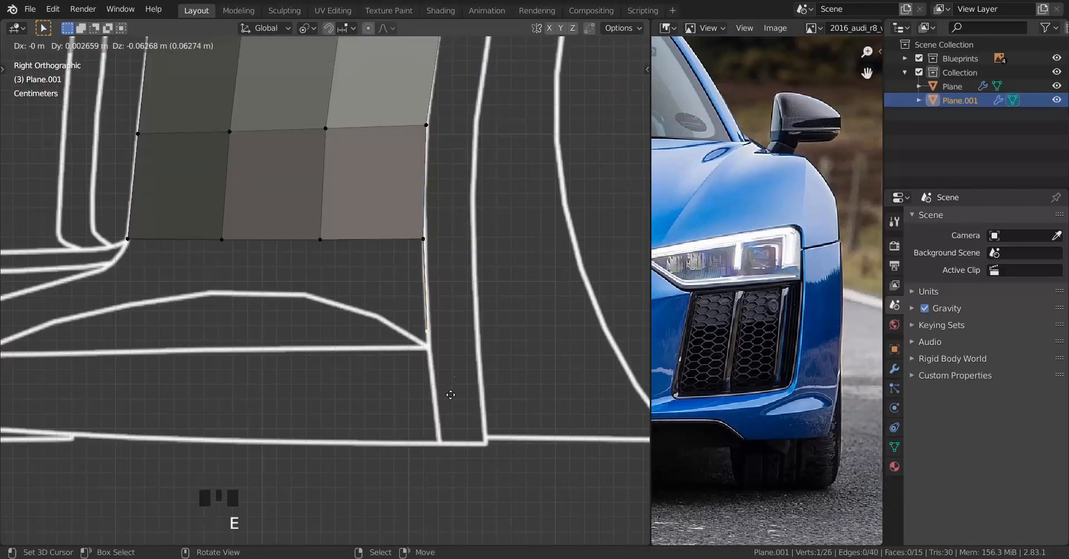
left_click(379, 404)
Cut the new vertical edge once and move the added vertex onto the rear tip of the crescent-shaped blueprint outline.
key("ctrl+r")
left_click(432, 339)
key("g")
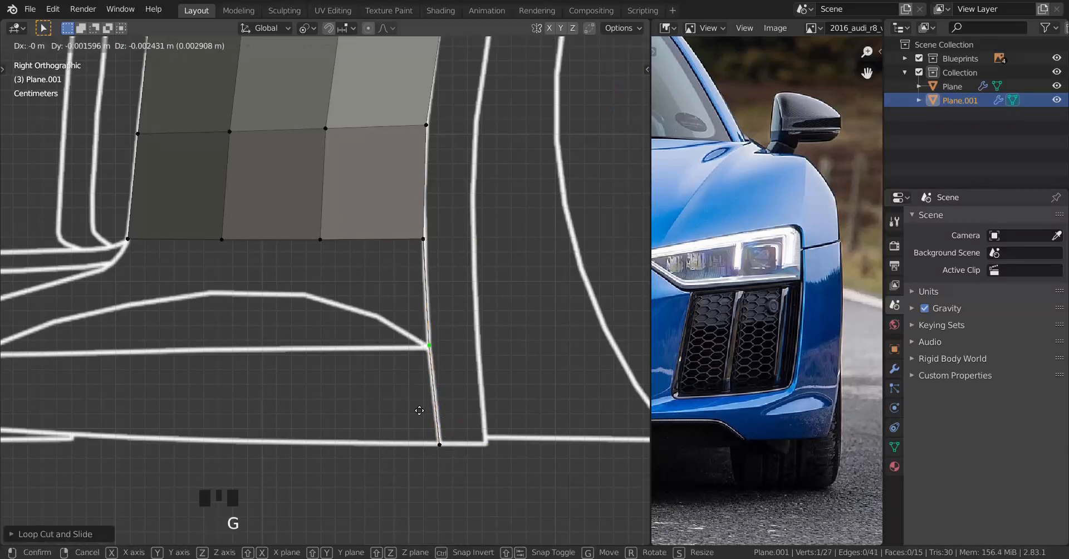
left_click(419, 434)
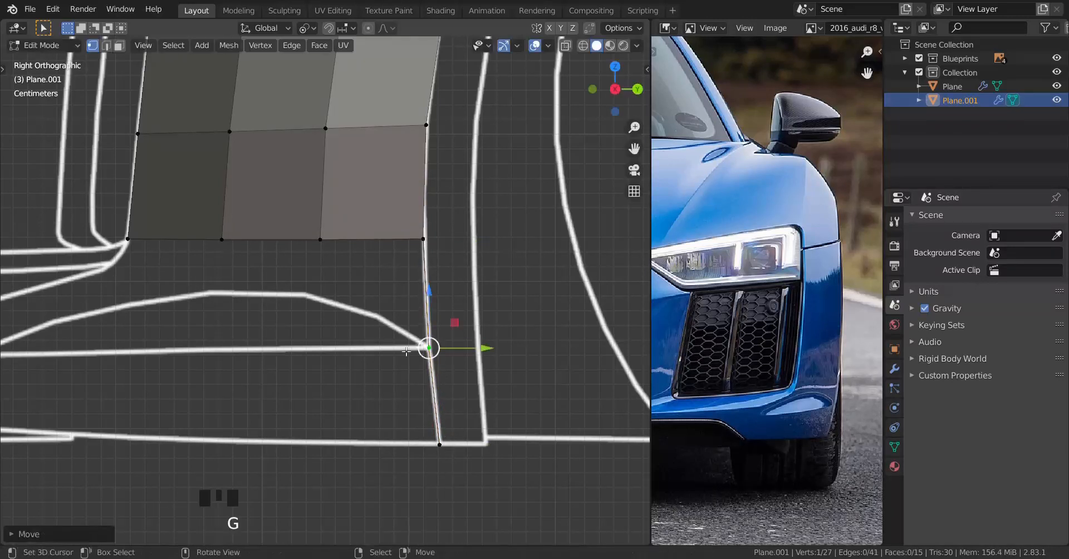
In front view, shift the two new lower vertices inward along X onto the bumper's outer blueprint outline.
key("KP_1")
scroll(389, 372, "up", 2)
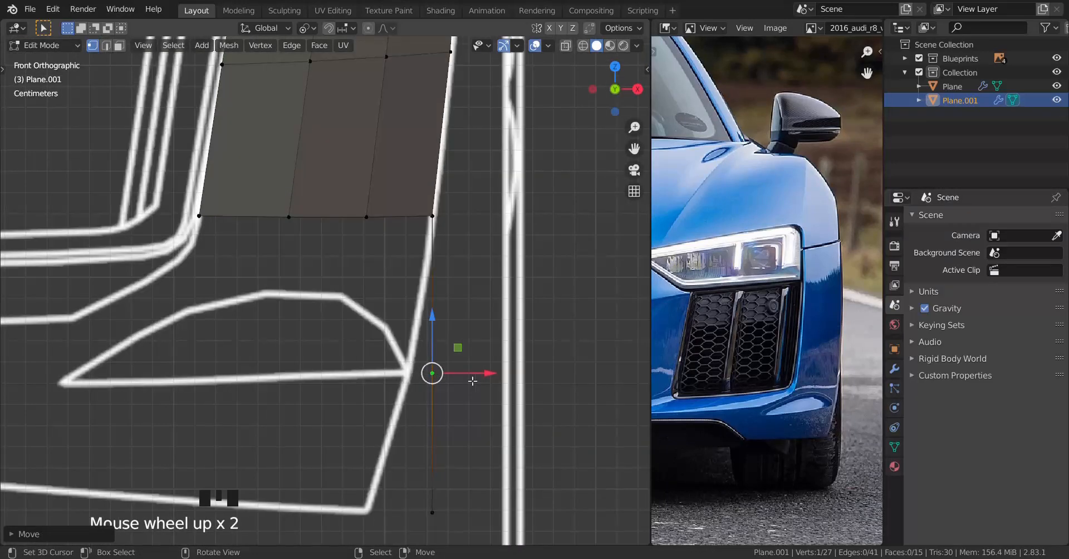
left_click_drag(427, 373, 455, 377)
left_click_drag(330, 363, 317, 362)
middle_click_drag(437, 509, 458, 444, "shift")
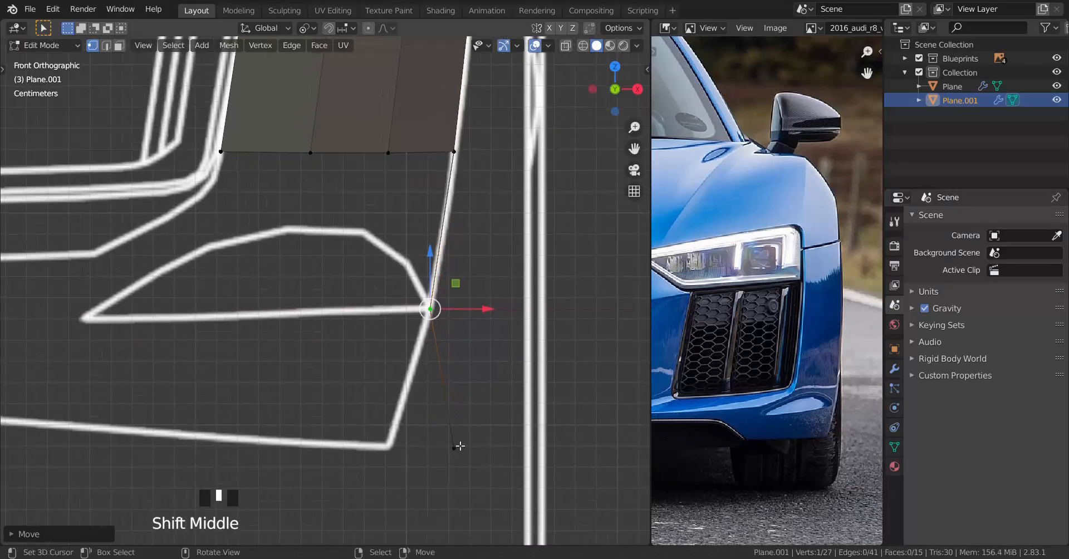
right_click(457, 446)
left_click_drag(509, 451, 424, 453)
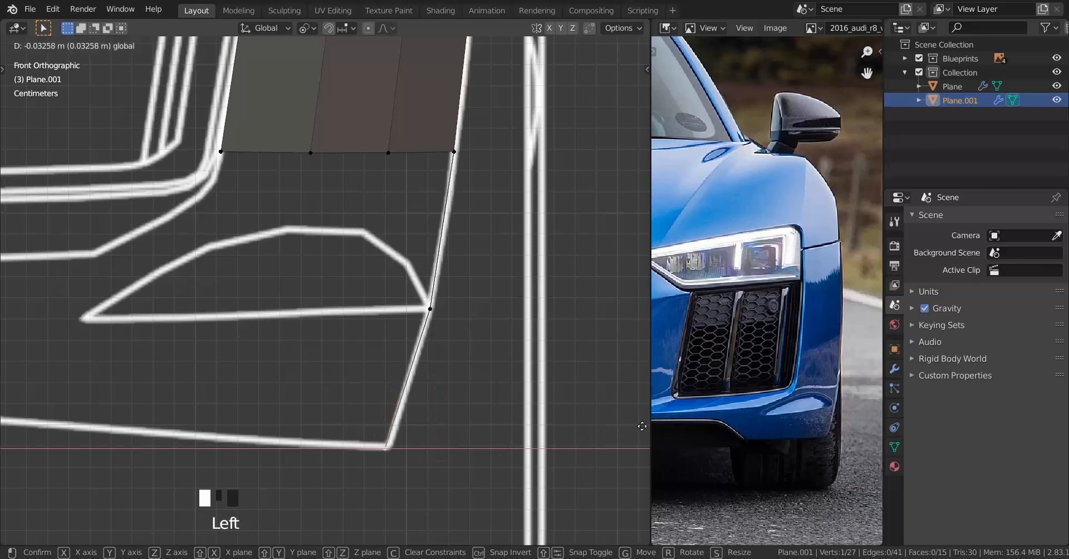
left_click_drag(644, 424, 644, 424)
In right view, extrude three vertices from the panel's lower intake-side corner along the blueprint line beneath the air intake.
scroll(473, 379, "down", 4)
key("KP_3")
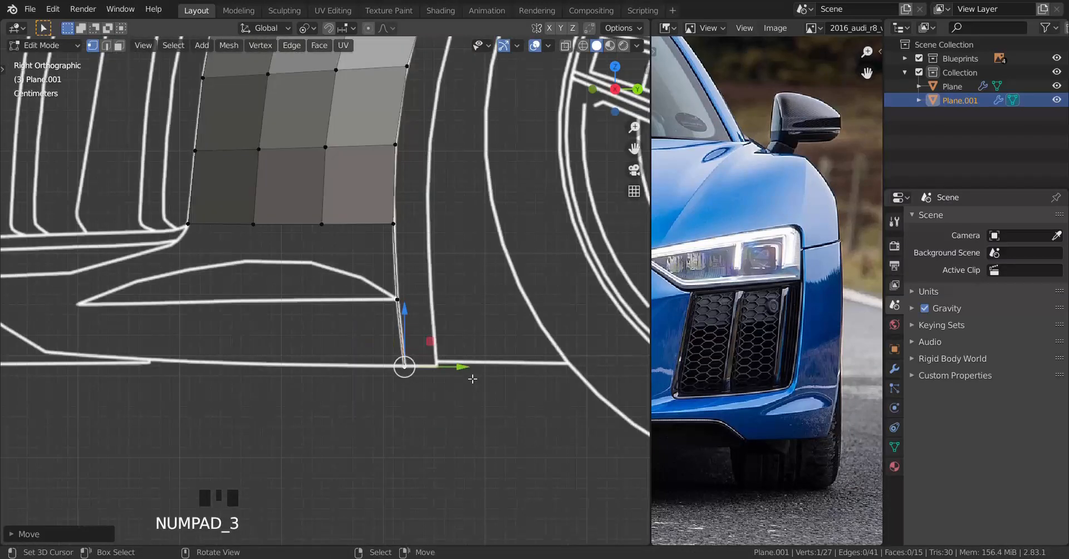
middle_click_drag(328, 361, 563, 390, "shift")
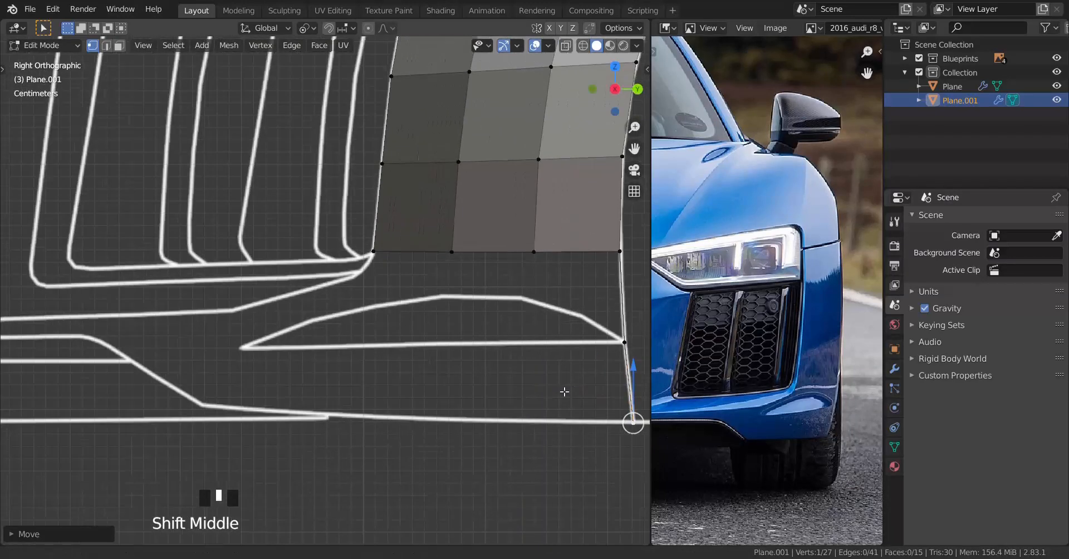
scroll(555, 329, "up", 2)
right_click(491, 271)
key("e")
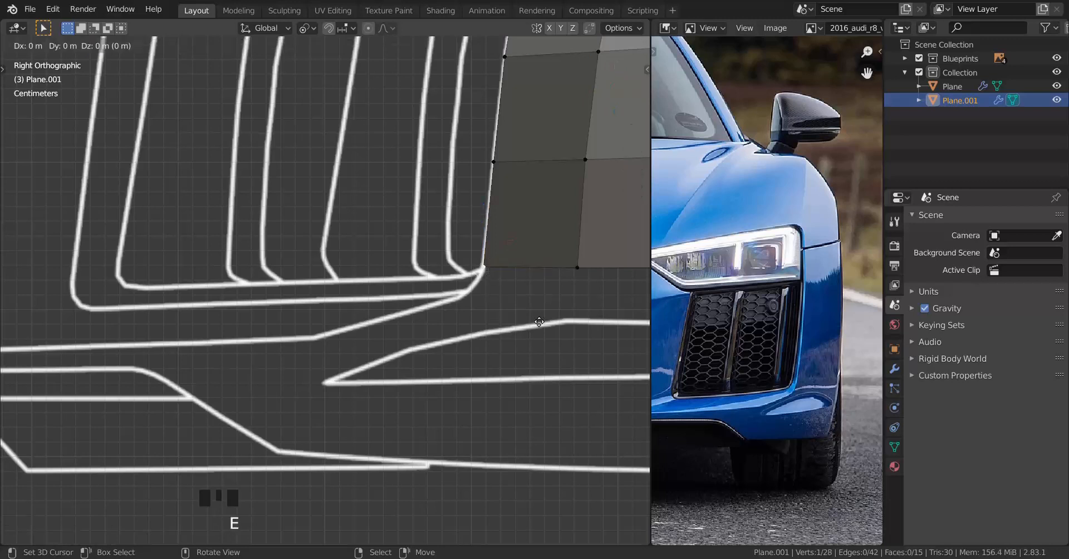
left_click(460, 404)
key("e")
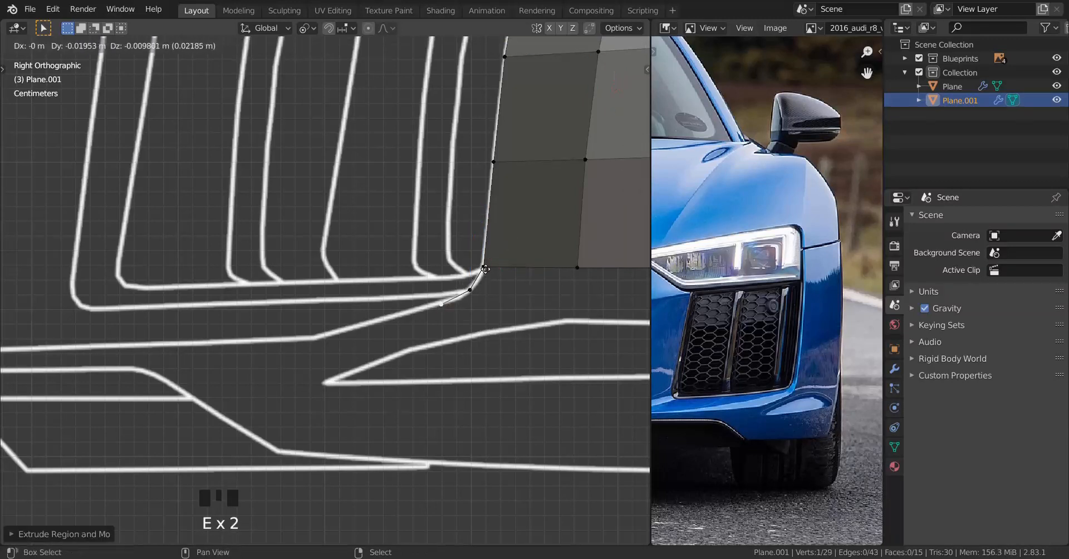
left_click(457, 263)
middle_click_drag(525, 354, 584, 356, "shift")
key("e")
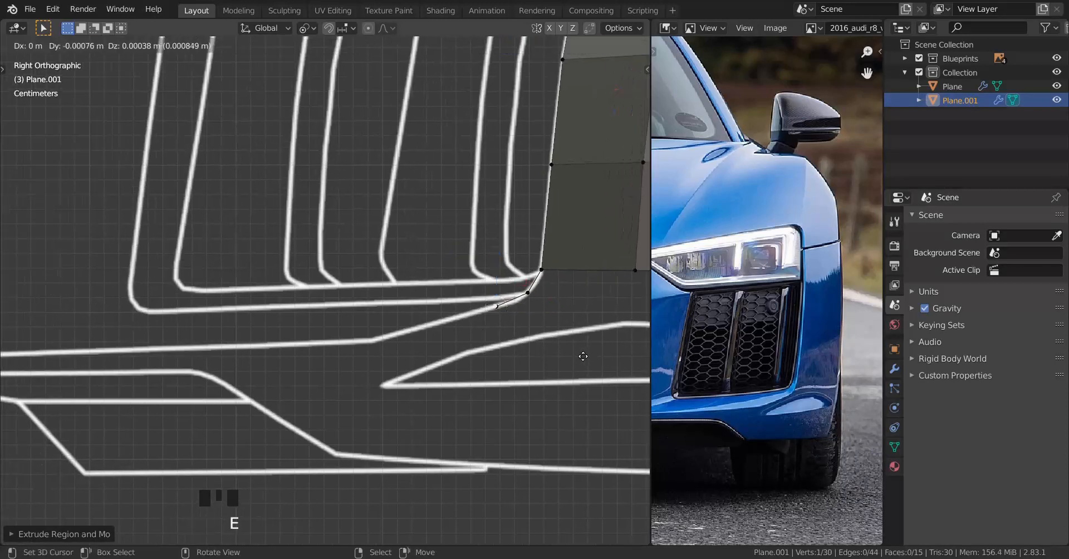
left_click(455, 393)
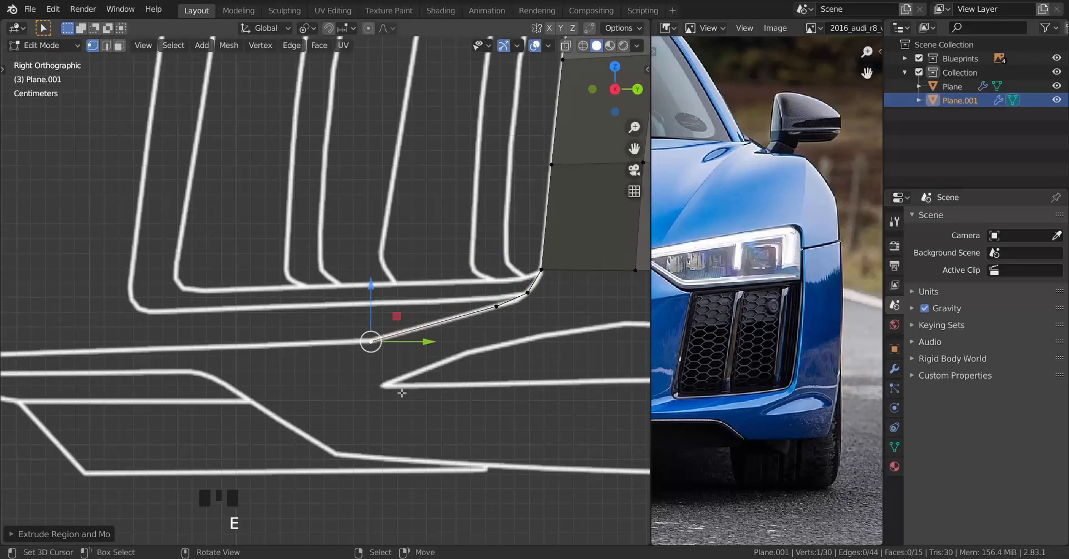
In front view, shift the three extruded vertices along X onto the blueprint line curving beneath the air intake.
key("KP_1")
middle_click_drag(302, 434, 402, 426, "shift")
scroll(552, 412, "up", 3)
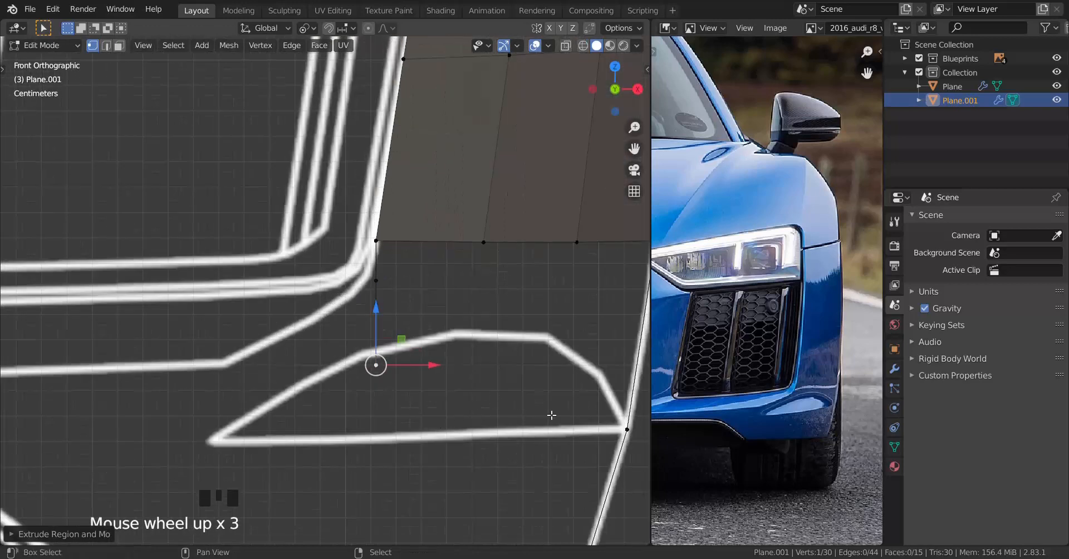
scroll(517, 385, "up", 1)
left_click_drag(473, 381, 465, 386)
left_click_drag(317, 397, 310, 395)
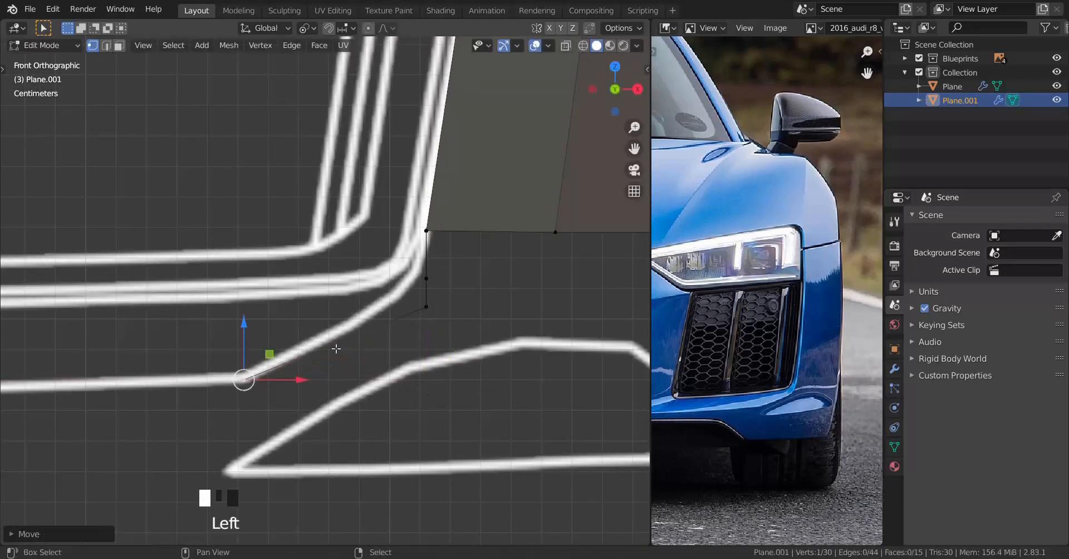
left_click(426, 307)
left_click_drag(474, 306, 425, 307)
left_click(426, 279)
left_click_drag(473, 279, 460, 278)
left_click(379, 307)
left_click_drag(421, 306, 419, 306)
scroll(413, 309, "down", 4)
middle_click_drag(265, 349, 473, 356, "shift")
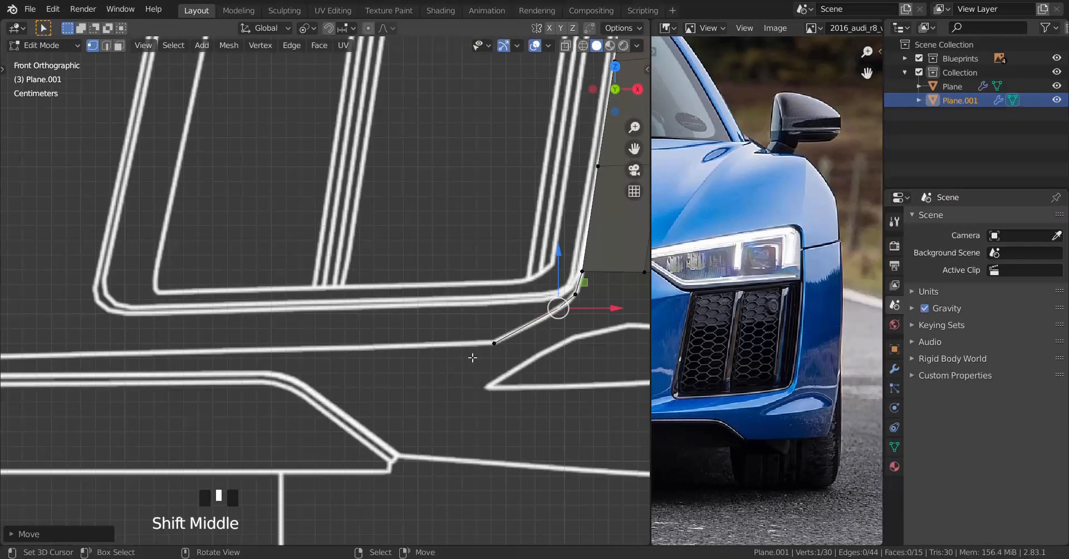
Extrude the chain's end vertex along the bumper line beneath the grille and place it on the car's centre line.
right_click(476, 356)
scroll(459, 352, "down", 1)
scroll(434, 353, "down", 3)
middle_click_drag(208, 356, 368, 369, "shift")
scroll(373, 371, "down", 1)
key("e")
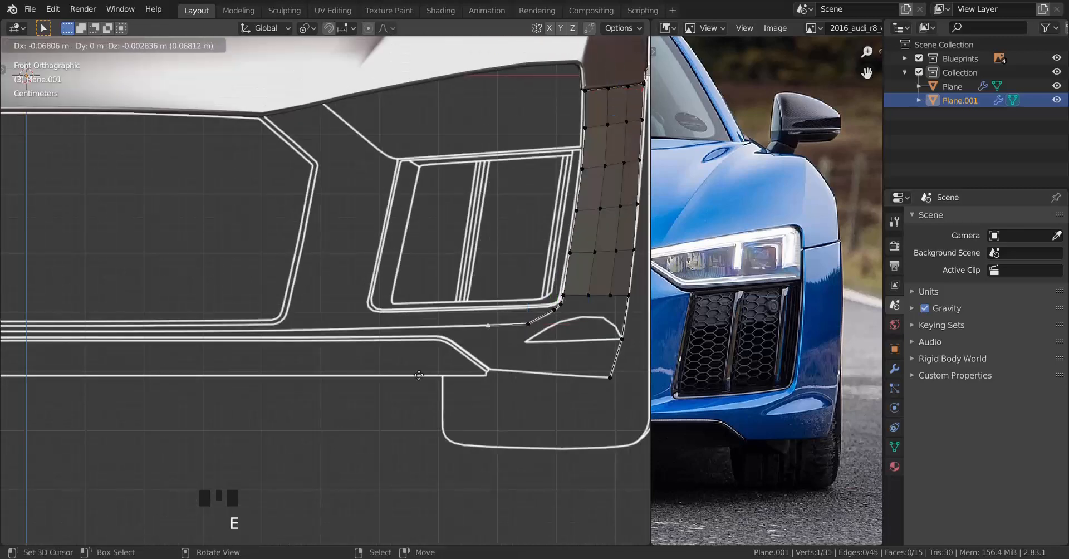
left_click(42, 377)
middle_click_drag(110, 364, 625, 389, "shift")
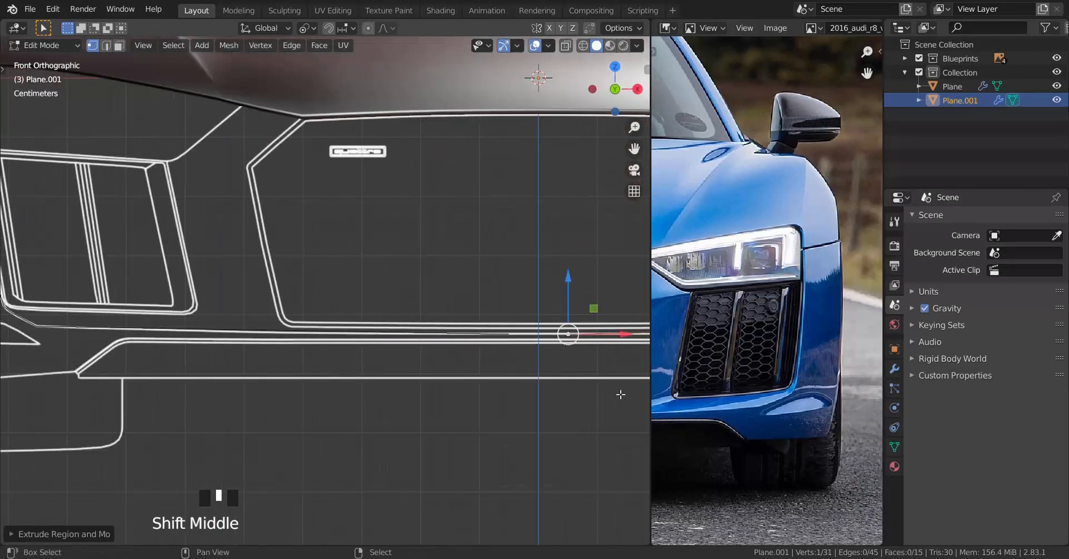
scroll(387, 290, "up", 6)
left_click_drag(385, 278, 287, 274)
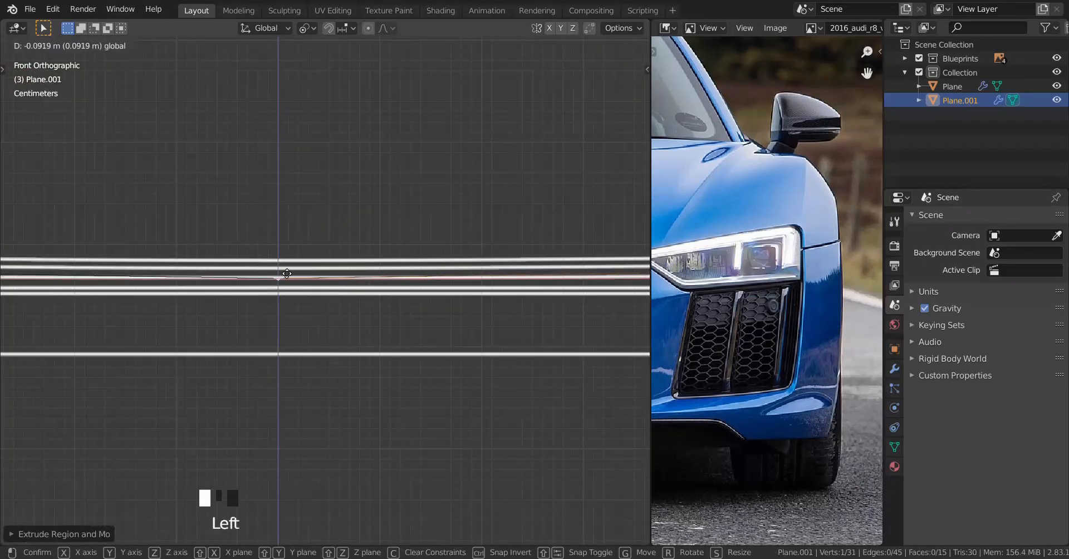
left_click_drag(168, 269, 143, 262)
scroll(368, 294, "up", 2)
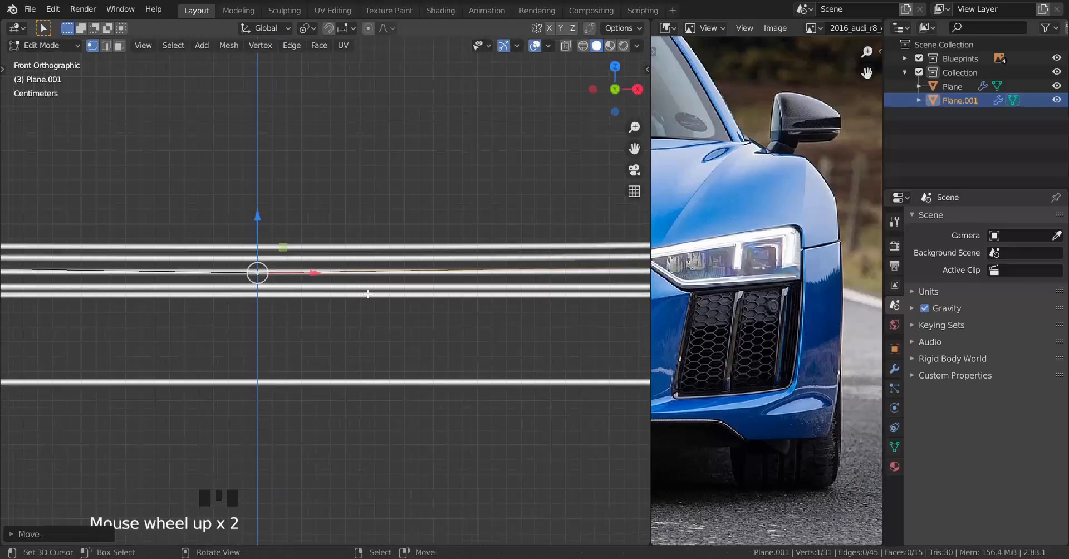
left_click_drag(317, 277, 234, 268)
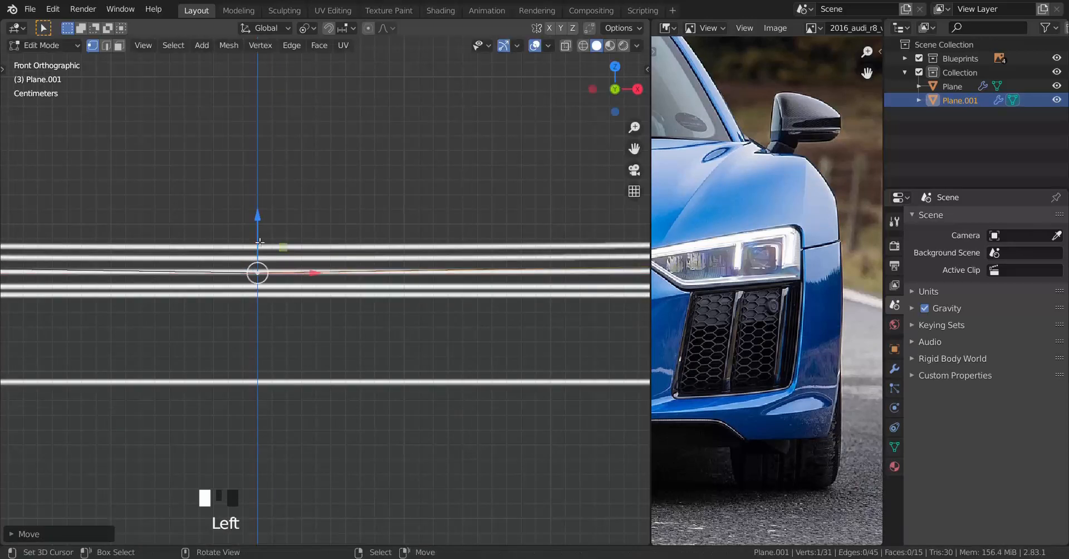
middle_click_drag(261, 242, 441, 275, "shift")
scroll(441, 274, "up", 1, "shift")
scroll(451, 277, "up", 1)
left_click_drag(466, 279, 467, 278)
scroll(371, 312, "down", 9)
scroll(371, 312, "up", 3)
scroll(371, 312, "up", 3)
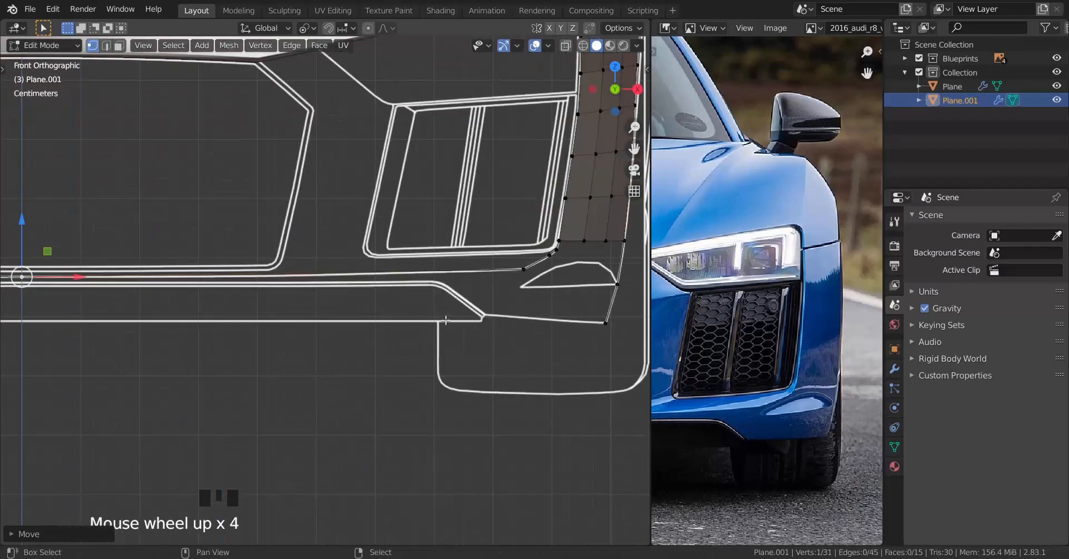
Switch to wireframe shading and, in top view, move the centre vertex forward along Y to the bumper's front outline.
middle_click(423, 327, "shift")
scroll(411, 312, "up", 2)
mouse_move(411, 311)
middle_mouse_down("shift")
mouse_move(158, 283)
mouse_move(337, 306)
mouse_move(483, 281)
middle_mouse_up("shift")
scroll(294, 293, "down", 3)
key("KP_7")
scroll(292, 295, "down", 5)
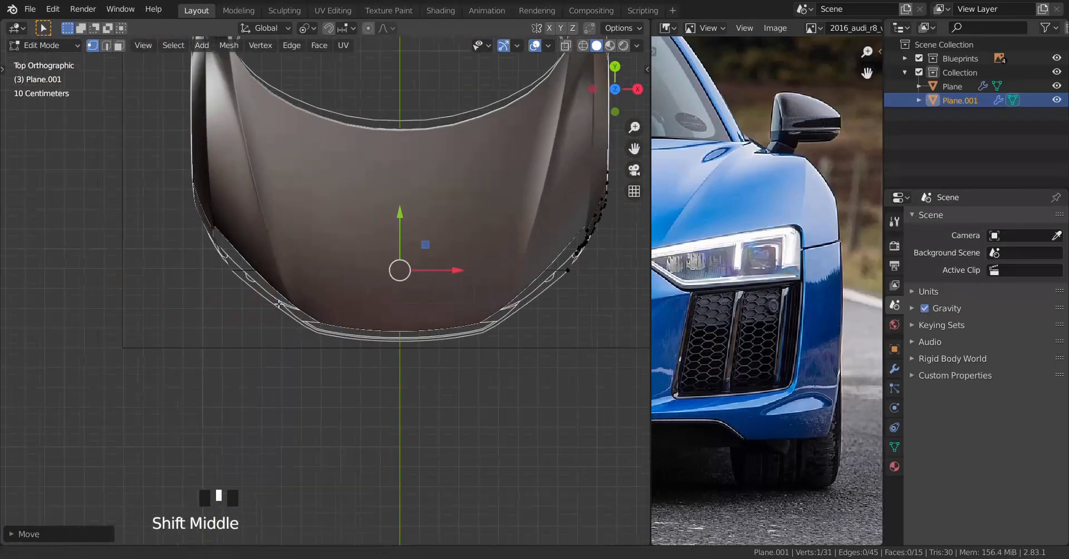
scroll(431, 365, "up", 3)
key("z")
left_click(177, 373)
left_click_drag(460, 197, 486, 340)
scroll(321, 294, "up", 4)
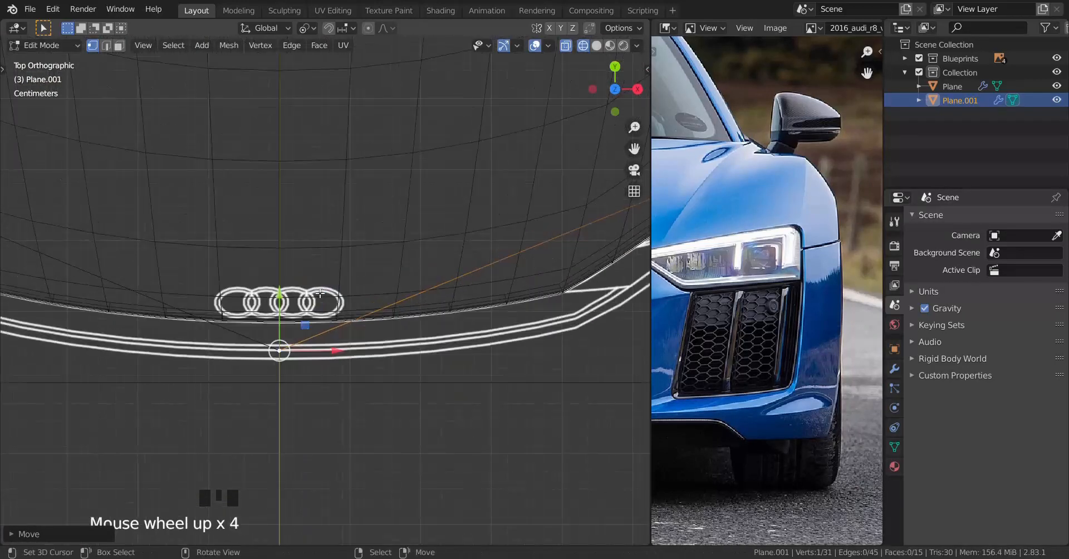
In right view, move the centre vertex slightly further forward along Y onto the tip of the bumper's front lip.
key("KP_3")
scroll(370, 371, "up", 4)
scroll(371, 371, "up", 2)
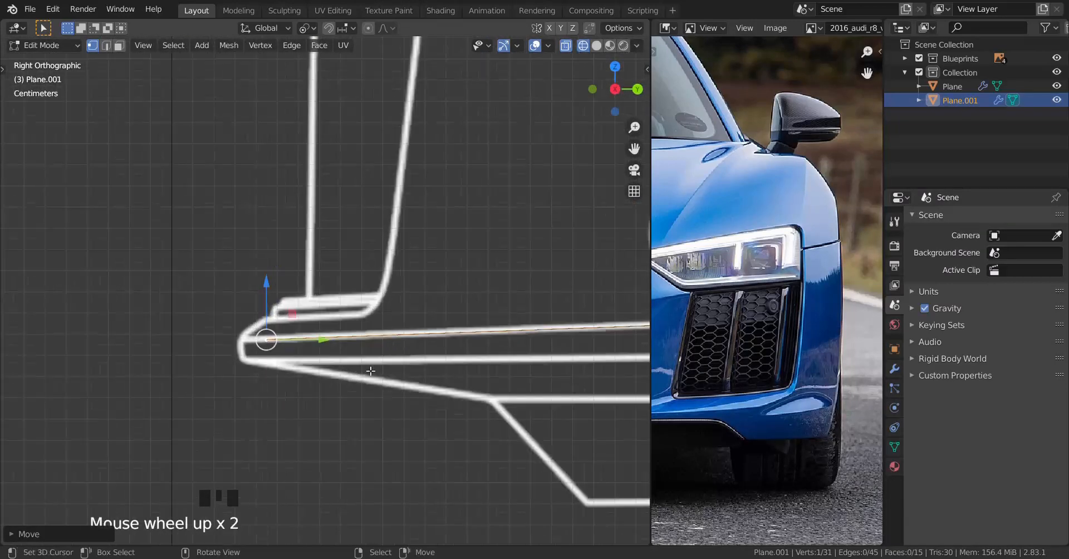
left_click_drag(324, 340, 303, 332)
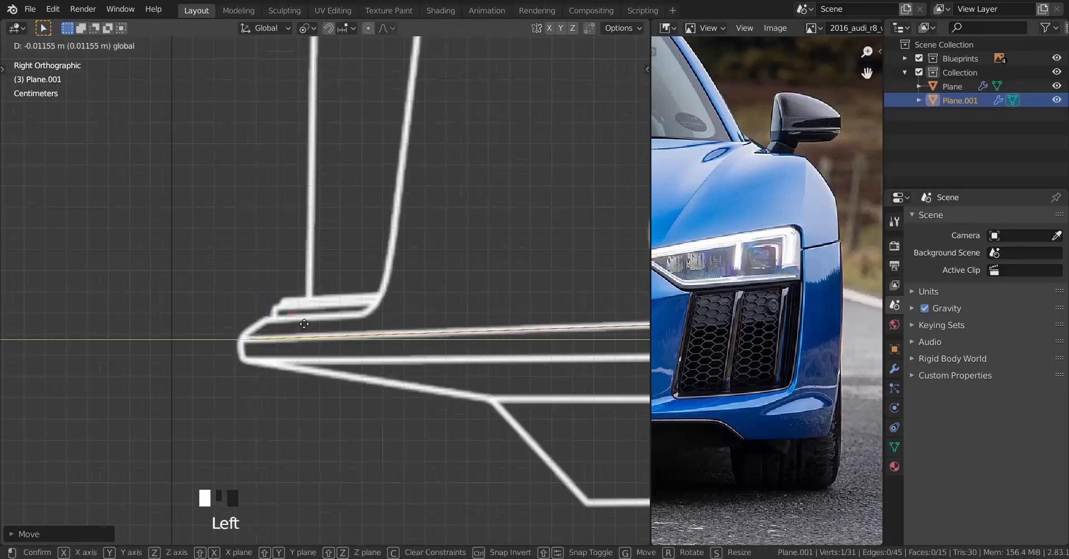
left_click_drag(301, 315, 266, 363)
scroll(286, 349, "up", 2)
scroll(300, 351, "down", 5)
middle_click_drag(395, 318, 267, 321, "shift")
scroll(283, 316, "down", 4)
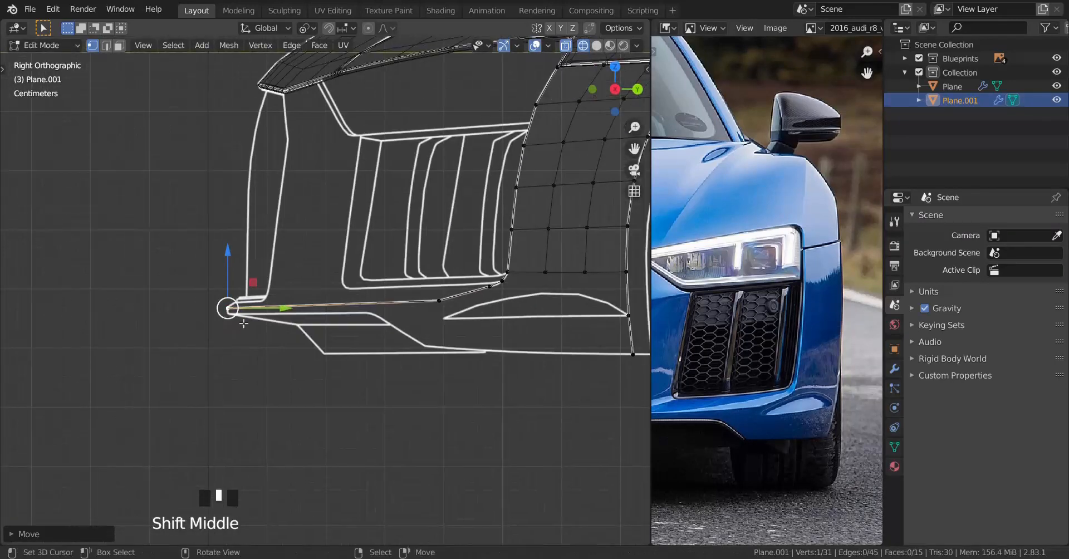
Cut the long edge beneath the grille once and, in front view, move the new vertex onto the blueprint line below the grille's corner.
key("KP_7")
key("KP_1")
scroll(243, 323, "up", 2)
key("ctrl+r")
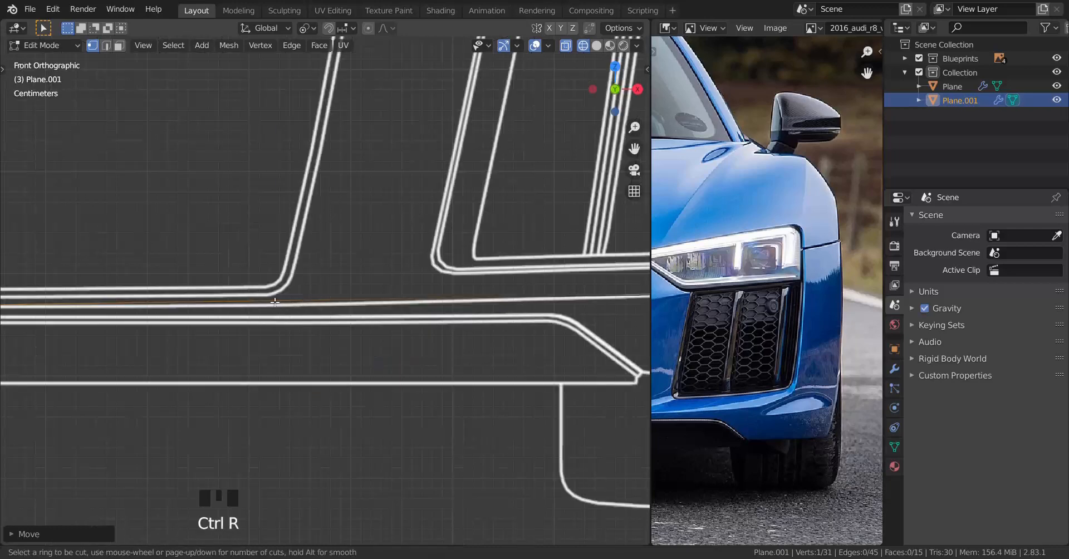
left_click(275, 302)
scroll(318, 322, "down", 4)
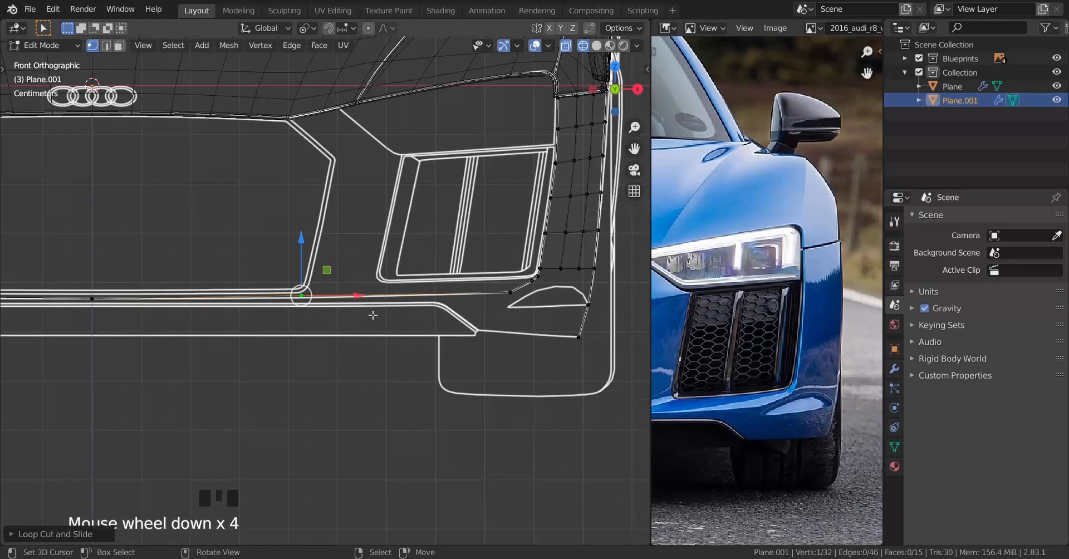
middle_click_drag(373, 315, 384, 312, "shift")
scroll(358, 341, "up", 3)
key("g")
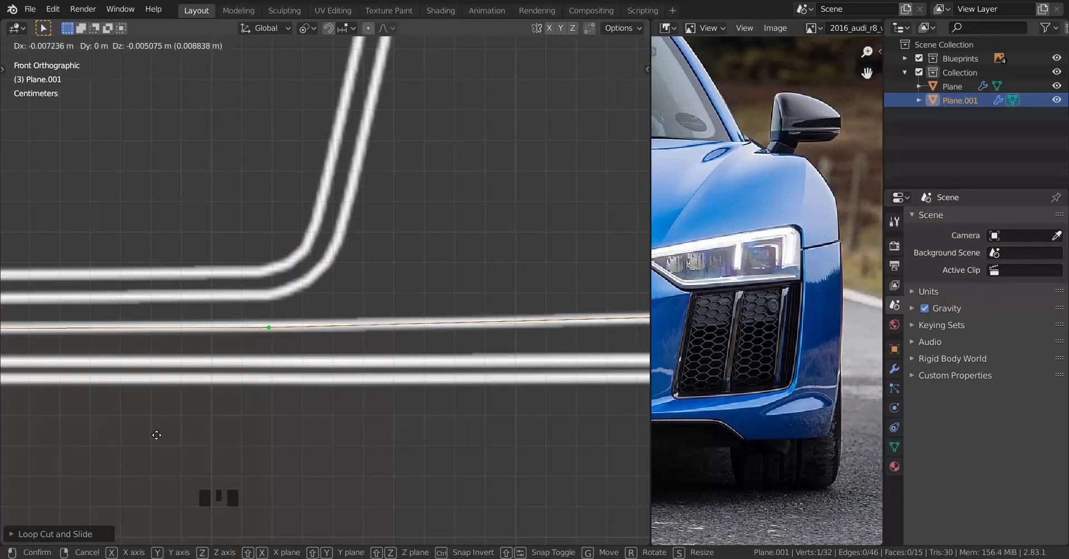
left_click(95, 430)
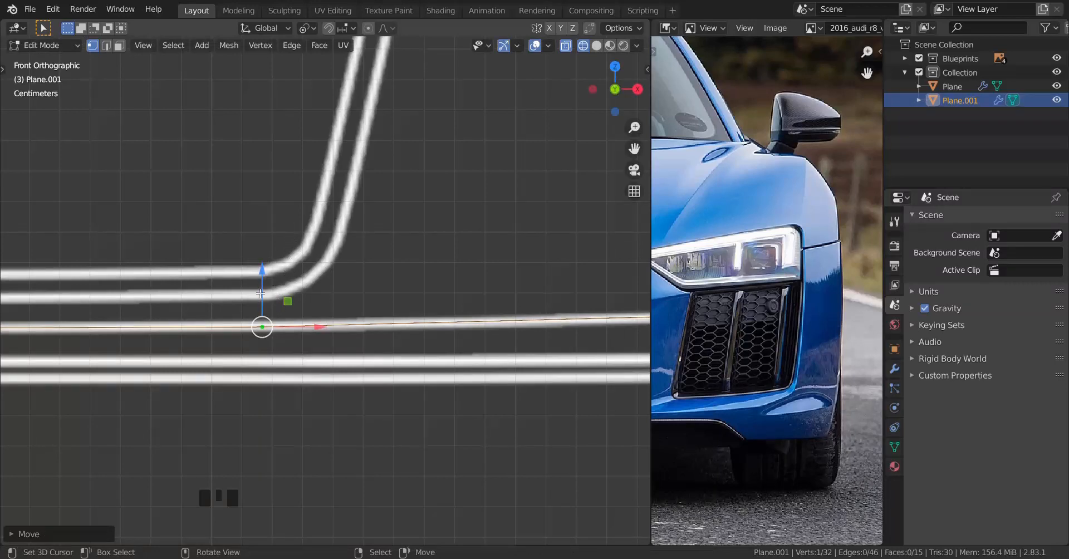
In top view, move the new vertex forward along Y to the bend in the bumper's front outline.
scroll(403, 209, "down", 12)
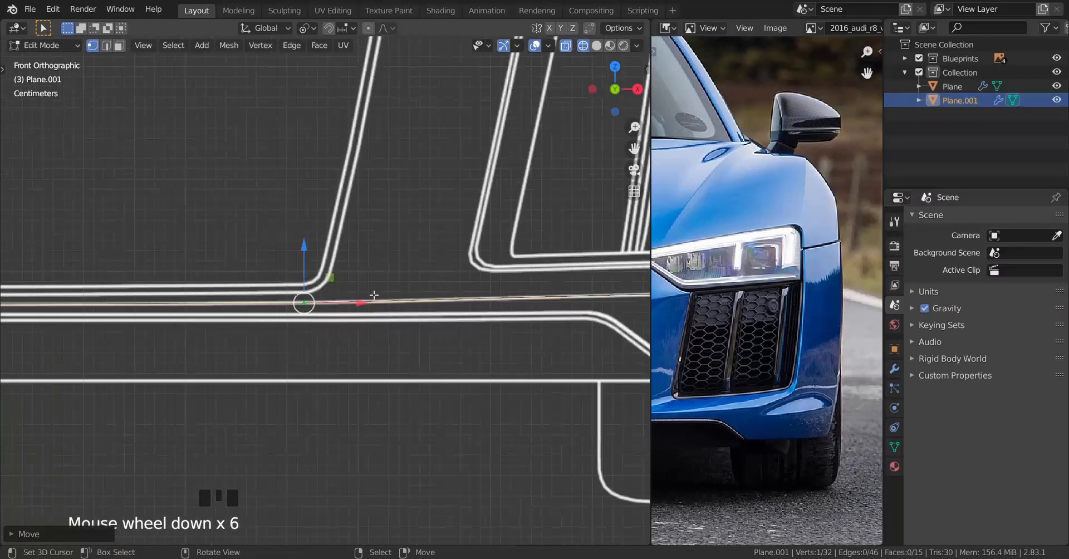
scroll(402, 327, "up", 1)
key("KP_7")
scroll(402, 328, "up", 5)
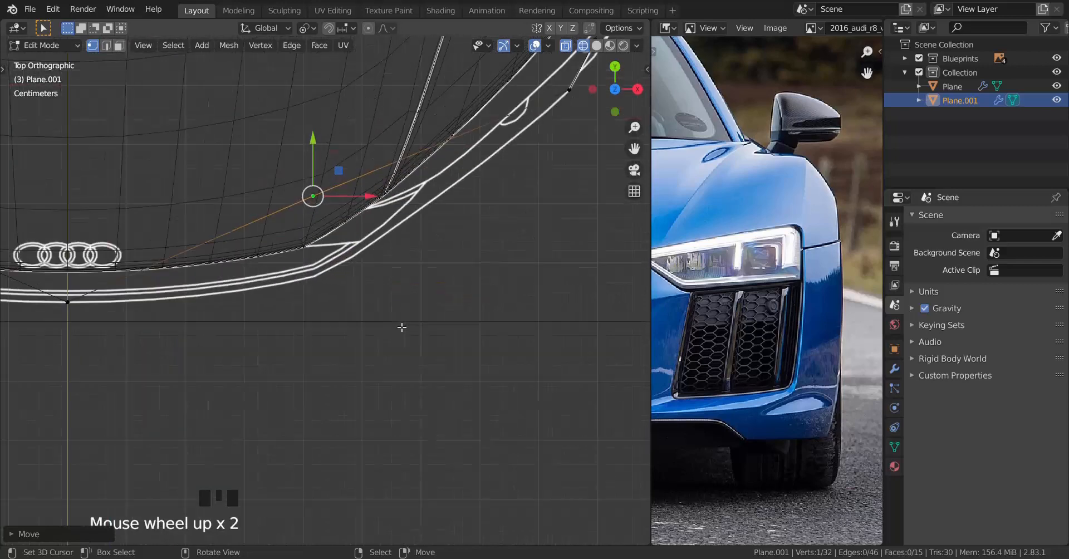
left_click_drag(314, 70, 352, 212)
scroll(352, 213, "down", 2)
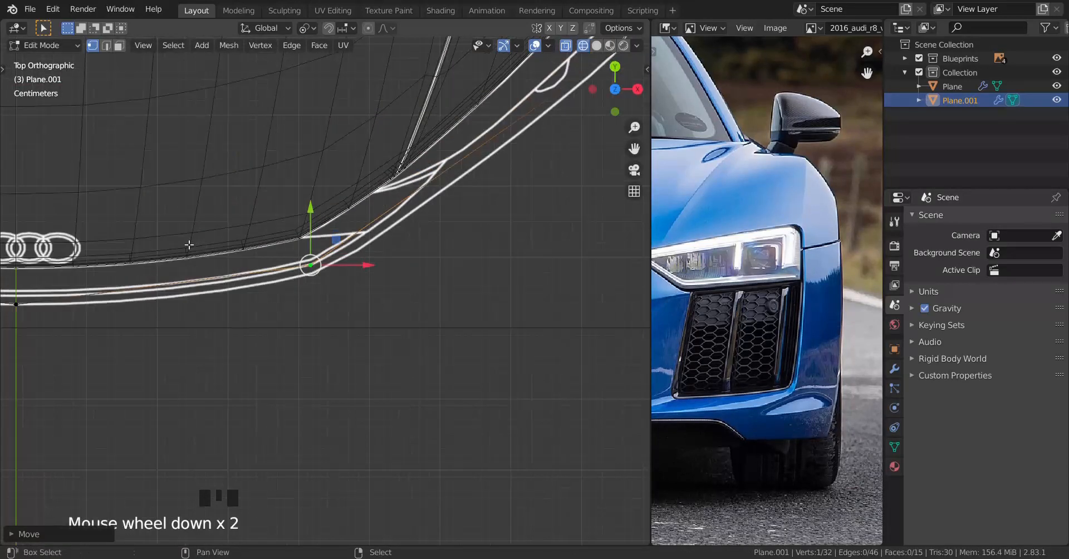
Move the bend vertex slightly further forward along Y onto the outermost line of the bumper's front outline.
middle_click_drag(384, 167, 429, 159, "shift")
scroll(429, 159, "up", 3)
left_click_drag(449, 159, 514, 313)
scroll(515, 313, "down", 5)
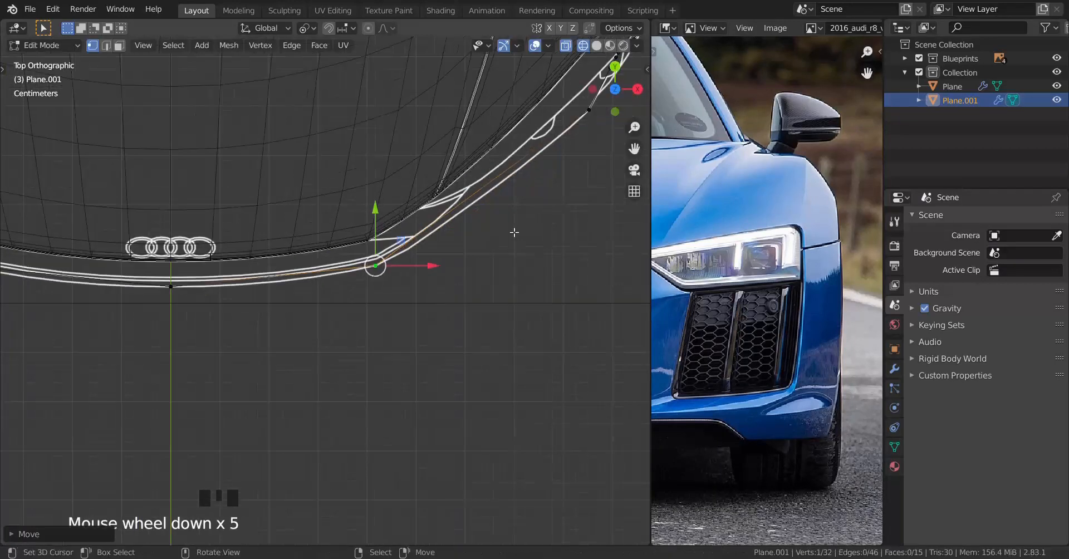
In front view, loop-cut the long edge beneath the side air intake with three cuts.
scroll(328, 339, "down", 3, "shift")
key("KP_1")
middle_click_drag(328, 339, 394, 319, "shift")
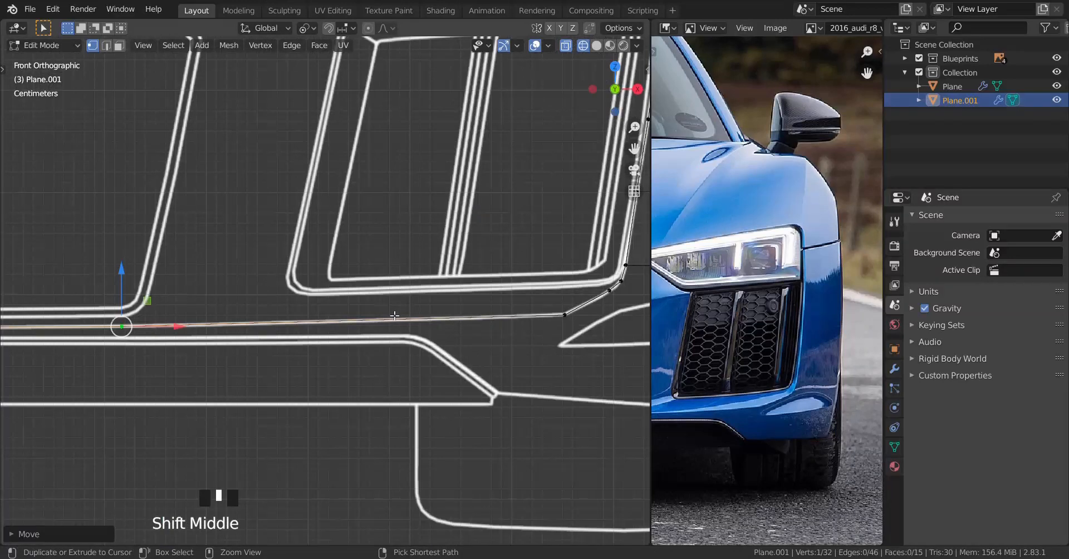
key("ctrl+r")
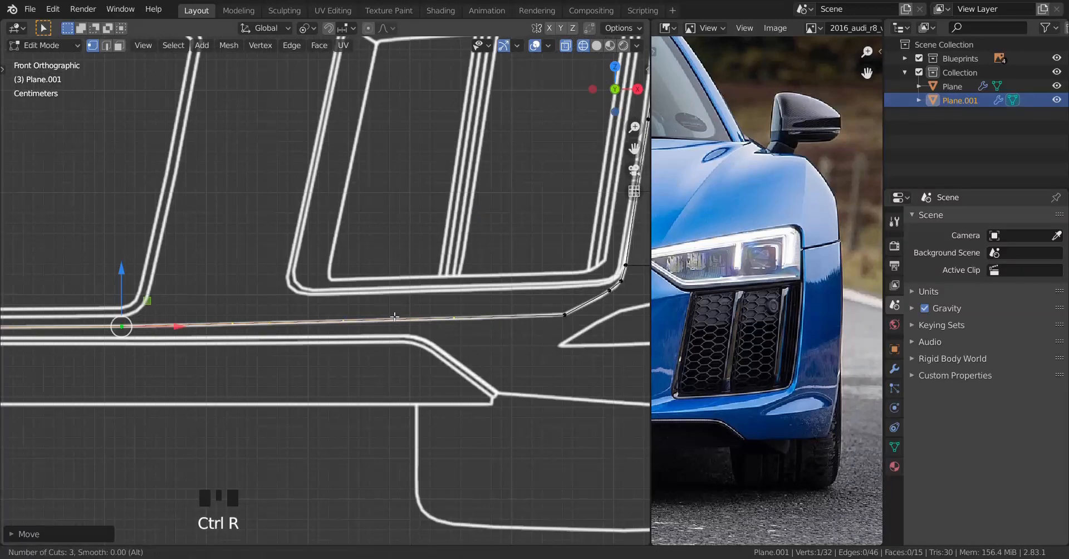
left_click(394, 316)
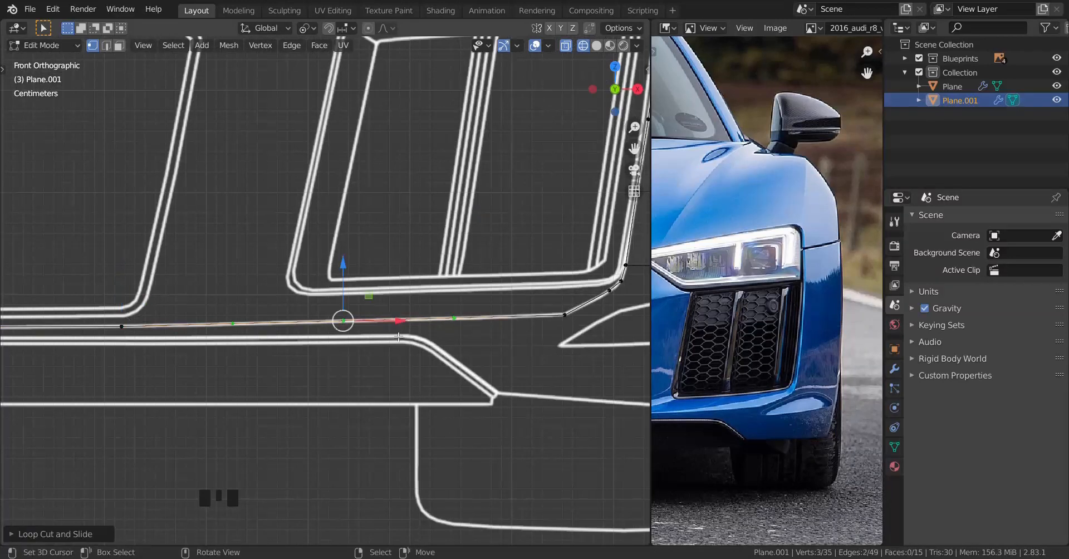
In top view, move each of the three new vertices forward along Y onto the bumper's outer outline.
key("KP_7")
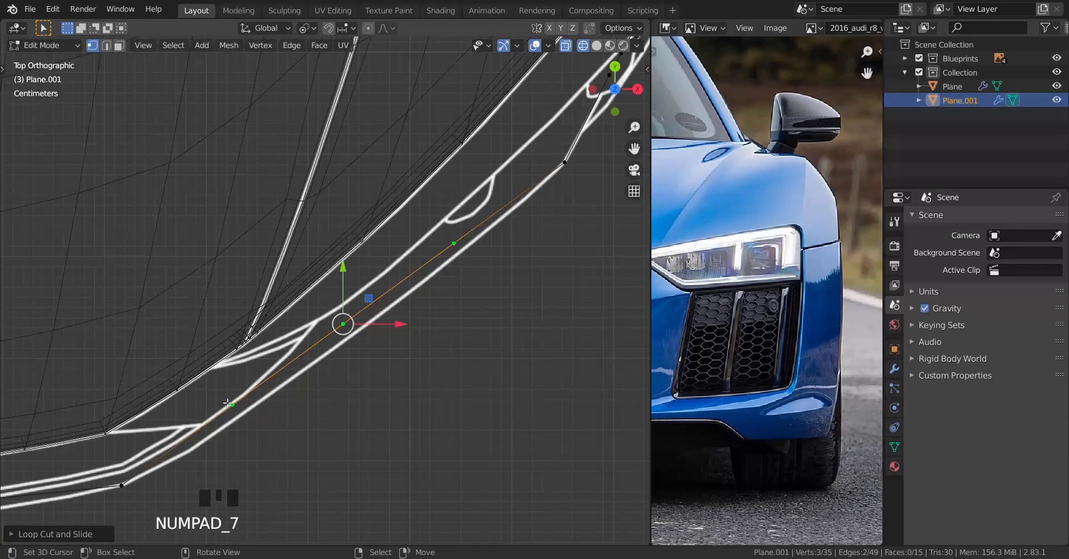
right_click(228, 403)
left_click_drag(234, 372, 260, 438)
right_click(343, 324)
left_click_drag(344, 291, 401, 454)
right_click(454, 243)
left_click_drag(463, 188, 510, 328)
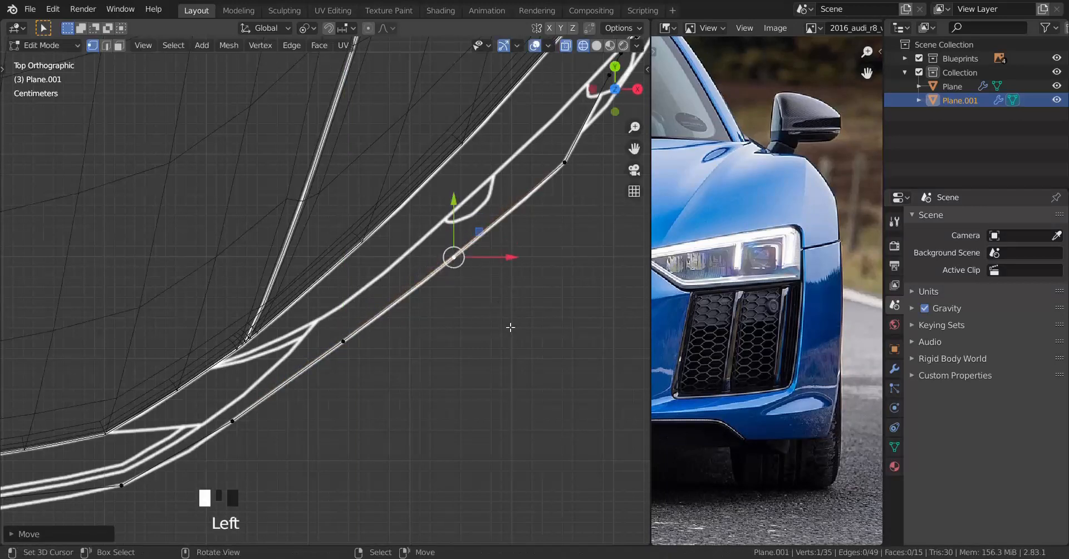
In top view, loop-cut the edge between the centre vertex and the bend vertex with five cuts.
key("KP_1")
middle_click_drag(508, 326, 529, 295, "shift")
scroll(530, 296, "up", 1)
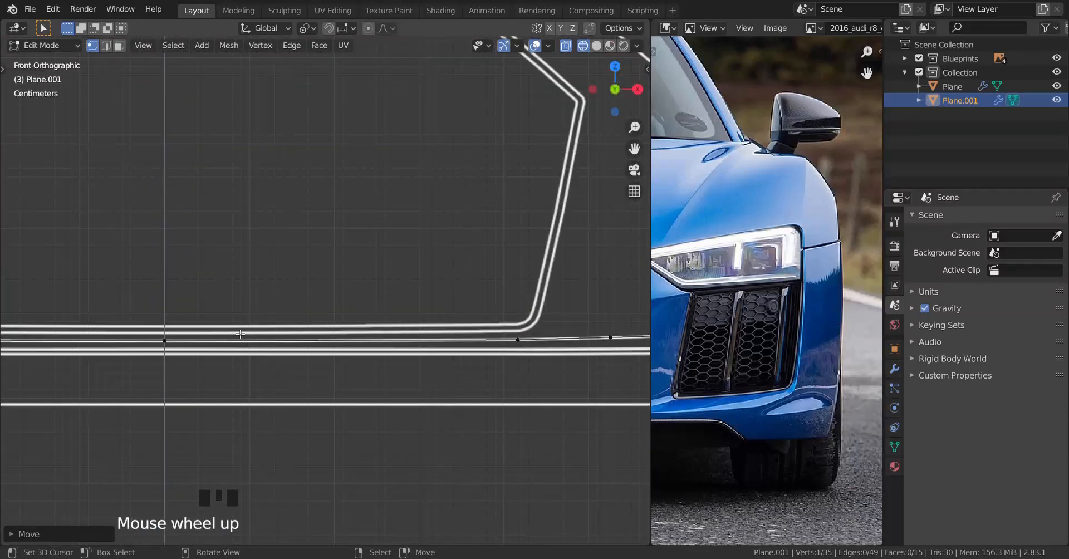
key("KP_7")
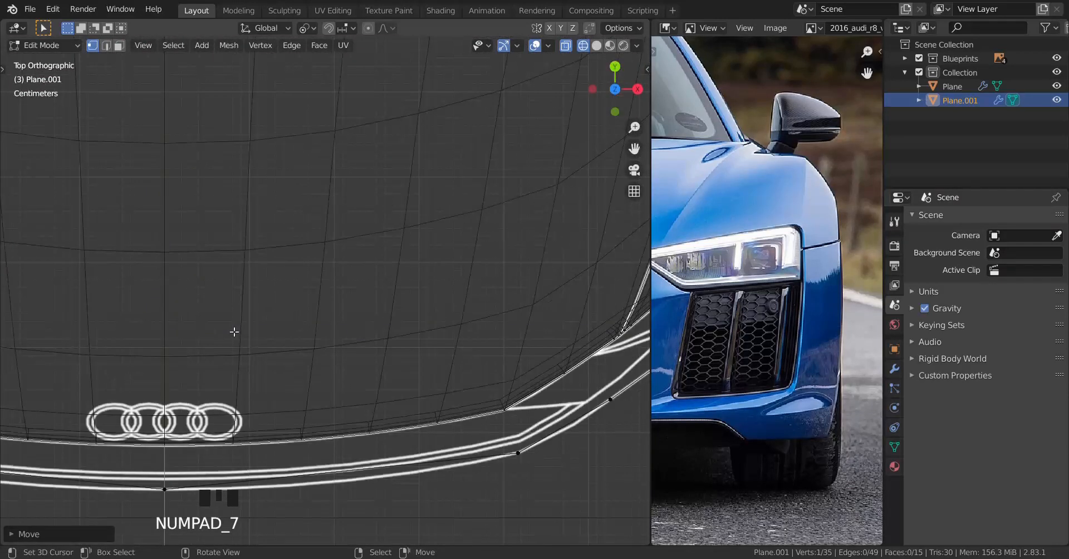
scroll(262, 398, "down", 1)
scroll(356, 388, "up", 1)
key("a")
scroll(362, 417, "down", 1)
middle_click_drag(362, 417, 354, 384, "shift")
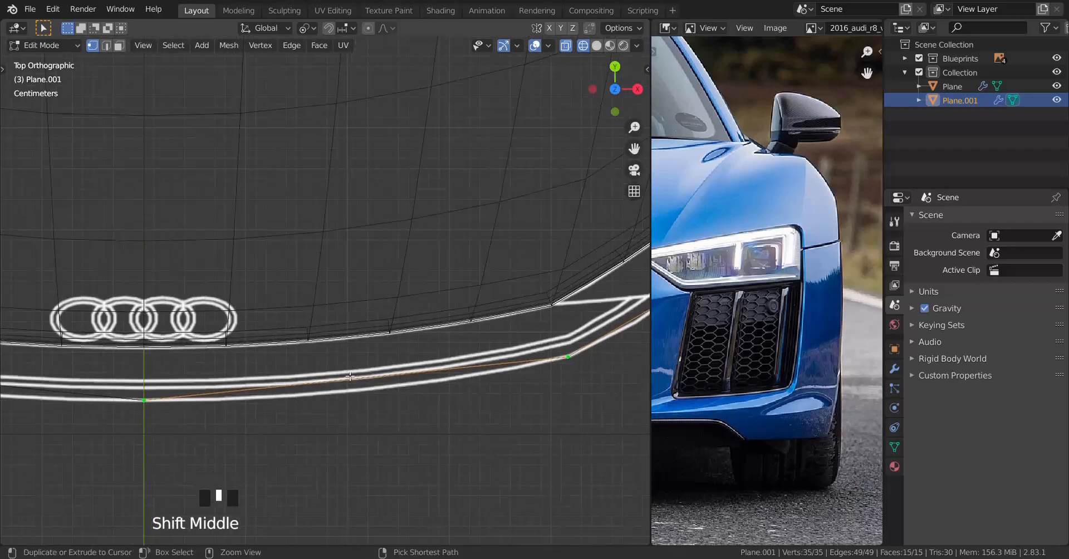
key("ctrl+r")
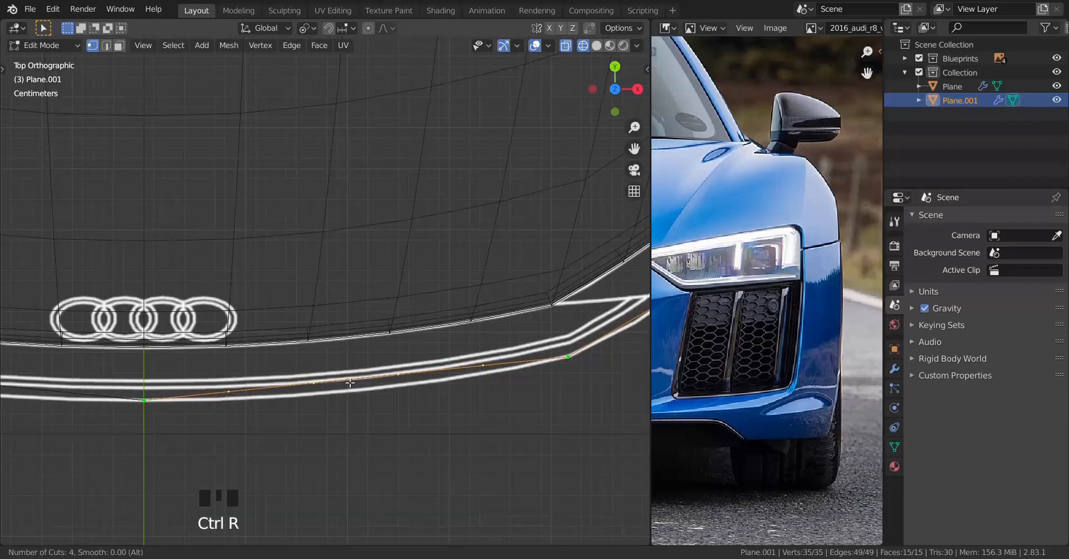
left_click(350, 382)
Move each of the five new vertices forward along Y onto the outer curve of the bumper's front outline.
scroll(321, 412, "up", 2)
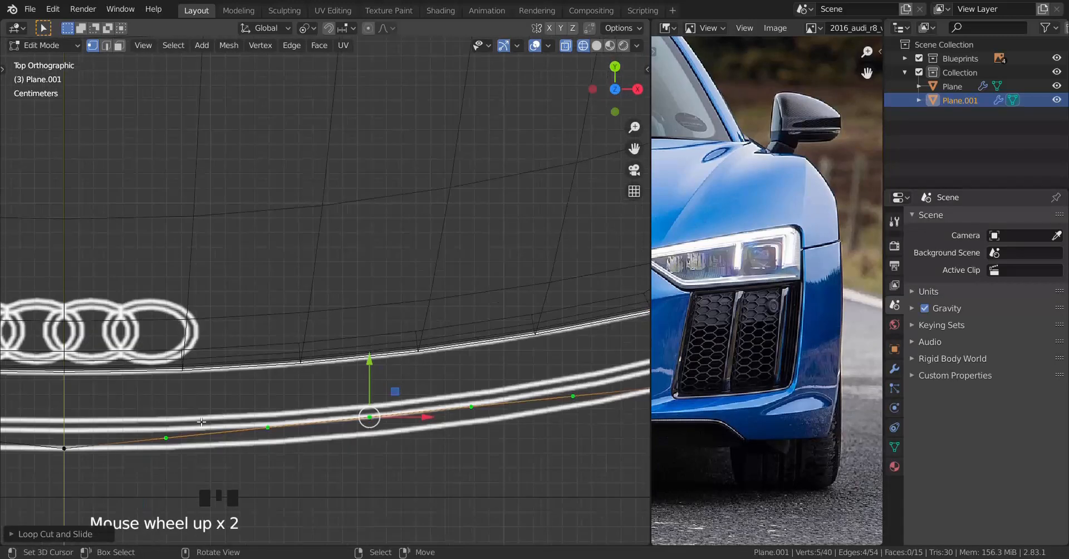
right_click(200, 424)
middle_click_drag(195, 434, 227, 277, "shift")
right_click(201, 305)
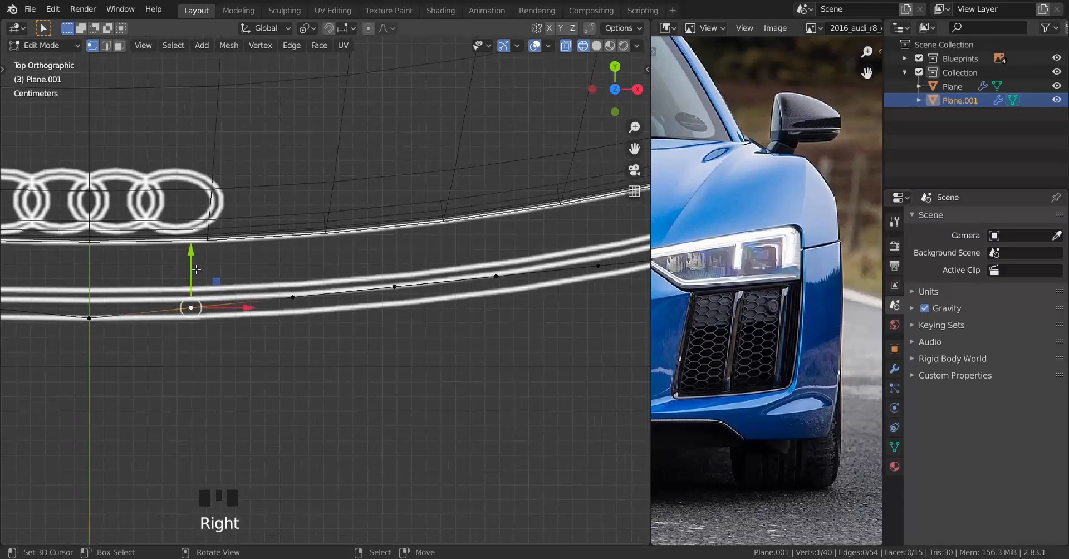
left_click_drag(195, 270, 217, 368)
right_click(297, 296)
left_click_drag(293, 252, 321, 381)
right_click(398, 287)
left_click_drag(396, 241, 444, 402)
right_click(499, 277)
left_click_drag(497, 231, 522, 354)
middle_click_drag(527, 357, 352, 372, "shift")
right_click(425, 283)
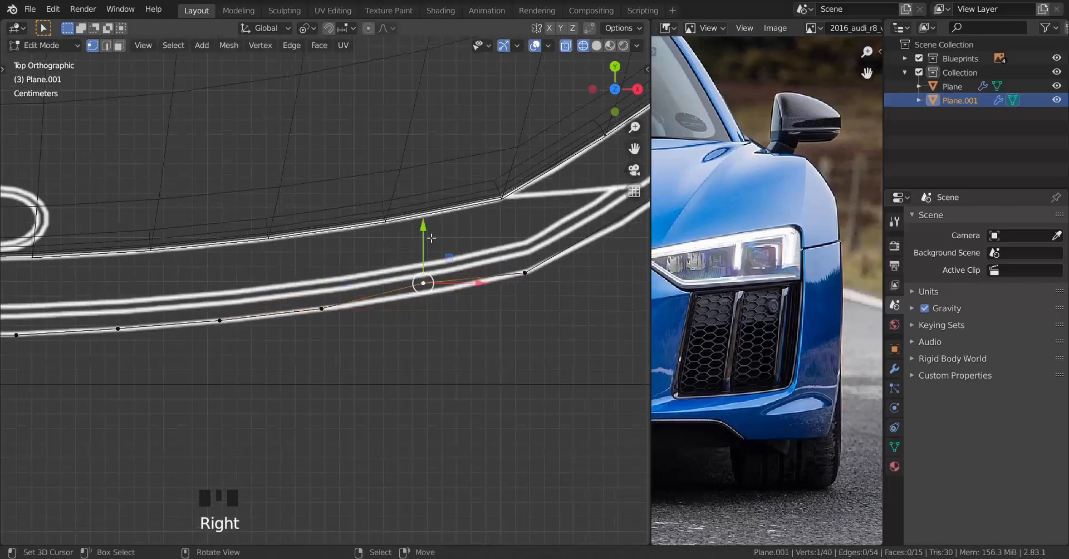
left_click_drag(426, 236, 439, 348)
In front view, extrude the vertex path from below the grille's corner to the centre upward along Z towards the grille frame, and save the file.
scroll(390, 361, "down", 2)
middle_click_drag(373, 364, 195, 265, "shift")
key("KP_1")
scroll(373, 371, "up", 3)
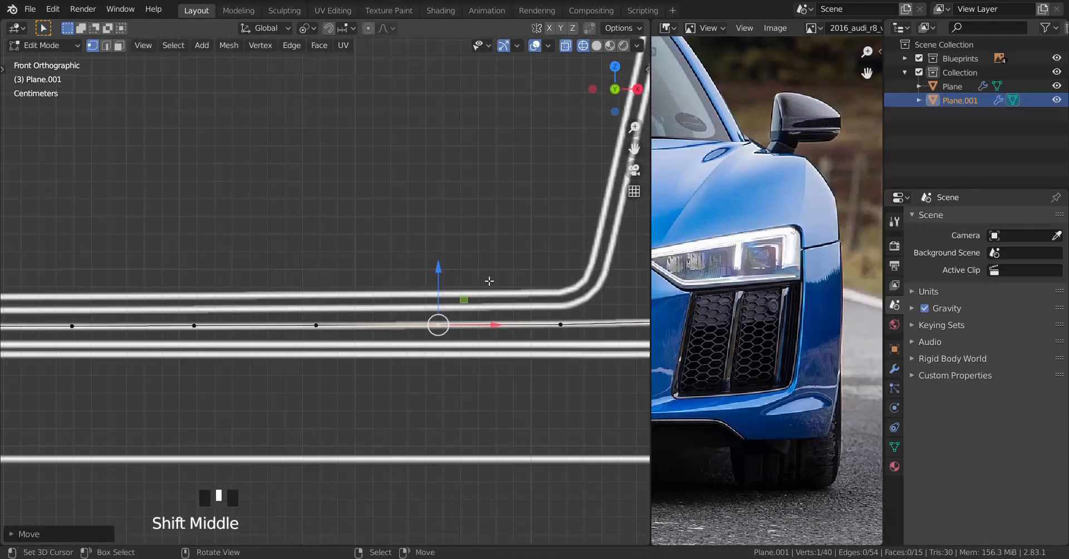
middle_click_drag(490, 279, 194, 271, "shift")
scroll(193, 270, "down", 3)
middle_click_drag(560, 255, 464, 302, "shift")
scroll(418, 268, "up", 2)
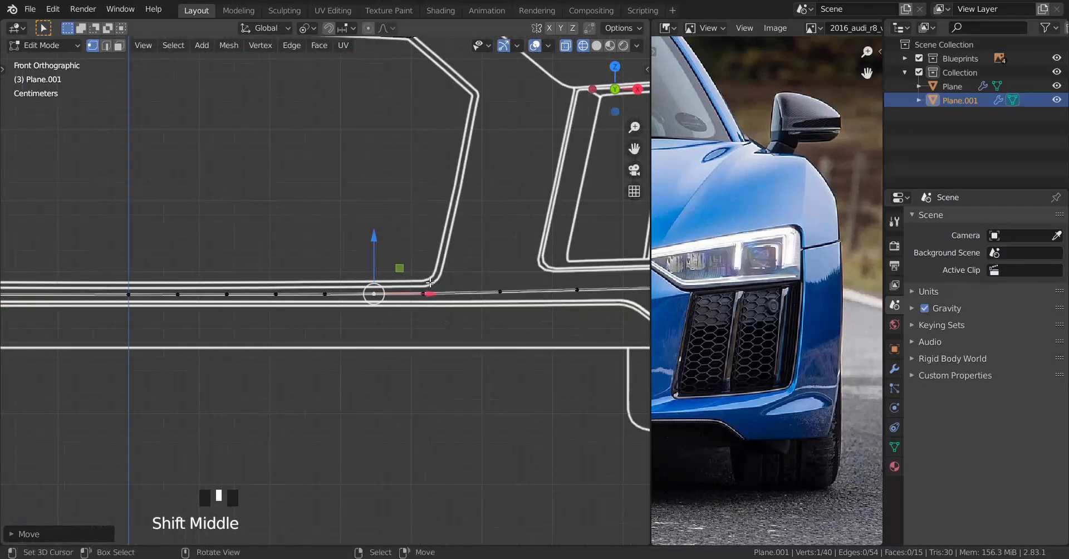
scroll(464, 302, "up", 2)
scroll(465, 303, "down", 2)
right_click(128, 294, "ctrl")
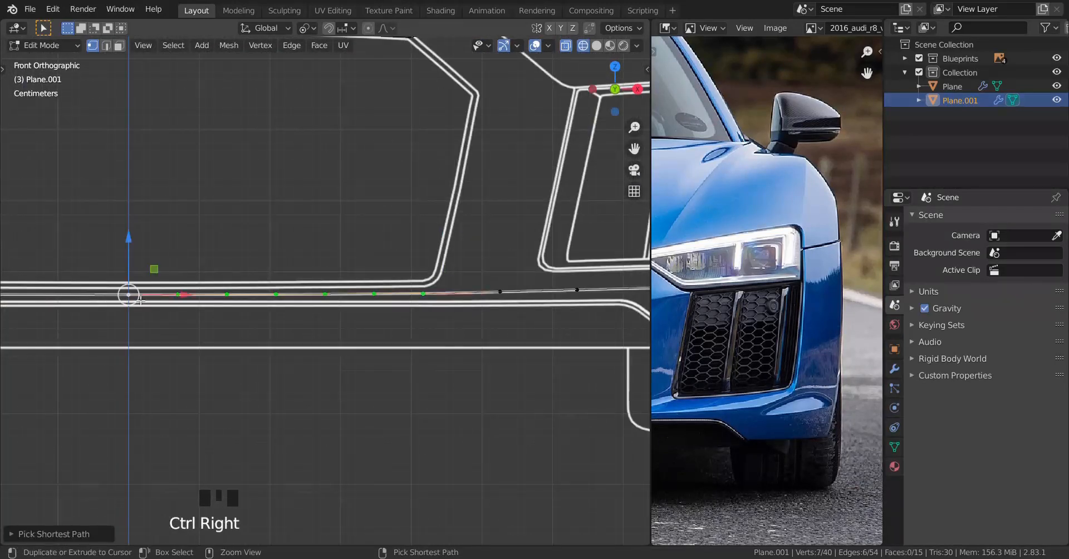
scroll(414, 321, "up", 2)
right_click(461, 294)
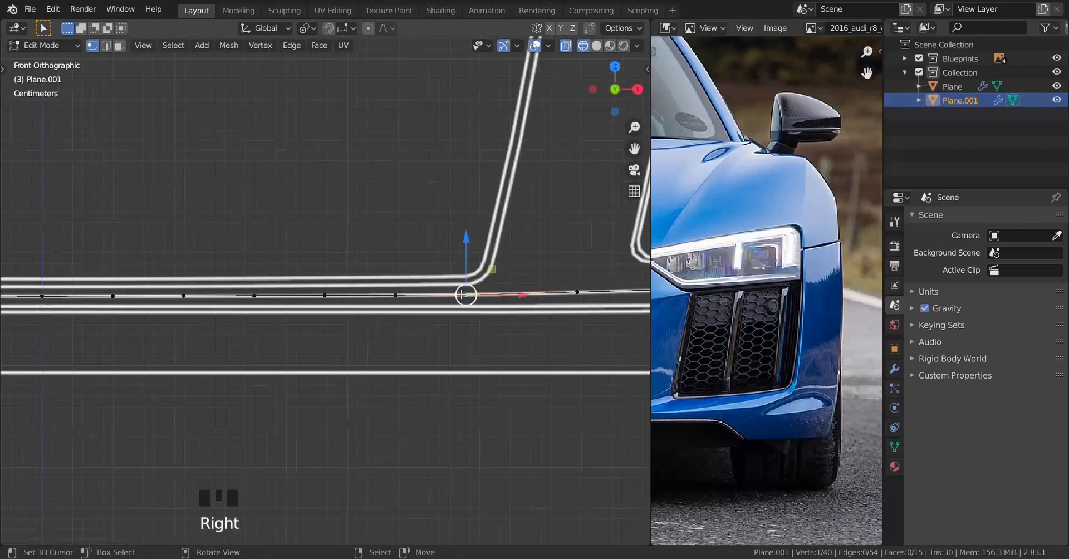
right_click(42, 296, "ctrl")
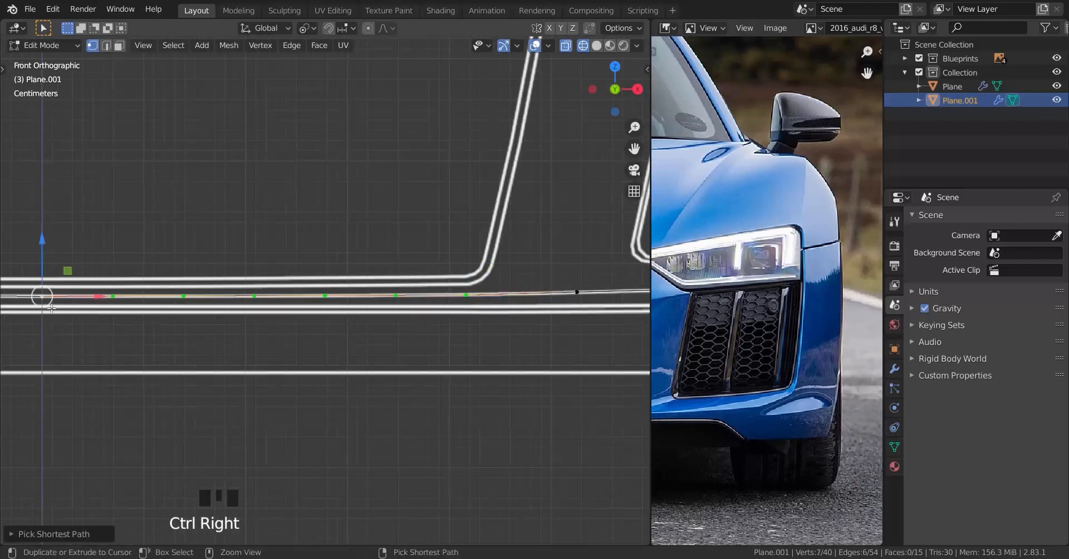
middle_click_drag(229, 307, 232, 325, "shift")
scroll(233, 325, "up", 1)
key("e")
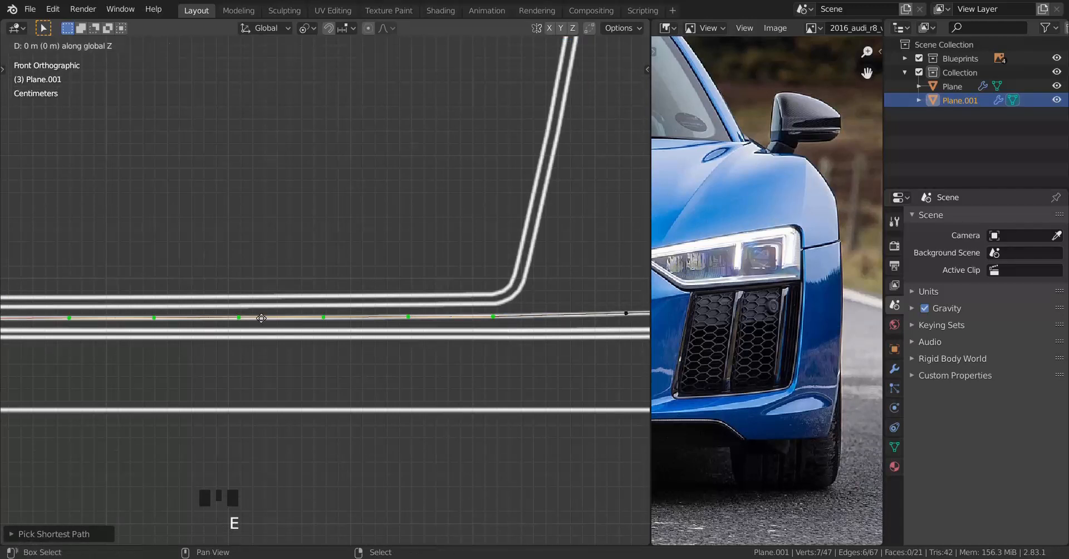
left_click(275, 230)
key("ctrl+s")
In right view, move the extruded row backward along Y onto the sloping top of the front lip.
key("KP_3")
scroll(290, 301, "up", 5)
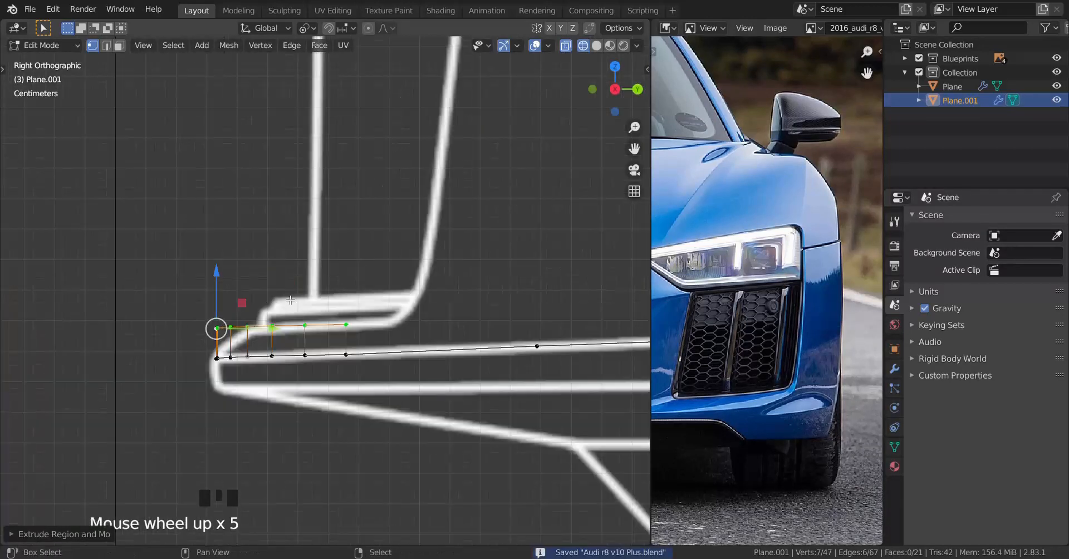
scroll(290, 300, "down", 2)
middle_click_drag(290, 300, 212, 300, "shift")
scroll(212, 300, "up", 1)
left_click_drag(197, 320, 384, 310)
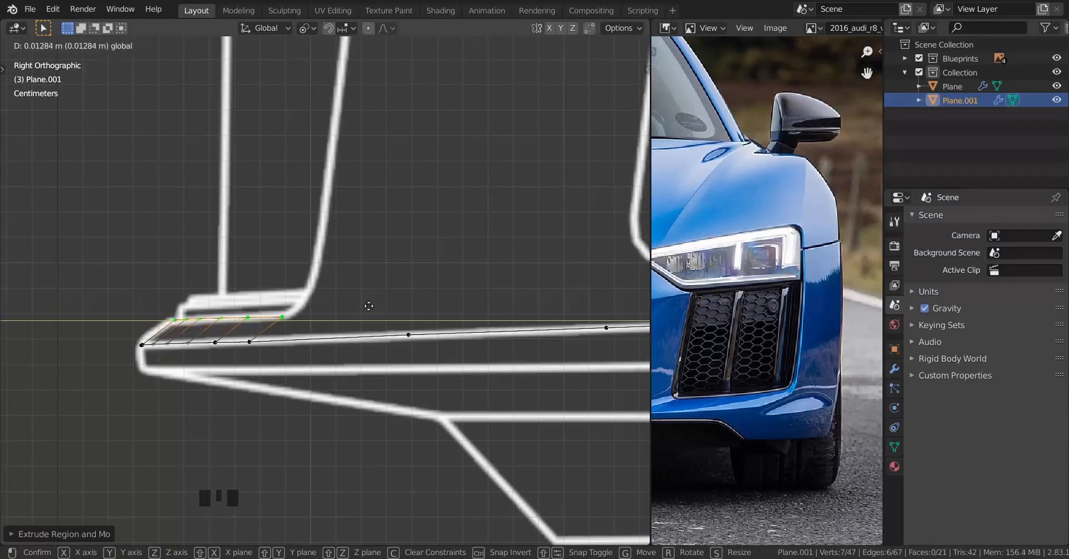
left_click(427, 298)
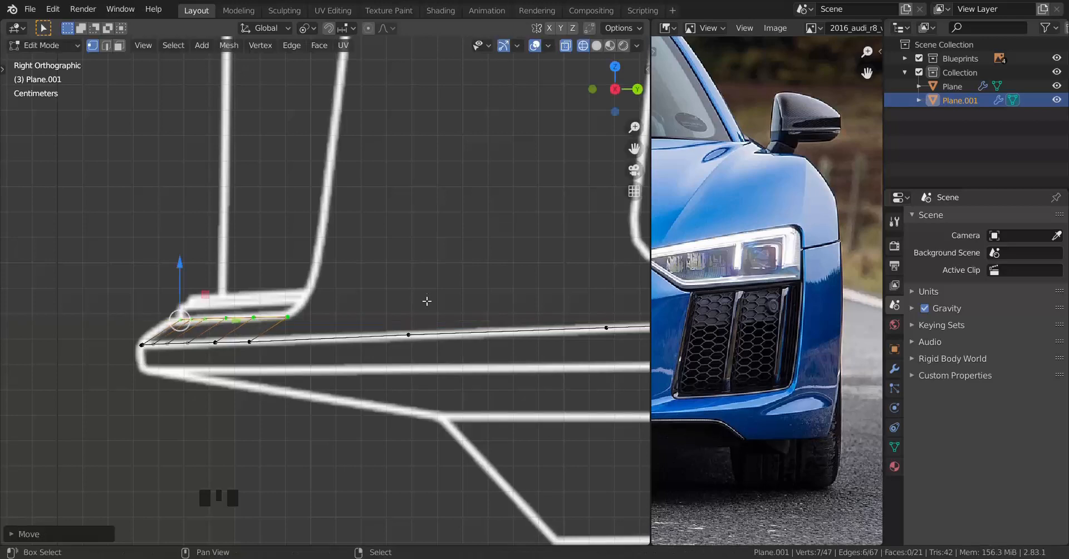
Select the original edge row beneath the grille and, in right view, extrude it down along Z to the front lip's lower corner.
scroll(426, 303, "down", 3)
scroll(418, 344, "up", 3)
right_click(403, 321)
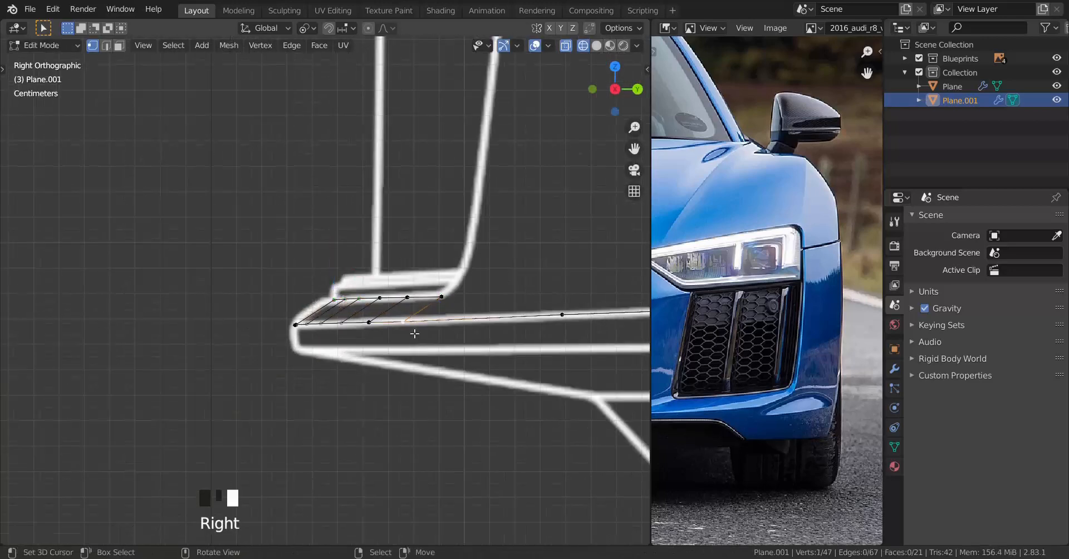
scroll(410, 320, "down", 3)
middle_click_drag(317, 363, 418, 368)
scroll(393, 349, "down", 6)
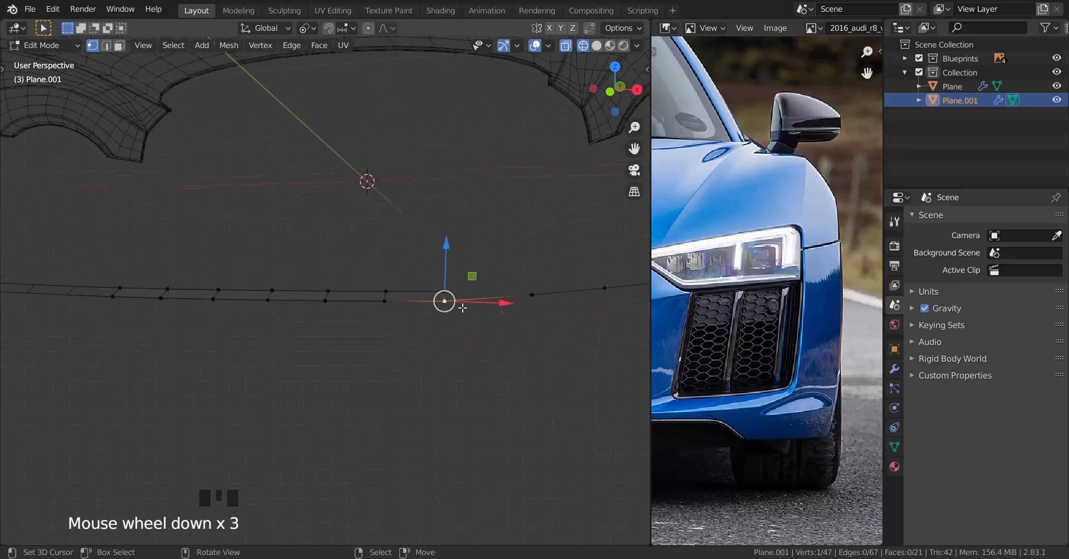
right_click(202, 304, "ctrl")
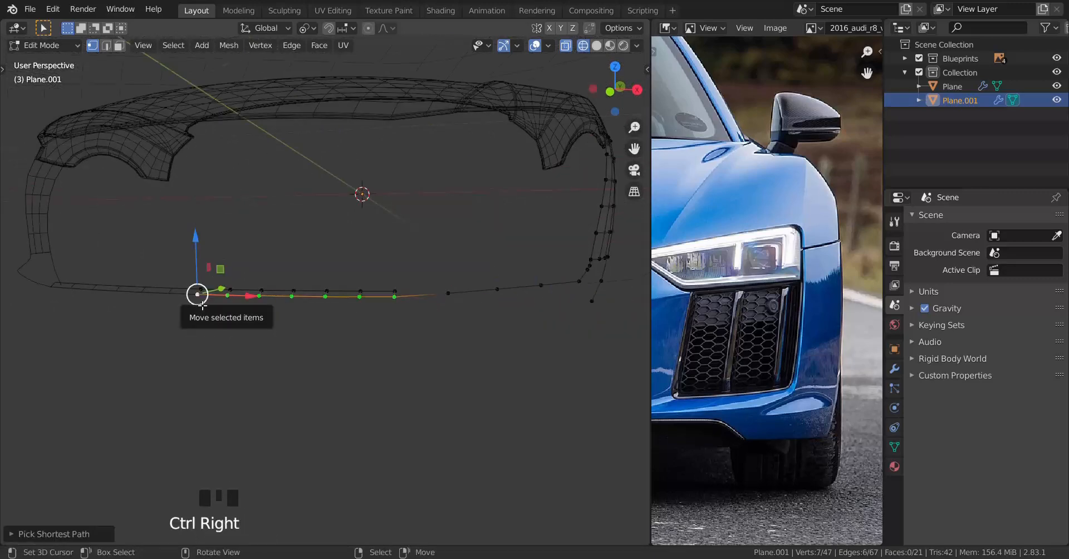
key("KP_3")
scroll(202, 318, "up", 6)
middle_click_drag(202, 334, 363, 419, "shift")
scroll(423, 298, "up", 3)
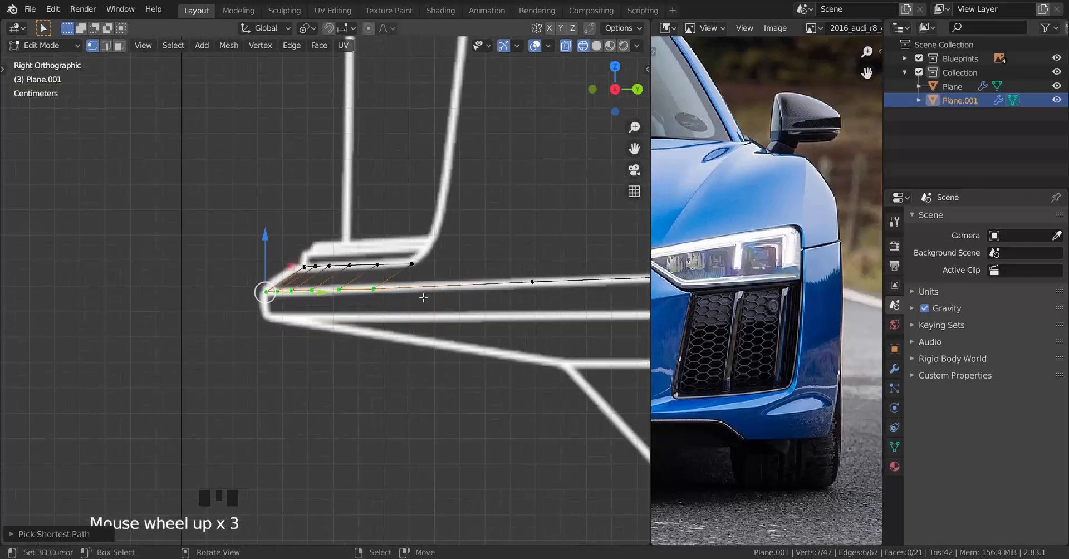
key("e")
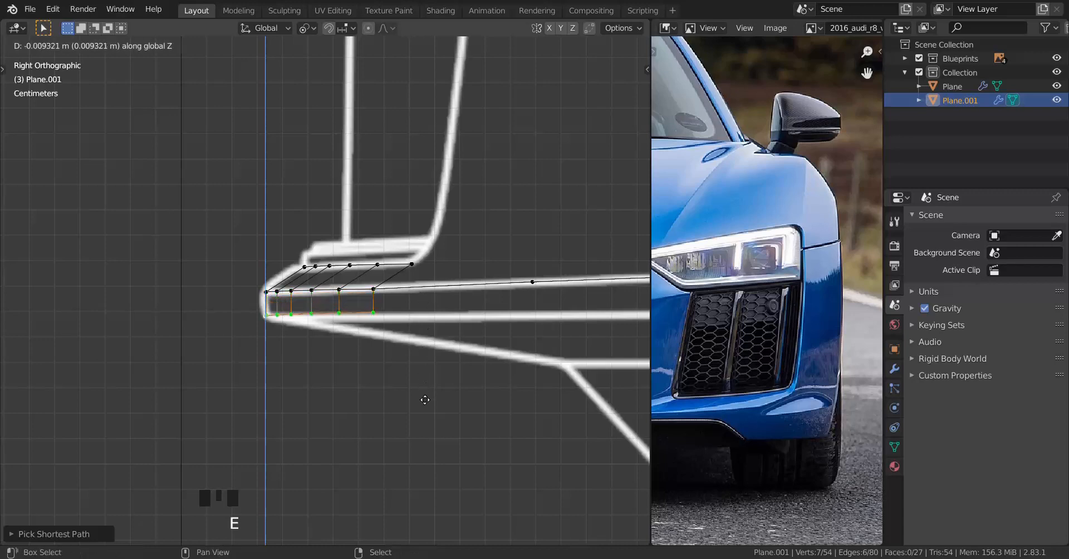
left_click(434, 447)
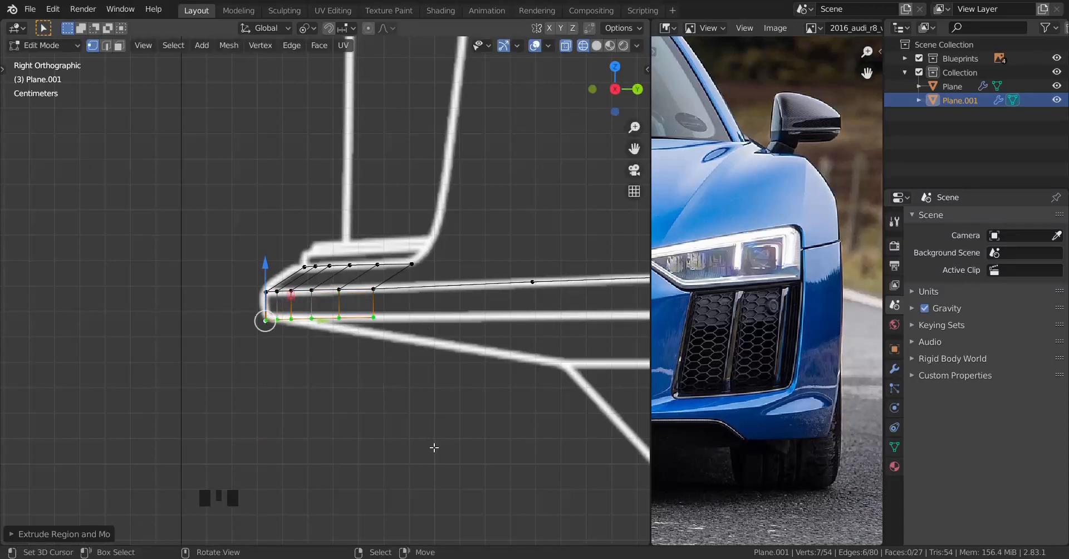
In front view, extrude the lower row's outer end vertex sideways along the blueprint line to where it starts curving down below the air intake.
key("KP_1")
scroll(477, 353, "down", 6)
middle_click_drag(478, 353, 535, 315, "shift")
scroll(534, 319, "up", 4)
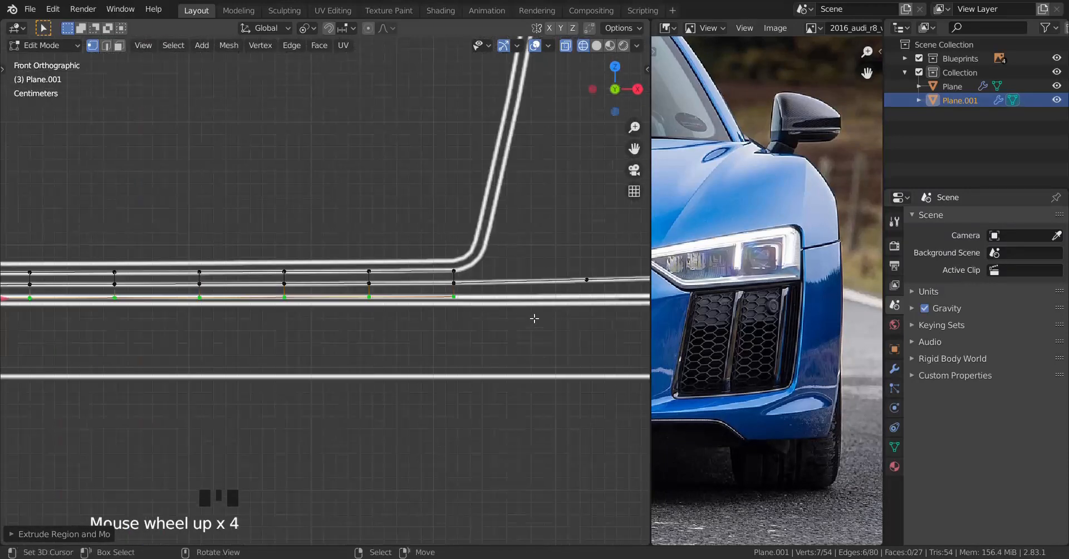
scroll(303, 336, "up", 2)
middle_click_drag(303, 337, 215, 374, "shift")
scroll(201, 350, "down", 2)
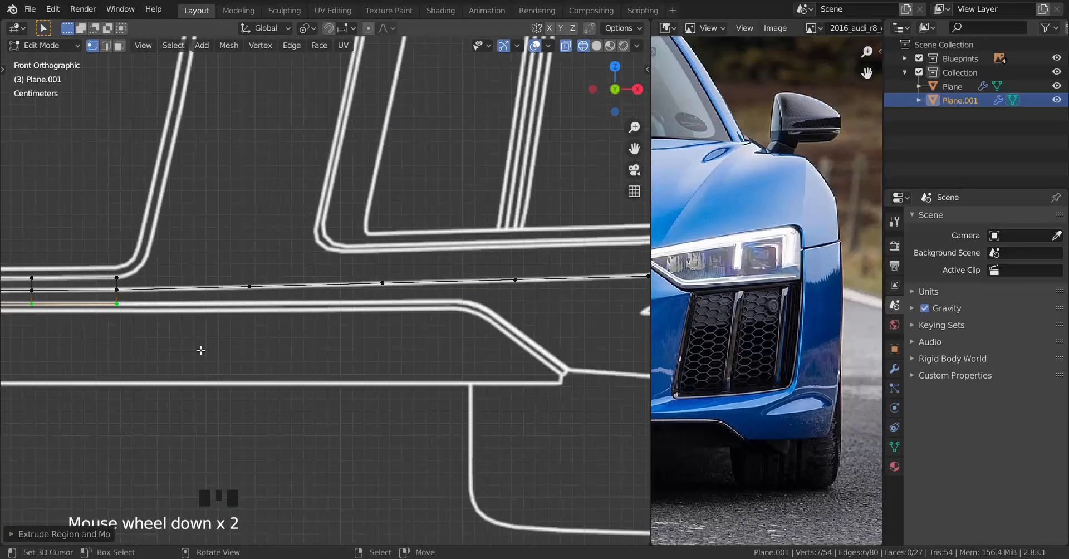
right_click(122, 319)
key("e")
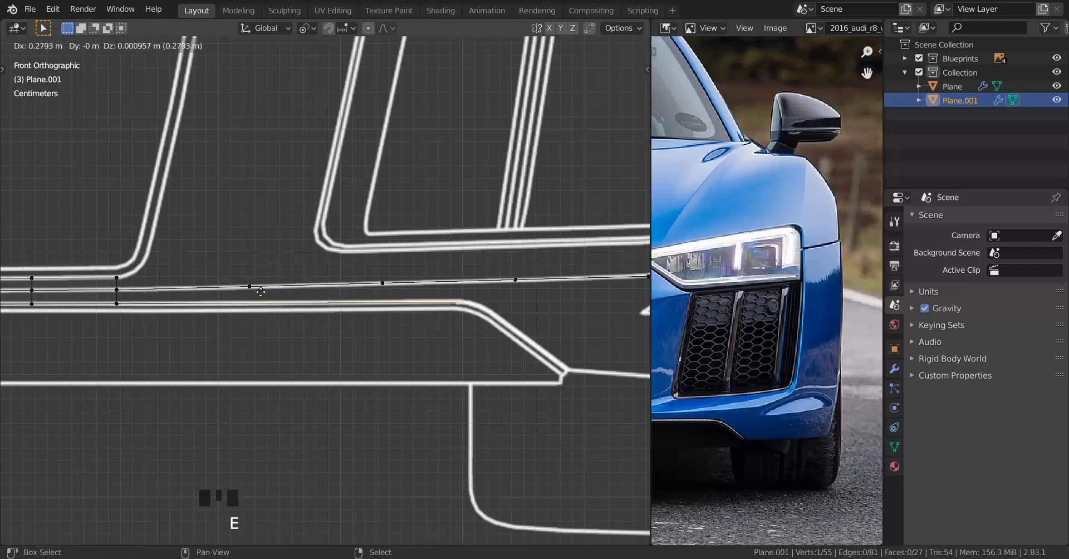
left_click(211, 277)
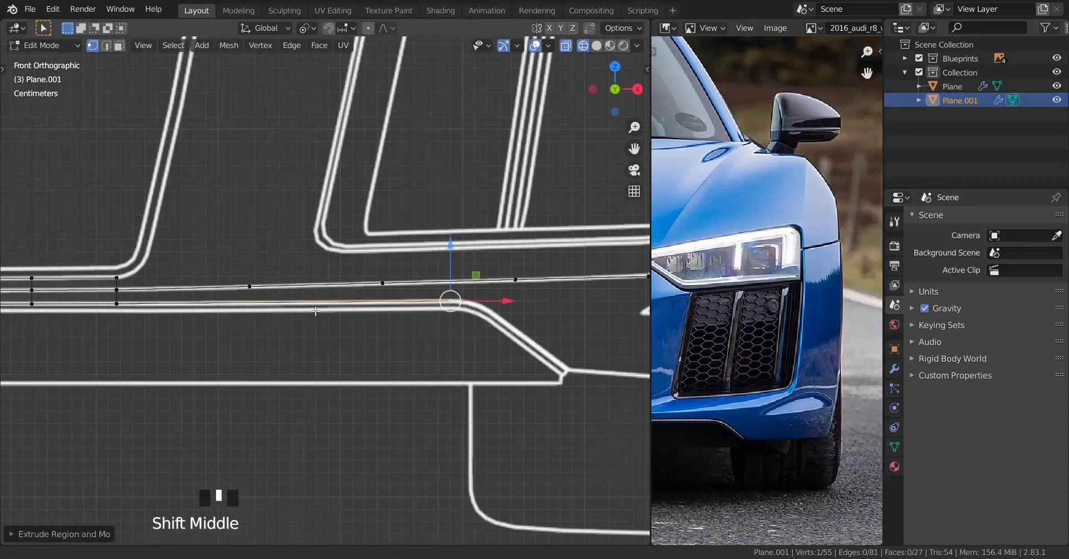
middle_click_drag(450, 330, 478, 291, "shift")
scroll(478, 291, "up", 5)
key("g")
left_click(405, 296)
scroll(402, 292, "down", 5)
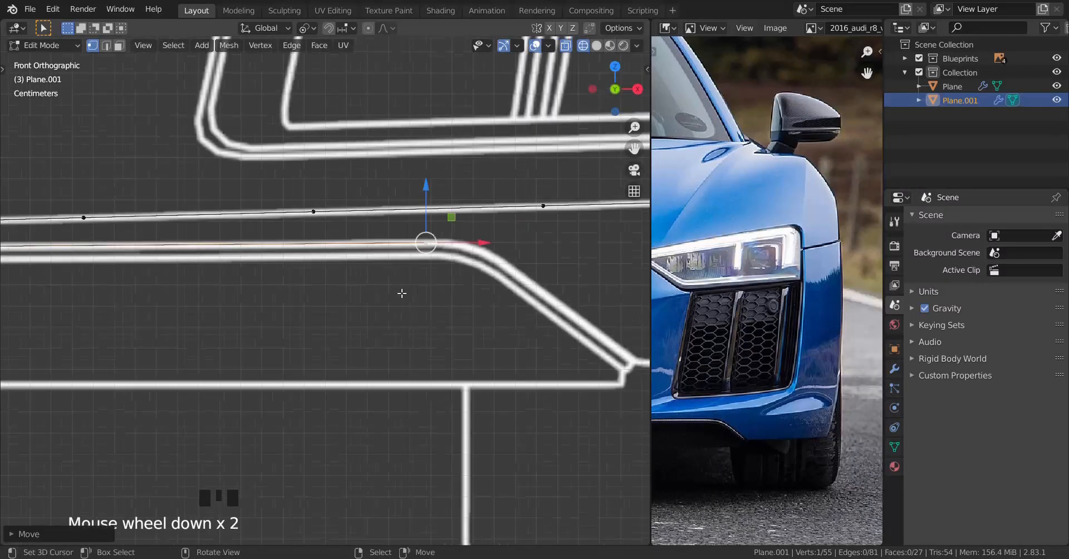
In right view, move the extruded vertex backward along Y to where the lower blueprint line starts curving down, and return to front view.
key("KP_3")
scroll(403, 294, "up", 5)
middle_click_drag(403, 293, 184, 329, "shift")
scroll(183, 329, "down", 2)
left_click_drag(189, 280, 419, 267)
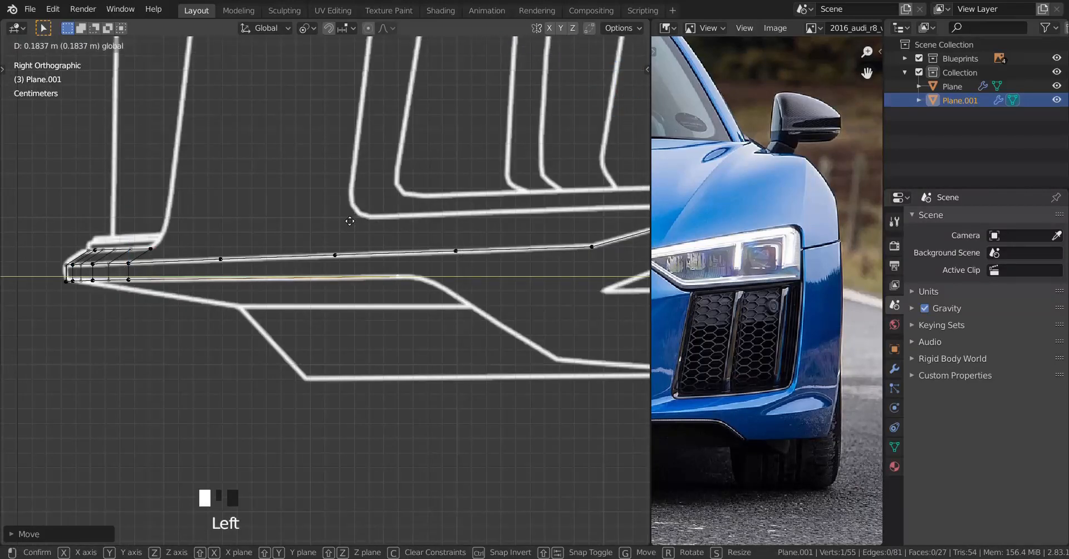
left_click_drag(362, 221, 362, 221)
key("KP_1")
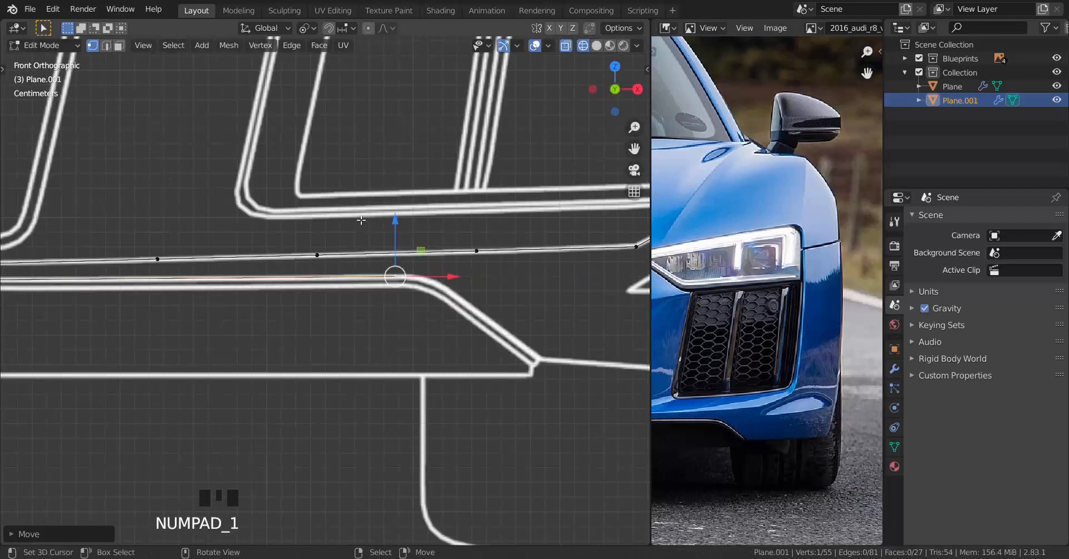
In front view, extrude the lower lip's end vertex three times around the blueprint curve and down to its lower corner below the air intake.
scroll(463, 316, "up", 4)
middle_click_drag(463, 316, 335, 324, "shift")
key("e")
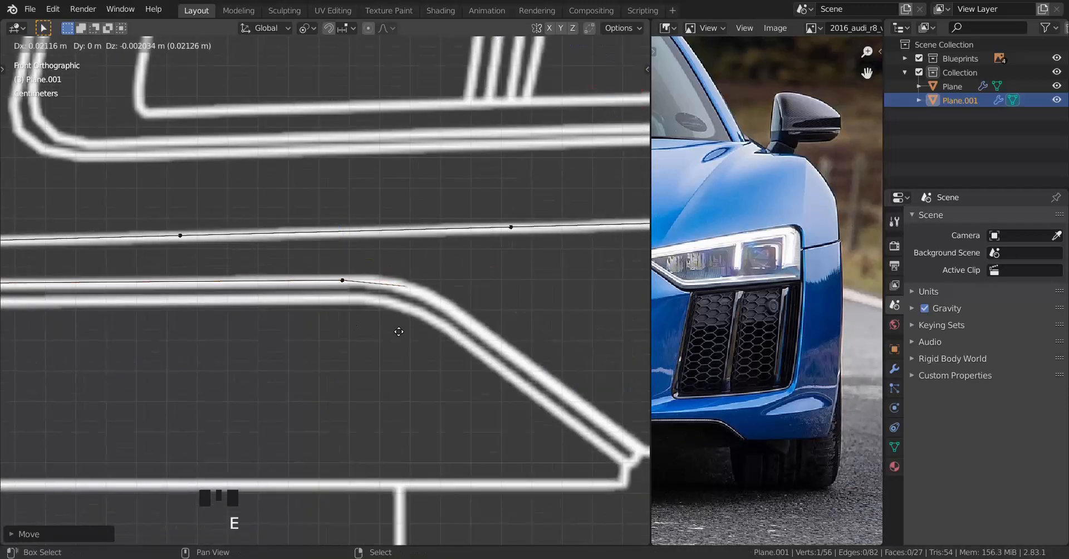
left_click(357, 322)
middle_click_drag(354, 312, 242, 273, "shift")
key("e")
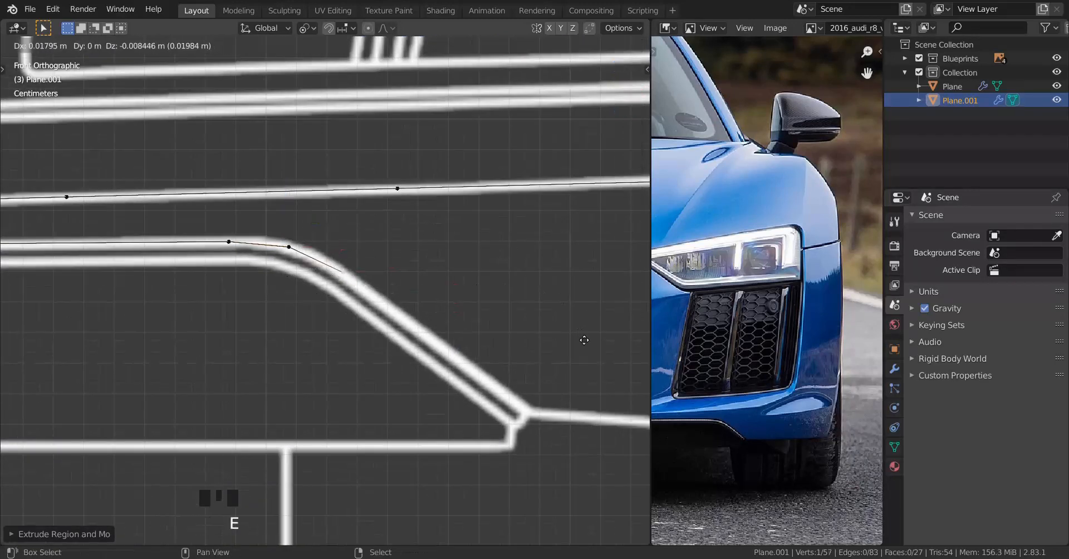
scroll(359, 262, "down", 3)
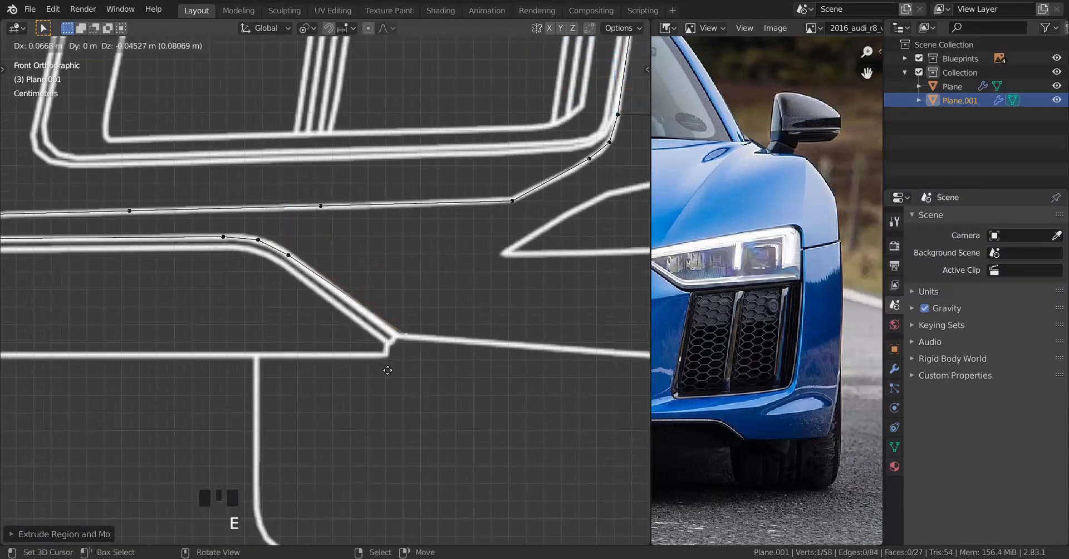
left_click(317, 373)
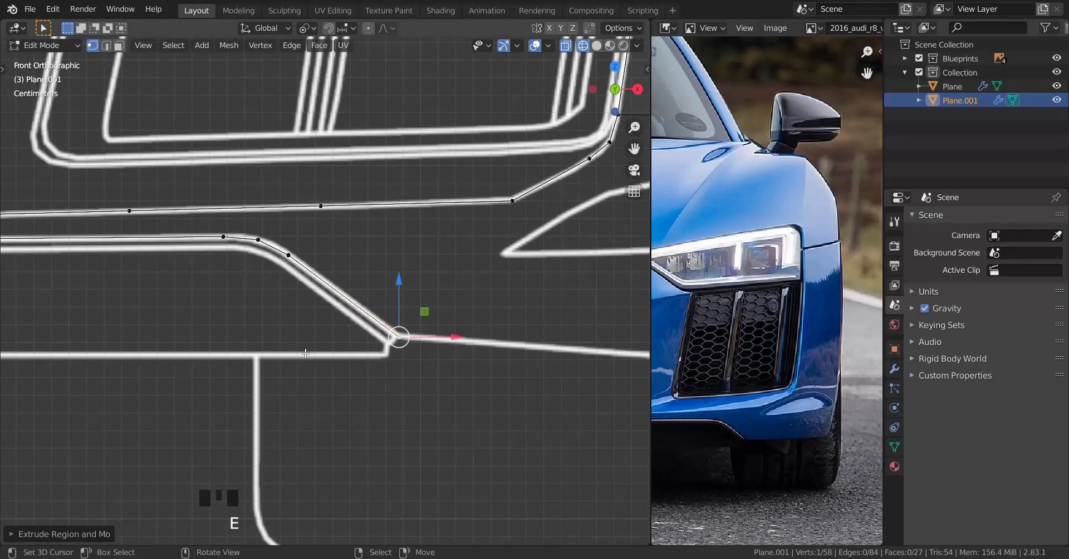
In right view, move the extruded corner vertex backward along Y onto the lower end of the sloping blueprint line.
key("KP_3")
scroll(305, 354, "up", 2)
middle_click_drag(606, 361, 189, 370, "shift")
scroll(154, 354, "down", 2)
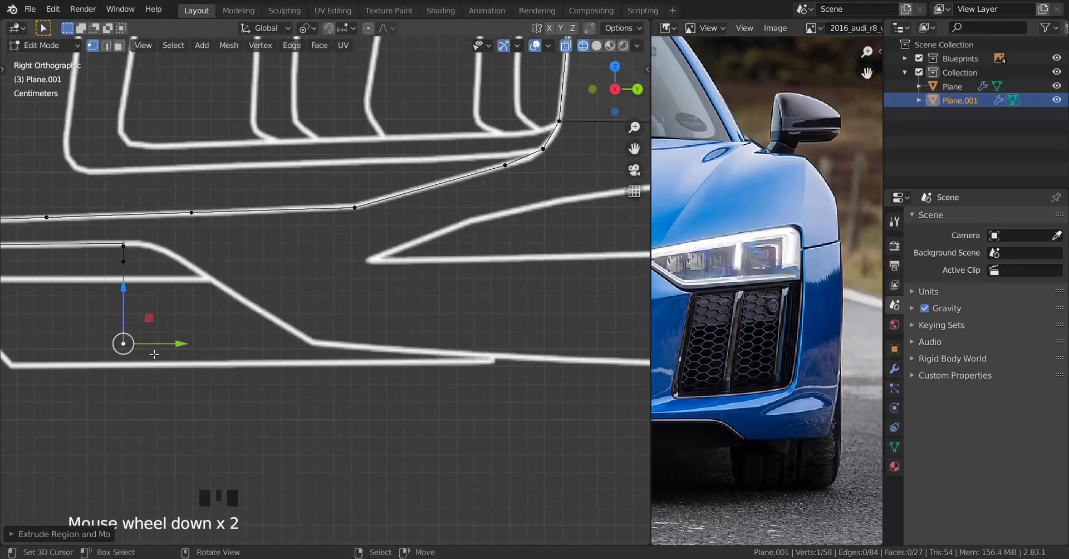
left_click_drag(181, 344, 244, 348)
left_click_drag(388, 322, 388, 322)
Move the two remaining curve vertices backward along Y onto the right-view blueprint line, and return to front view.
scroll(146, 170, "up", 3)
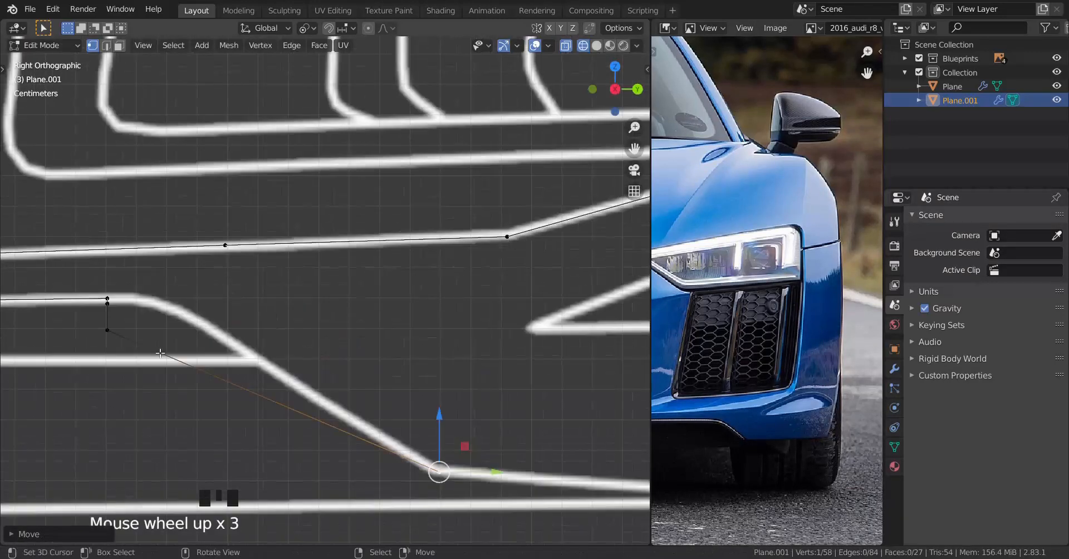
right_click(108, 328)
left_click_drag(168, 328, 273, 329)
right_click(108, 303)
left_click_drag(169, 303, 301, 287)
scroll(356, 356, "down", 3)
middle_click_drag(356, 357, 292, 309, "shift")
key("KP_1")
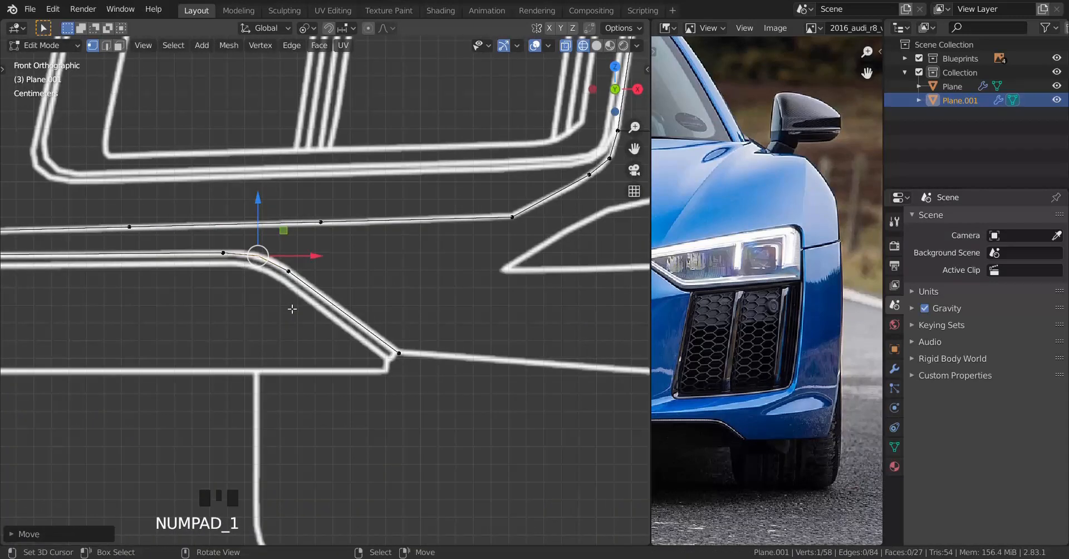
Connect the lip's lower corner vertex to the side panel's bottom vertex with an edge.
scroll(417, 357, "down", 5)
scroll(351, 338, "up", 4)
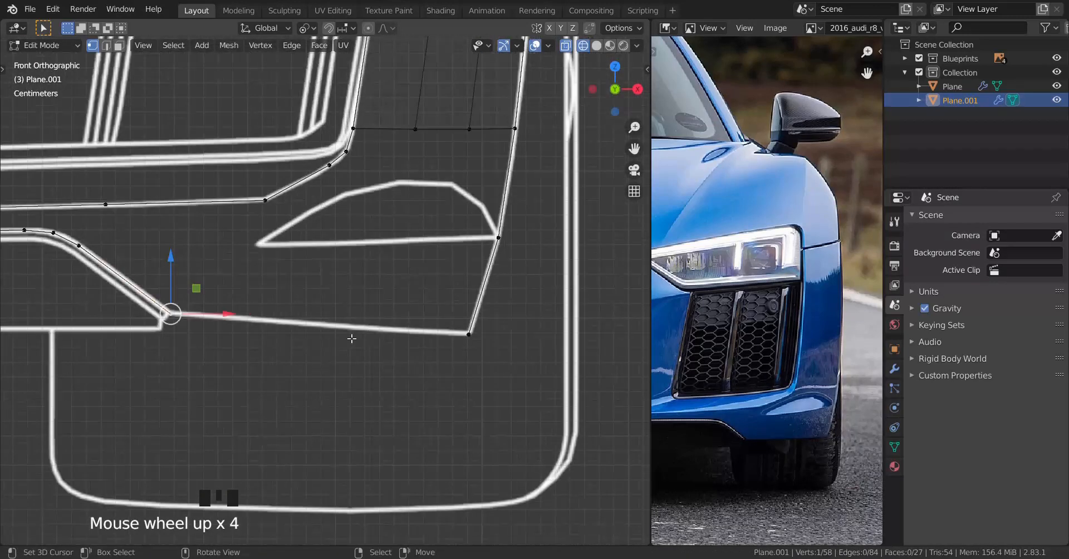
right_click(468, 340, "shift")
middle_click_drag(456, 341, 342, 377)
key("KP_1")
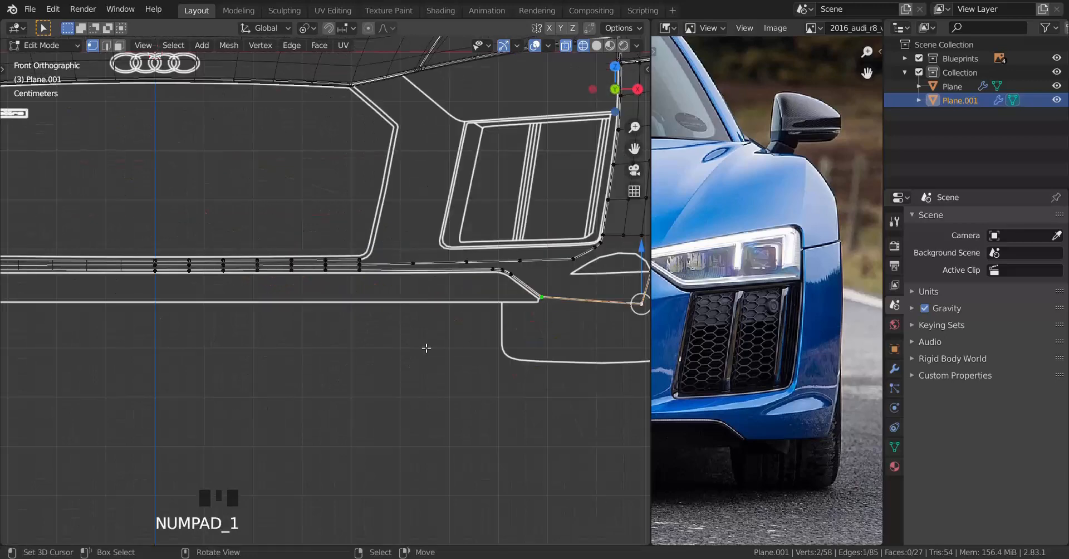
Add a centred cut to the upper edge above the lip's bend and, in top view, move it forward along Y onto the blueprint line.
scroll(506, 284, "up", 4)
middle_click_drag(506, 285, 343, 312, "shift")
scroll(343, 313, "up", 3)
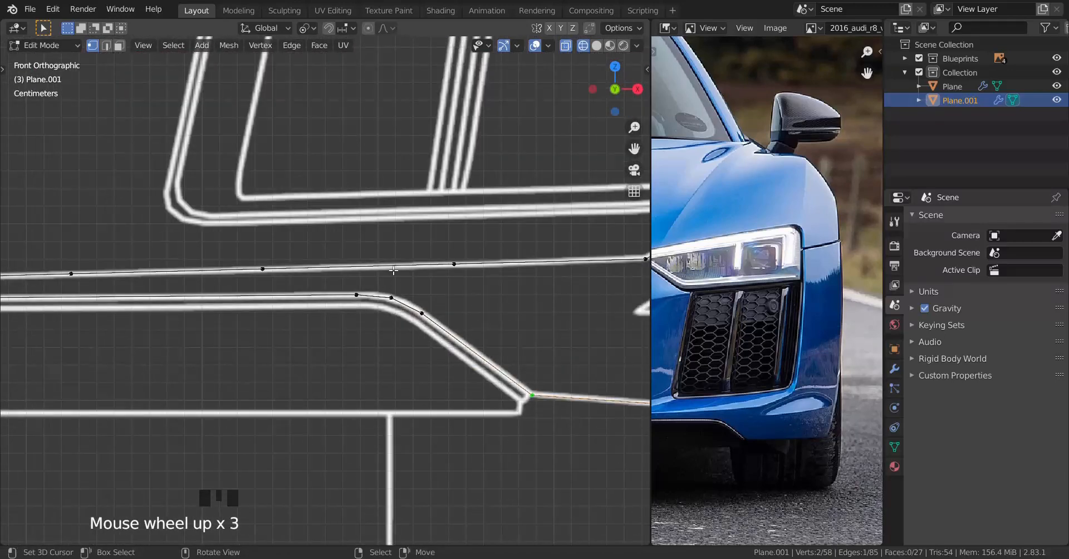
scroll(374, 265, "up", 2)
key("ctrl+r")
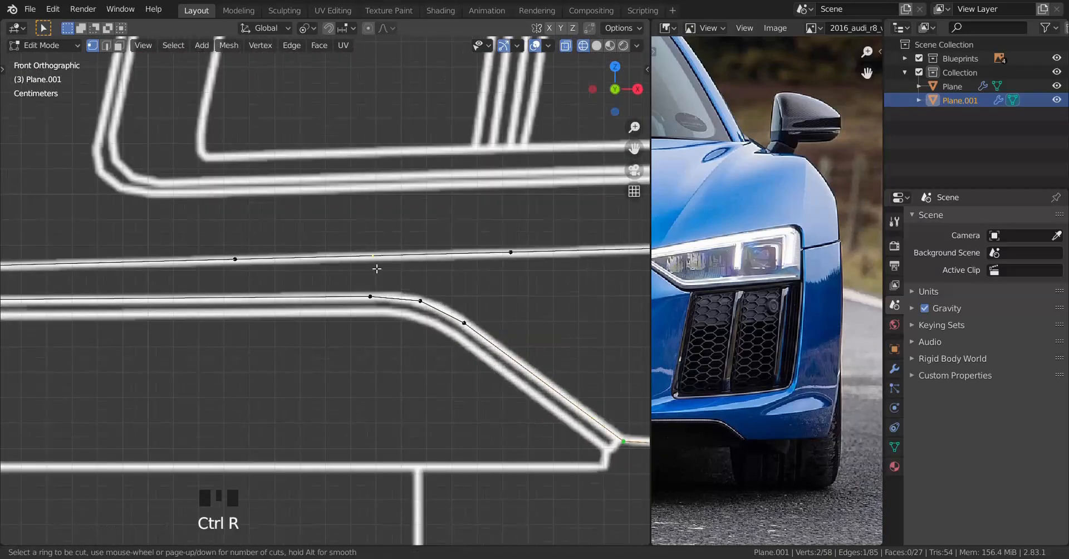
left_click(377, 269)
right_click(384, 256)
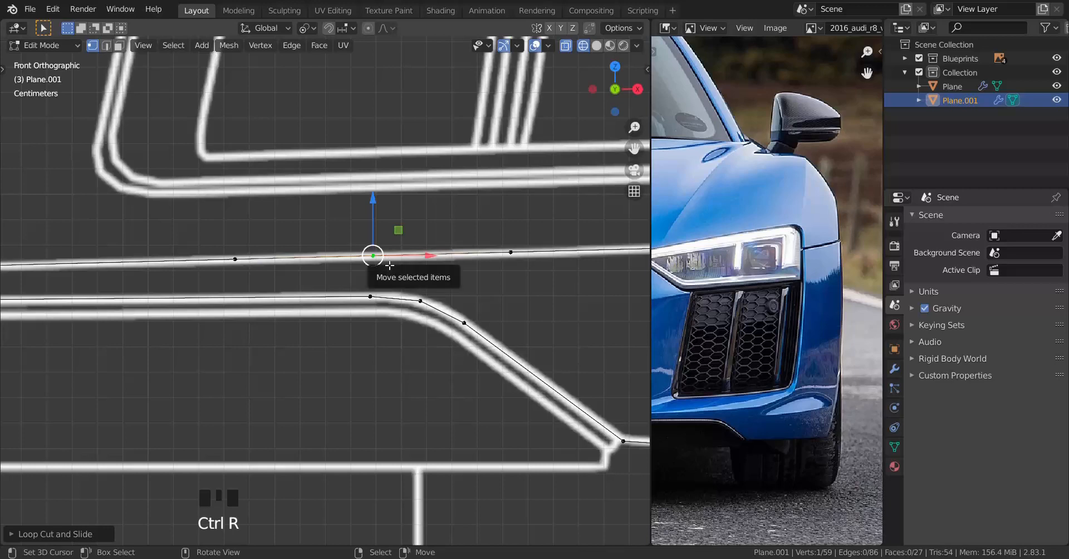
key("KP_7")
scroll(390, 265, "up", 3)
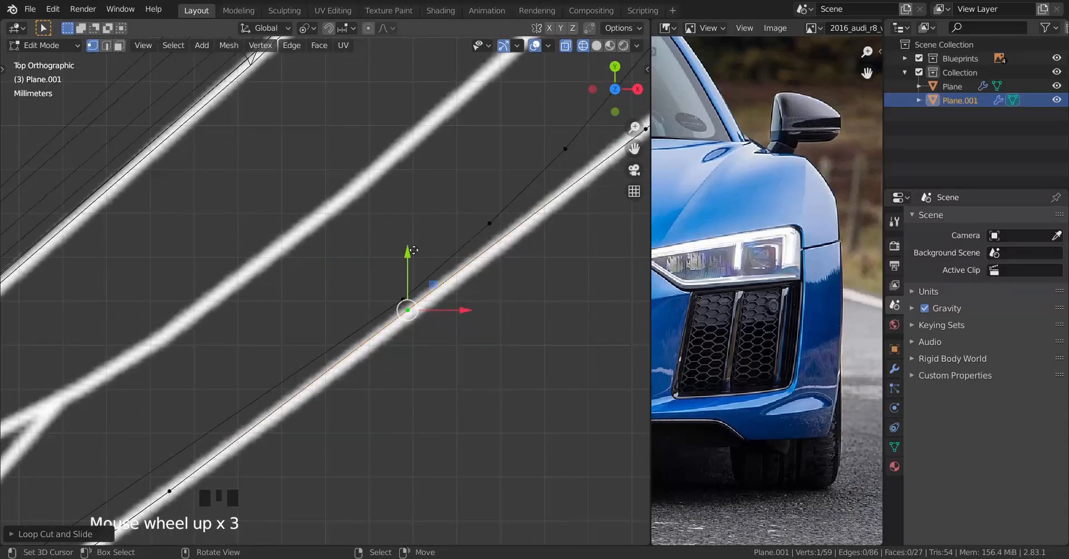
left_click_drag(414, 250, 430, 326)
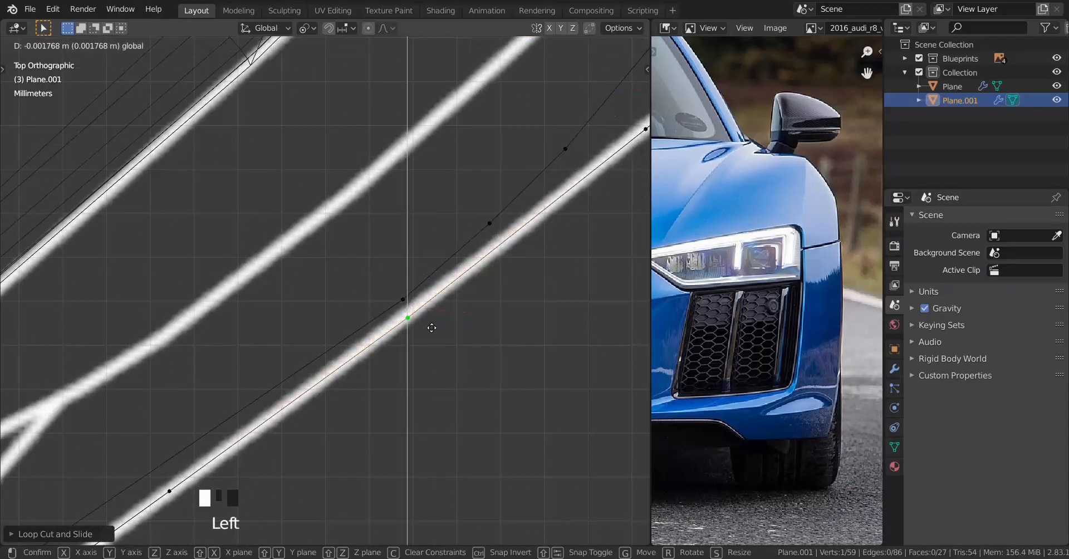
Cut the next upper edge segment outward once and fit the new vertex to the top-view blueprint line.
middle_click_drag(430, 325, 325, 268, "shift")
key("ctrl+r")
left_click(415, 236)
scroll(408, 313, "down", 2)
scroll(329, 271, "down", 2)
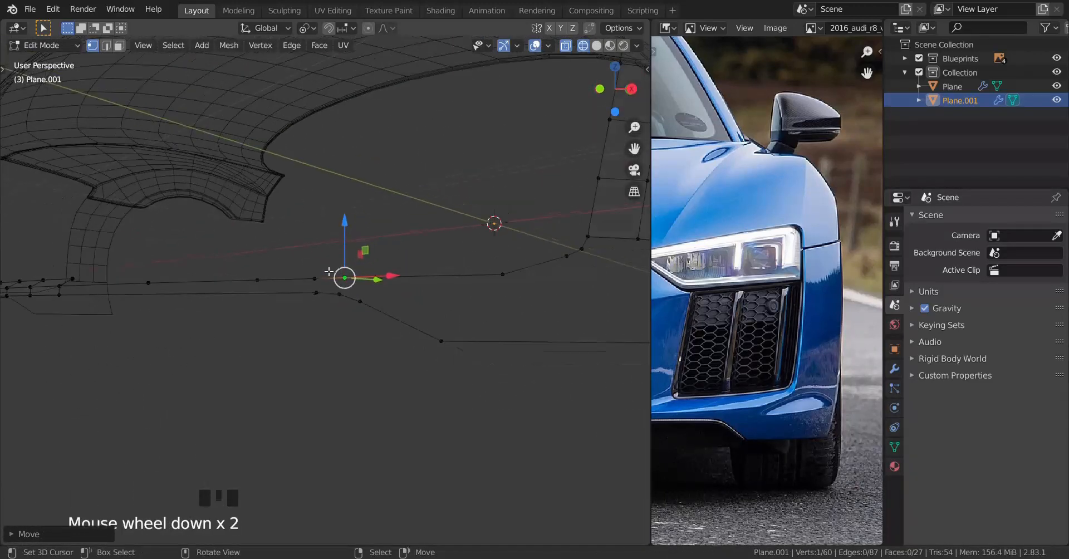
Switch to solid shading and add two cuts to the long lower edge of the lip.
middle_click_drag(296, 299, 289, 322, "shift")
key("z")
mouse_move(358, 321)
middle_mouse_down("shift")
mouse_move(388, 319)
mouse_move(358, 308)
middle_mouse_up("shift")
key("ctrl+r")
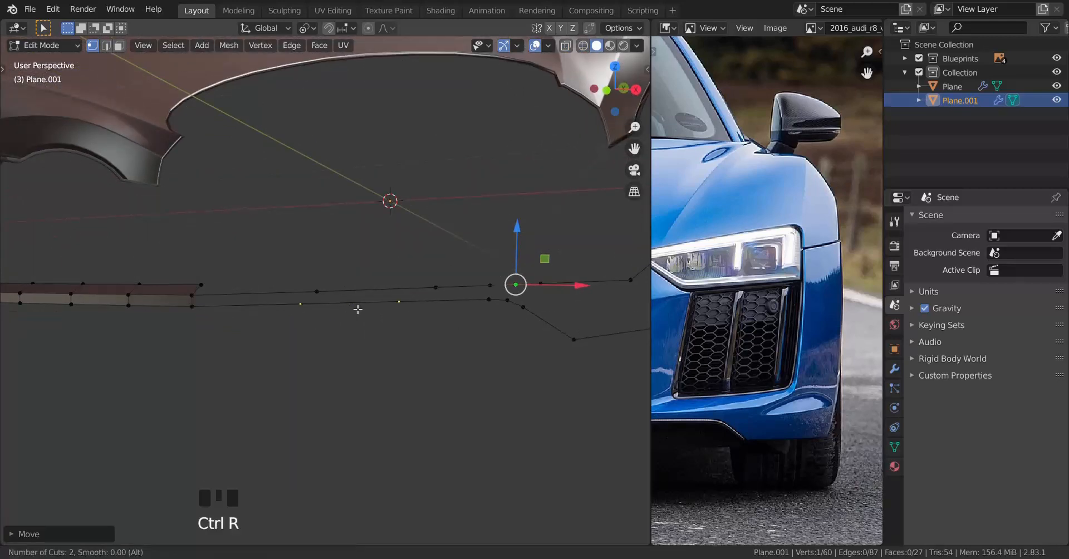
left_click(358, 309)
In front view, slide both new lower vertices along their edge until they sit directly beneath the matching upper vertices.
key("KP_1")
scroll(356, 315, "up", 3)
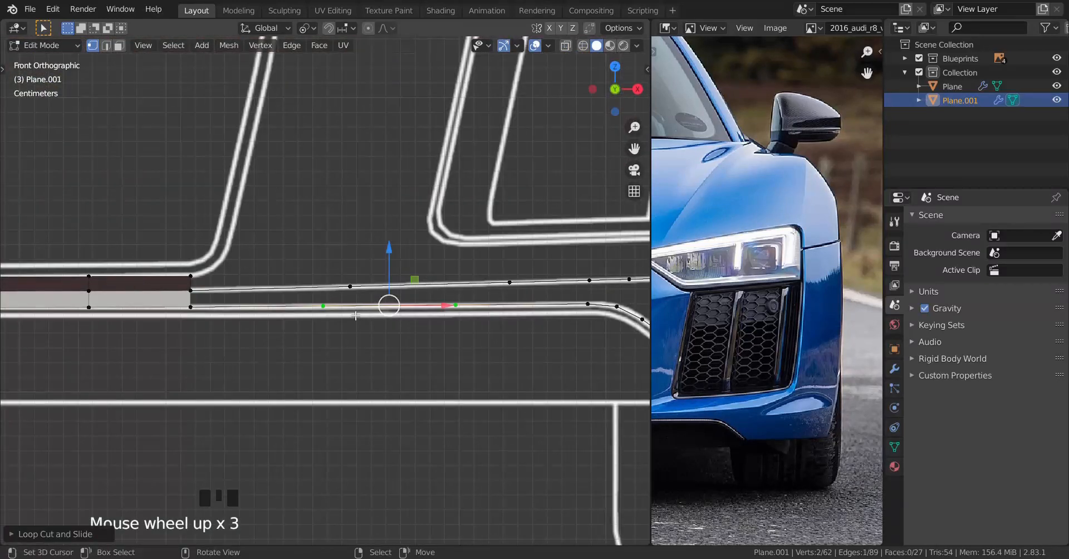
middle_click_drag(356, 315, 322, 329, "shift")
left_click(337, 313)
key("g")
key("g")
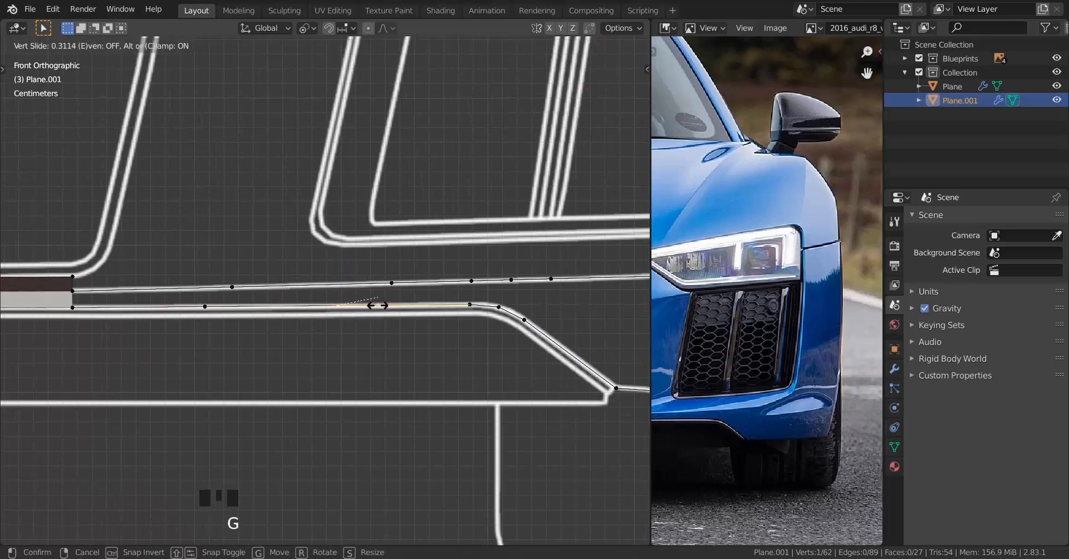
left_click(389, 282)
right_click(216, 311)
key("g")
key("g")
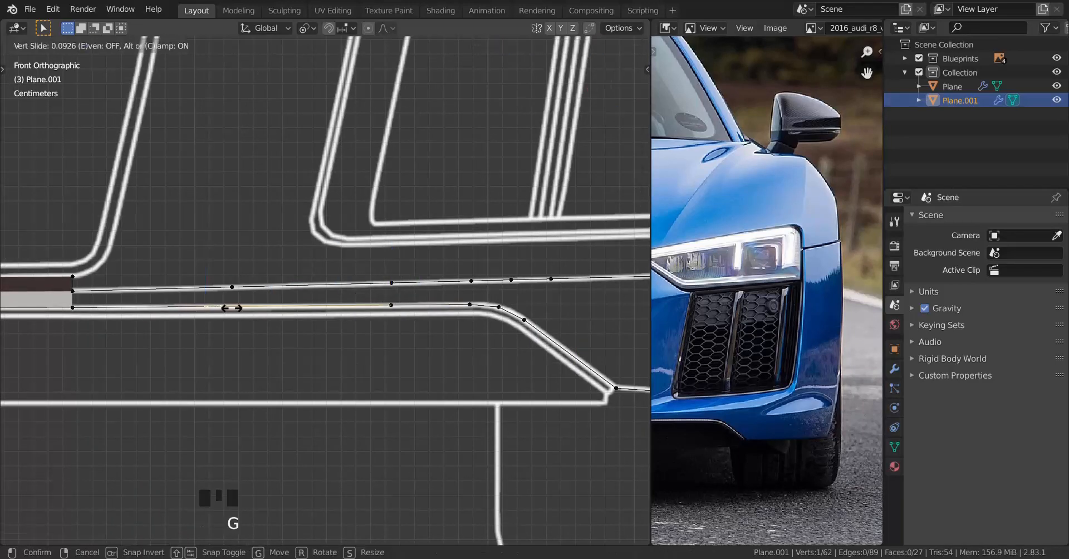
left_click(302, 244)
In top view, move the inner of the two lower vertices forward along Y toward the upper edge's blueprint line.
key("KP_7")
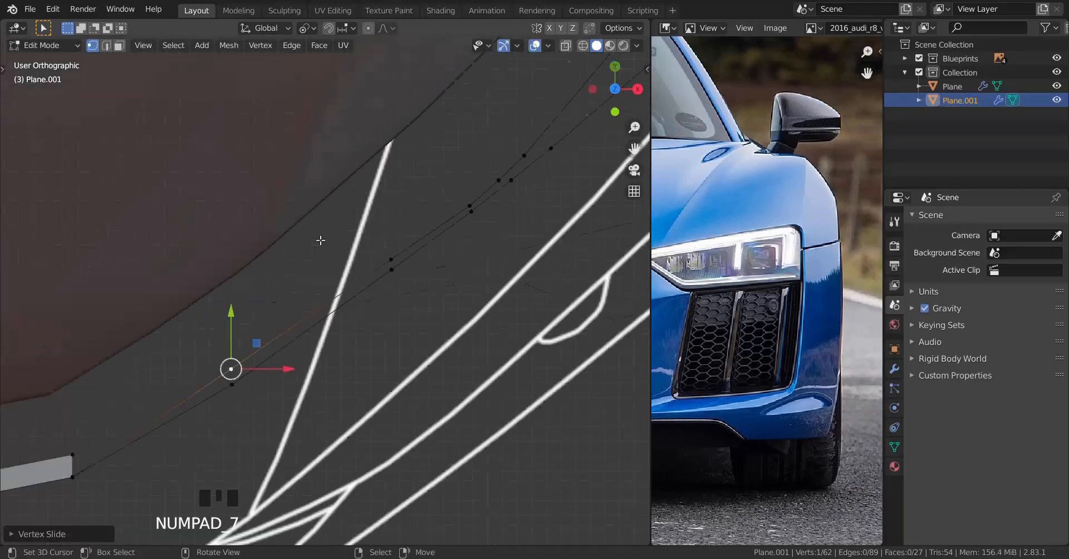
middle_click_drag(354, 272, 384, 232, "shift")
scroll(384, 233, "up", 2)
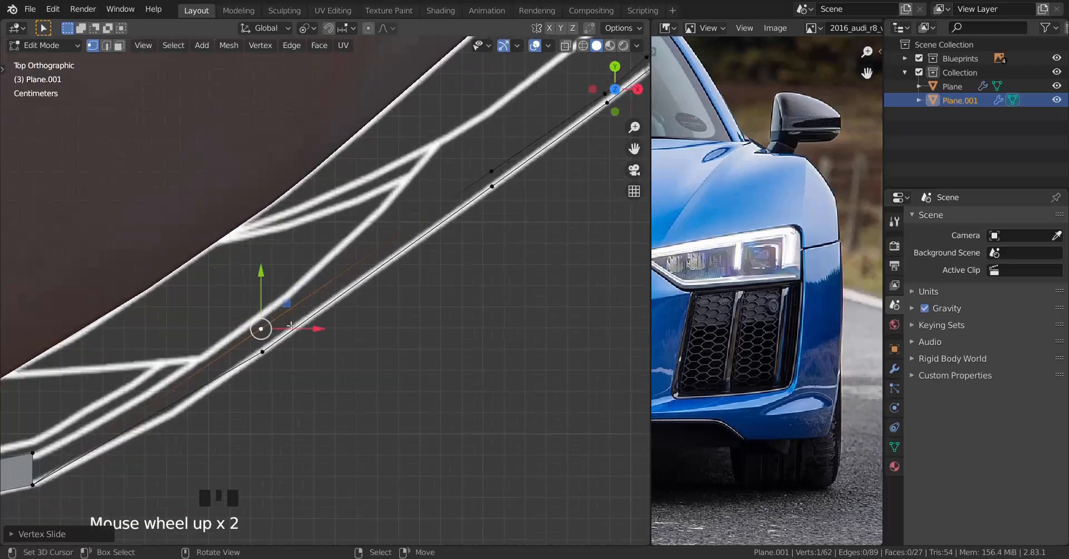
middle_click_drag(291, 325, 345, 282, "shift")
left_click_drag(318, 231, 340, 298)
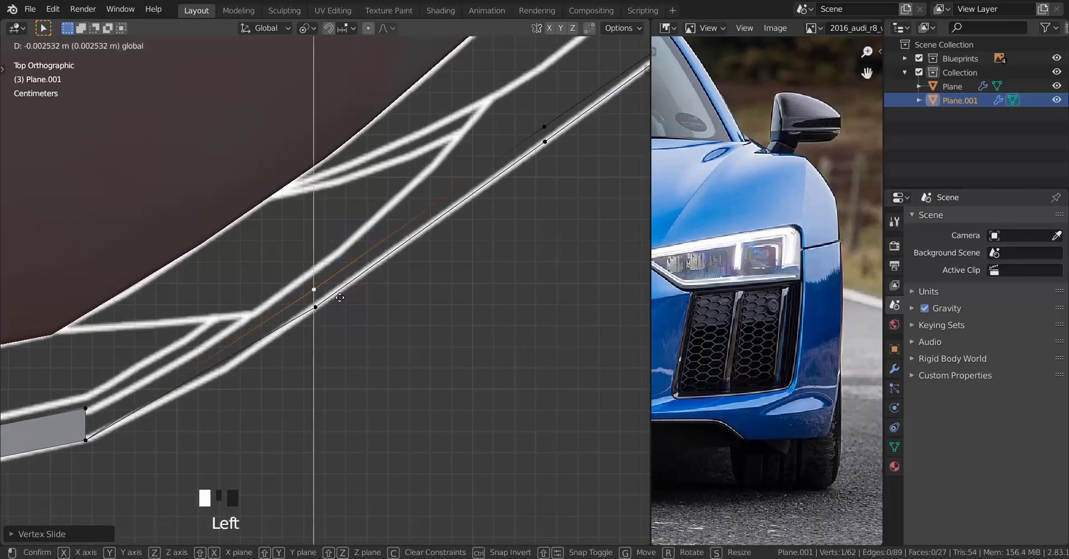
left_click_drag(361, 364, 361, 364)
In right view, align both added lower vertices along Y beneath the matching upper vertices.
key("KP_3")
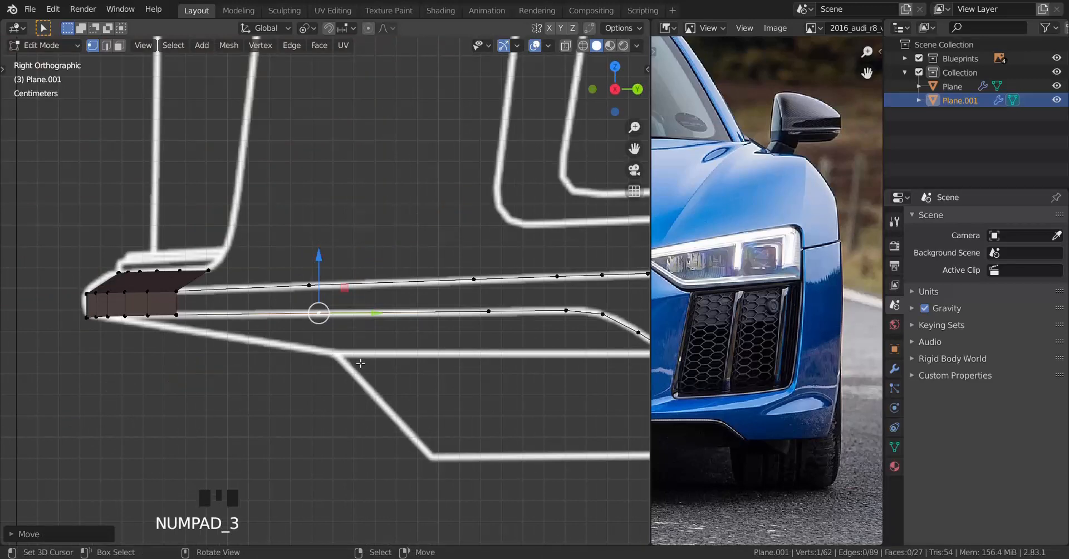
scroll(361, 364, "up", 2)
left_click_drag(370, 318, 370, 317)
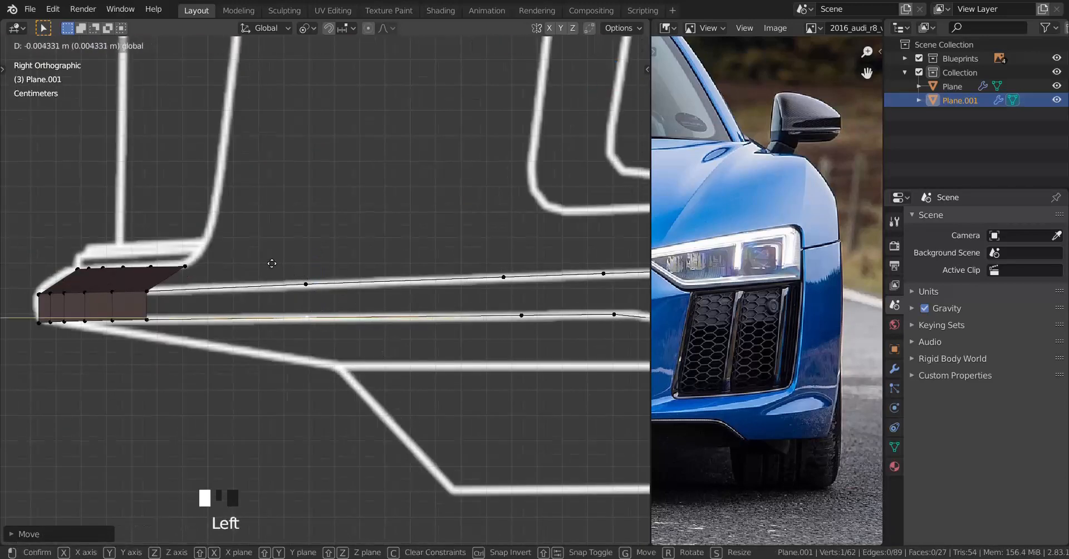
left_click_drag(259, 260, 258, 260)
middle_click_drag(474, 334, 329, 300, "shift")
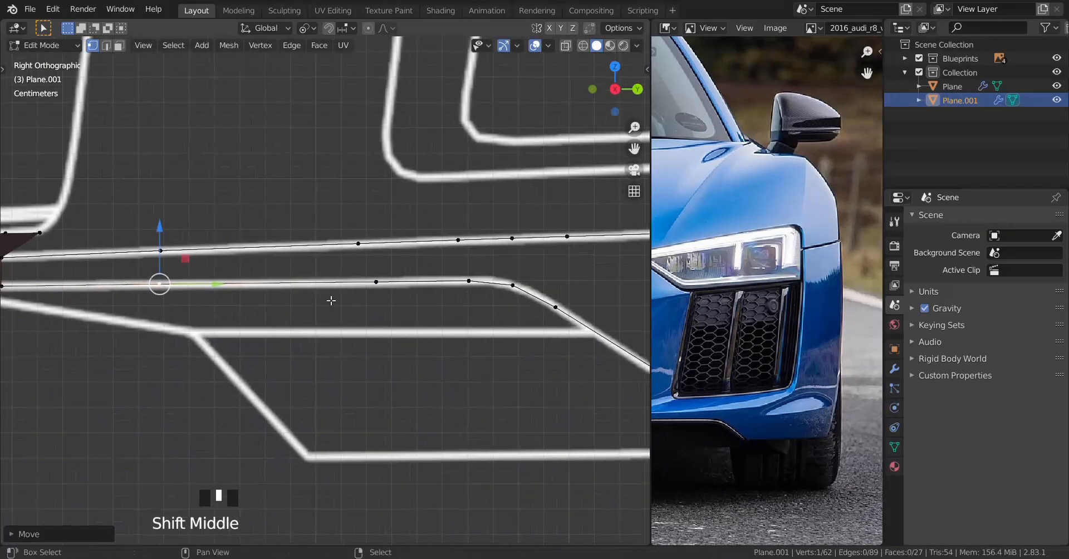
right_click(394, 291)
left_click_drag(434, 287, 334, 258)
Fill the gap between the upper and lower lip edges with five faces, from the front strip outward past the bend.
middle_click_drag(335, 259, 346, 358)
scroll(335, 319, "down", 2)
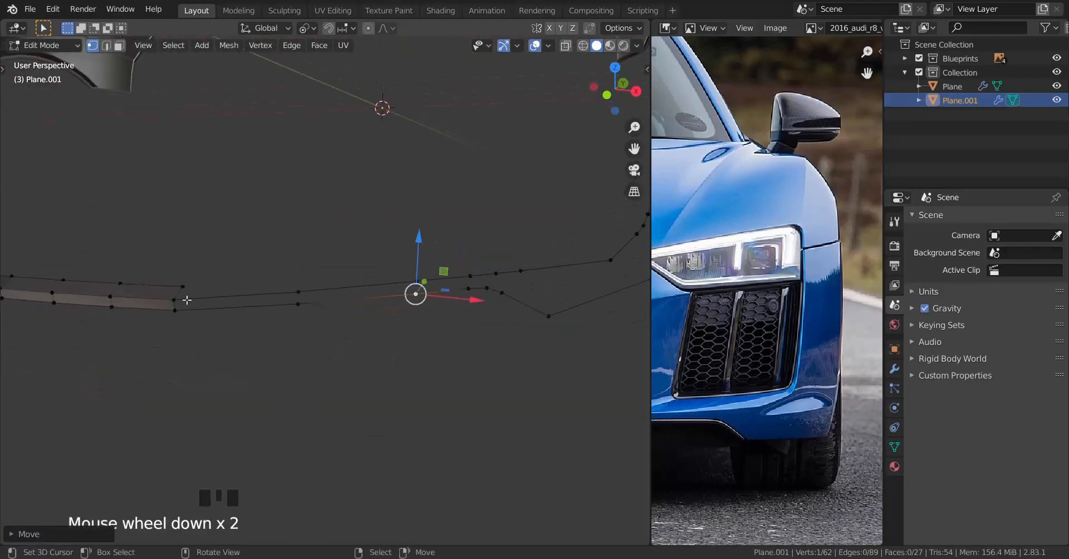
right_click(180, 333, "shift")
key("f")
key("f")
middle_click_drag(252, 333, 326, 373)
key("f")
key("f")
key("f")
key("f")
key("f")
Adjust the outer added vertex on the lip's lower edge along Y to smooth the face strip, comparing it with the right-view blueprint.
right_click(304, 348)
left_click_drag(354, 338, 416, 334)
middle_click_drag(416, 334, 304, 349)
key("KP_3")
scroll(387, 364, "up", 3)
scroll(305, 349, "up", 2)
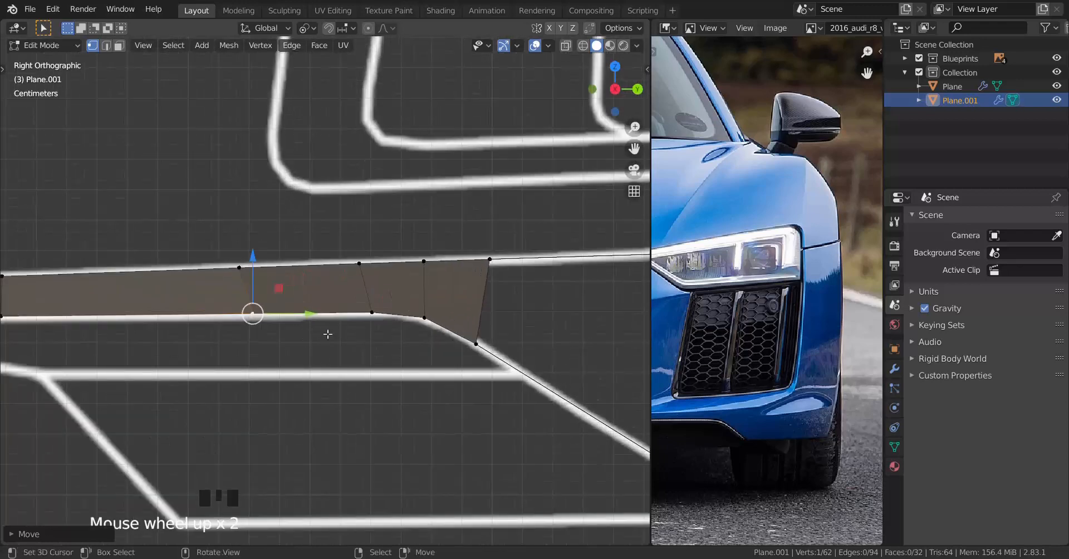
middle_click_drag(252, 312, 411, 366)
right_click(411, 366)
left_click_drag(381, 350, 376, 346)
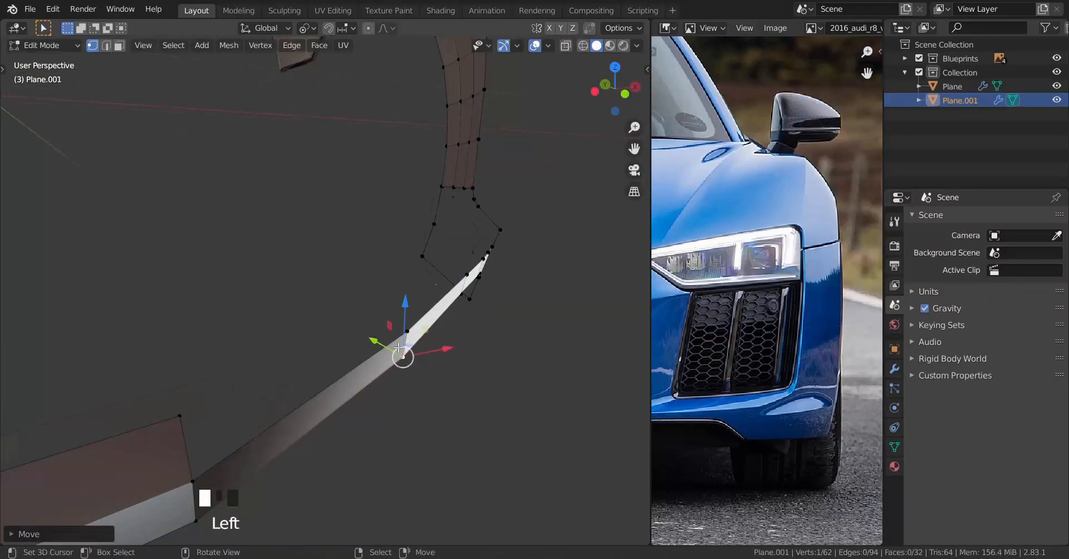
Shift the neighbouring lower vertices at the lip's bend along Y to even out the face strip's slope.
middle_click_drag(376, 346, 267, 353)
right_click(272, 341)
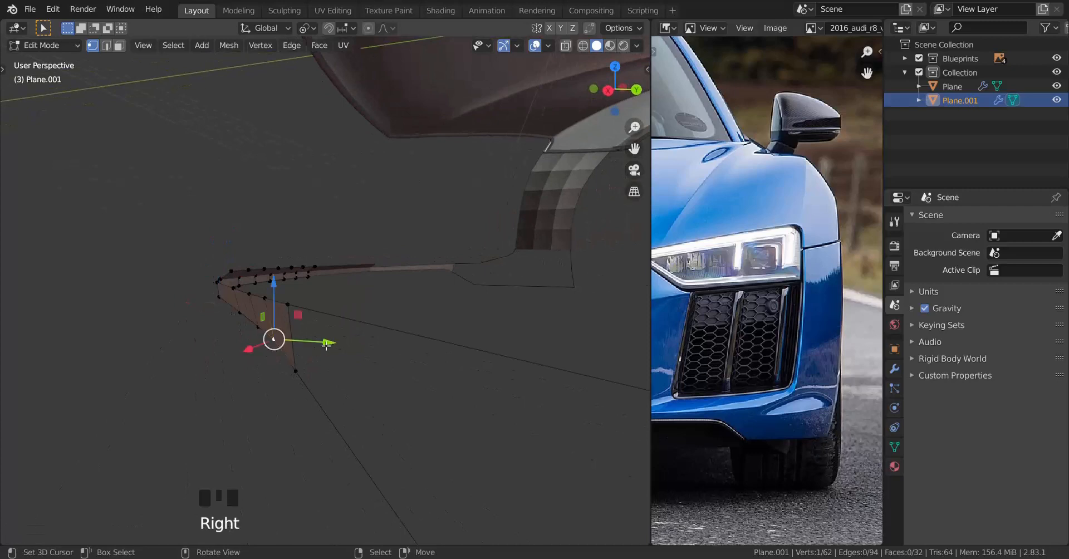
left_click_drag(317, 342, 306, 327)
right_click(259, 330)
middle_click_drag(306, 327, 313, 330)
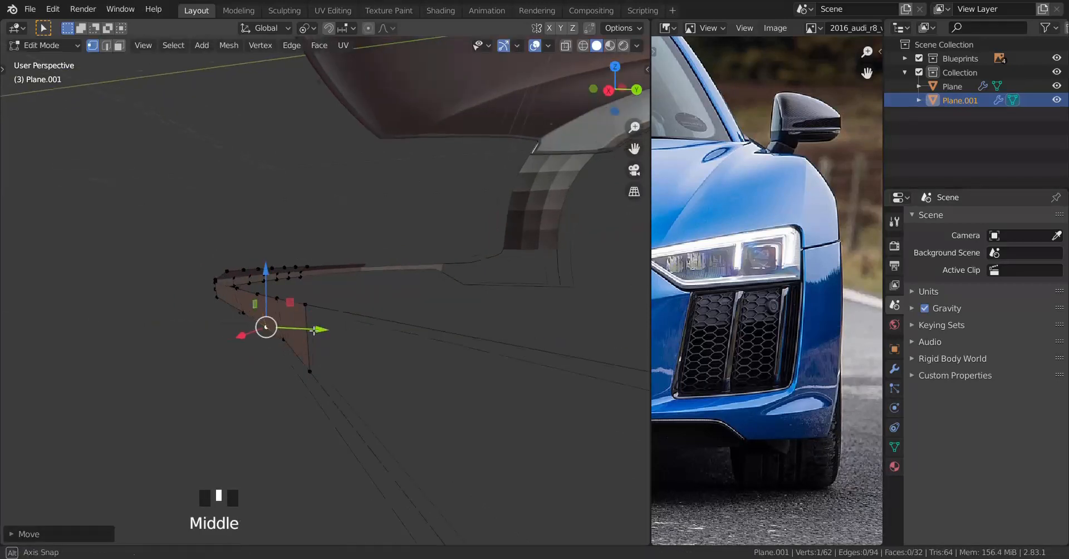
Leave edit mode and examine the new lip faces in perspective and against the front blueprint.
scroll(313, 331, "down", 2)
key("Tab")
middle_click_drag(386, 354, 348, 323)
key("KP_1")
scroll(348, 323, "up", 3)
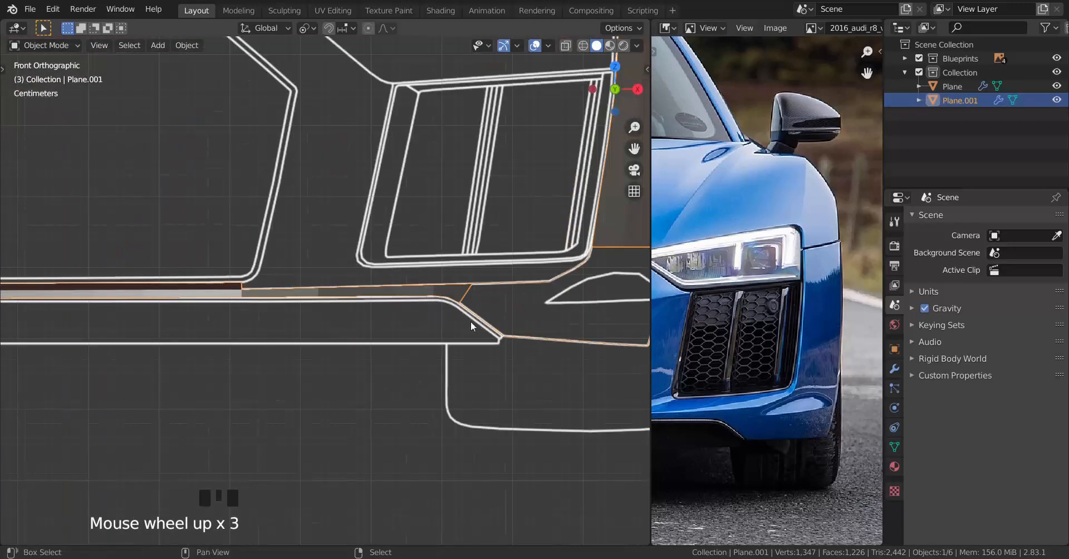
scroll(341, 325, "up", 2)
Extrude two vertices from the bumper's outer edge vertex along the recess's upper curve, tracing the front blueprint.
key("Tab")
scroll(437, 338, "up", 4)
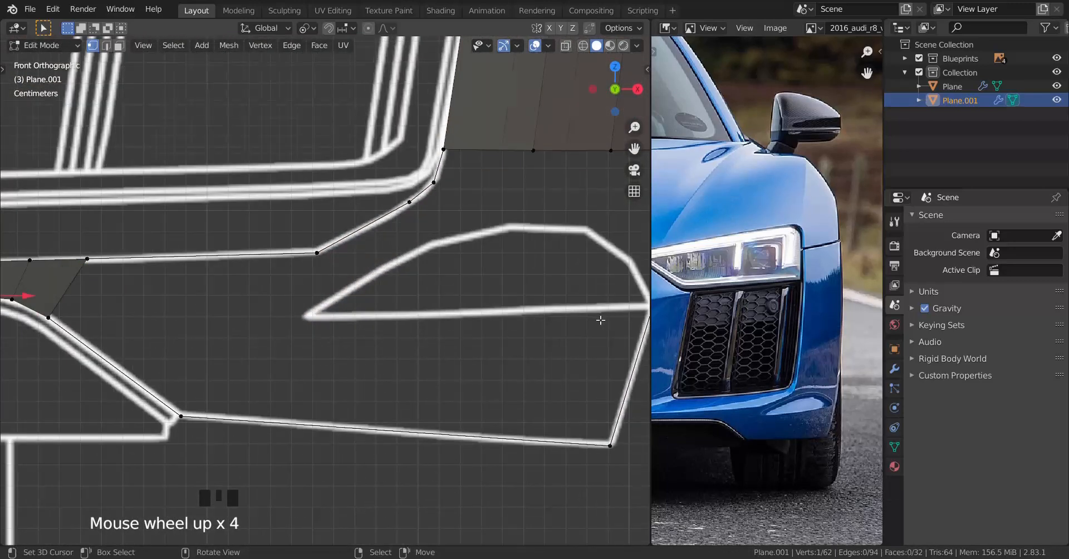
scroll(600, 320, "up", 2)
right_click(490, 304)
scroll(506, 353, "up", 2)
key("e")
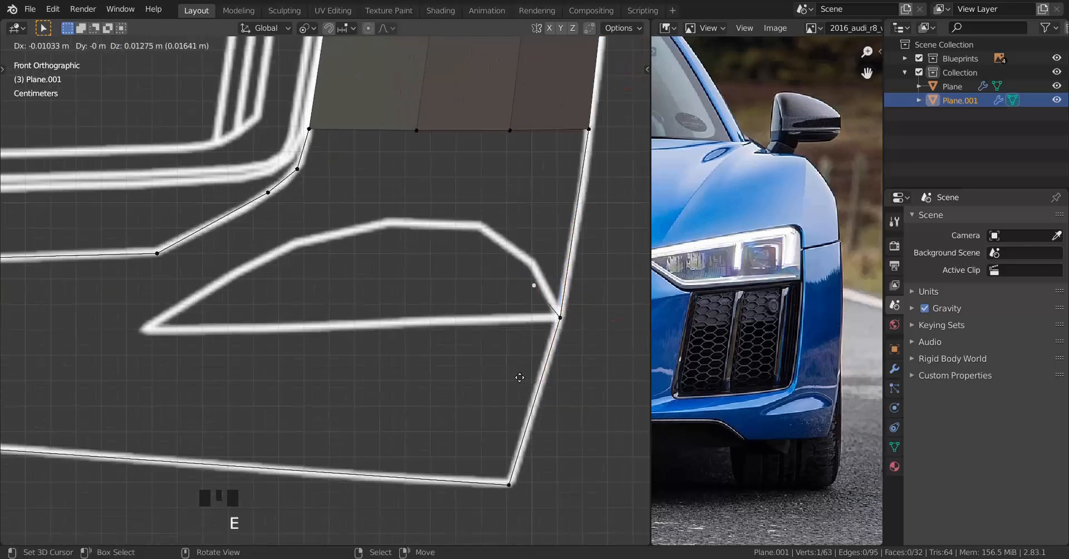
left_click(428, 260)
key("e")
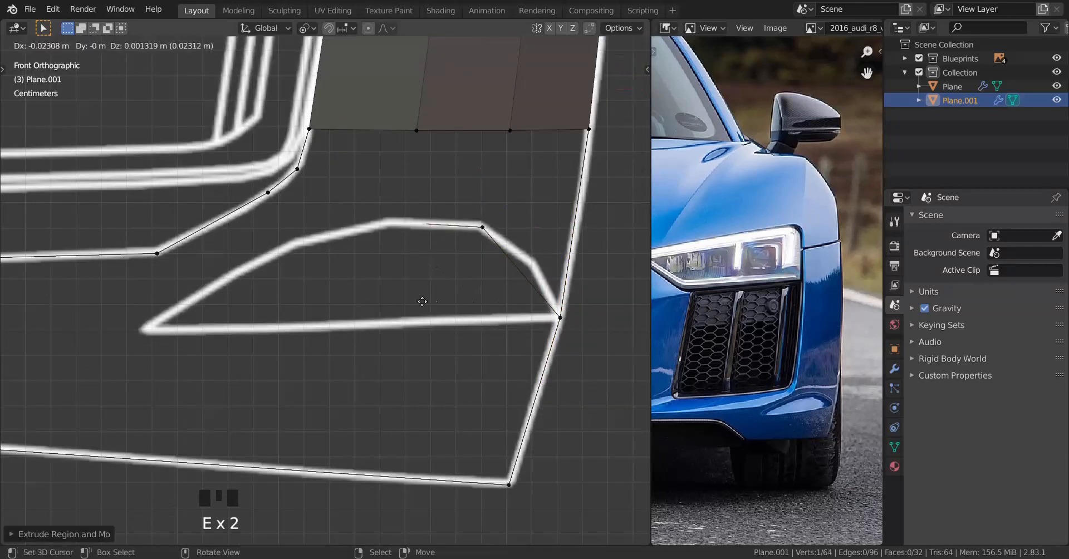
left_click(499, 302)
Extrude two more vertices down to the recess's pointed tip and close the outline with a straight lower edge.
key("e")
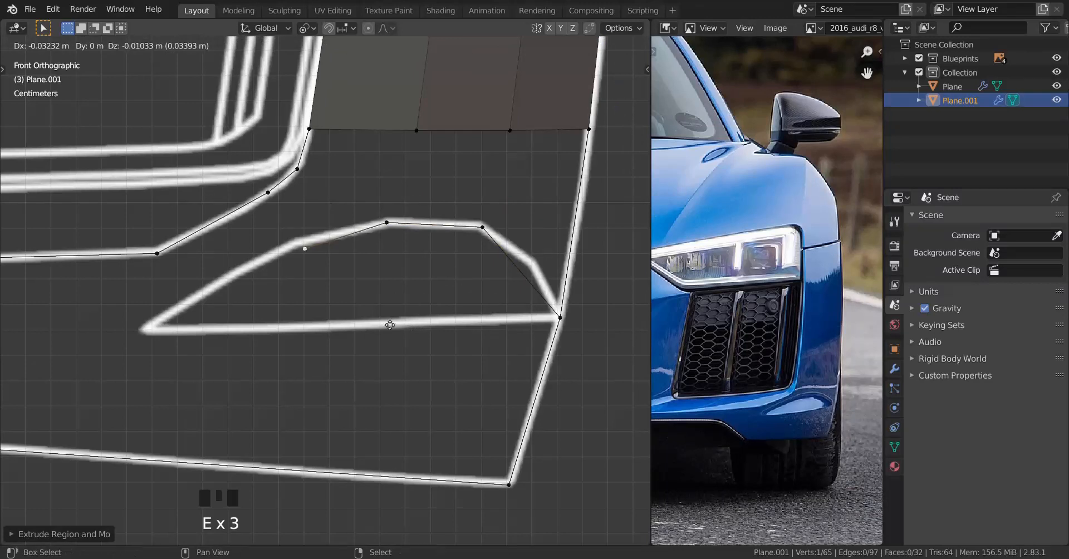
left_click(292, 300)
key("e")
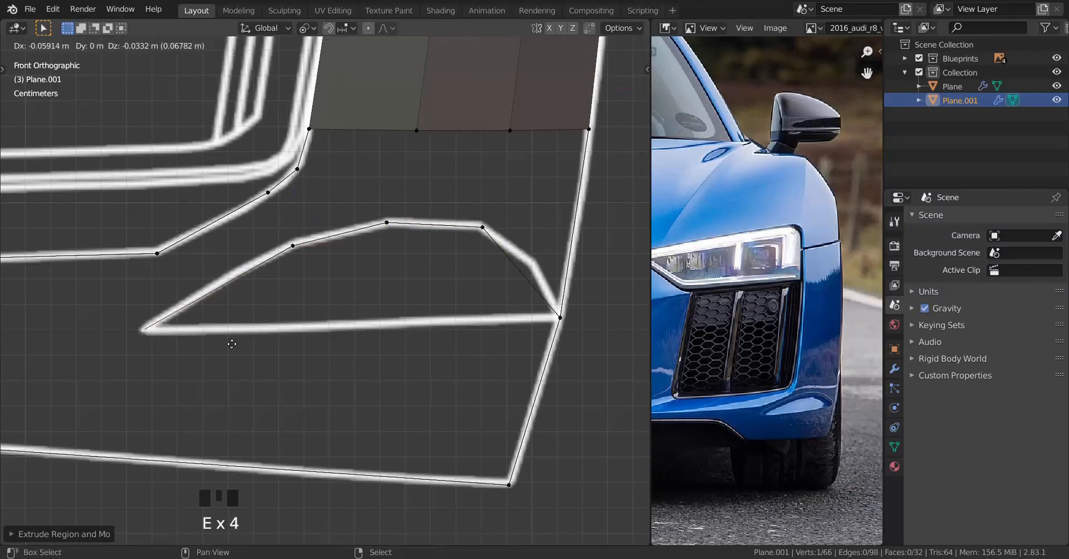
left_click(231, 344)
right_click(589, 316, "shift")
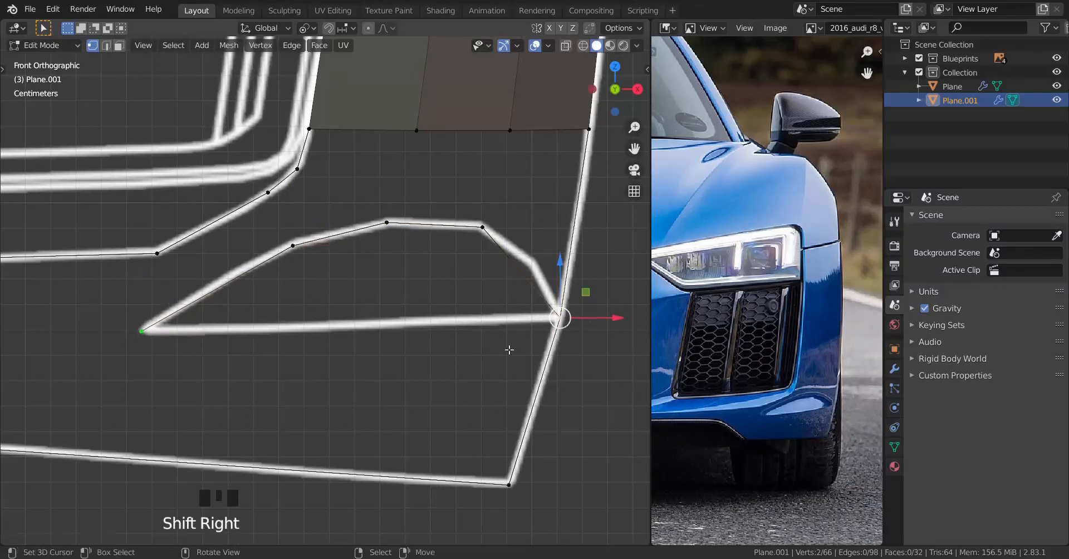
key("f")
Shift the recess's tip and neighbouring upper vertices forward along Y to start wrapping the outline around the bumper corner.
scroll(464, 347, "down", 3)
key("KP_3")
scroll(561, 325, "down", 4)
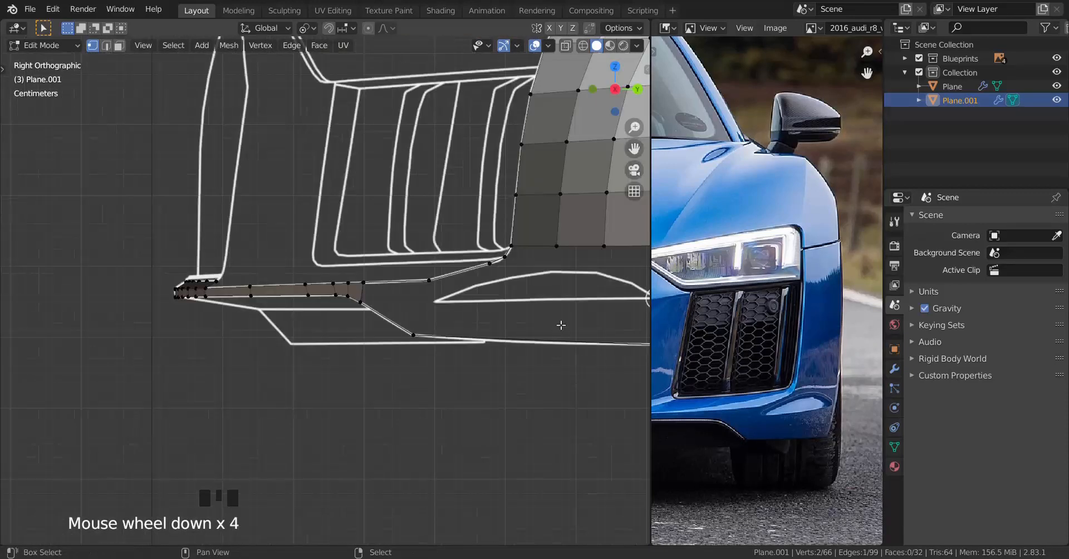
middle_click_drag(561, 325, 473, 389, "shift")
scroll(421, 334, "down", 3)
scroll(474, 389, "up", 2)
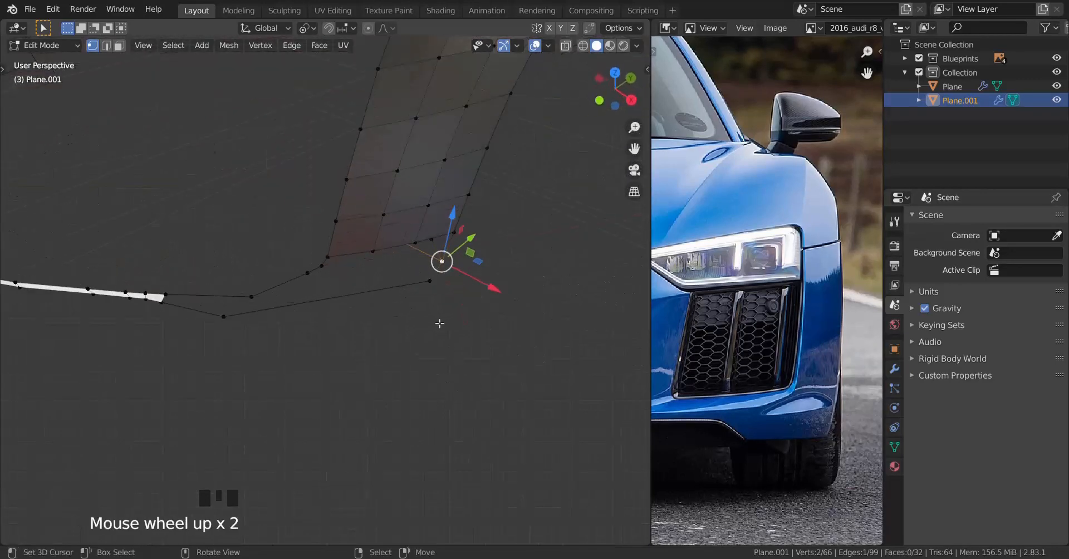
middle_click_drag(440, 323, 534, 284)
scroll(448, 292, "up", 2)
right_click(438, 267, "shift")
right_click(482, 272, "shift")
left_click_drag(599, 284, 498, 268)
right_click(512, 289, "shift")
right_click(462, 273, "shift")
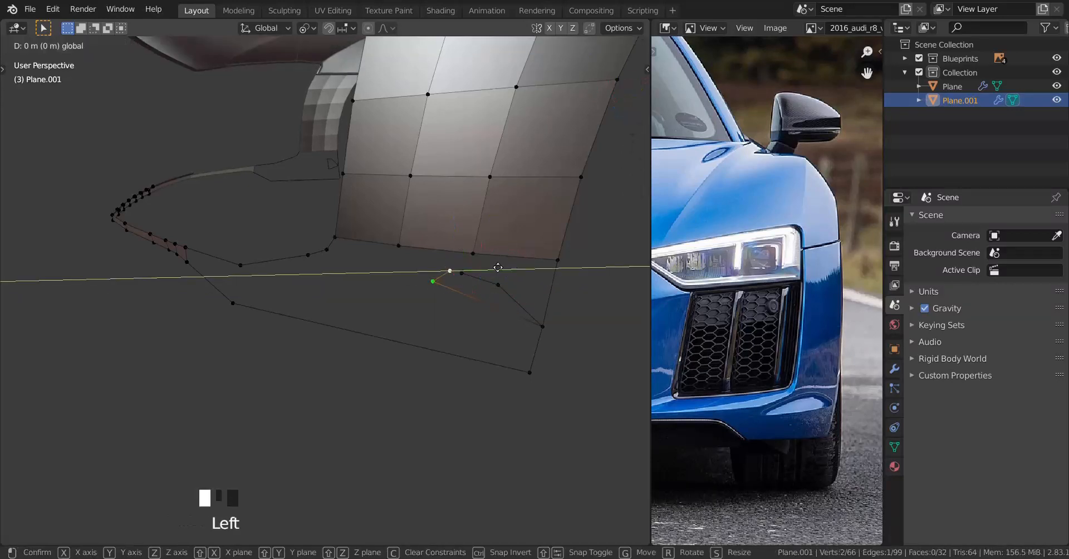
left_click_drag(392, 261, 393, 261)
right_click(425, 271, "shift")
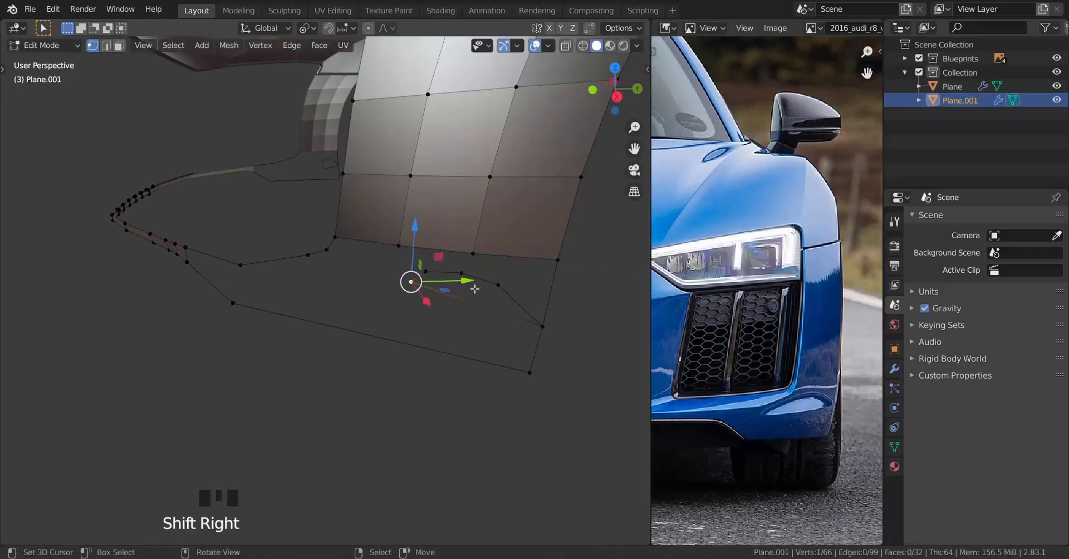
left_click_drag(474, 289, 282, 270)
Move the recess's tip vertex along Y onto the pointed corner in the right-view blueprint.
key("KP_3")
scroll(282, 270, "up", 2)
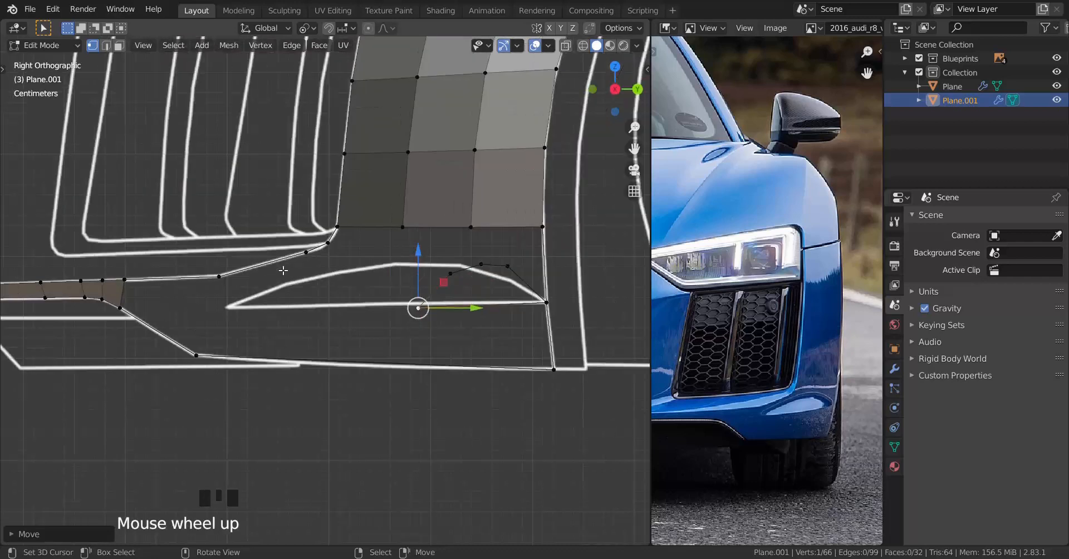
middle_click_drag(283, 270, 533, 329, "shift")
left_click_drag(533, 310, 263, 286)
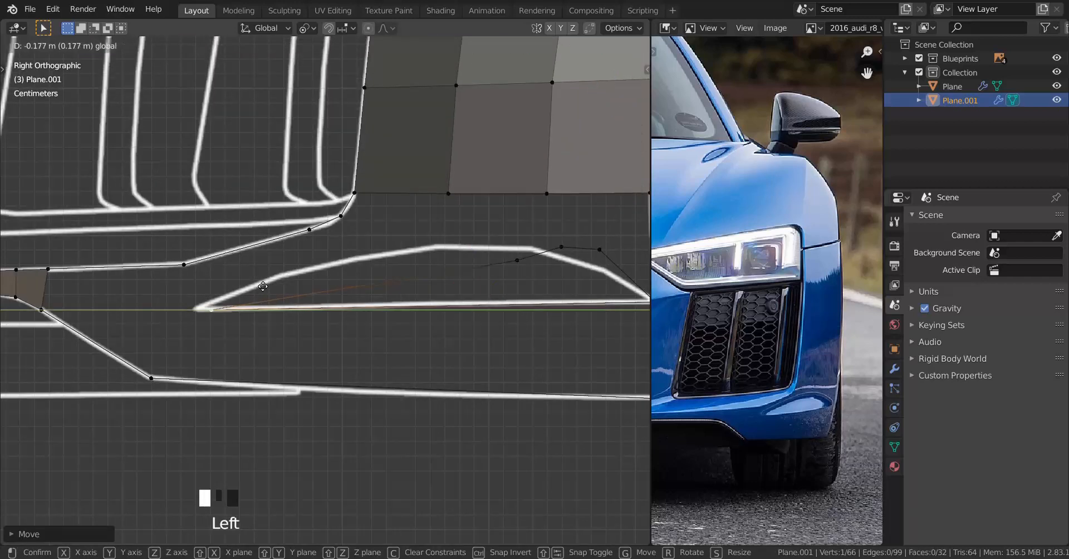
left_click_drag(328, 250, 329, 252)
middle_click_drag(469, 291, 433, 291, "shift")
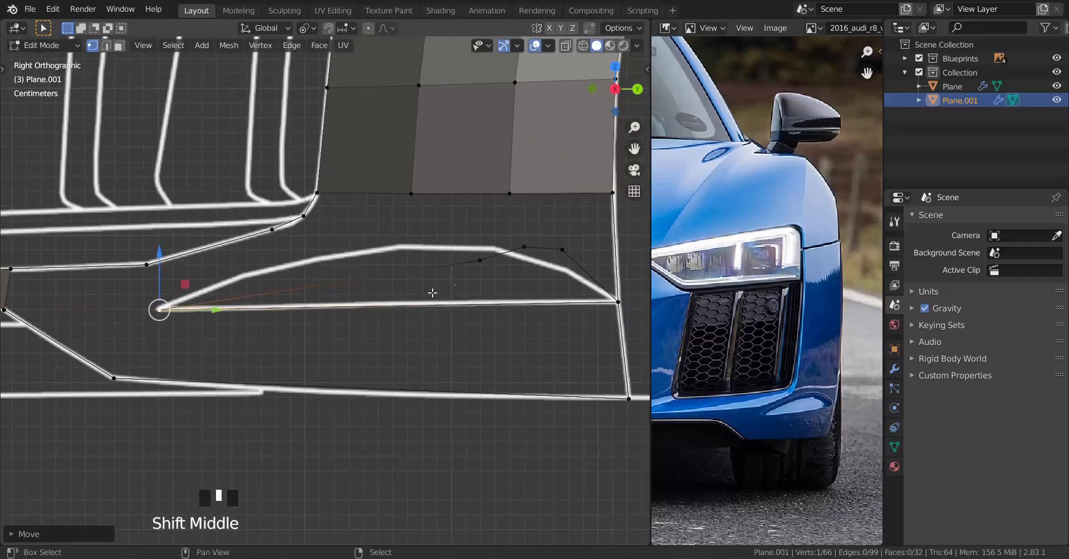
Move the three upper recess vertices along Y onto the curve in the right-view blueprint.
right_click(481, 261)
left_click_drag(529, 263, 381, 276)
right_click(524, 247)
left_click_drag(575, 248, 459, 263)
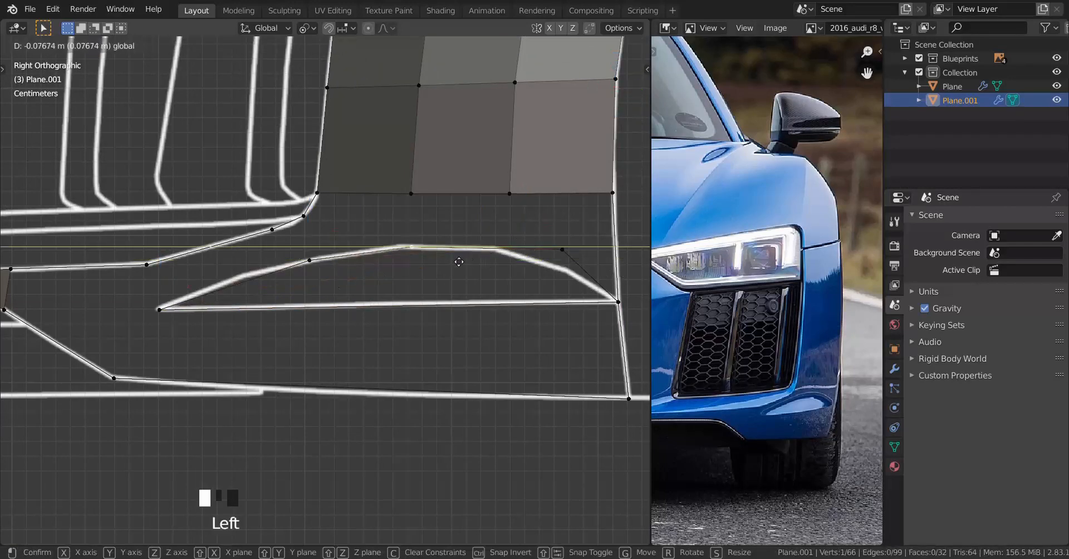
right_click(562, 251)
left_click_drag(611, 250, 544, 244)
Insert a vertex on the upper curve's segment next to the tip and place it on the right-view blueprint line.
scroll(217, 258, "up", 2)
middle_click_drag(217, 258, 236, 281, "shift")
right_click(320, 274)
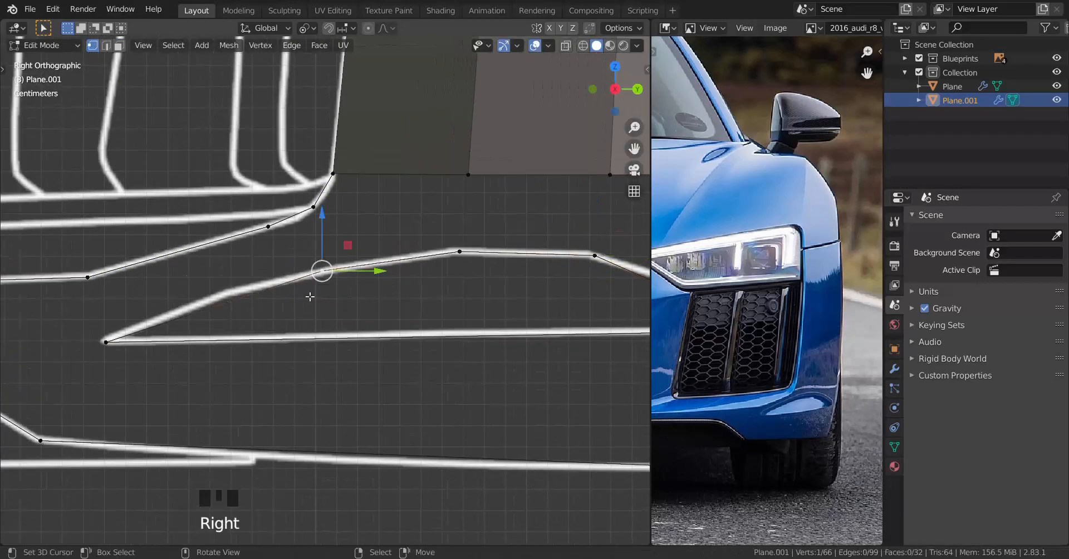
key("ctrl+r")
left_click(256, 306)
right_click(256, 306)
key("g")
key("g")
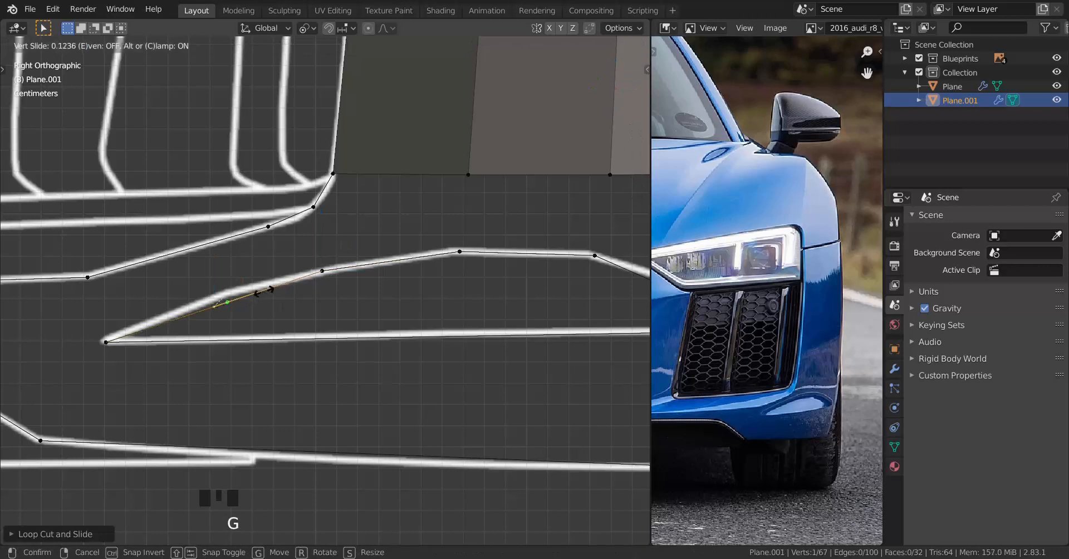
key("g")
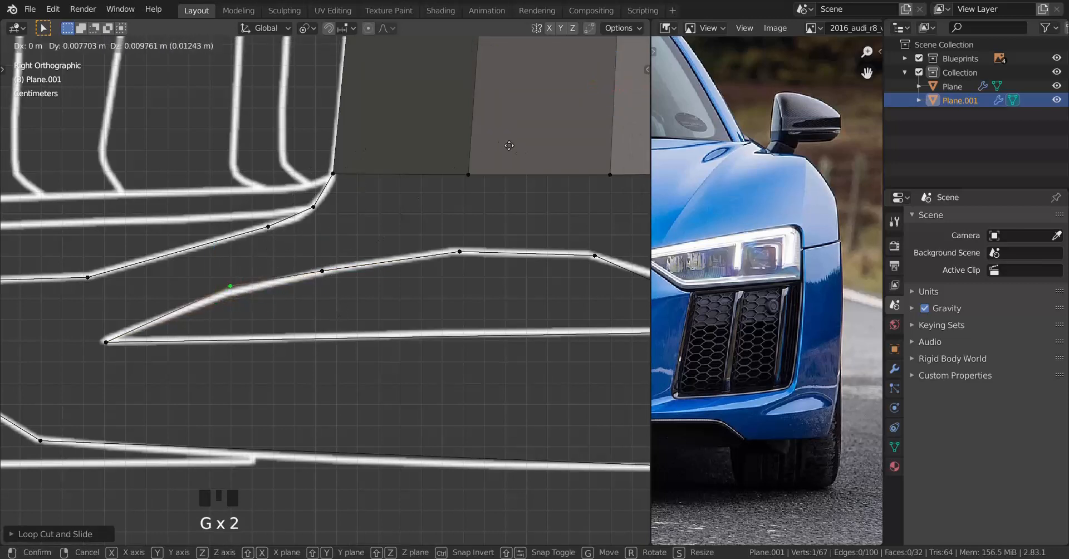
left_click(596, 199)
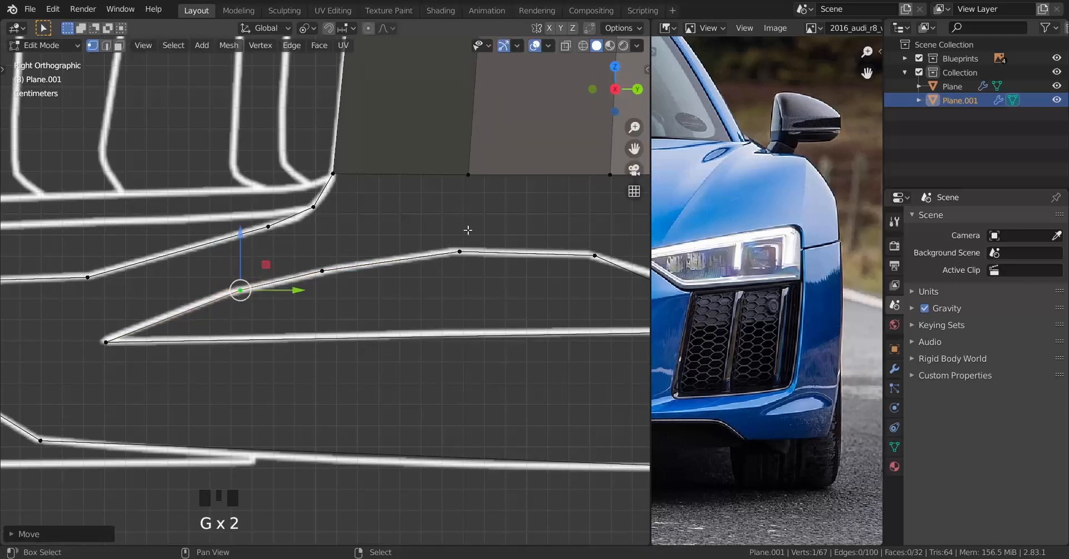
Insert another vertex just before the curve's highest point and align it with the right-view blueprint line.
key("ctrl+r")
left_click(367, 275)
right_click(435, 275)
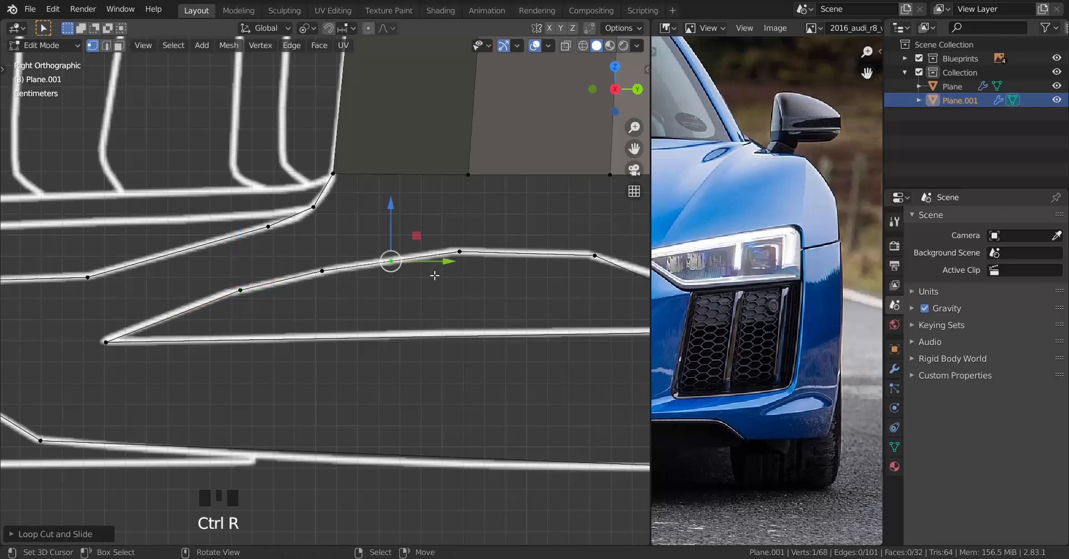
key("g")
left_click(402, 262)
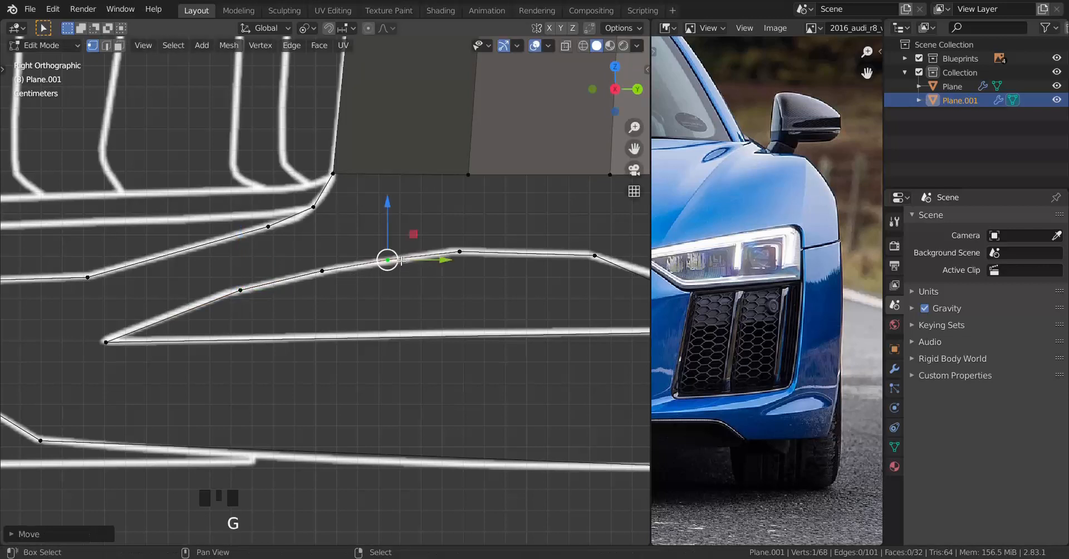
Move the curve's highest vertex slightly backward along the right-view blueprint line.
right_click(460, 258)
key("g")
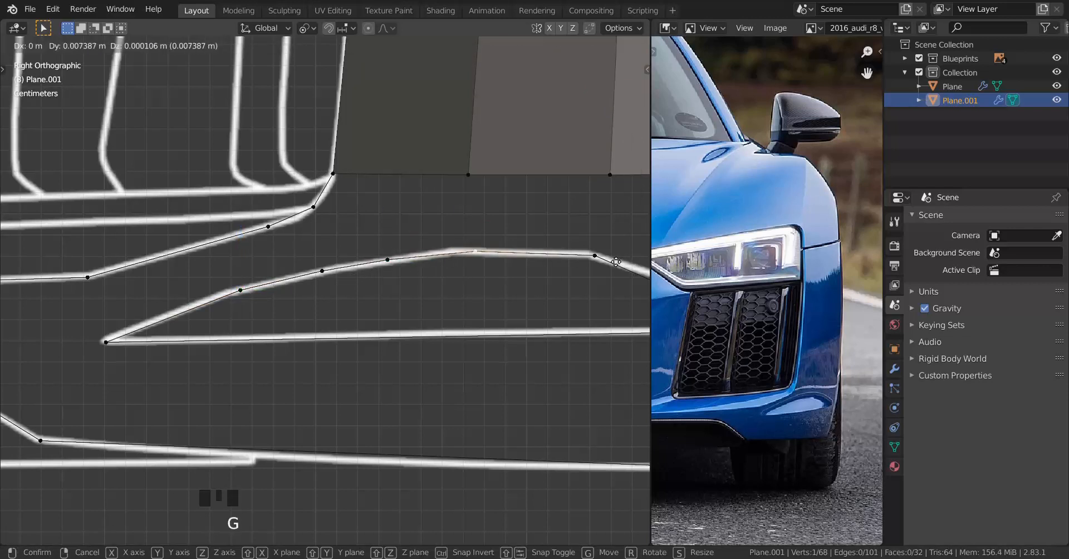
left_click(548, 253)
middle_click_drag(466, 249, 341, 266, "shift")
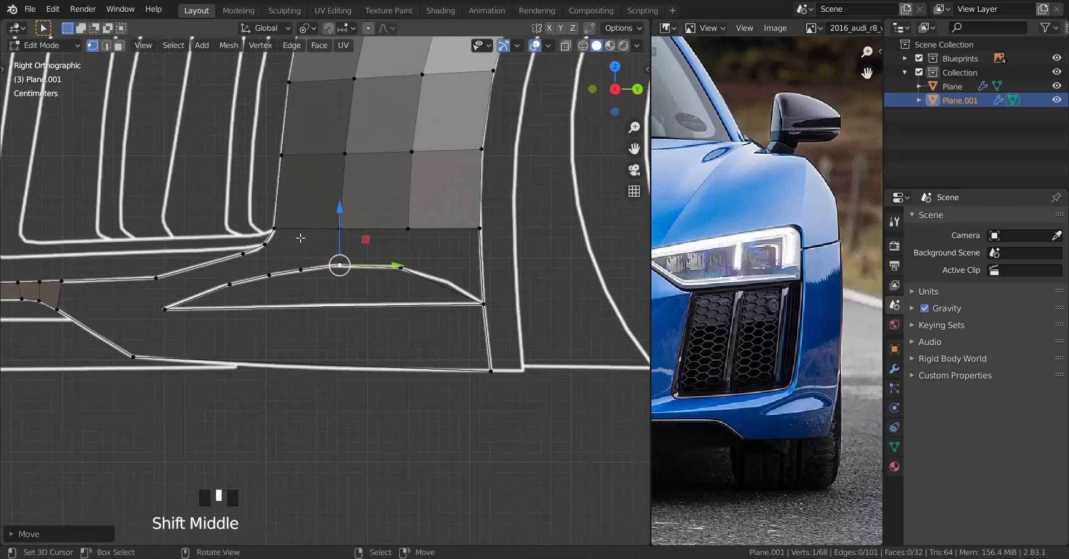
scroll(343, 259, "up", 2)
right_click(443, 248, "shift")
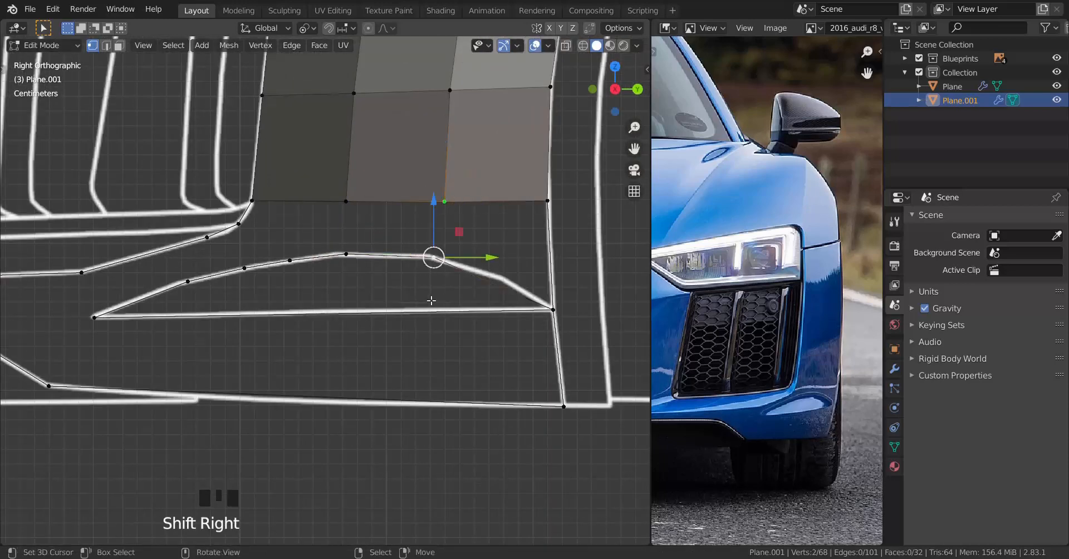
Align the added vertex nearest the tip along X and the tip vertex itself with the front-view blueprint.
key("KP_1")
scroll(430, 298, "up", 3)
middle_click_drag(289, 312, 357, 276, "shift")
scroll(357, 276, "up", 2)
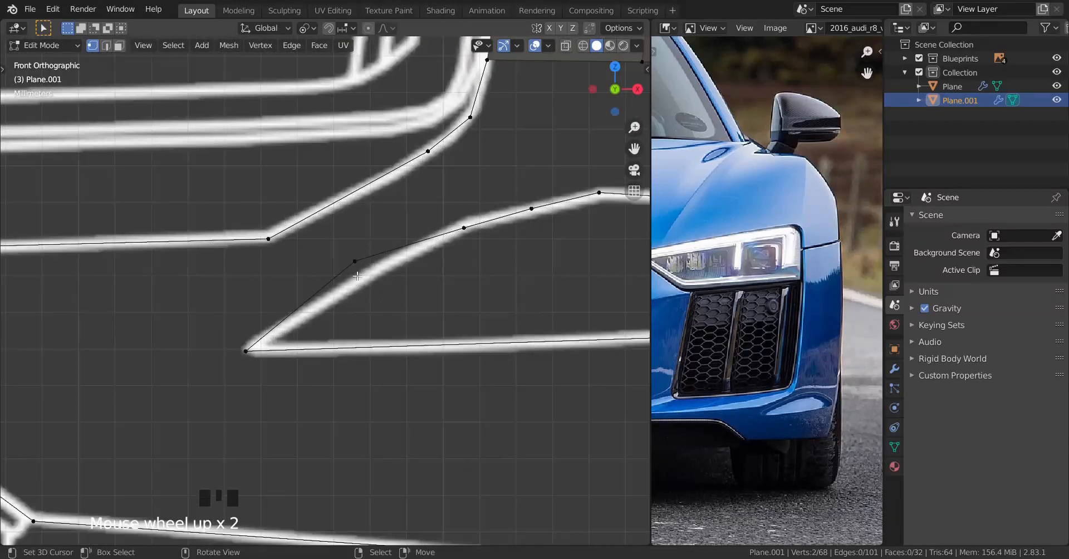
right_click(357, 275)
left_click_drag(417, 273, 460, 279)
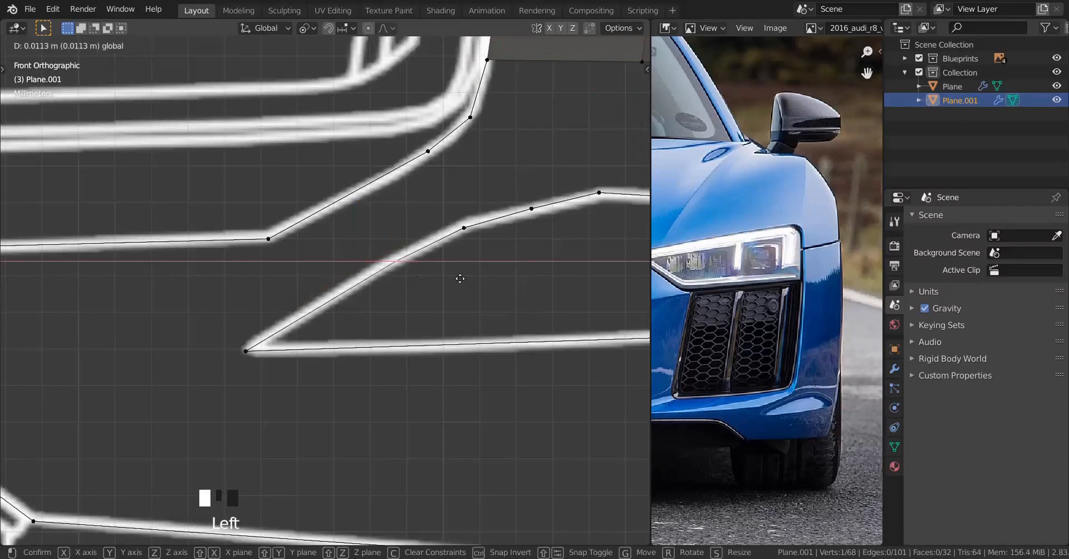
left_click(378, 245)
right_click(245, 351)
key("g")
left_click(410, 336)
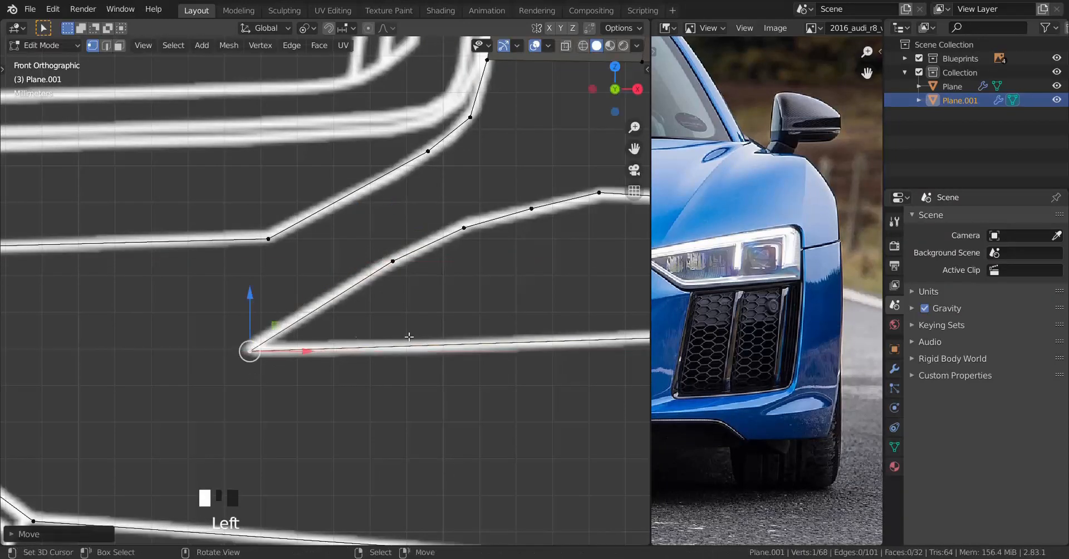
Shift a vertex of the recess's upper curve outward along X to follow the bumper's curvature.
scroll(409, 336, "down", 3)
middle_click_drag(410, 336, 228, 334, "shift")
scroll(576, 262, "up", 2)
middle_click_drag(400, 248, 381, 362)
right_click(299, 290)
scroll(359, 329, "up", 4)
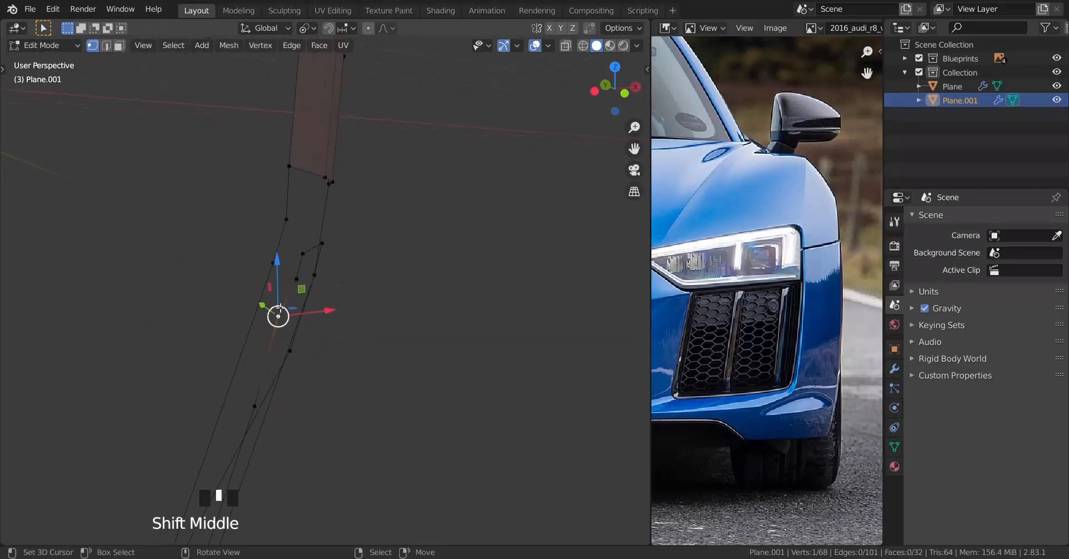
left_click_drag(270, 304, 333, 299)
scroll(334, 299, "down", 2)
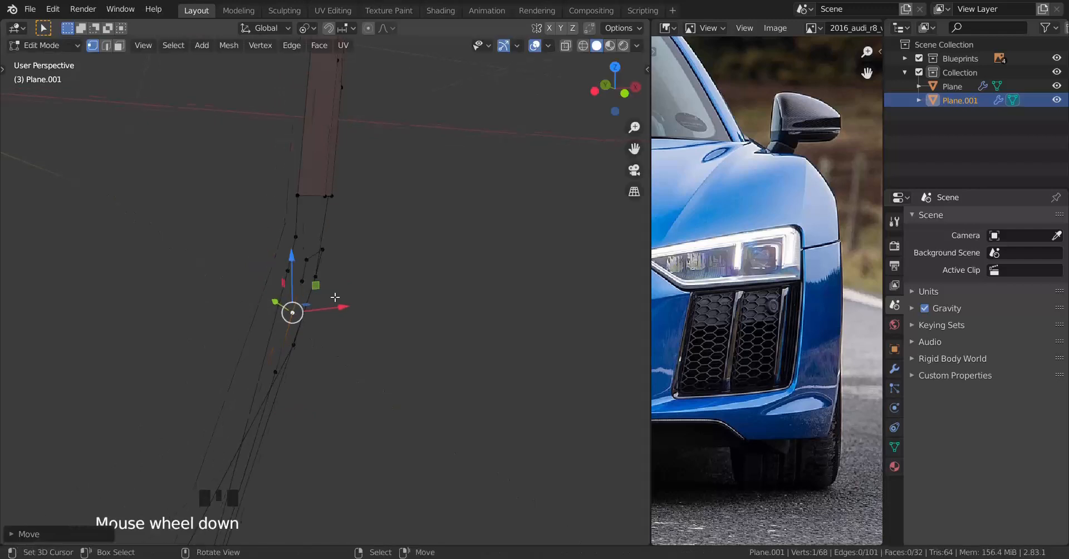
Fine-tune the same vertex along Y and shift a neighbouring recess vertex to smooth the outline.
middle_click_drag(334, 299, 236, 336)
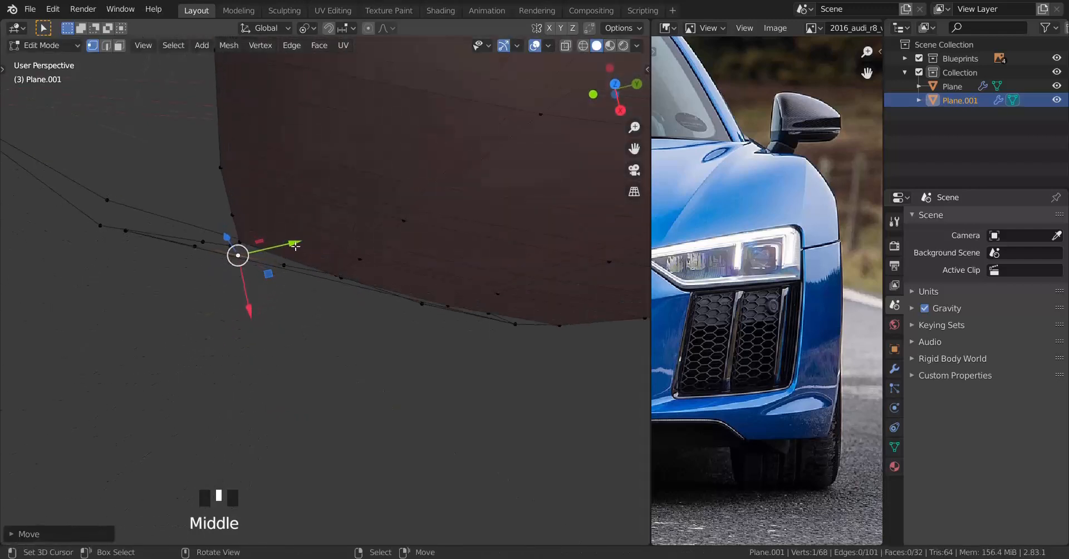
left_click_drag(296, 245, 289, 245)
middle_click_drag(288, 245, 362, 301)
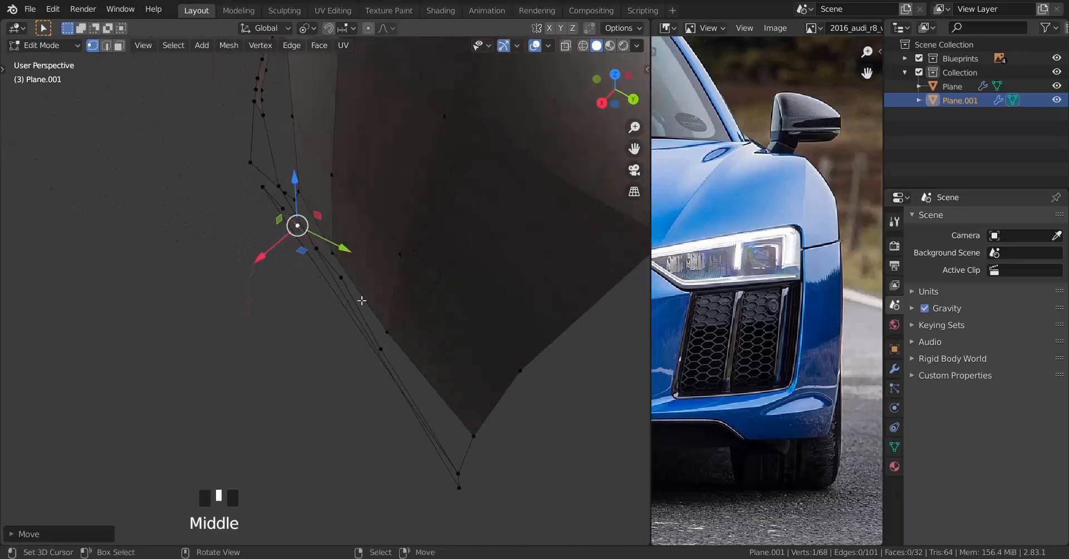
right_click(340, 289)
left_click_drag(310, 313, 285, 336)
Fill a four-sided face between the side panel's rearmost bottom edge and the rear end of the recess curve.
middle_click_drag(285, 336, 301, 255)
right_click(339, 232)
right_click(327, 278, "shift")
right_click(434, 305, "shift")
right_click(434, 228, "shift")
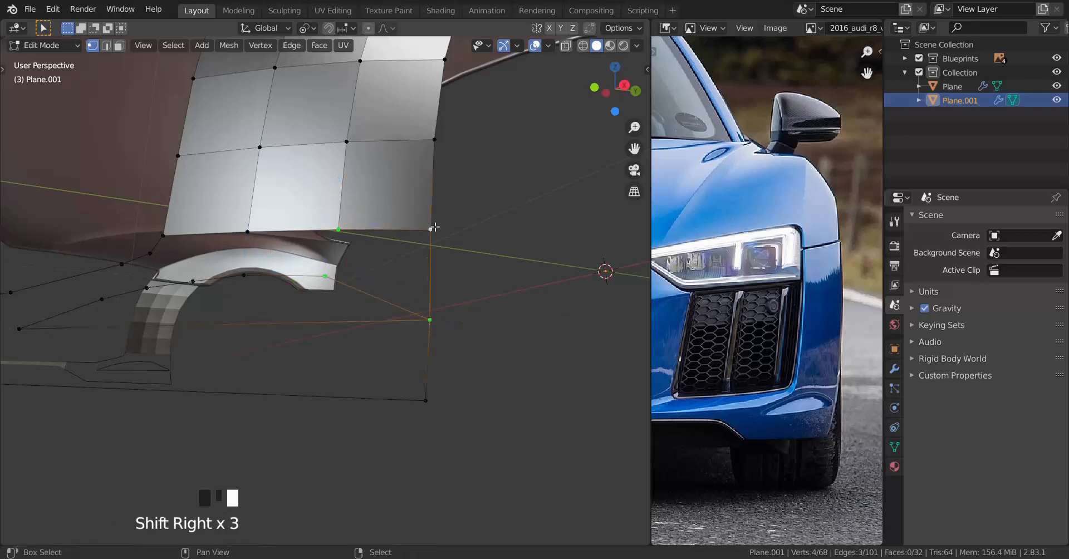
key("f")
Fill the next four faces forward between the panel's lower edge and the recess curve, and check them in object mode.
right_click(338, 229)
right_click(324, 276, "shift")
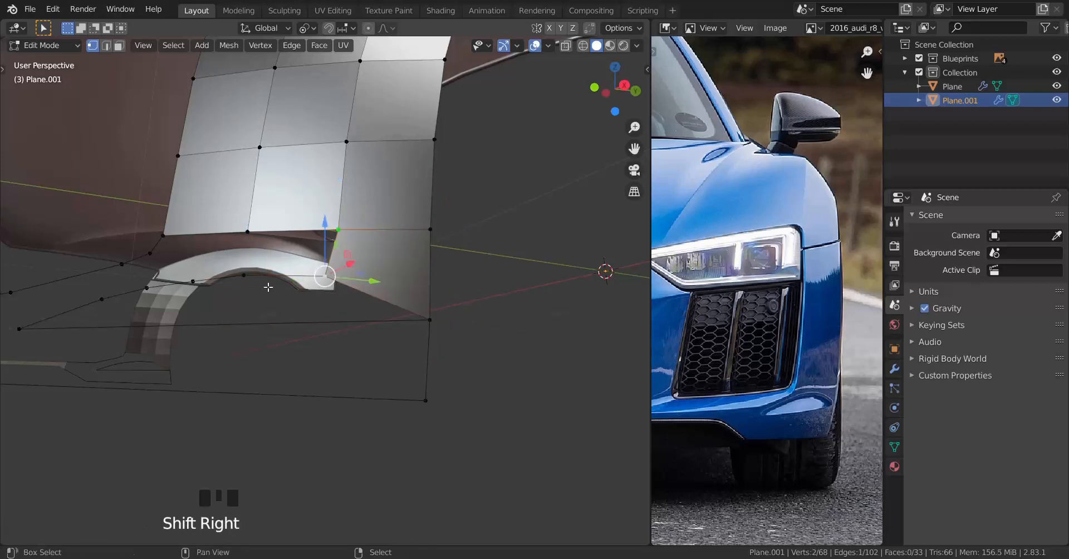
middle_click_drag(324, 276, 372, 319)
key("f")
key("f")
key("f")
key("f")
key("f")
key("Tab")
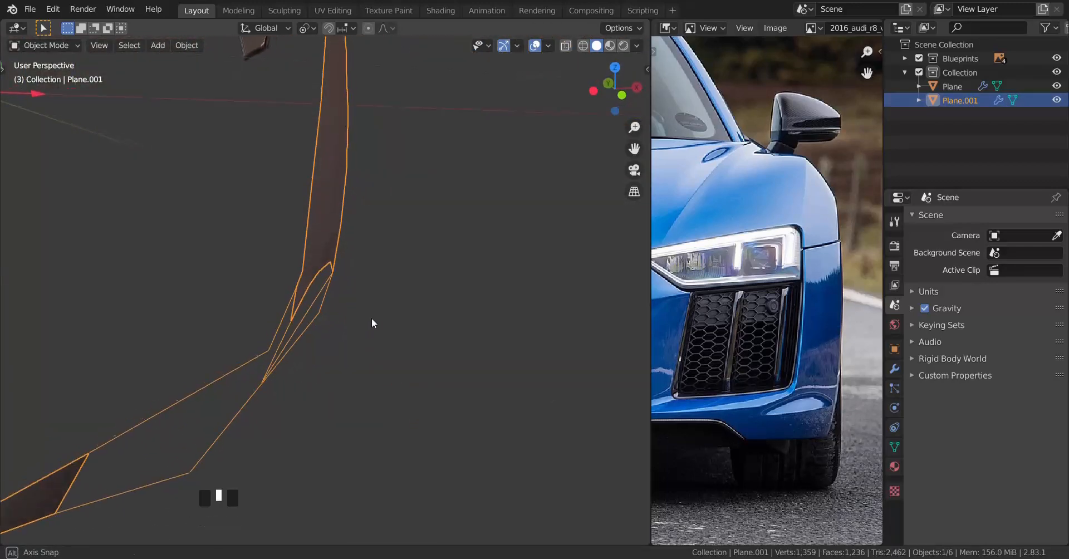
key("Tab")
Nudge an end vertex of the remaining gap and fill the strip's front face down to the recess's tip.
right_click(278, 338)
left_click_drag(335, 333, 333, 330)
middle_click_drag(333, 330, 227, 295)
middle_click_drag(227, 295, 246, 271, "shift")
right_click(305, 249, "shift")
key("f")
scroll(246, 271, "up", 2)
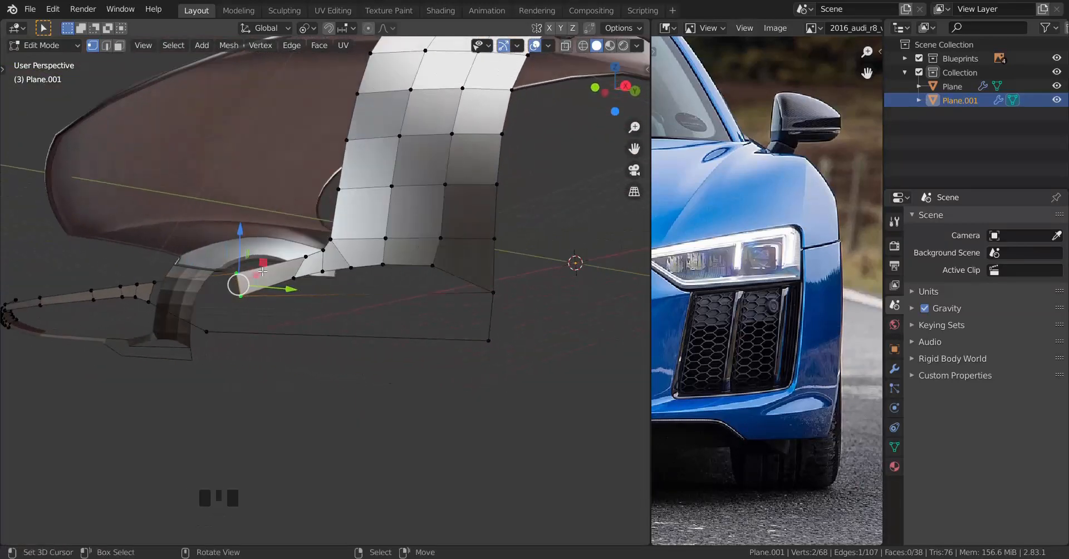
scroll(346, 298, "up", 2)
key("KP_3")
scroll(345, 298, "up", 4)
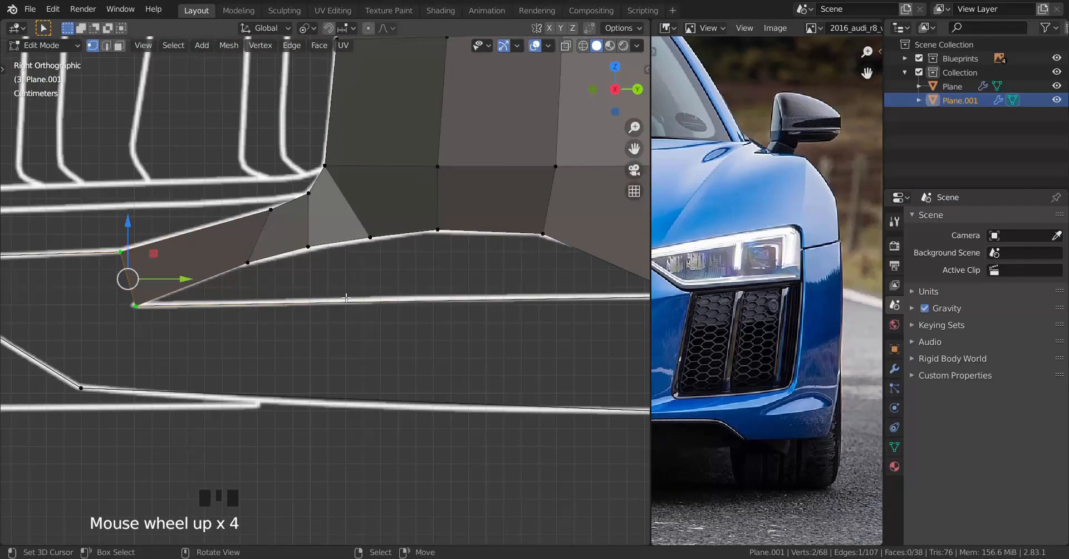
Cut a vertex into the straight line below the recess curve, slide it under the curve's rearmost point and fill the rear triangular face.
key("ctrl+r")
left_click(443, 310)
key("g")
key("g")
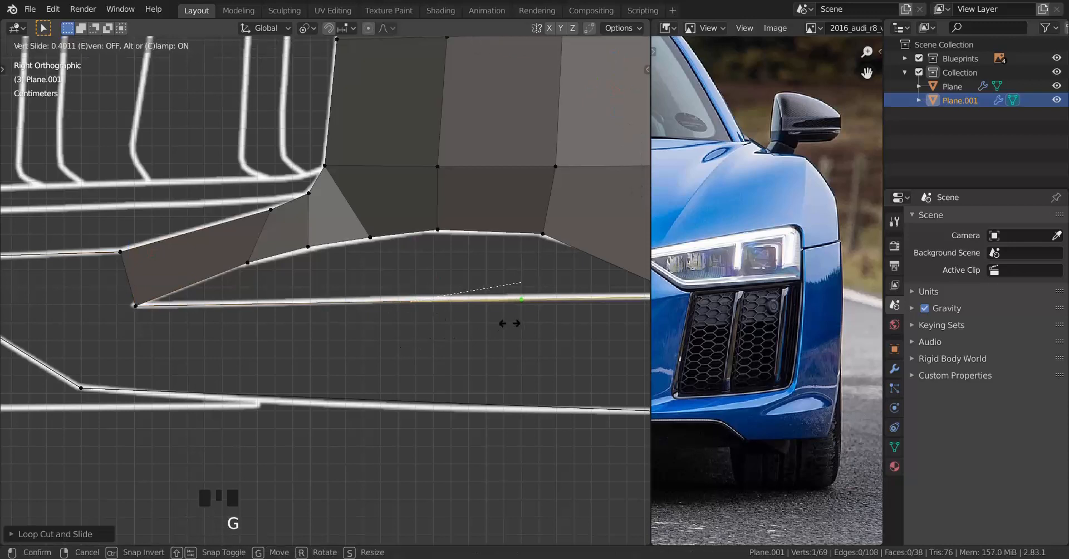
left_click(523, 304)
middle_click_drag(524, 304, 406, 278, "shift")
right_click(421, 209, "shift")
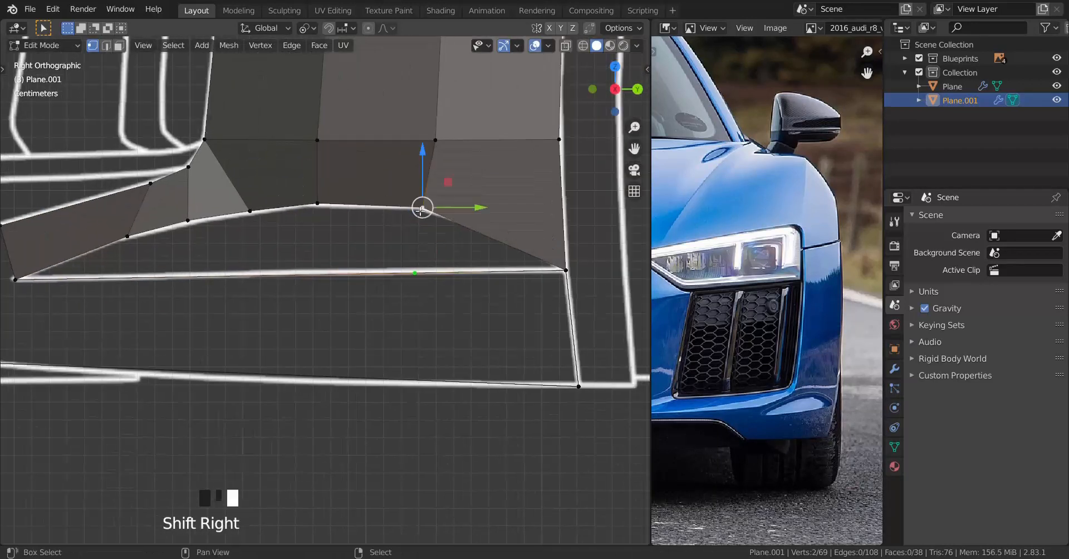
key("f")
Add another vertex farther forward on the straight line, slide it under the next curve vertex and fill the four-sided face between them.
middle_click_drag(251, 283, 296, 291, "shift")
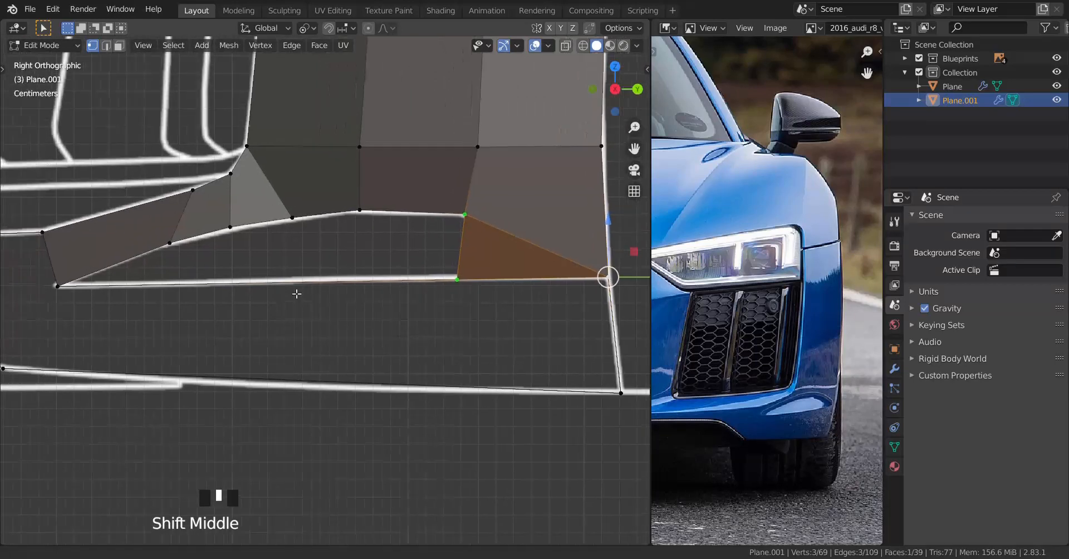
key("ctrl+r")
left_click(296, 293)
key("g")
key("g")
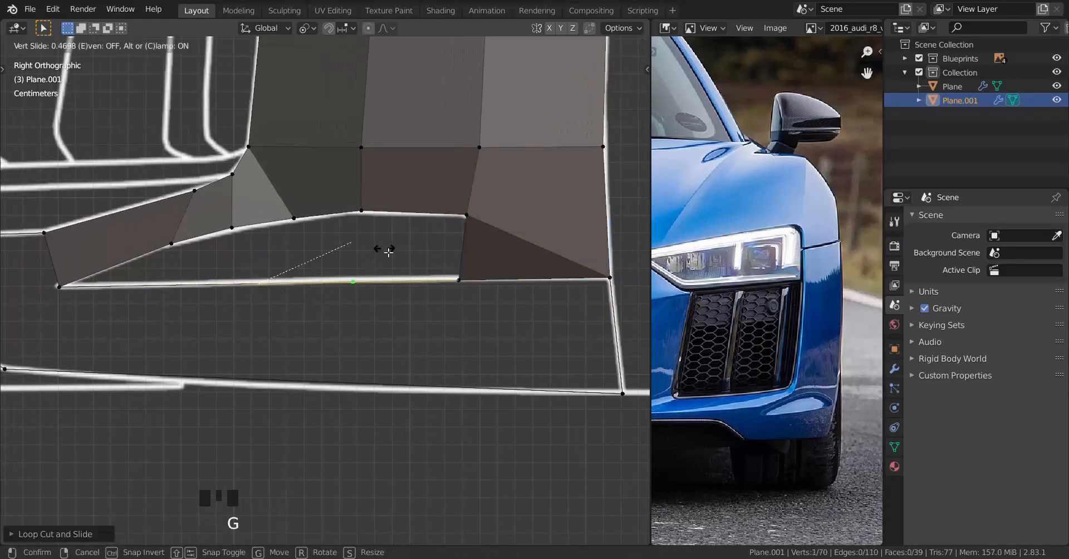
left_click(388, 251)
right_click(361, 210, "shift")
Cut the remaining front part of the line with three vertices and slide the frontmost one toward its matching curve vertex.
middle_click_drag(315, 287, 330, 281, "shift")
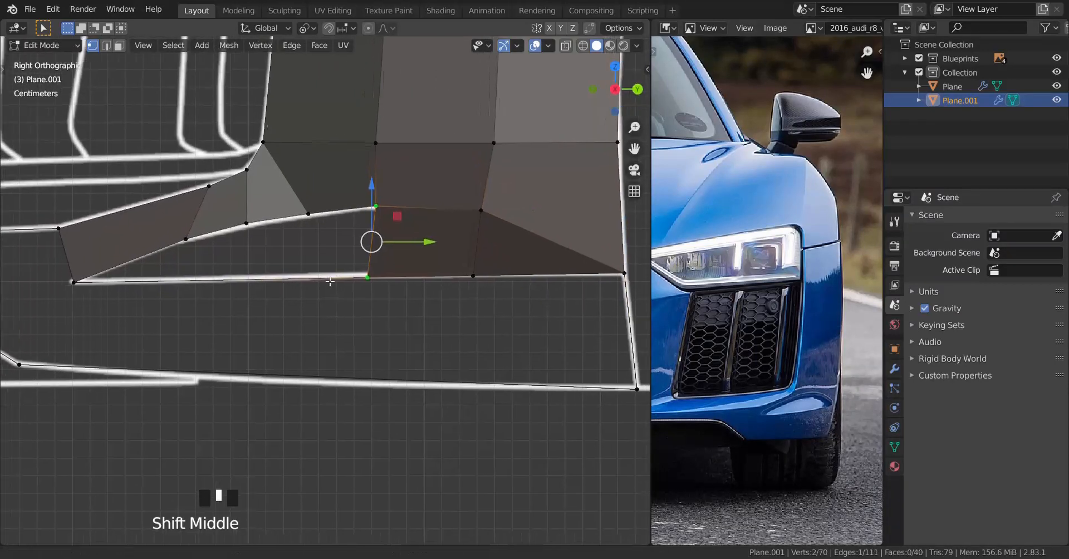
scroll(291, 282, "up", 1)
key("ctrl+r")
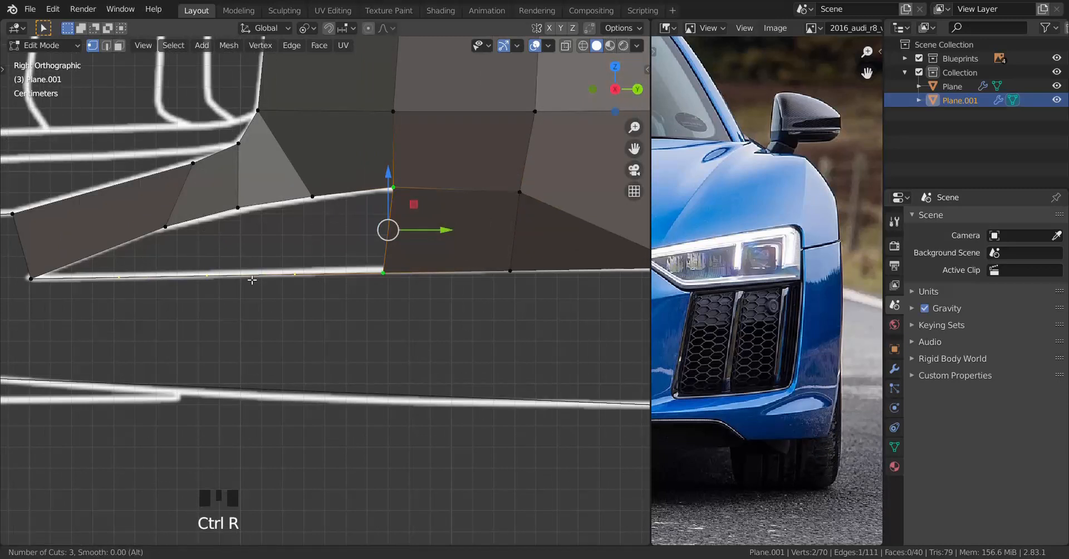
left_click(252, 280)
right_click(246, 257)
key("g")
key("g")
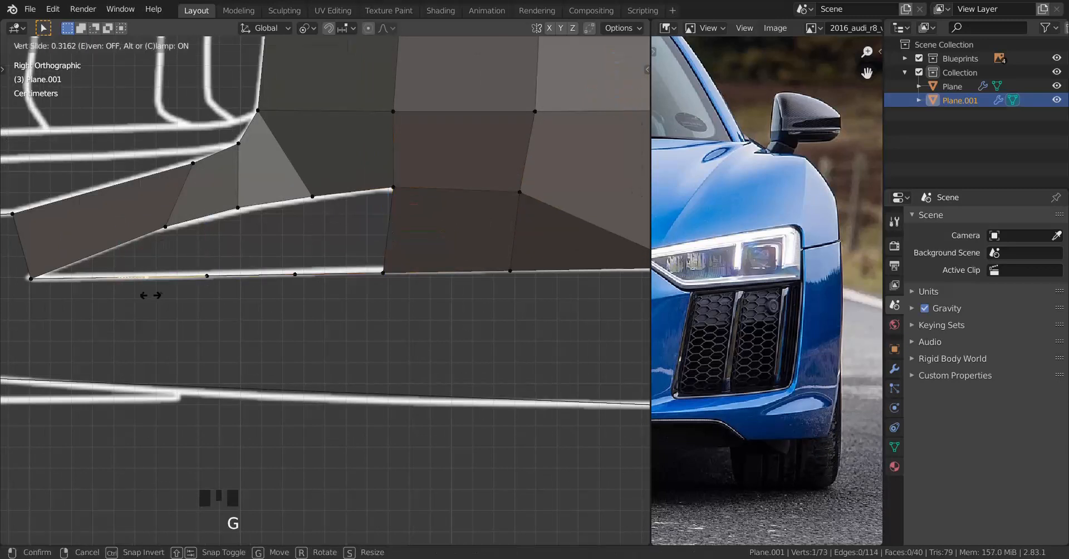
left_click(163, 294)
Slide the middle and rear of the three new vertices along the line until they sit beneath the curve vertices.
right_click(217, 286)
key("g")
key("g")
left_click(256, 284)
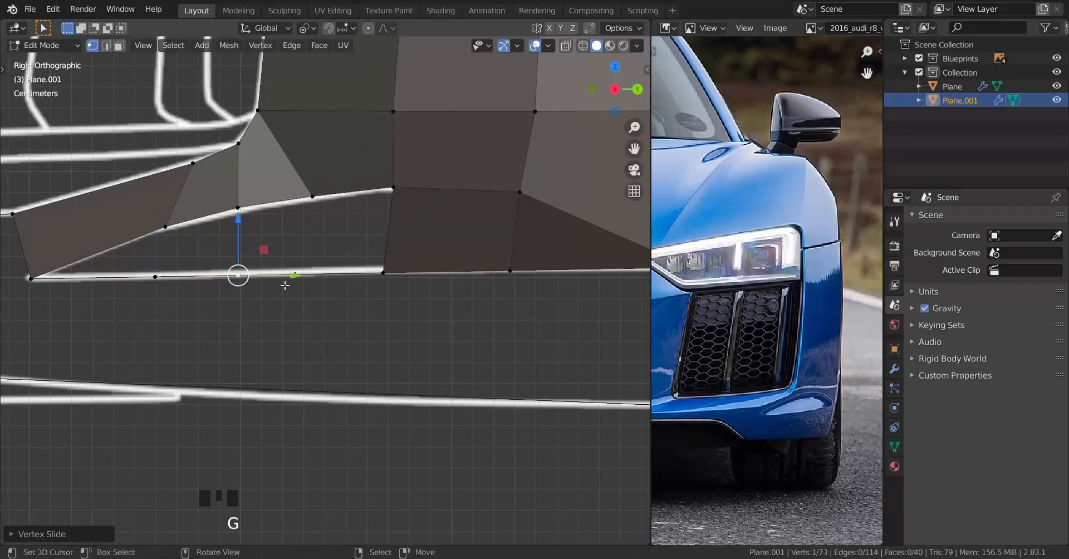
right_click(296, 282)
key("g")
key("g")
left_click(306, 285)
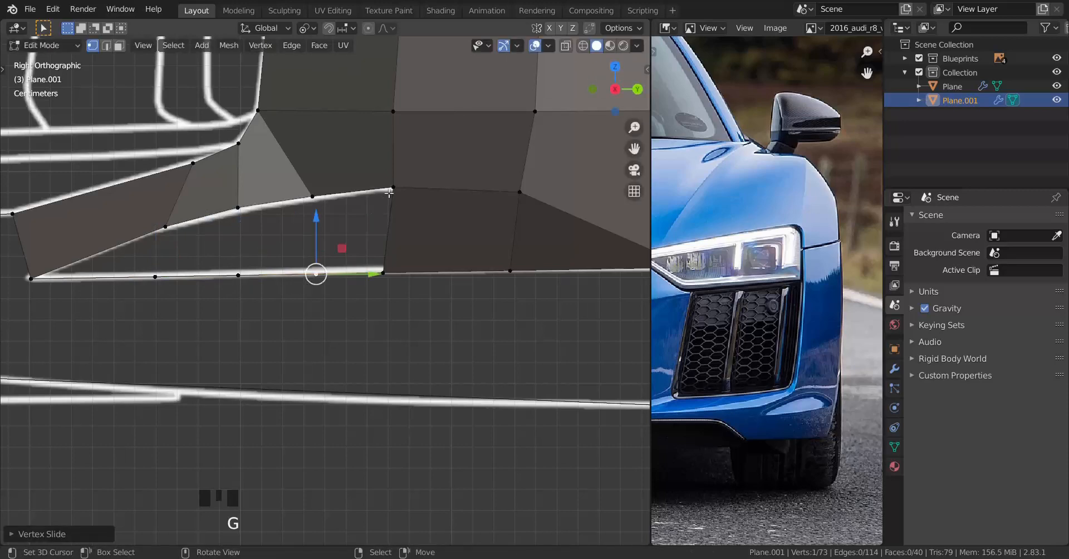
Fill the remaining faces between the recess curve and the straight line forward to the tip, and check them in object mode.
right_click(393, 192)
key("f")
key("f")
key("f")
key("f")
key("f")
key("f")
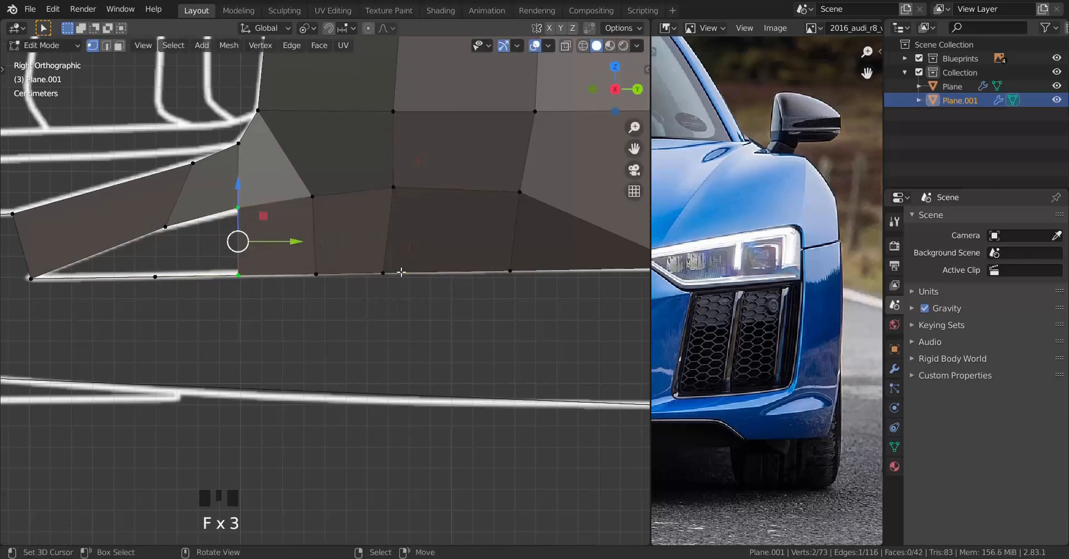
key("Tab")
middle_click_drag(271, 285, 329, 300)
key("Tab")
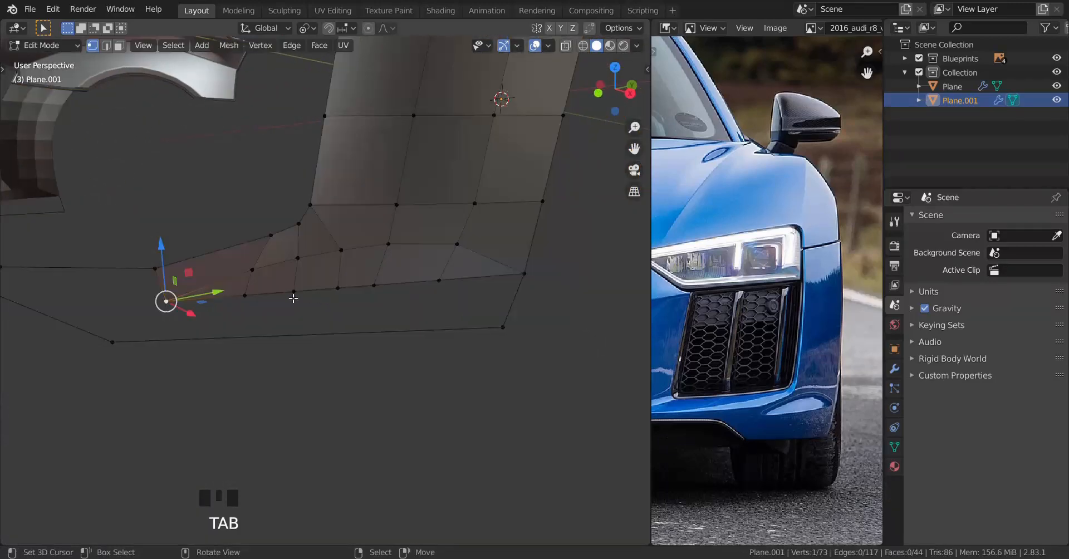
Select the lower-edge vertices between the strip's ends, and in front view shift the rearmost of them outward along X.
right_click(246, 297)
right_click(451, 298, "ctrl")
middle_click_drag(451, 299, 429, 300)
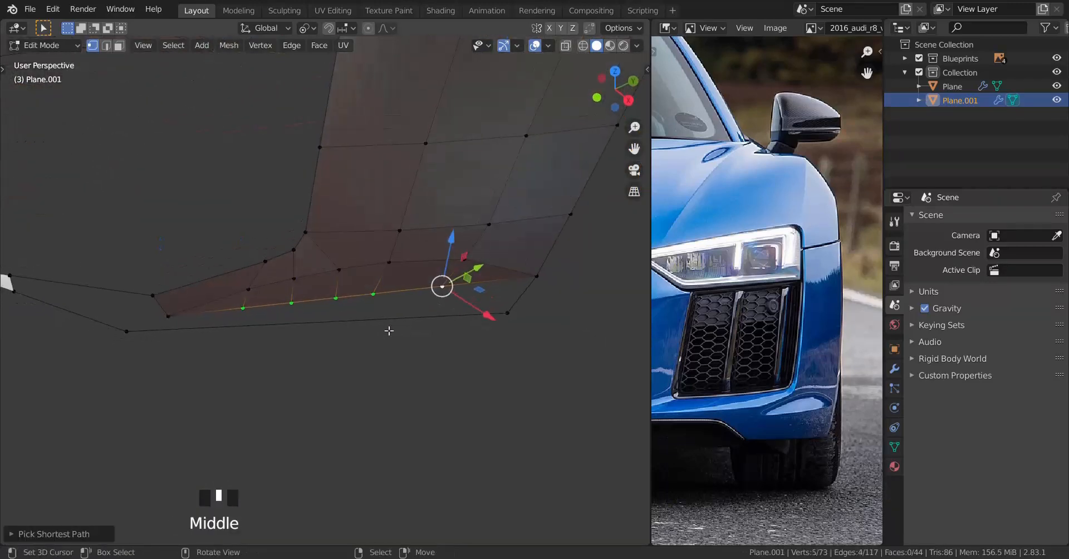
key("KP_7")
scroll(389, 330, "up", 1)
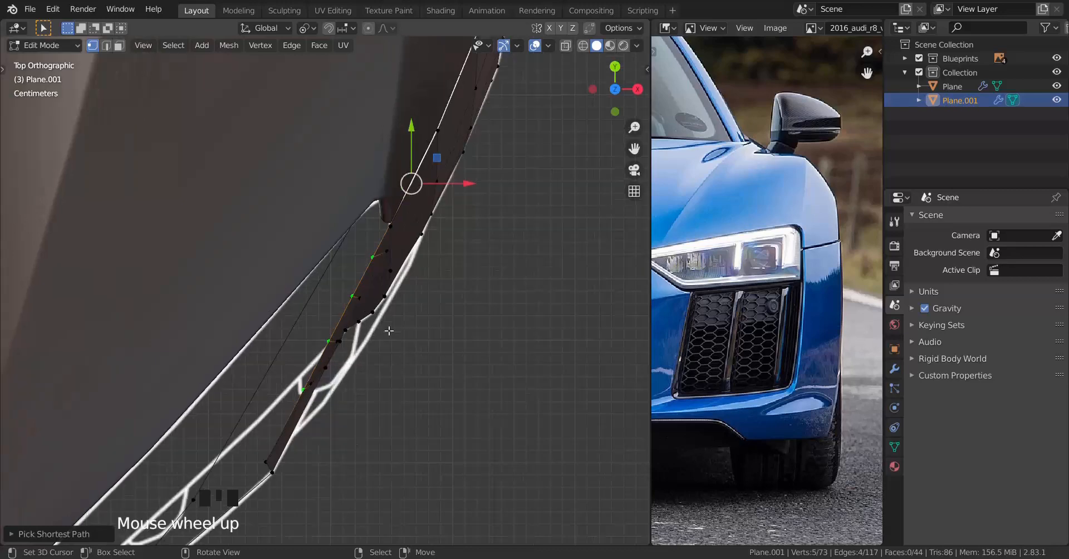
key("KP_1")
scroll(449, 273, "up", 5)
right_click(536, 261)
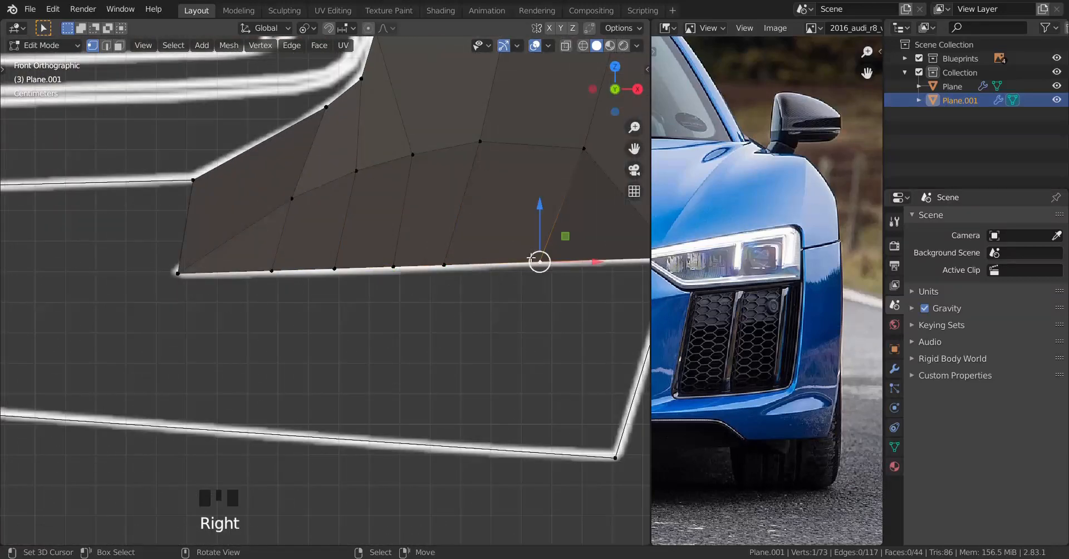
scroll(531, 258, "down", 2)
left_click_drag(529, 268, 574, 256)
Shift the next two lower-edge vertices outward along X in front view to space out the strip's faces.
right_click(426, 284)
left_click_drag(467, 273, 494, 268)
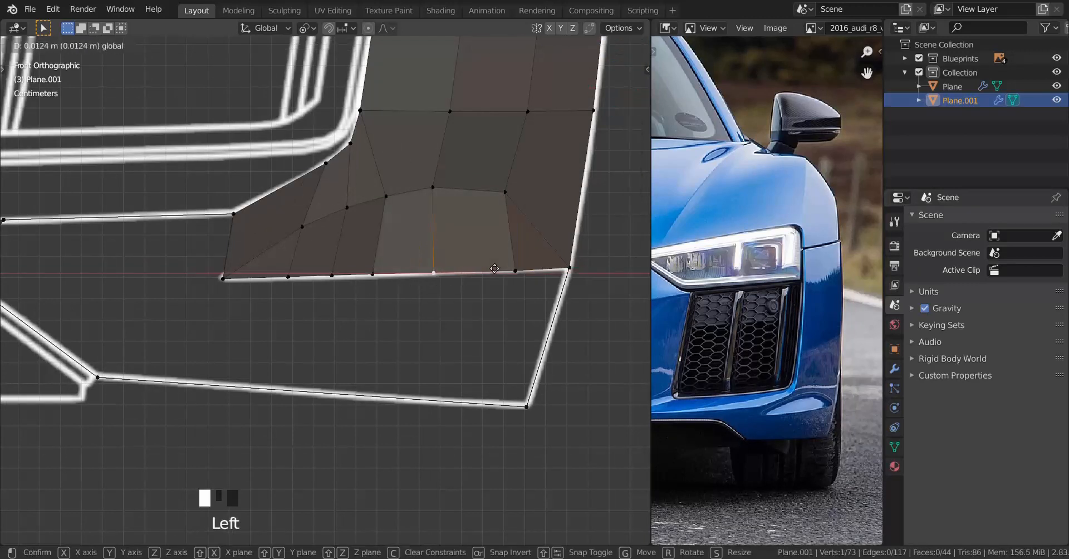
left_click_drag(555, 251, 556, 252)
right_click(374, 277)
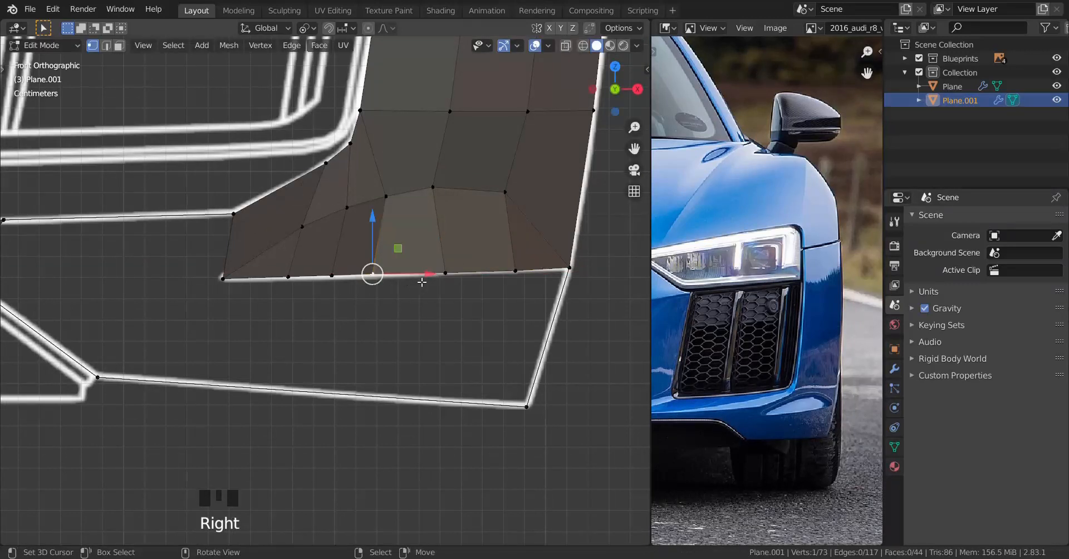
left_click_drag(429, 273, 481, 275)
left_click_drag(543, 256, 544, 256)
Compare with the reference photo and adjust the two front lower-edge vertices beside the tip along X in front view.
middle_click_drag(808, 415, 754, 346)
scroll(754, 346, "up", 1)
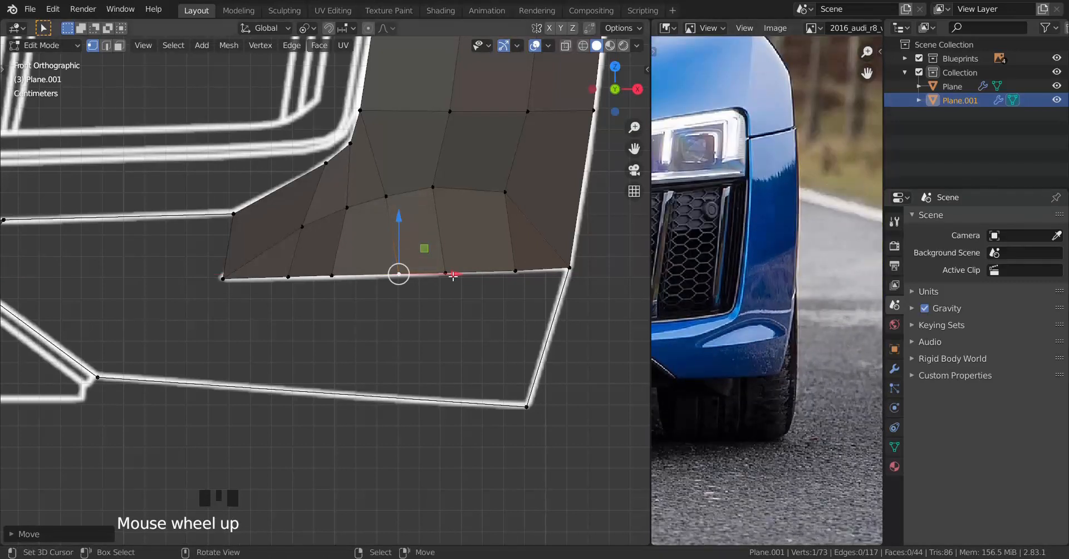
scroll(362, 276, "up", 1)
right_click(332, 275)
left_click_drag(386, 275, 397, 278)
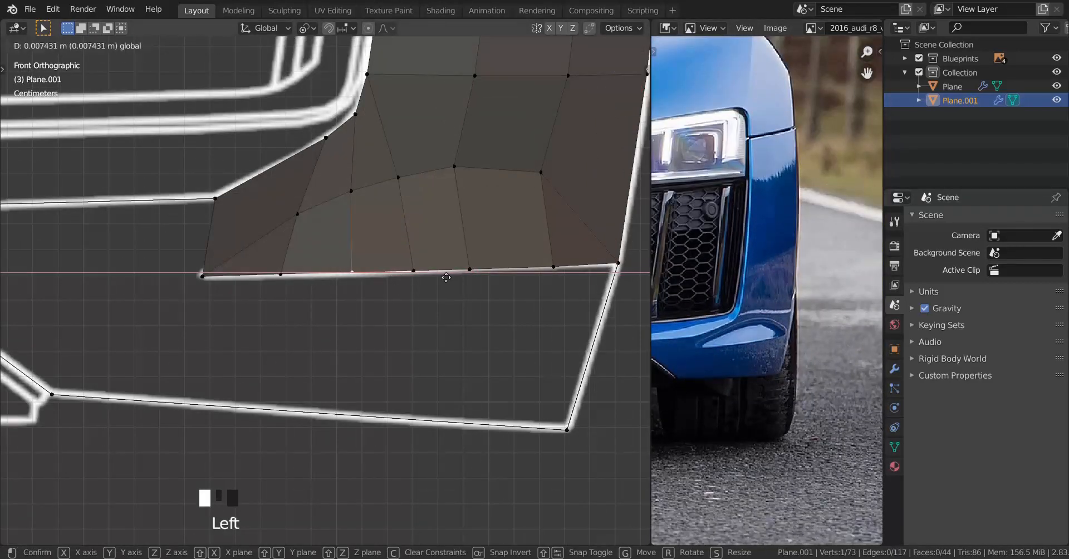
left_click_drag(501, 277, 498, 287)
right_click(281, 274)
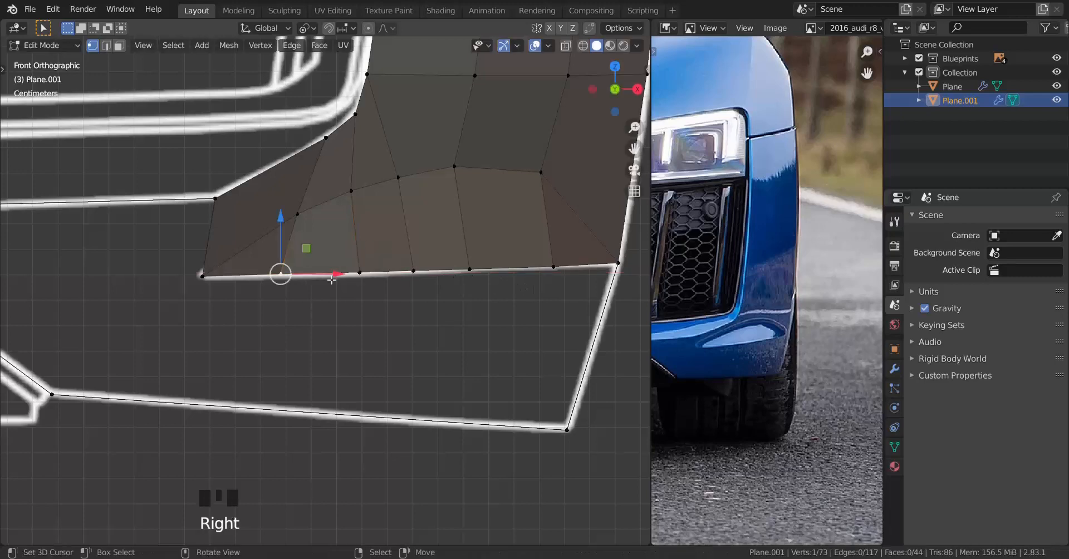
left_click_drag(333, 274, 311, 282)
In top view wireframe, move the lower-edge vertex nearest the tip and the one behind it onto the blueprint's outer line.
key("KP_7")
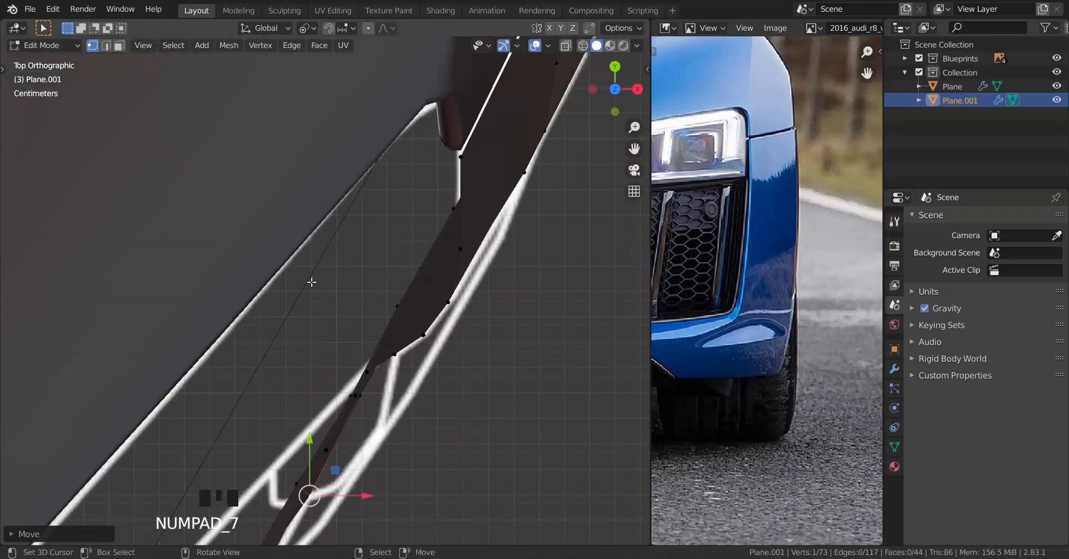
key("z")
middle_click_drag(349, 408, 379, 256, "shift")
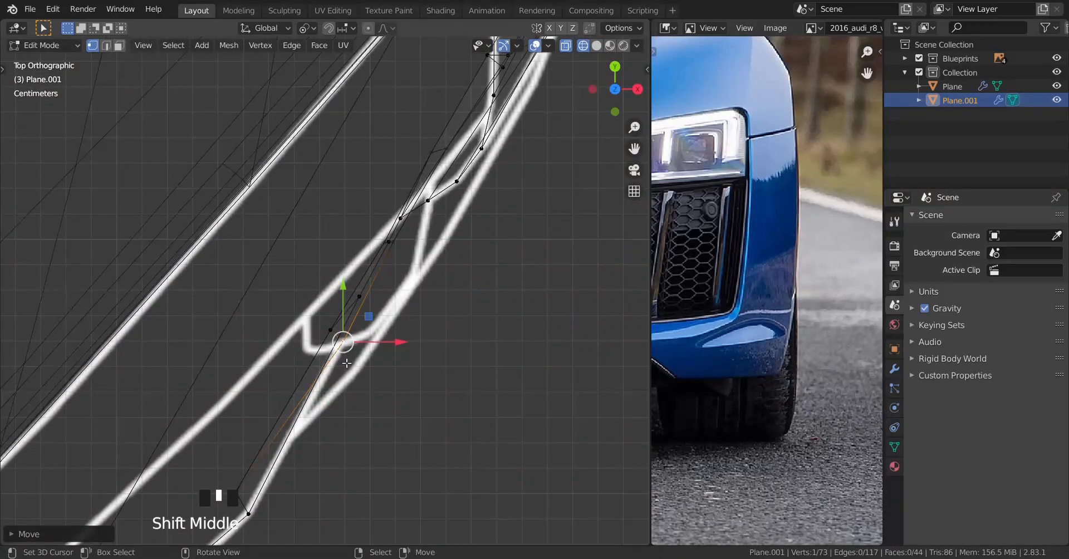
middle_click_drag(345, 347, 363, 304, "shift")
scroll(360, 299, "up", 2)
key("g")
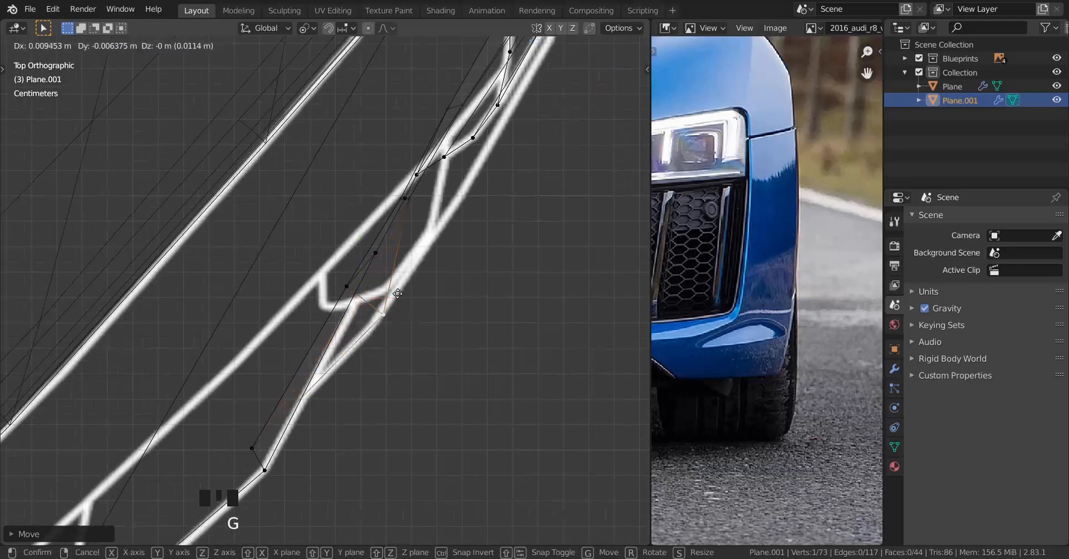
left_click(398, 293)
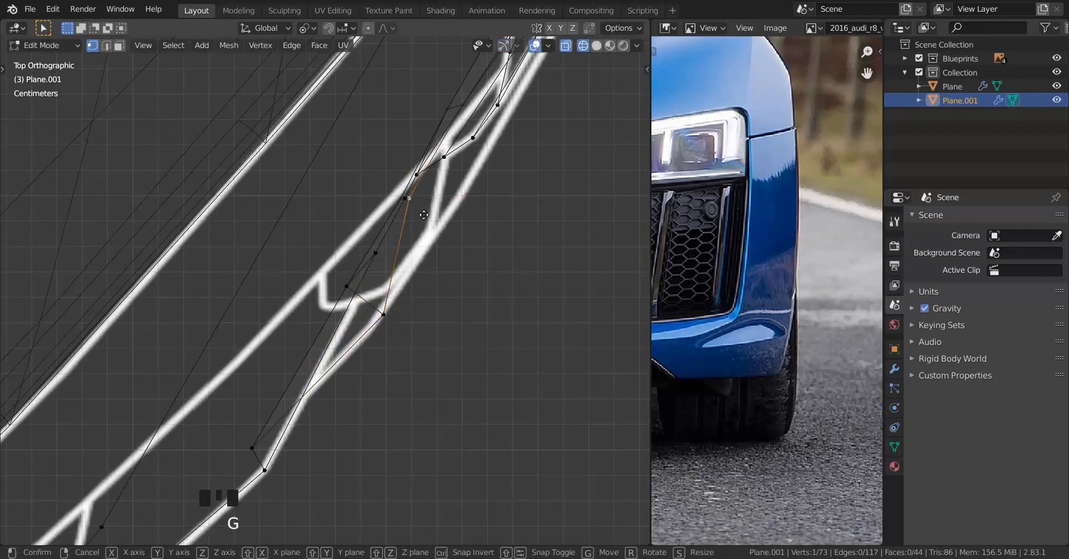
key("g")
left_click(568, 269)
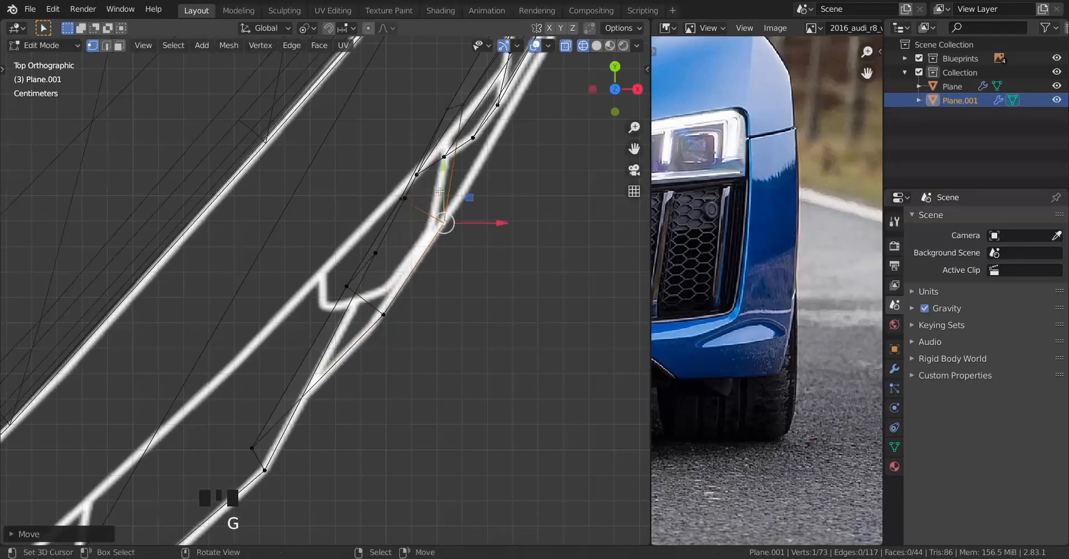
Move the third and fourth lower-edge vertices outward onto the blueprint's outer curve in top view.
middle_click_drag(342, 300, 273, 214)
right_click(465, 247)
key("KP_7")
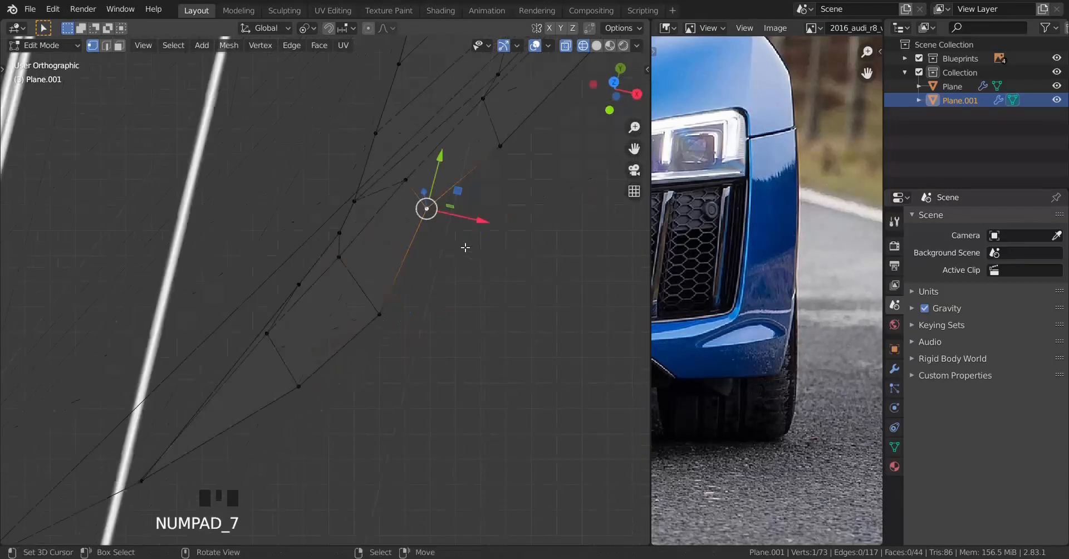
key("g")
left_click(485, 262)
middle_click_drag(431, 304, 306, 371, "shift")
middle_click_drag(307, 371, 320, 283)
right_click(370, 270)
key("KP_7")
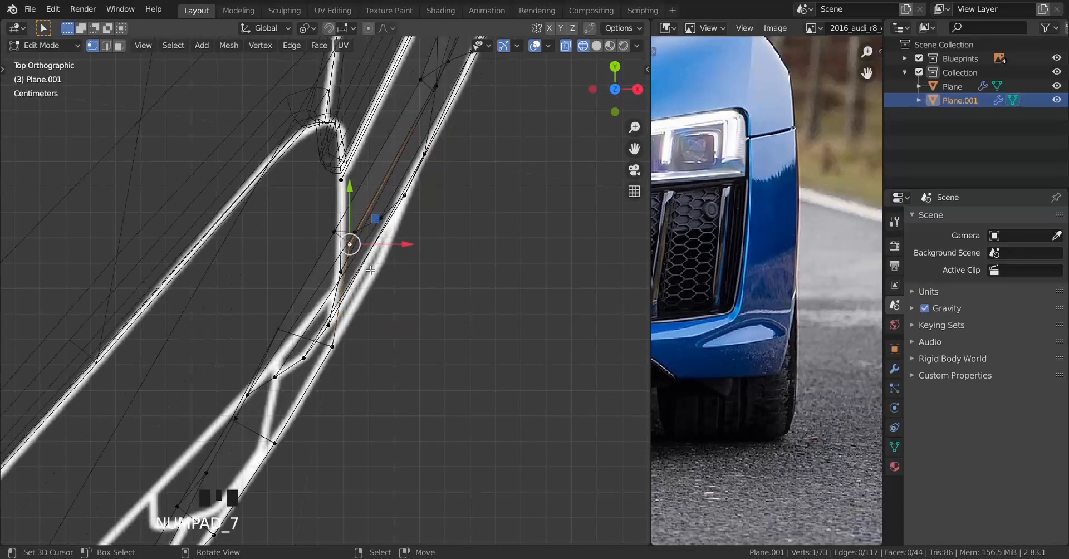
key("g")
left_click(404, 262)
Move the rearmost of the lower-edge vertices onto the outer curve in top view and check the shaded strip in object mode.
middle_click_drag(404, 257, 408, 196)
right_click(471, 200)
key("KP_7")
scroll(373, 338, "up", 3)
mouse_move(482, 212)
middle_mouse_down("shift")
mouse_move(372, 337)
mouse_move(242, 289)
mouse_move(262, 279)
middle_mouse_up("shift")
key("g")
left_click(418, 345)
key("shift+z")
mouse_move(267, 281)
middle_mouse_down("shift")
mouse_move(389, 311)
mouse_move(288, 289)
mouse_move(322, 295)
mouse_move(269, 300)
mouse_move(321, 320)
mouse_move(320, 354)
middle_mouse_up("shift")
key("Tab")
scroll(311, 346, "down", 2)
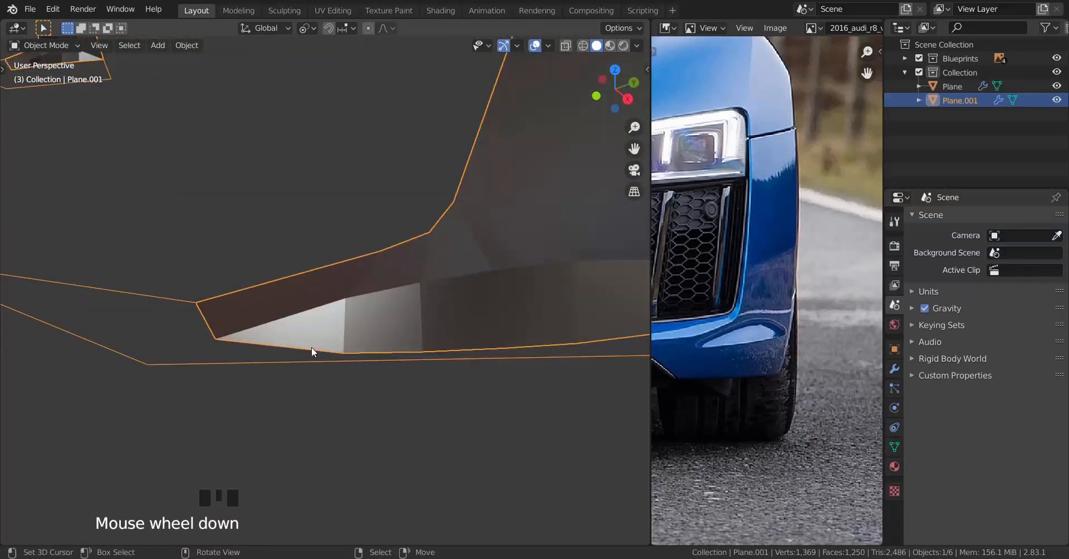
Select the vertex at the strip's front tip and nudge it slightly in top view against the blueprint outline.
key("KP_7")
scroll(389, 336, "up", 2)
key("Tab")
middle_click_drag(389, 336, 356, 303, "shift")
key("z")
left_click(312, 323)
mouse_move(377, 353)
middle_mouse_down()
mouse_move(332, 289)
mouse_move(284, 269)
mouse_move(190, 259)
middle_mouse_up()
scroll(300, 277, "up", 2)
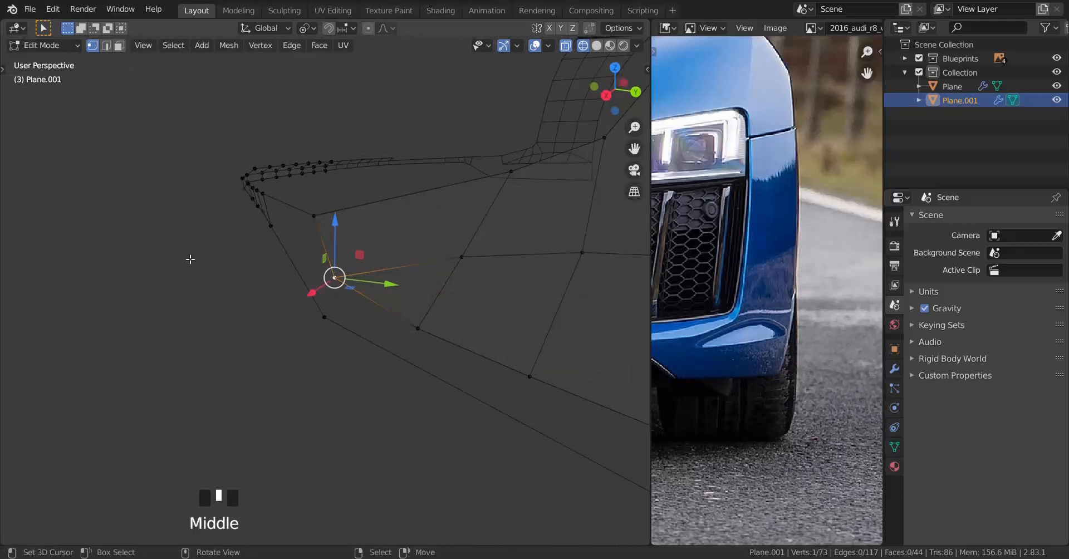
key("KP_7")
scroll(191, 259, "up", 5)
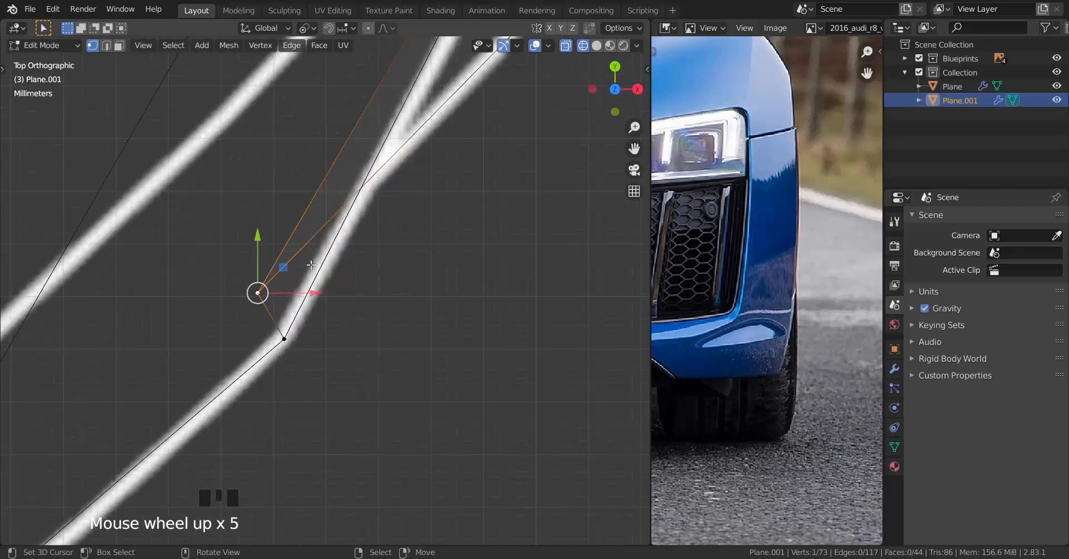
scroll(311, 267, "down", 4)
scroll(304, 284, "up", 1)
key("g")
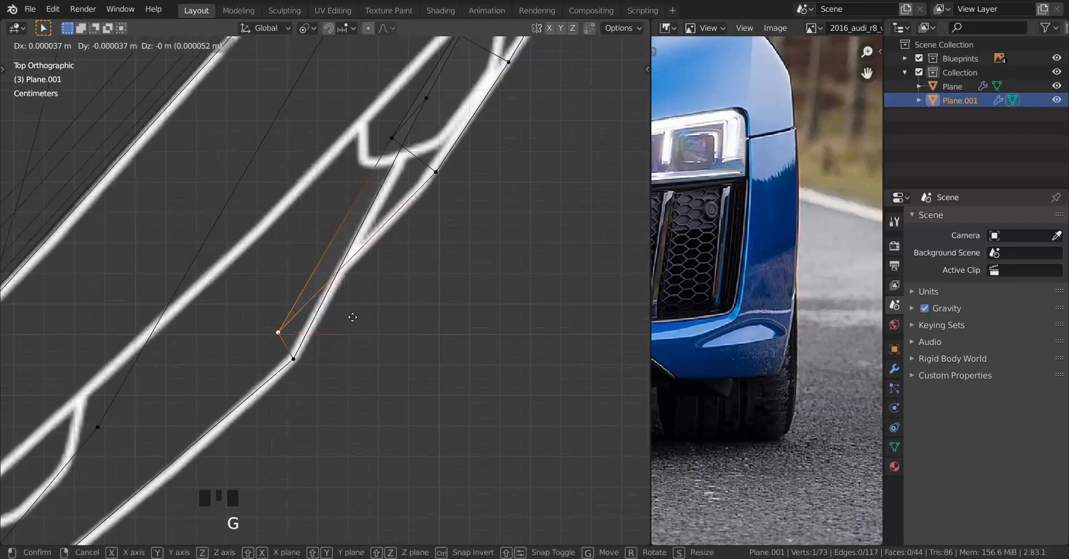
left_click(368, 334)
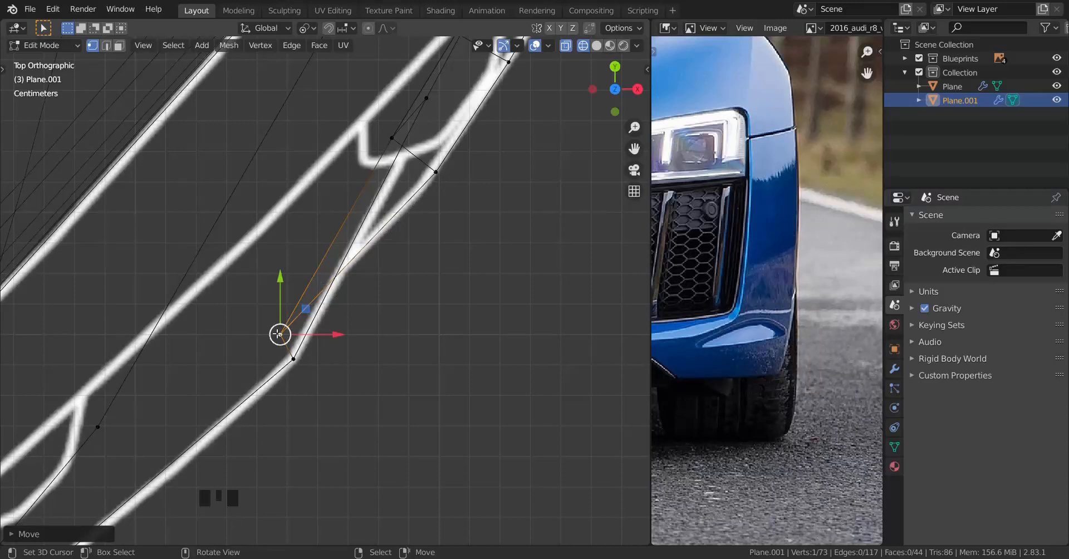
In right view, insert a vertex in the bumper's long bottom edge between the front corner and the rear corner.
scroll(278, 335, "down", 3)
middle_click_drag(278, 334, 229, 241)
key("z")
scroll(317, 296, "down", 1)
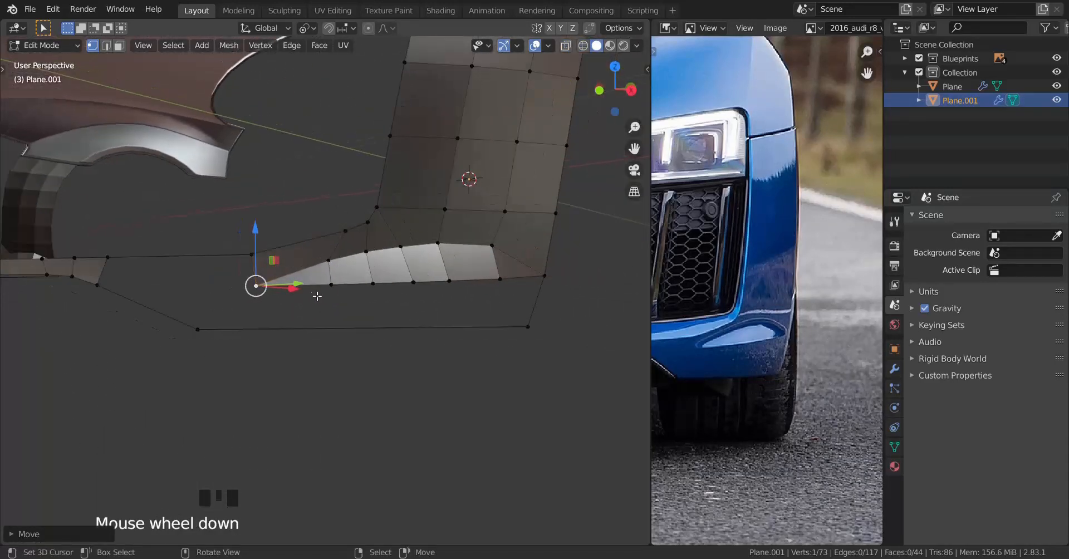
middle_click_drag(317, 296, 267, 261)
key("KP_3")
scroll(442, 385, "up", 1)
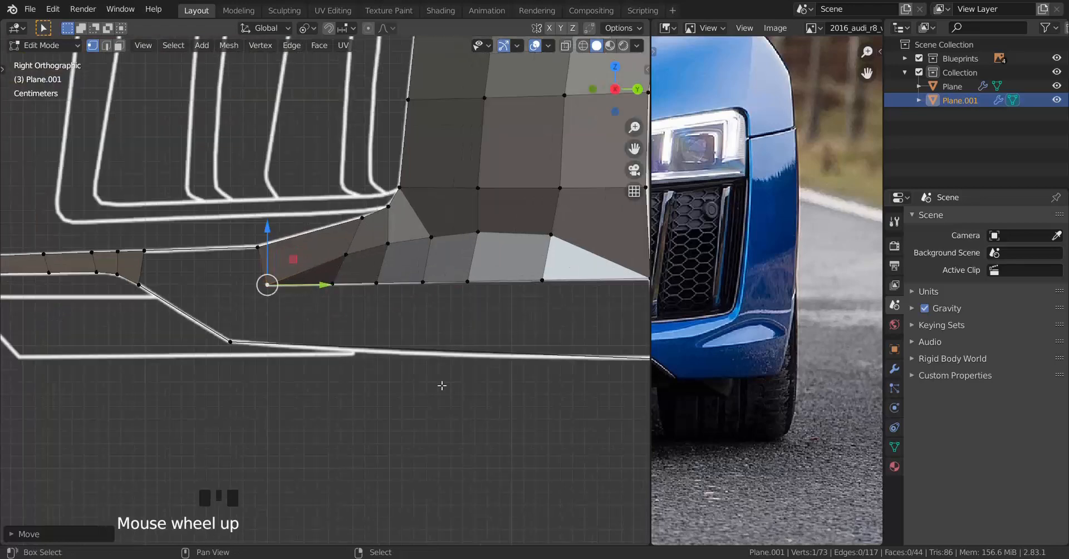
middle_click_drag(441, 385, 348, 372, "shift")
scroll(346, 372, "up", 1)
key("ctrl+r")
left_click(341, 370)
Slide the new bottom-edge vertex rearward along its edge and nudge it onto the blueprint line, below the strip's last inner vertex.
key("g")
key("g")
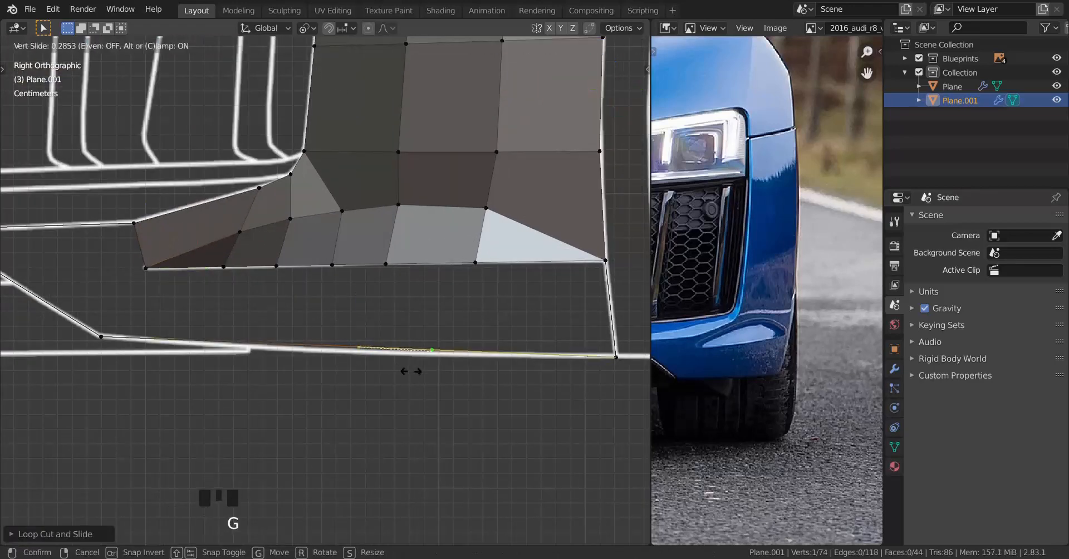
left_click(453, 357)
key("g")
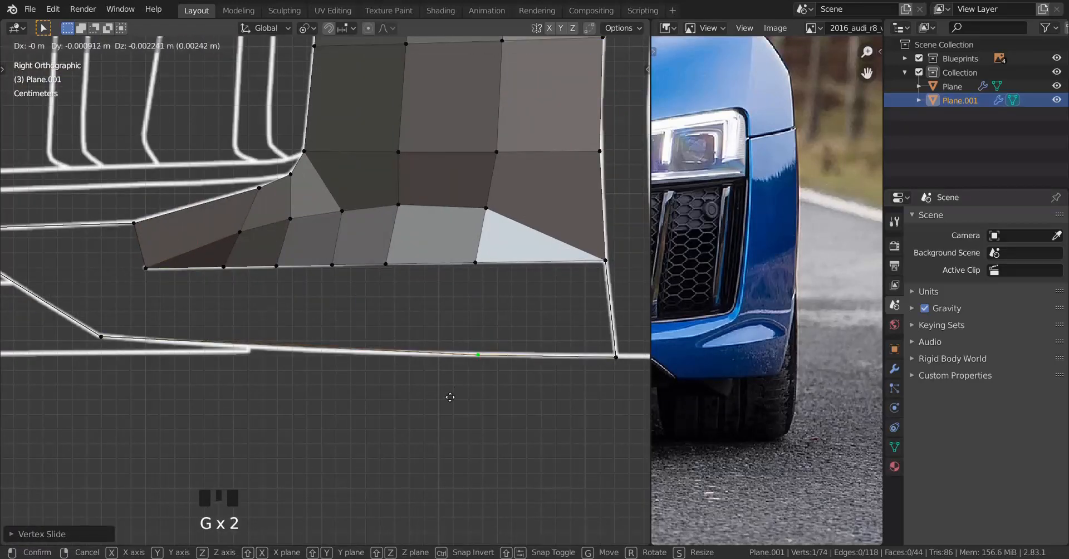
left_click(439, 390)
Slide the strip's lower-edge vertex nearest the rear corner slightly rearward along its edge.
left_click(483, 279)
key("g")
key("g")
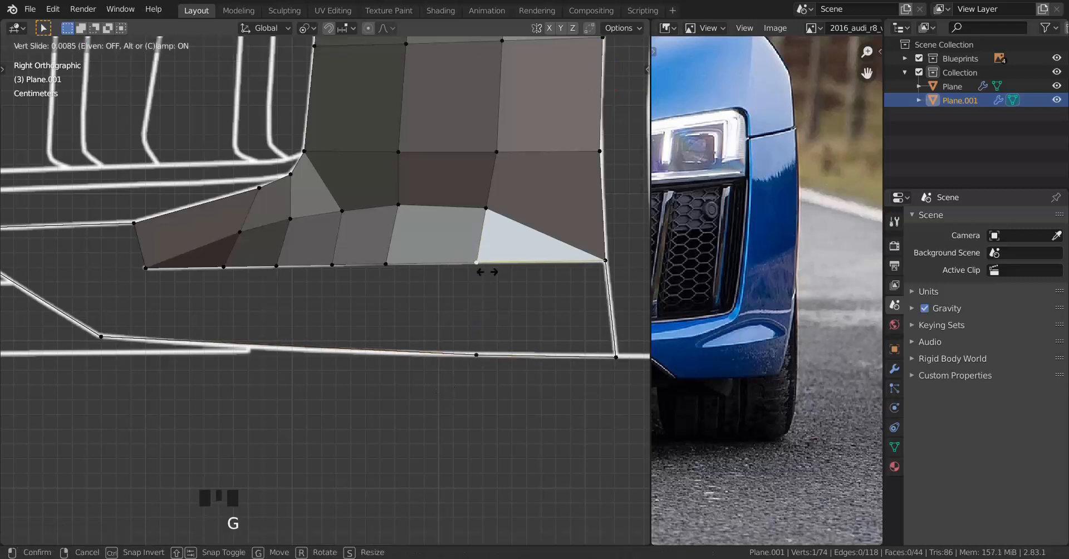
left_click(548, 271)
Insert another vertex in the front stretch of the bottom edge and move it about 0.055 m forward onto the blueprint line.
key("ctrl+r")
left_click(336, 356)
right_click(335, 357)
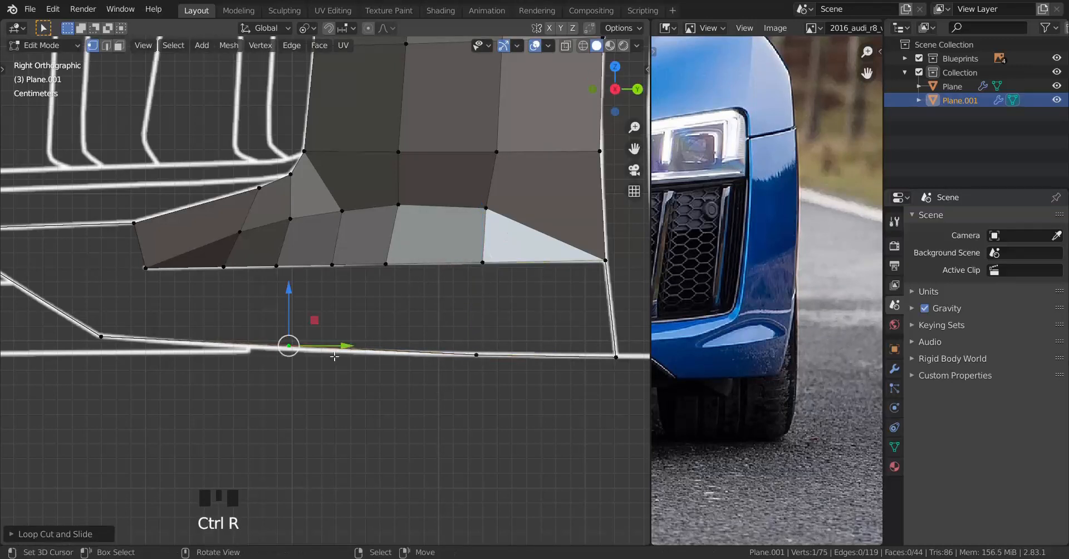
middle_click_drag(303, 357, 413, 357, "shift")
scroll(413, 356, "up", 2)
key("g")
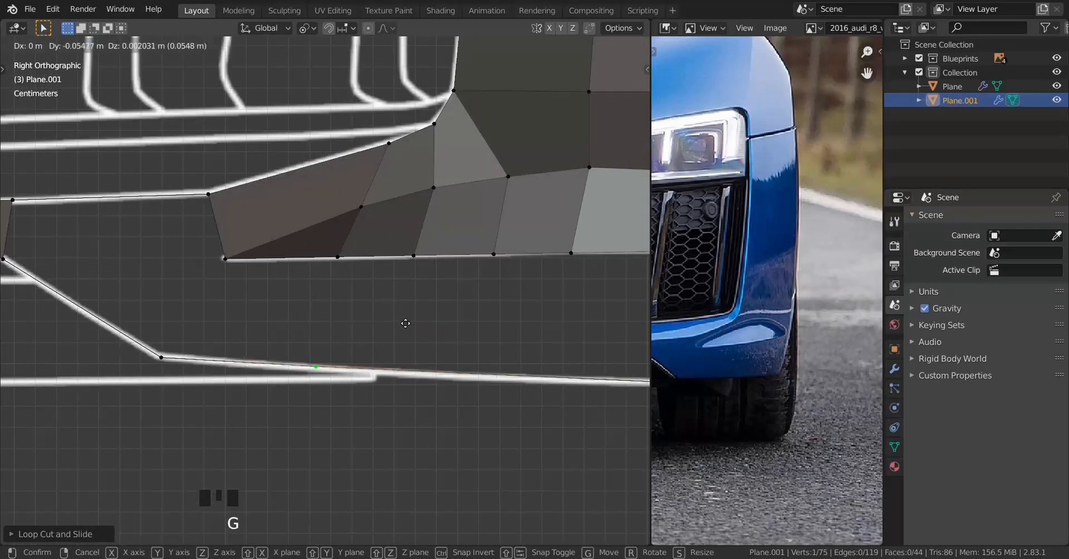
left_click(455, 338)
Insert three evenly spaced vertices in the middle stretch of the bottom edge and nudge them onto the blueprint line.
middle_click_drag(465, 335, 317, 329, "shift")
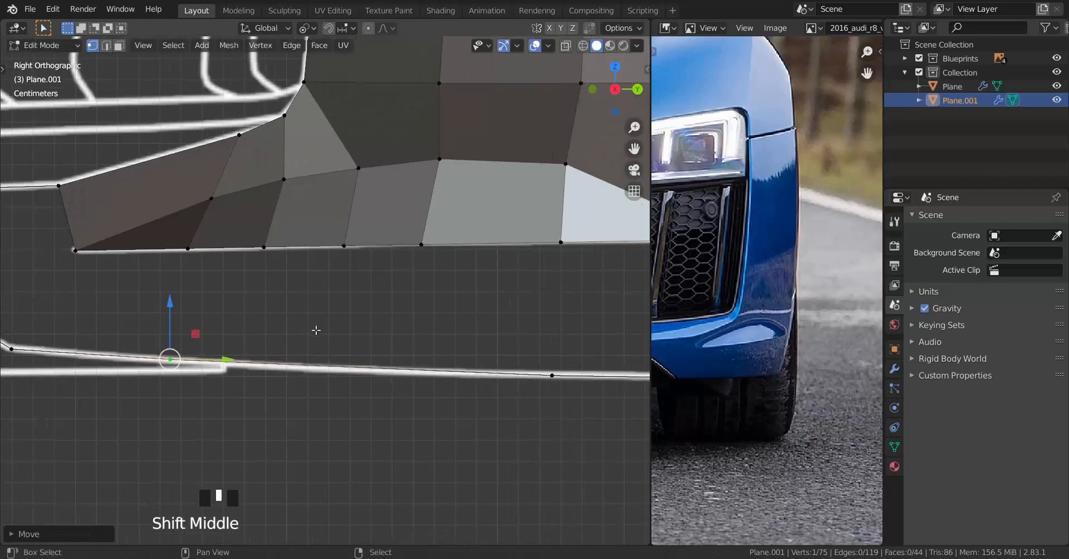
key("ctrl+r")
left_click(341, 367)
right_click(341, 367)
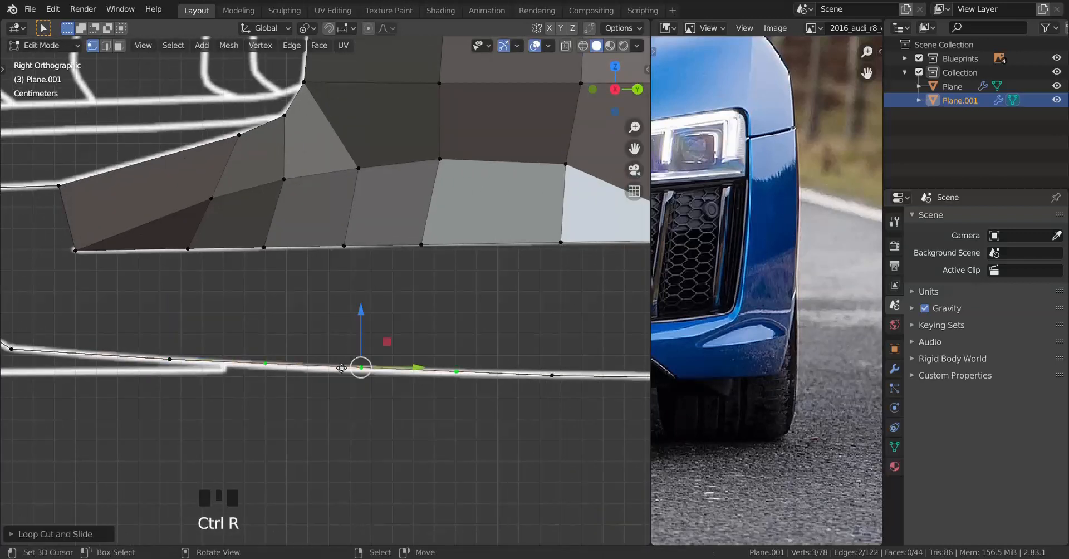
key("g")
left_click(340, 369)
scroll(426, 352, "down", 1)
middle_click_drag(426, 351, 341, 352, "shift")
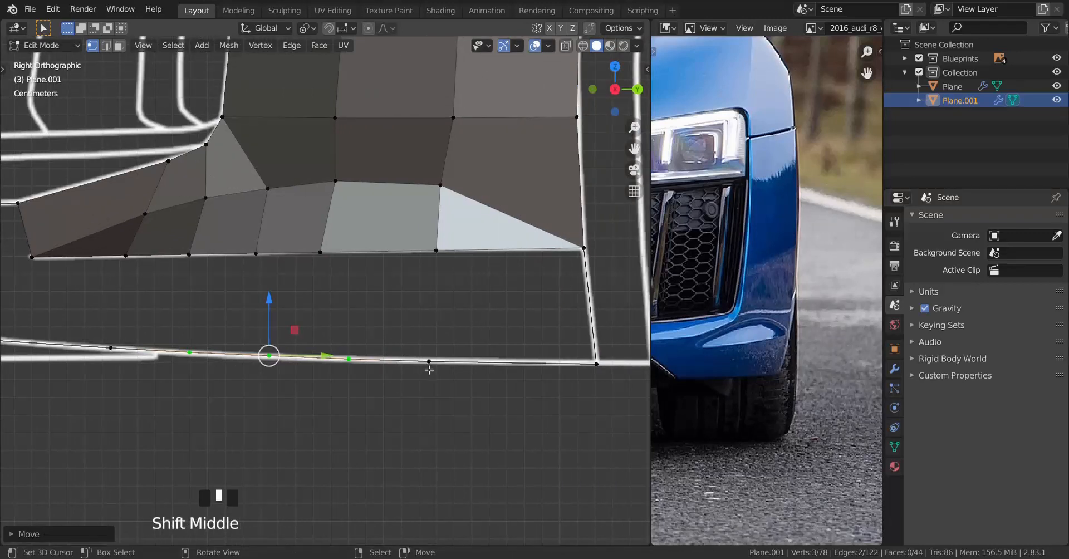
Fill a quad face at the rear corner between the strip's lower edge and the bumper's bottom edge.
right_click(429, 362)
right_click(604, 245, "shift")
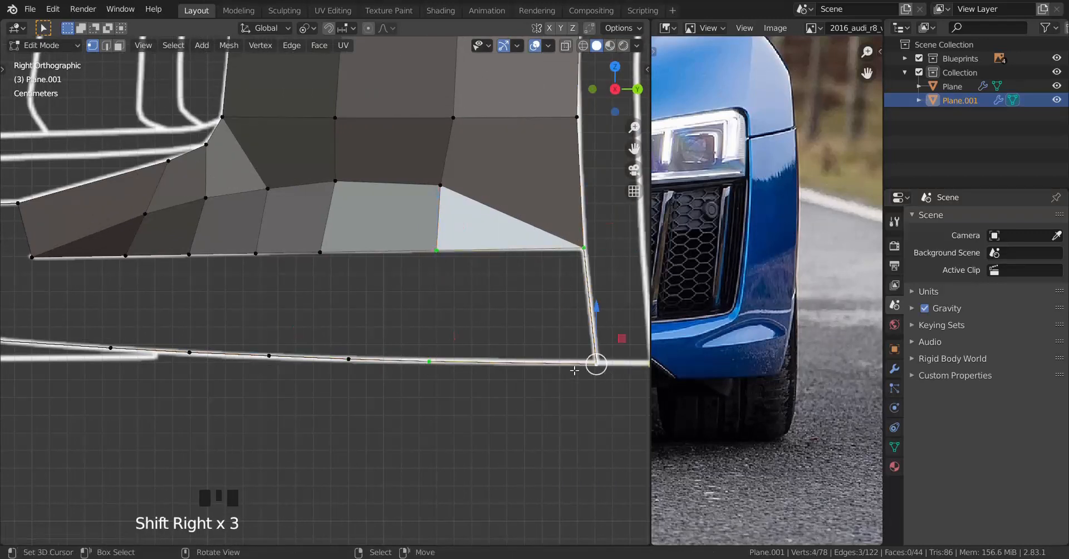
key("f")
From the new face's front edge, fill the five remaining faces between the strip and the bottom edge up to the strip's tip.
right_click(436, 252)
middle_click_drag(354, 366, 448, 365, "shift")
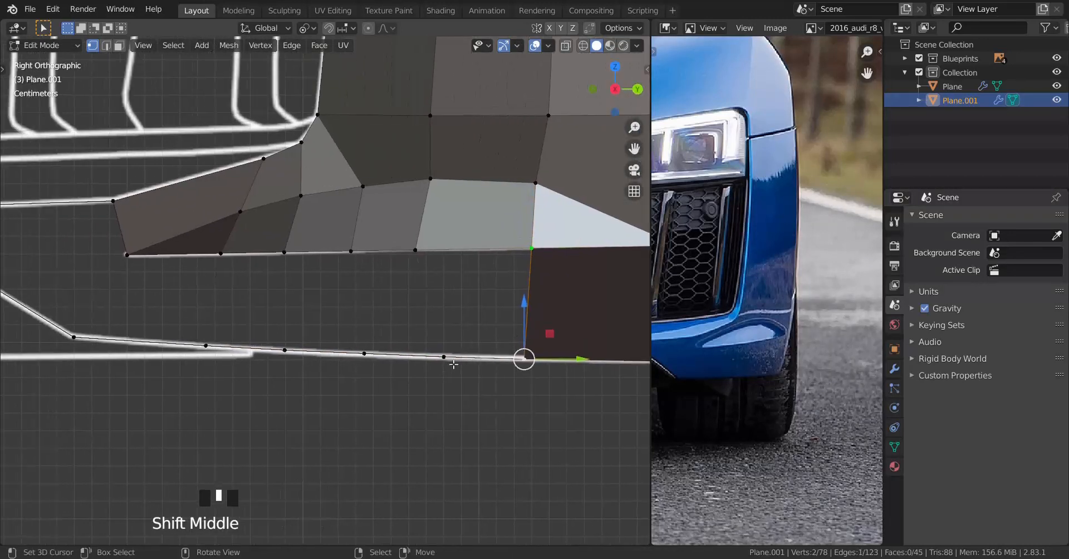
key("f")
key("f")
key("f")
key("f")
key("f")
key("f")
key("f")
In front view wireframe, move the two outermost inner vertices of the bottom edge outward along the blueprint line.
scroll(234, 364, "down", 2)
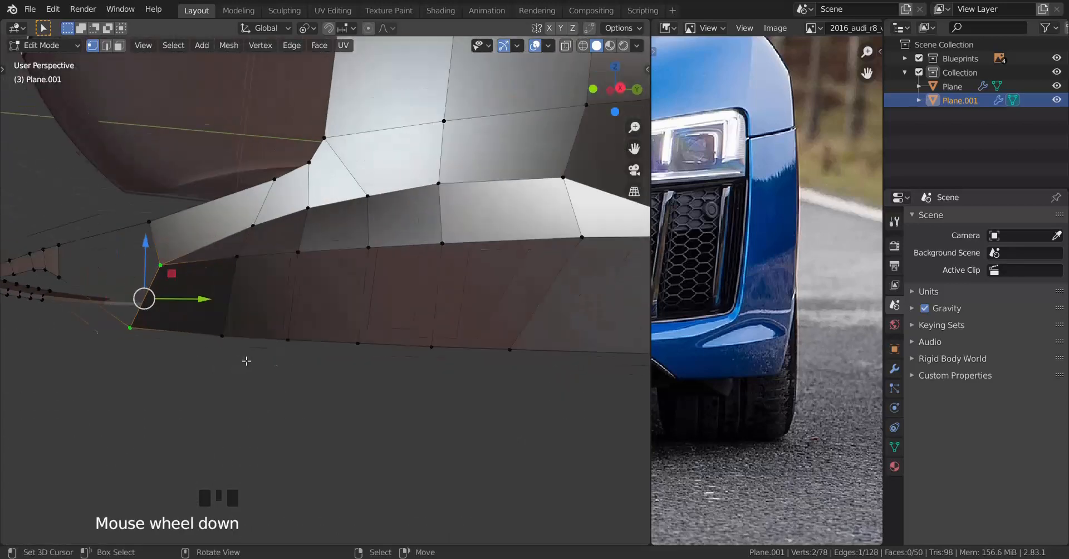
middle_click_drag(245, 361, 459, 354)
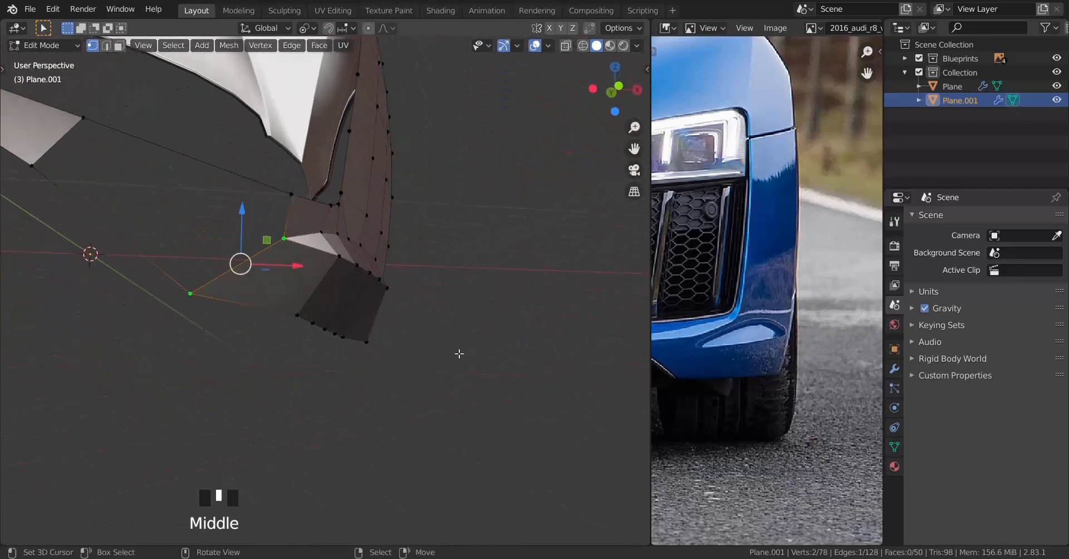
key("KP_1")
scroll(418, 371, "up", 5)
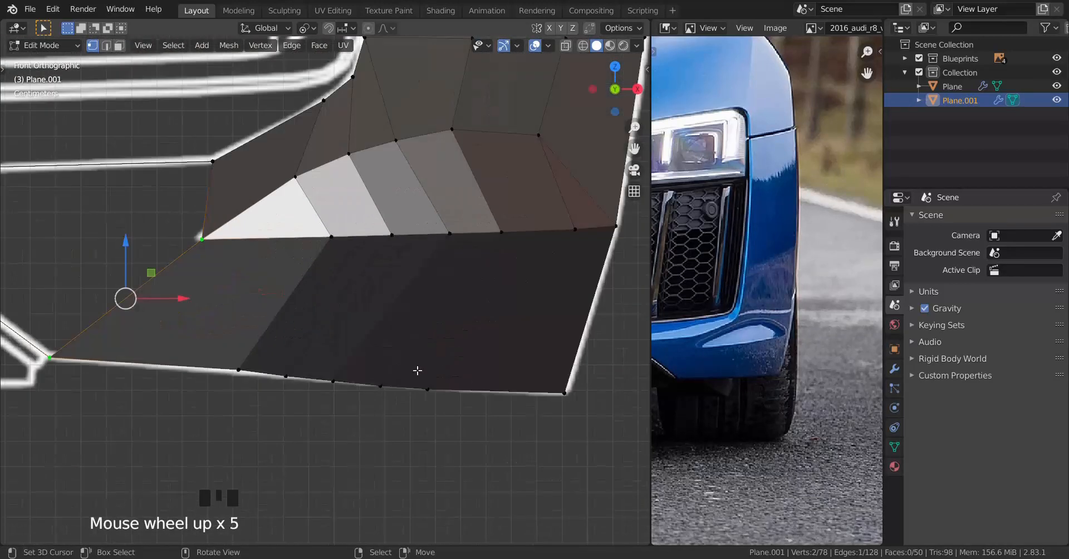
right_click(433, 404)
key("z")
left_click_drag(492, 391, 583, 357)
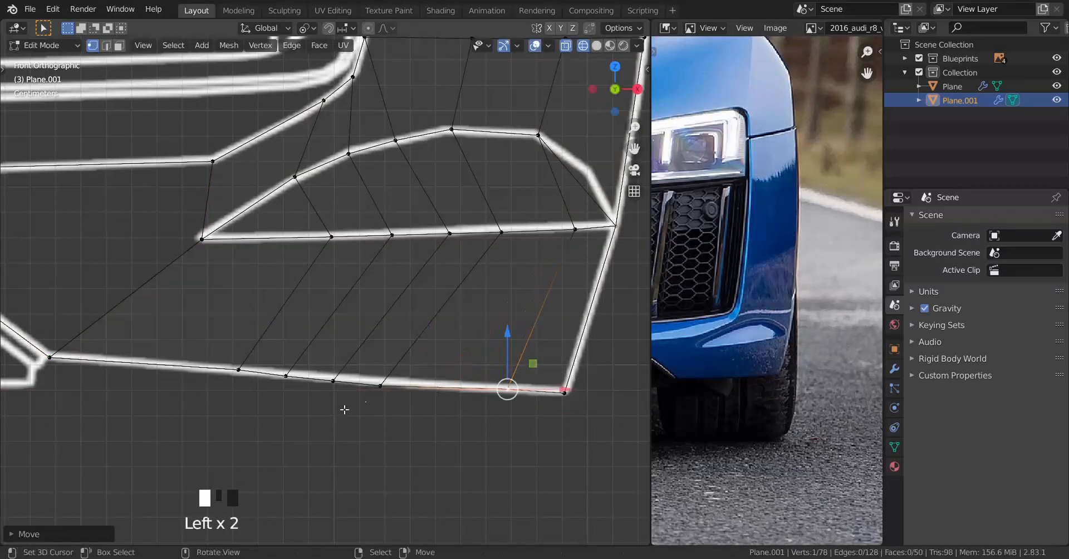
right_click(381, 393)
left_click_drag(445, 387, 525, 372)
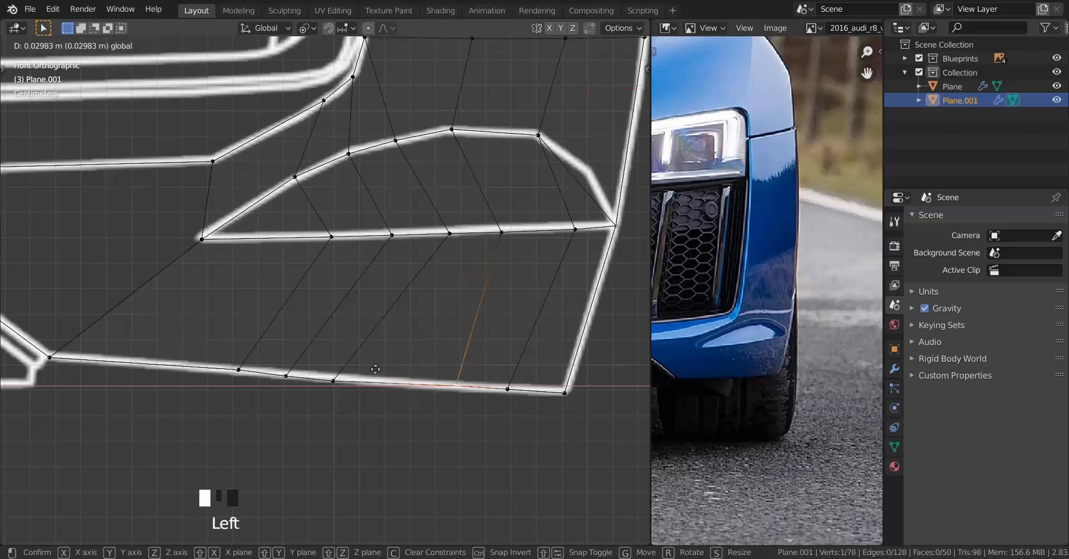
Move the next two bottom-edge vertices outward along the blueprint line to spread the face edges.
right_click(333, 381)
left_click_drag(396, 382, 457, 379)
right_click(286, 377)
left_click_drag(350, 377, 401, 372)
Return to shaded view, adjust a bottom-edge vertex in perspective, and check the lower bumper in object mode from the front.
key("z")
middle_click_drag(601, 365, 434, 384)
left_click_drag(275, 338, 316, 358)
mouse_move(319, 358)
middle_mouse_down()
mouse_move(386, 372)
mouse_move(319, 361)
middle_mouse_up()
key("Tab")
scroll(351, 416, "up", 2)
key("KP_1")
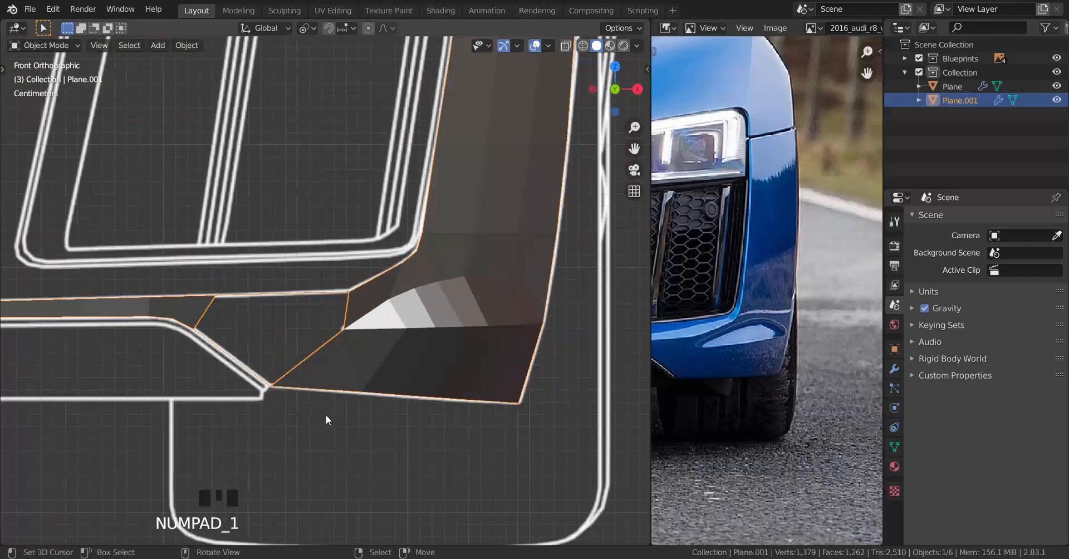
Connect the strip's tip vertex to the end vertex of the centre lip's lower edge with a new edge across the gap.
key("Tab")
scroll(334, 417, "up", 1)
middle_click_drag(335, 417, 382, 353, "shift")
scroll(337, 294, "down", 1)
scroll(332, 298, "up", 1)
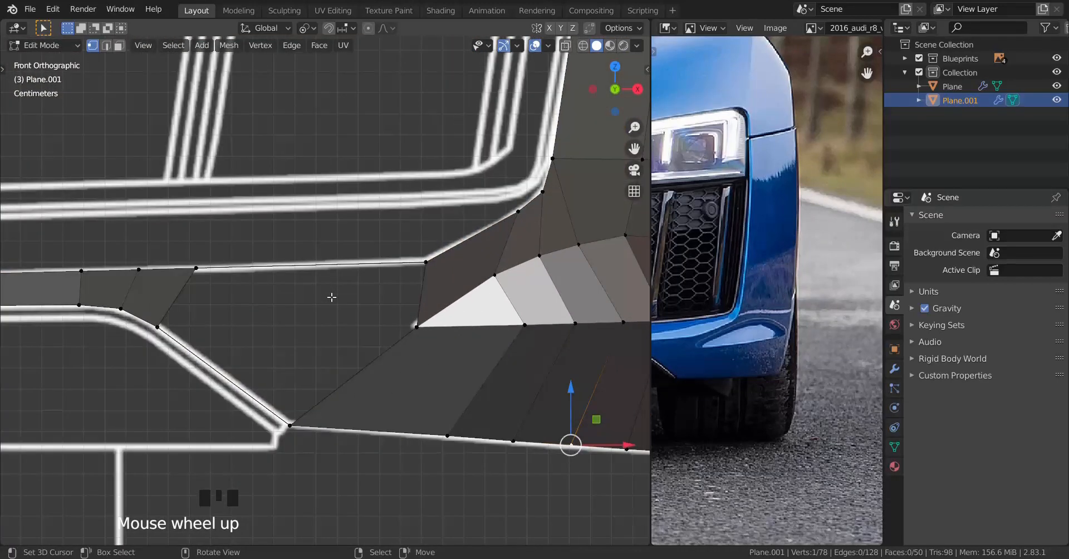
scroll(333, 299, "up", 1)
right_click(430, 337)
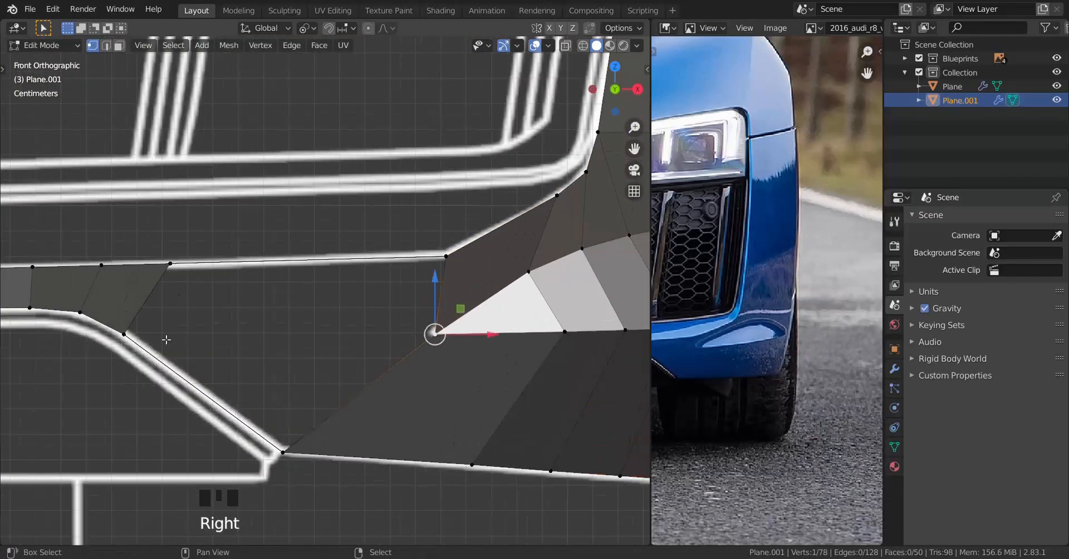
right_click(129, 335, "shift")
middle_click_drag(251, 343, 227, 328, "shift")
scroll(283, 330, "up", 1)
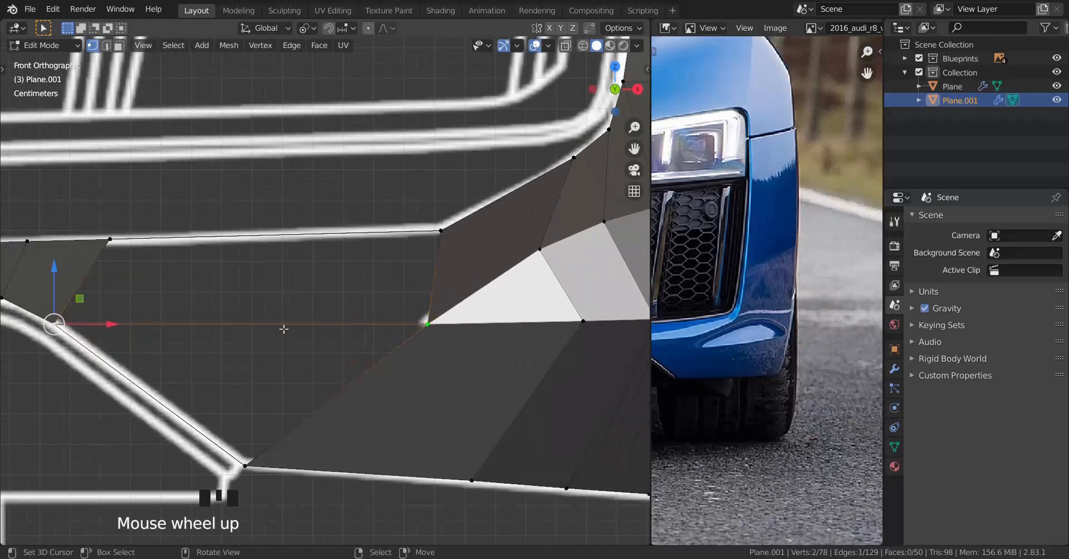
scroll(342, 333, "down", 2)
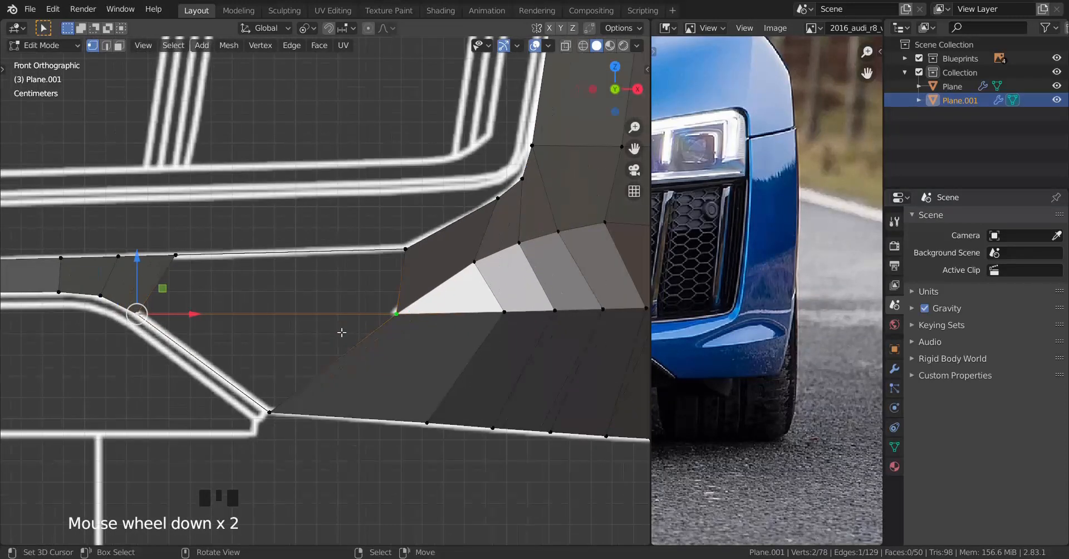
Slide the three vertices nearest the bottom edge's inner corner slightly outward along the edge.
middle_click_drag(342, 333, 210, 301, "shift")
right_click(302, 397)
key("g")
key("g")
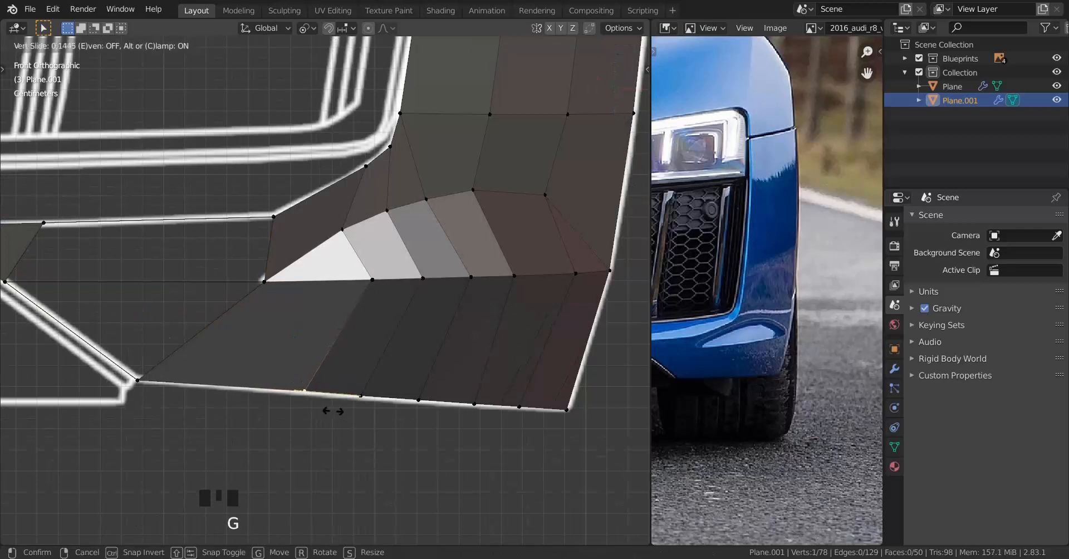
left_click(341, 412)
right_click(354, 411)
key("g")
key("g")
left_click(370, 409)
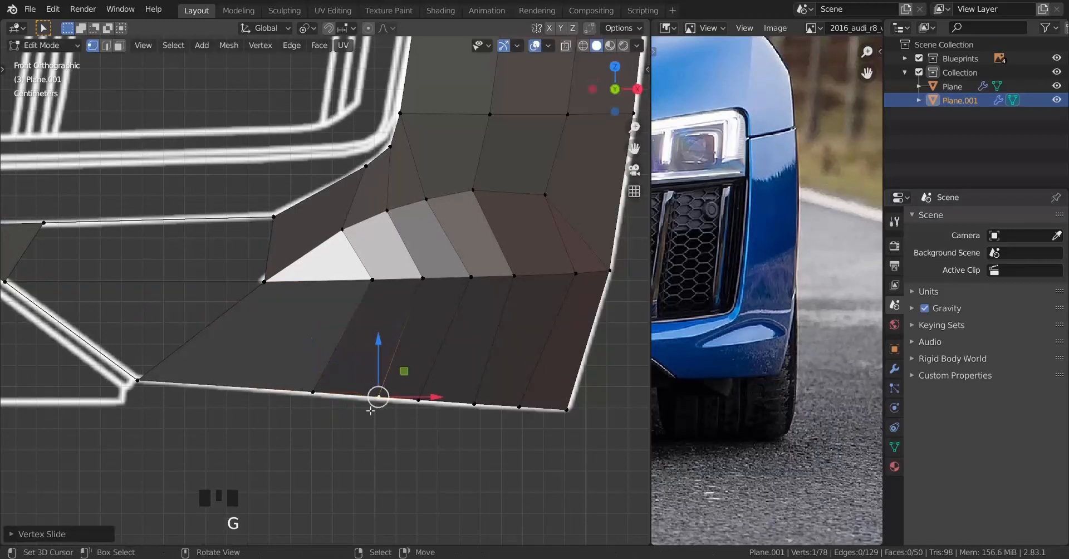
right_click(429, 417)
key("g")
key("g")
left_click(448, 413)
Select the bottom-edge vertices from the innermost one to the outer corner and even them out with LoopTools Space.
right_click(313, 392)
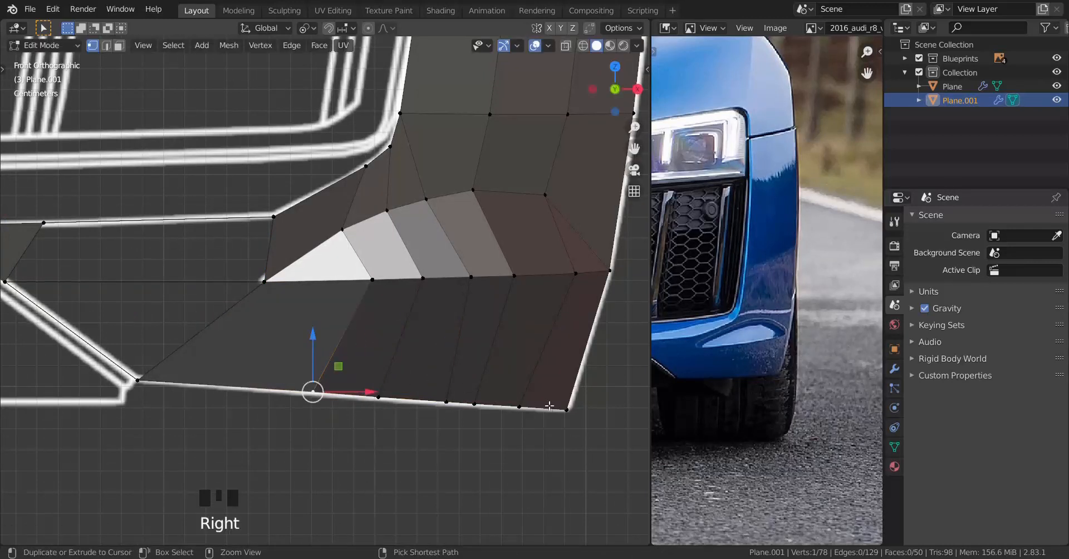
right_click(567, 410, "ctrl")
key("w")
mouse_move(586, 183)
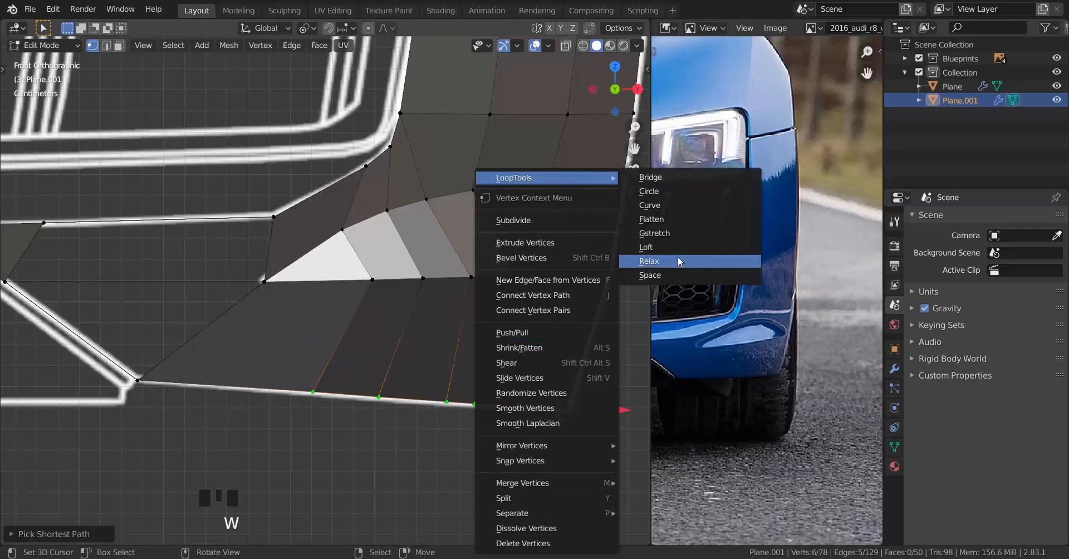
left_click(680, 276)
Knife-cut the innermost lower face from the strip's tip down to the bottom edge.
middle_click_drag(358, 340, 299, 323, "shift")
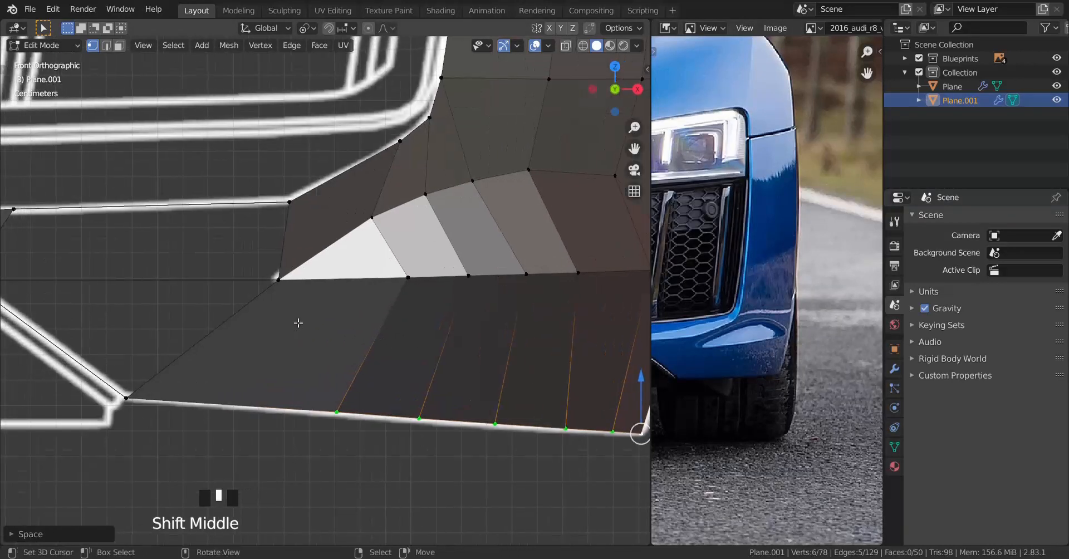
key("k")
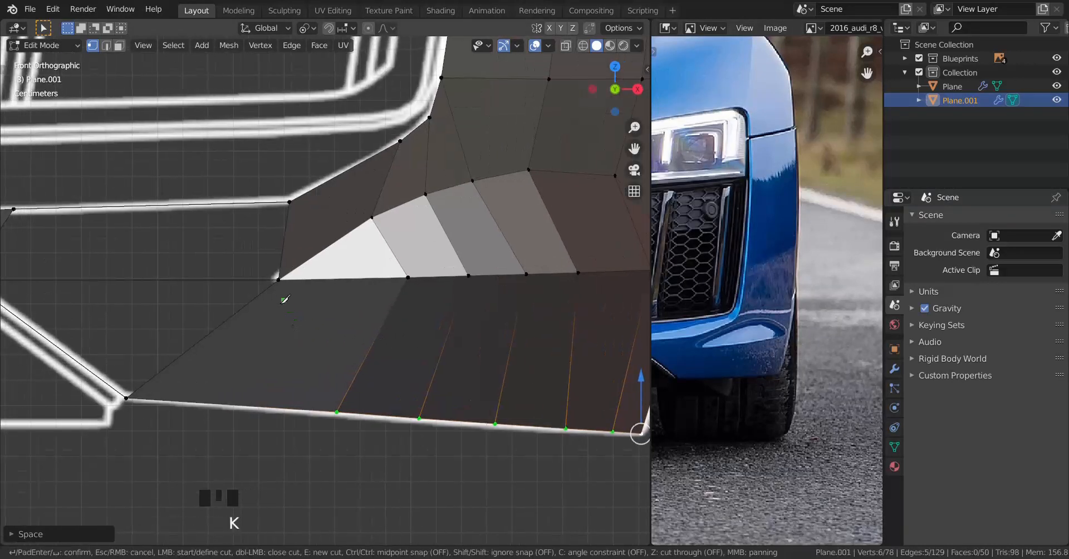
left_click(257, 409)
key("Return")
Delete the triangular face between the strip's tip, the bottom edge's inner corner and the new cut.
middle_click_drag(223, 385, 251, 381, "shift")
right_click(165, 397)
right_click(283, 403, "shift")
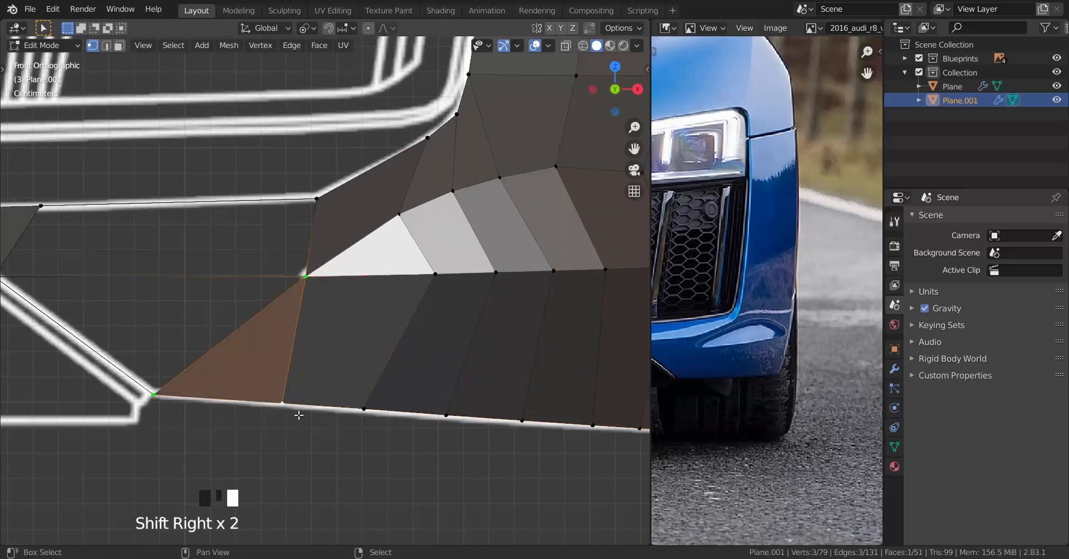
key("x")
key("ctrl+z")
key("x")
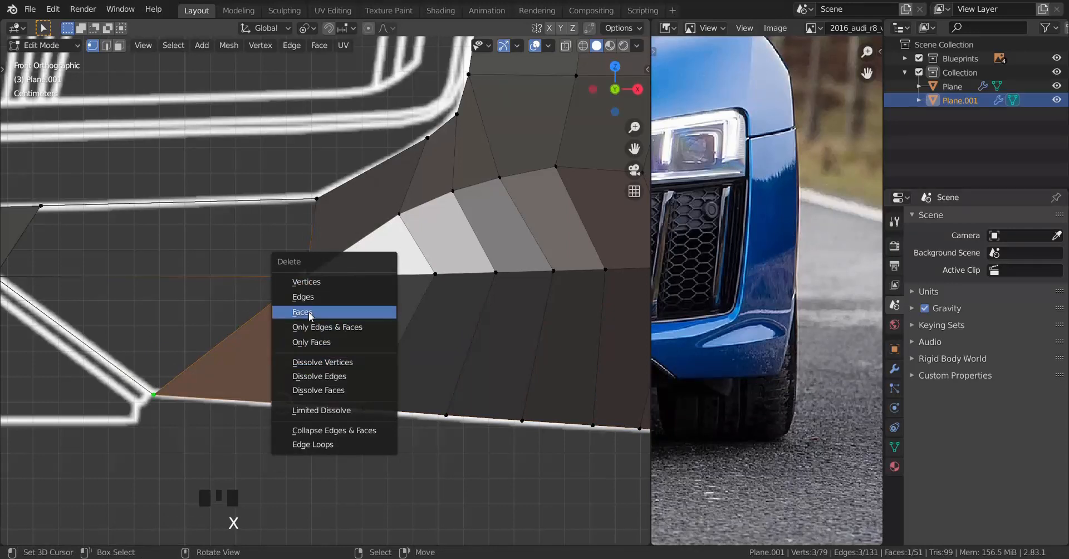
left_click(311, 316)
Join the bottom edge's inner corner vertex to the bottom vertex of the knife cut with an edge.
middle_click_drag(310, 316, 315, 365, "shift")
right_click(322, 442, "shift")
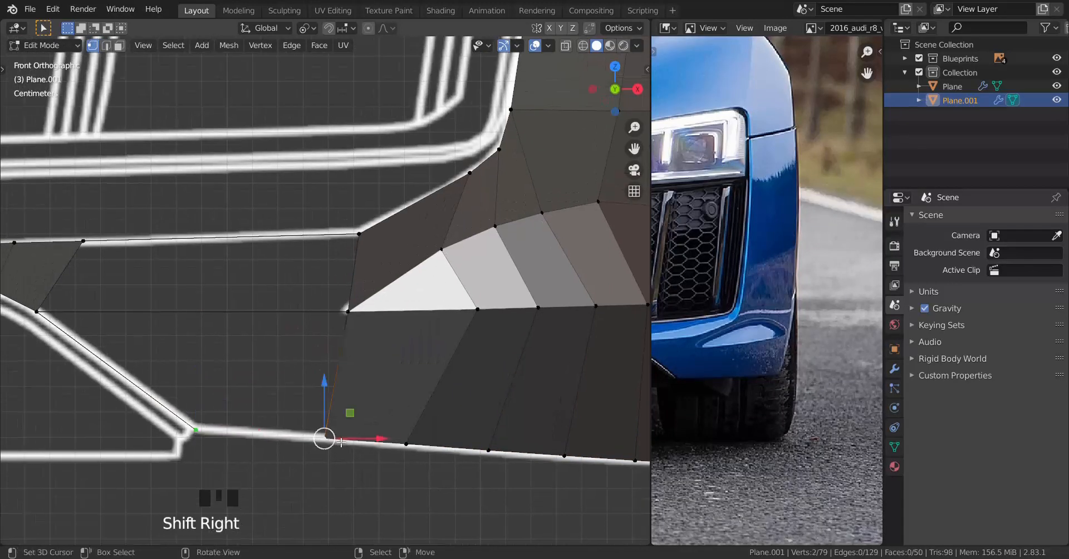
middle_click_drag(275, 396, 308, 403, "shift")
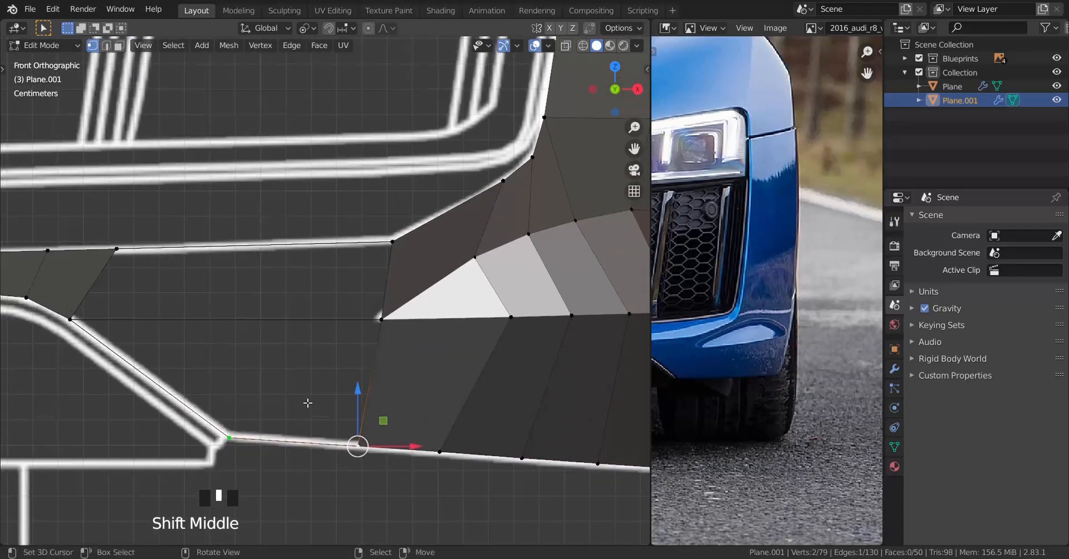
Insert a midpoint vertex in each of the gap's three spanning edges: the upper edge, the middle connection and the short bottom edge.
key("ctrl+r")
left_click(264, 264)
key("ctrl+r")
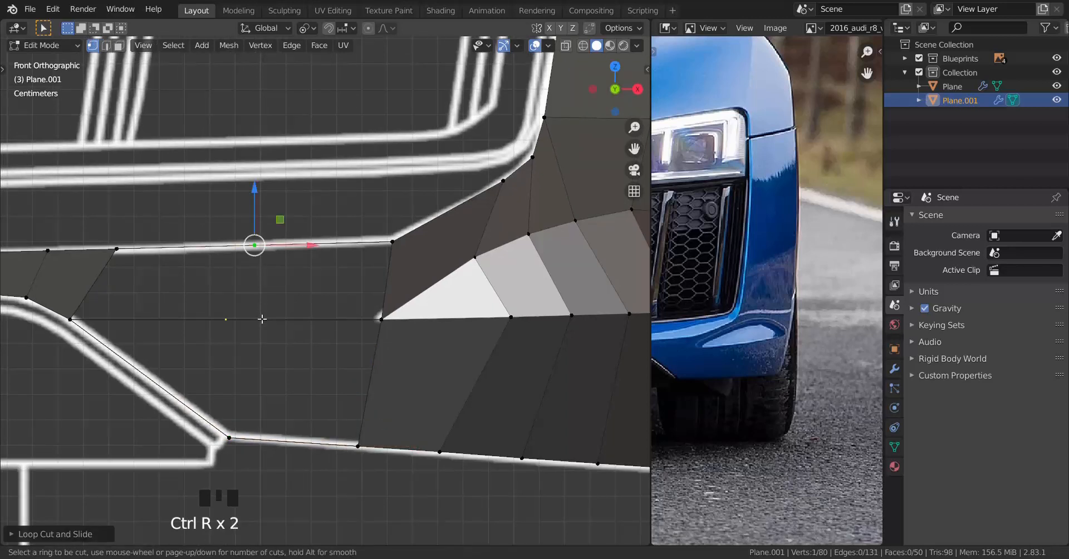
left_click(262, 319)
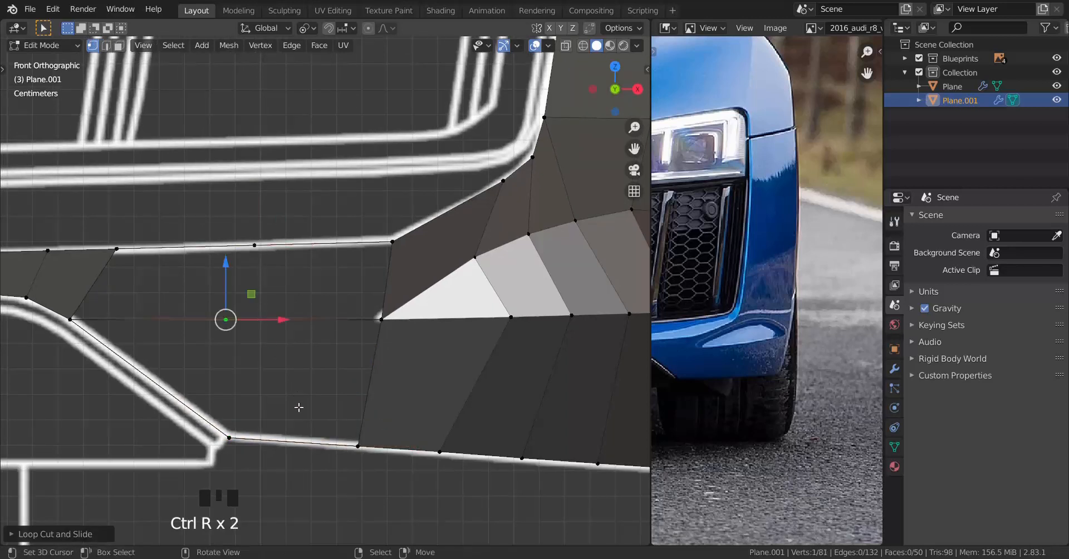
key("ctrl+r")
left_click(297, 443)
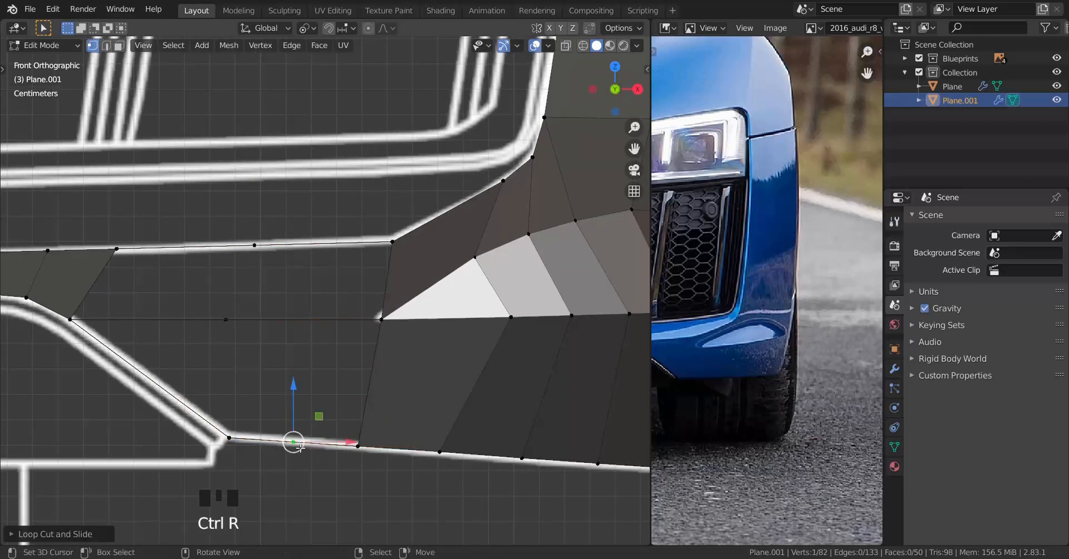
Move the upper and middle midpoint vertices of the gap along Y to follow the bumper outline in the top view.
key("KP_7")
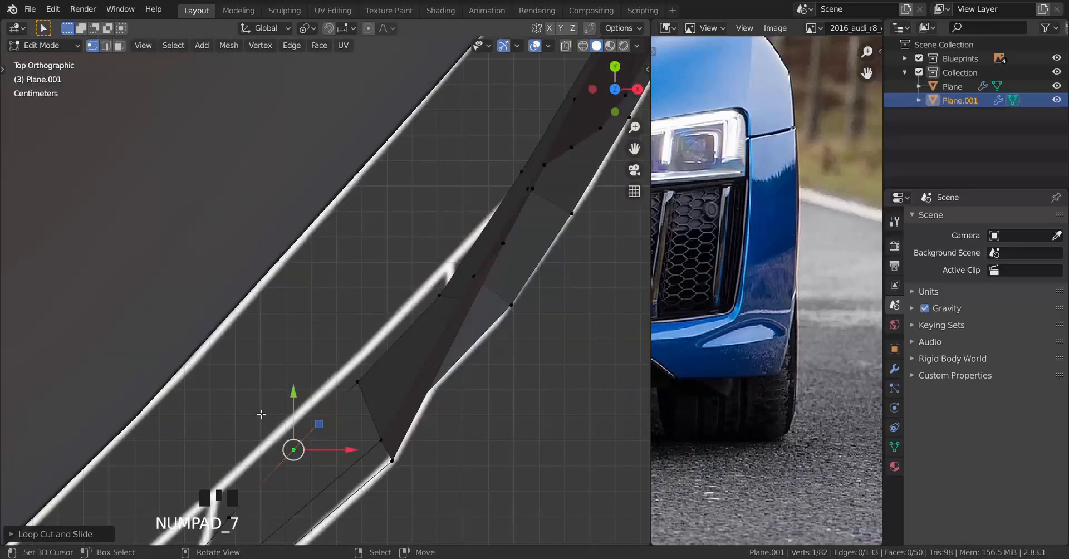
middle_click_drag(261, 415, 259, 287, "shift")
scroll(282, 362, "up", 2)
key("a")
right_click(285, 367)
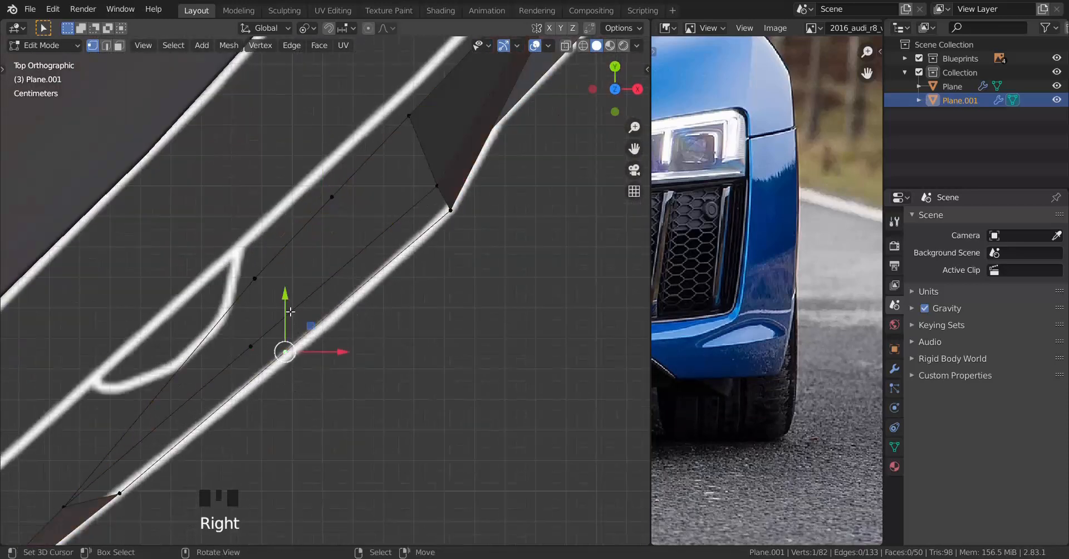
left_click_drag(287, 308, 309, 369)
right_click(248, 343)
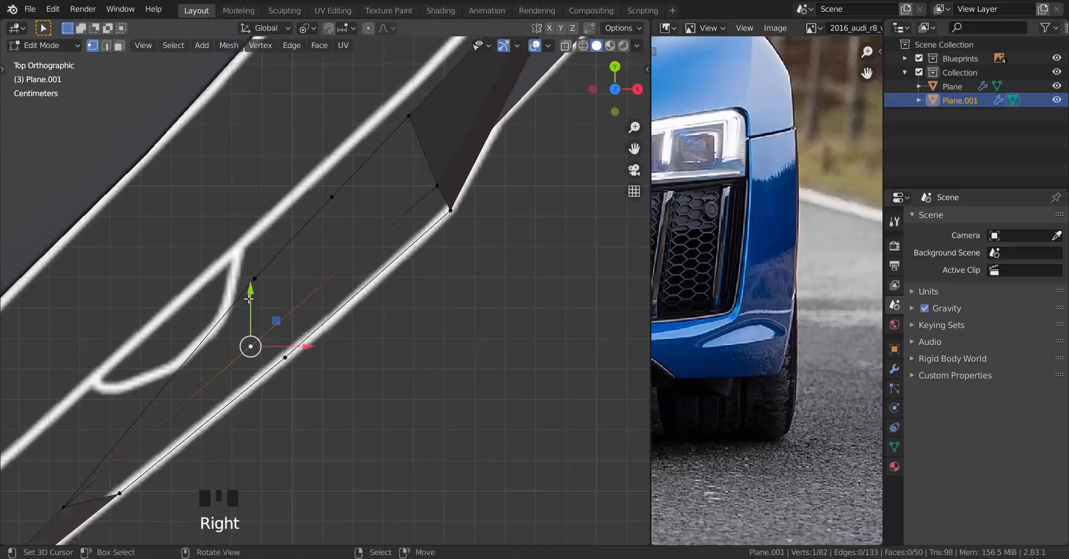
left_click_drag(249, 299, 259, 322)
scroll(259, 322, "down", 3)
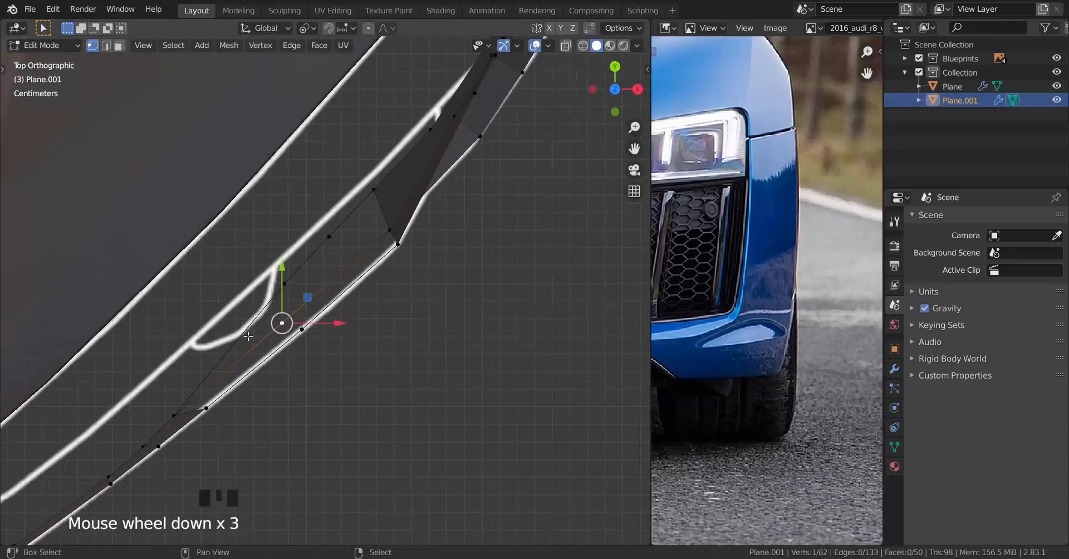
middle_click_drag(279, 320, 321, 253, "shift")
scroll(414, 165, "up", 1)
scroll(415, 166, "down", 1)
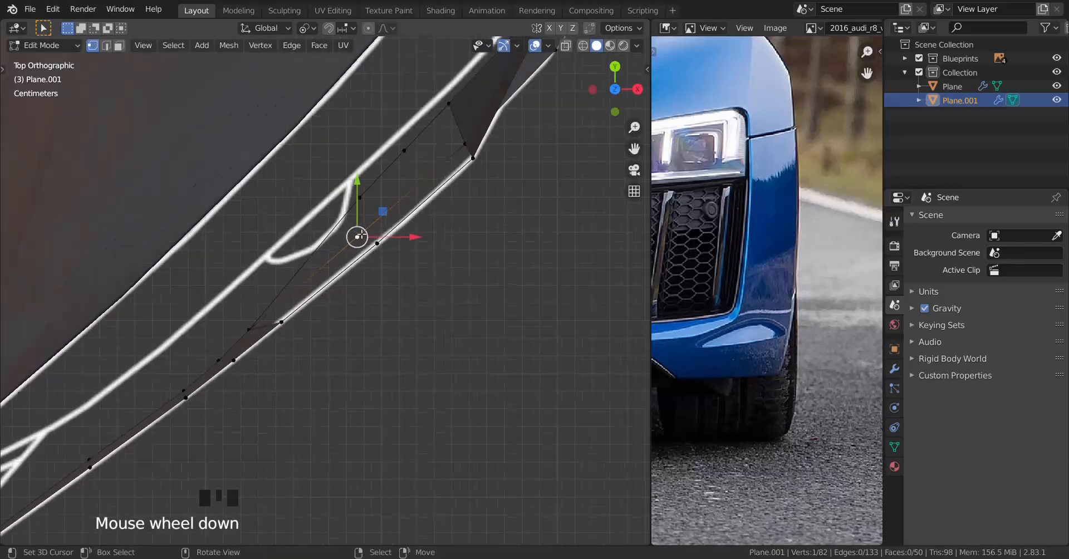
Fill the gap's upper row with two faces between the upper edge and the middle connection.
middle_click_drag(415, 165, 308, 144)
key("z")
middle_click_drag(475, 225, 432, 210)
right_click(286, 302)
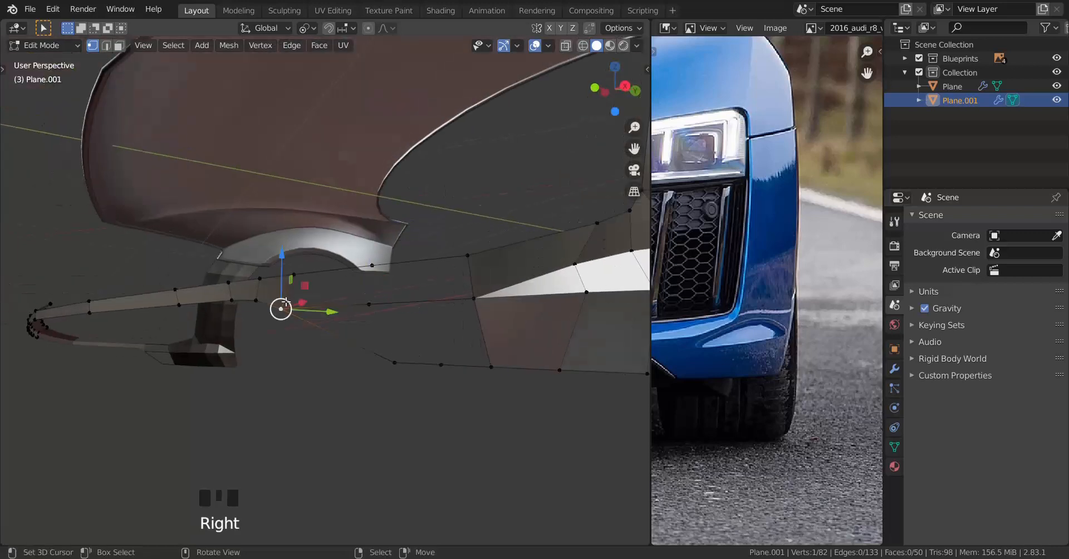
right_click(380, 265, "shift")
right_click(372, 266)
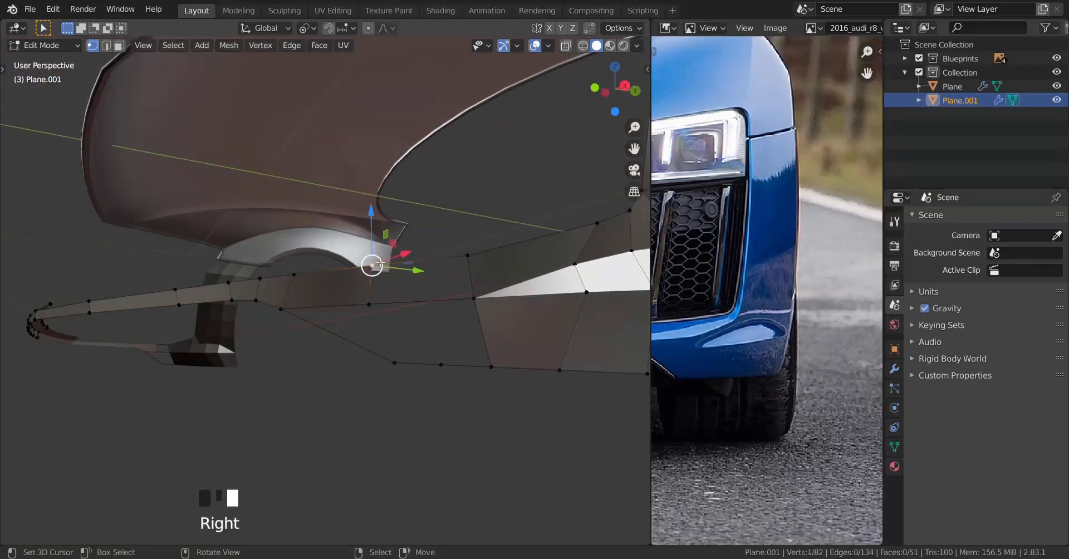
right_click(370, 304, "shift")
middle_click_drag(370, 304, 396, 299)
key("f")
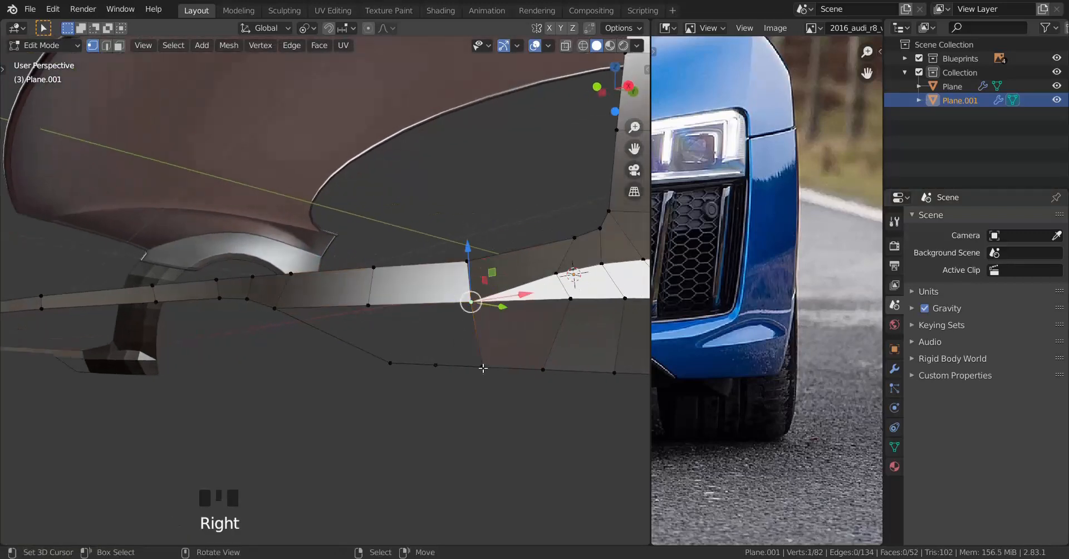
Fill the gap's lower row with two faces between the middle connection and the bottom edge.
right_click(483, 368, "shift")
key("f")
key("f")
middle_click_drag(480, 365, 334, 356)
Recalculate the normals of all bumper faces to point outward and return to editing in the front view.
key("a")
key("shift+n")
key("Tab")
key("KP_1")
key("Tab")
Extrude the centre lip's upper end vertex twice around the lower corner of the central grille outline.
scroll(195, 322, "up", 4)
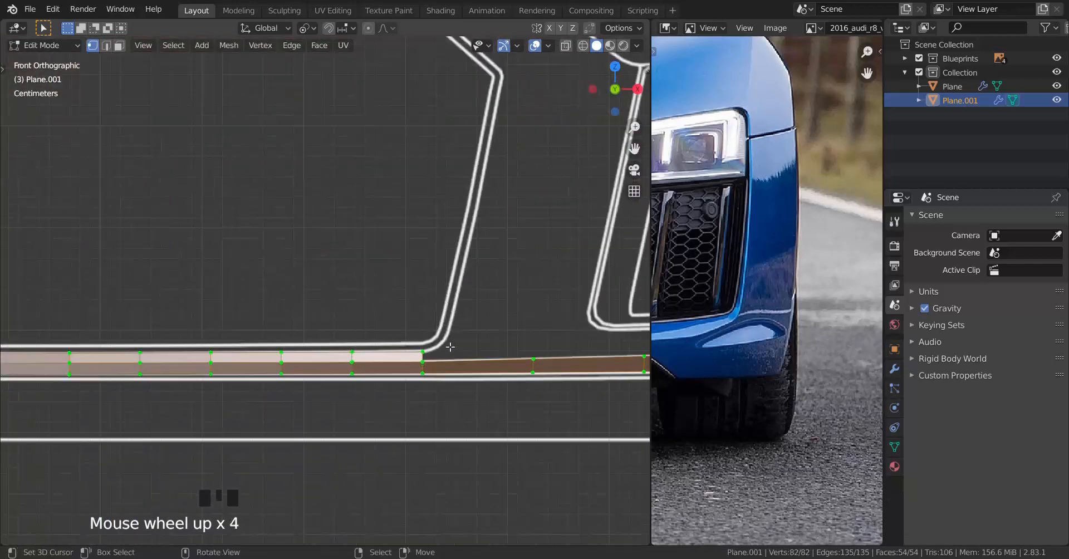
scroll(195, 322, "up", 2)
left_click(179, 349)
middle_click_drag(179, 350, 271, 374, "shift")
scroll(271, 374, "up", 3)
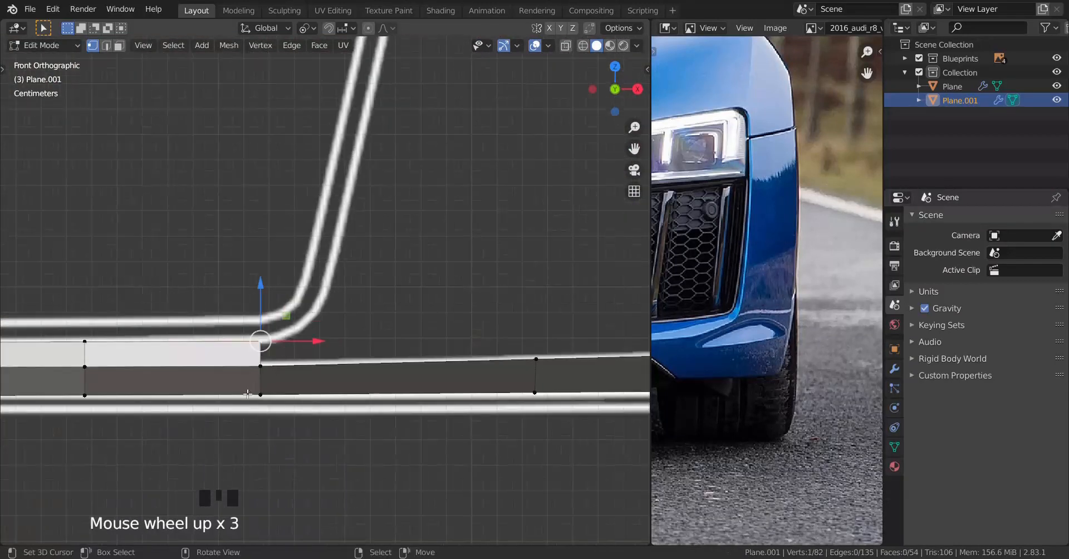
key("e")
left_click(324, 414)
key("e")
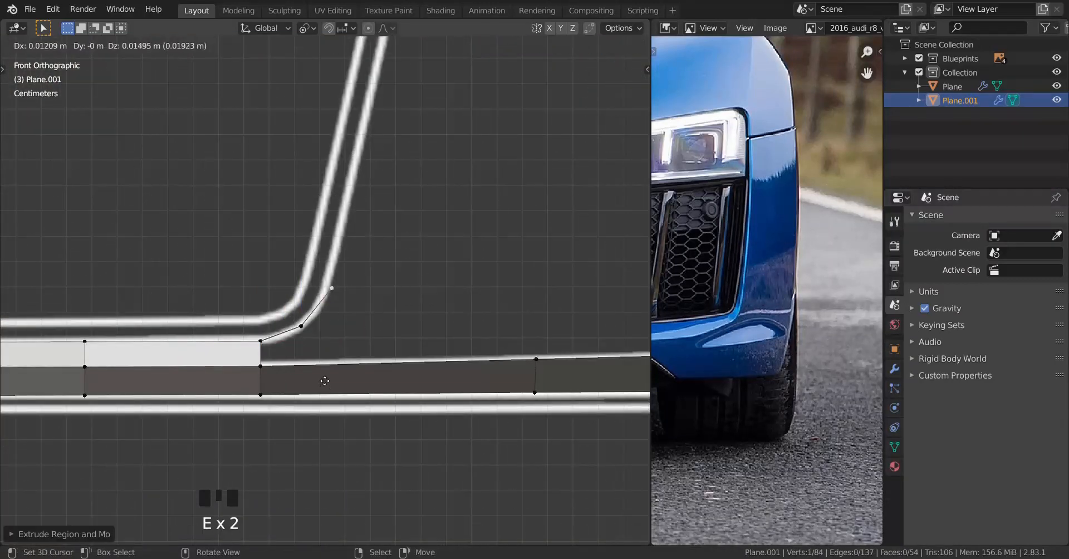
scroll(330, 371, "down", 2)
left_click(316, 390)
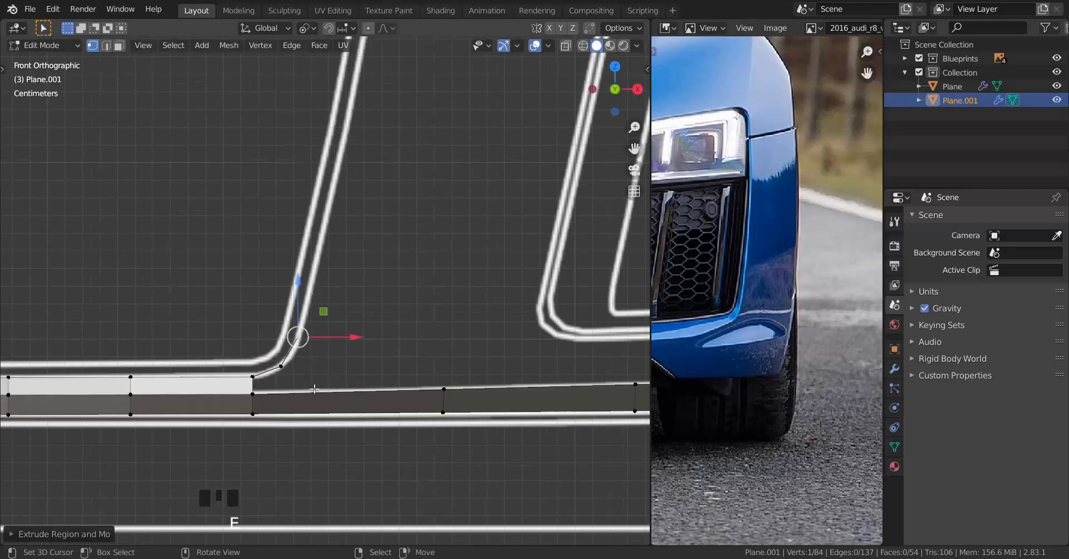
Reposition the last extruded vertex onto the grille outline just above its lower corner.
scroll(321, 358, "down", 3)
scroll(339, 315, "up", 4)
key("g")
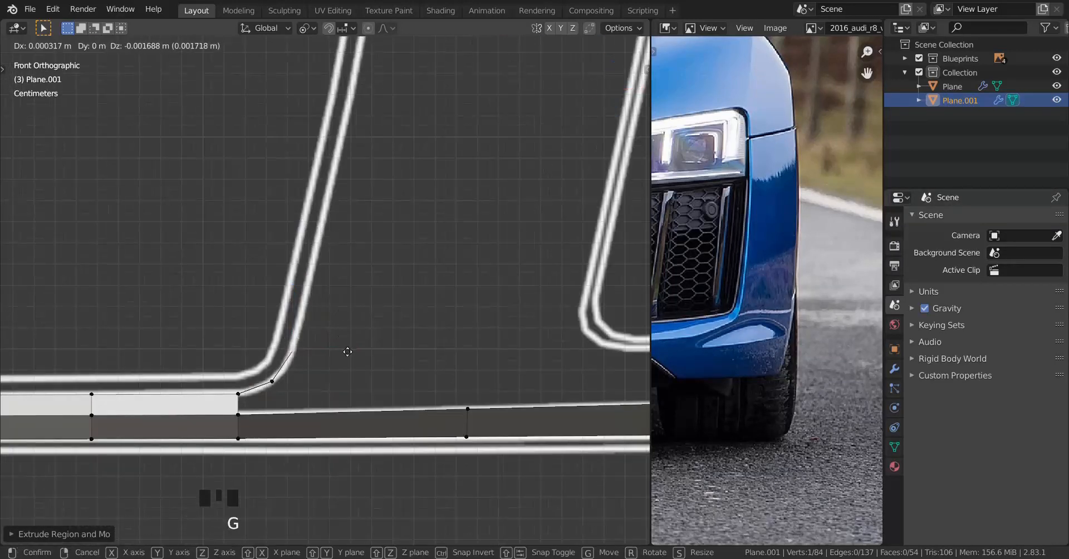
left_click(347, 352)
Extrude the vertex up the grille outline's side to its bend, and again diagonally up to the hood edge.
middle_click_drag(347, 351, 286, 490, "shift")
key("e")
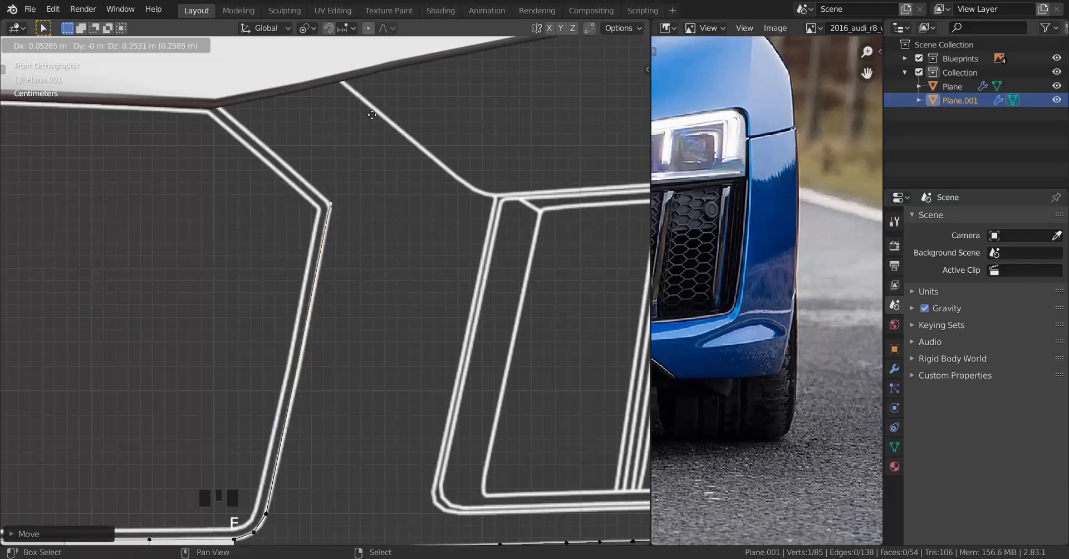
left_click(368, 134)
middle_click_drag(368, 134, 434, 249, "shift")
key("e")
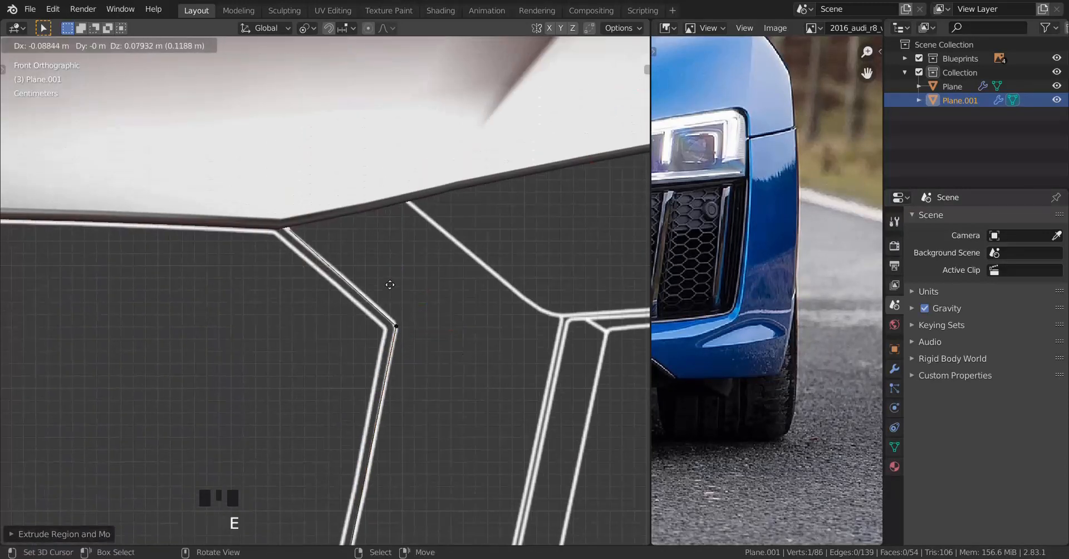
left_click(389, 284)
Fine-tune the grille outline's top vertex in wireframe shading so it meets the corner at the hood edge.
key("z")
middle_click_drag(239, 317, 271, 368, "shift")
scroll(334, 356, "up", 3)
key("g")
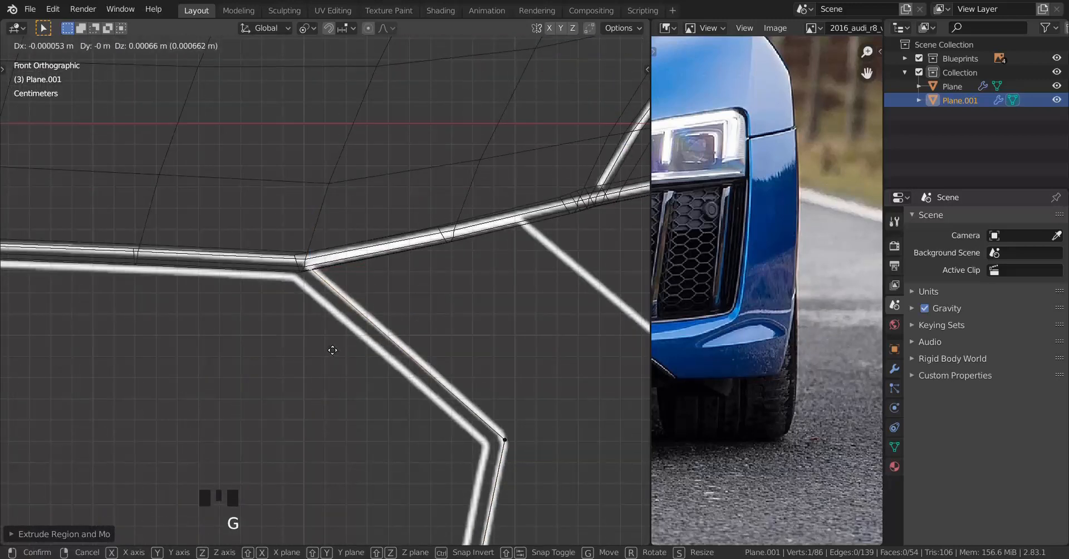
left_click(329, 347)
middle_click_drag(323, 342, 291, 300, "shift")
scroll(291, 301, "up", 3)
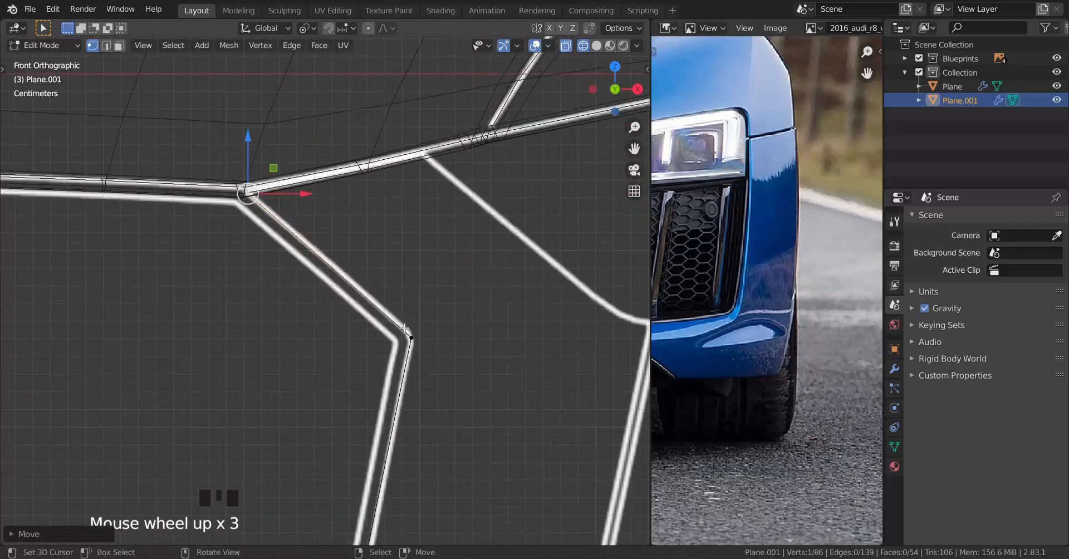
key("g")
left_click(412, 332)
Restore solid shading, leave editing of the bumper and hide the hood object.
key("KP_7")
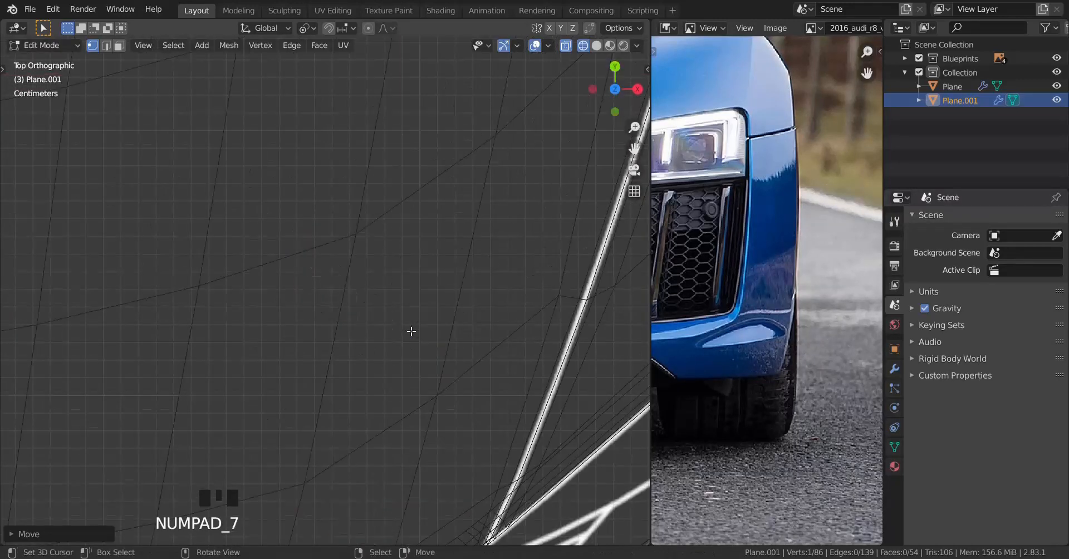
middle_click_drag(440, 383, 372, 234, "shift")
scroll(421, 297, "up", 2)
key("z")
key("Tab")
right_click(419, 223)
key("h")
scroll(402, 278, "up", 2)
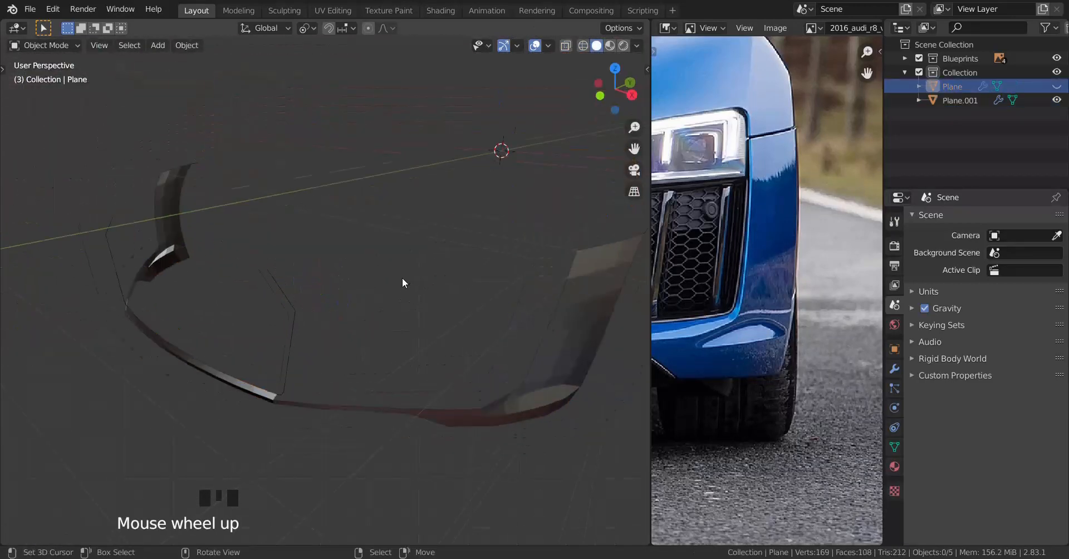
Reopen the bumper mesh for editing and move the grille outline's top vertex along Y onto the blueprint corner.
key("KP_7")
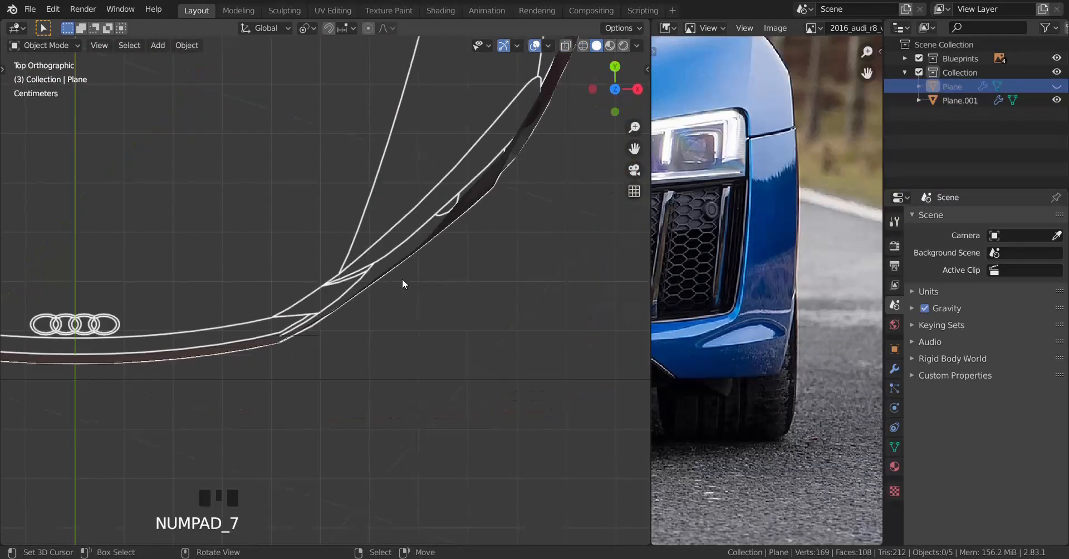
left_click(313, 339)
key("Tab")
scroll(313, 339, "up", 5)
middle_click_drag(313, 339, 123, 329)
key("KP_7")
scroll(119, 333, "up", 2)
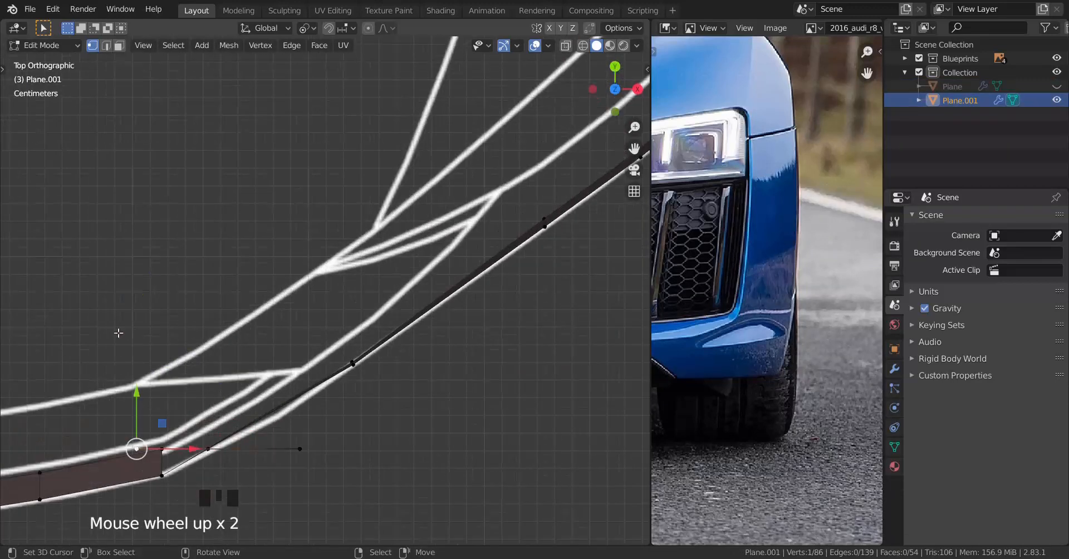
left_click_drag(137, 393, 170, 358)
key("KP_3")
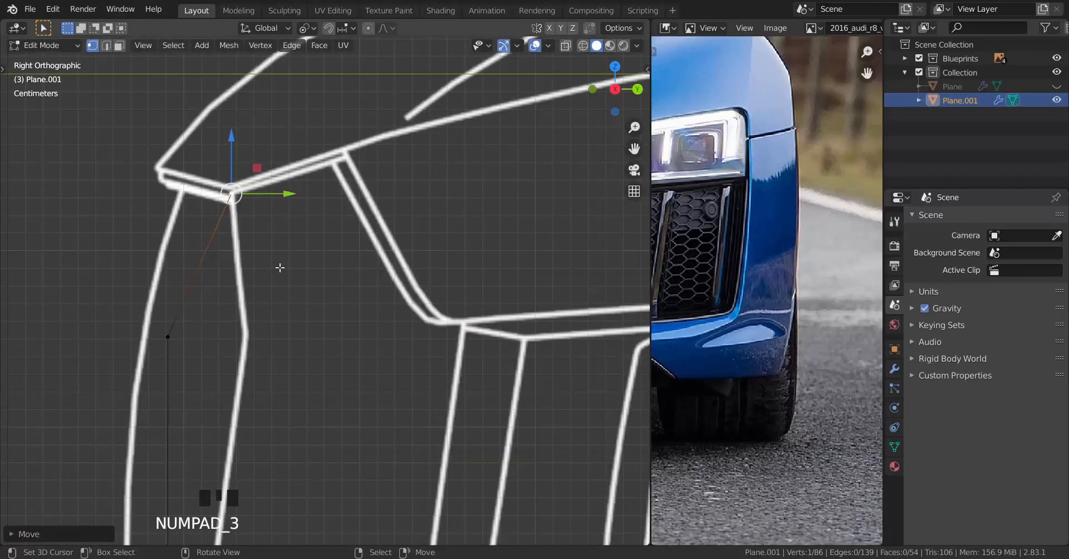
left_click(298, 204)
Move the grille outline's bend vertex along Y onto the matching line in the side blueprint.
right_click(168, 337)
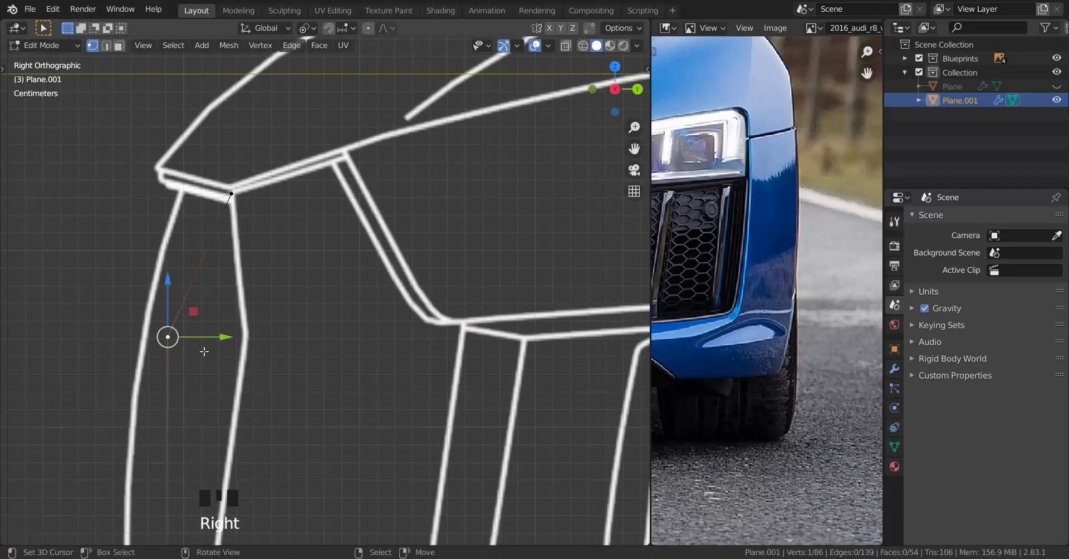
left_click_drag(239, 338, 272, 341)
left_click_drag(416, 320, 416, 319)
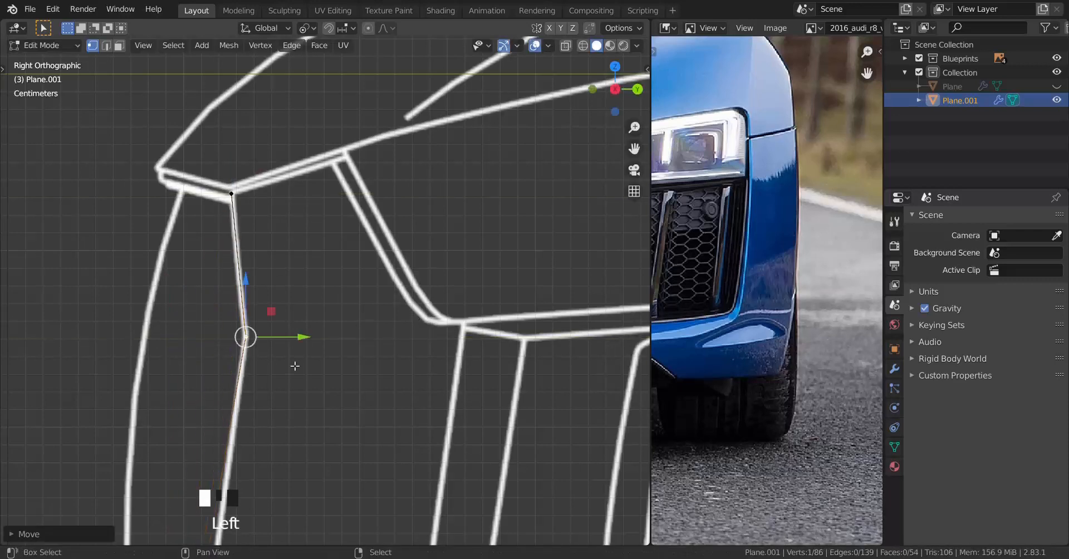
Align the two vertices at the grille outline's lower corner along Y with the curve in the side blueprint.
middle_click_drag(236, 538, 302, 279, "shift")
middle_click_drag(301, 537, 276, 475, "shift")
scroll(247, 459, "up", 3)
scroll(329, 388, "up", 2)
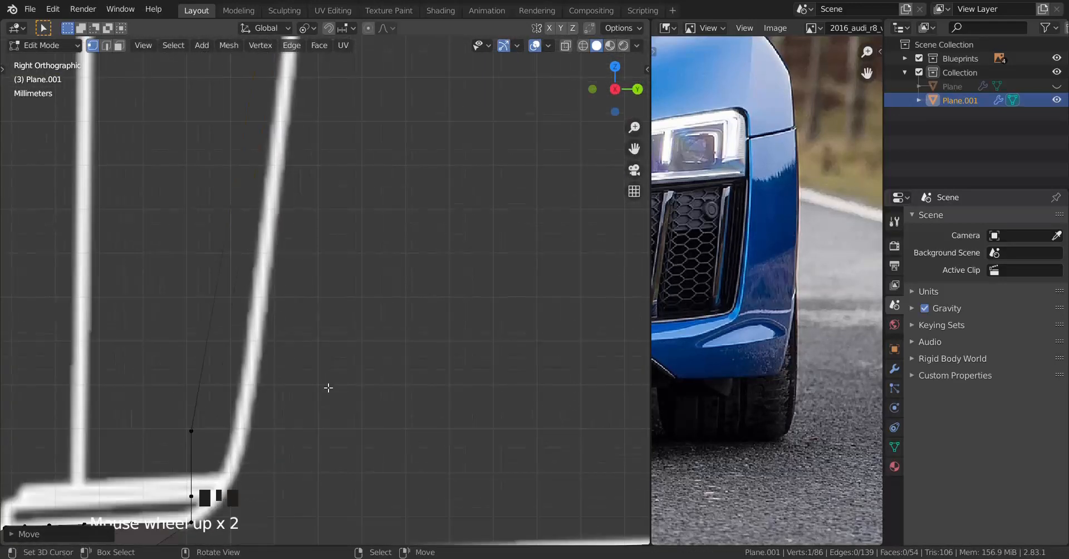
middle_click_drag(193, 434, 217, 344, "shift")
left_click(275, 342)
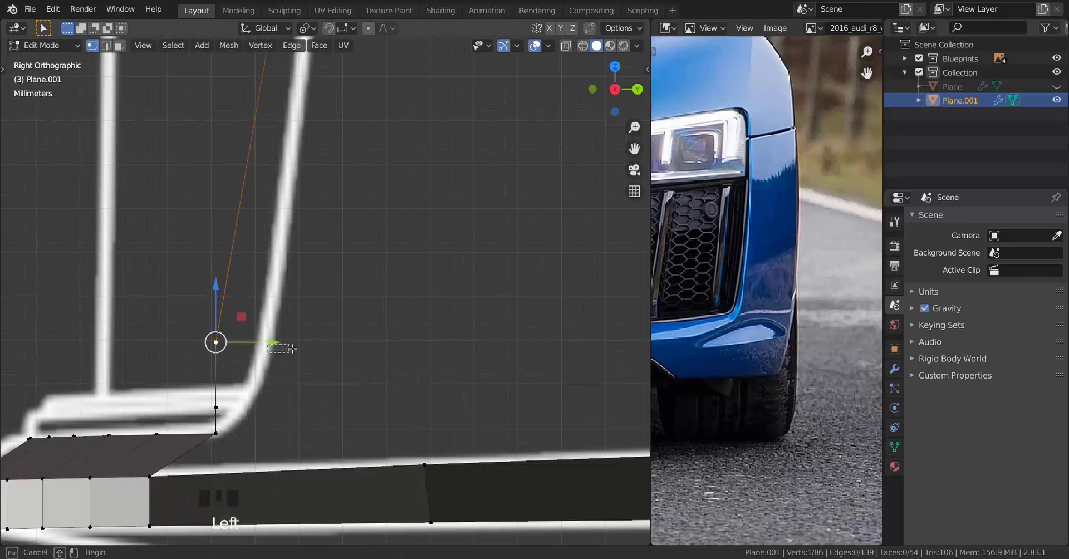
left_click_drag(275, 342, 350, 331)
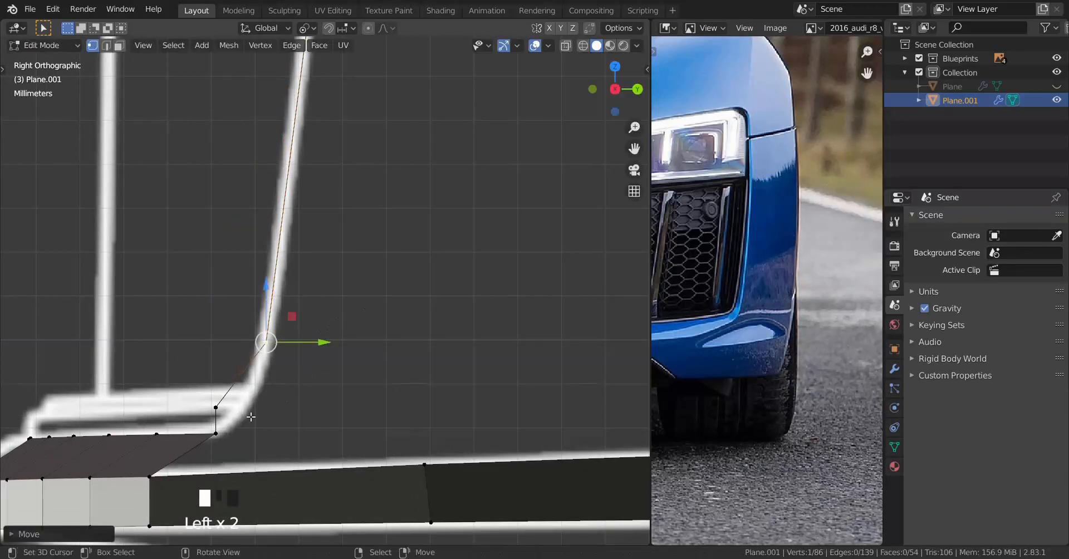
right_click(216, 413)
left_click_drag(269, 407, 307, 400)
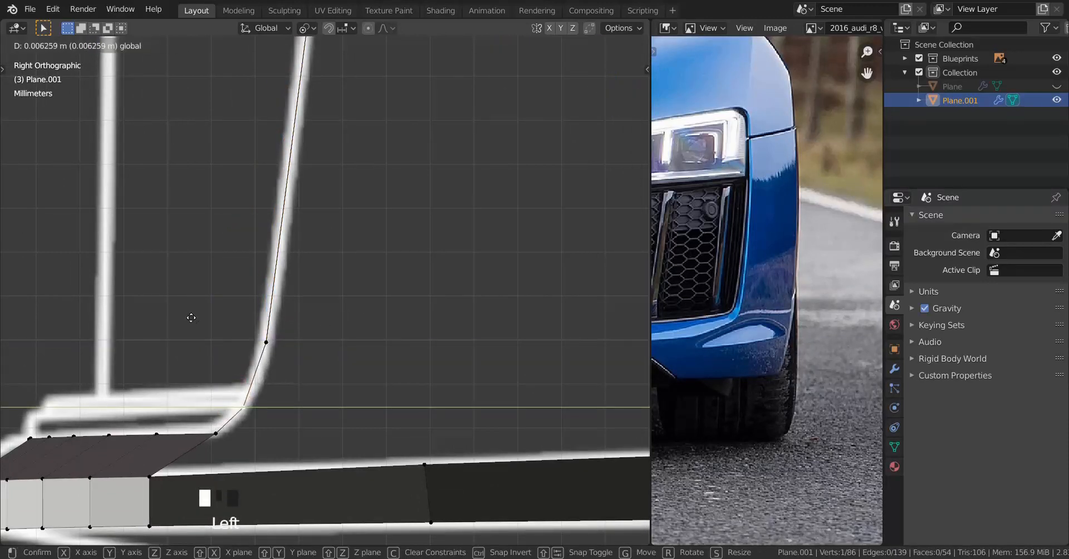
left_click_drag(174, 305, 173, 305)
Extrude the grille outline's top vertex along the hood edge in the front view to the start of the next diagonal line.
scroll(174, 305, "down", 4)
middle_click_drag(190, 318, 332, 368, "shift")
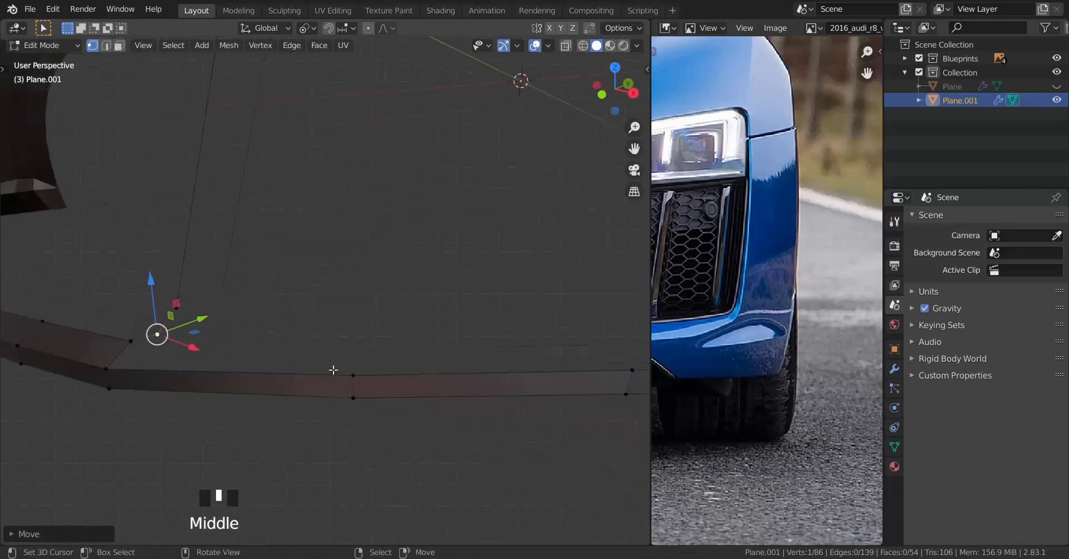
key("Tab")
middle_click_drag(262, 359, 301, 396)
key("KP_1")
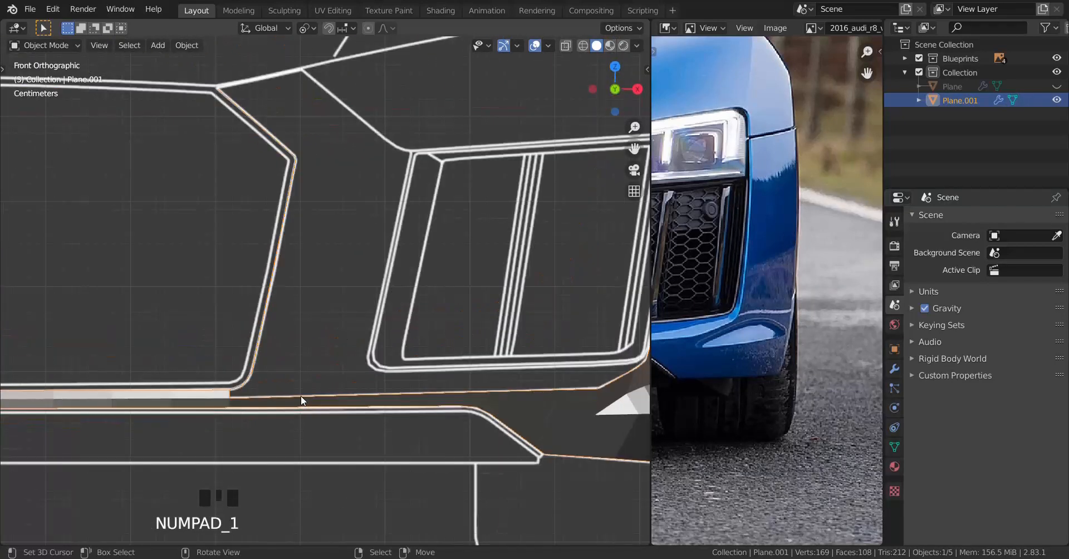
key("Tab")
scroll(301, 186, "up", 3)
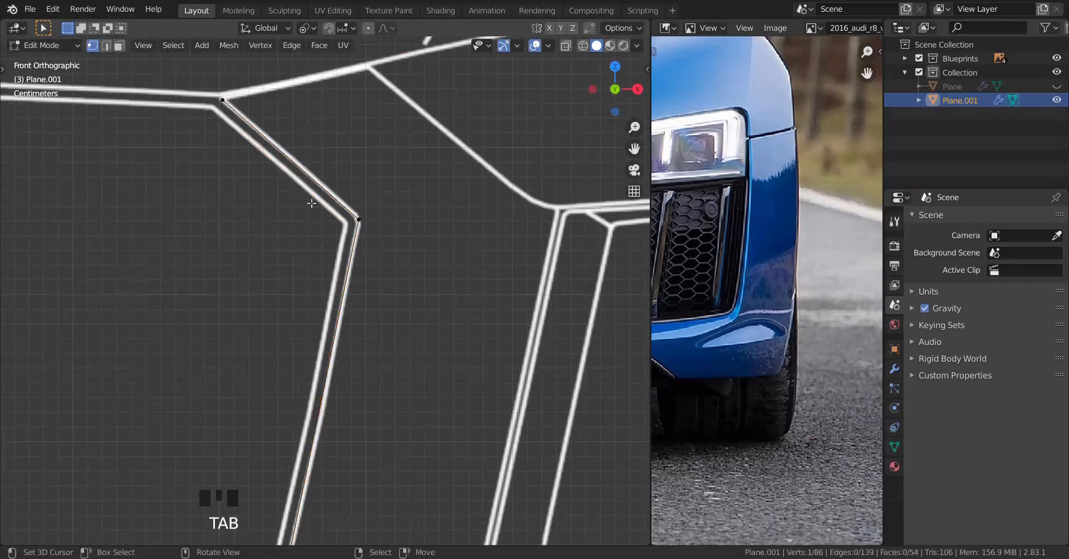
middle_click_drag(252, 112, 229, 234, "shift")
scroll(228, 234, "up", 2)
key("e")
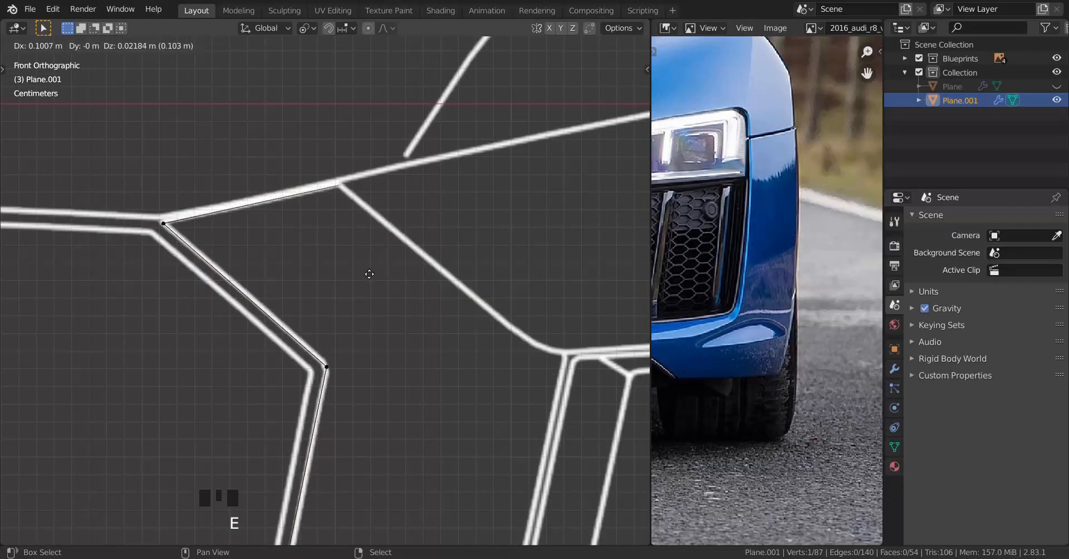
left_click(370, 274)
Move the new vertex along Y and Z in the side view to the junction of the hood edge and the diagonal line.
key("KP_3")
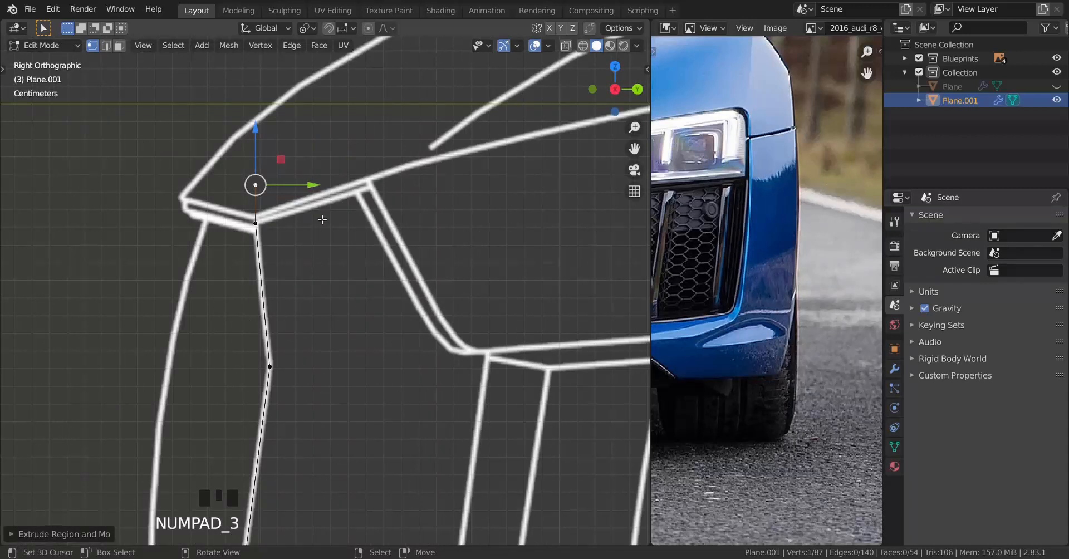
left_click_drag(314, 185, 316, 190)
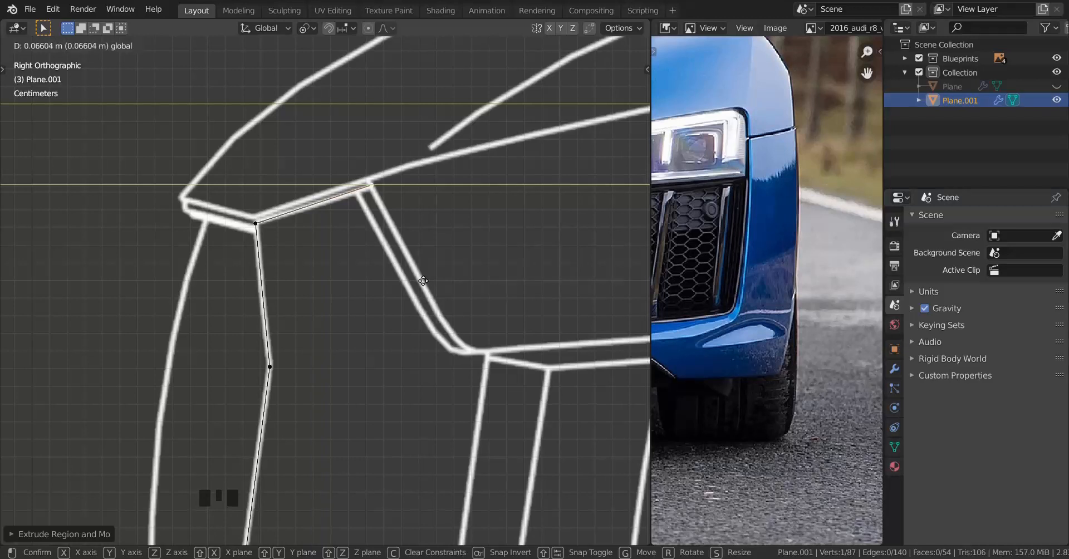
left_click_drag(423, 281, 422, 278)
left_click_drag(381, 131, 380, 148)
left_click_drag(422, 184, 439, 185)
key("KP_1")
middle_click_drag(499, 262, 428, 209, "shift")
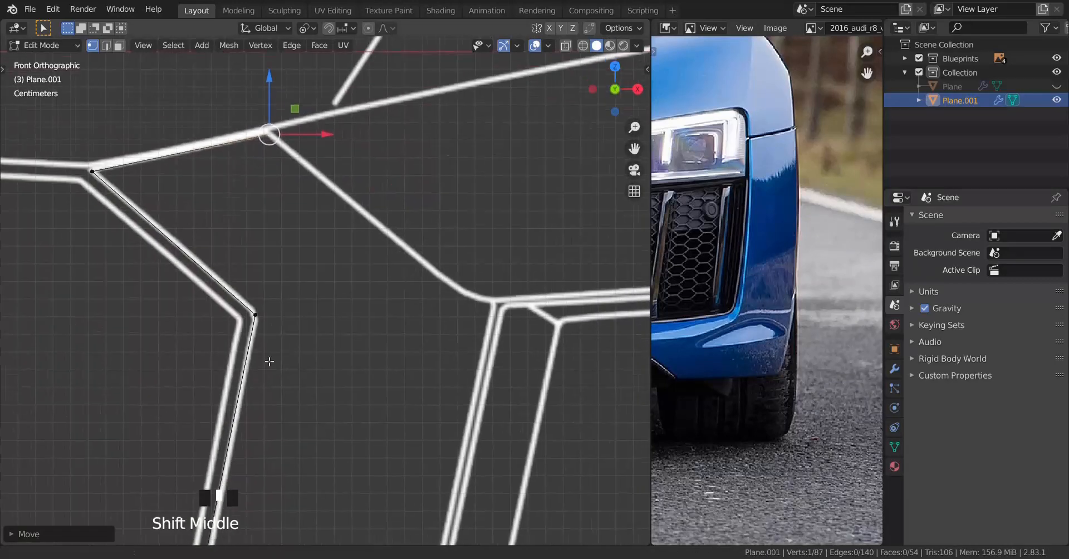
Extrude the outline's end vertex down the diagonal to the side intake's upper inner corner and align it along Y with the side blueprint.
key("e")
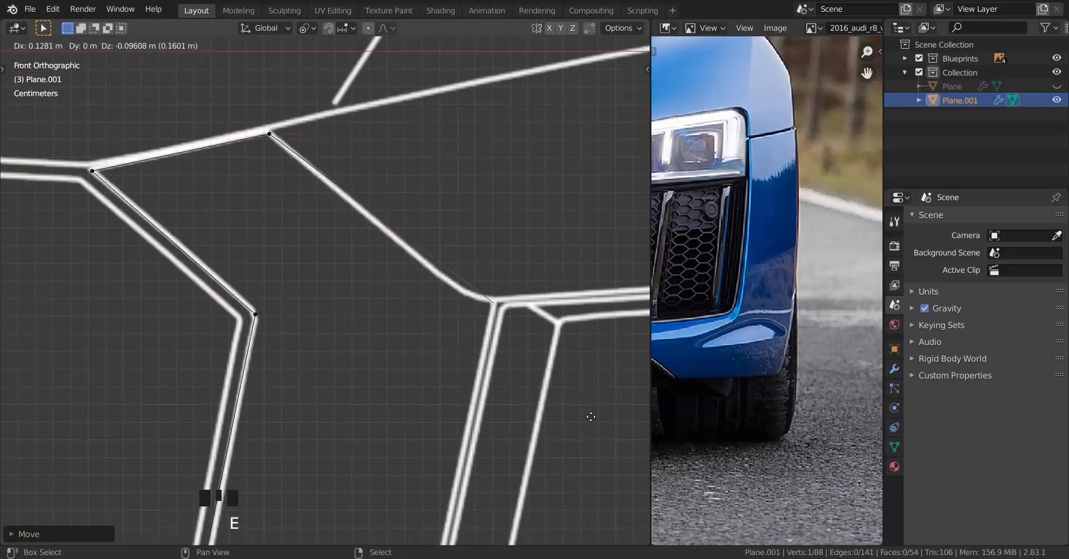
left_click(574, 410)
key("KP_3")
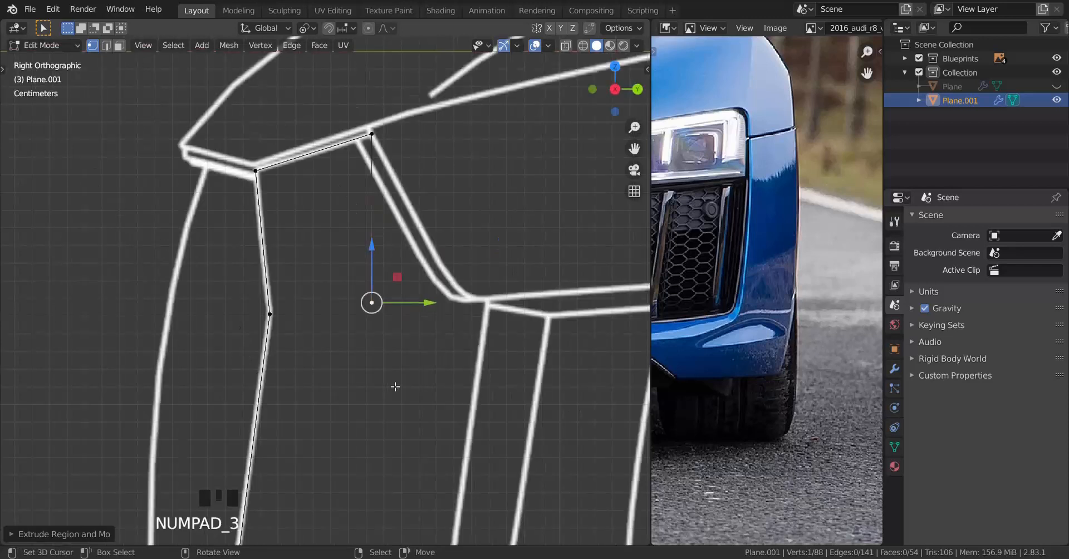
left_click_drag(425, 307, 513, 310)
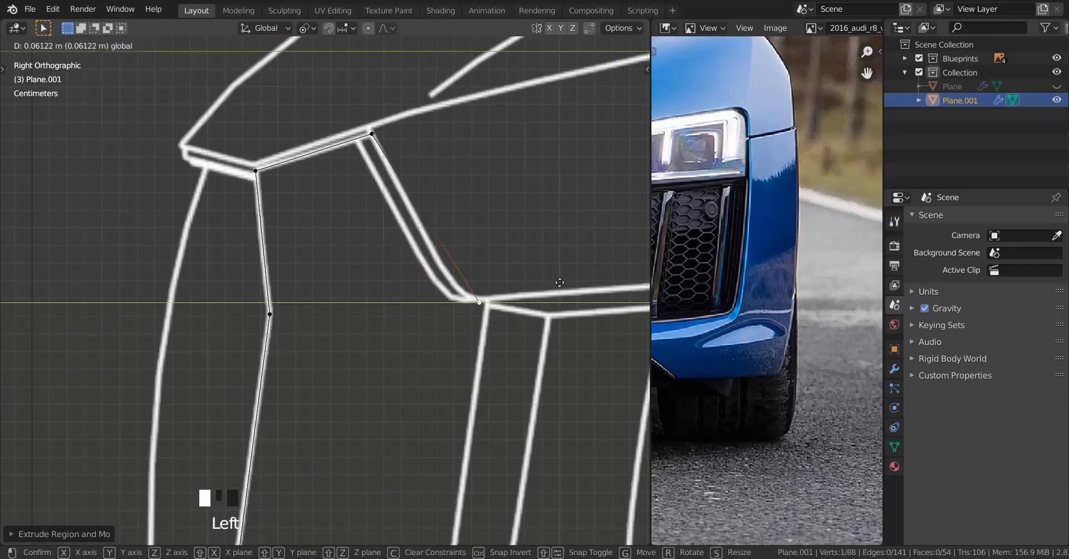
left_click_drag(634, 181, 634, 182)
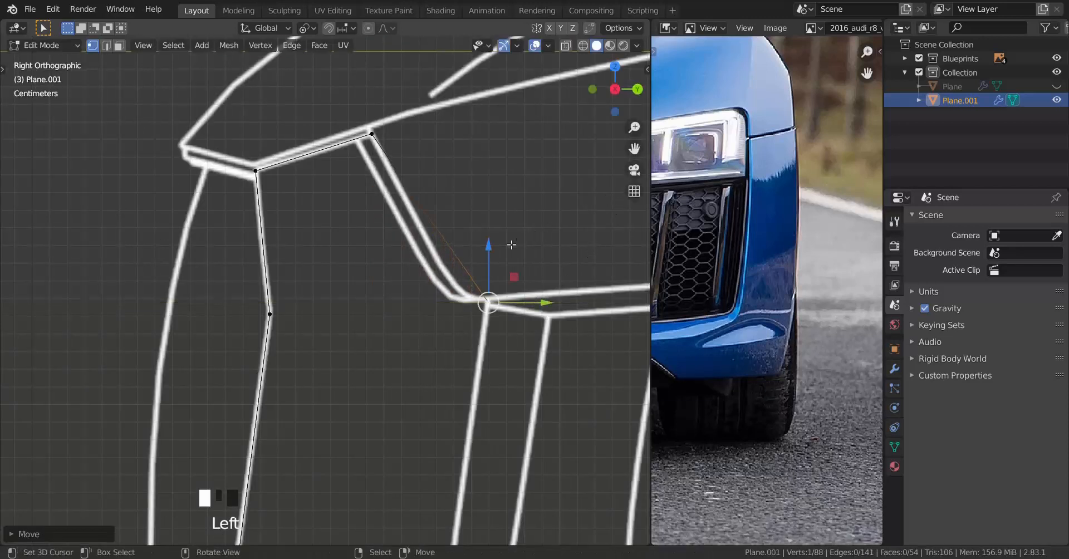
left_click_drag(492, 234, 493, 231)
left_click_drag(546, 302, 544, 297)
Extrude a vertex down the intake's inner edge in the front view to the start of its rounded lower corner and refine its position.
scroll(458, 312, "down", 4)
middle_click_drag(416, 324, 405, 273, "shift")
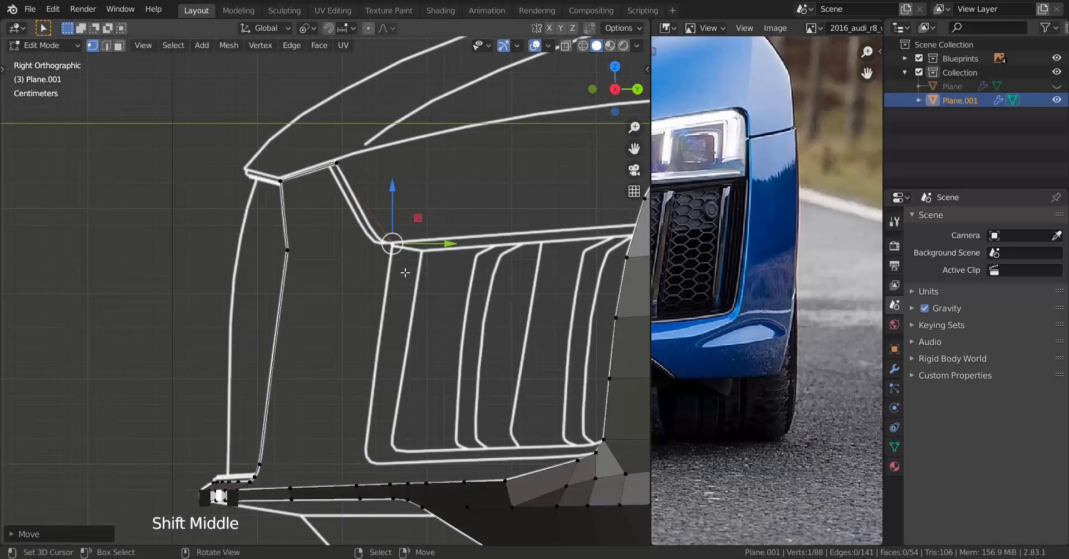
key("KP_1")
key("e")
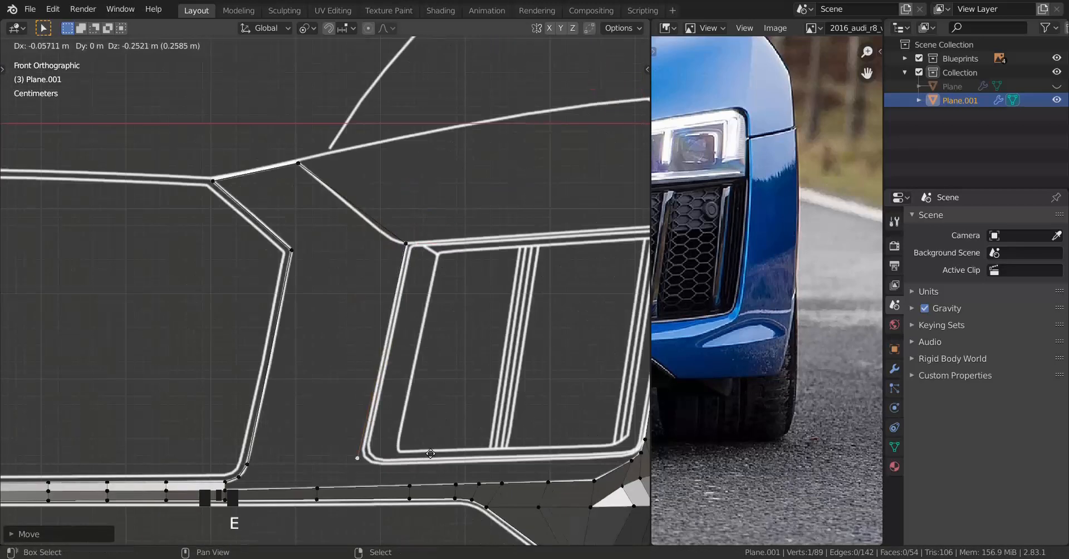
left_click(481, 366)
middle_click_drag(481, 366, 469, 251, "shift")
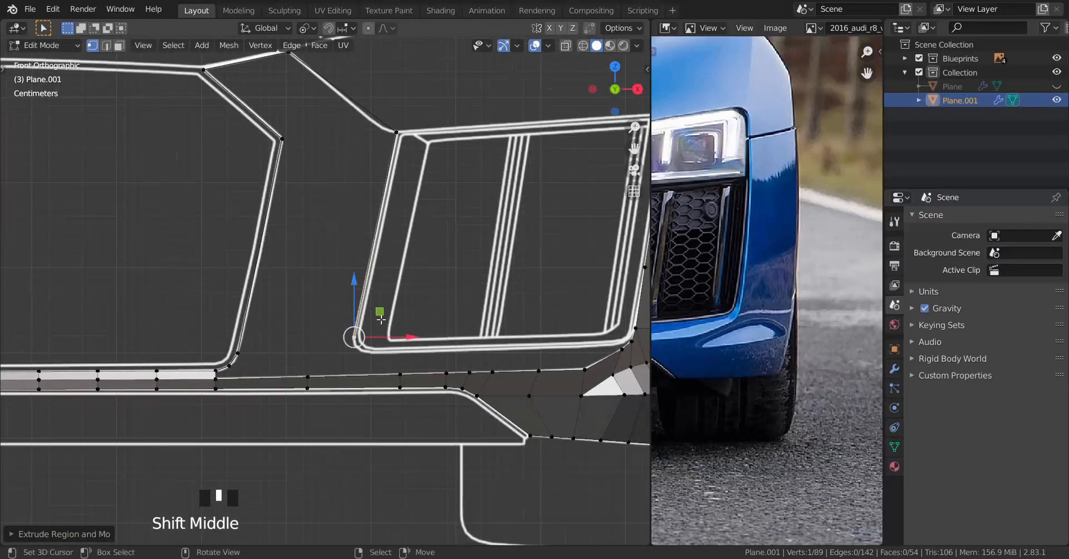
scroll(409, 364, "up", 5)
middle_click_drag(409, 365, 360, 347, "shift")
scroll(360, 346, "up", 1)
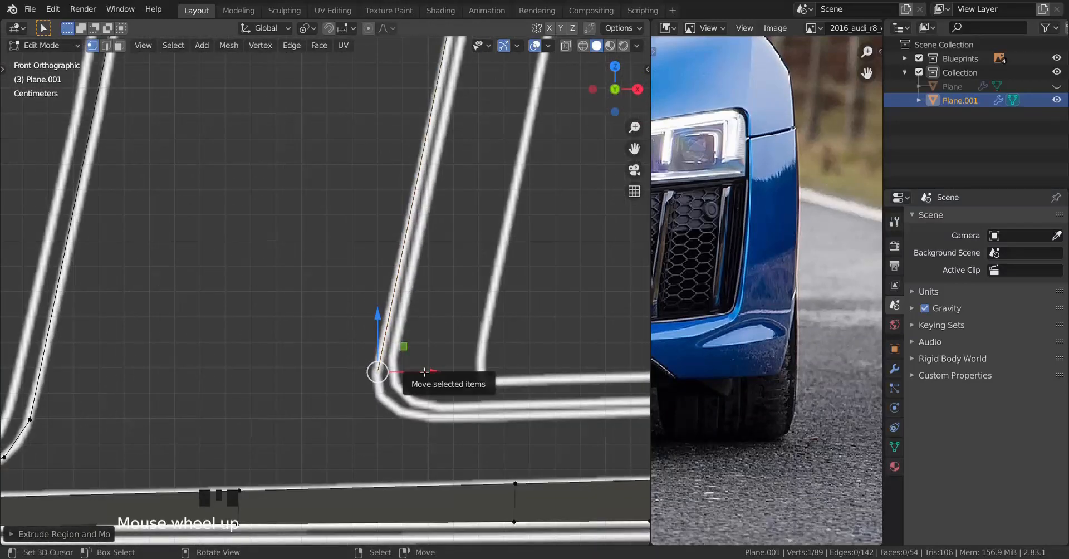
key("g")
left_click(424, 362)
Extrude two more vertices around the intake's rounded lower inner corner and adjust the middle one to follow the curve.
middle_click_drag(424, 362, 359, 311, "shift")
key("e")
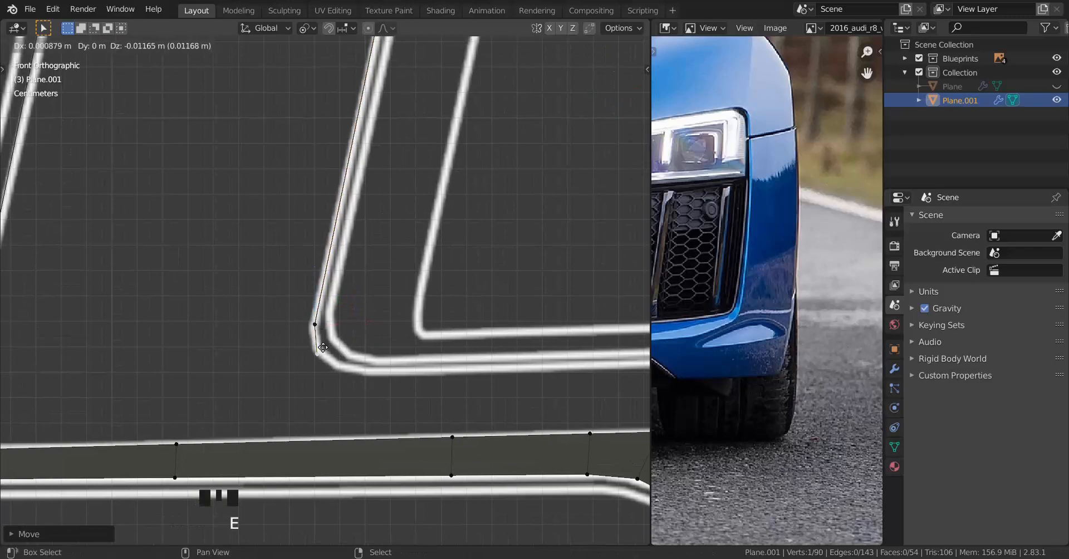
left_click(374, 359)
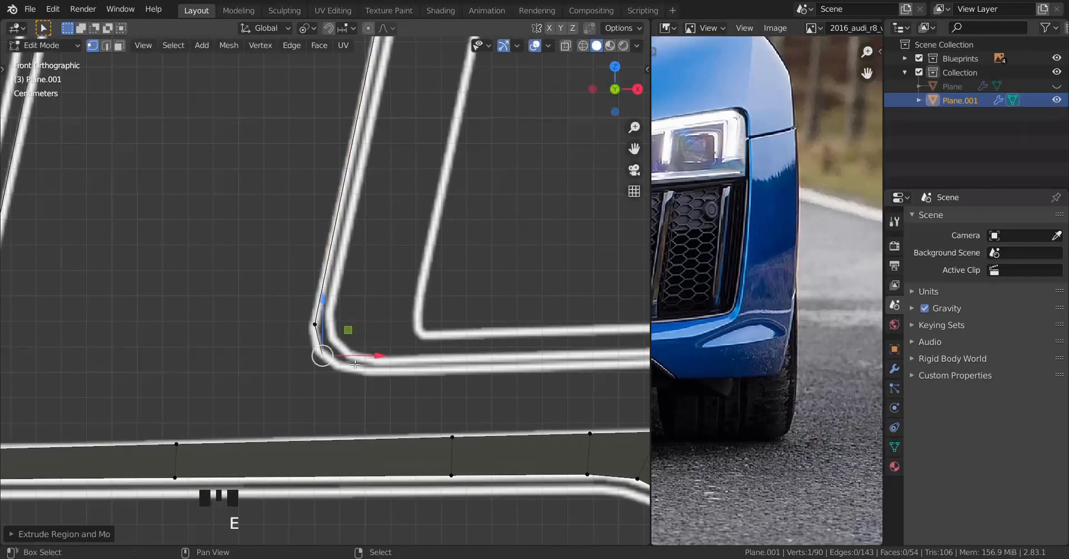
key("e")
left_click(429, 406)
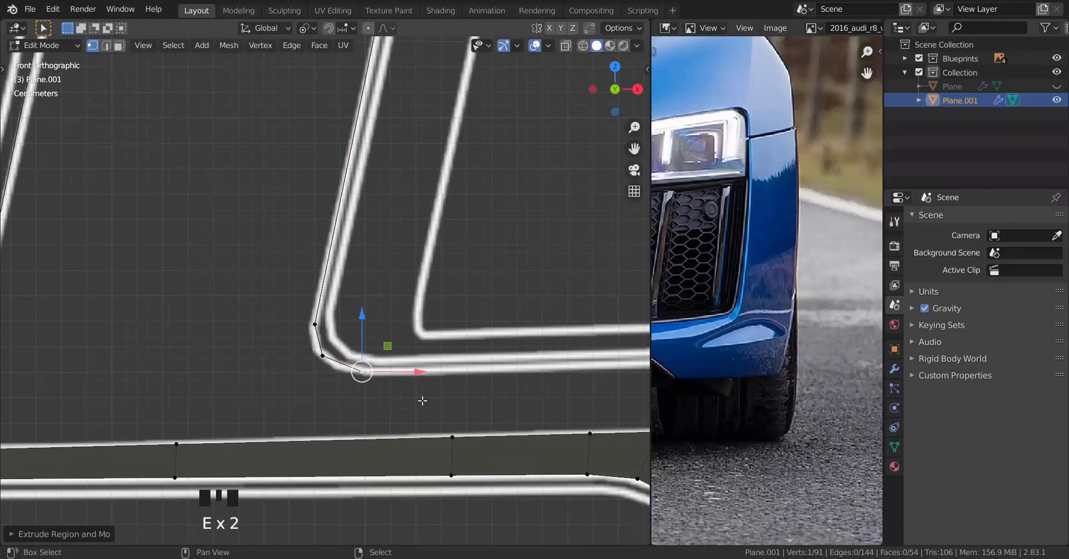
scroll(362, 384, "up", 1)
key("g")
left_click(349, 389)
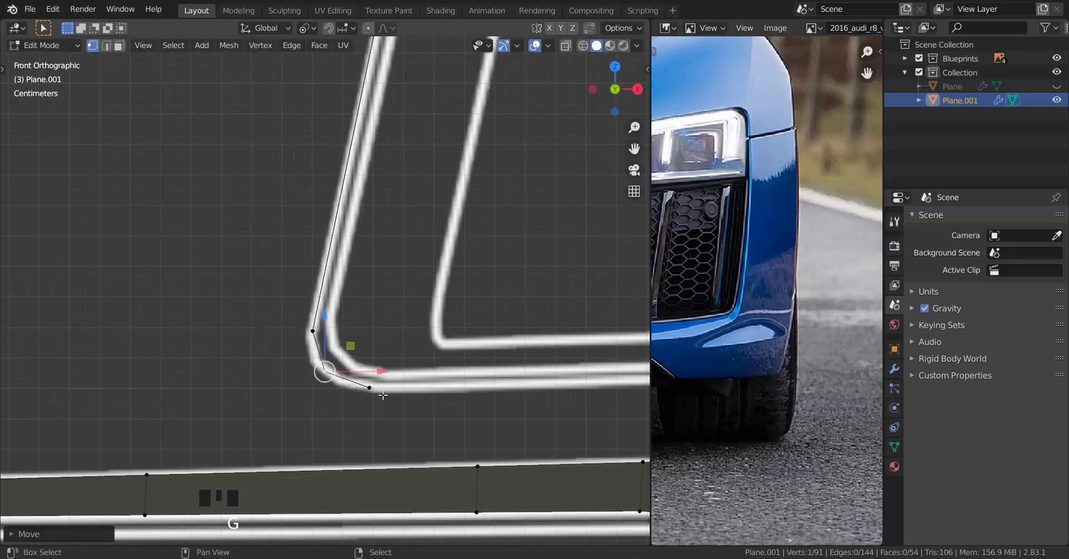
Select the intake's lower inner corner vertices and move them along Y to the matching corner in the side blueprint.
scroll(349, 389, "down", 5)
middle_click_drag(445, 390, 380, 367, "shift")
key("KP_3")
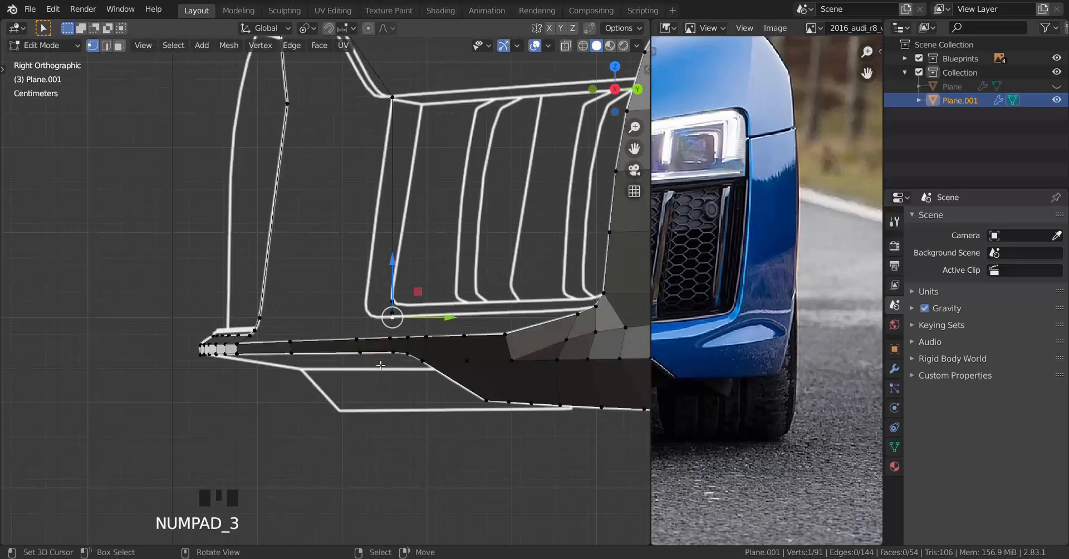
scroll(427, 370, "up", 5)
right_click(492, 317, "ctrl")
left_click_drag(551, 321, 410, 365)
Extrude the last corner vertex along the intake's lower edge in the front view to the start of the outer corner.
right_click(428, 347)
key("KP_1")
scroll(278, 348, "down", 5)
scroll(278, 348, "up", 4)
scroll(278, 348, "up", 1)
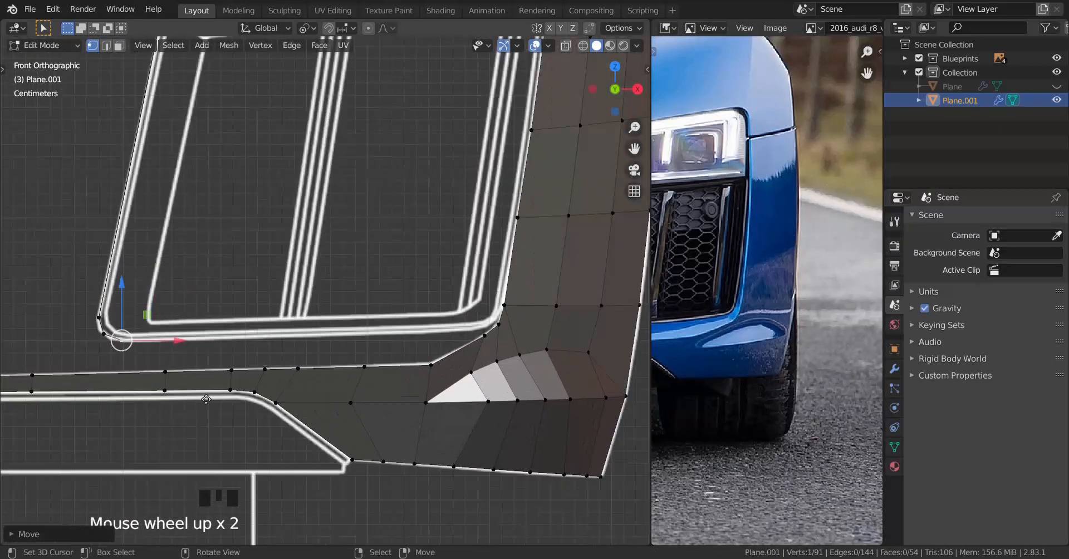
key("e")
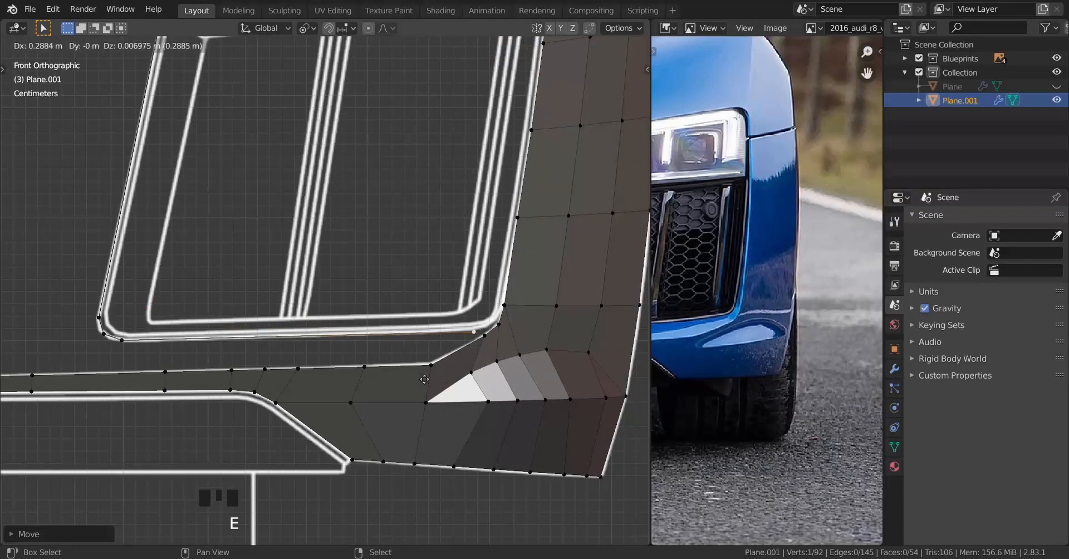
left_click(430, 353)
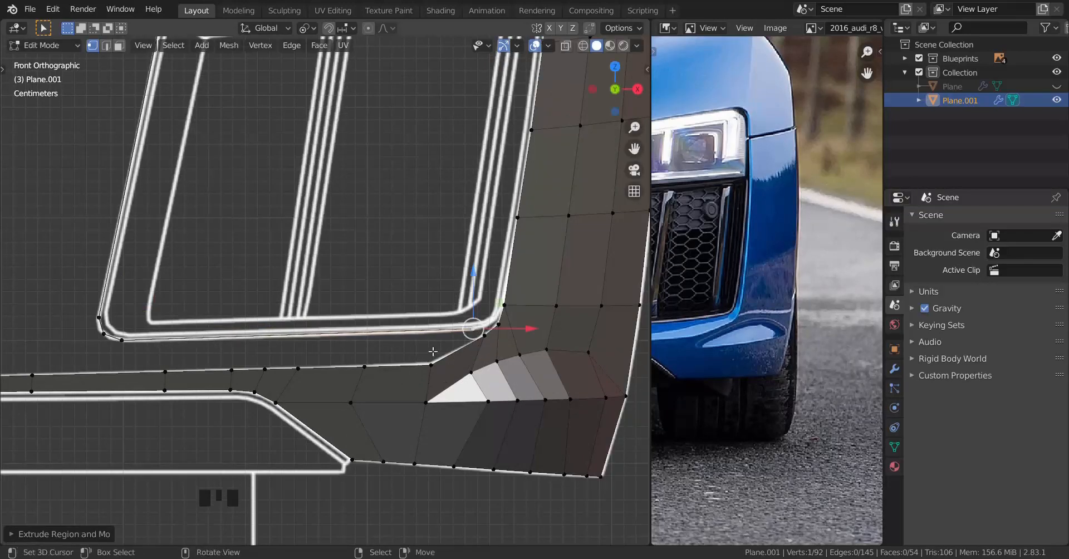
Check the reference photo and move the new outer vertex along Y in perspective until it lines up with the existing bumper mesh.
middle_click_drag(430, 357, 412, 395)
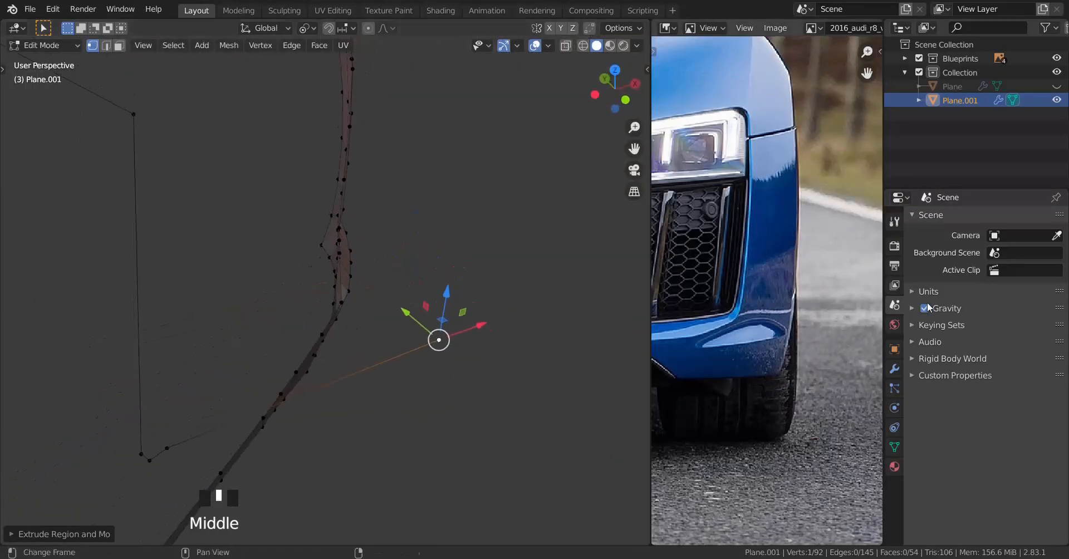
middle_click_drag(761, 311, 779, 326, "ctrl")
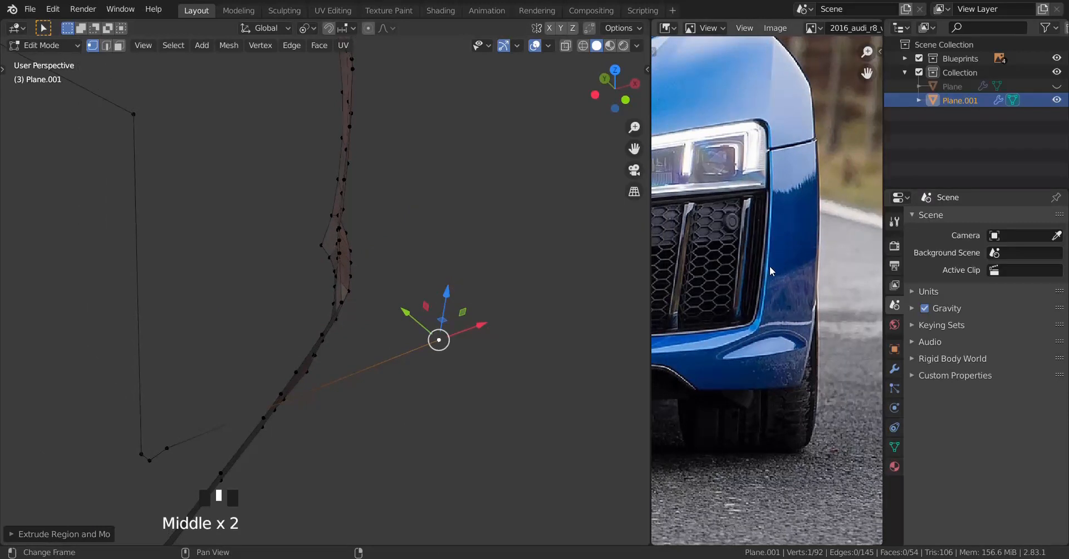
middle_click_drag(363, 358, 381, 408)
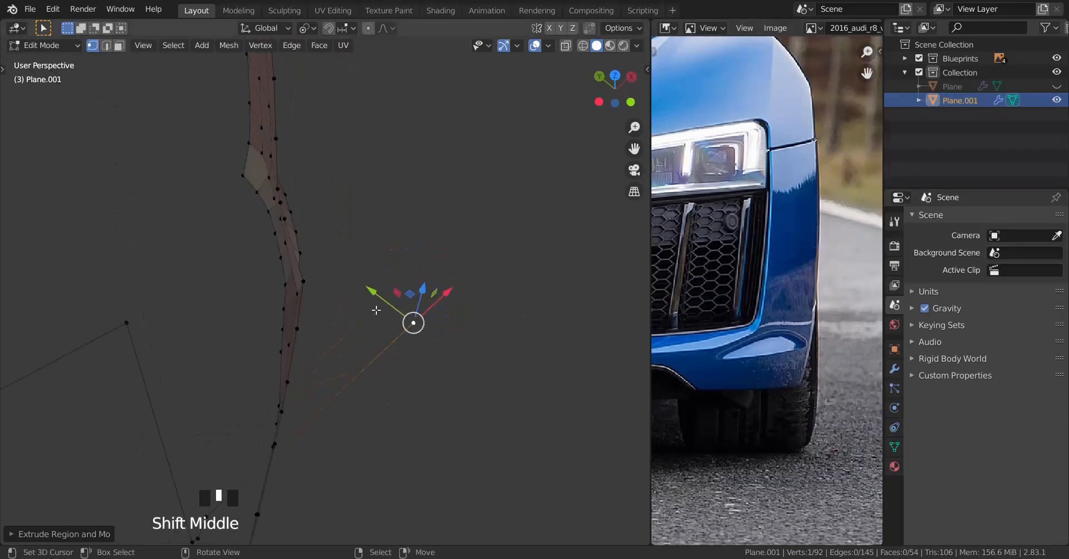
left_click_drag(372, 292, 317, 239)
left_click_drag(218, 185, 220, 187)
scroll(220, 187, "down", 2)
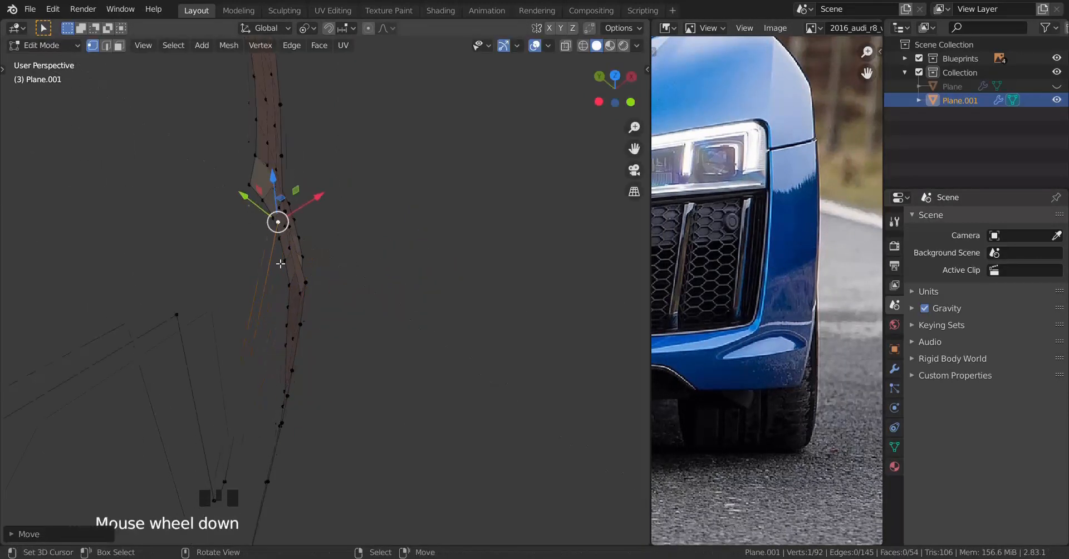
middle_click_drag(220, 187, 329, 291)
scroll(312, 312, "up", 4)
middle_click_drag(297, 329, 324, 317)
Extrude the end vertex around the intake's lower outer corner in the front view and nudge the preceding vertex along the lower edge.
key("KP_1")
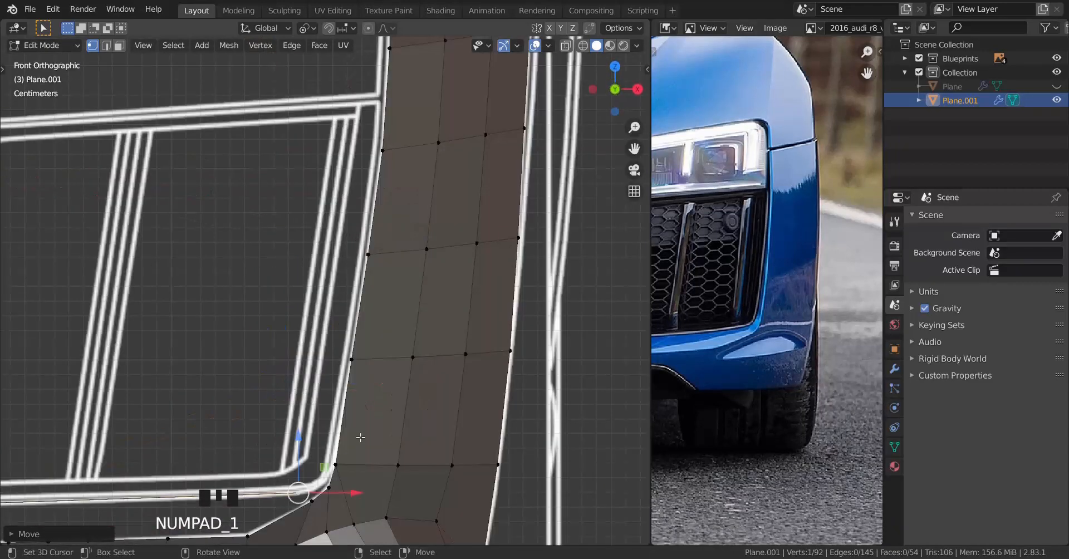
scroll(361, 437, "up", 3)
key("e")
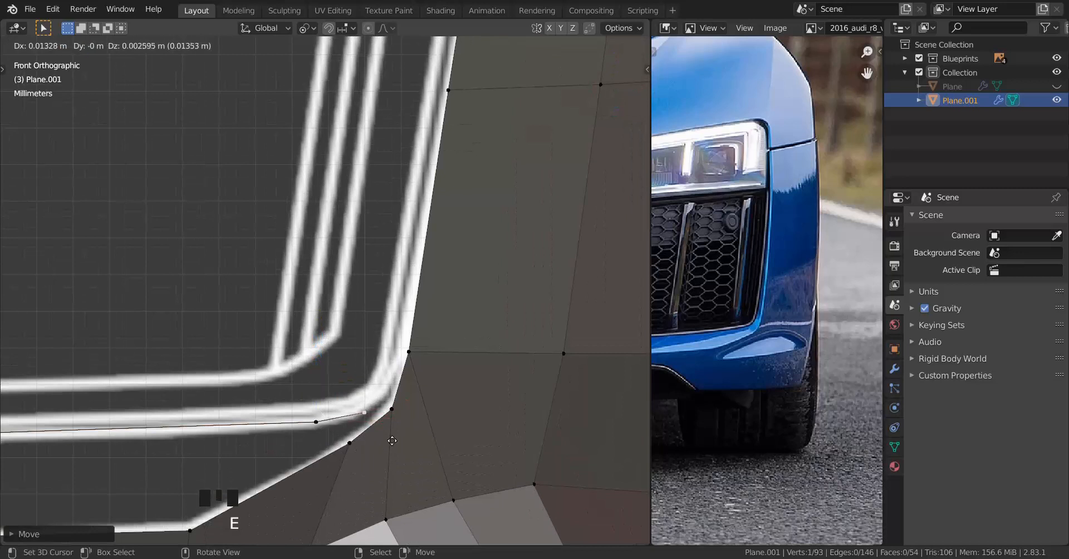
left_click(426, 481)
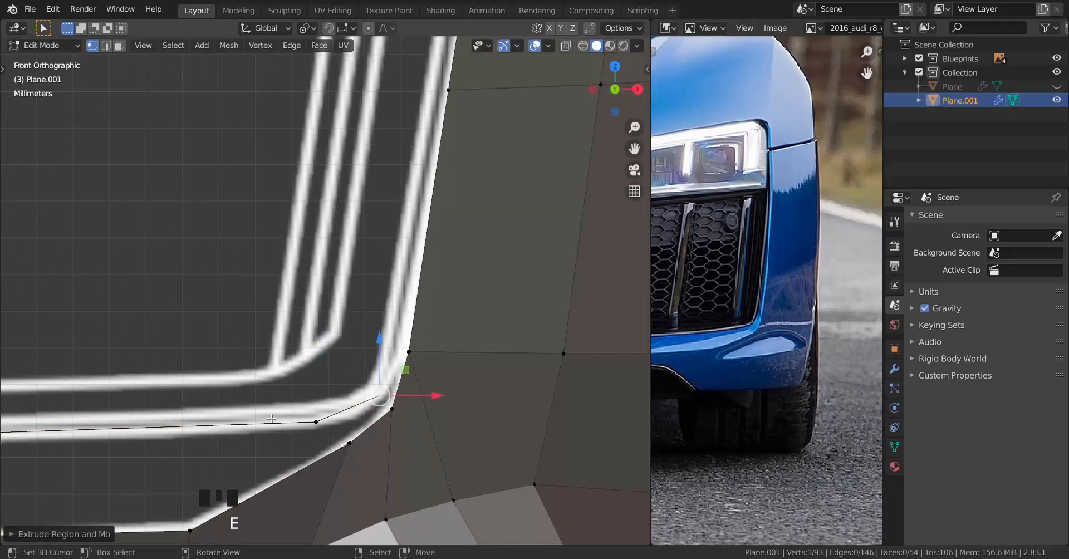
right_click(318, 438)
key("g")
left_click(322, 440)
right_click(380, 396)
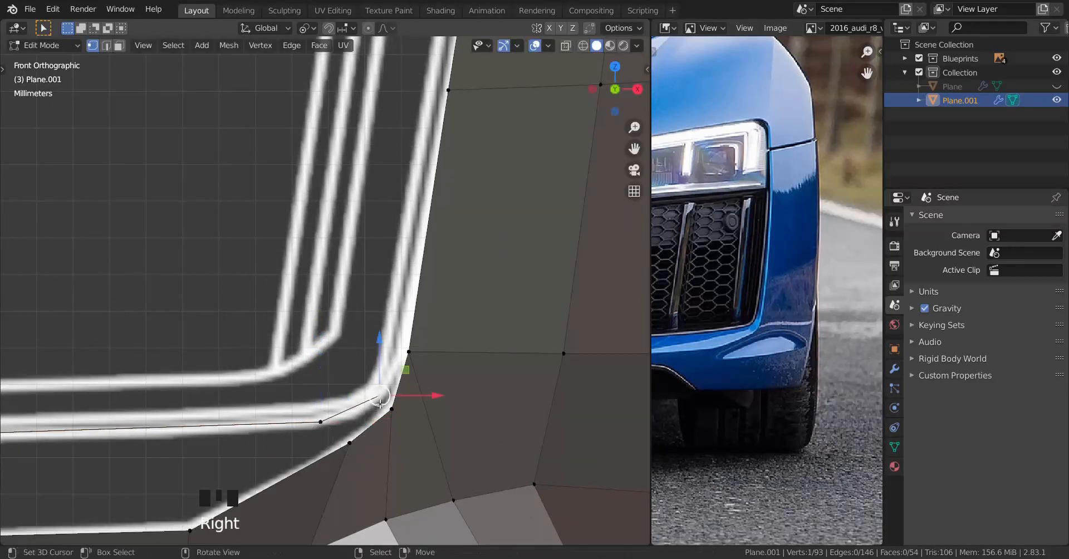
Extrude the air-intake outline from its rounded corner up along the blueprint line to the top of the bumper's outer panel.
key("e")
scroll(453, 323, "down", 1)
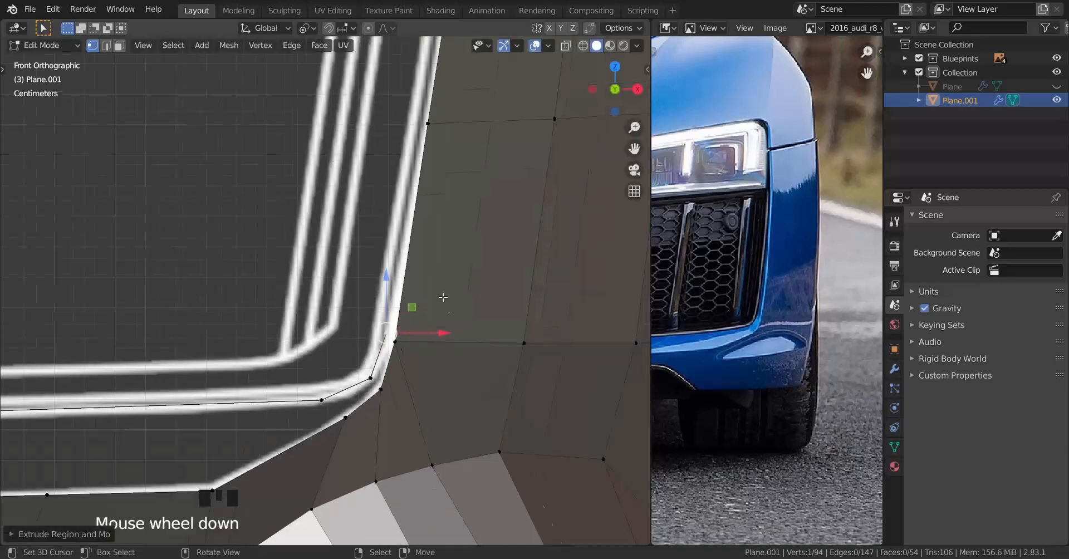
middle_click_drag(440, 304, 429, 479, "shift")
scroll(425, 156, "down", 4)
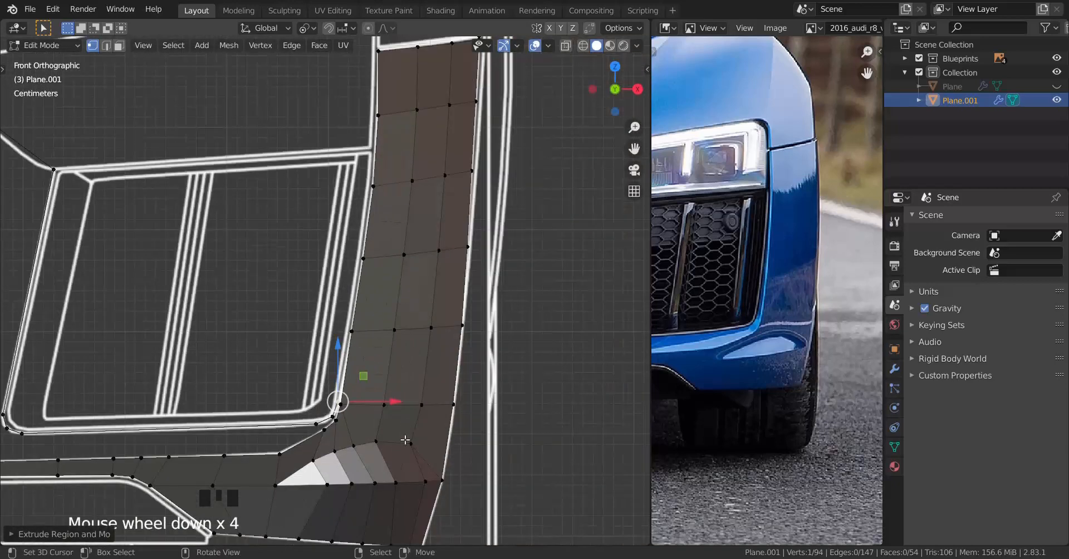
left_click(436, 94)
middle_click_drag(411, 140, 398, 355, "shift")
Unhide the Plane object to show the body panel above the bumper.
key("Tab")
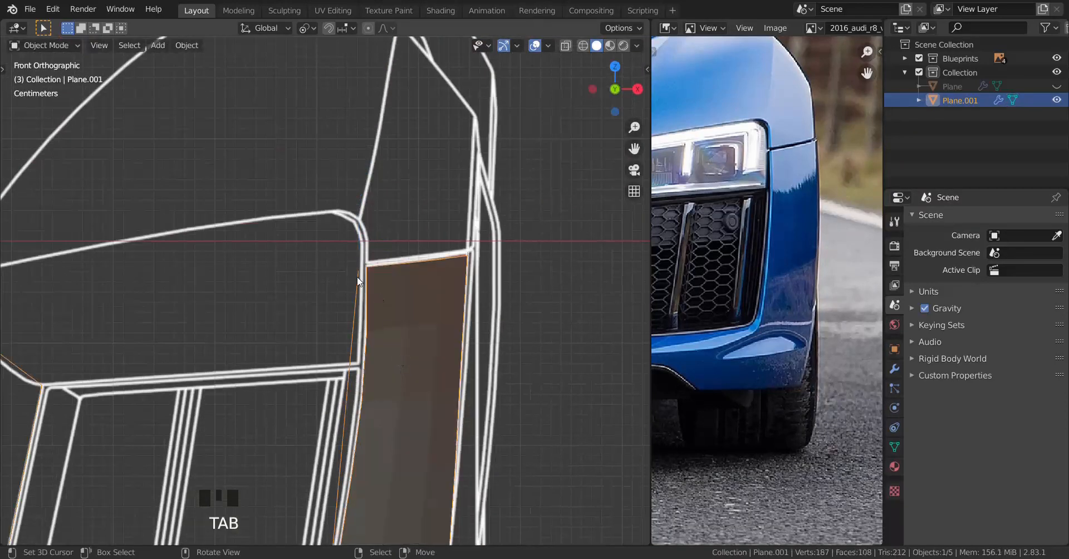
key("alt+h")
scroll(394, 282, "up", 5)
scroll(330, 338, "up", 2)
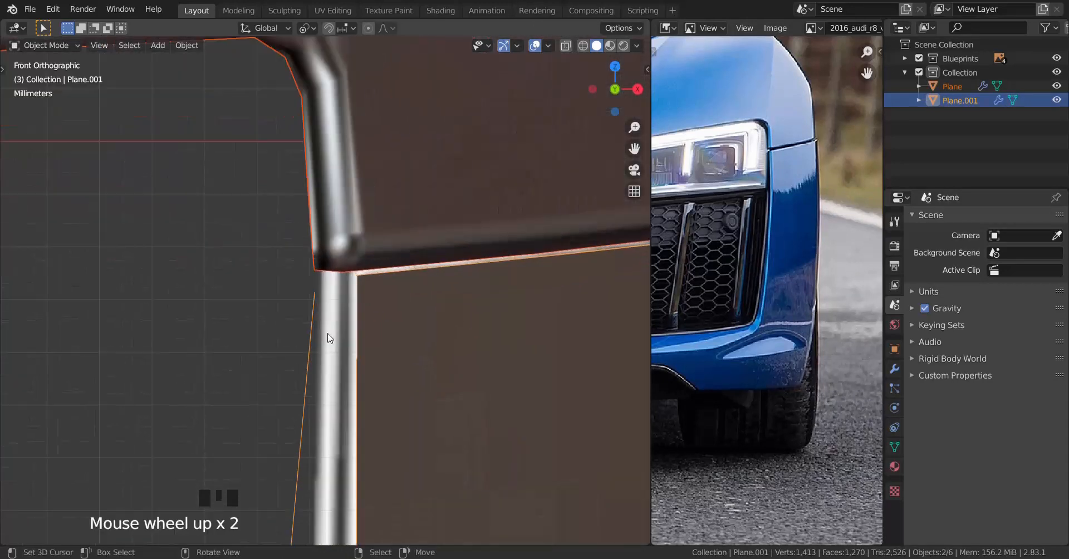
scroll(313, 300, "up", 2)
Move the outline's top vertex in Plane.001 to the lower corner of the body panel above.
key("Tab")
scroll(313, 300, "up", 2)
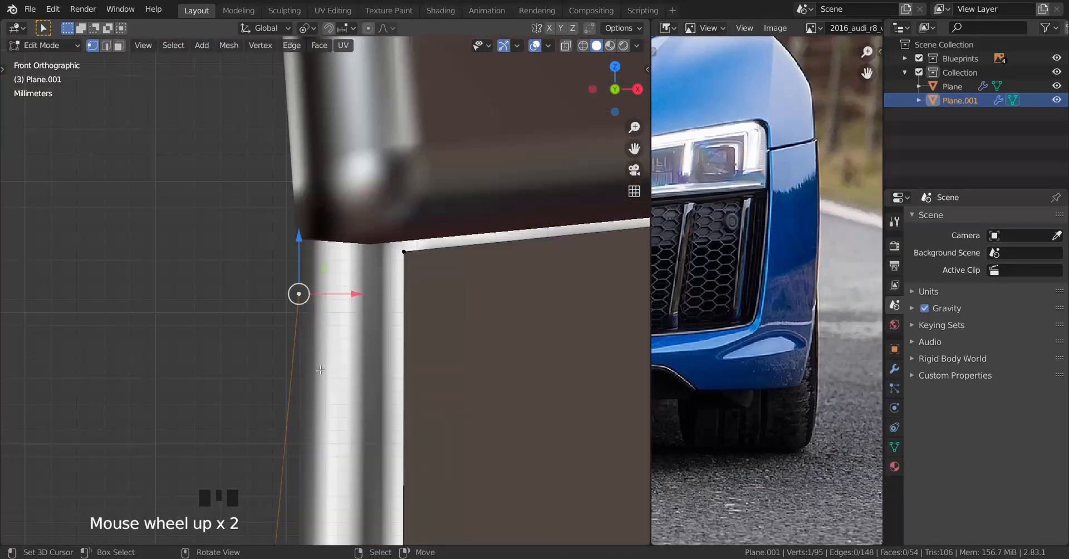
key("g")
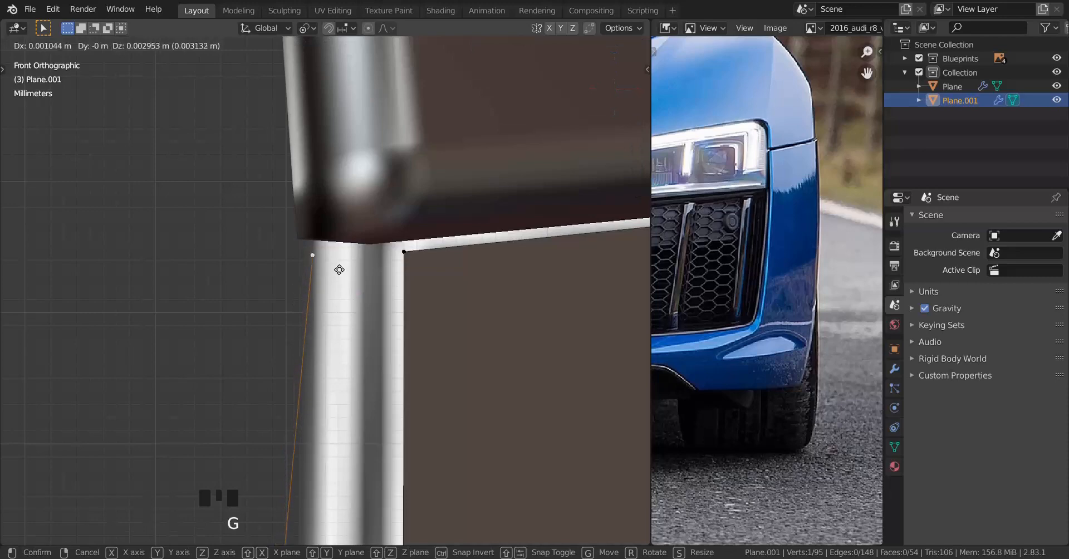
left_click(237, 277)
Subdivide the outline's long vertical edge beside the outer panel with four cuts.
scroll(317, 281, "down", 17)
scroll(334, 178, "up", 1)
middle_click_drag(334, 179, 330, 334, "shift")
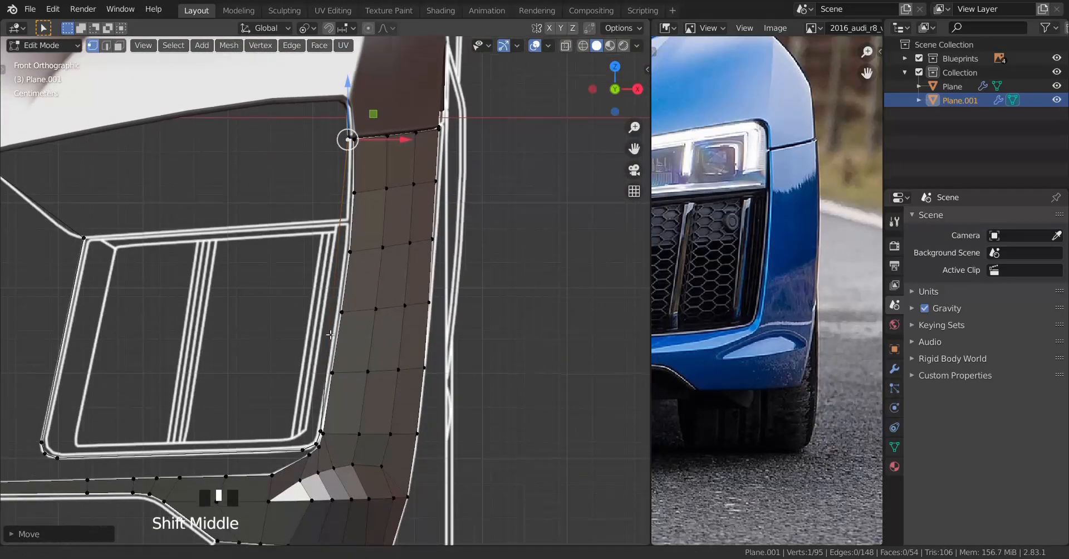
scroll(331, 312, "up", 2)
key("ctrl+r")
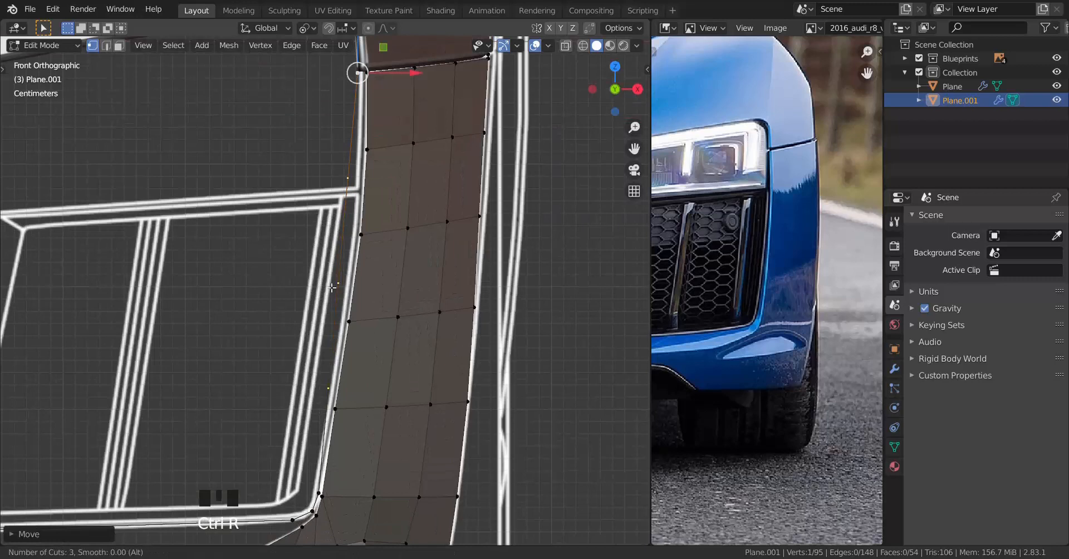
left_click(332, 287)
right_click(331, 287)
Move the upper two cut vertices onto the blueprint line beside the outer panel.
middle_click_drag(331, 287, 390, 267, "shift")
scroll(389, 267, "up", 5)
key("g")
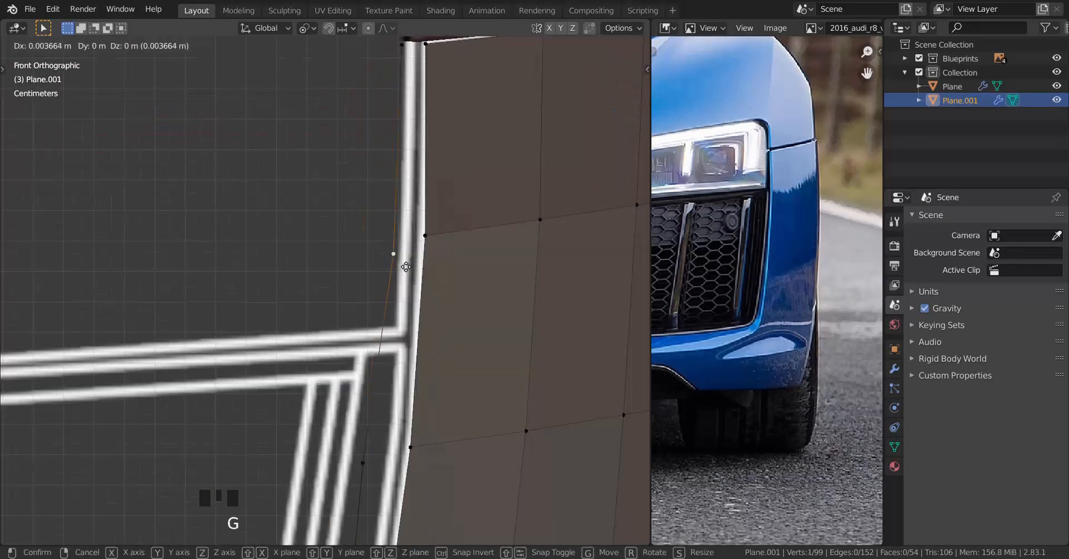
middle_click_drag(482, 225, 403, 131, "shift")
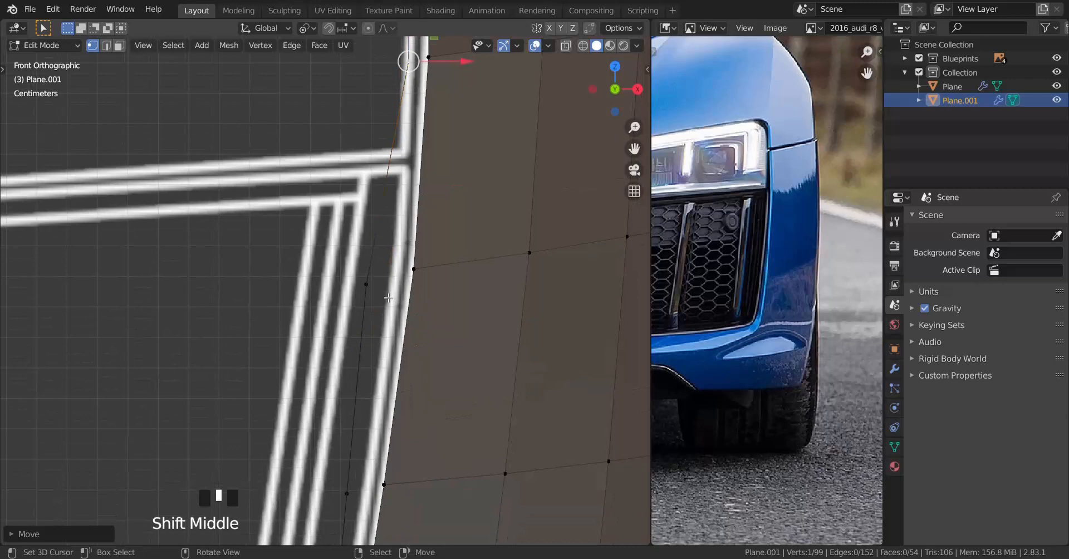
left_click(519, 414)
middle_click_drag(304, 480, 355, 288, "shift")
Move the lower two cut vertices onto the blueprint line just inside the panel edge.
right_click(399, 314)
key("g")
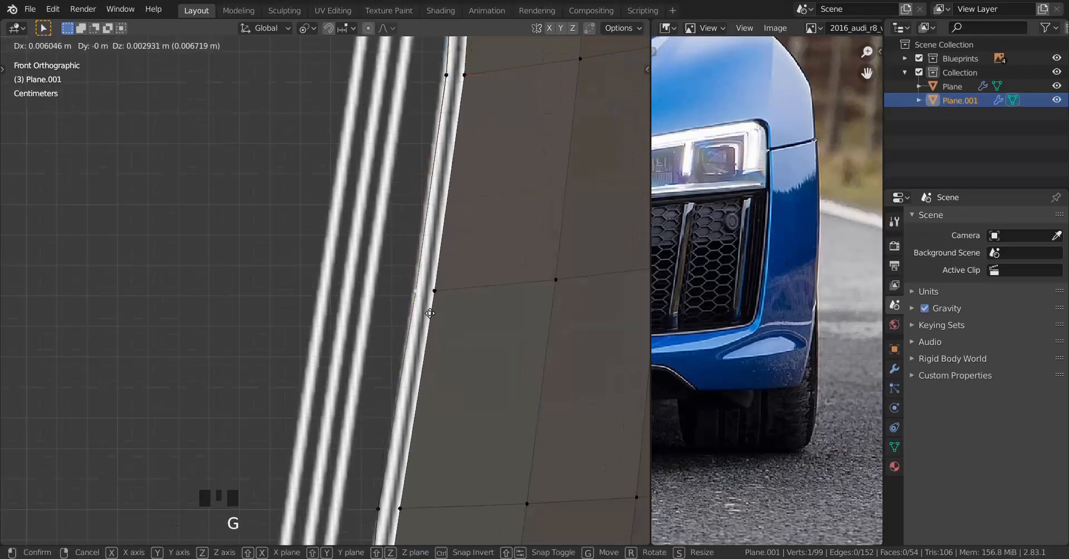
left_click(444, 301)
scroll(441, 244, "up", 2)
scroll(442, 244, "up", 1)
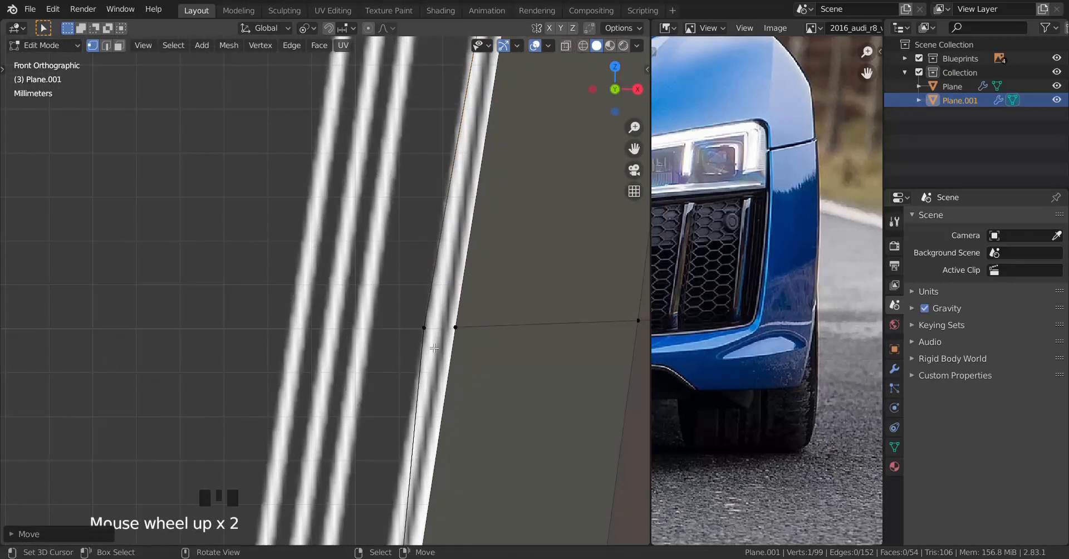
key("g")
left_click(514, 355)
Reposition the two vertices at the intake outline's rounded corner to follow the blueprint bend.
scroll(514, 354, "up", 3, "shift")
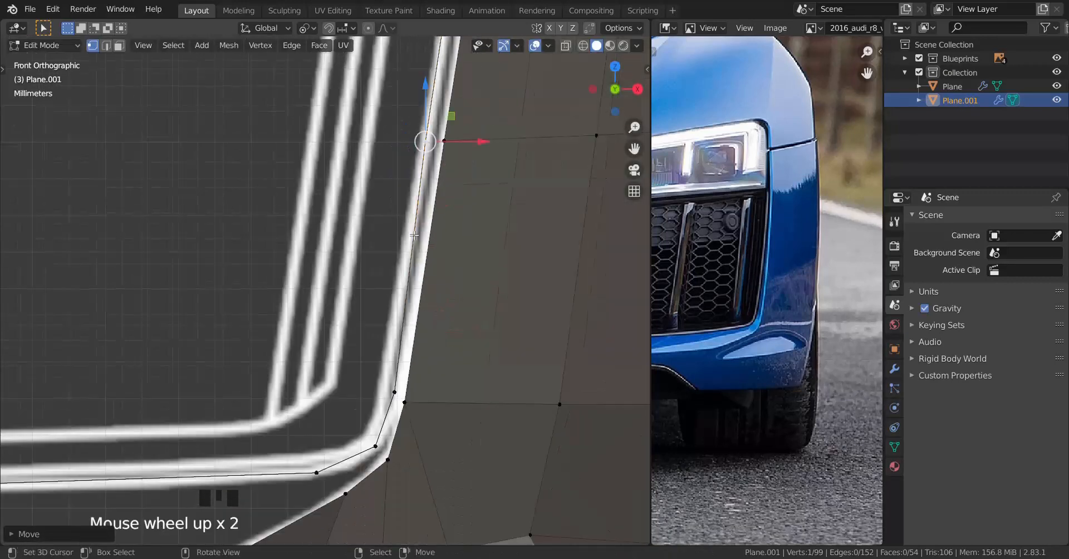
right_click(420, 421)
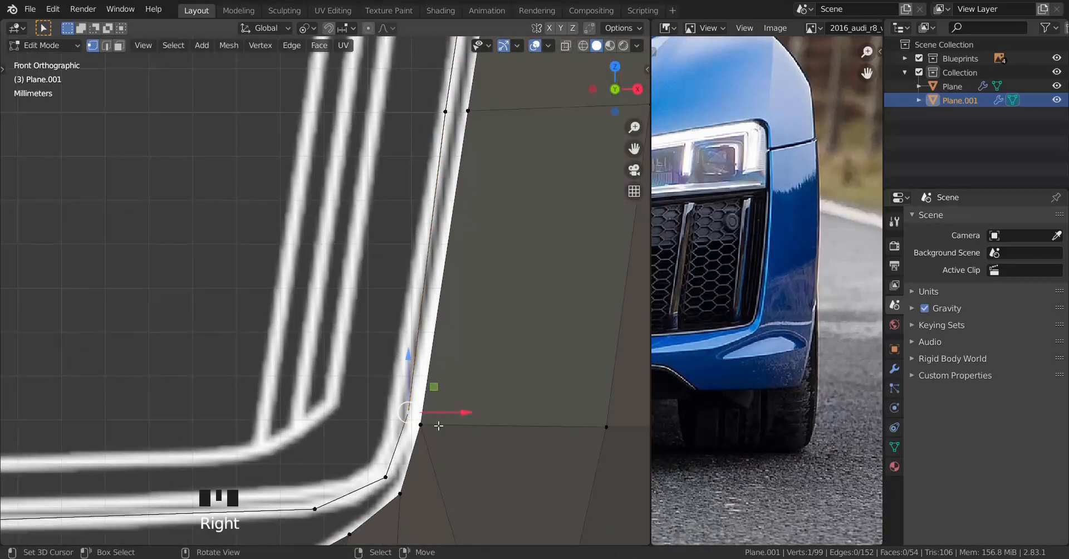
key("g")
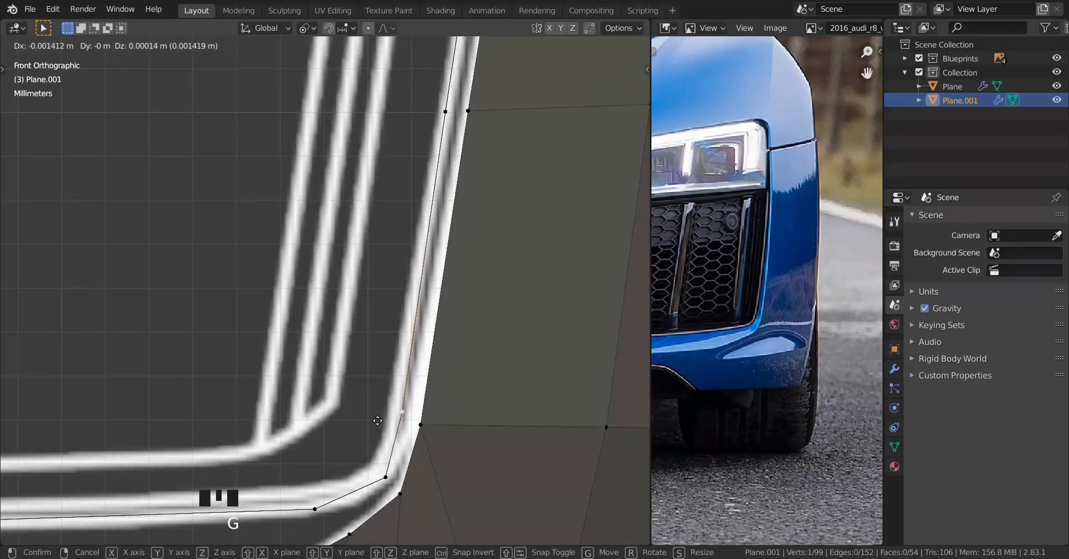
left_click(358, 425)
middle_click_drag(368, 444, 376, 350, "shift")
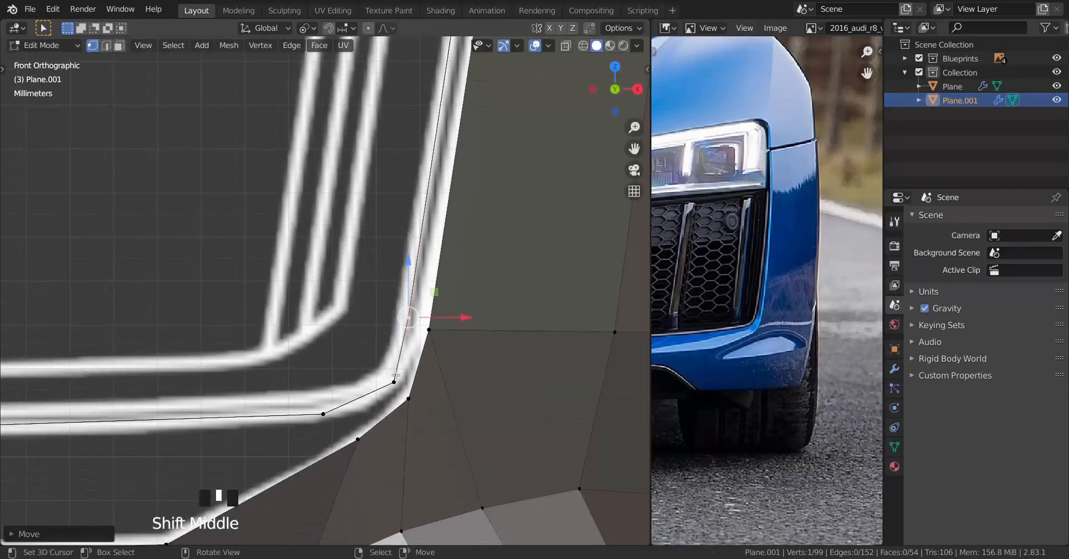
right_click(404, 396)
key("g")
left_click(402, 393)
key("g")
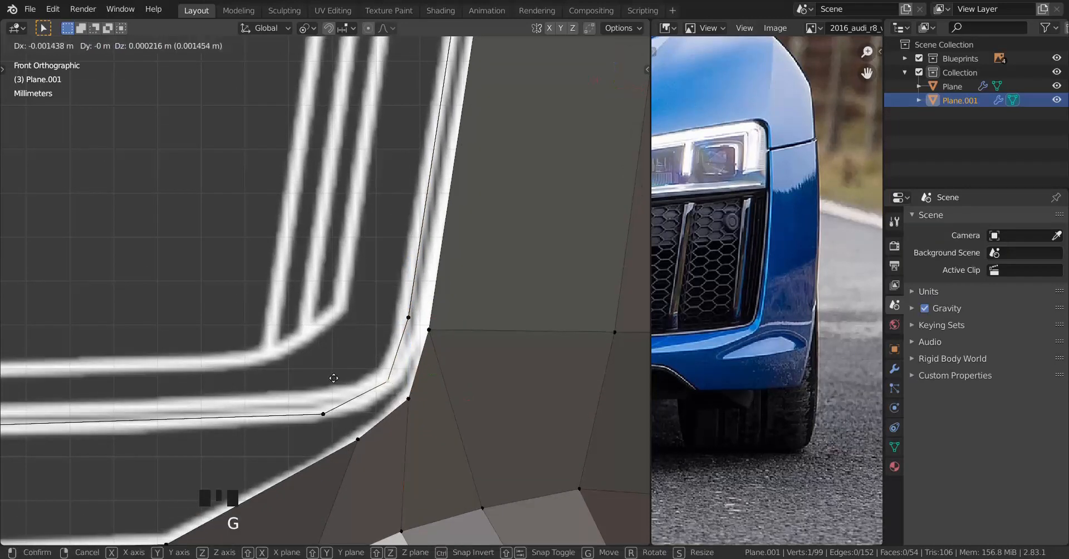
left_click(329, 375)
Move the lower of the two corner vertices along the Y axis in depth beside the bumper panel.
scroll(329, 377, "down", 5)
middle_click_drag(329, 376, 330, 429)
key("KP_Decimal")
scroll(314, 382, "down", 18)
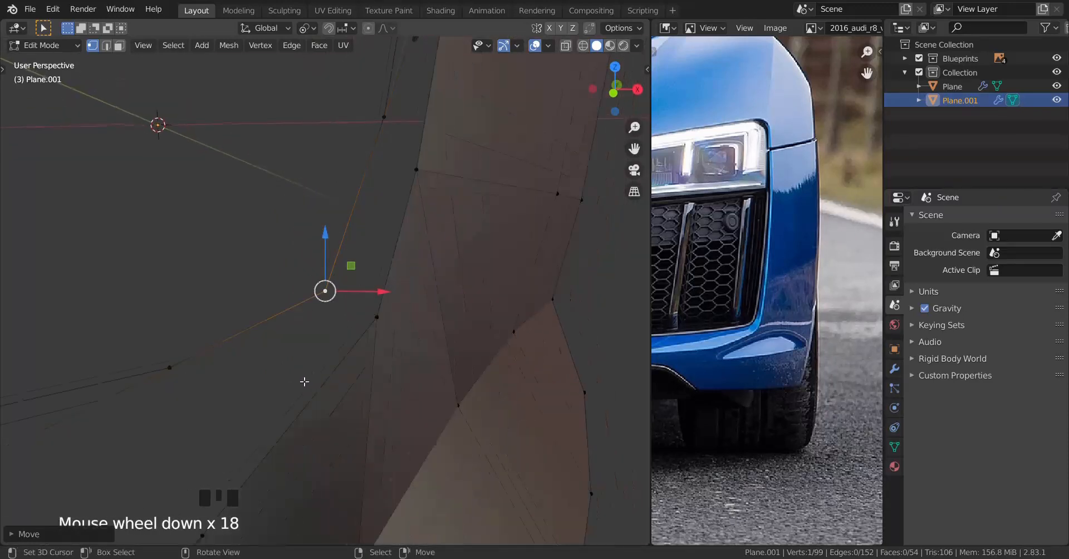
middle_click_drag(303, 382, 326, 377)
left_click_drag(291, 270, 293, 267)
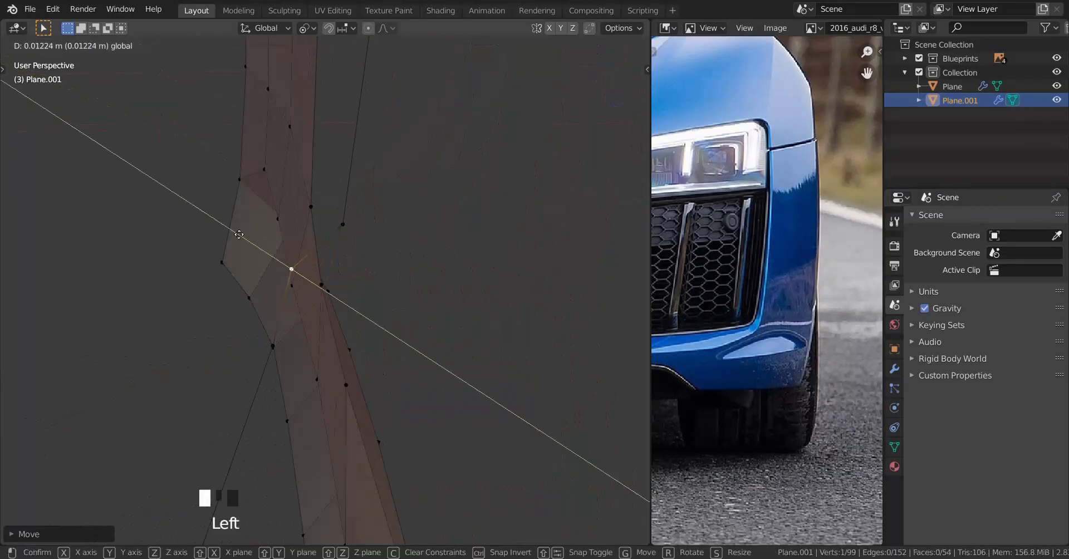
left_click_drag(238, 234, 240, 234)
middle_click_drag(239, 234, 299, 317)
left_click_drag(283, 256, 285, 258)
middle_click_drag(287, 273, 296, 295)
Move the upper of the two corner vertices along the Y axis in depth beside the bumper panel.
middle_click_drag(297, 303, 317, 385, "shift")
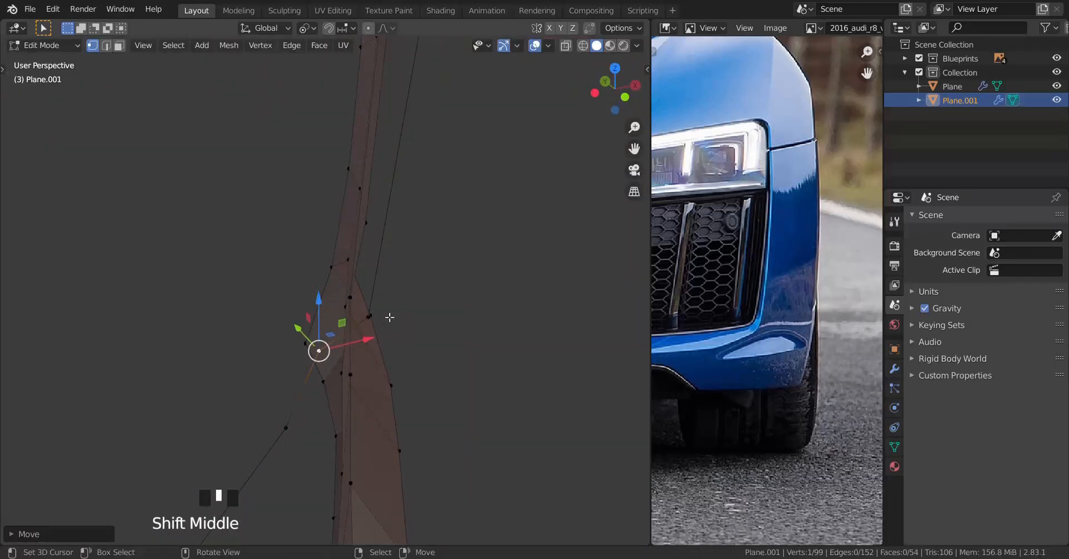
right_click(370, 316)
right_click(370, 316)
right_click(369, 315)
left_click_drag(343, 295, 310, 274)
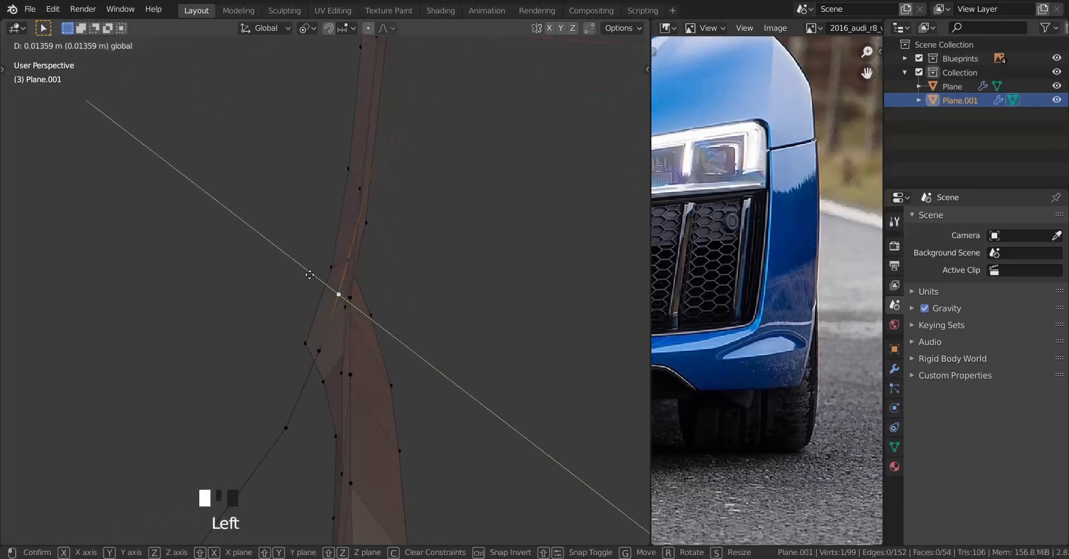
left_click_drag(193, 205, 192, 205)
Select the five-vertex chain running up beside the outer panel to the body panel's corner and delete it.
middle_click_drag(193, 205, 340, 435)
scroll(335, 389, "down", 2)
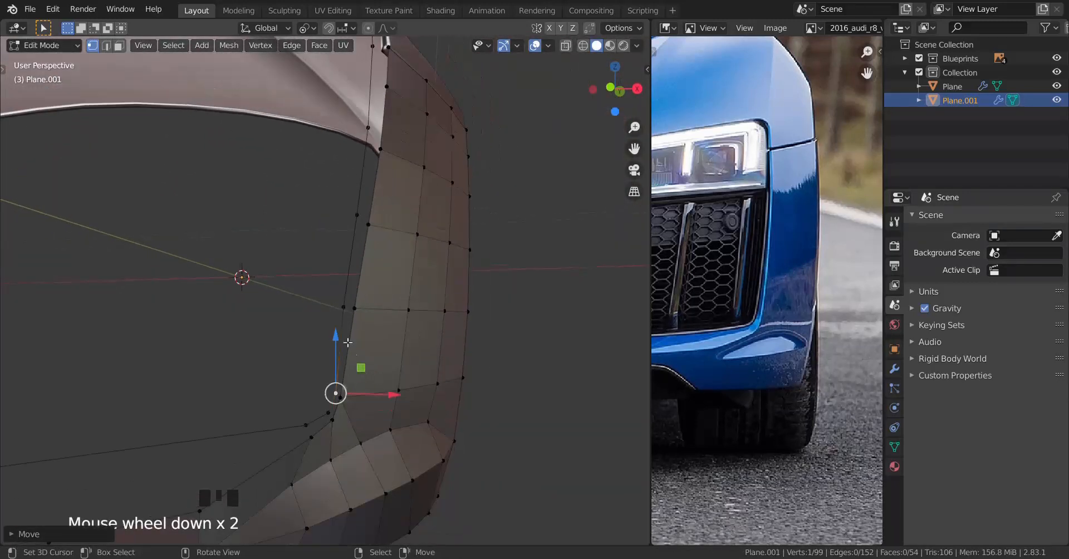
right_click(343, 306)
middle_click_drag(343, 305, 327, 428, "shift")
right_click(344, 225, "ctrl")
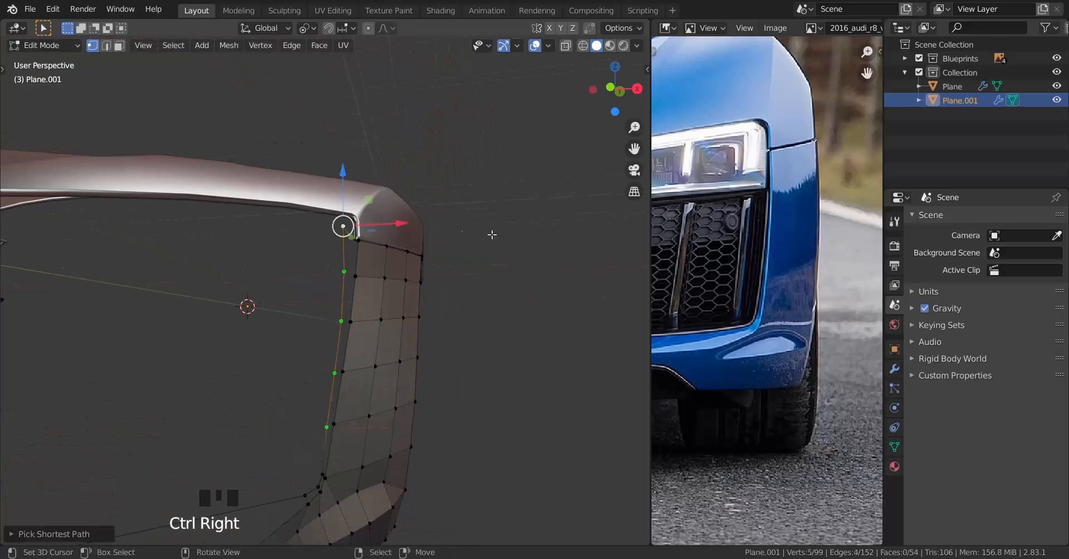
key("x")
left_click(493, 233)
Extrude the upper five vertices of the outer panel's inner vertical edge into a narrow strip.
scroll(367, 452, "up", 2)
right_click(341, 480)
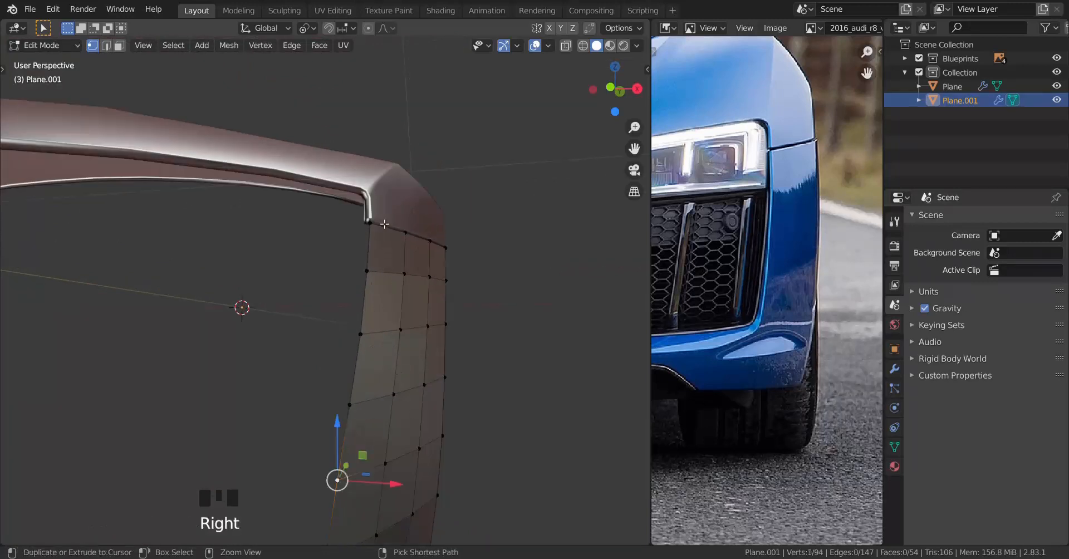
right_click(367, 222, "ctrl")
middle_click_drag(367, 222, 447, 360)
scroll(447, 361, "up", 1)
key("e")
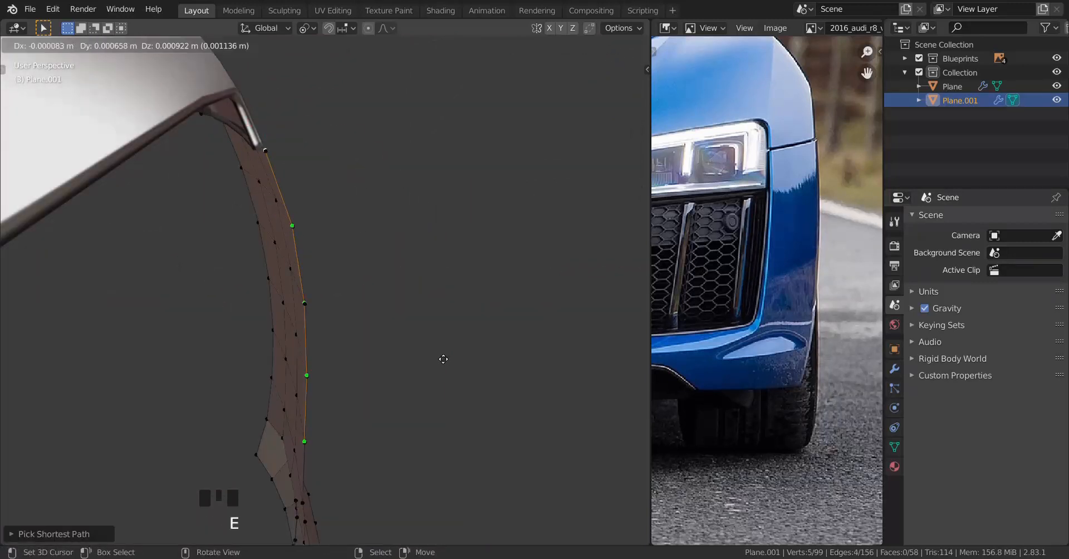
left_click(357, 328)
In front view, shift the extruded edge along X to the intake side of the blueprint line.
key("KP_1")
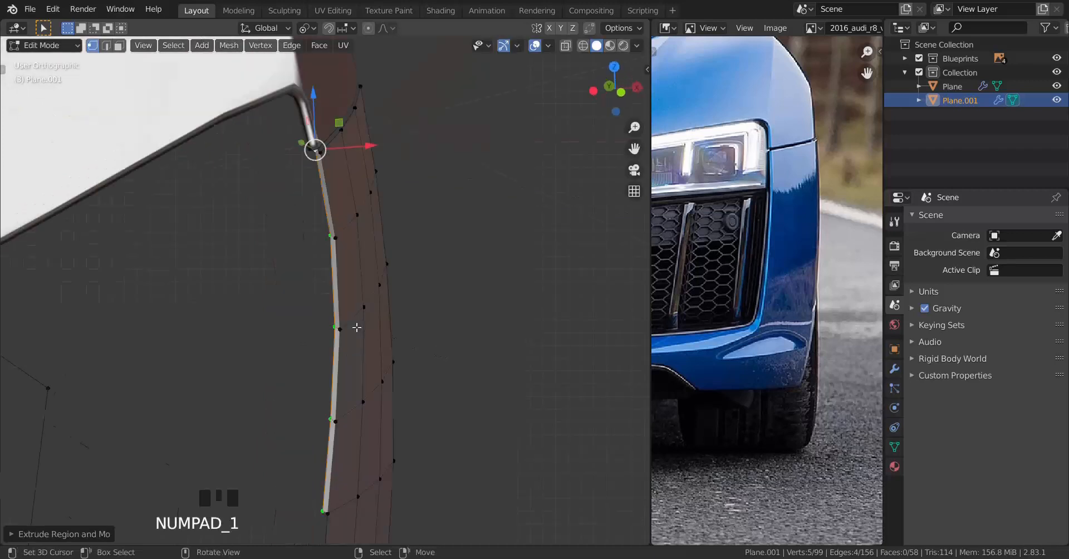
scroll(453, 184, "up", 4)
middle_click_drag(452, 184, 431, 324, "shift")
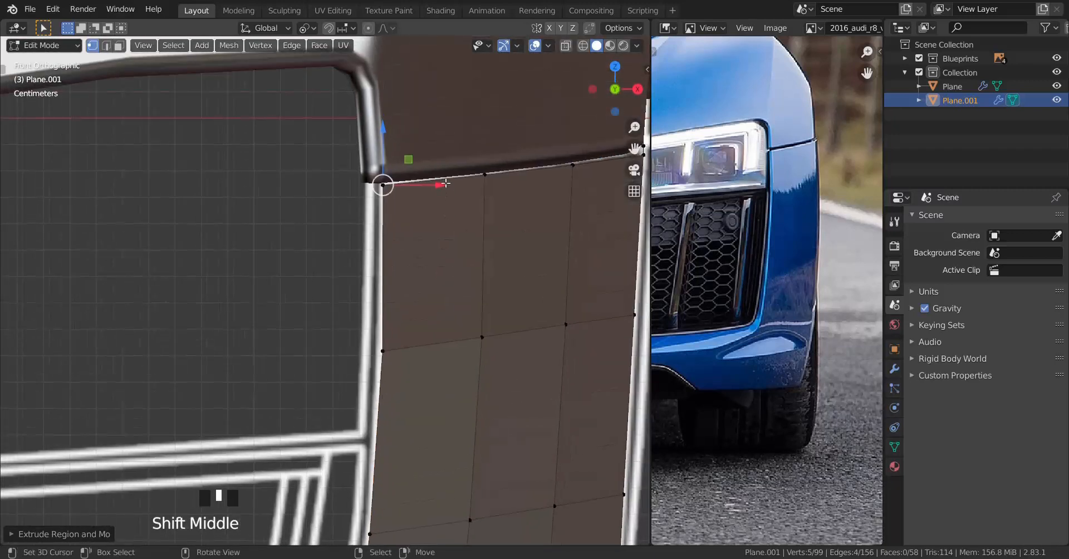
left_click_drag(445, 184, 261, 138)
scroll(334, 384, "down", 3)
Fill the gap below the extruded strip with a face joining it to the upper corner vertex of the intake outline.
middle_click_drag(334, 440, 377, 117, "shift")
scroll(376, 296, "down", 1)
middle_click_drag(377, 296, 364, 346)
scroll(339, 279, "up", 2)
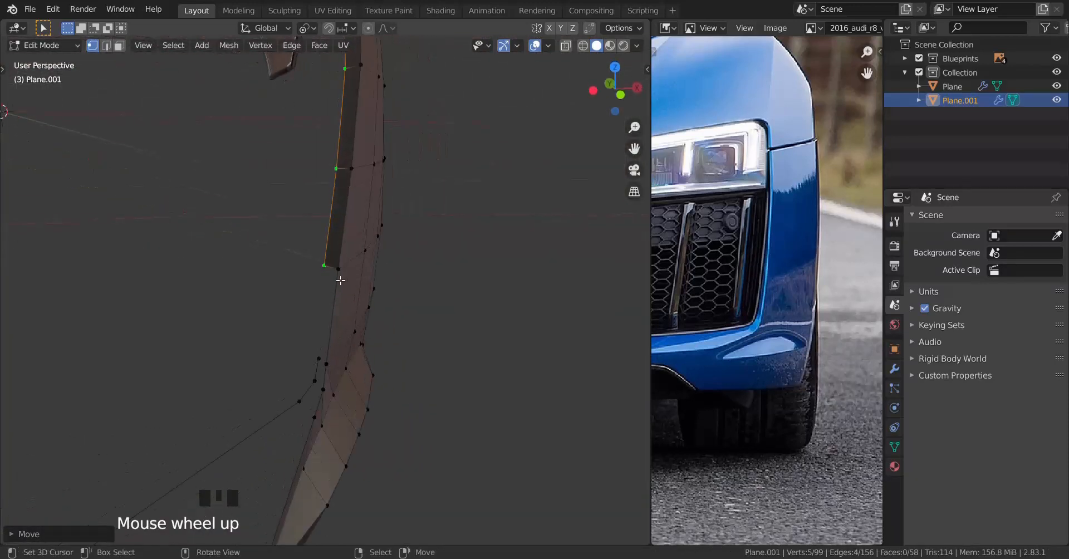
mouse_move(339, 279)
middle_mouse_down()
mouse_move(351, 274)
mouse_move(334, 270)
mouse_move(370, 268)
mouse_move(351, 282)
middle_mouse_up()
right_click(349, 279)
right_click(335, 377, "shift")
right_click(328, 371, "shift")
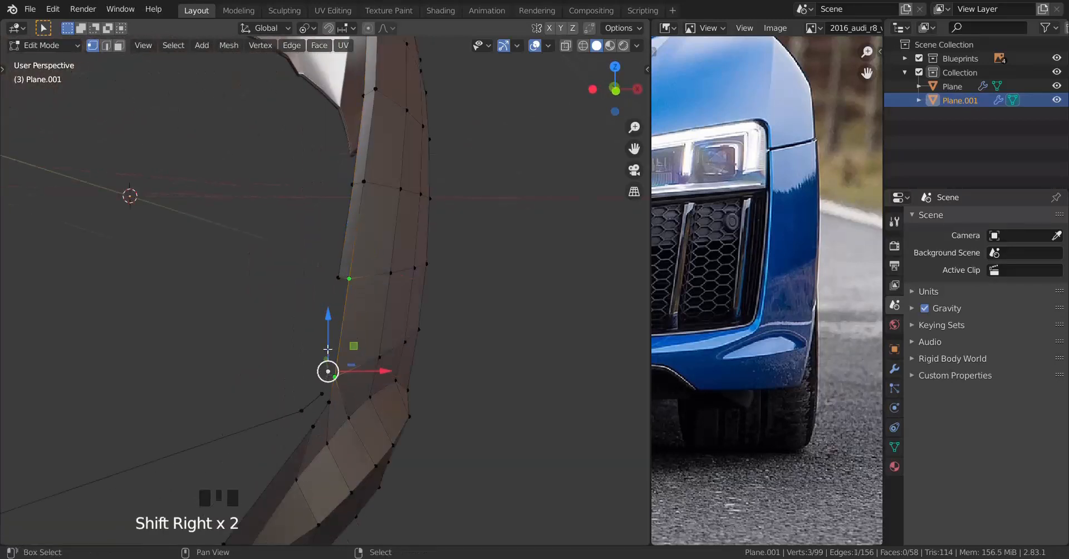
key("f")
Move the new face's free lower corner vertex along the Y axis.
middle_click_drag(322, 344, 361, 357)
scroll(362, 353, "up", 2)
right_click(288, 368)
middle_click_drag(288, 368, 287, 365, "shift")
left_click_drag(286, 366, 196, 311)
middle_click_drag(200, 315, 189, 336)
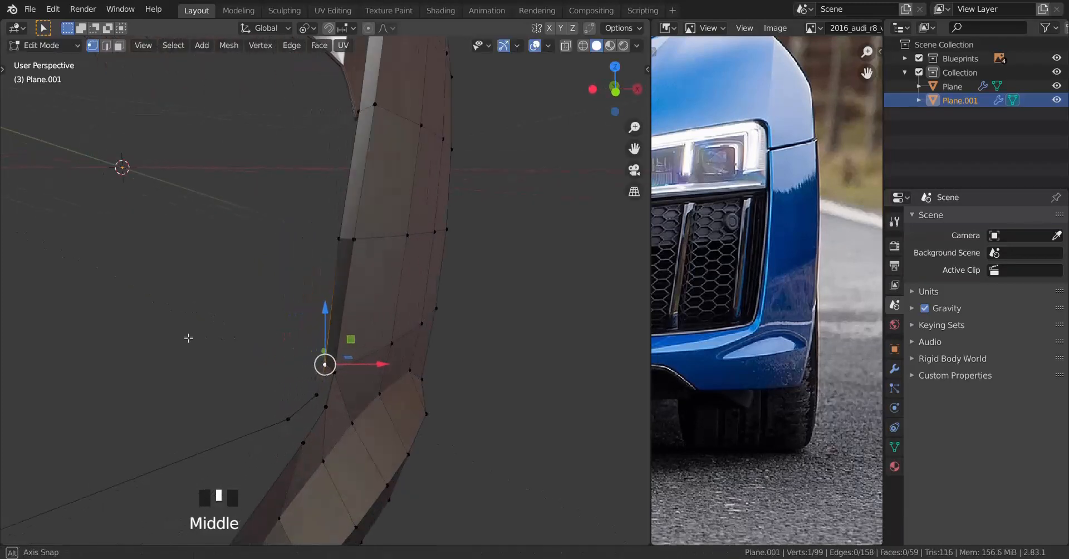
Vertex-slide the new face's lower corner vertex beyond its edge with clamping turned off.
scroll(190, 337, "up", 2)
mouse_move(359, 380)
middle_mouse_down()
mouse_move(381, 389)
mouse_move(373, 384)
middle_mouse_up()
key("g")
key("g")
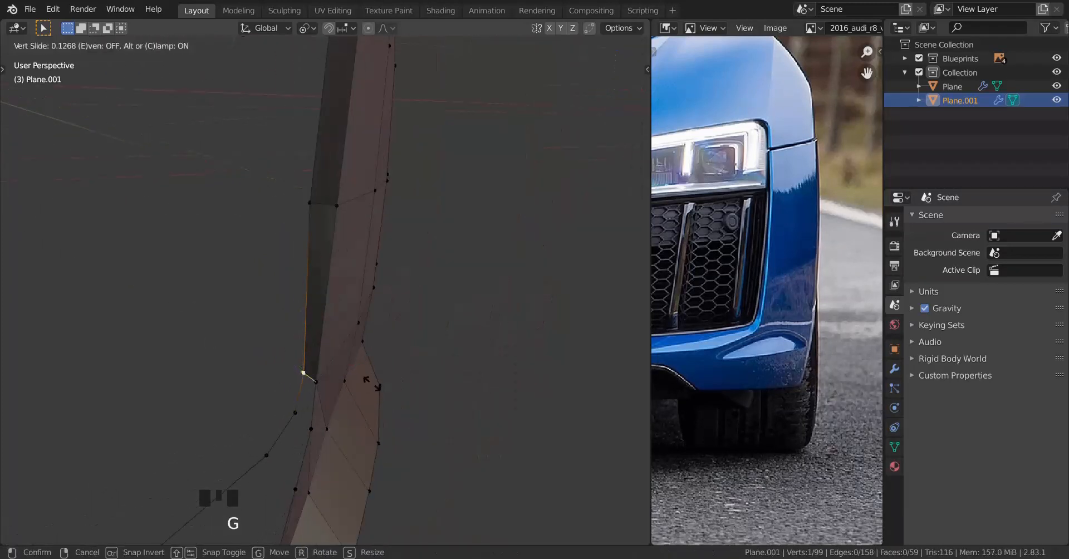
key("c")
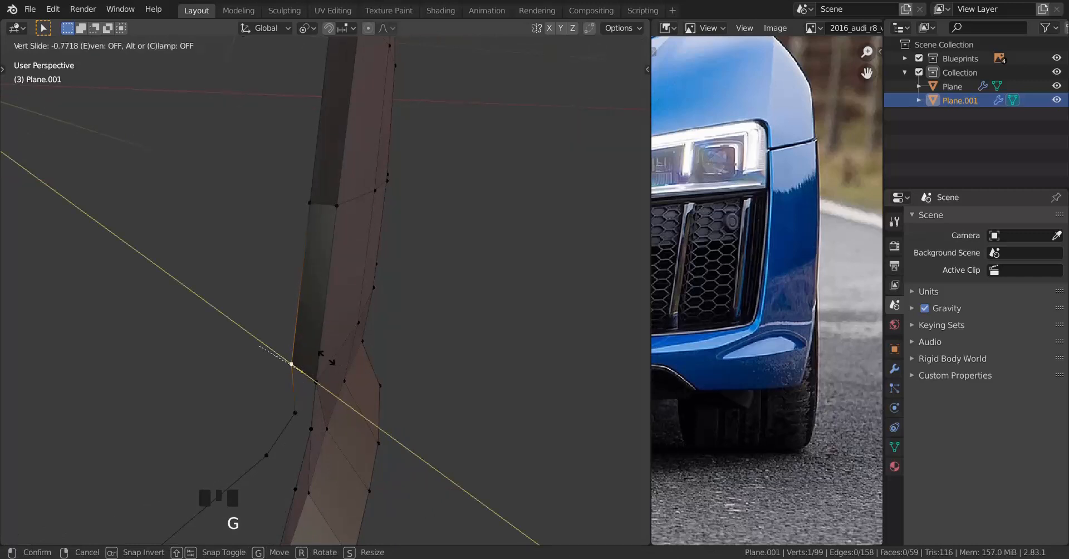
left_click(292, 343)
Move the strip's lower corner vertex along X closer to the outer panel's edge.
middle_click_drag(290, 342, 244, 334)
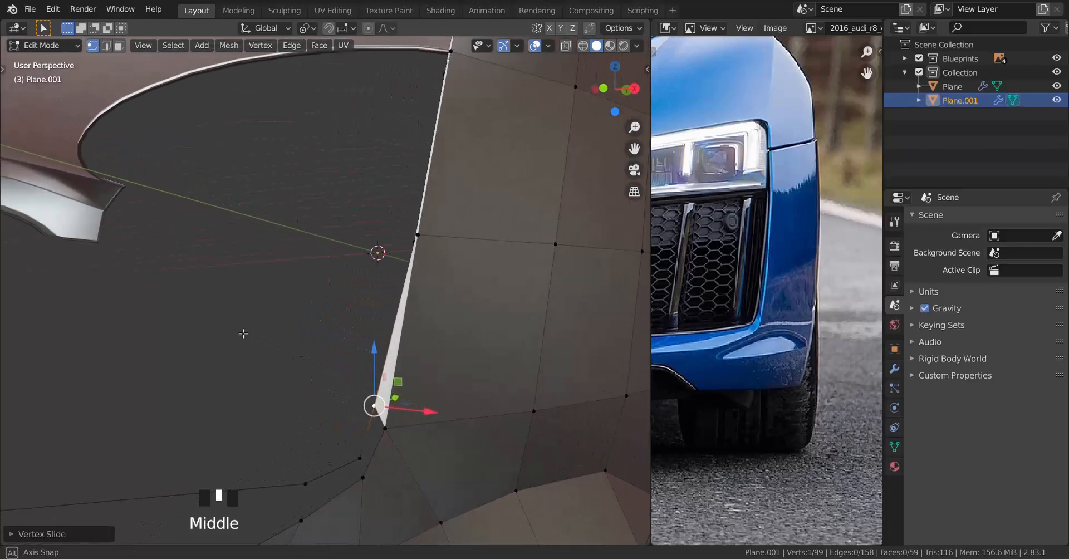
middle_click_drag(308, 392, 309, 412)
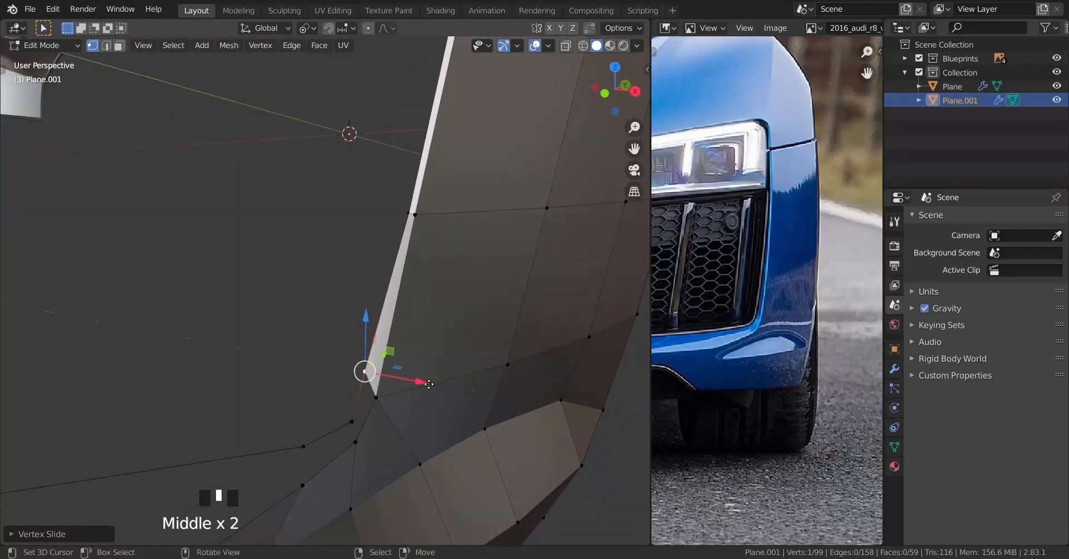
left_click_drag(429, 384, 466, 342)
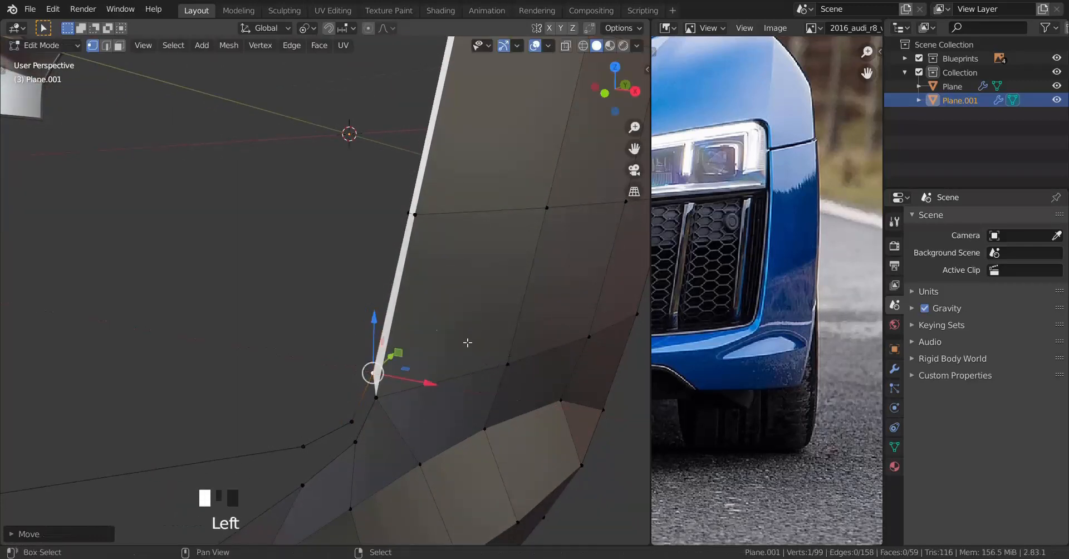
Adjust the inner strip's lower corner vertex along X against the front blueprint.
middle_click(466, 341)
key("KP_1")
scroll(430, 329, "down", 2)
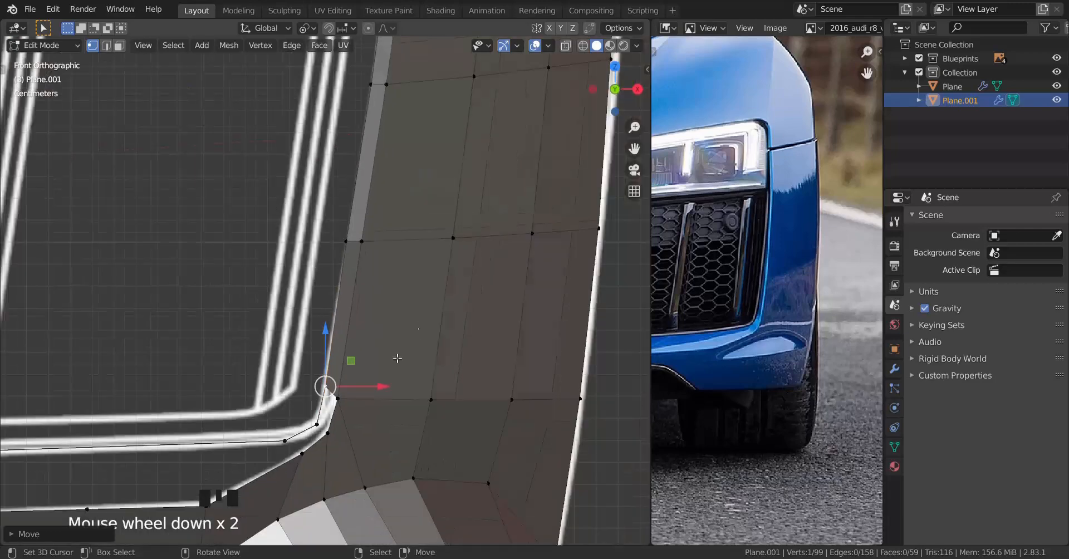
middle_click_drag(430, 329, 405, 356, "shift")
scroll(383, 289, "up", 4)
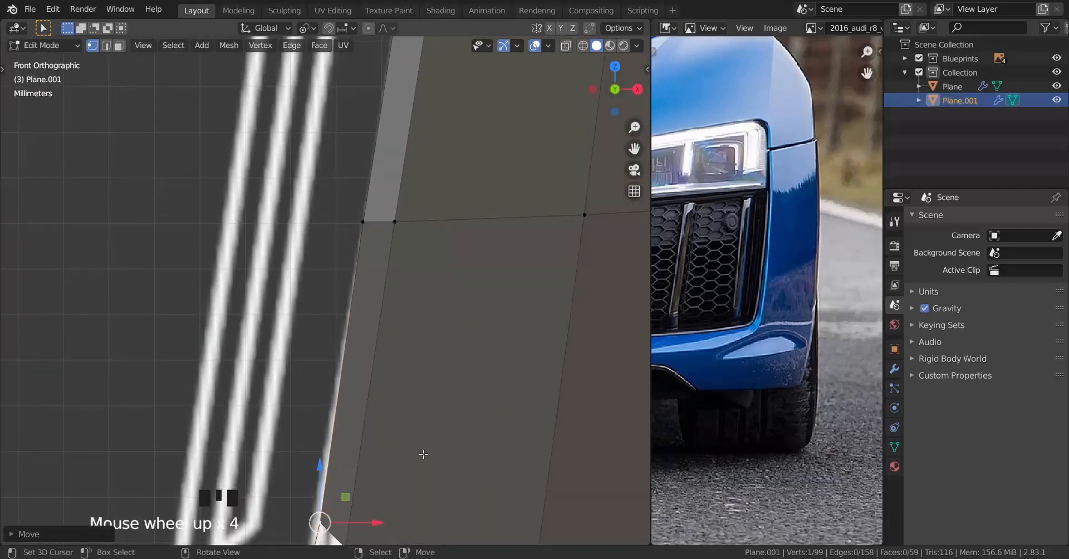
middle_click_drag(422, 450, 404, 314, "shift")
left_click_drag(372, 347, 384, 357)
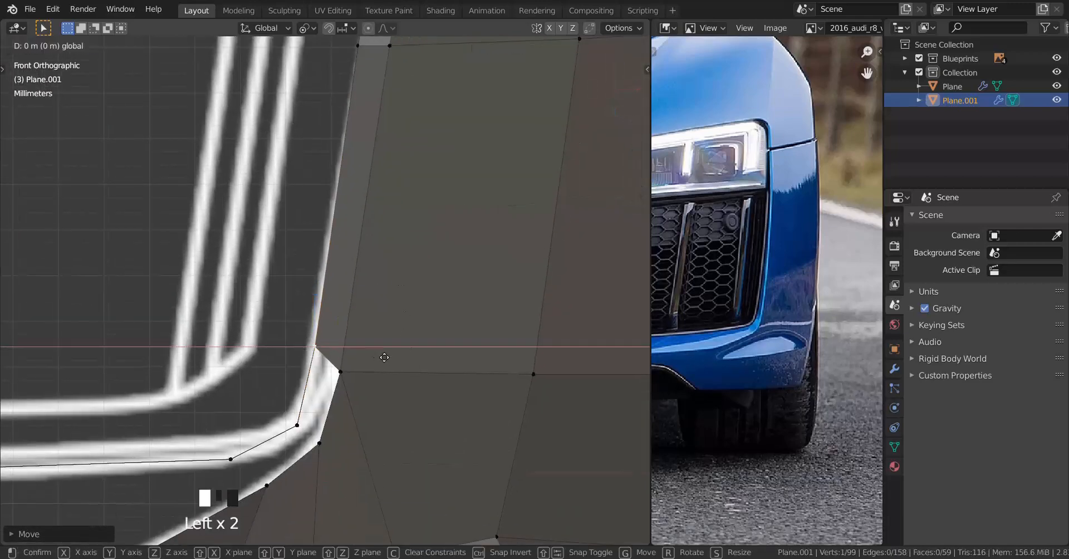
Move the two intake-outline corner vertices just below the strip along the Y axis.
scroll(381, 343, "down", 2)
middle_click_drag(381, 343, 395, 381)
scroll(339, 402, "up", 2)
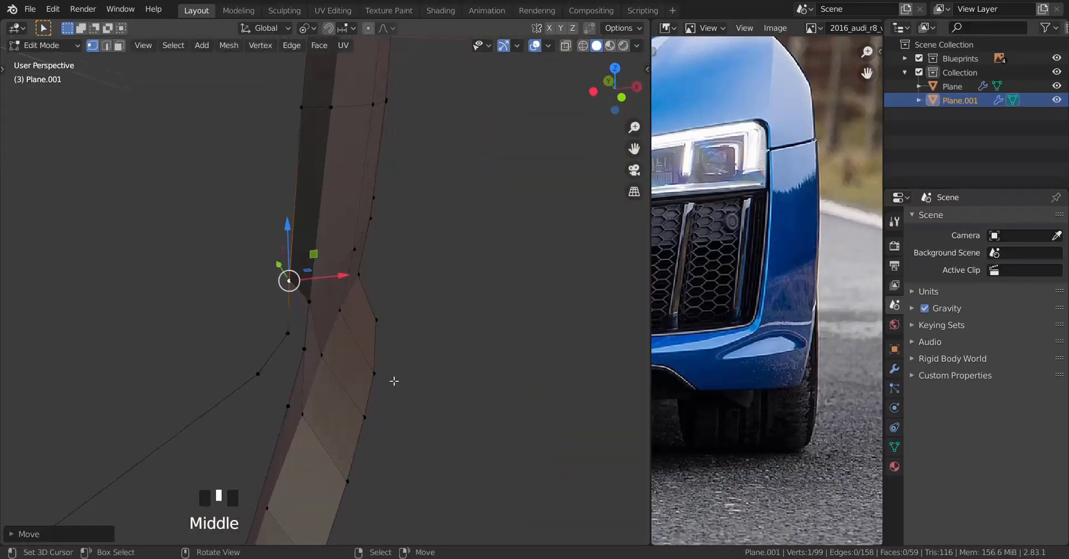
middle_click_drag(289, 339, 319, 391)
left_click_drag(233, 288, 221, 283)
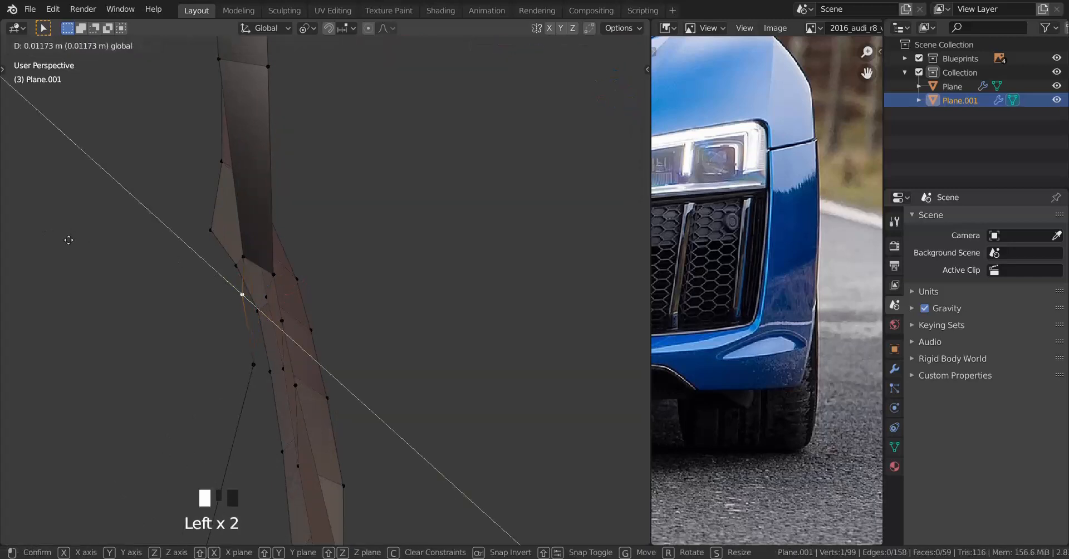
left_click_drag(94, 253, 93, 254)
right_click(255, 368)
left_click_drag(231, 348, 206, 317)
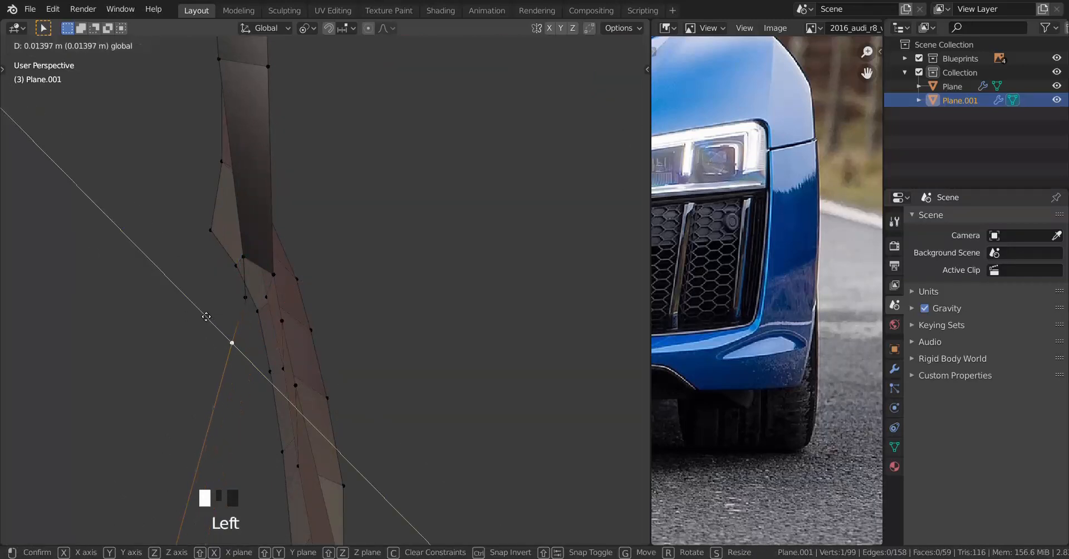
left_click_drag(275, 414, 246, 374)
Fill two faces joining the strip's lower end and the intake outline's corner to the neighbouring bumper panel.
middle_click_drag(246, 373, 230, 329)
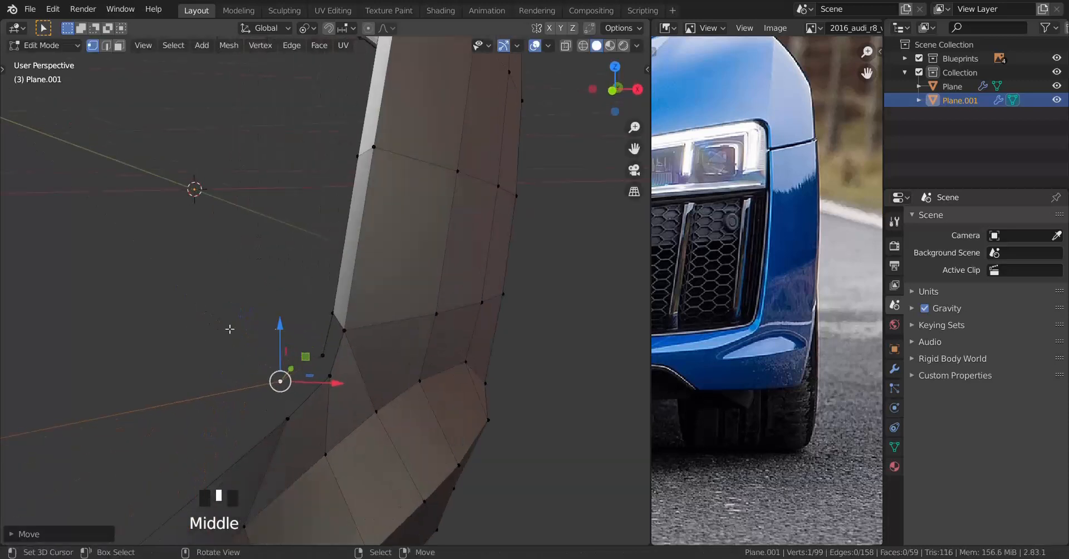
right_click(327, 316)
key("f")
middle_click_drag(369, 349, 305, 363)
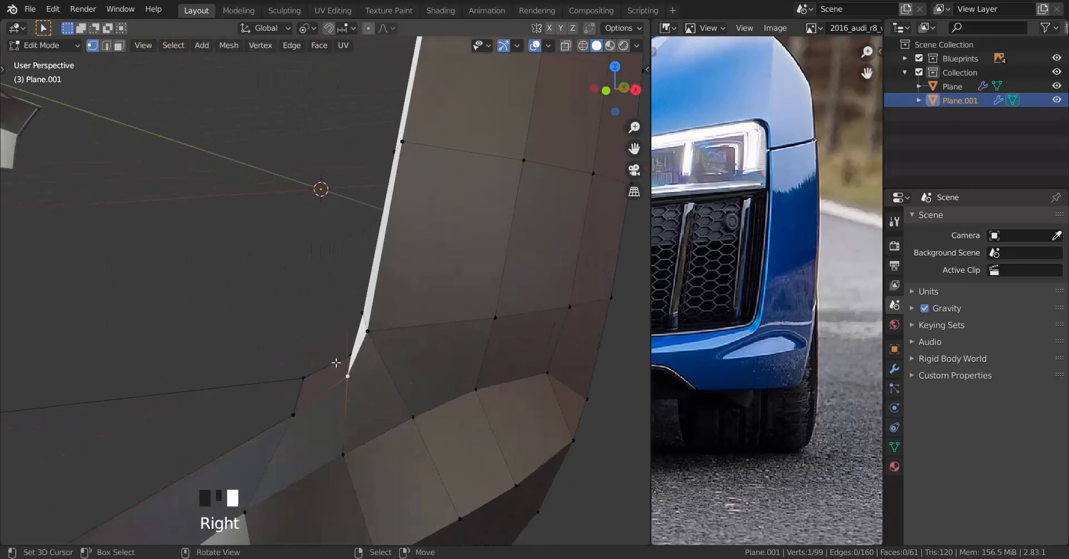
Reposition the intake outline's corner vertex below the strip along X against the front blueprint.
left_click_drag(387, 358, 380, 356)
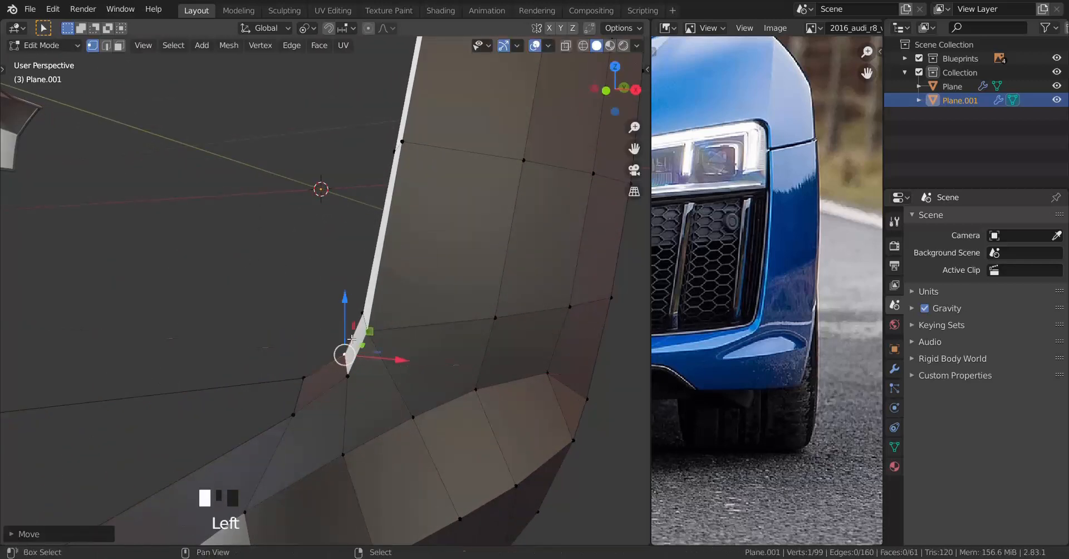
key("KP_1")
scroll(348, 342, "up", 3)
key("ctrl+z")
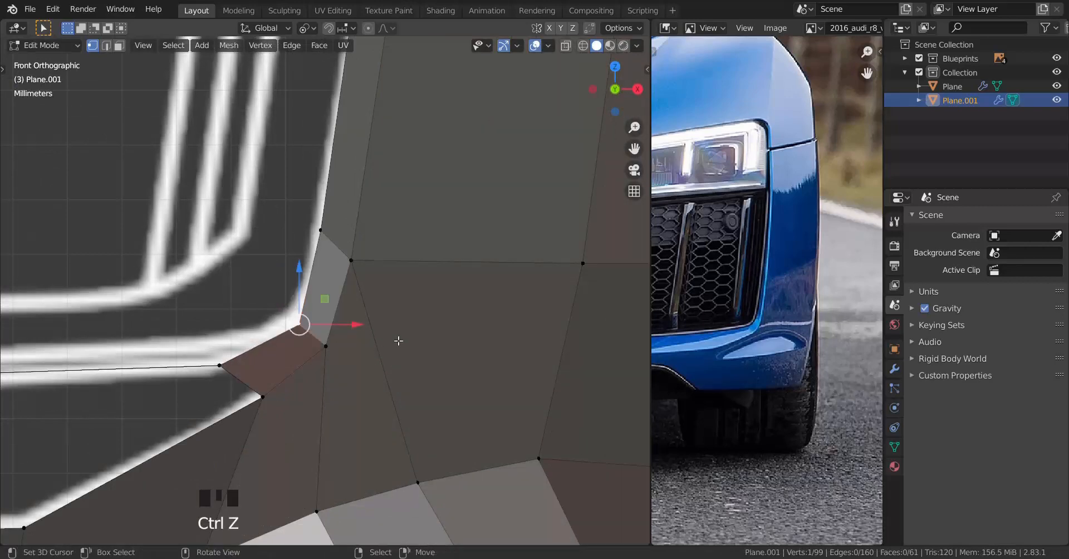
left_click_drag(366, 328, 280, 329)
key("z")
Add a centred loop cut running lengthwise through the sloped faces above the bumper's front lower lip.
middle_click_drag(383, 351, 494, 369)
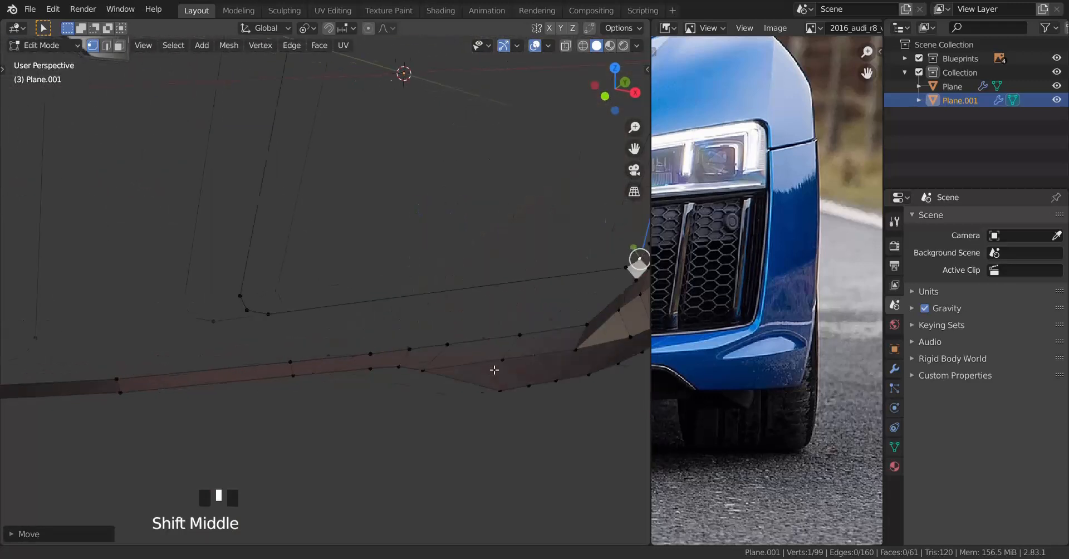
scroll(201, 384, "down", 3)
middle_click_drag(200, 384, 371, 348, "shift")
scroll(312, 356, "up", 2)
key("ctrl+r")
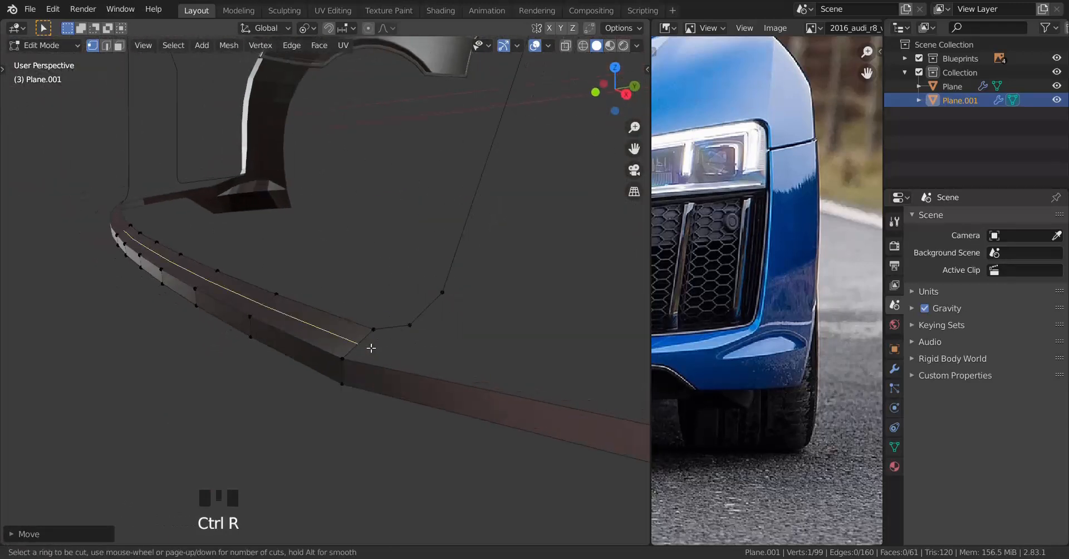
left_click(372, 348)
Move the new lengthwise loop about 0.0054 m in Y and 0.0004 m in Z in the side view.
key("KP_3")
scroll(233, 340, "up", 5)
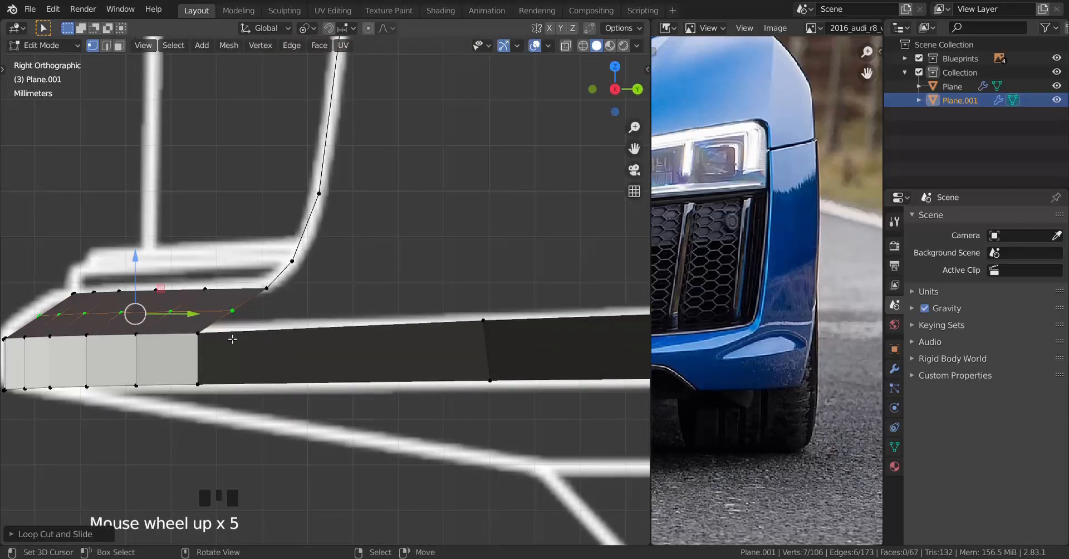
key("g")
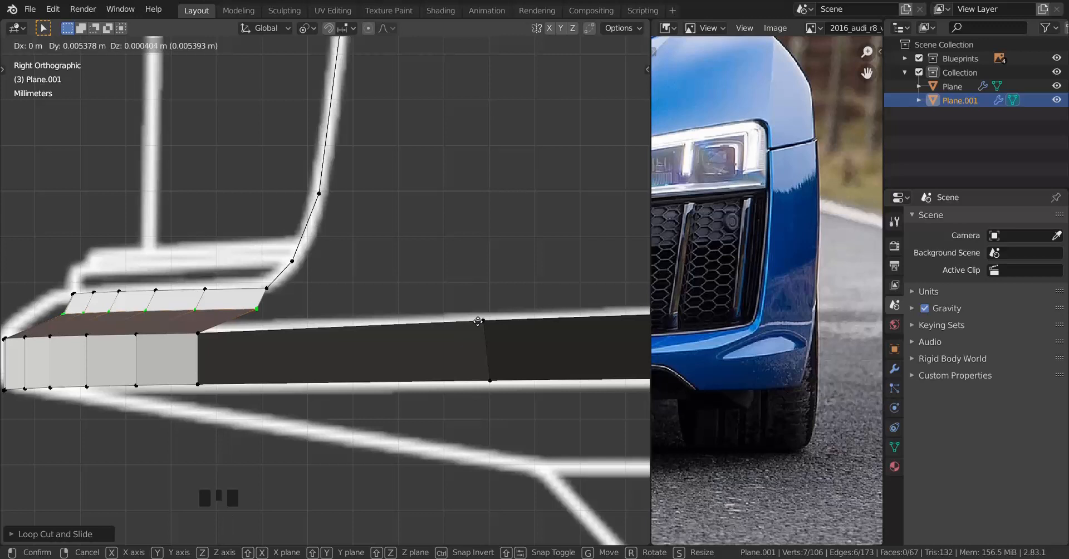
left_click(478, 321)
middle_click_drag(91, 325, 181, 325, "shift")
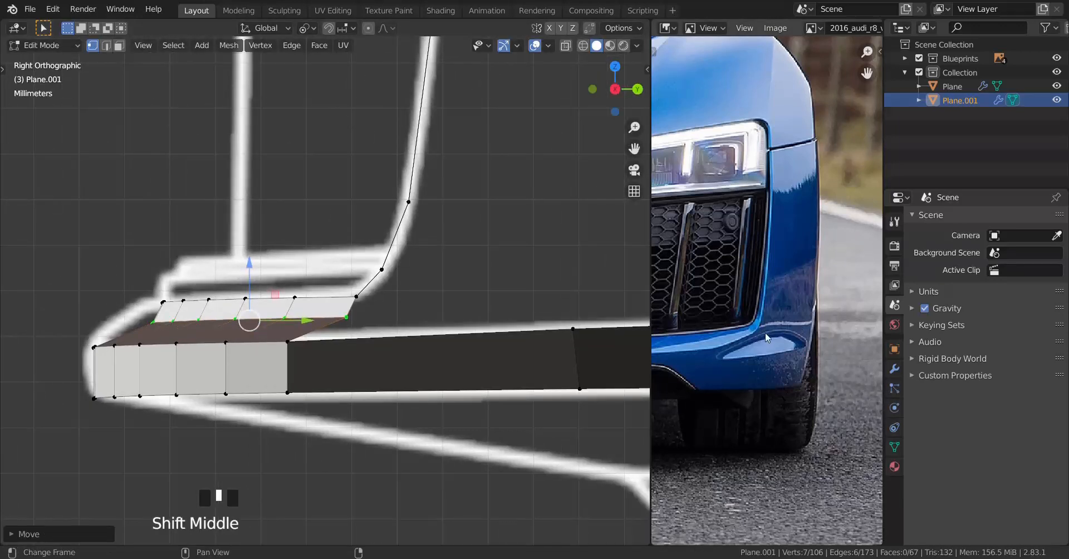
Add a loop cut across the lower lip segment just past the front bend, slid toward the bend.
middle_click_drag(761, 338, 785, 313)
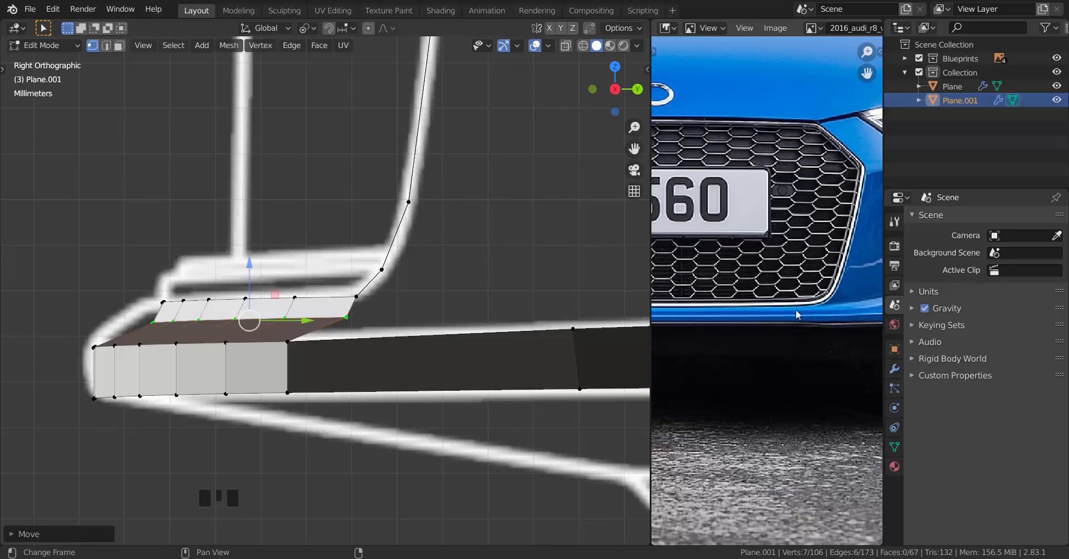
middle_click_drag(353, 310, 323, 313)
scroll(367, 311, "down", 4)
scroll(353, 294, "up", 1)
scroll(425, 321, "down", 1)
scroll(403, 340, "up", 1)
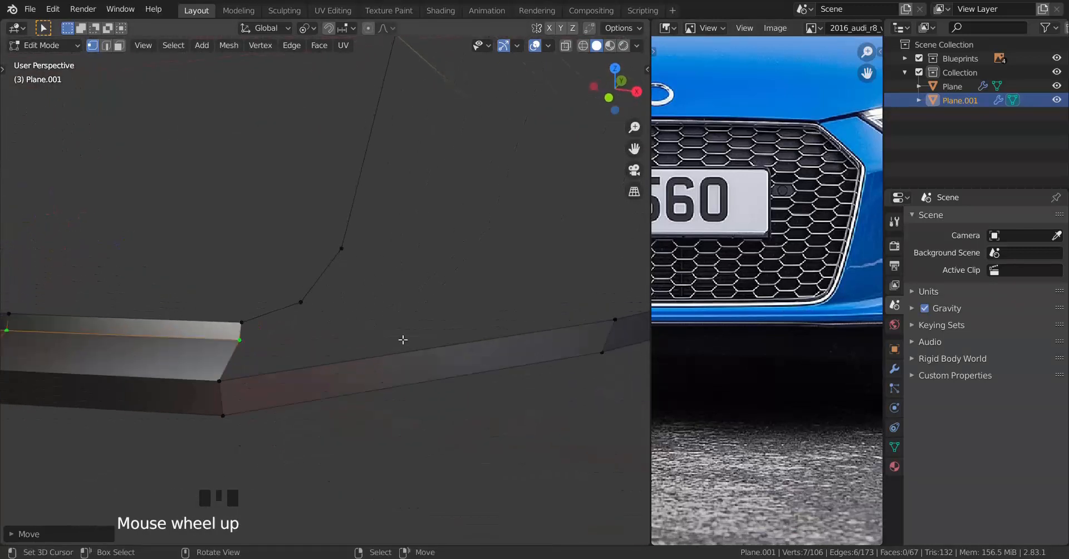
key("ctrl+r")
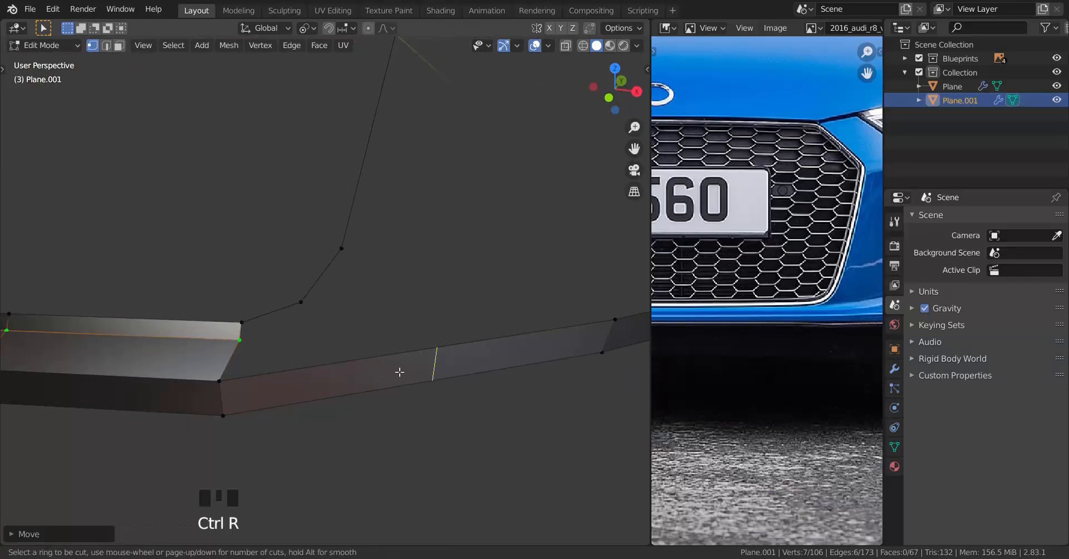
left_click(399, 372)
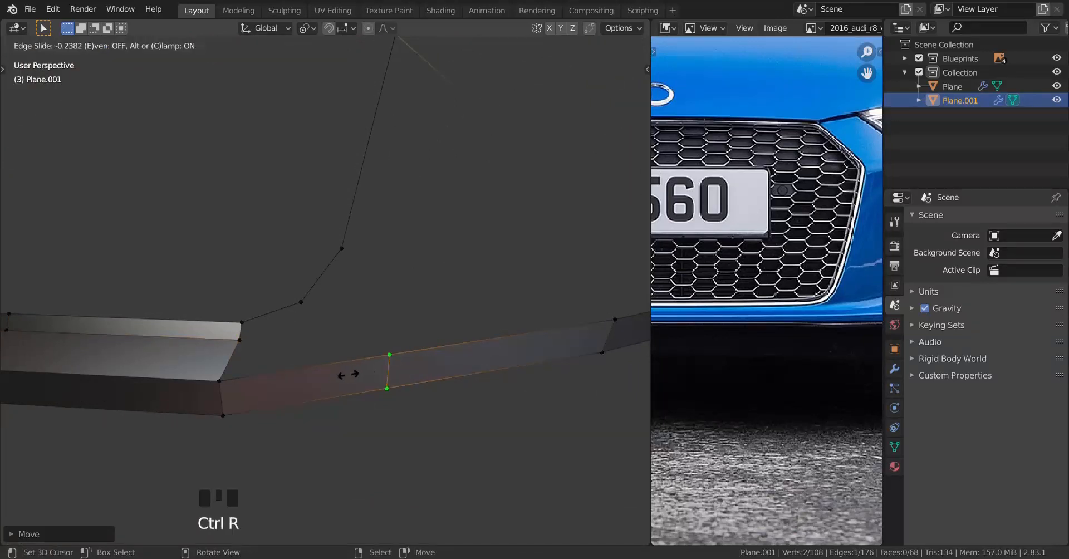
left_click(326, 382)
Move the new lip edge about 0.0037 m in X and -0.0012 m in Y onto the top blueprint's curve.
key("KP_7")
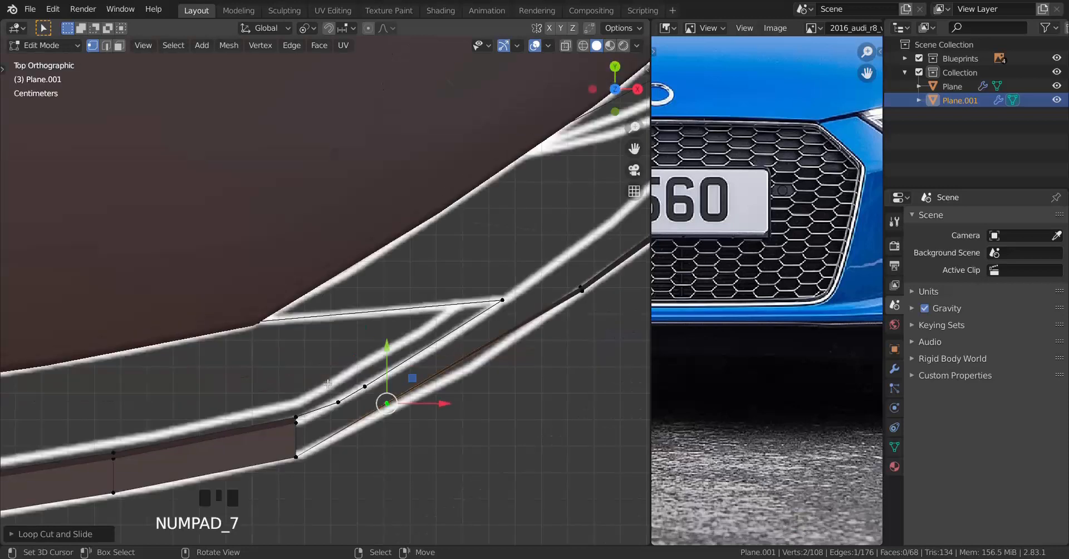
key("g")
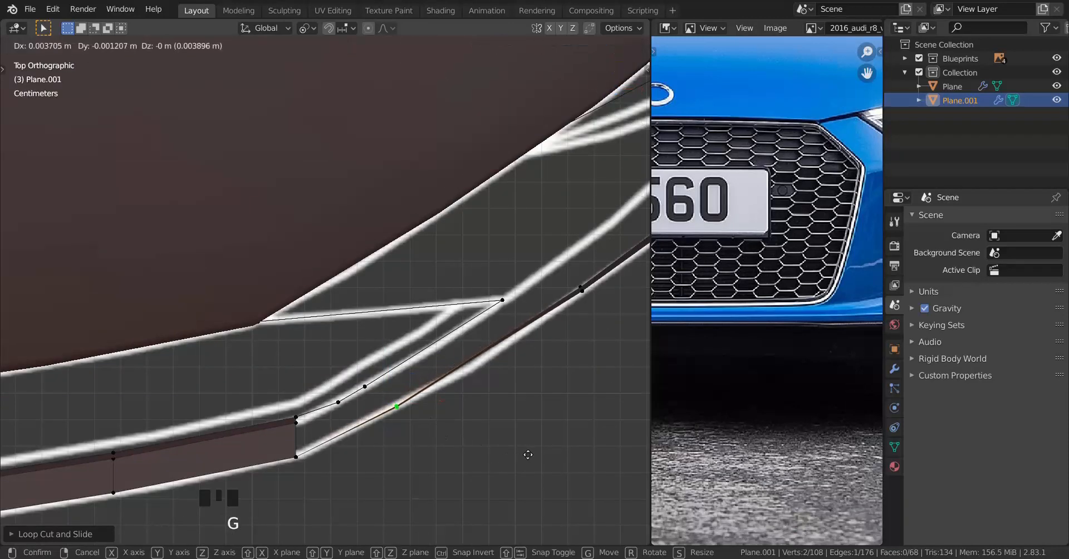
left_click(528, 454)
Fill a face between the grille outline's lower corner vertices and the side intake's lower inner corner vertices.
middle_click_drag(433, 452, 352, 304)
scroll(390, 423, "down", 2)
right_click(283, 297)
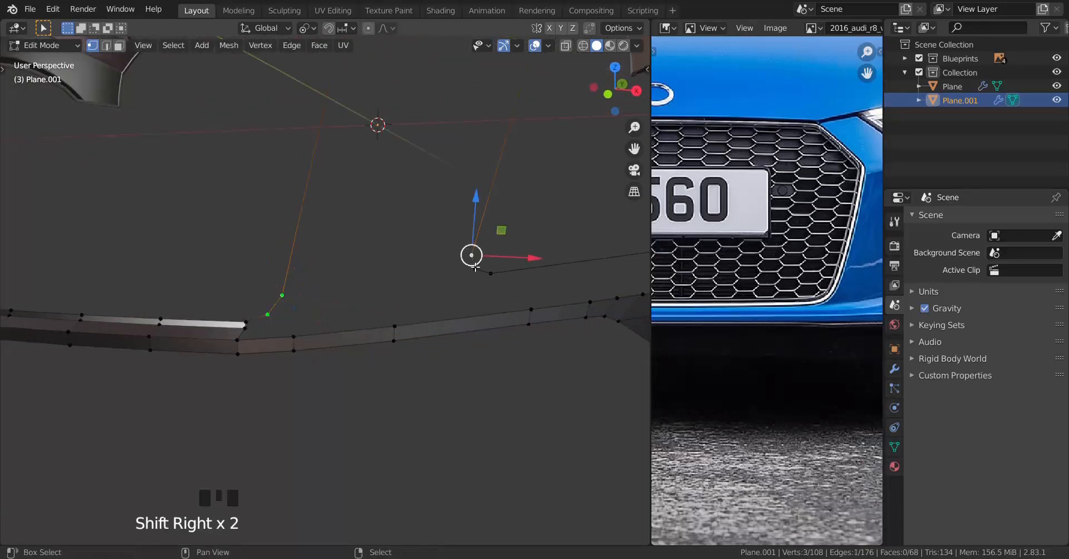
key("f")
middle_click_drag(440, 299, 465, 266)
scroll(501, 262, "up", 2)
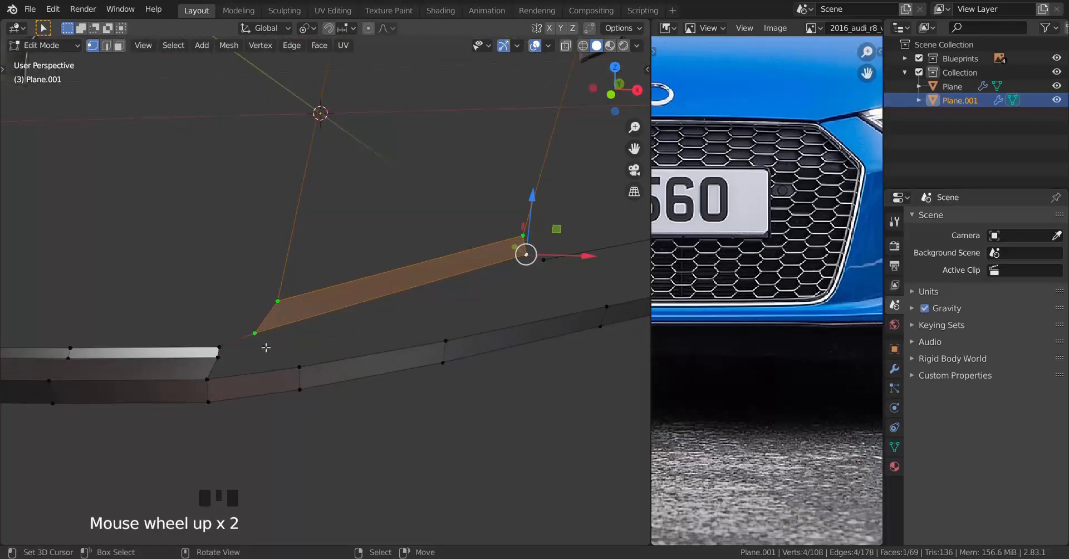
Join the new face's lower grille-side vertex to the lip with an edge and split it with a centred loop cut.
right_click(255, 332)
right_click(298, 366, "shift")
key("f")
middle_click_drag(298, 365, 390, 345)
scroll(390, 346, "up", 2)
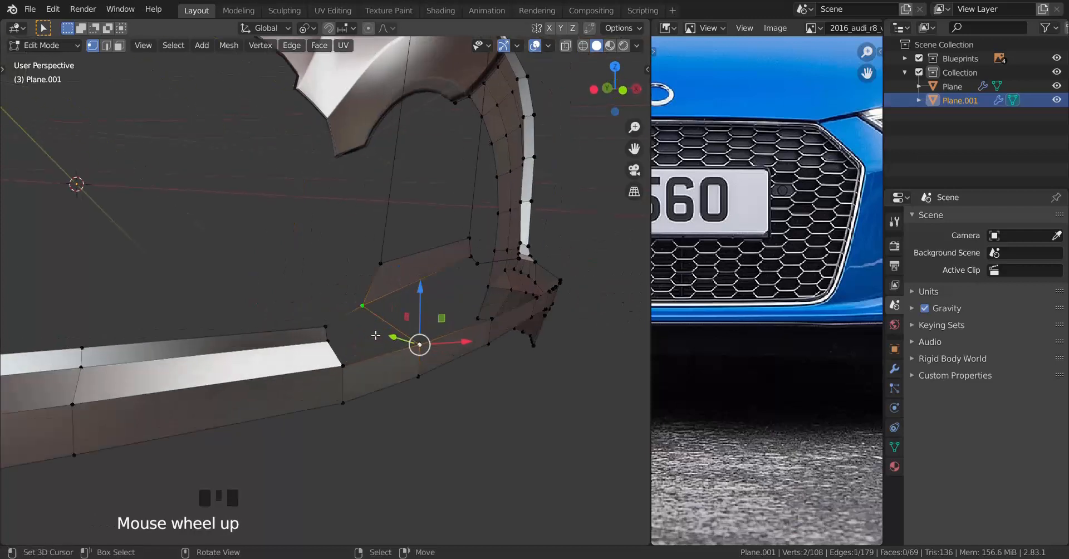
key("ctrl+r")
left_click(383, 335)
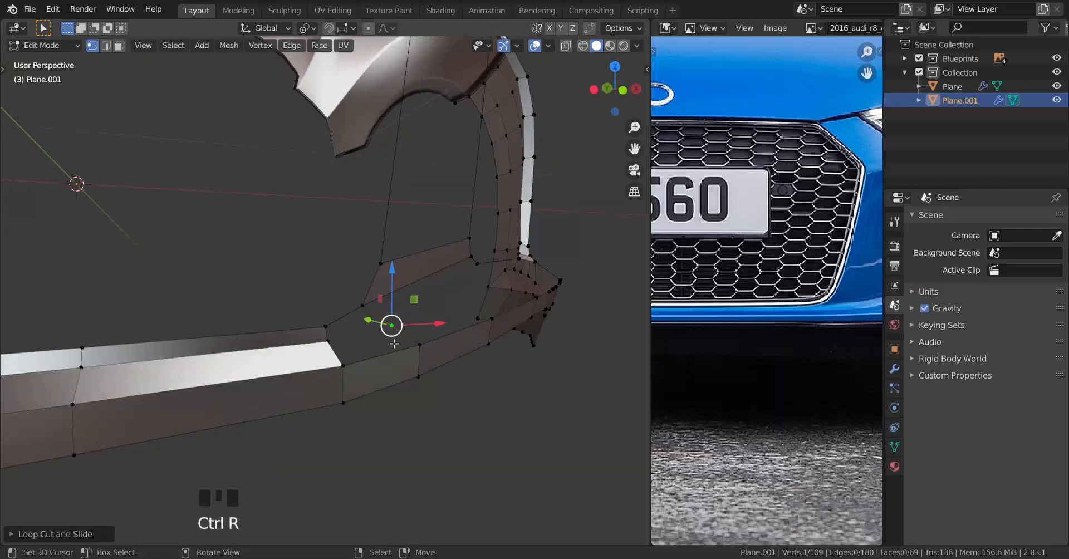
Fill a quad joining the edge's midpoint and upper vertex to the end of the narrow face strip.
right_click(327, 343, "shift")
right_click(325, 327, "shift")
right_click(363, 307, "shift")
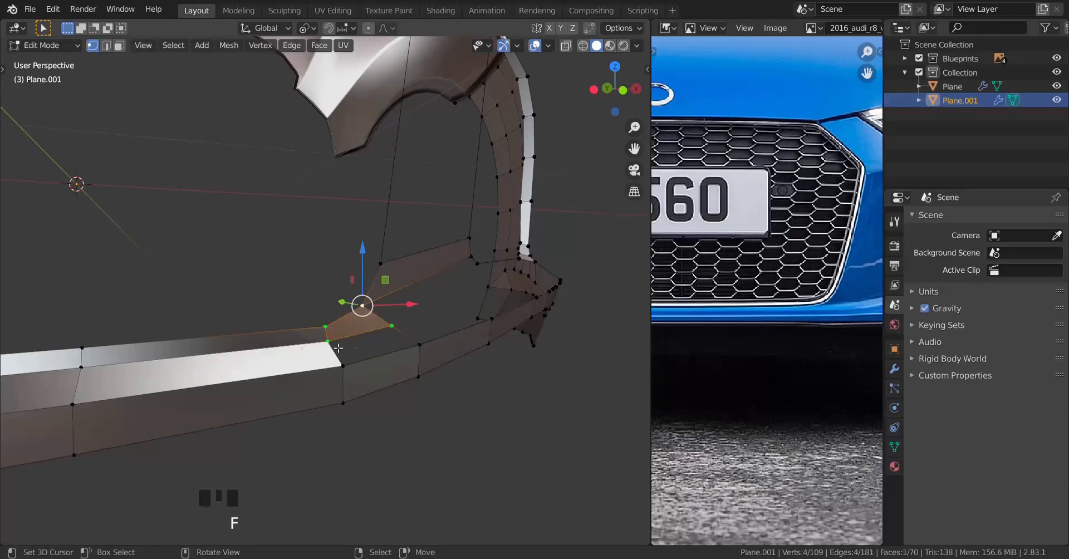
Move the midpoint vertex of the new corner quad outward along the X axis.
middle_click_drag(338, 348, 306, 388)
scroll(361, 387, "up", 3)
right_click(314, 387)
left_click_drag(382, 382, 411, 379)
middle_click_drag(345, 383, 402, 402)
Fill the remaining corner gap between the new quad and the lower lip.
right_click(223, 390)
right_click(190, 436, "shift")
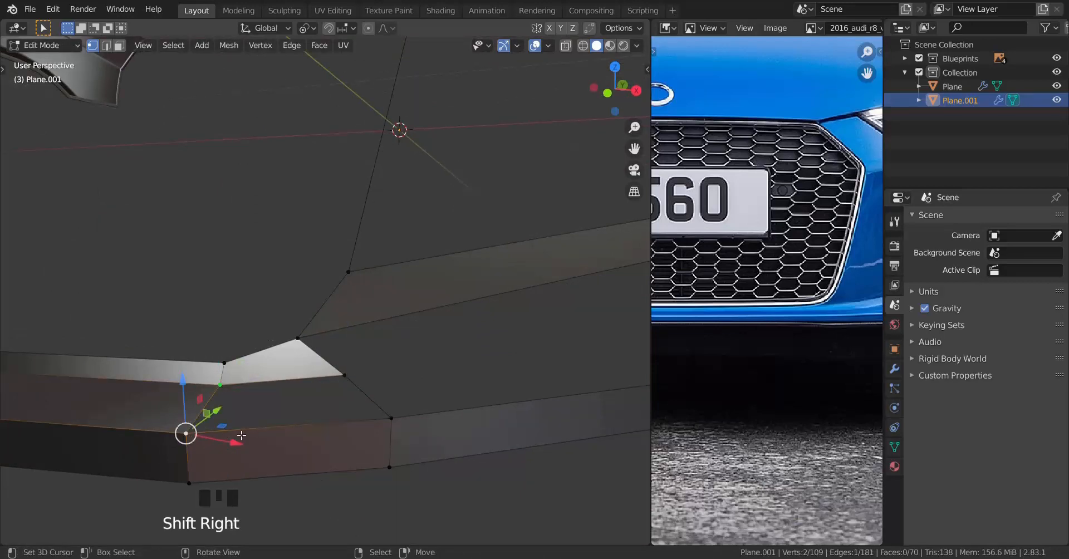
key("f")
Nudge the outer vertex shared by the two new corner faces.
right_click(344, 379)
middle_click_drag(334, 387, 169, 403)
left_click_drag(366, 403, 359, 403)
middle_click_drag(360, 403, 504, 423)
Fill a second long face beneath the grille-to-intake face, from the corner midpoint vertex to the side intake's lower outline.
scroll(345, 390, "down", 2)
middle_click_drag(328, 384, 501, 290, "shift")
scroll(246, 367, "down", 2)
right_click(538, 290, "shift")
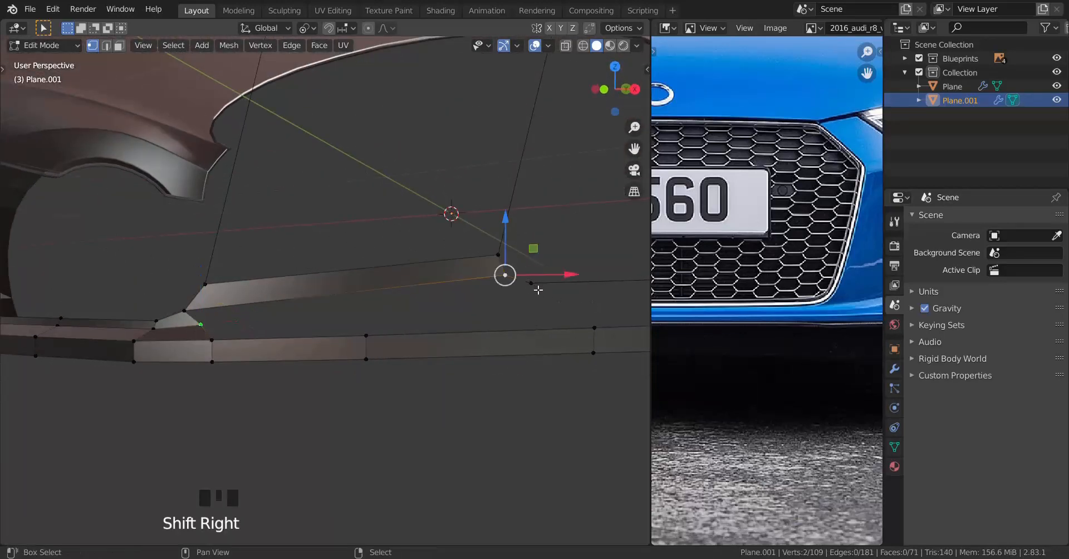
right_click(185, 309, "shift")
key("f")
Add a centred loop cut across the long lip segment below the side intake's inner corner.
middle_click_drag(282, 324, 321, 362)
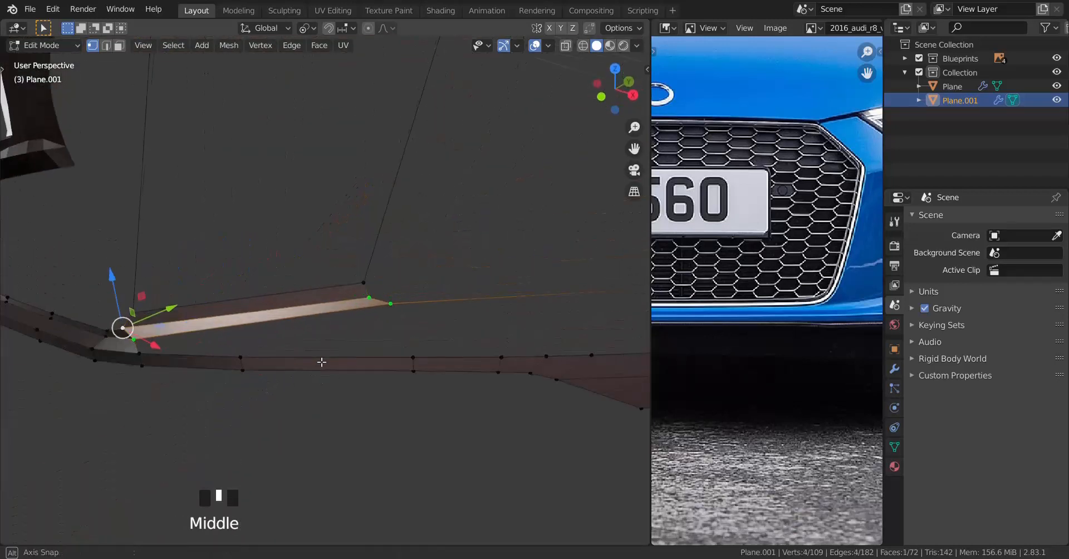
scroll(322, 362, "up", 1)
key("ctrl+r")
left_click(326, 382)
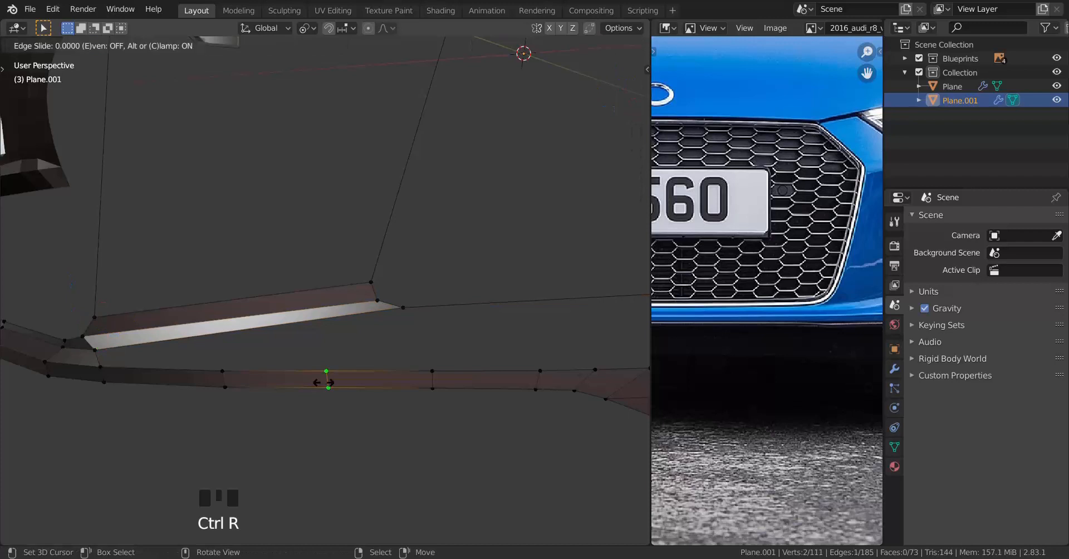
left_click(325, 383)
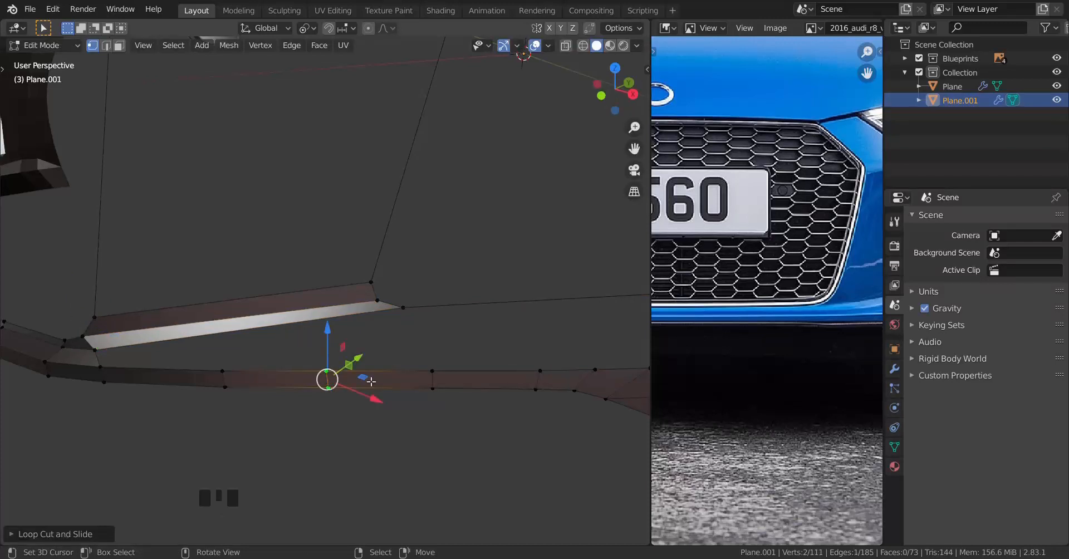
Move the new lip edge in the XY plane onto the top blueprint's outer curve.
key("KP_7")
scroll(372, 382, "up", 3)
left_click_drag(382, 298, 397, 312)
scroll(397, 312, "down", 3)
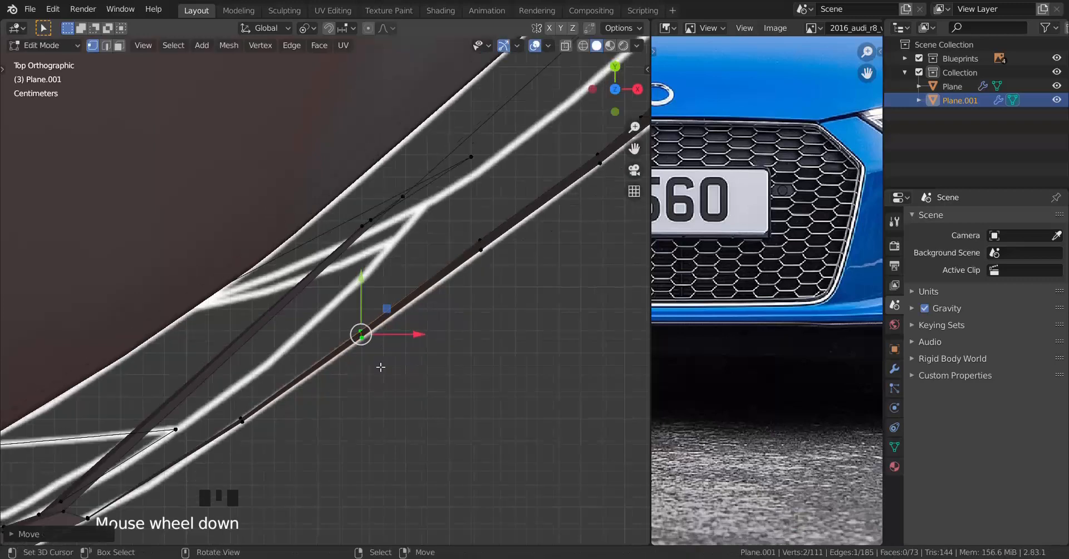
Check the lip edges and the new corner faces against the top and front blueprints.
middle_click_drag(397, 312, 341, 282)
key("KP_7")
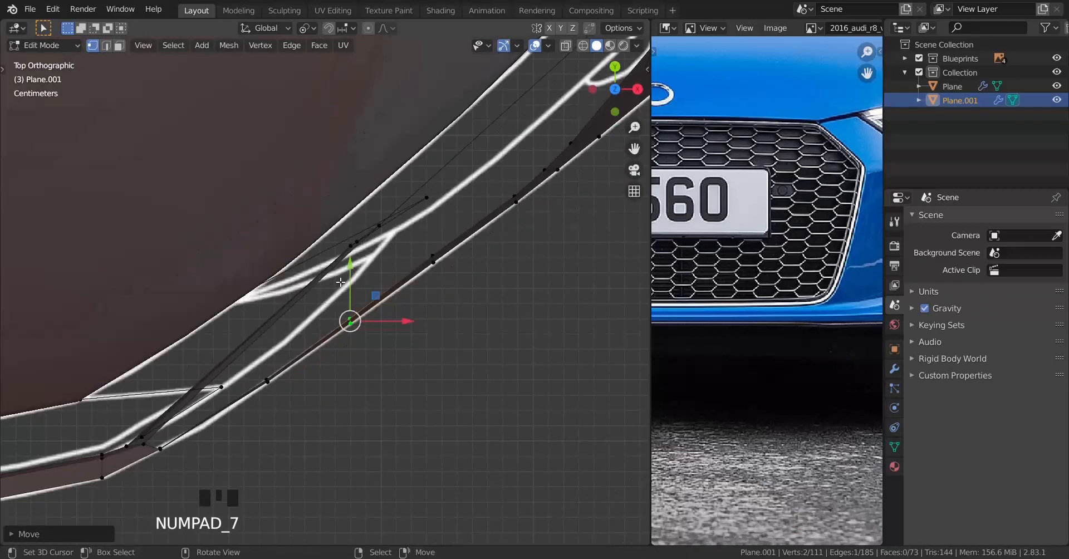
scroll(341, 282, "up", 4)
scroll(379, 325, "down", 4)
middle_click_drag(279, 430, 194, 315)
scroll(194, 315, "down", 3)
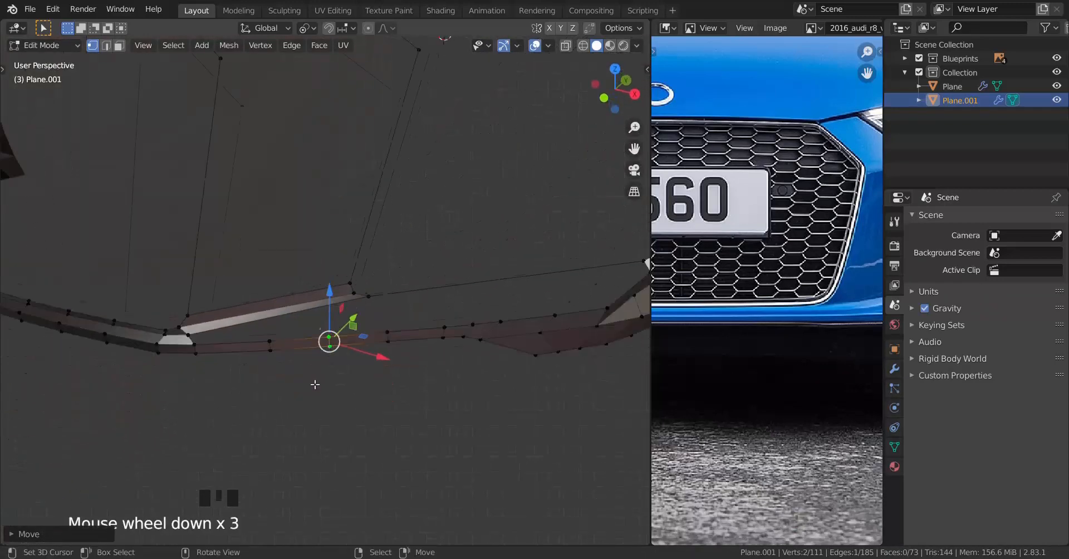
key("KP_1")
scroll(334, 312, "up", 5)
middle_click_drag(379, 318, 408, 311, "shift")
scroll(408, 311, "up", 1)
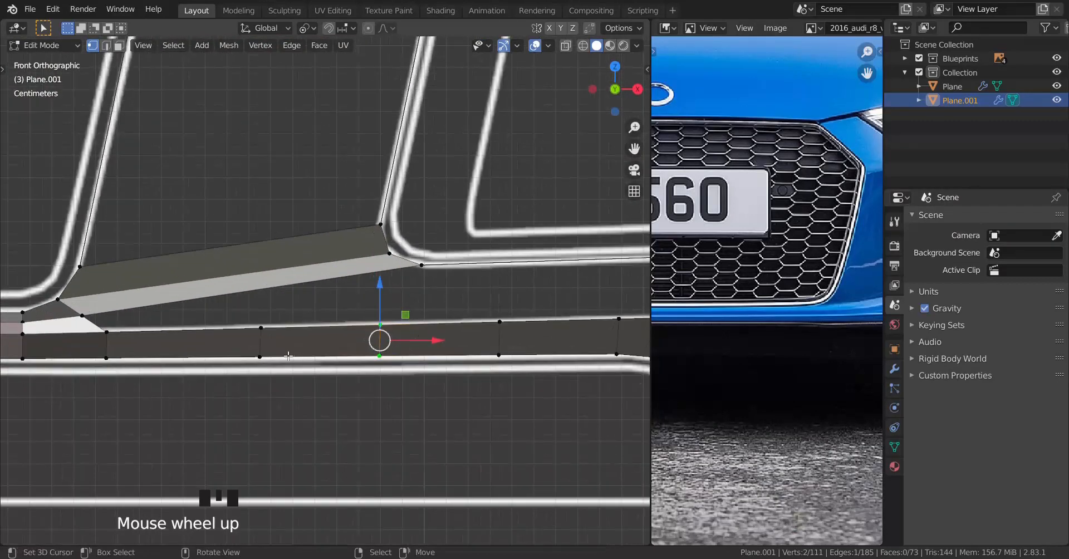
Slide the three lip edges below the grille-to-intake gap toward the car's centre to spread them along the long strip.
key("g")
key("g")
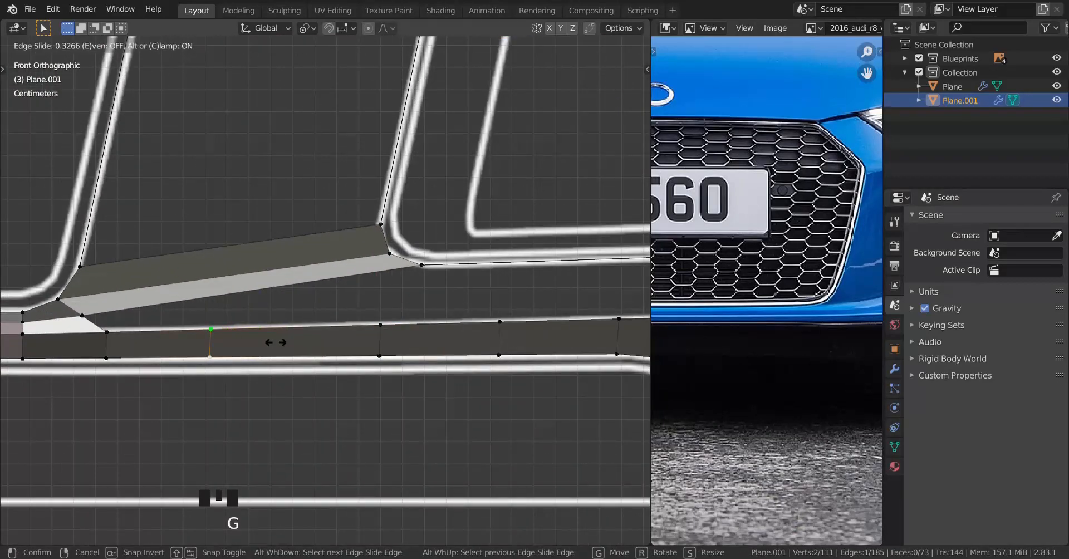
left_click(276, 342)
left_click(377, 348, "alt")
key("f")
key("g")
key("g")
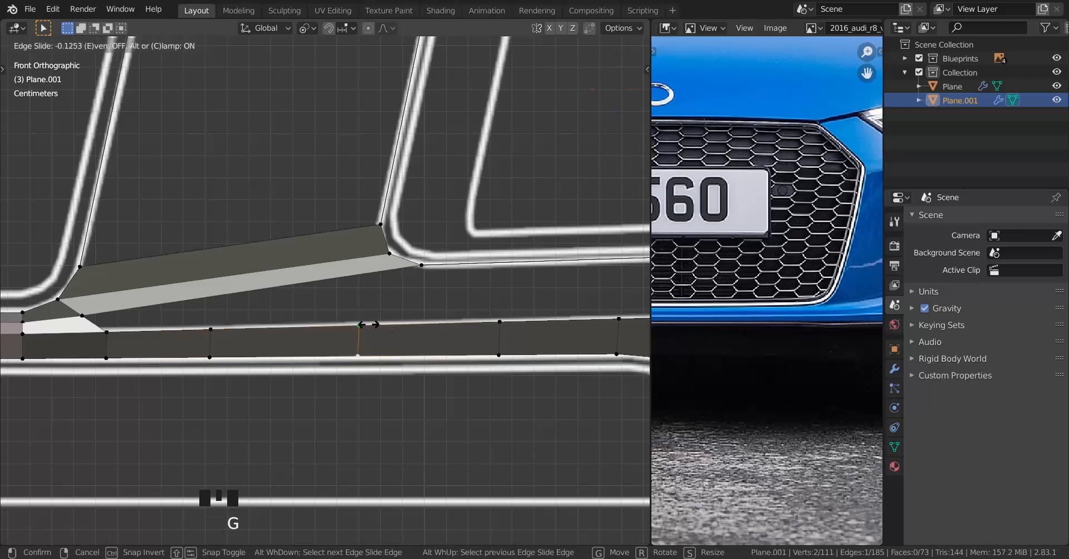
left_click(334, 327)
right_click(489, 342, "alt")
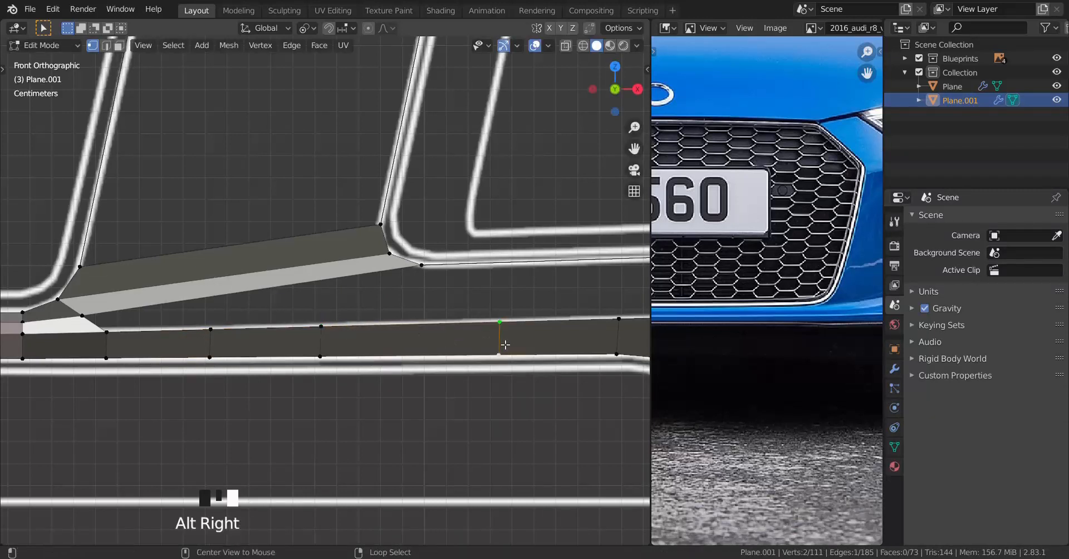
key("g")
key("g")
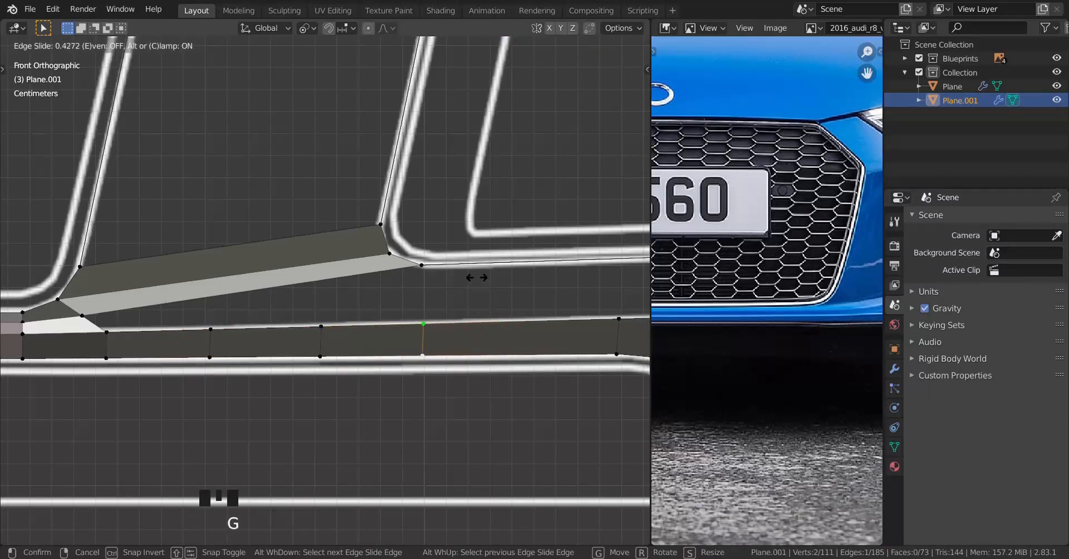
left_click(476, 278)
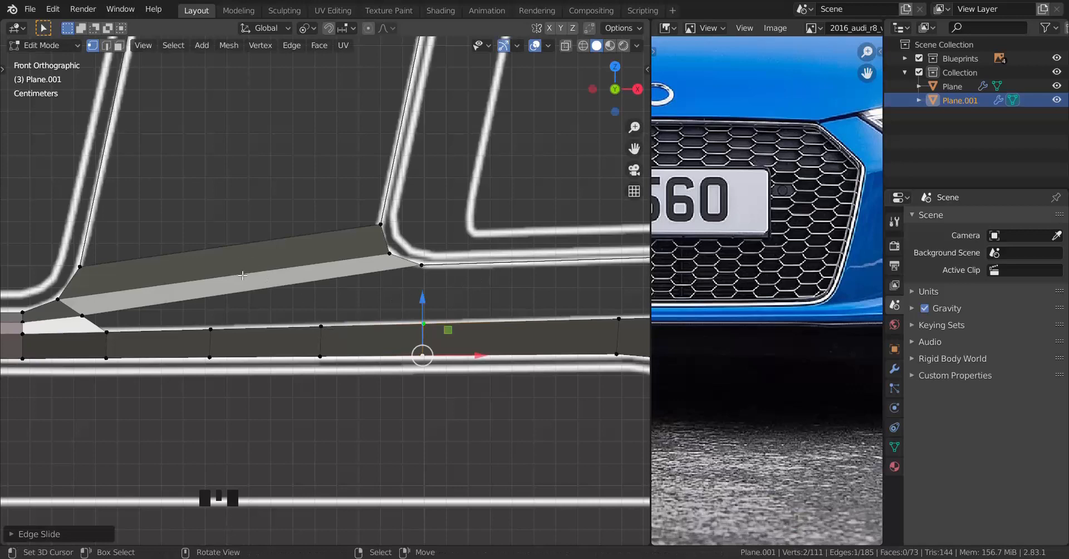
Move the outermost of the three slid lip edges along Y onto the top blueprint's outer lip curve.
scroll(268, 277, "down", 4)
scroll(276, 301, "up", 5)
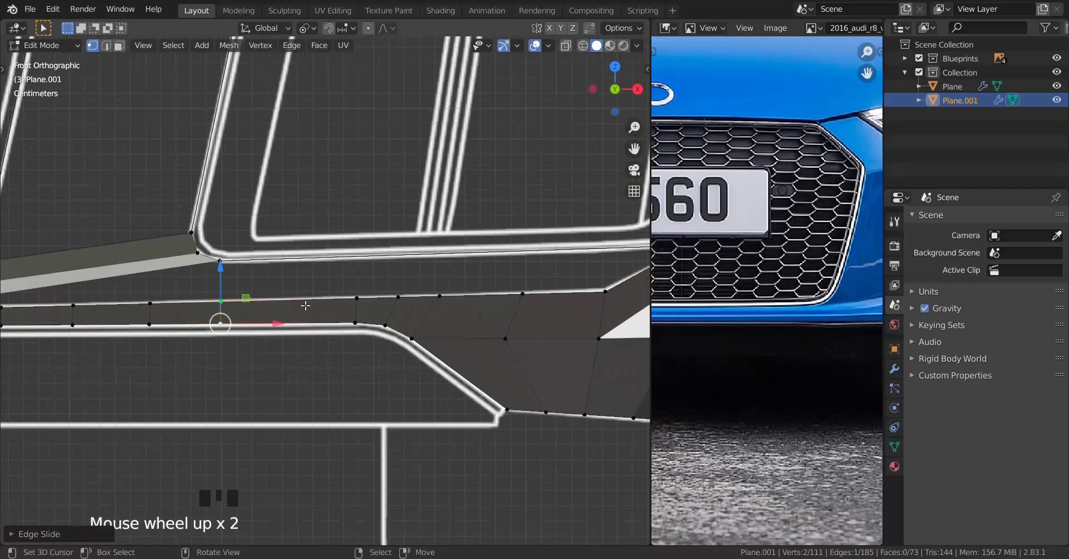
scroll(392, 334, "down", 4)
middle_click_drag(392, 334, 324, 412)
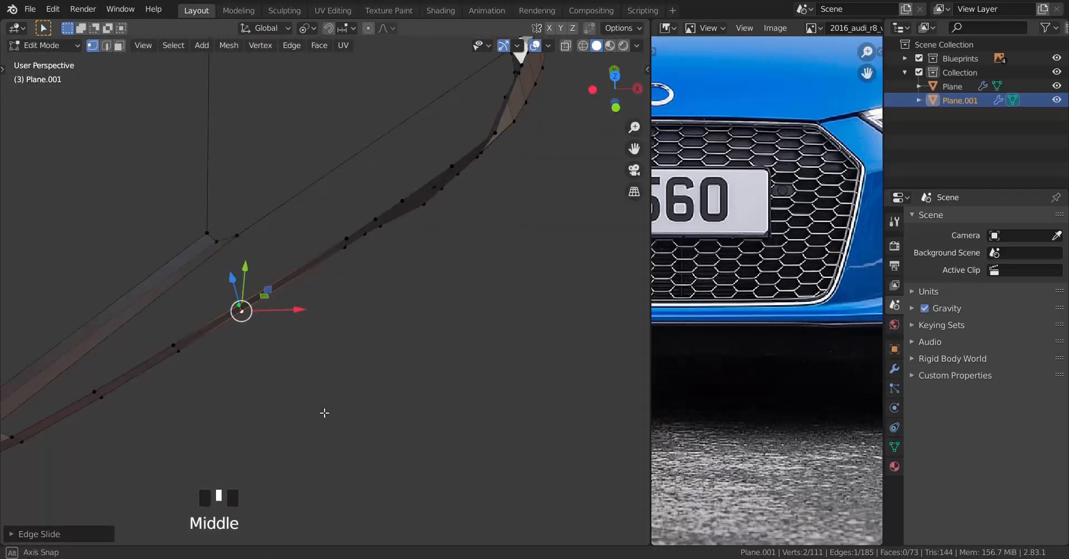
key("KP_7")
scroll(317, 446, "up", 6)
middle_click_drag(303, 284, 496, 289, "shift")
left_click_drag(259, 249, 260, 253)
middle_click_drag(260, 254, 440, 158, "shift")
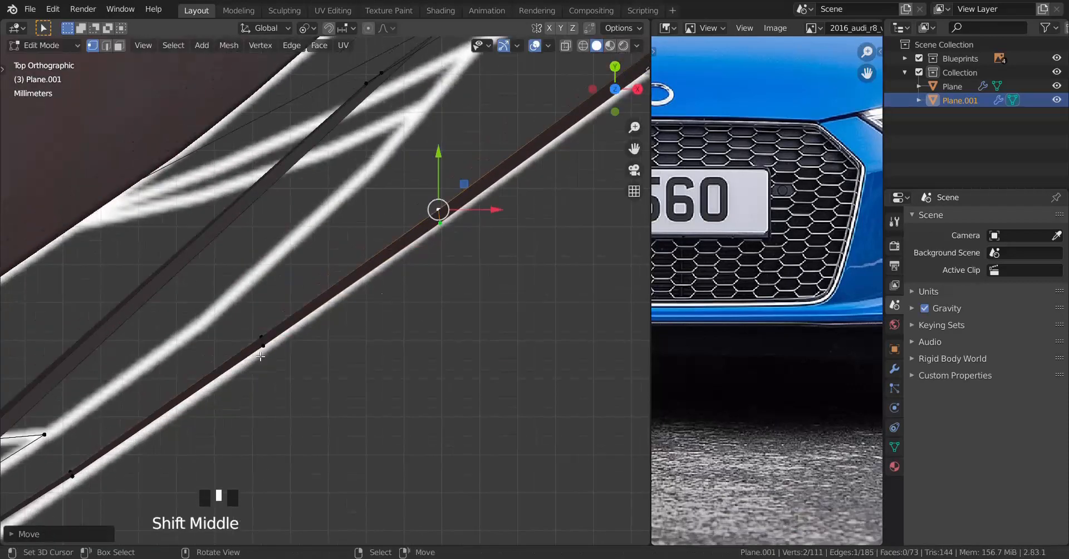
Move the other two lip edges along Y onto the top blueprint's outer lip curve.
right_click(266, 338, "alt")
right_click(266, 338, "alt")
right_click(265, 340, "alt")
left_click_drag(262, 284, 262, 286)
middle_click_drag(262, 287, 486, 155, "shift")
right_click(298, 343, "alt")
left_click_drag(297, 287, 296, 290)
Slide the lip edge beneath the side intake's inner corner outward along the strip.
middle_click_drag(501, 446, 454, 364)
scroll(453, 364, "down", 3)
key("Tab")
scroll(440, 313, "down", 2)
middle_click_drag(440, 313, 361, 275)
key("g")
key("g")
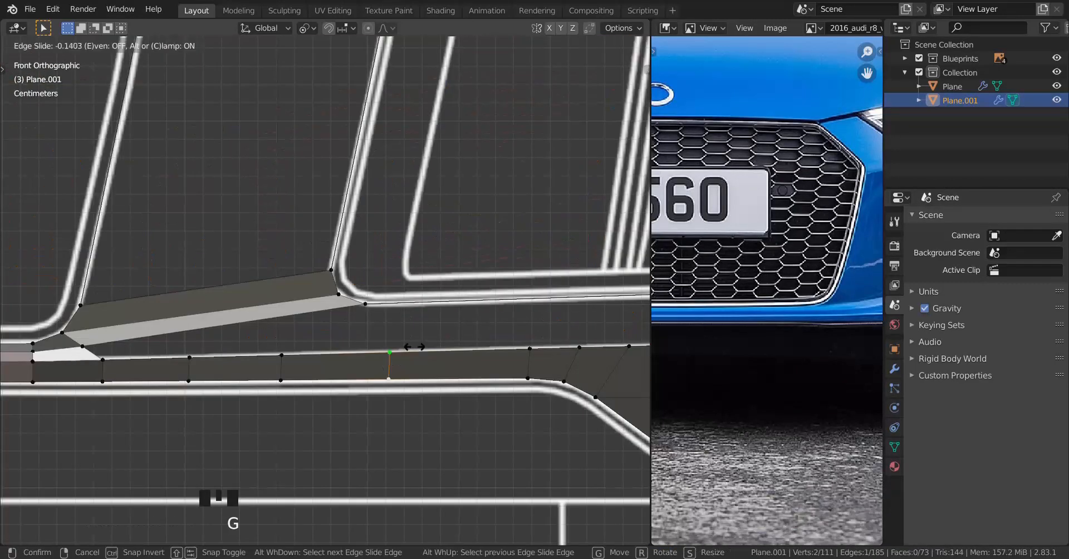
left_click(492, 305)
Even out the lip's upper and lower vertices below the grille-to-intake gap with LoopTools Space.
right_click(286, 368, "alt")
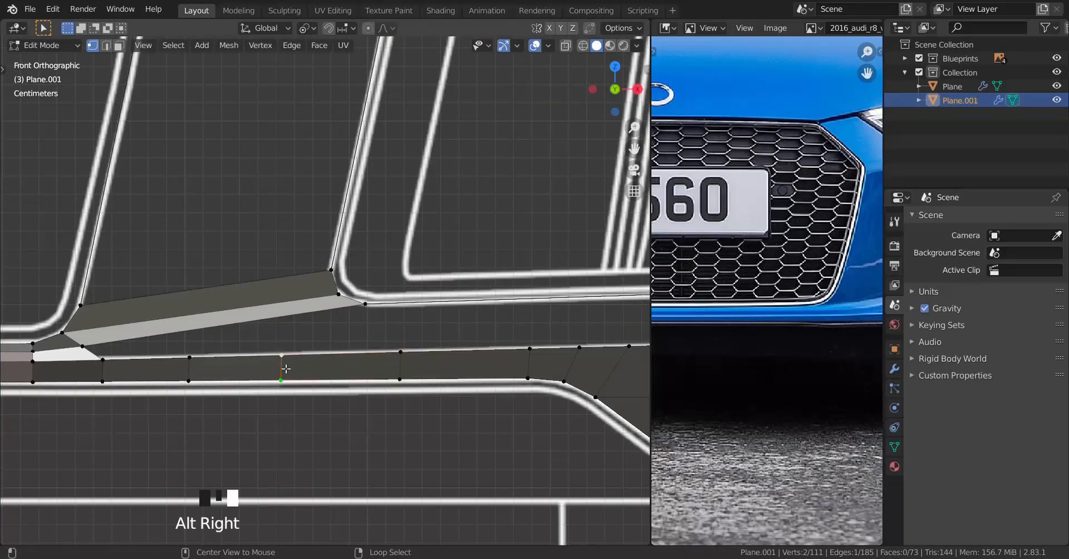
right_click(400, 352, "ctrl")
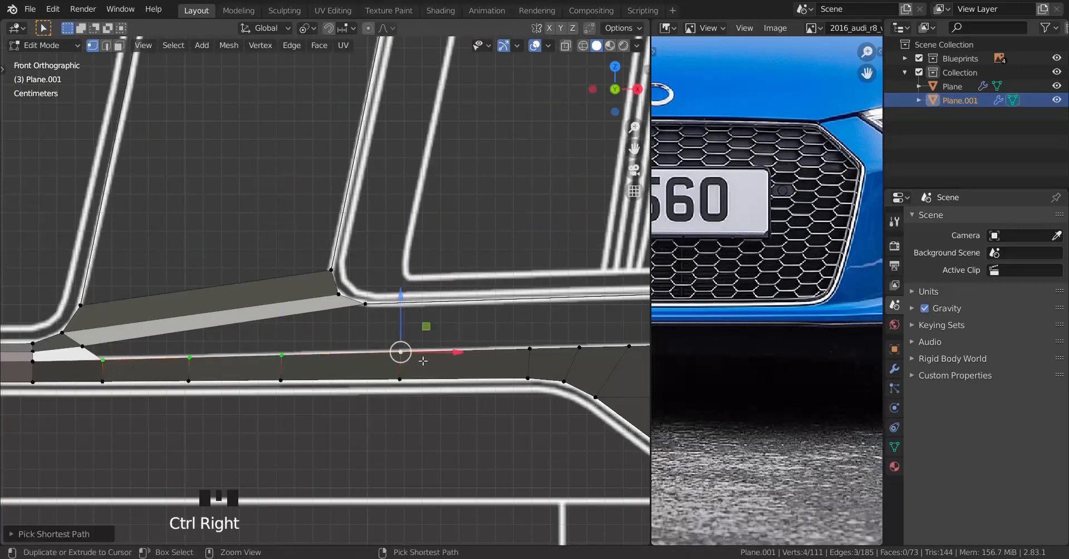
key("w")
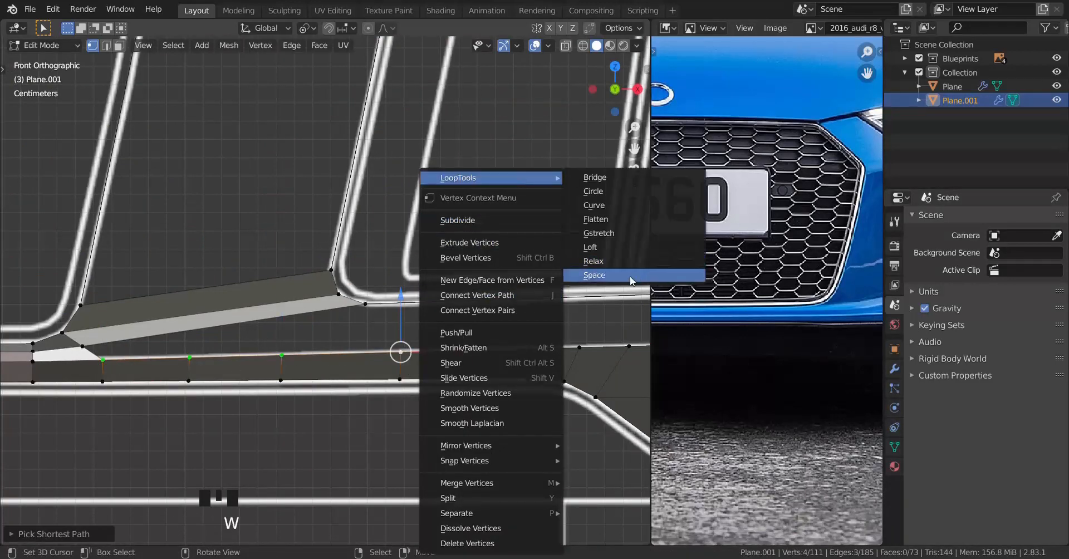
left_click(632, 275)
right_click(93, 395)
right_click(382, 390, "ctrl")
key("w")
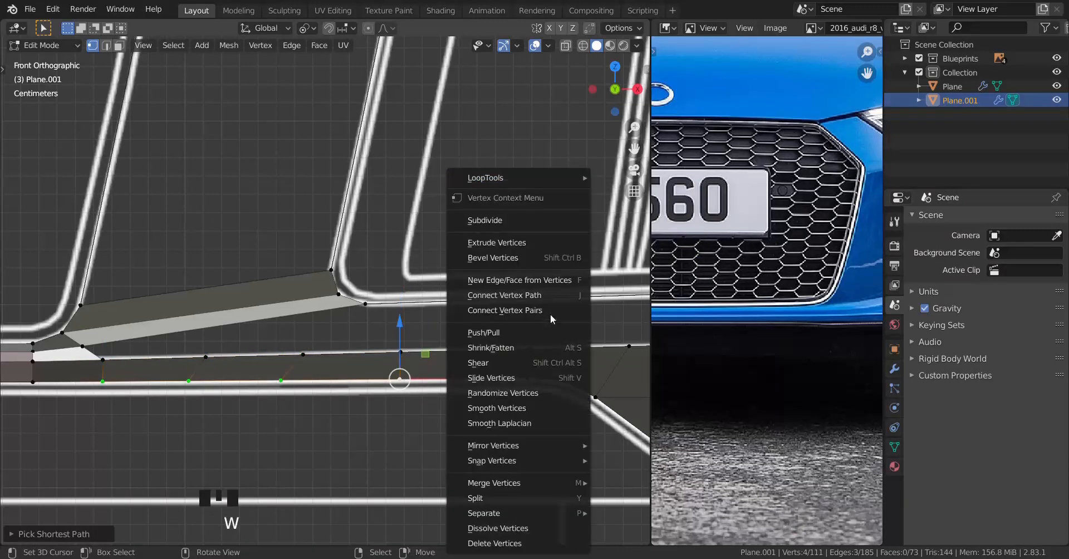
mouse_move(517, 169)
left_click(654, 275)
Fill two faces between the grille outline and the side intake outline, from the lower strip up to the body panel.
middle_click_drag(468, 349, 400, 391)
scroll(245, 388, "down", 1)
scroll(373, 346, "down", 1)
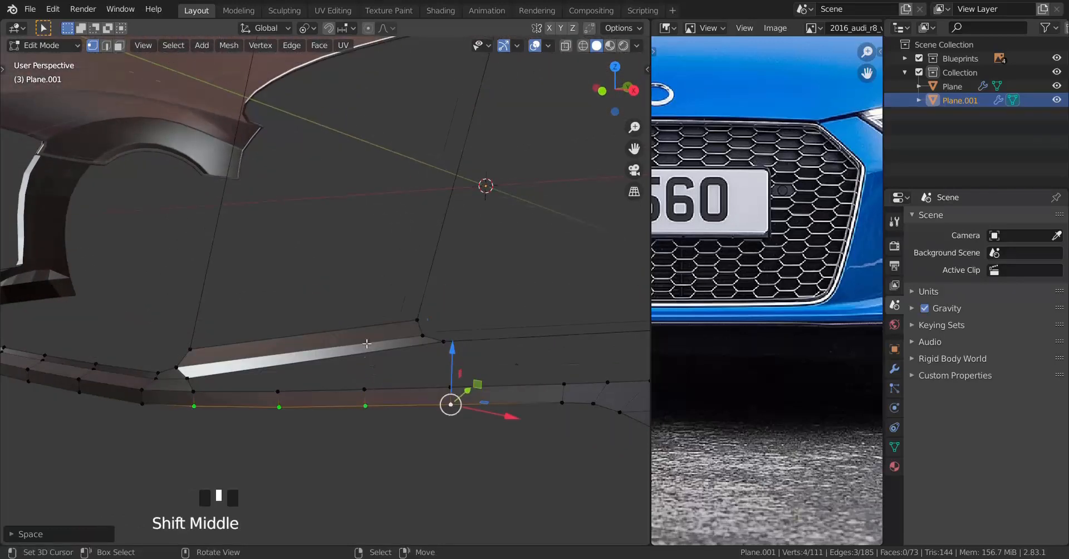
middle_click_drag(367, 343, 239, 431, "shift")
scroll(240, 432, "down", 1)
right_click(238, 394)
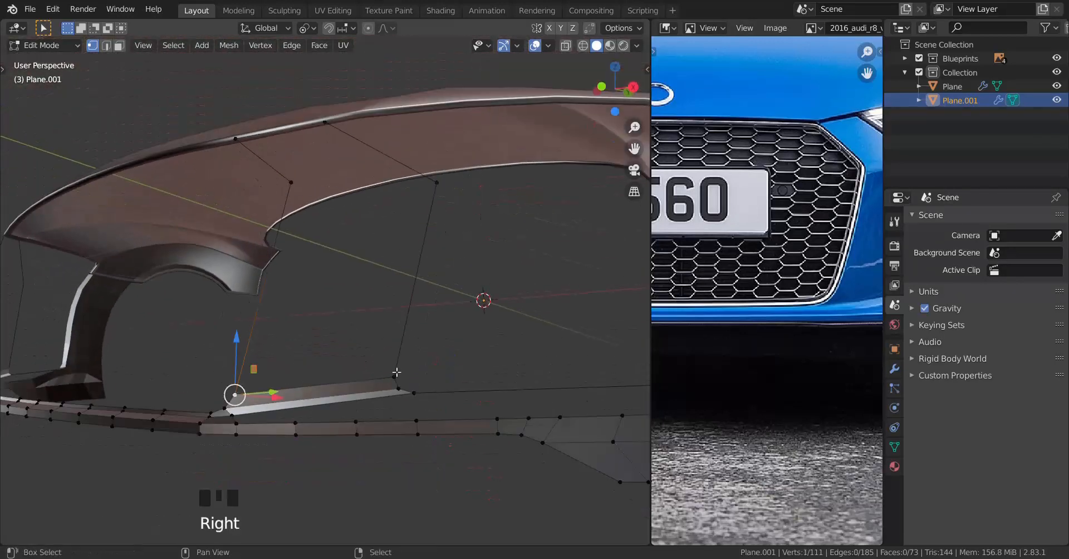
right_click(397, 373, "shift")
middle_click_drag(397, 372, 418, 334)
key("f")
key("f")
key("Tab")
key("Tab")
Add five evenly spaced cuts to the long edge along the bottom of the side intake.
scroll(314, 342, "up", 2)
key("ctrl+r")
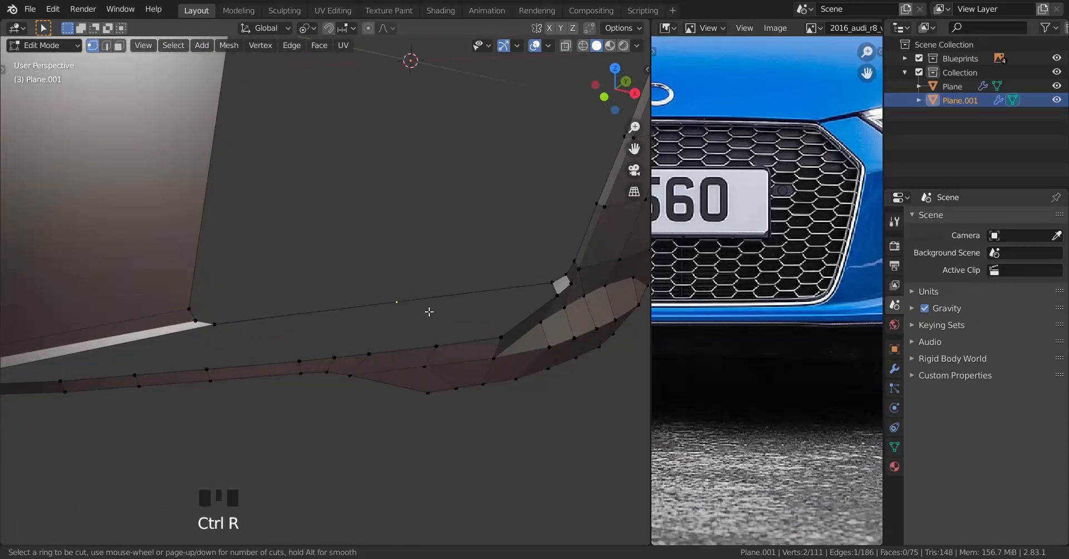
left_click(429, 312)
right_click(429, 312)
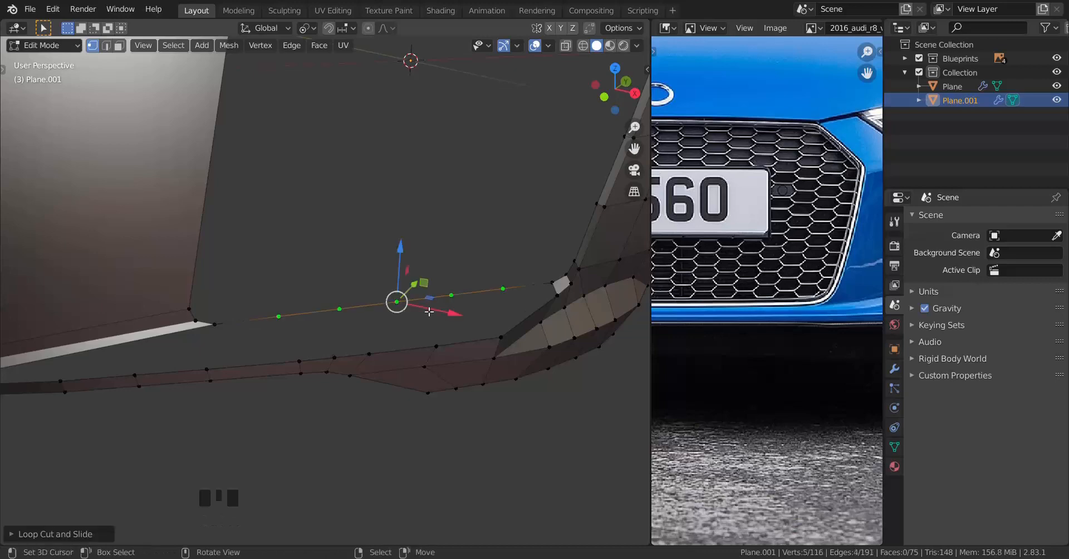
key("KP_7")
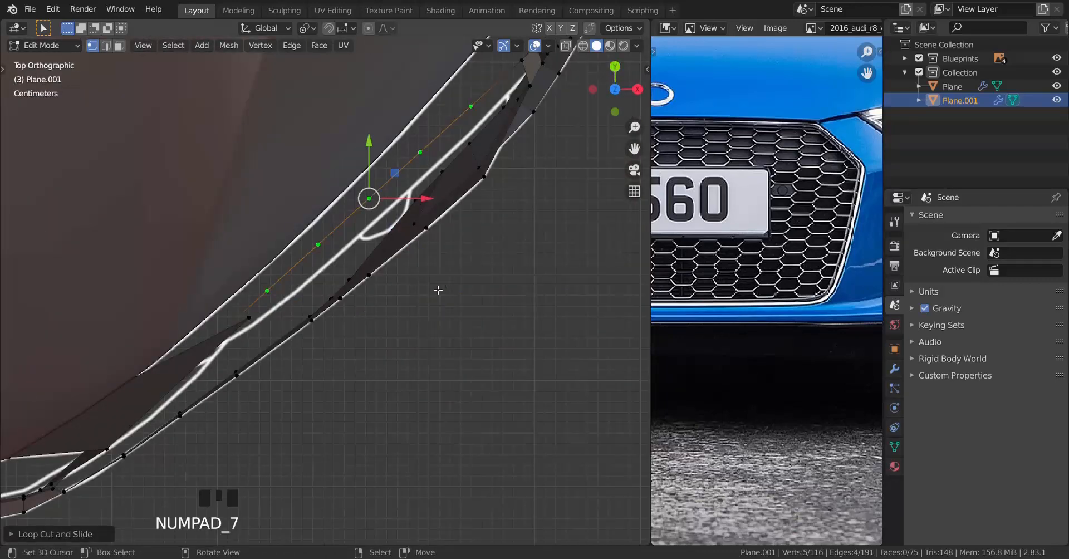
middle_click_drag(438, 290, 240, 333)
middle_click_drag(222, 278, 341, 303)
key("KP_7")
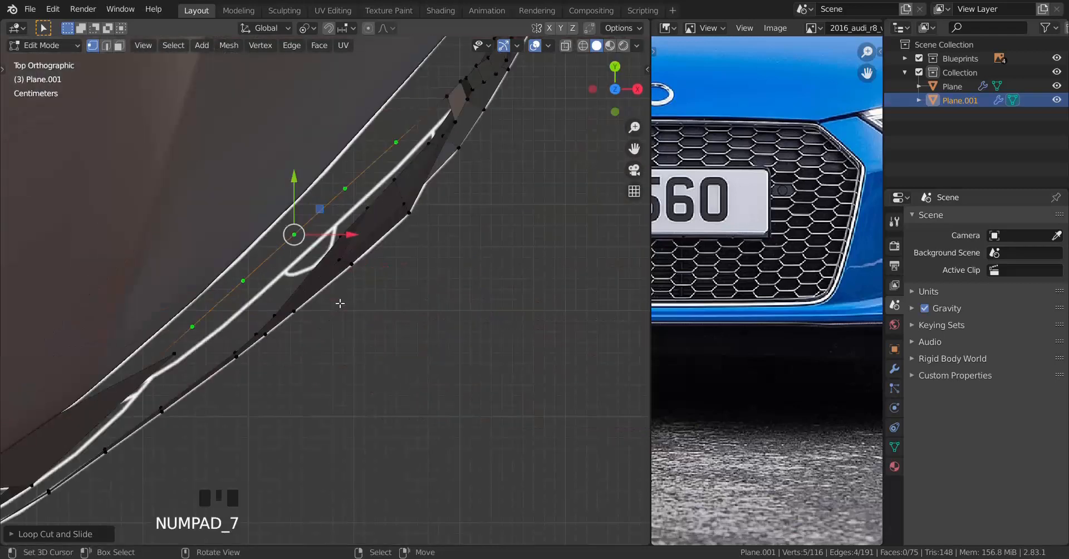
middle_click_drag(336, 341, 275, 229)
Fill a row of faces between the side intake's lower edge and the lip, ending at the outer corner.
right_click(151, 303)
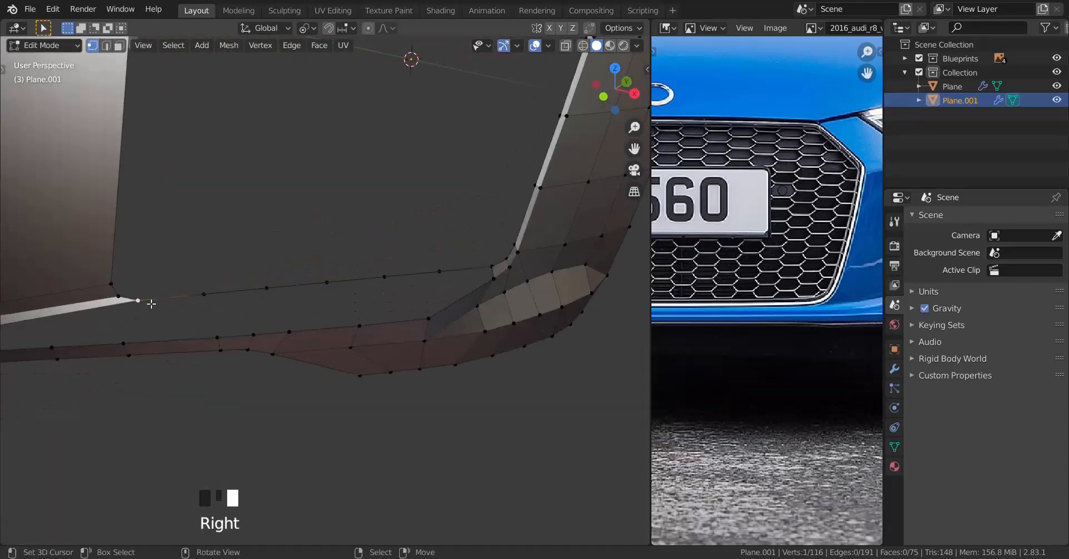
right_click(215, 335, "shift")
key("f")
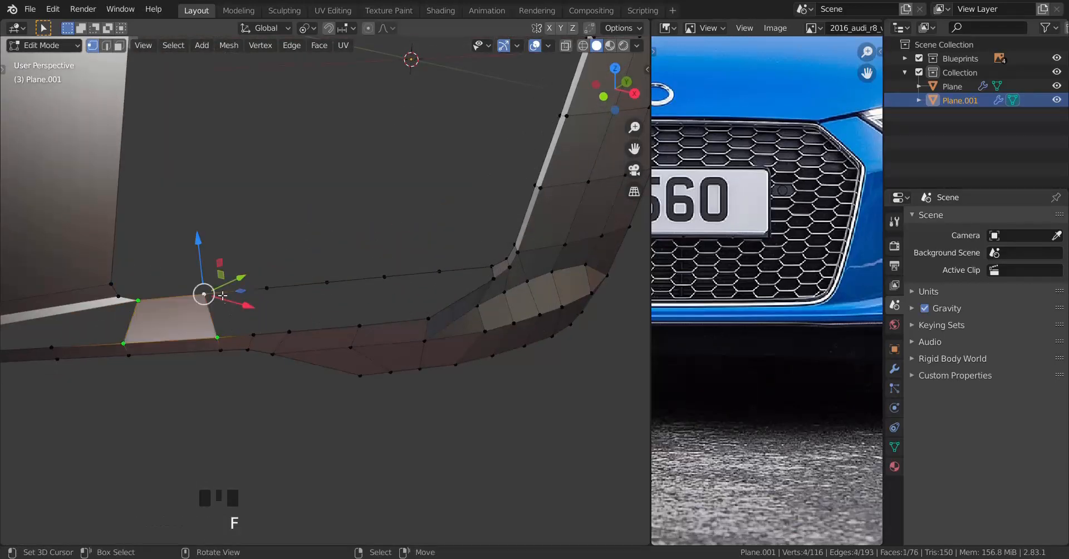
right_click(207, 295)
right_click(219, 340, "shift")
middle_click_drag(335, 356, 220, 318)
key("f")
key("f")
key("f")
key("f")
key("f")
key("f")
key("f")
key("Tab")
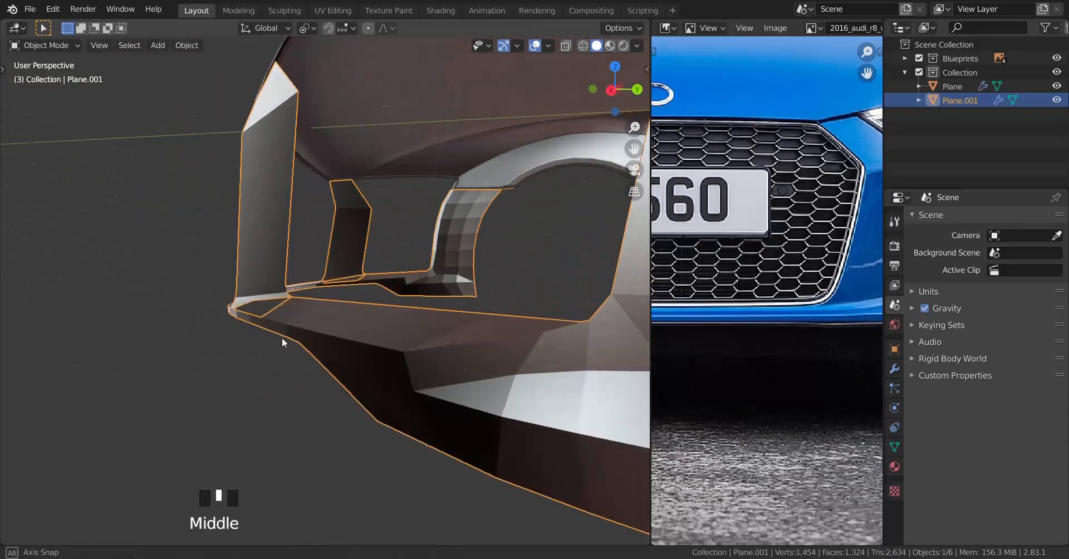
Adjust the vertex at the side intake's lower outer corner vertically to follow the front blueprint's outline.
middle_click_drag(282, 337, 222, 352)
scroll(295, 314, "up", 3)
middle_click_drag(295, 310, 358, 327, "shift")
key("Tab")
right_click(455, 306)
middle_click_drag(432, 289, 402, 251)
left_click_drag(397, 209, 399, 190)
key("KP_1")
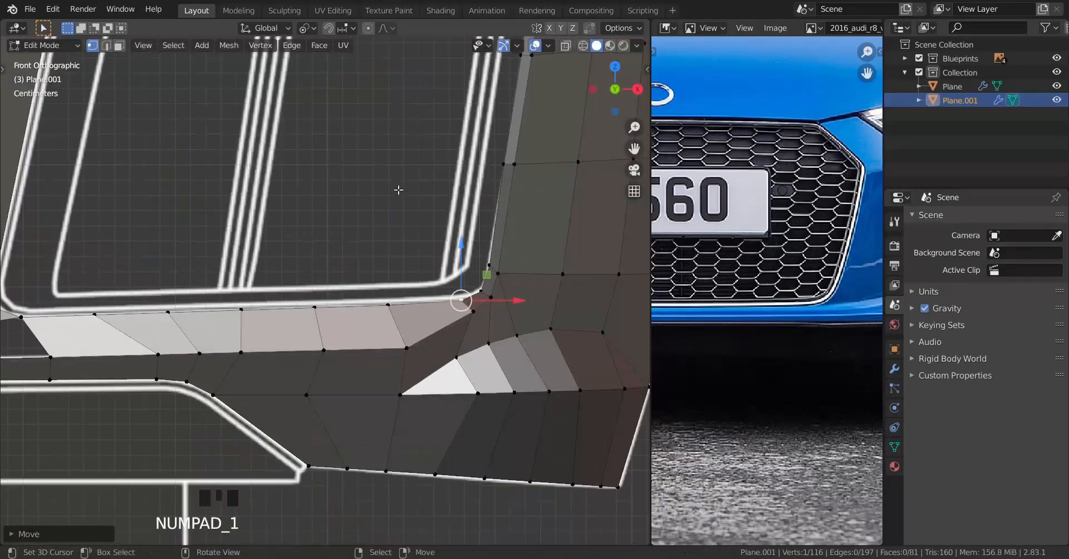
scroll(329, 362, "up", 3)
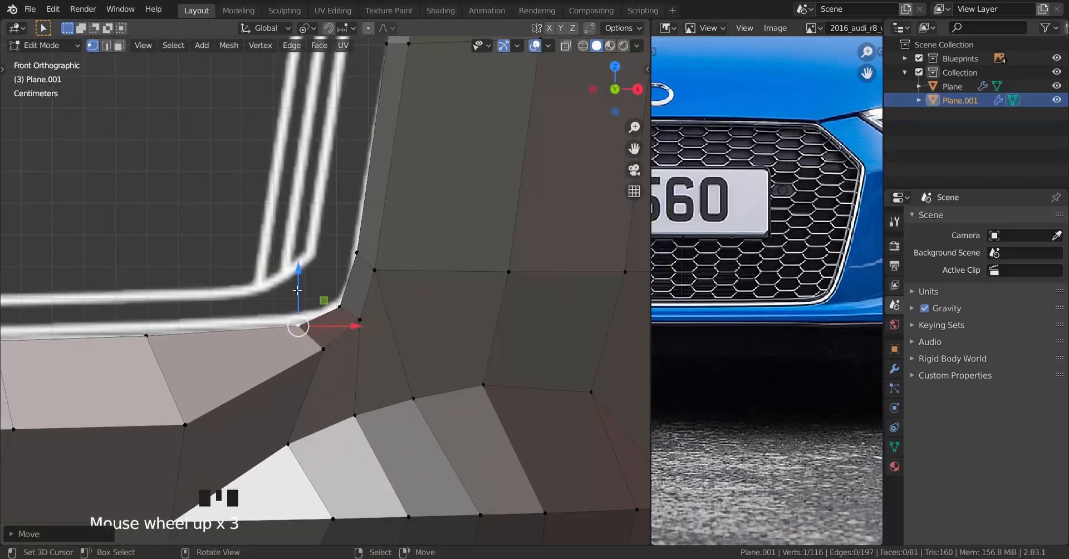
left_click_drag(297, 290, 297, 289)
Vertex-slide the adjusted corner vertex slightly inward along the side intake's bottom edge.
scroll(300, 335, "down", 2)
key("z")
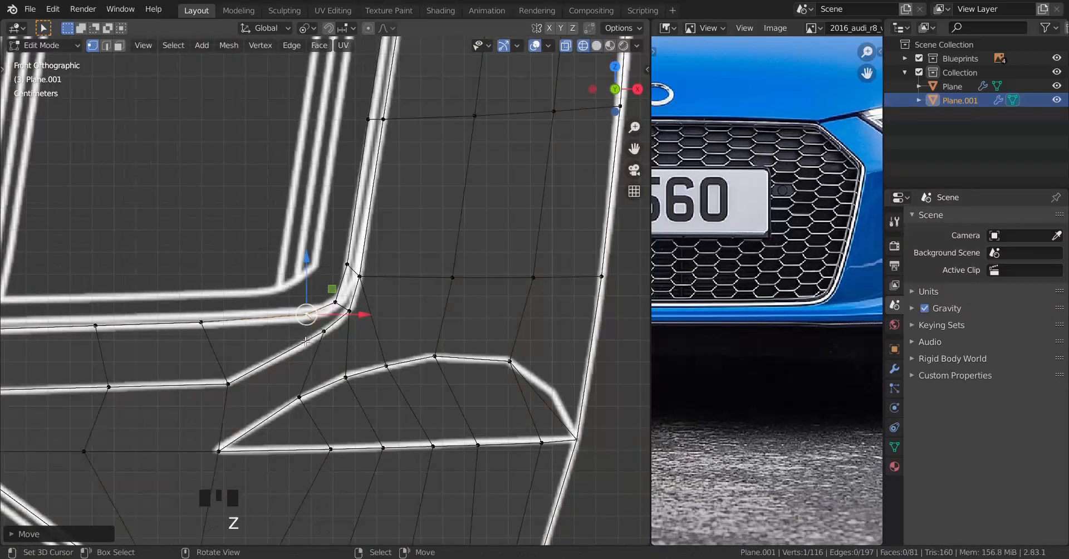
middle_click_drag(306, 341, 425, 353)
key("g")
key("g")
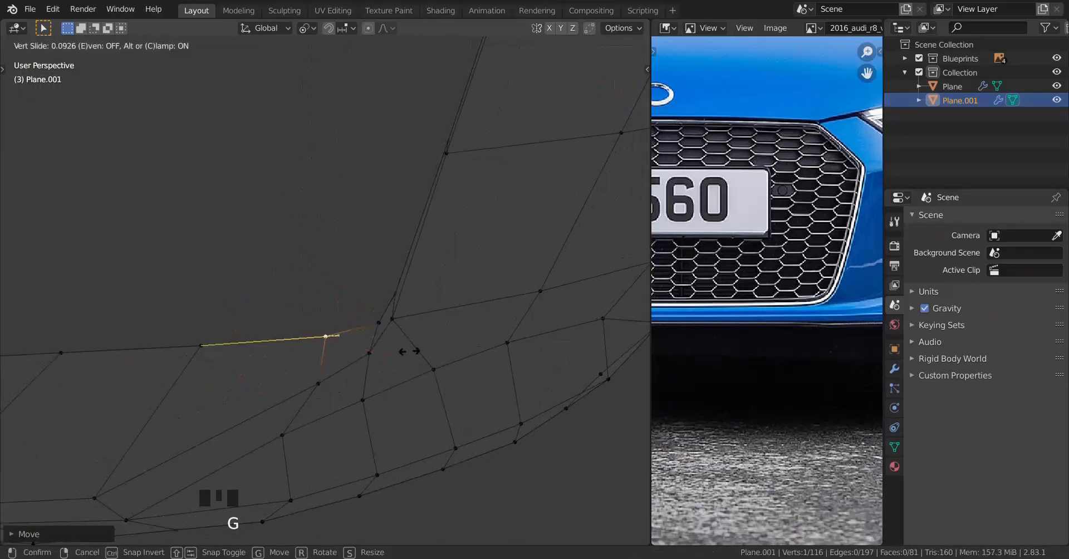
right_click(402, 346)
middle_click_drag(374, 378, 393, 368)
key("g")
key("g")
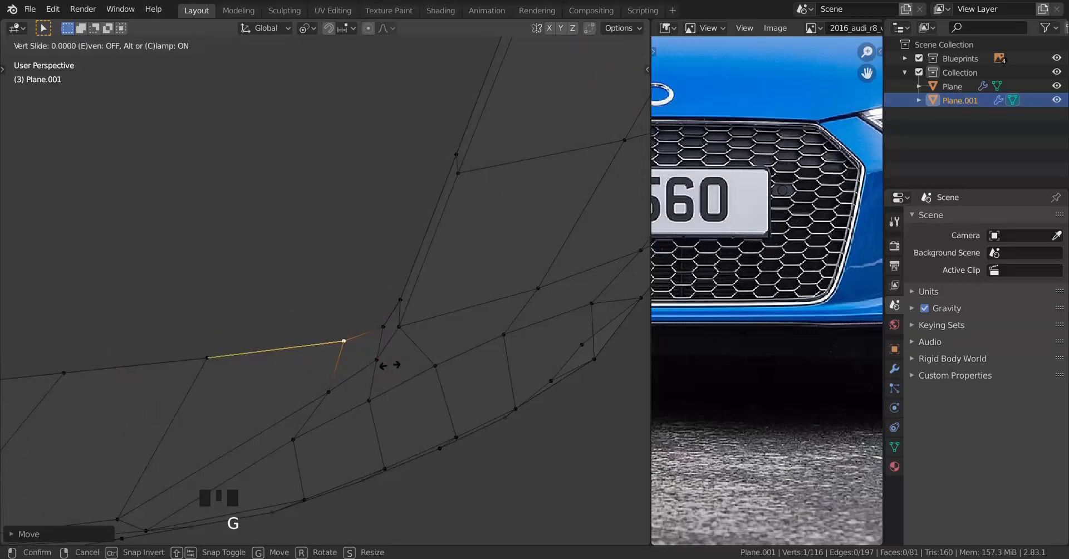
left_click(306, 323)
Vertex-slide the next intake corner vertex toward its inner neighbour and check it against the front blueprint.
key("z")
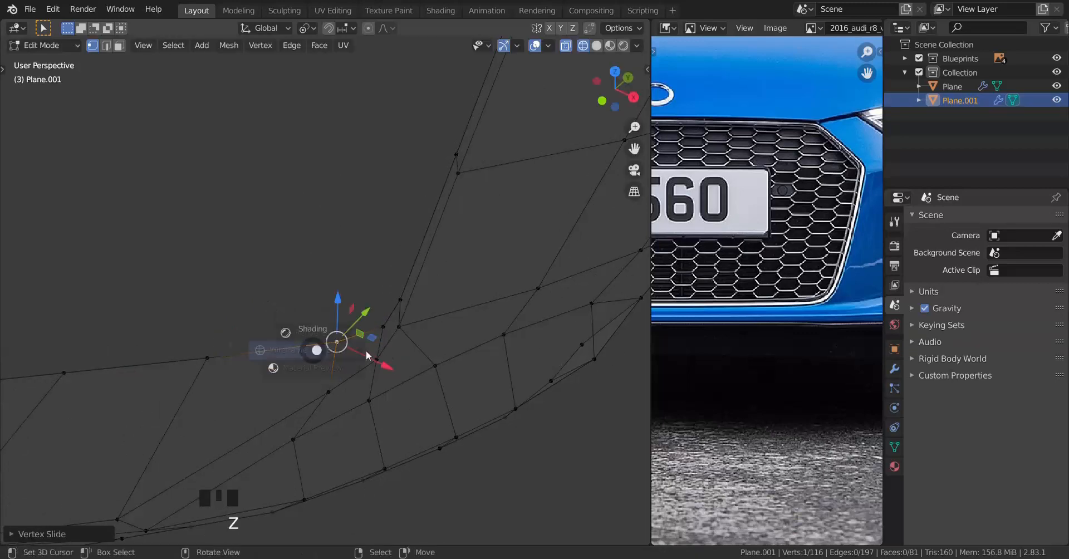
mouse_move(366, 350)
middle_mouse_down()
mouse_move(349, 339)
mouse_move(380, 322)
mouse_move(389, 304)
mouse_move(375, 303)
middle_mouse_up()
scroll(389, 304, "up", 3)
right_click(389, 304)
key("g")
key("g")
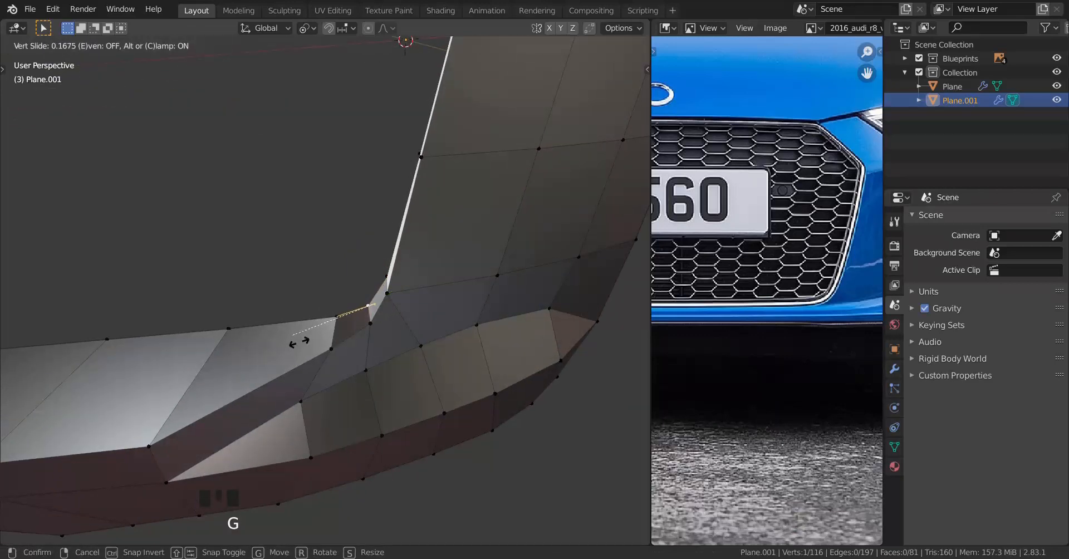
left_click(295, 345)
key("KP_1")
scroll(294, 347, "up", 5)
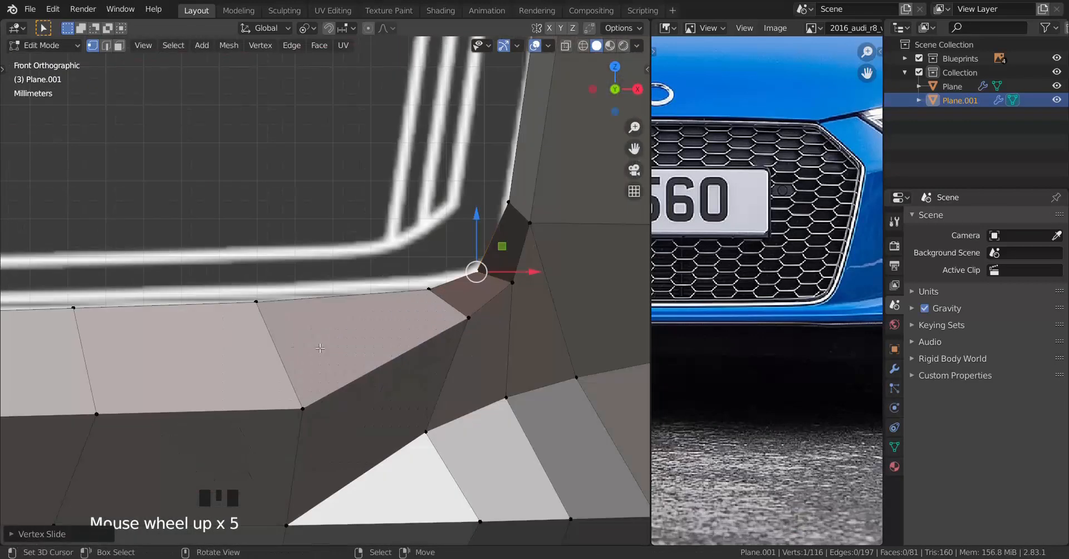
key("z")
key("z")
Add two centred loop cuts down the panel between the grille and the side intake.
middle_click_drag(465, 339, 425, 448)
scroll(389, 356, "down", 2)
middle_click_drag(264, 384, 378, 384)
key("ctrl+r")
scroll(342, 203, "up", 1)
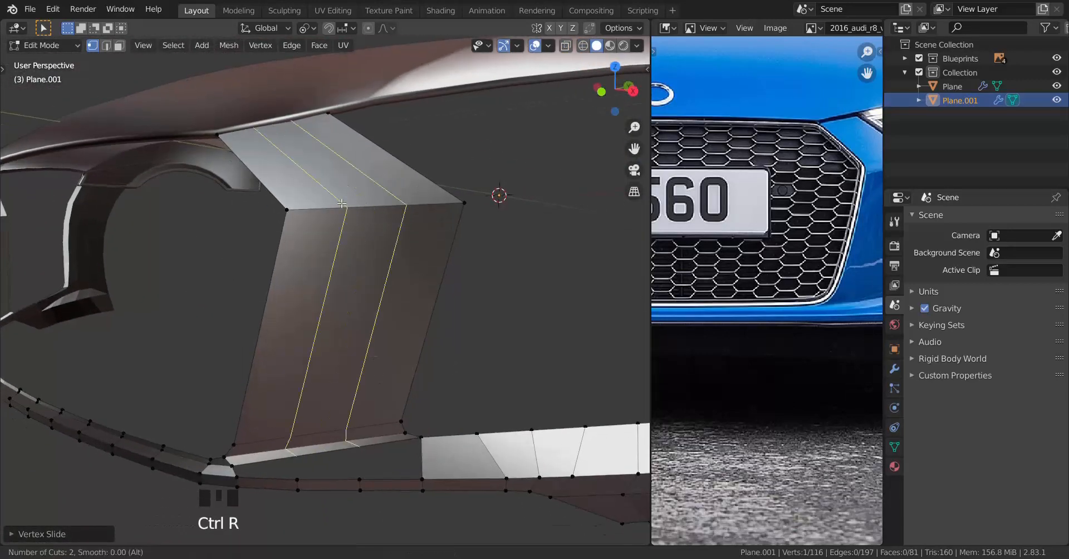
left_click(342, 203)
right_click(337, 201)
Try to push the two new panel loops outward with Shrink/Fatten against the top blueprint.
middle_click_drag(334, 300, 303, 243, "shift")
key("KP_7")
scroll(422, 349, "up", 4)
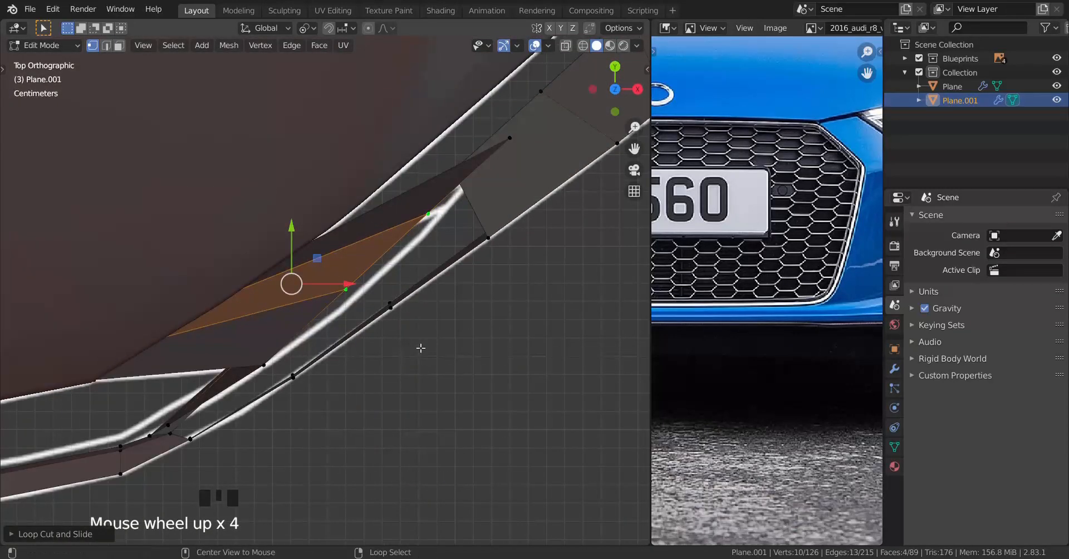
key("alt+s")
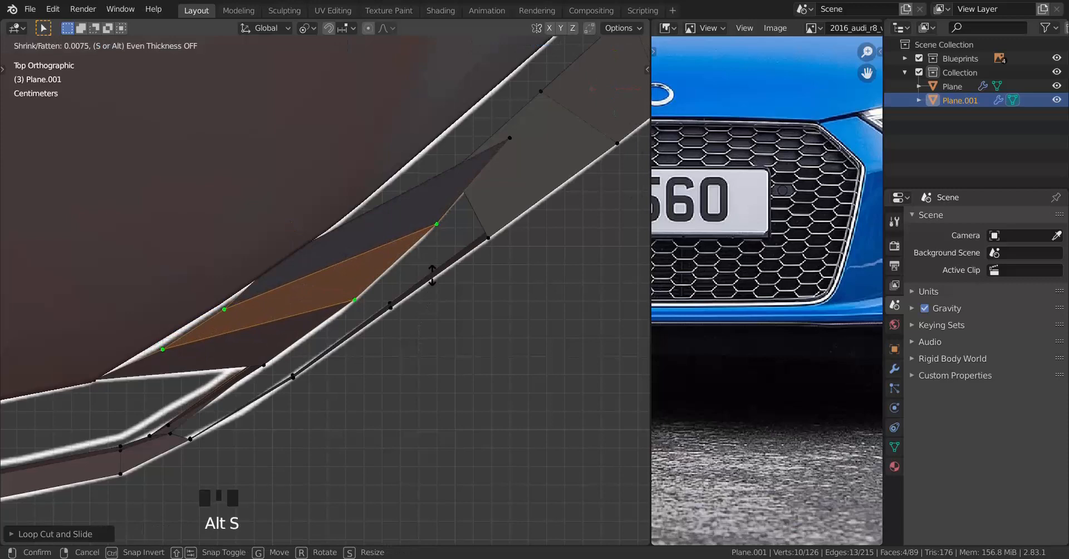
left_click(432, 275)
Move the upper end vertices of the two panel loops slightly outward onto the blueprint line in top view.
key("z")
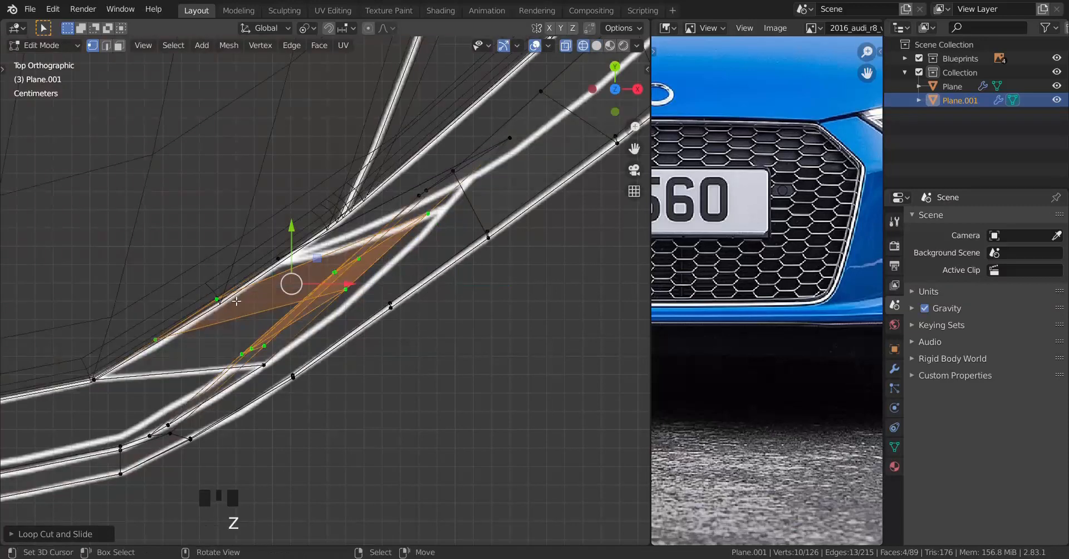
middle_click_drag(231, 304, 352, 276, "shift")
scroll(352, 276, "up", 2)
scroll(352, 275, "up", 1)
right_click(351, 258)
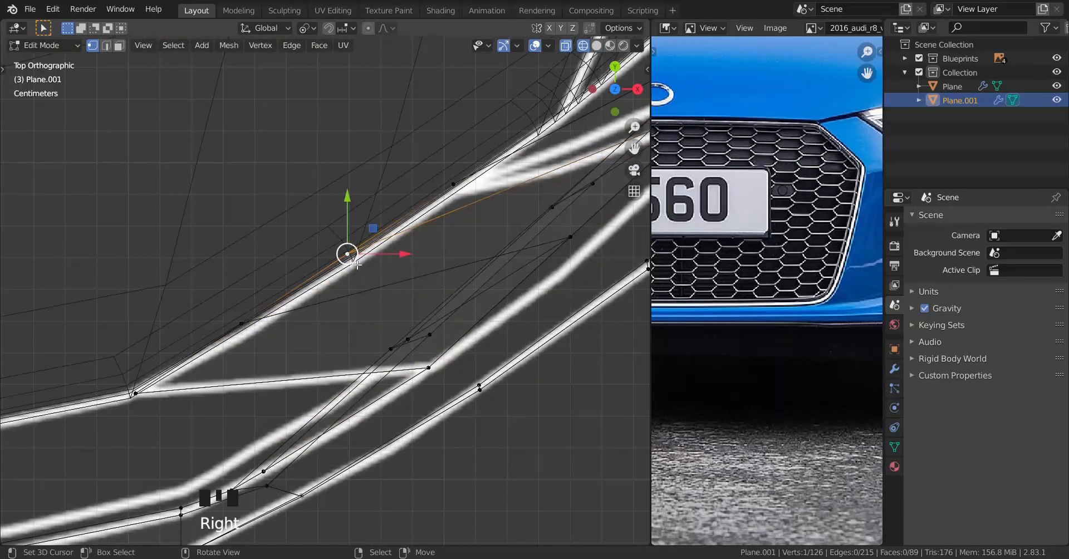
key("g")
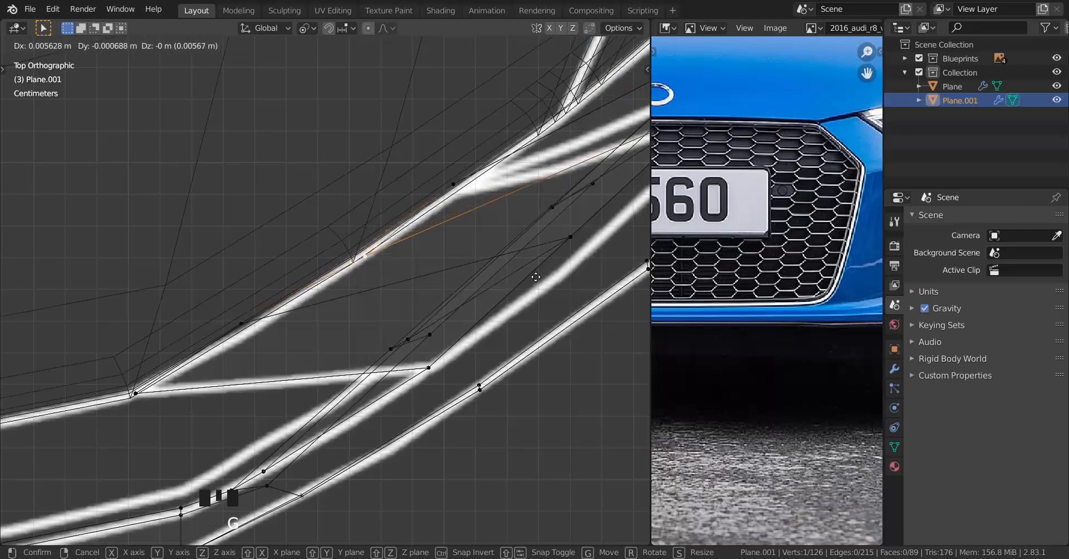
left_click(539, 269)
right_click(239, 320)
key("g")
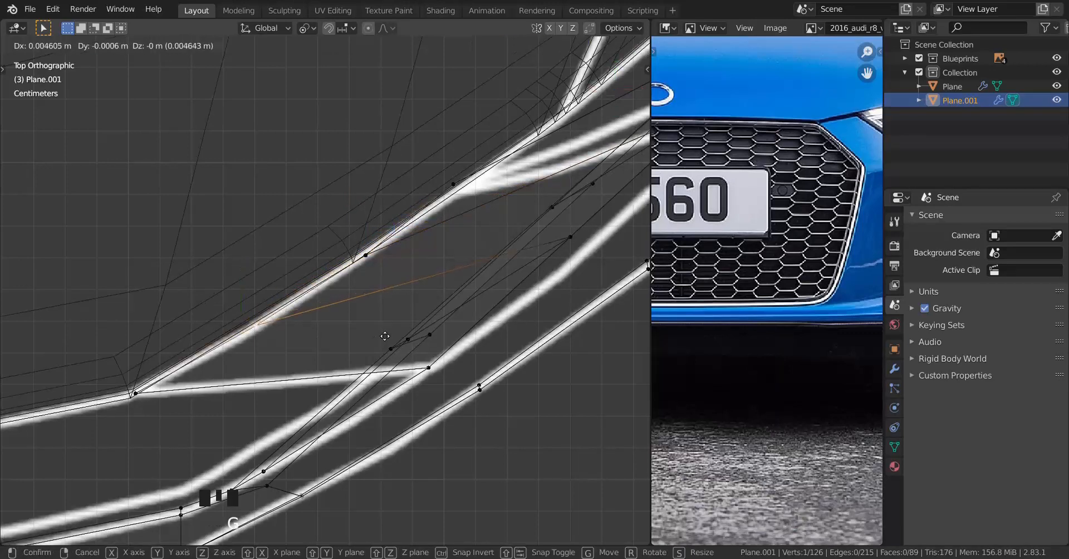
left_click(399, 304)
Select both panel loops except their upper end vertices and push them outward about 0.0066 with Shrink/Fatten against the top blueprint.
scroll(399, 303, "down", 4)
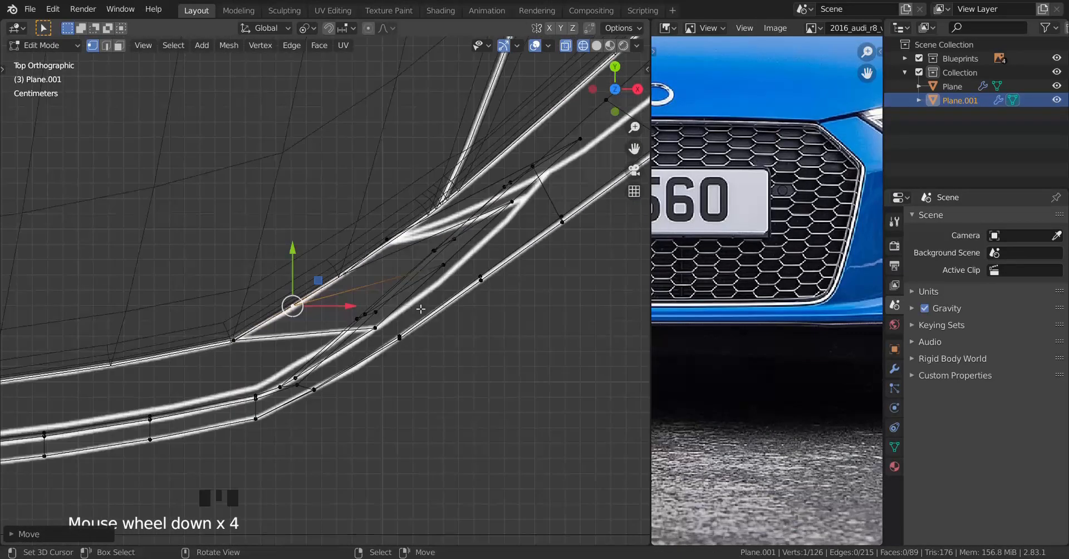
middle_click_drag(399, 303, 360, 236)
scroll(395, 193, "down", 4)
right_click(397, 191, "alt")
right_click(393, 192, "alt+shift")
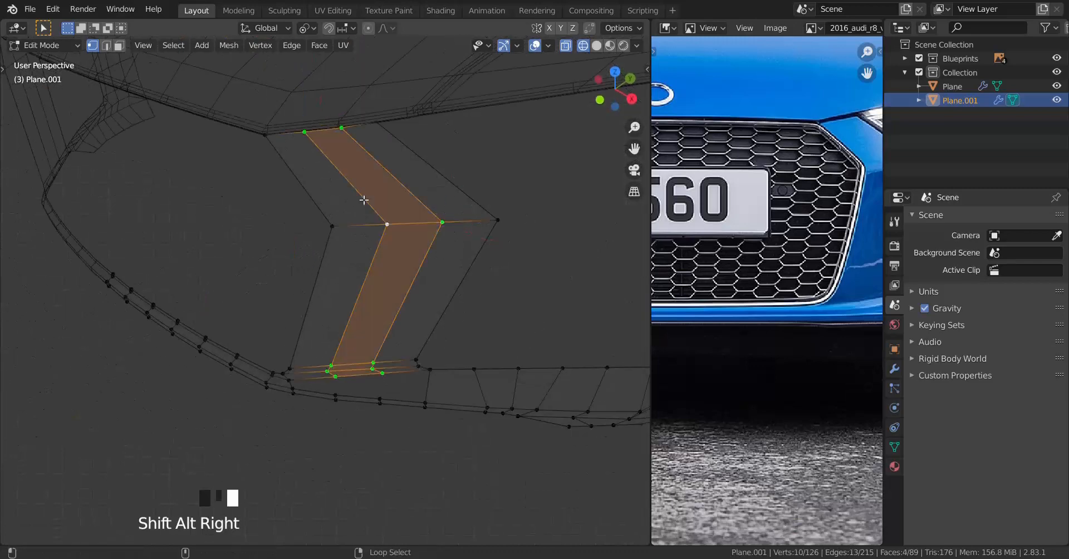
left_click_drag(266, 94, 402, 174, "ctrl")
key("KP_7")
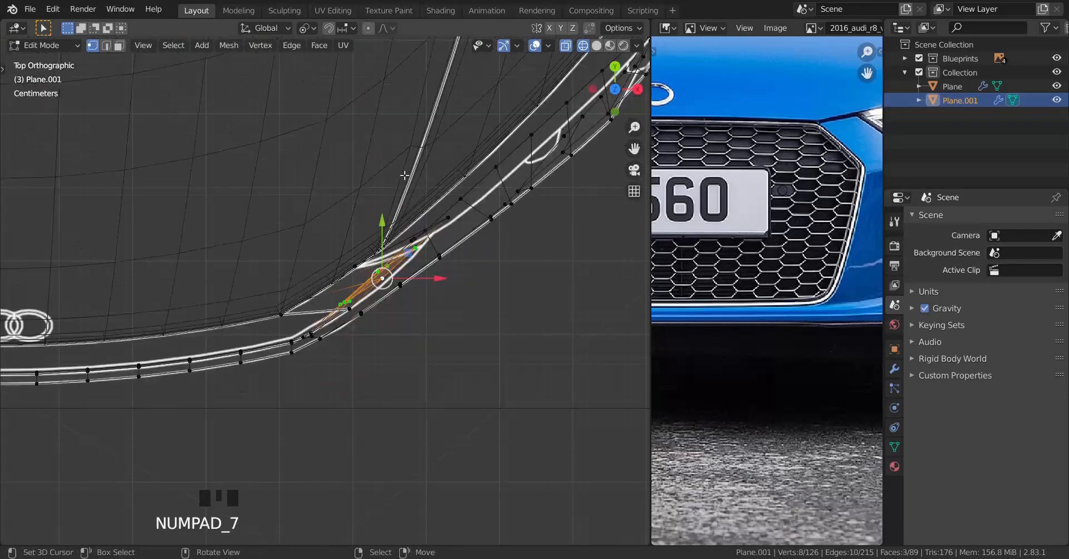
scroll(404, 174, "up", 3)
middle_click_drag(457, 229, 278, 257, "shift")
scroll(325, 341, "up", 2)
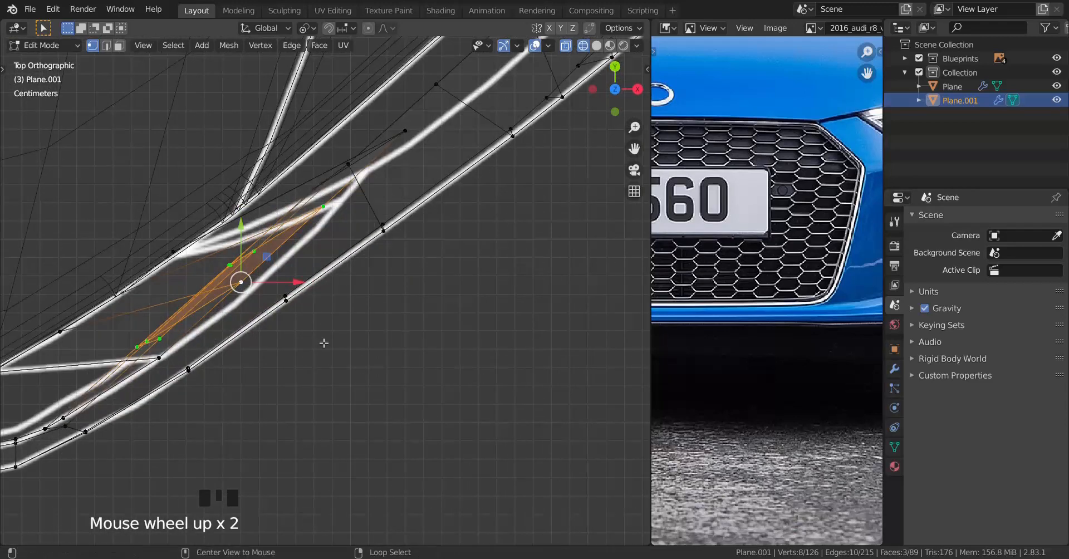
key("alt+s")
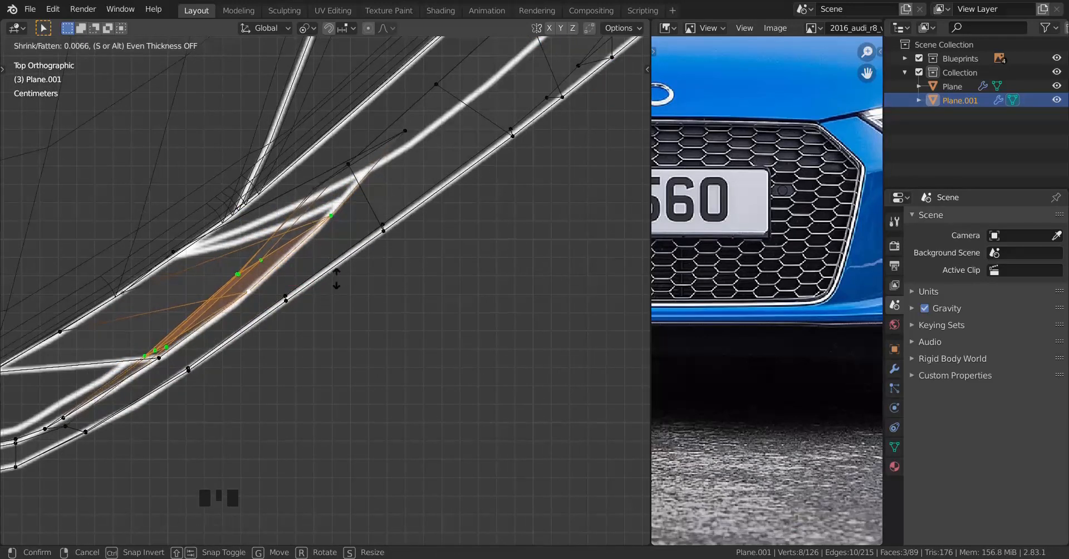
left_click(337, 279)
Vertex-slide the two loops' inner vertices along the small ledge beneath the panel to straighten the loop flow.
mouse_move(305, 310)
middle_mouse_down()
mouse_move(265, 255)
mouse_move(340, 268)
middle_mouse_up()
key("z")
middle_click_drag(435, 283, 279, 323)
scroll(303, 322, "up", 2)
scroll(278, 323, "up", 2)
left_click(286, 330)
key("g")
key("g")
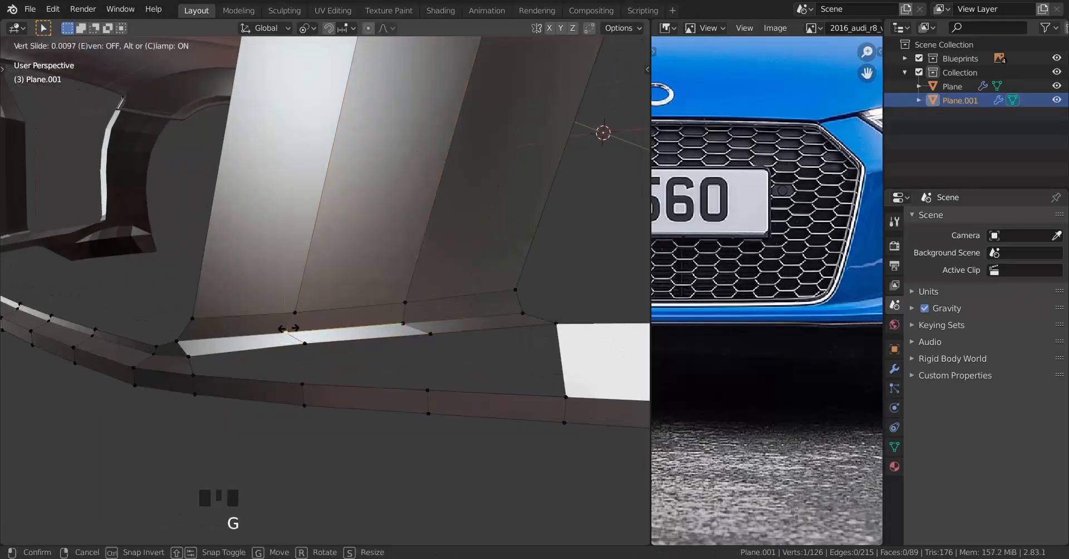
right_click(308, 318)
left_click(402, 323)
key("g")
key("g")
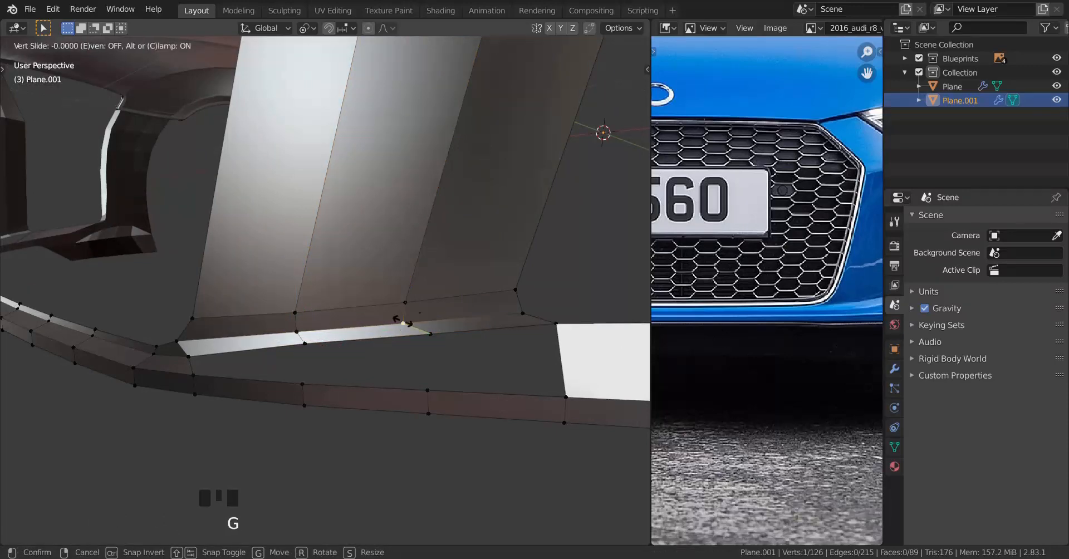
left_click(435, 296)
Vertex-slide the two loops' lowest vertices slightly toward the ledge above the front lip.
mouse_move(436, 302)
middle_mouse_down()
mouse_move(392, 324)
mouse_move(445, 308)
middle_mouse_up()
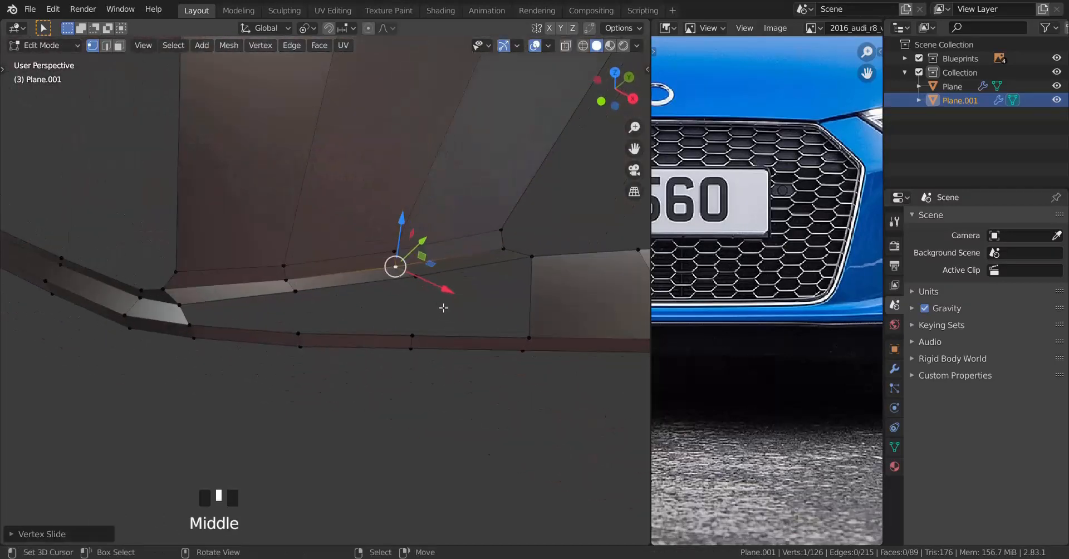
right_click(431, 296)
key("g")
key("g")
left_click(333, 304)
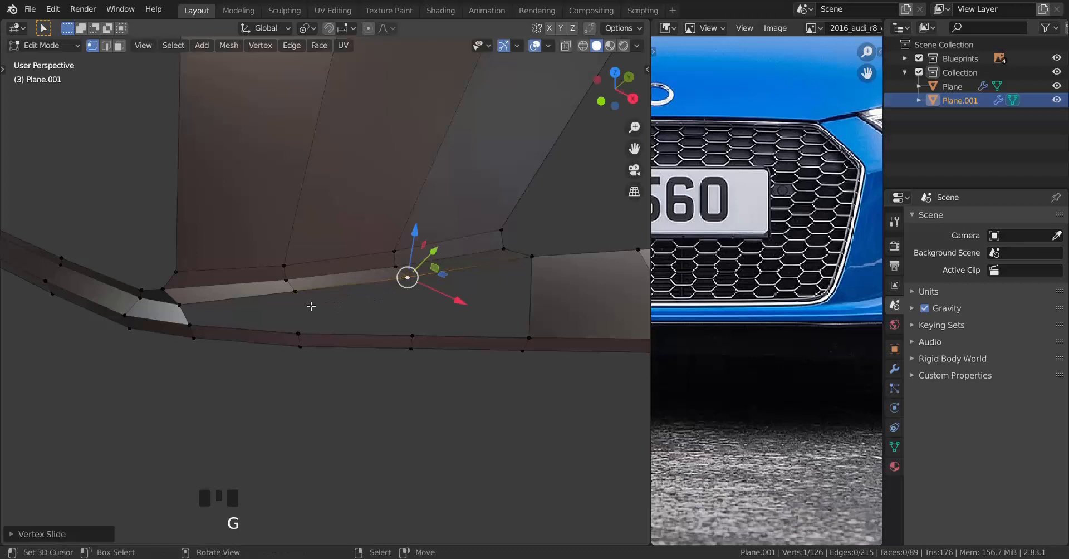
right_click(303, 299)
key("g")
key("g")
left_click(268, 310)
Fill the gap between the panel's bottom edge and the front lip with three faces.
right_click(189, 325, "shift")
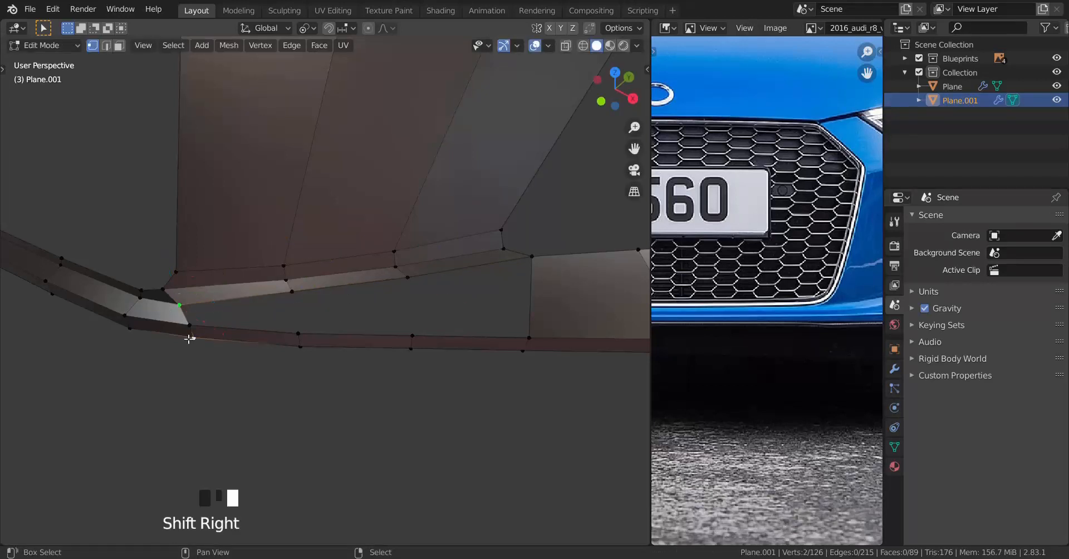
key("f")
key("f")
key("f")
key("f")
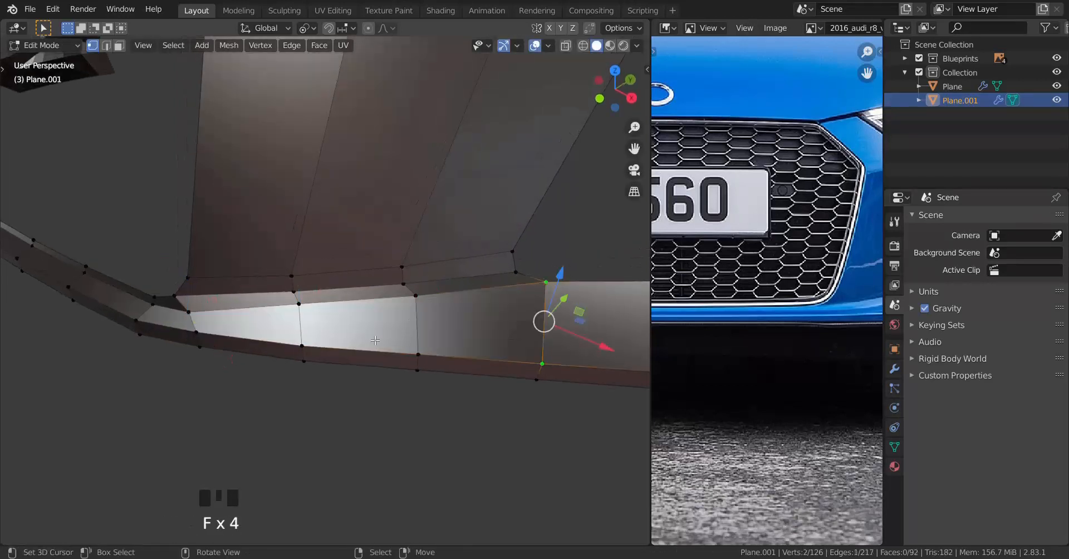
key("Tab")
Add two centred loop cuts across the lower section of the panel between the grille and the side intake.
middle_click_drag(369, 309, 302, 325)
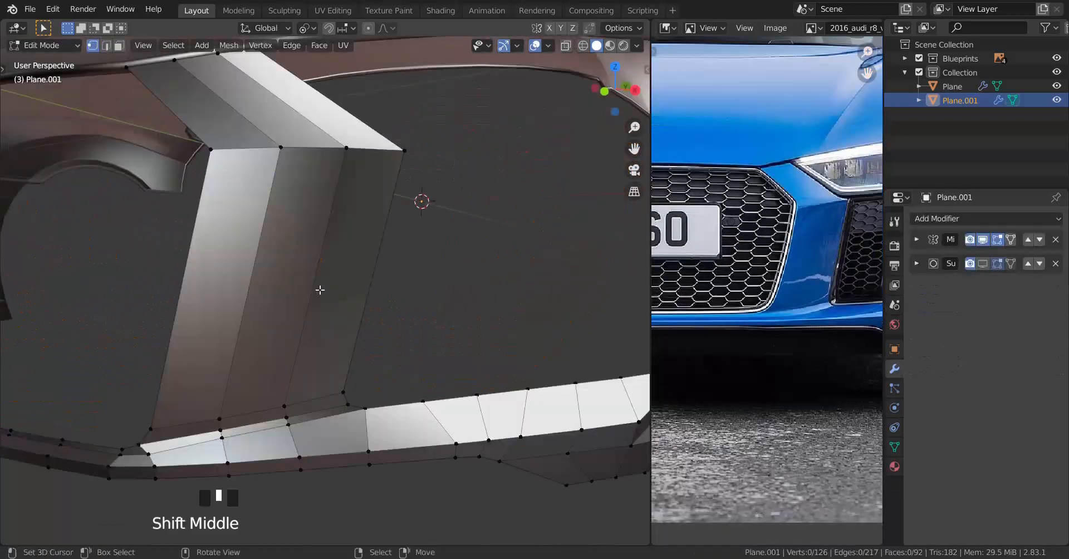
key("ctrl+r")
scroll(317, 287, "up", 1)
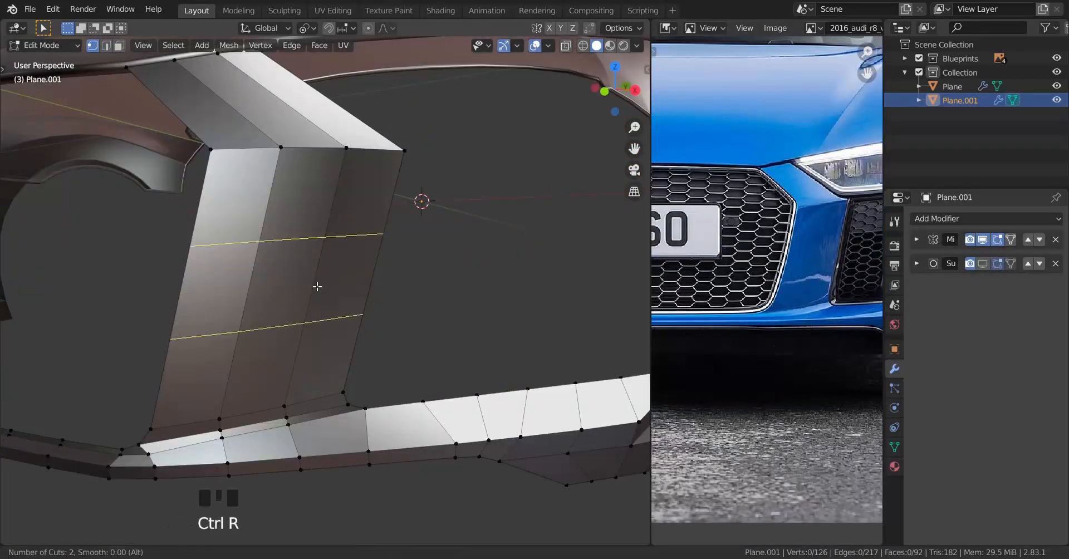
left_click(317, 287)
right_click(318, 286)
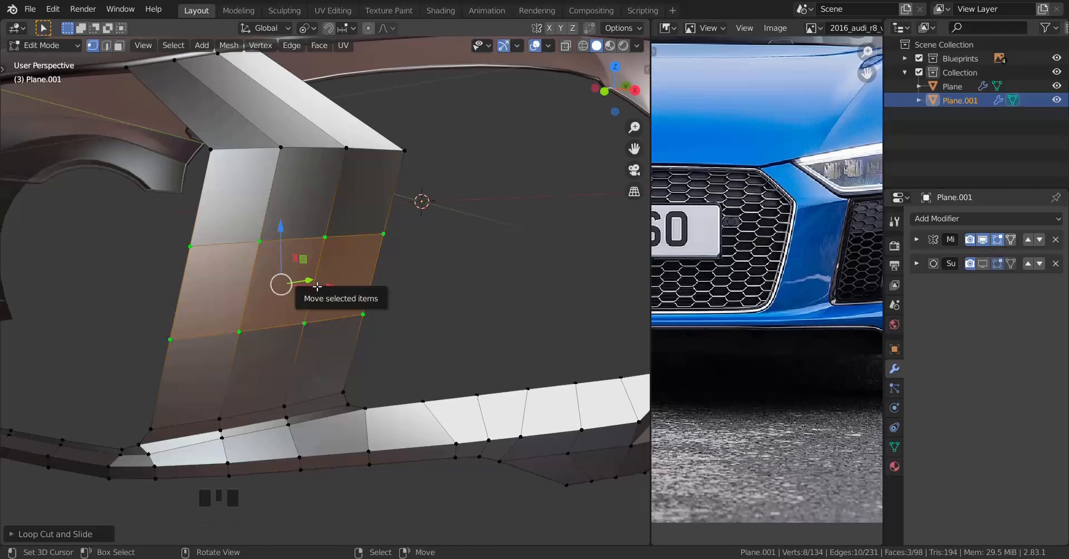
Shift the upper of the two new cross loops slightly along X to follow the front blueprint's outline.
key("KP_1")
scroll(318, 286, "up", 3)
middle_click_drag(346, 241, 298, 277, "shift")
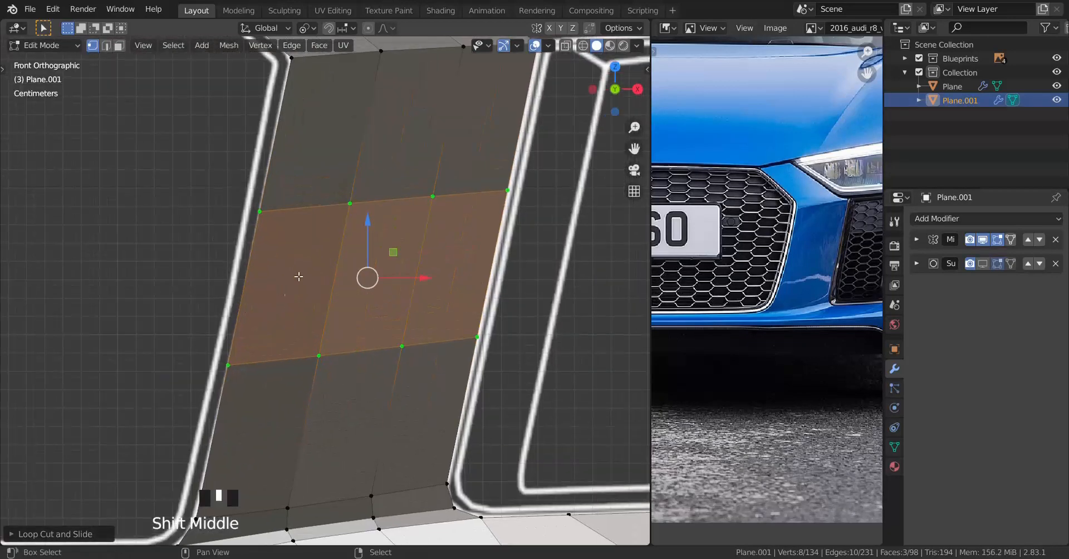
right_click(381, 211, "alt")
middle_click_drag(381, 211, 256, 276, "shift")
scroll(255, 276, "up", 2)
left_click_drag(304, 202, 340, 193)
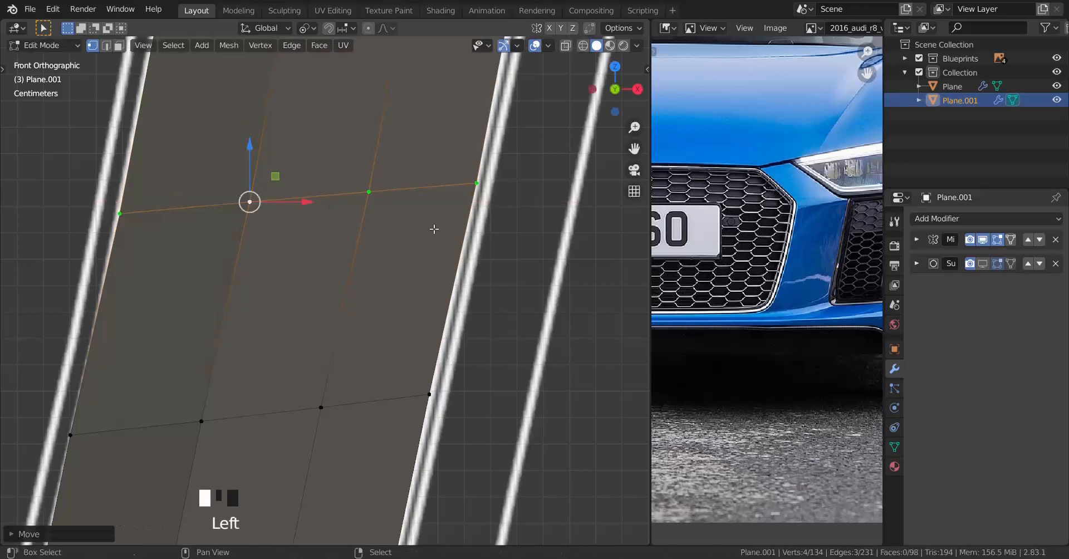
Shift the lower cross loop about 0.0008 m along X to align its ends with the front blueprint.
key("alt+z")
scroll(334, 298, "down", 2)
middle_click_drag(332, 299, 379, 201, "shift")
scroll(380, 200, "up", 1, "shift")
right_click(335, 286, "alt")
left_click_drag(433, 283, 444, 283)
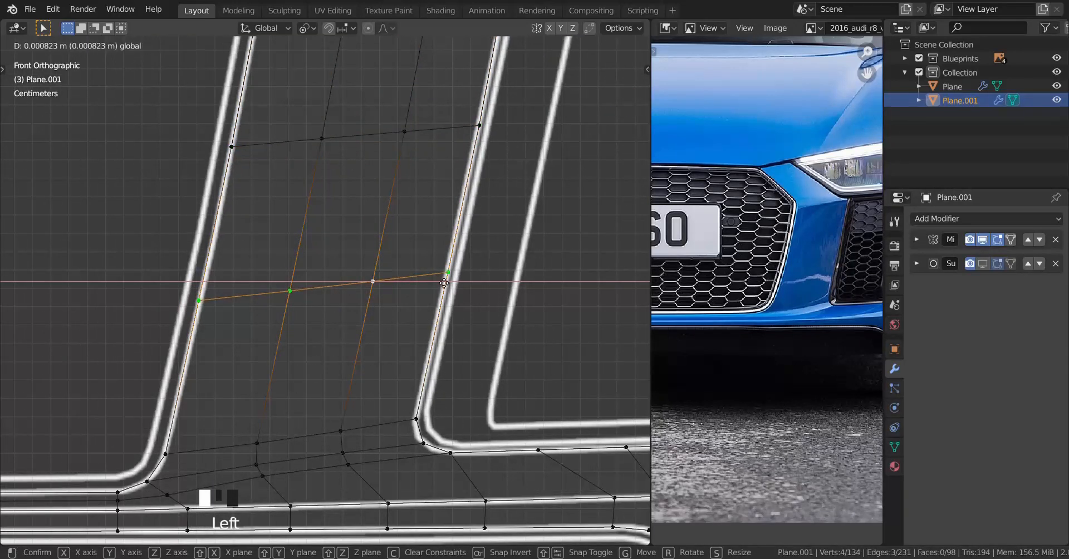
left_click(444, 283)
Add two centred loop cuts across the slanted upper section of the panel beneath the hood edge.
scroll(444, 283, "down", 5)
scroll(350, 282, "up", 4)
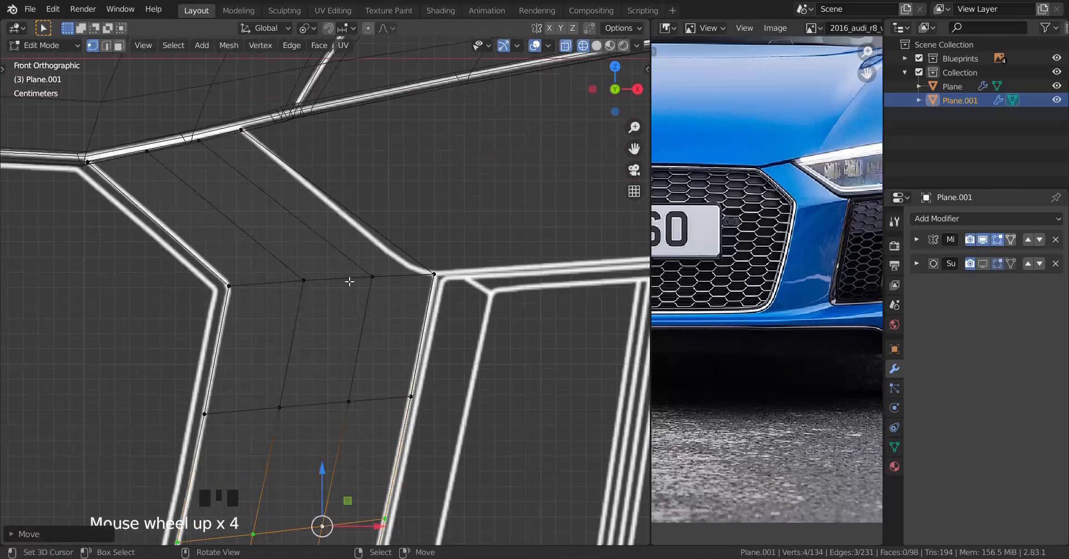
middle_click_drag(301, 281, 394, 319, "shift")
scroll(314, 294, "down", 5)
scroll(324, 281, "up", 2)
key("ctrl+r")
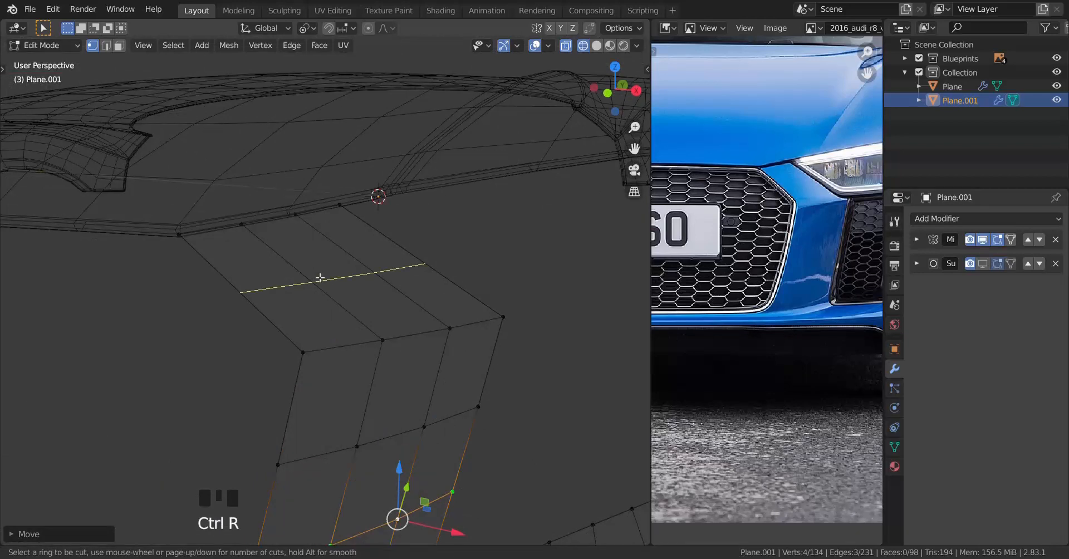
scroll(320, 277, "up", 1)
left_click(320, 275)
right_click(322, 316)
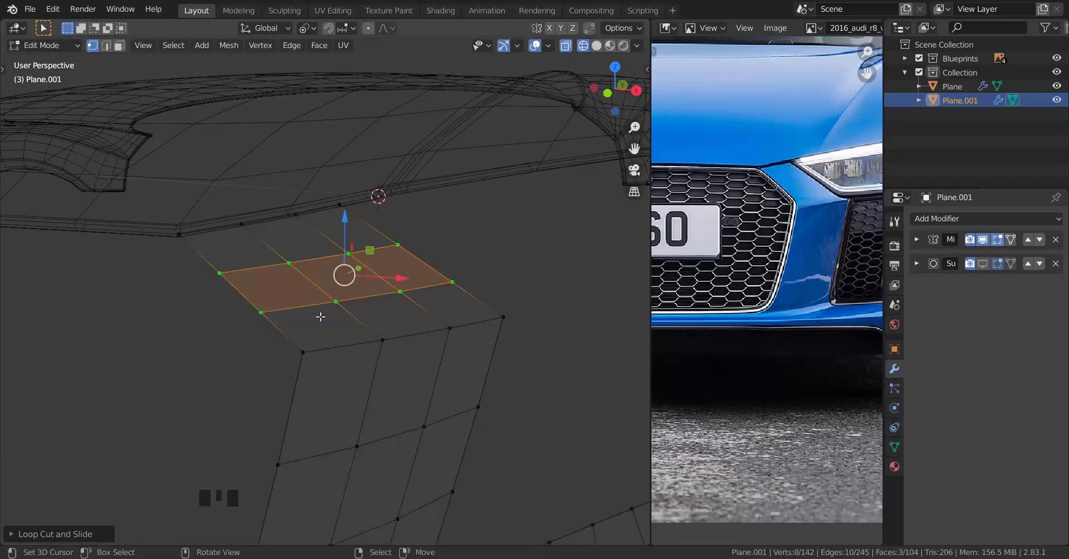
Push the two upper-section loops slightly outward with Shrink/Fatten to match the grille outline in front view.
key("KP_1")
scroll(378, 385, "up", 3)
key("z")
left_click(580, 372)
mouse_move(490, 379)
middle_mouse_down()
mouse_move(544, 386)
mouse_move(519, 369)
mouse_move(466, 363)
middle_mouse_up()
scroll(520, 369, "down", 1)
key("KP_1")
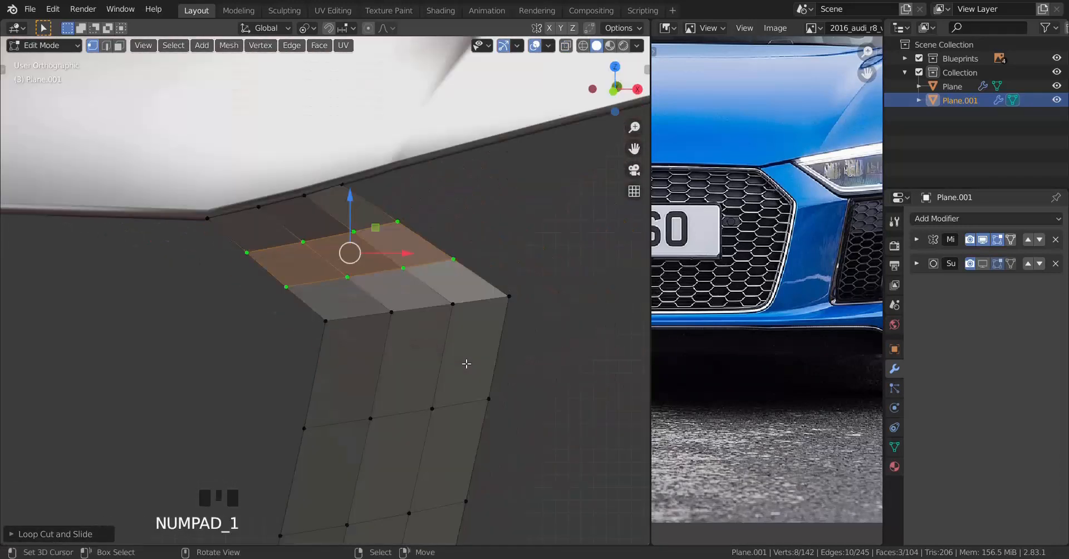
key("z")
key("alt+s")
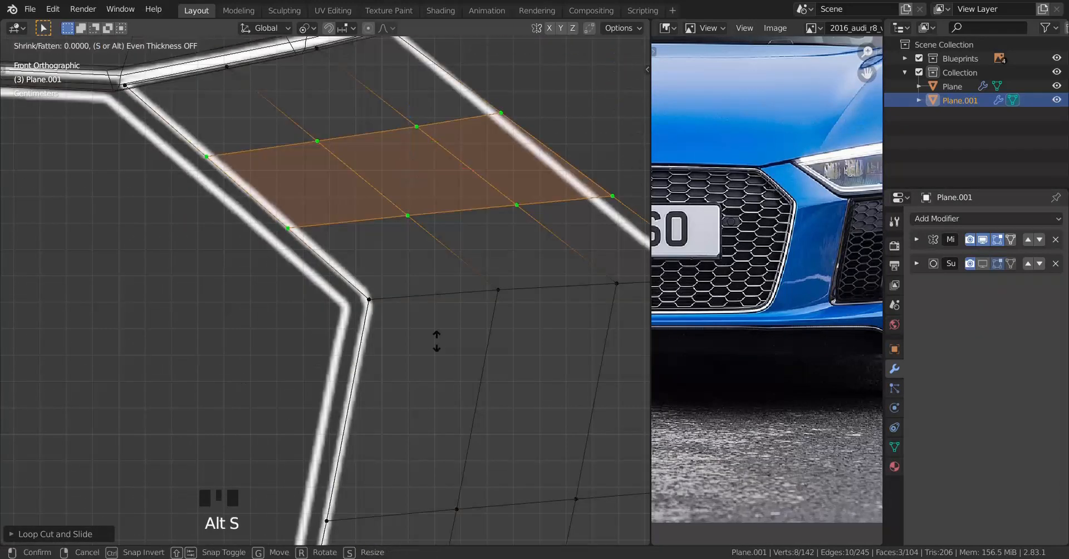
left_click(447, 315)
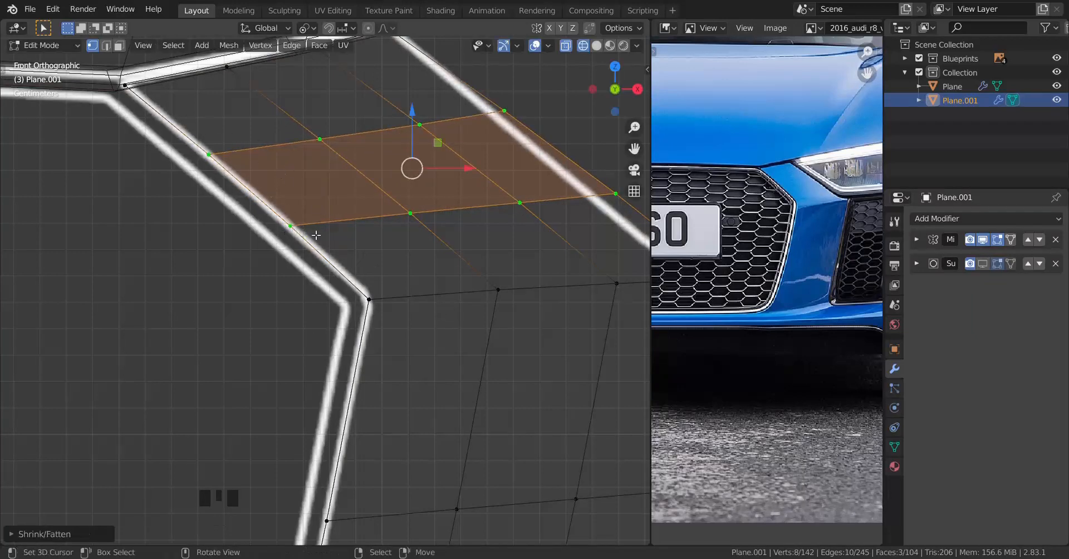
Vertex-slide the outer end vertices of both upper-section loops inward onto the blueprint's slanted panel line.
scroll(478, 253, "down", 2)
scroll(353, 267, "up", 2)
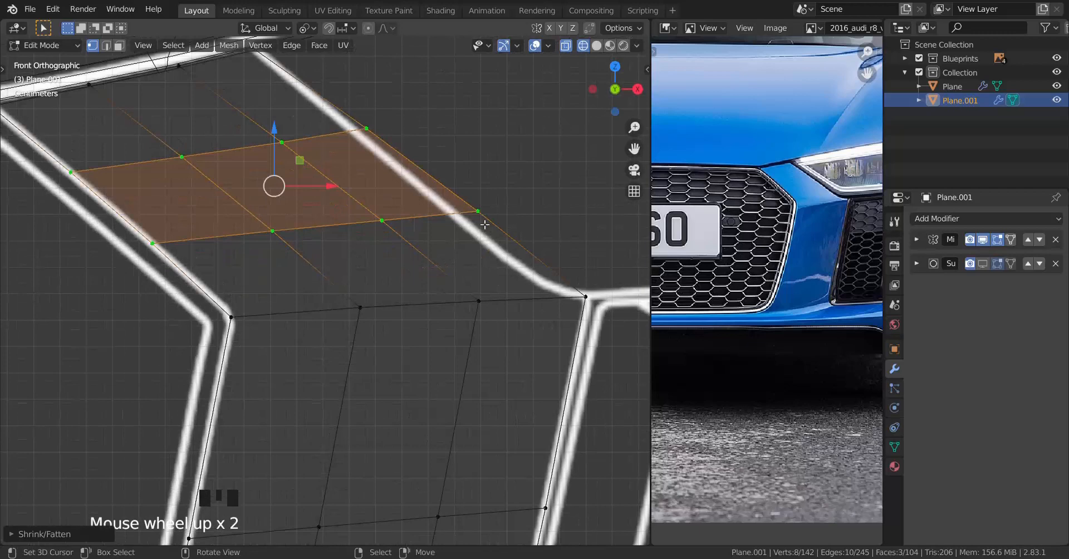
right_click(478, 211)
key("g")
key("g")
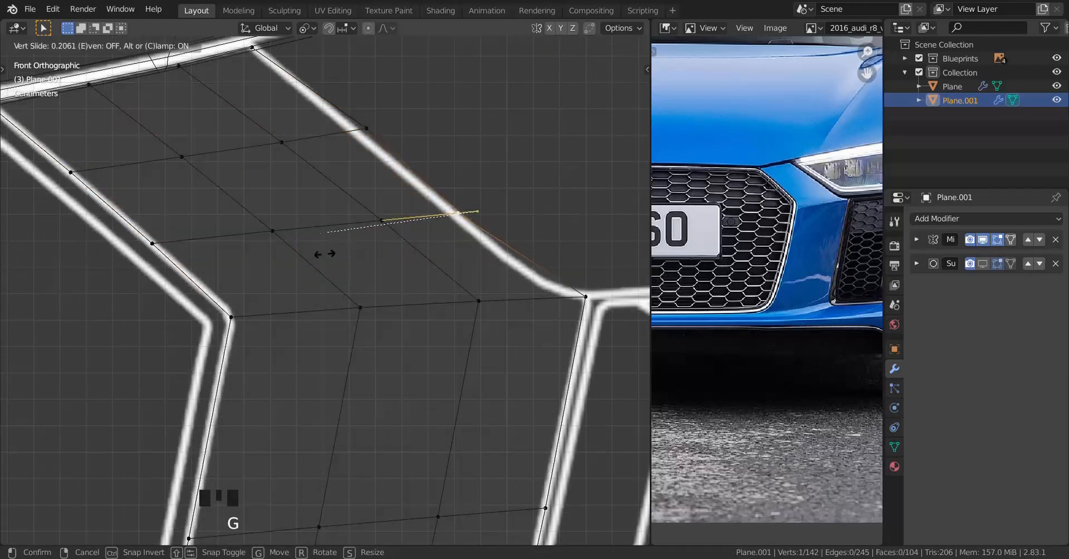
left_click(450, 212)
right_click(366, 127)
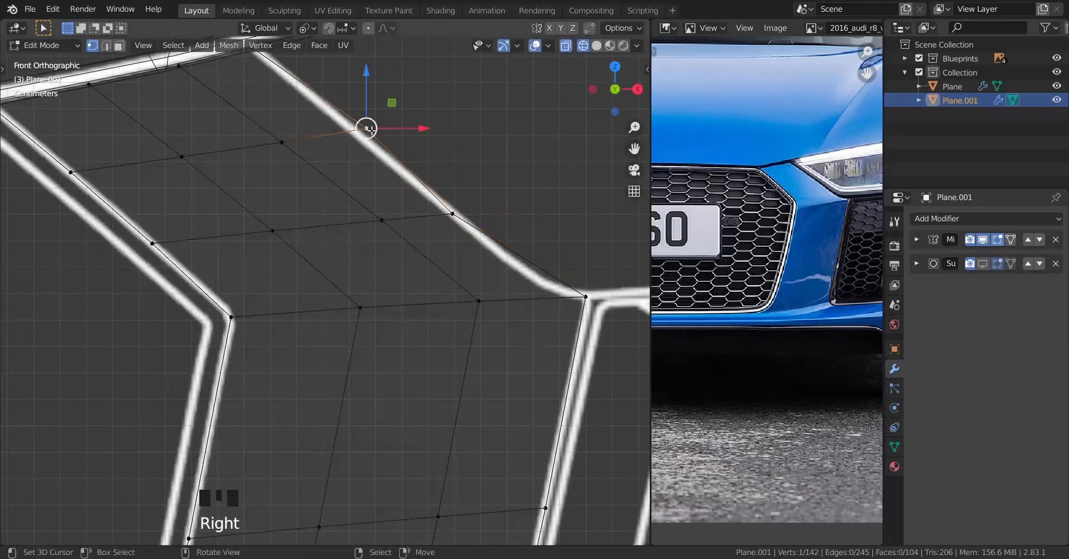
key("g")
key("g")
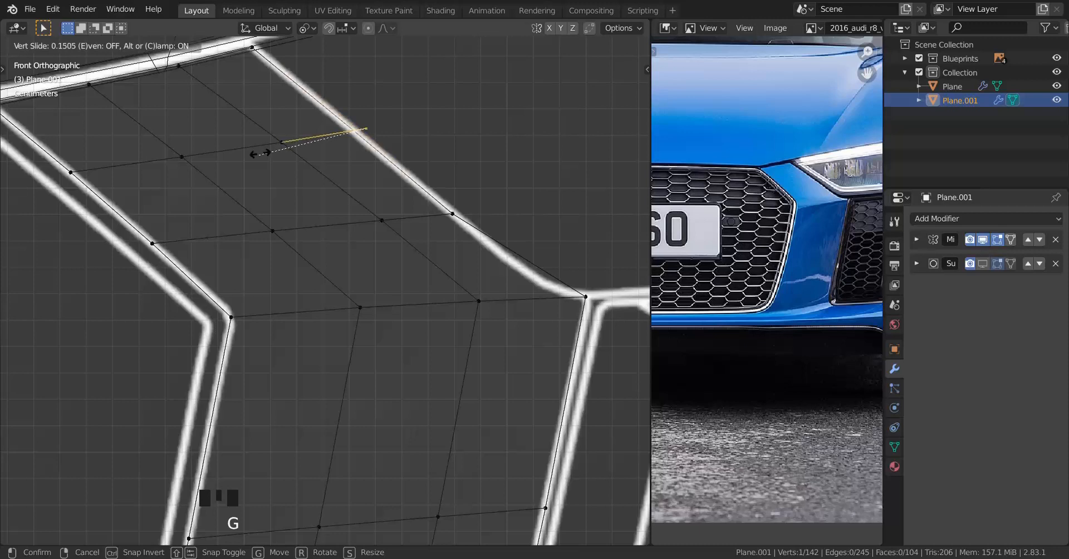
left_click(262, 154)
Add a loop cut just above the panel's bend, sliding it toward the bend with Even and Flipped enabled.
scroll(351, 248, "down", 2, "shift")
key("ctrl+r")
left_click(353, 241)
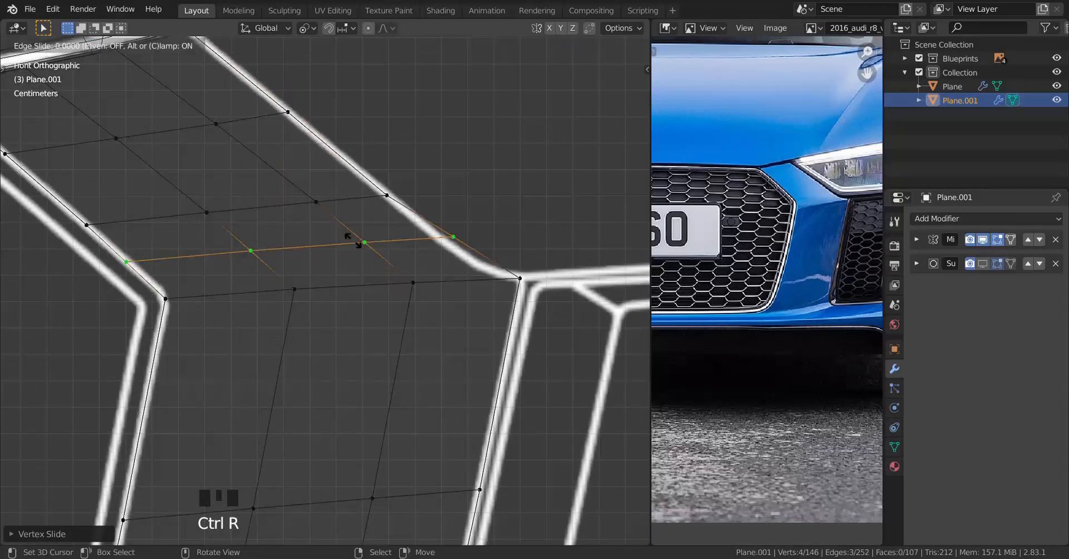
key("e")
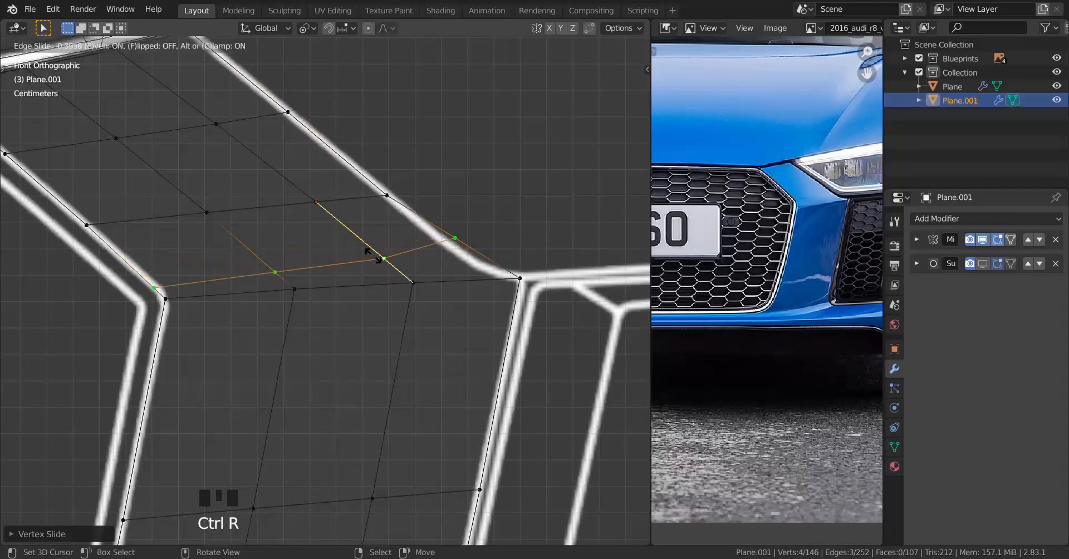
key("f")
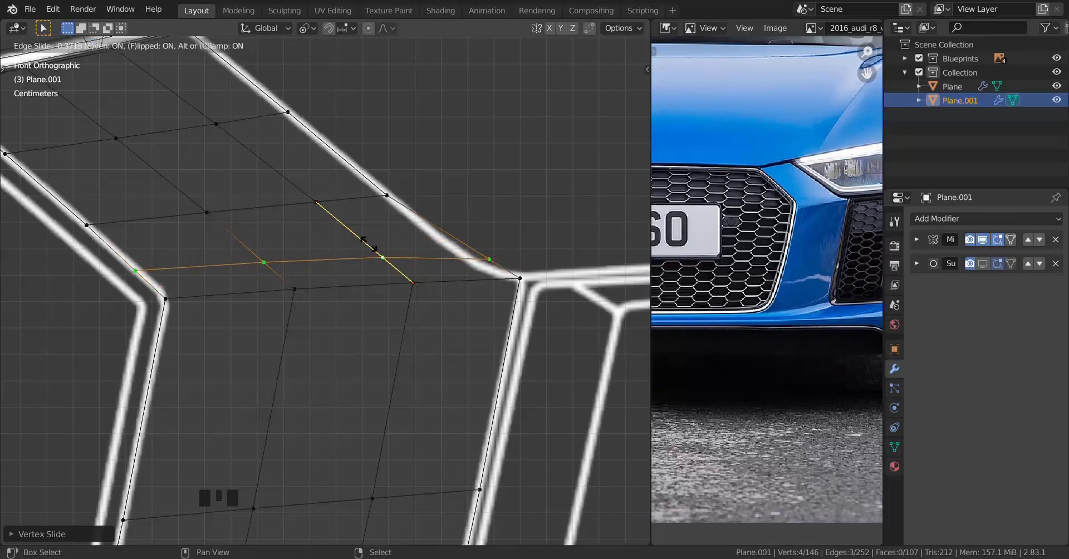
left_click(374, 257)
Vertex-slide the outer end vertex of the loop above the bend inward onto the blueprint's panel outline.
scroll(334, 259, "up", 2)
right_click(526, 254)
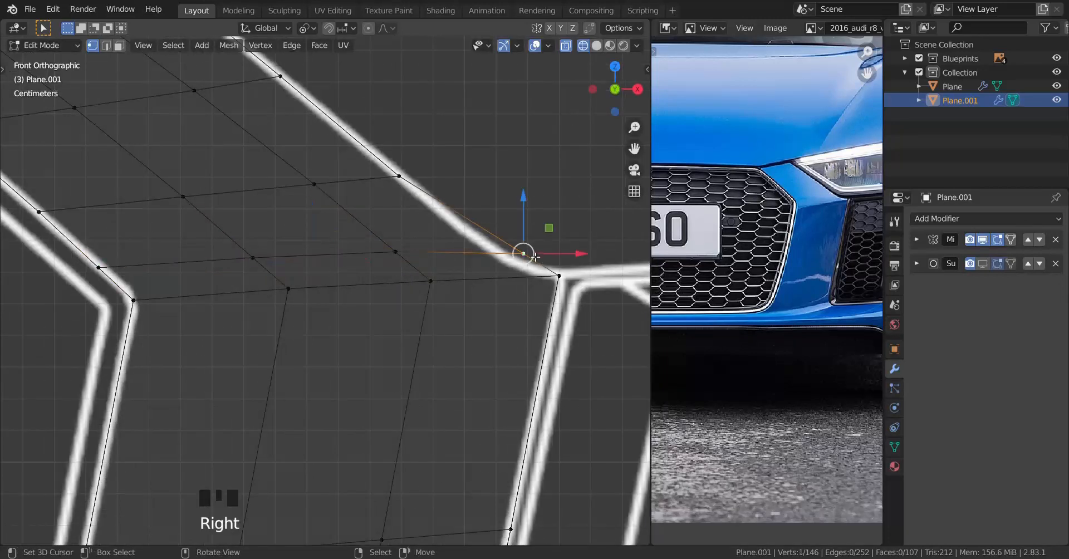
key("g")
key("g")
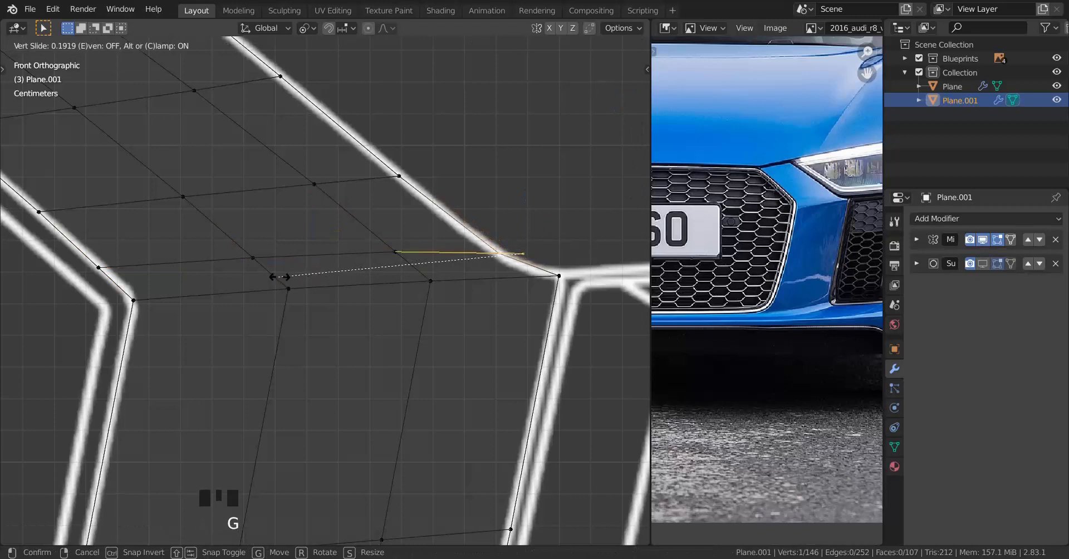
left_click(279, 277)
Add a loop cut just below the panel's bend, sliding it up toward the bend with Even and Flipped enabled.
scroll(380, 279, "down", 4)
middle_click_drag(413, 299, 414, 288, "shift")
scroll(380, 333, "up", 3)
key("ctrl+r")
left_click(381, 334)
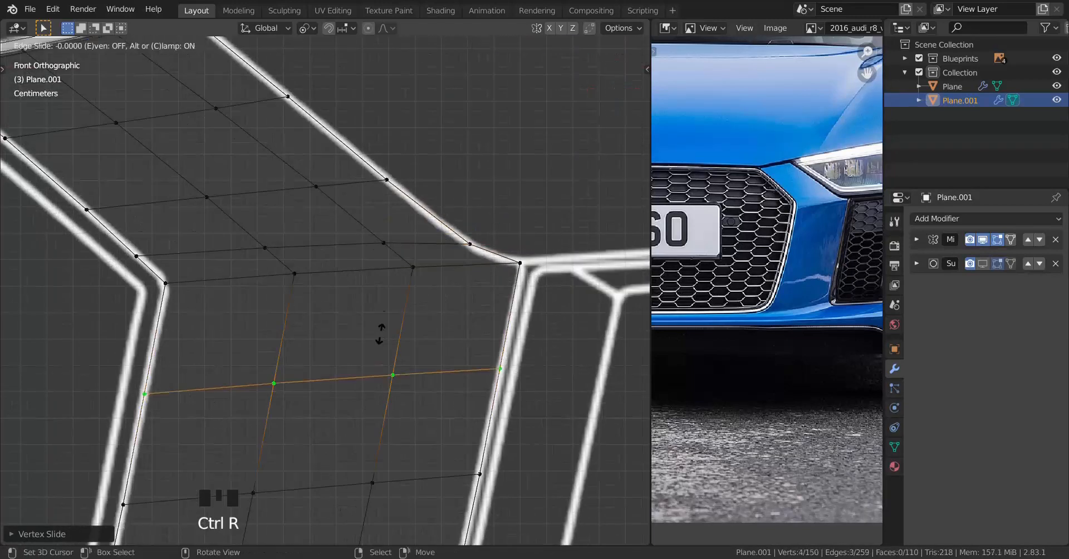
key("e")
key("f")
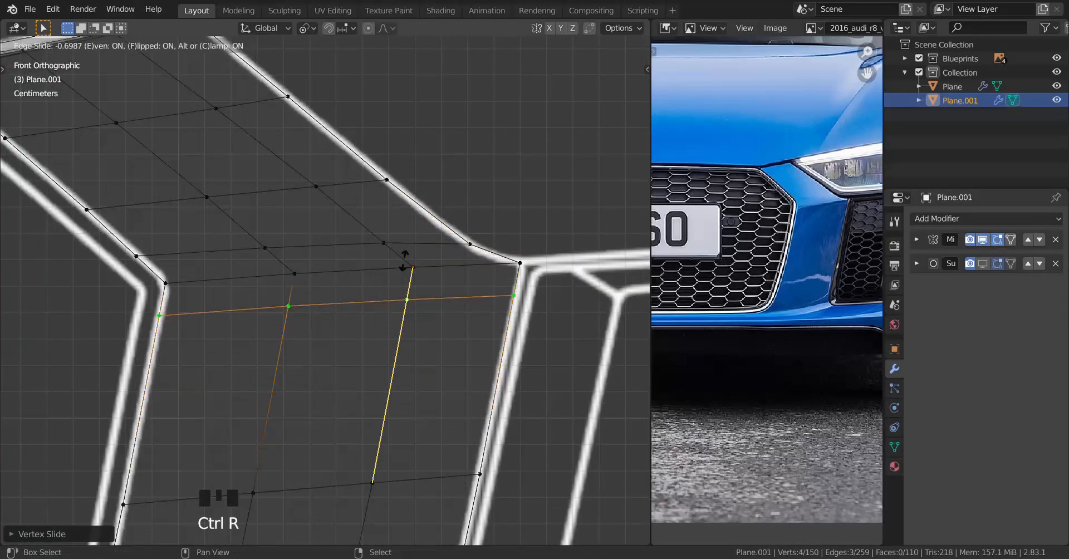
left_click(425, 205)
Shift the two grille-side end vertices of the upper-section loops slightly along Y onto the blueprint line in side view.
key("KP_3")
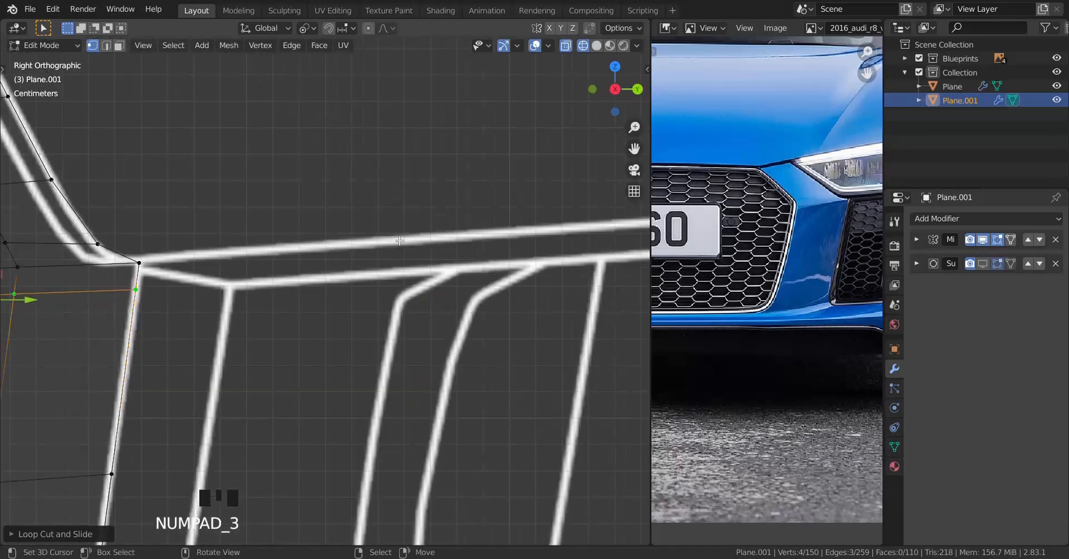
scroll(399, 240, "down", 3)
middle_click_drag(184, 236, 361, 341, "shift")
scroll(361, 342, "up", 3)
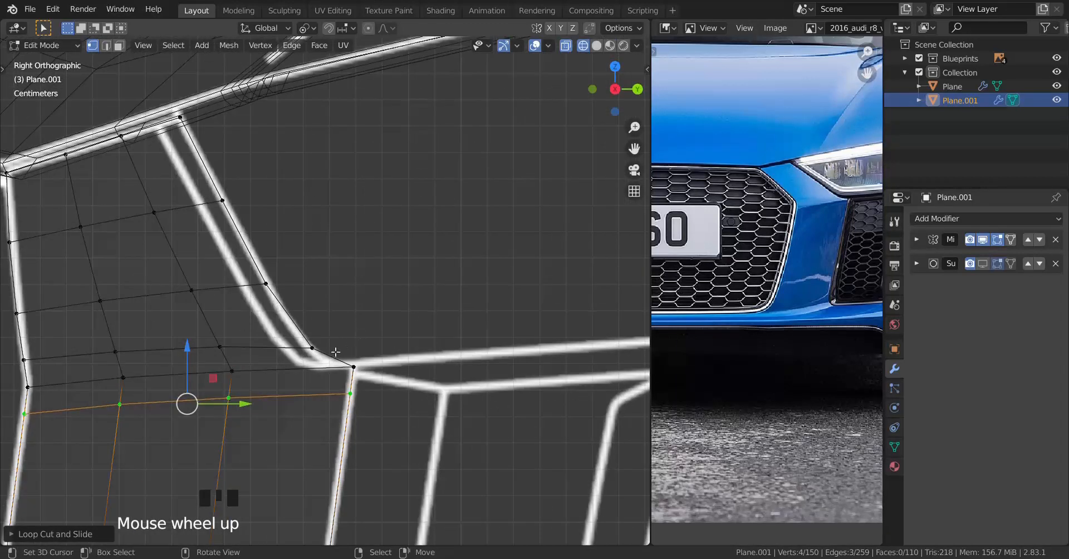
right_click(316, 360)
scroll(268, 346, "down", 6)
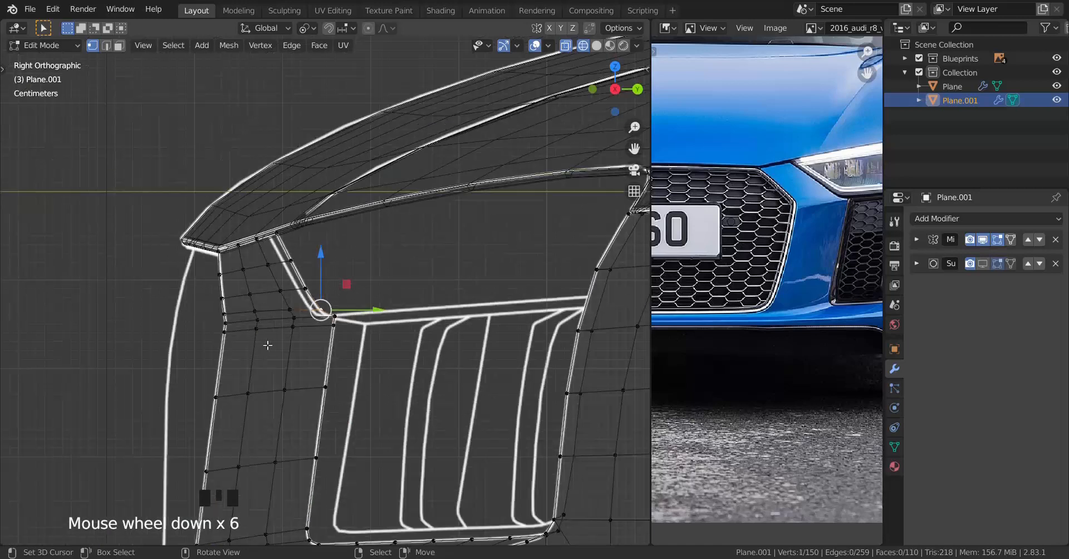
middle_click_drag(258, 351, 304, 371)
key("KP_3")
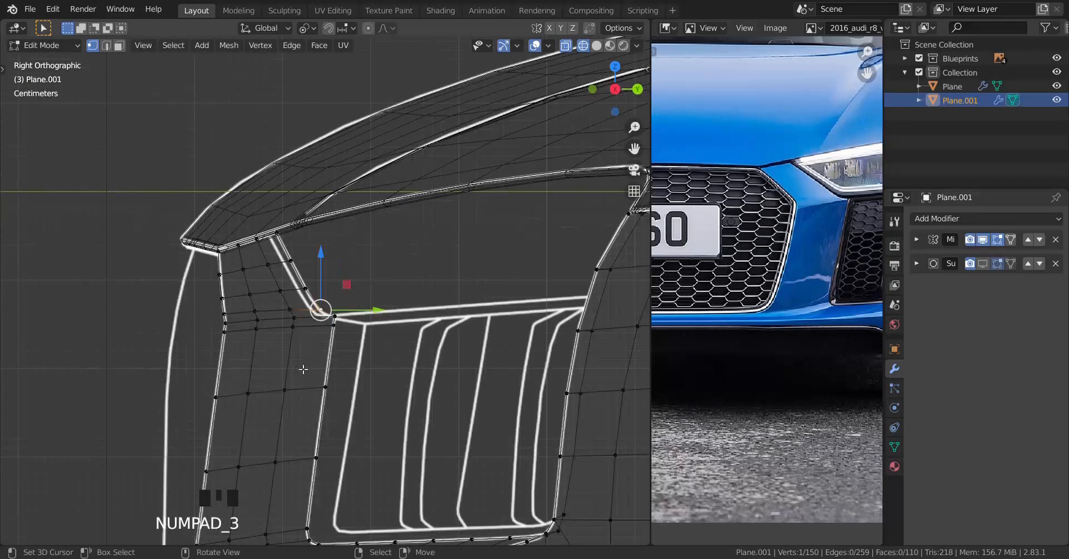
scroll(271, 339, "up", 6)
scroll(228, 319, "up", 2, "shift")
scroll(392, 247, "down", 1)
right_click(405, 255)
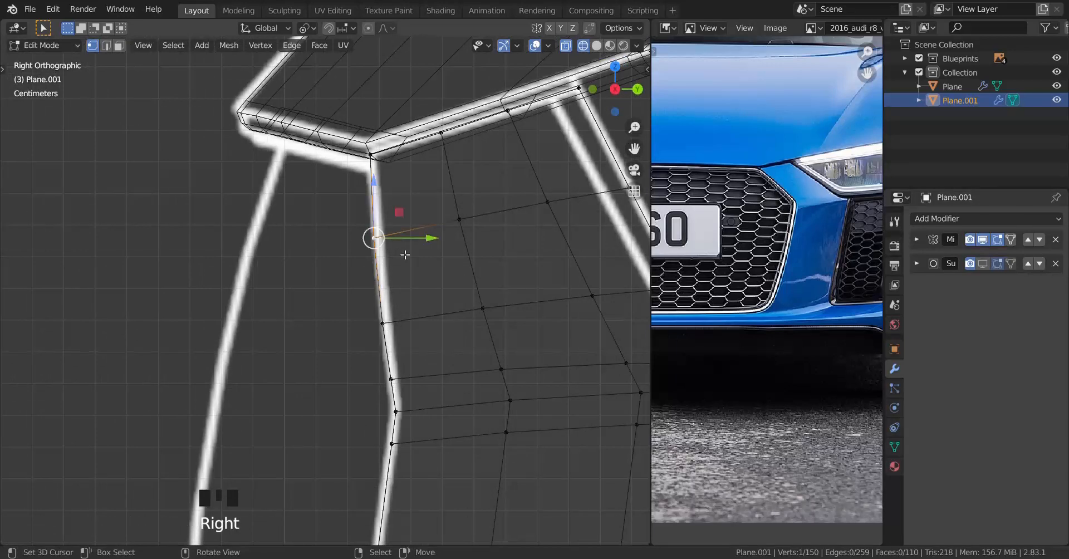
scroll(395, 292, "up", 1)
right_click(432, 314, "shift")
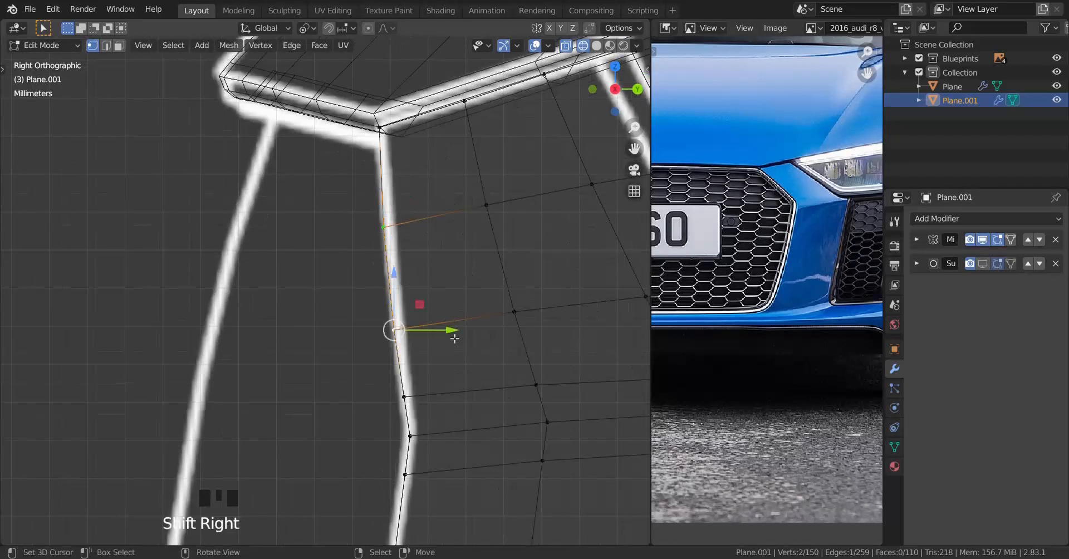
left_click_drag(455, 339, 473, 328)
Extrude the edge loop around the side intake opening along the Y axis to give the surround an inner return.
scroll(406, 362, "down", 7)
middle_click_drag(375, 312, 372, 248, "shift")
middle_click_drag(371, 248, 479, 278)
right_click(412, 335, "alt")
middle_click_drag(413, 334, 339, 360)
key("e")
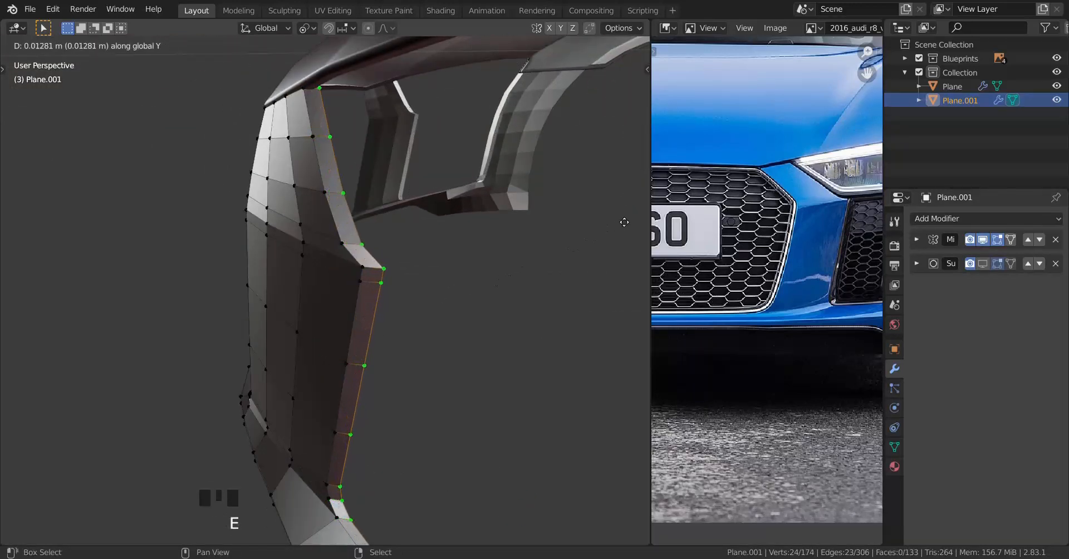
left_click(79, 182)
Extrude the edge loop around the central grille opening about 0.02 m inward along the Y axis.
middle_click_drag(239, 229, 446, 245, "shift")
middle_click_drag(446, 245, 535, 281)
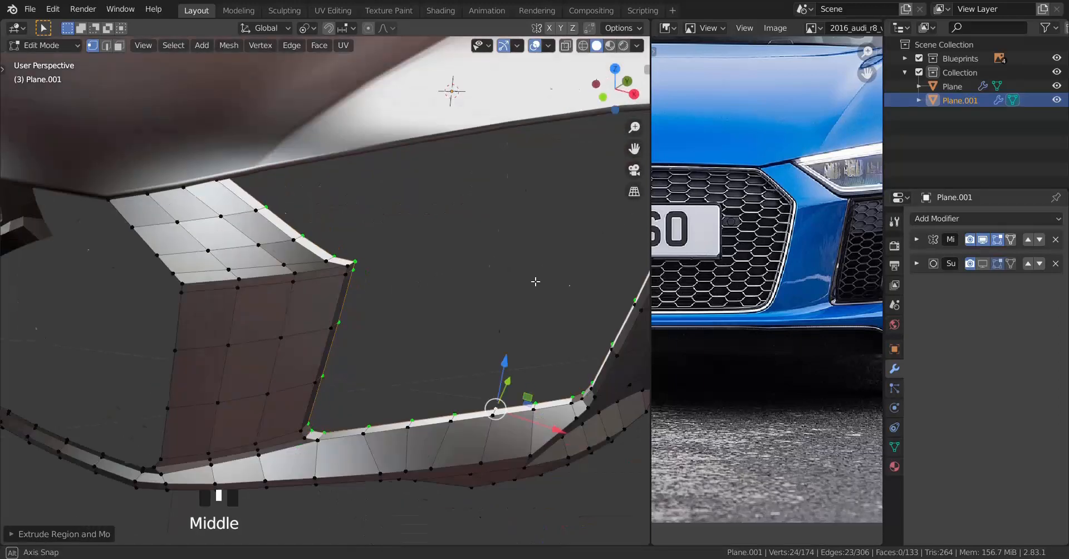
scroll(535, 281, "down", 3)
middle_click_drag(379, 322, 231, 325)
scroll(231, 324, "up", 2)
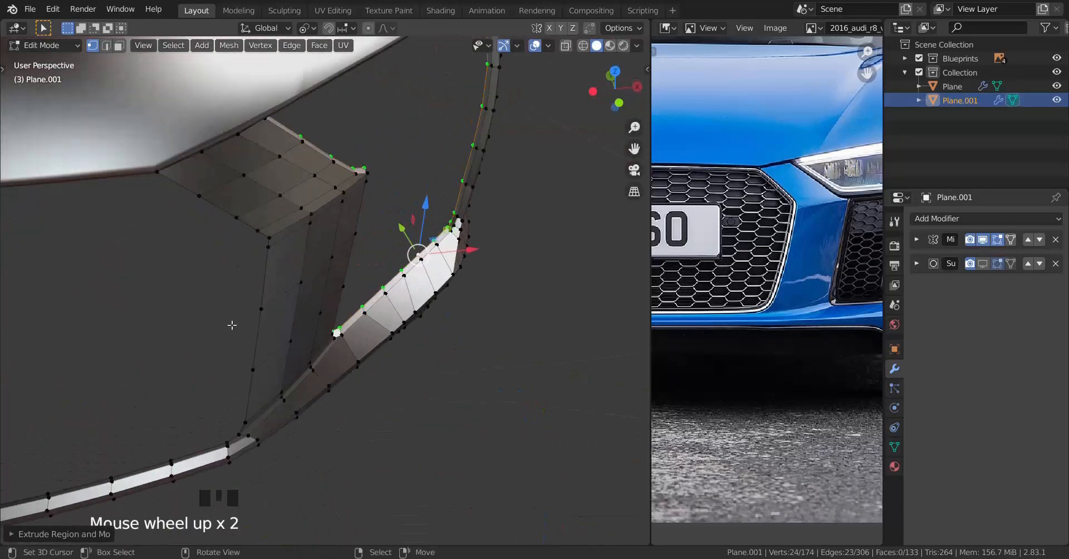
right_click(224, 441, "alt")
middle_click_drag(227, 441, 347, 411, "shift")
key("e")
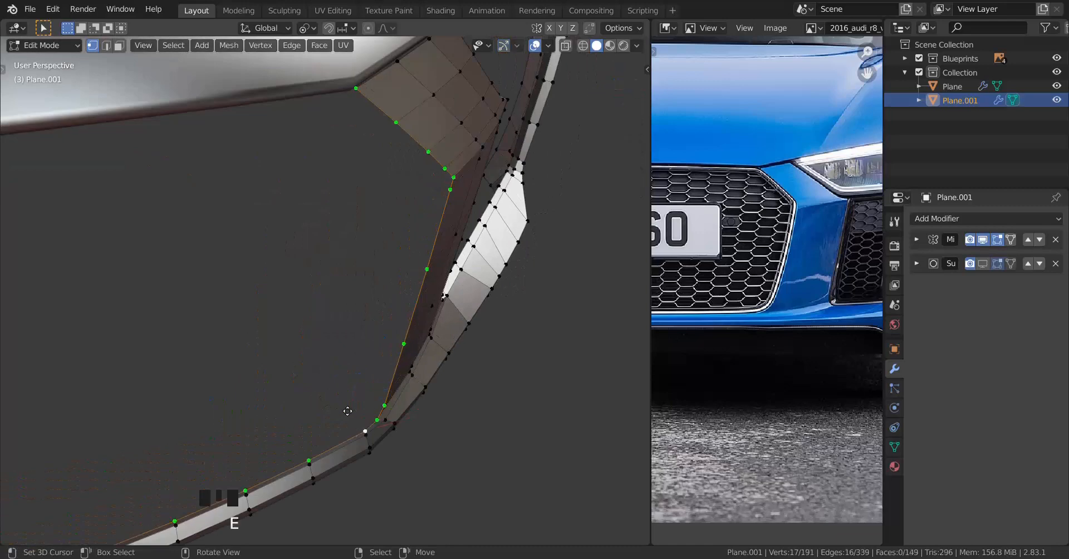
key("y")
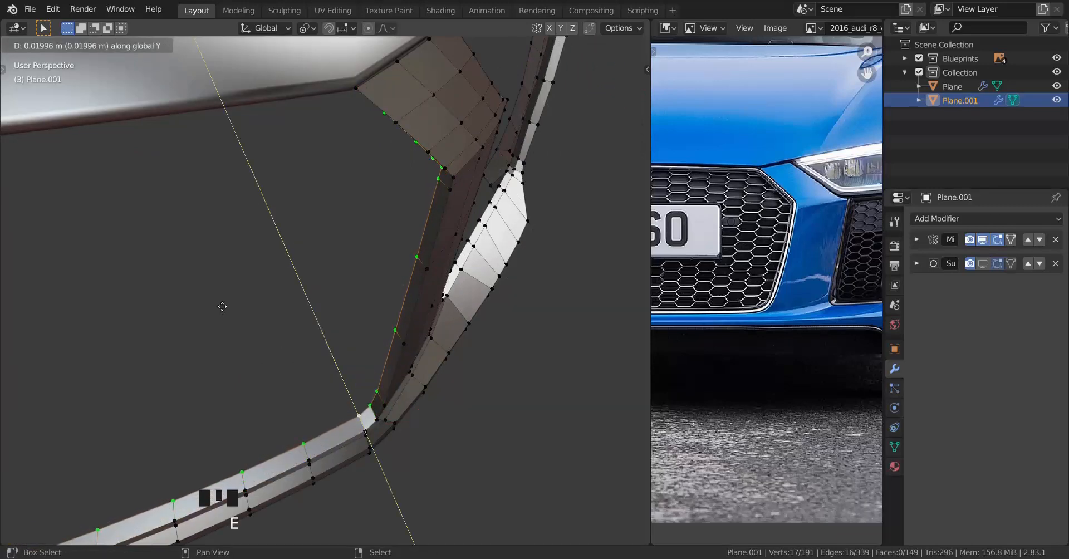
left_click(222, 306)
Examine the whole bumper against the blueprints in front and side views, including its upper edge at the wheel arch.
scroll(312, 322, "down", 3)
middle_click_drag(313, 323, 242, 313)
key("Tab")
key("KP_1")
scroll(349, 306, "up", 2)
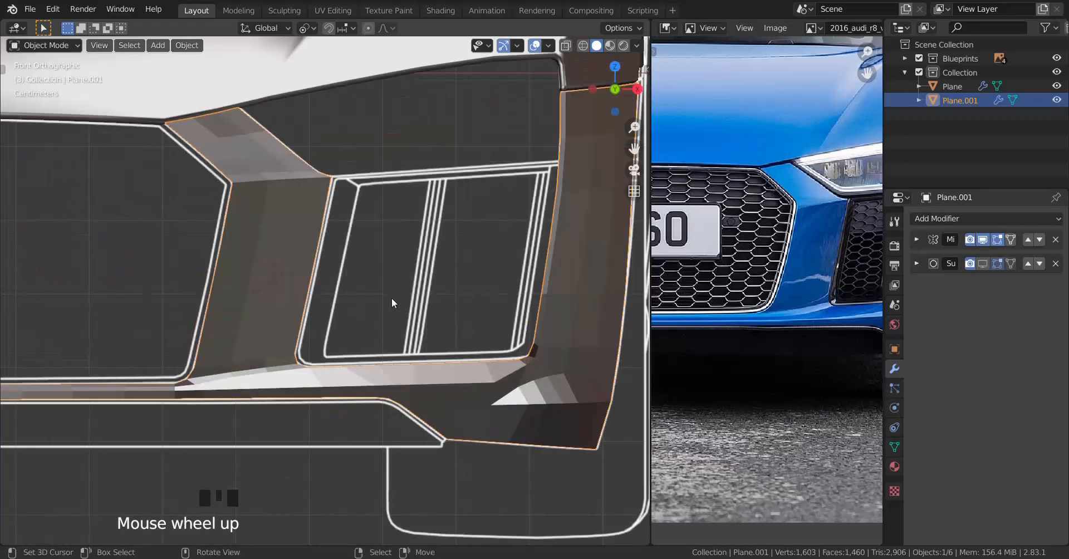
key("KP_3")
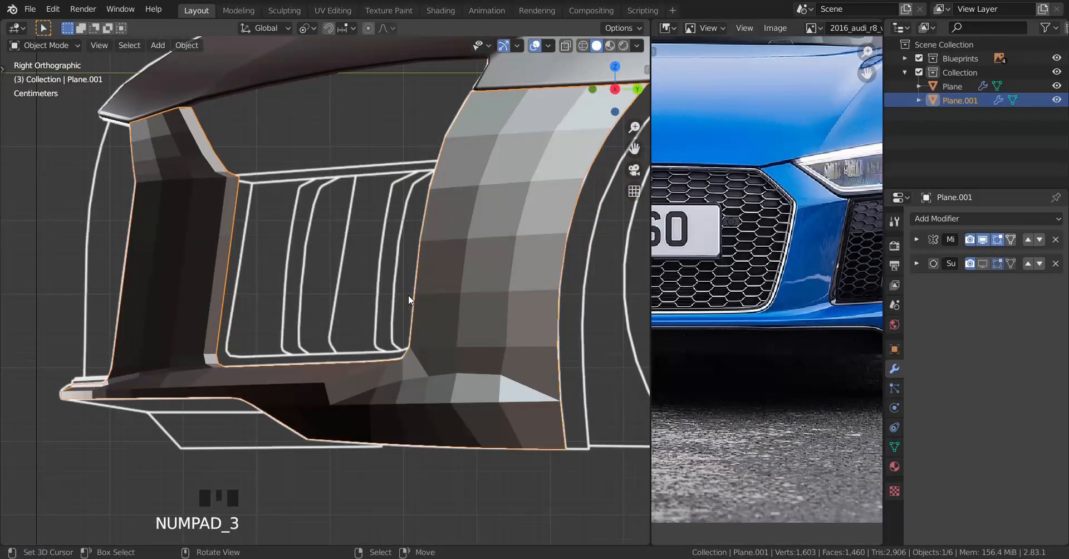
middle_click_drag(409, 296, 178, 292, "shift")
scroll(239, 169, "up", 5)
scroll(499, 353, "up", 4)
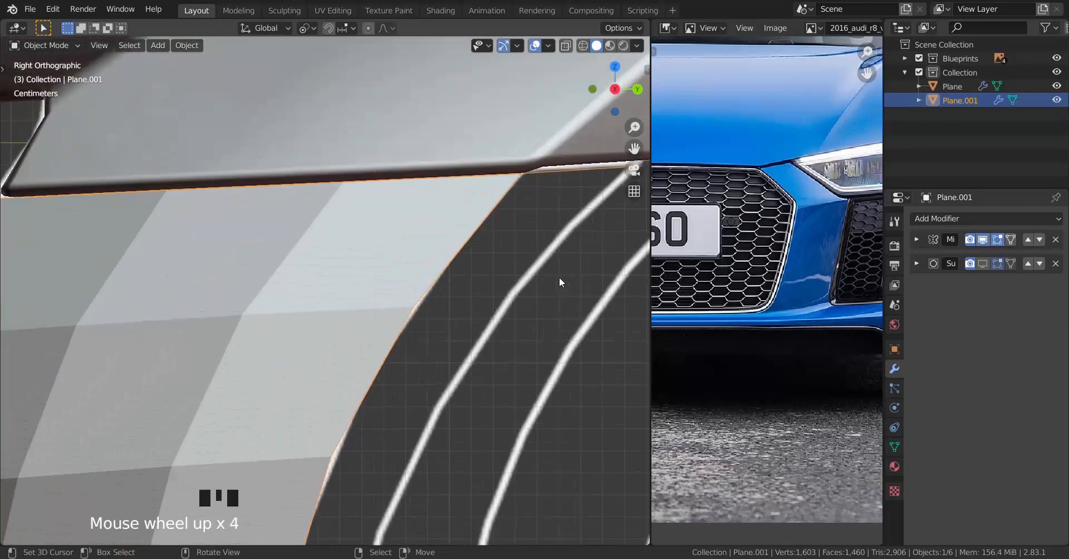
scroll(545, 273, "down", 3)
scroll(375, 303, "down", 2)
Extrude the bumper's wheel-arch edge path about 0.032 m along Y toward the outer arch line.
middle_click_drag(368, 330, 376, 225, "shift")
key("Tab")
middle_click_drag(338, 358, 348, 226, "shift")
right_click(341, 404)
middle_click_drag(376, 148, 361, 223, "shift")
right_click(372, 301, "ctrl")
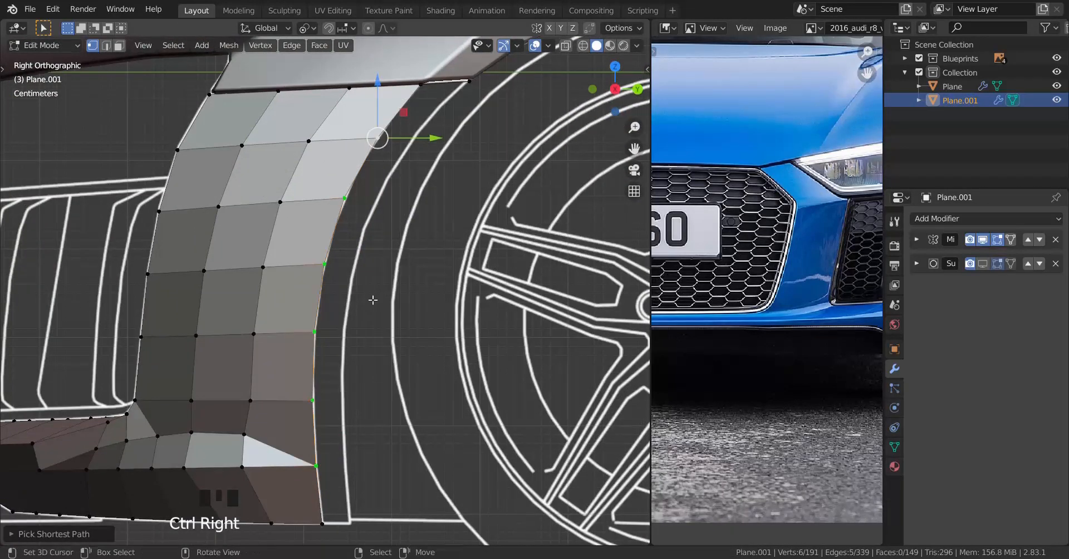
key("e")
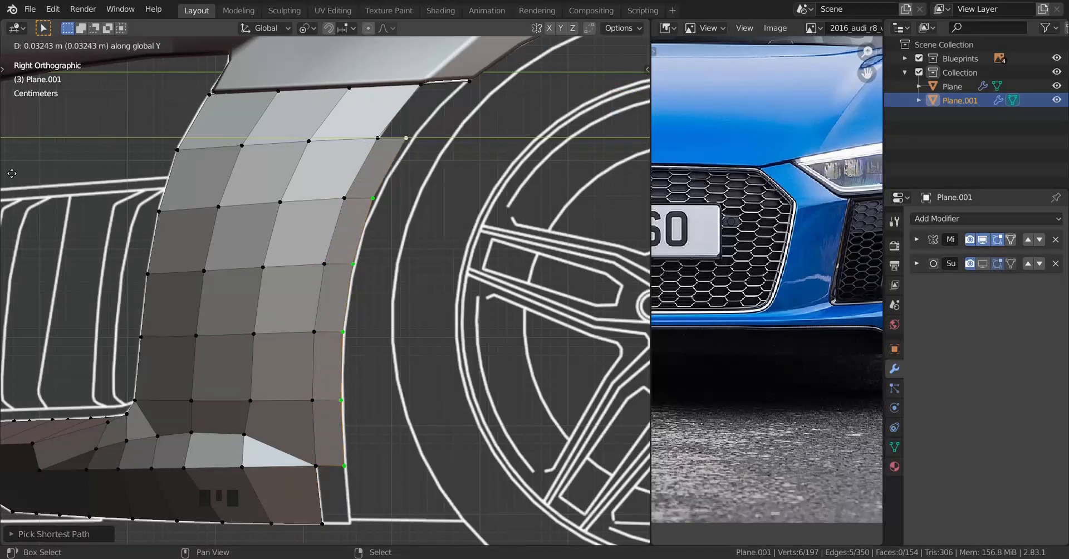
left_click(12, 173)
Move the lower vertices of the extruded wheel-arch strip onto the blueprint's outer arch line.
scroll(348, 462, "up", 5)
scroll(341, 340, "up", 2)
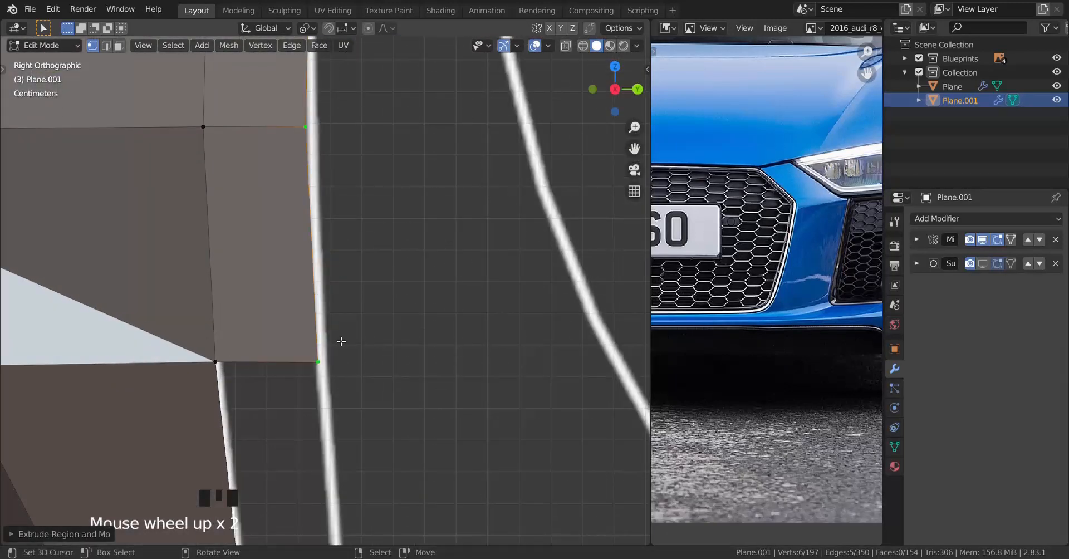
right_click(336, 351)
key("g")
left_click(361, 335)
middle_click_drag(321, 222, 321, 389, "shift")
right_click(307, 293)
key("g")
left_click(312, 293)
Move the upper vertices of the extruded wheel-arch strip onto the curved outer arch line.
middle_click_drag(341, 186, 301, 467, "shift")
right_click(272, 329)
key("g")
left_click(276, 329)
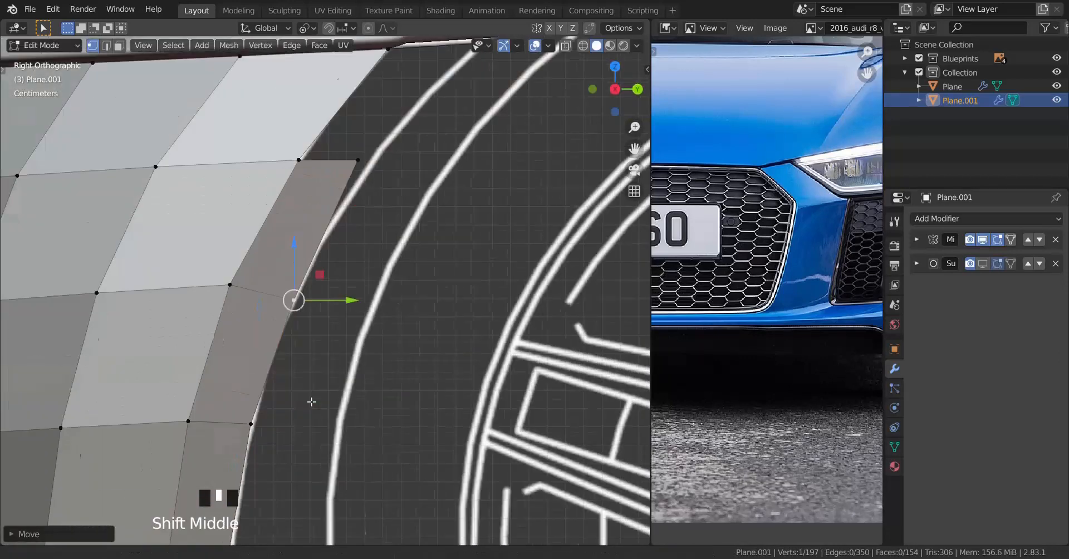
middle_click_drag(312, 402, 281, 497, "shift")
right_click(335, 254)
key("g")
left_click(422, 305)
Fill the open gap at the top of the wheel-arch strip with a face and adjust its lower outer vertex onto the outline.
scroll(379, 345, "down", 6)
scroll(335, 334, "up", 2)
middle_click_drag(338, 260, 344, 310, "shift")
scroll(334, 307, "up", 3)
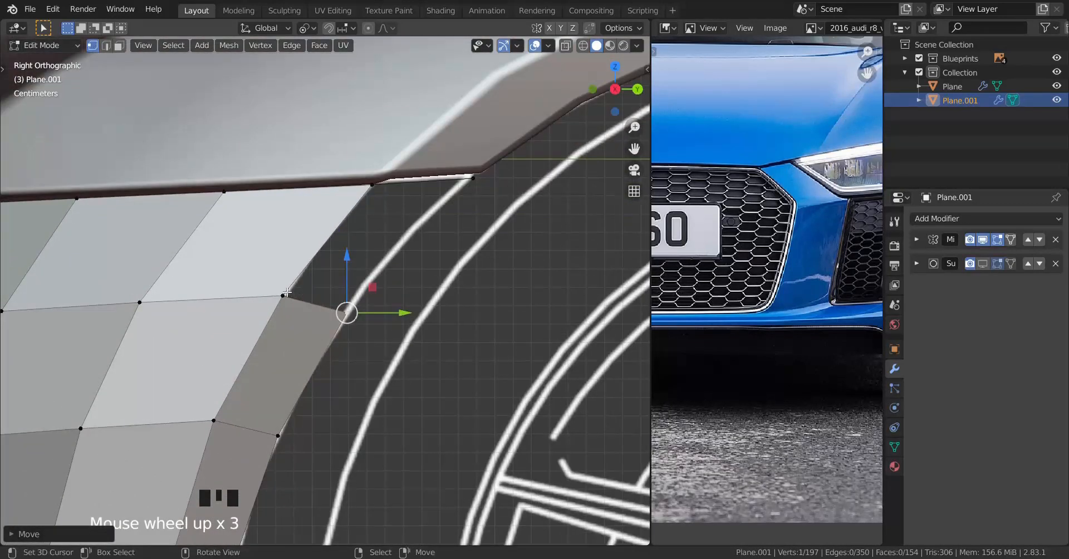
right_click(286, 292)
right_click(387, 185, "shift")
right_click(387, 184, "shift")
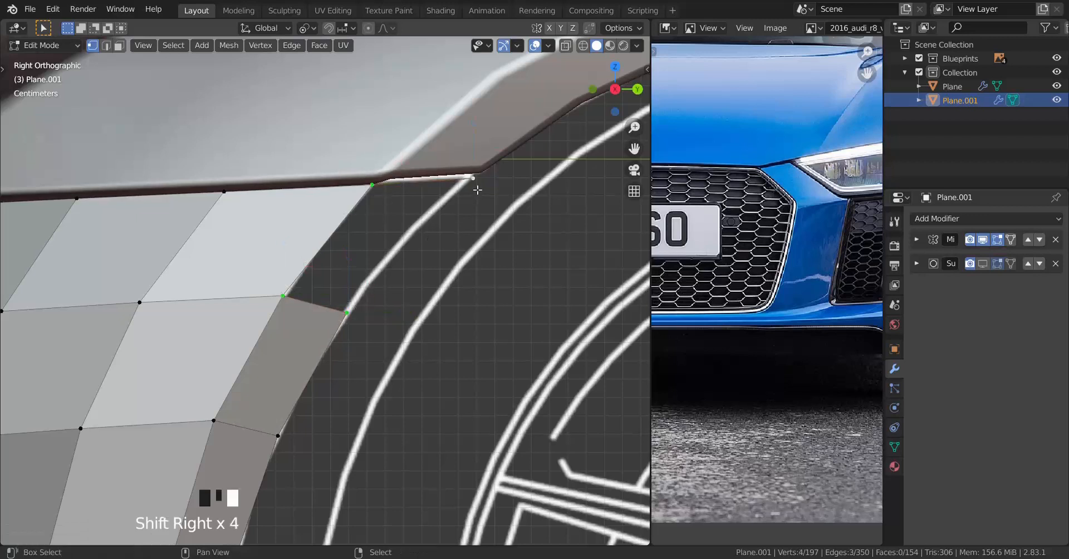
key("f")
right_click(365, 314)
key("g")
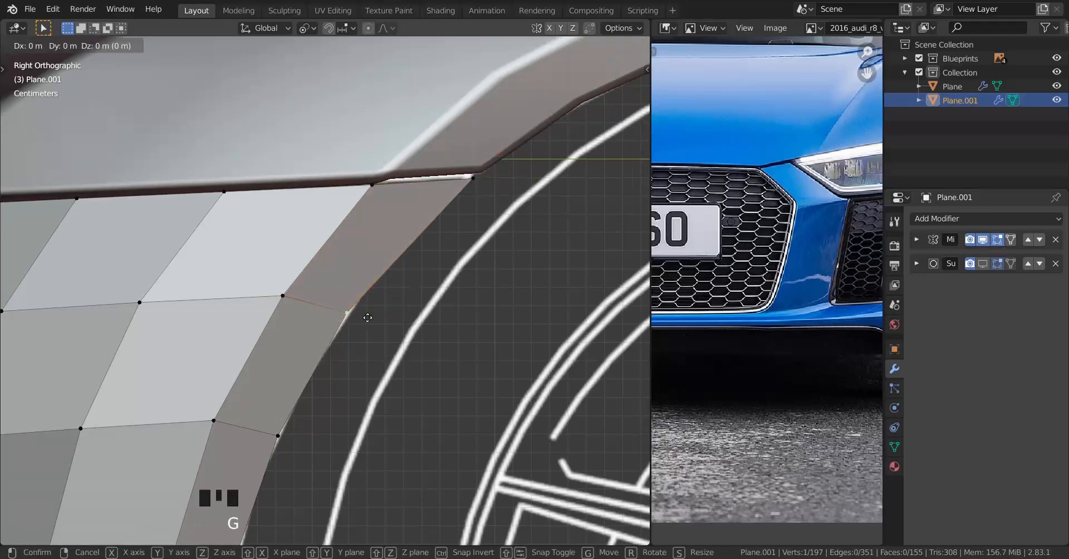
left_click(452, 192)
Extrude the bumper's bottom rear corner vertex to the lower corner of the blueprint's outer arch line.
scroll(362, 340, "down", 3)
middle_click_drag(360, 351, 372, 195, "shift")
scroll(373, 195, "down", 2)
scroll(328, 405, "up", 4)
middle_click_drag(327, 406, 307, 293, "shift")
right_click(298, 232)
right_click(309, 333)
scroll(309, 333, "up", 2)
key("e")
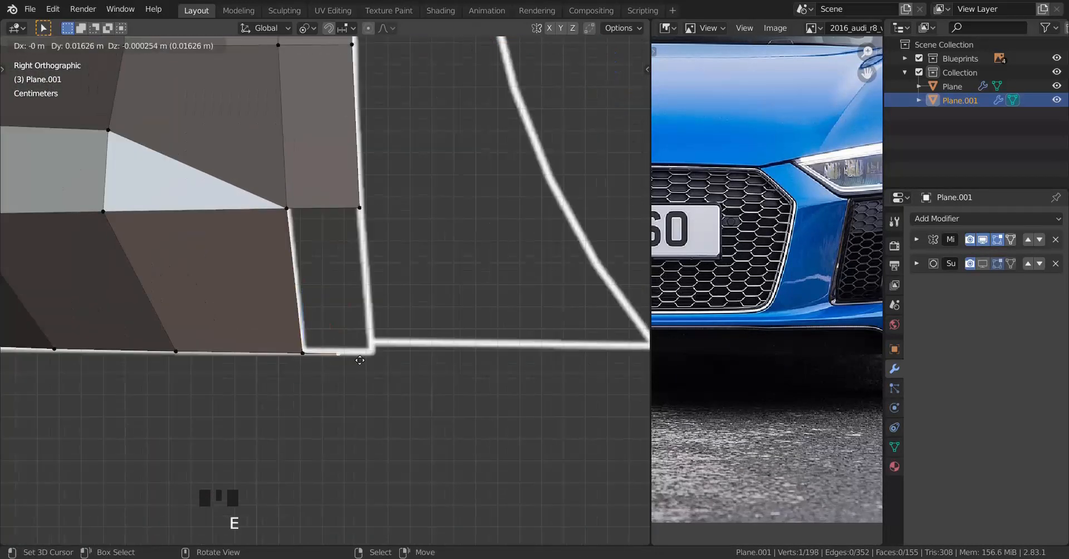
left_click(369, 351)
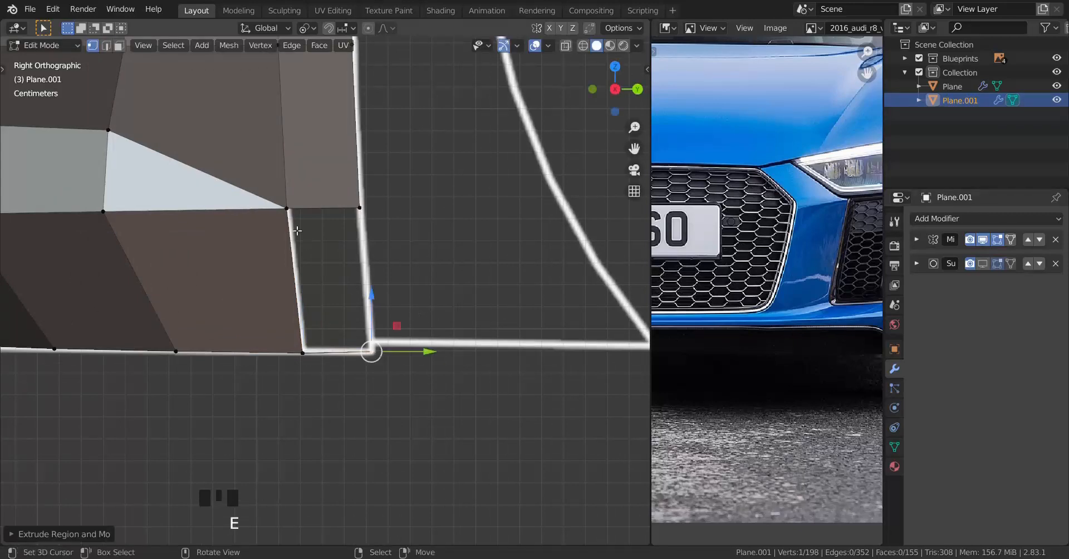
Fill the open gap at the bottom of the wheel-arch strip with a four-sided face.
right_click(287, 210, "shift")
right_click(302, 353, "shift")
key("f")
scroll(334, 247, "down", 2)
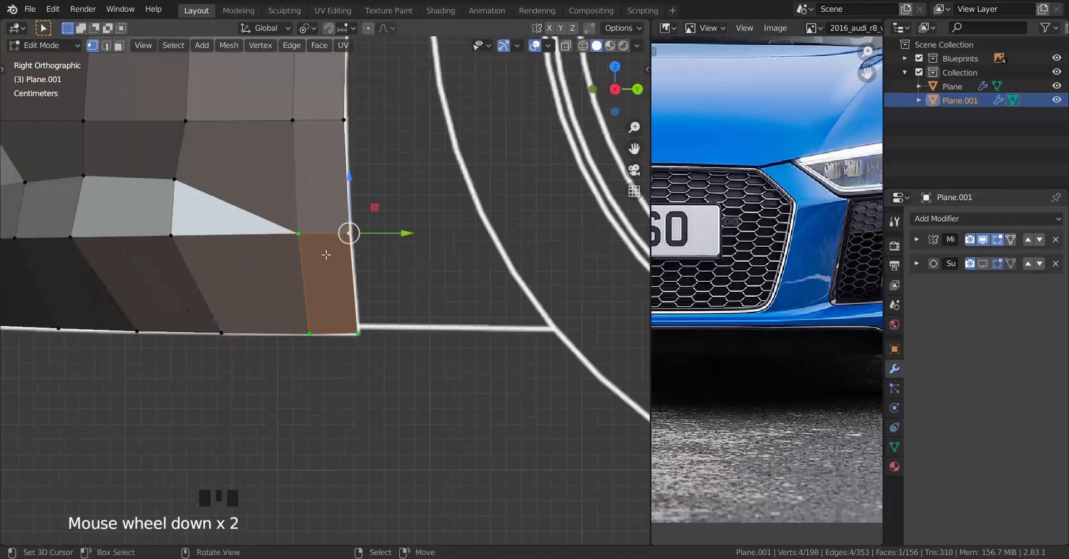
Apply smooth shading to the front bumper object in Object Mode.
key("Tab")
middle_click_drag(327, 248, 272, 285)
scroll(250, 299, "up", 2)
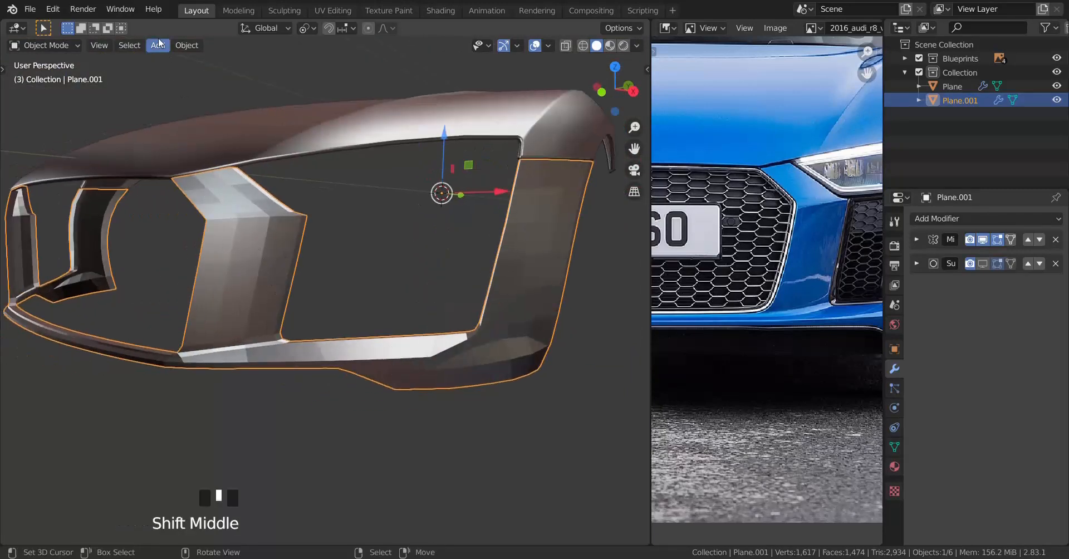
left_click(185, 46)
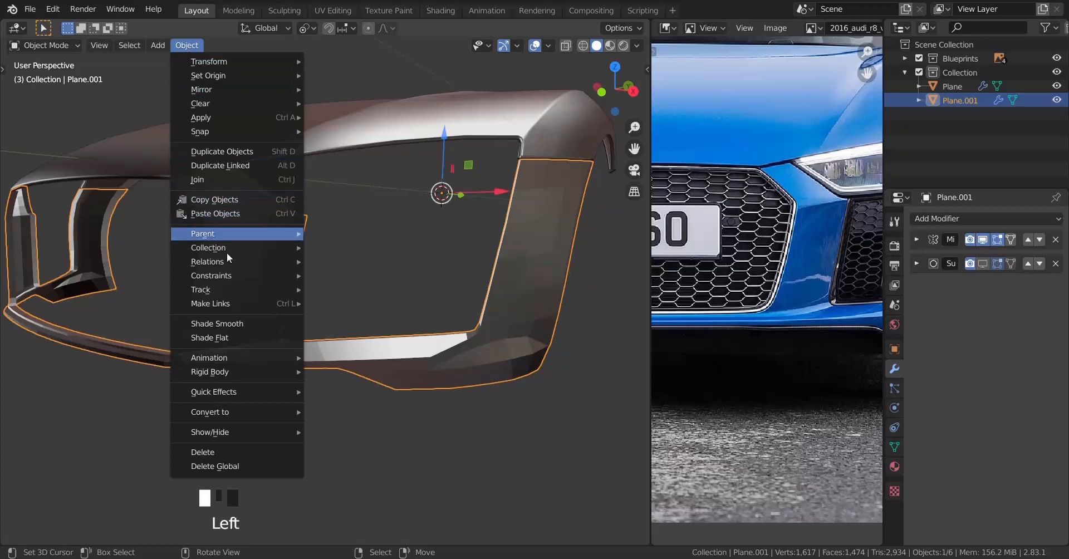
left_click(243, 324)
scroll(291, 246, "down", 1)
scroll(336, 259, "up", 2)
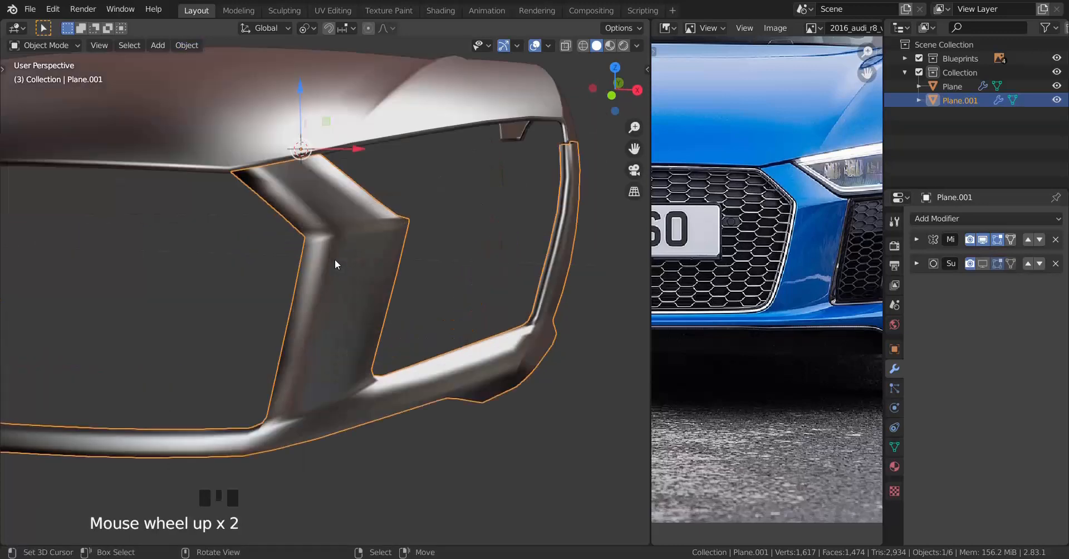
Add an evenly spaced loop cut along the wheel-arch strip, slid close to its inner edge.
mouse_move(335, 260)
middle_mouse_down("shift")
mouse_move(441, 263)
mouse_move(394, 255)
mouse_move(243, 273)
mouse_move(321, 255)
middle_mouse_up("shift")
key("Tab")
scroll(243, 273, "down", 1)
scroll(312, 262, "up", 2)
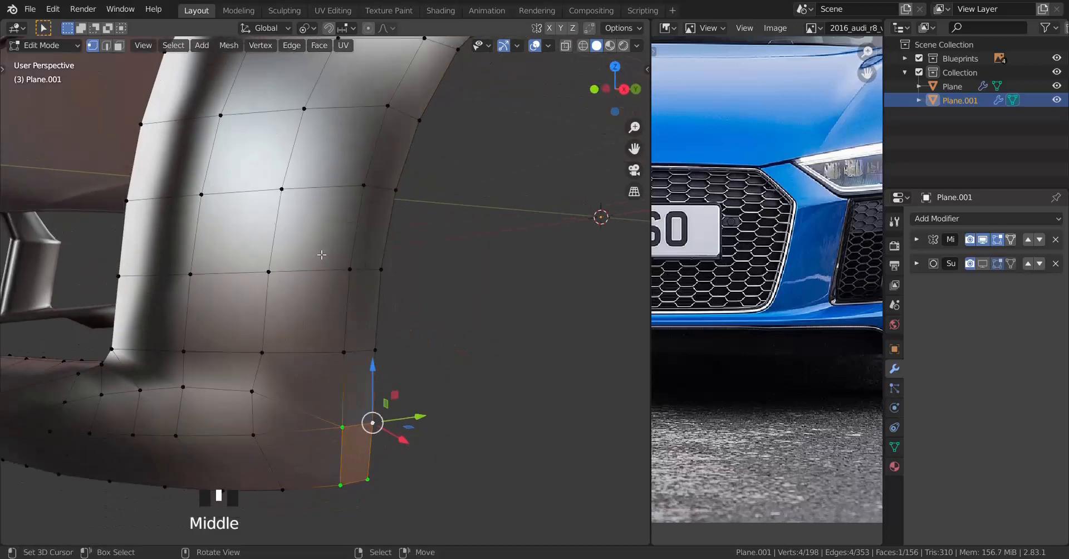
middle_click_drag(351, 216, 389, 231, "shift")
scroll(390, 231, "up", 2)
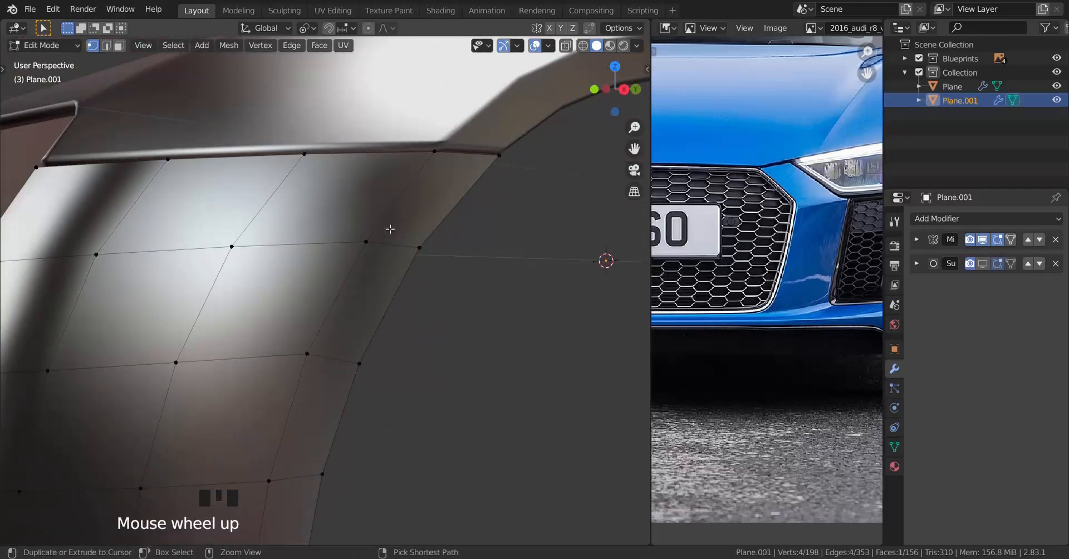
key("ctrl+r")
key("Escape")
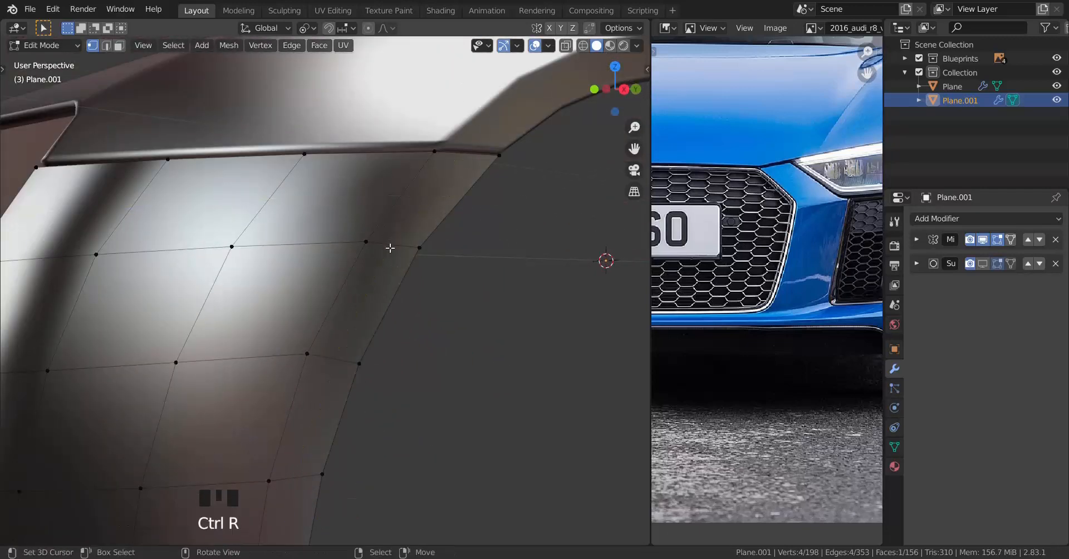
key("KP_3")
mouse_move(390, 248)
middle_mouse_down("shift")
mouse_move(345, 260)
mouse_move(358, 282)
middle_mouse_up("shift")
scroll(346, 261, "up", 7)
key("z")
scroll(345, 261, "up", 2)
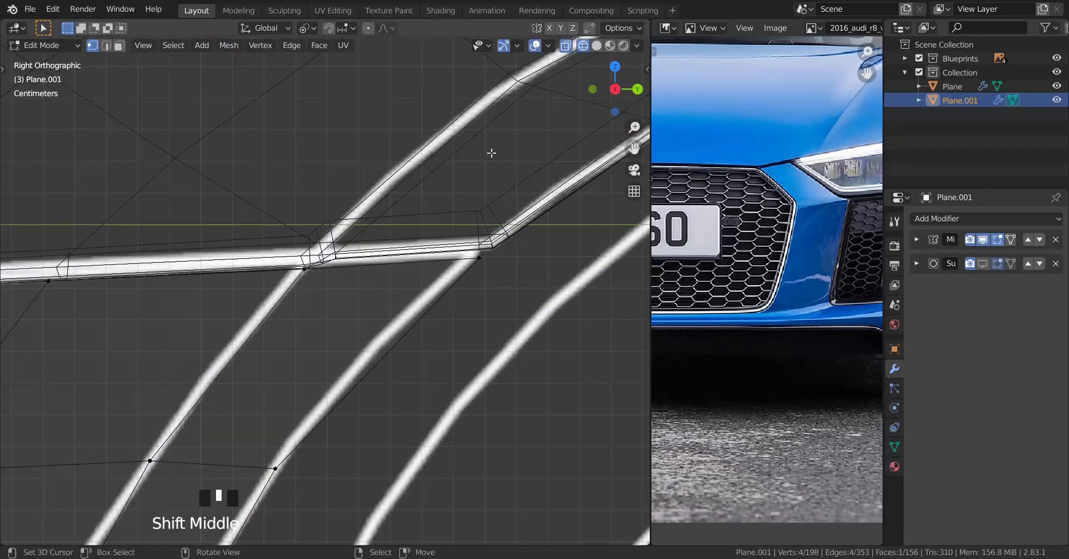
middle_click_drag(443, 164, 449, 184, "shift")
scroll(449, 184, "up", 2)
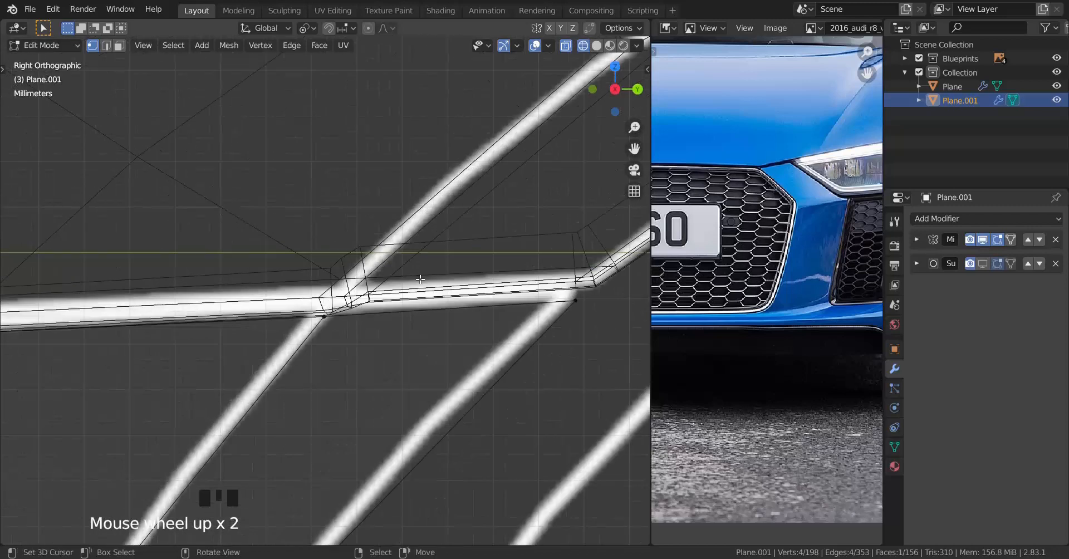
key("ctrl+r")
left_click(384, 281)
key("e")
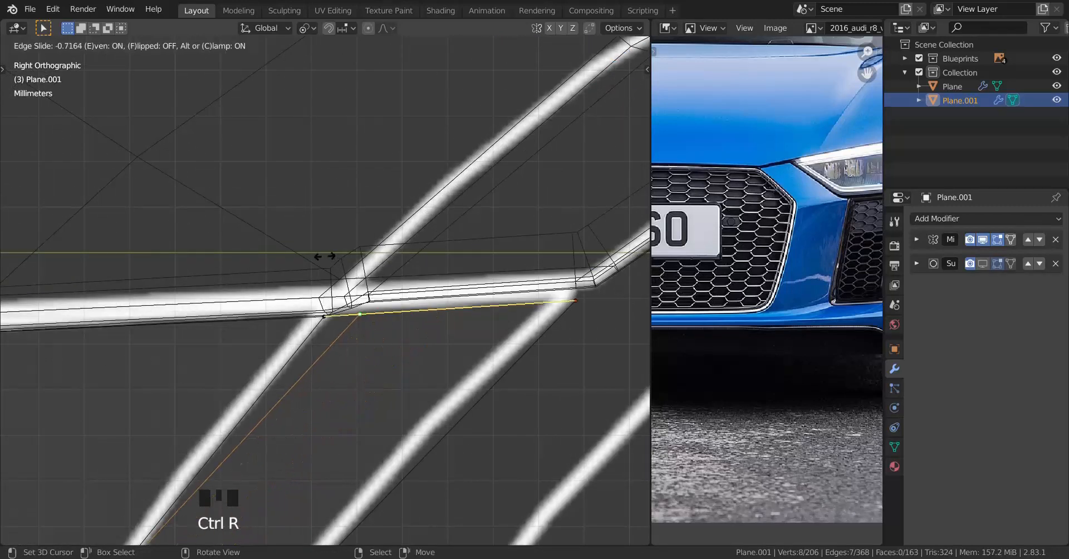
left_click(287, 225)
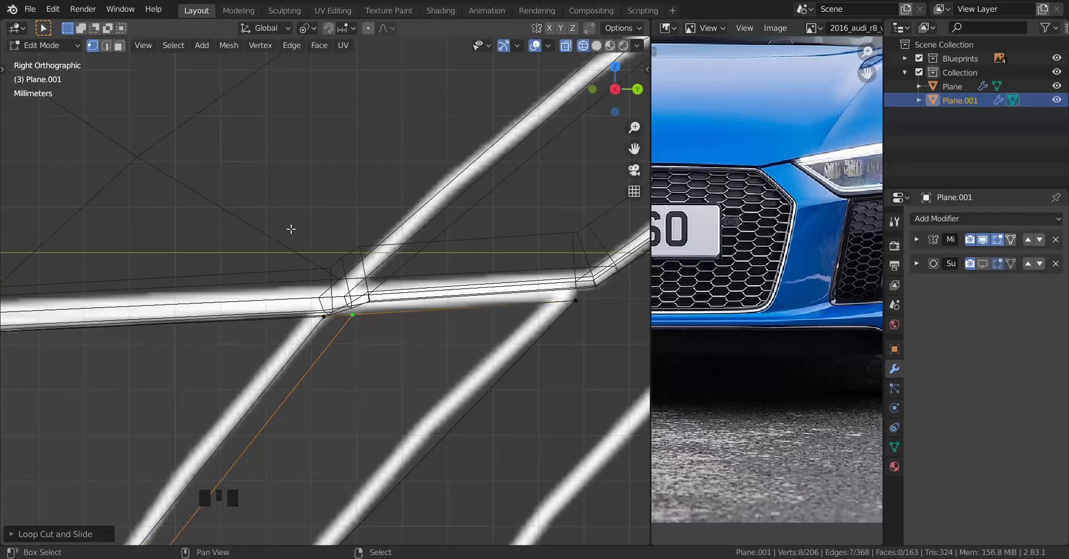
Add an even loop cut on the bumper side panel, slid close to the front of the wheel-arch strip.
scroll(288, 231, "down", 5)
scroll(389, 256, "up", 4)
middle_click_drag(389, 256, 270, 267, "shift")
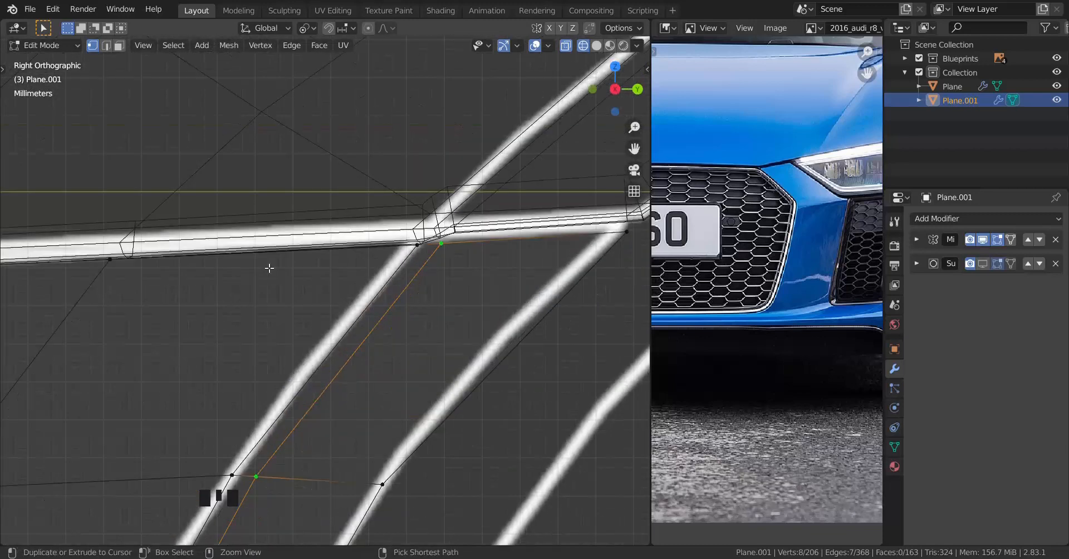
key("ctrl+r")
left_click(276, 257)
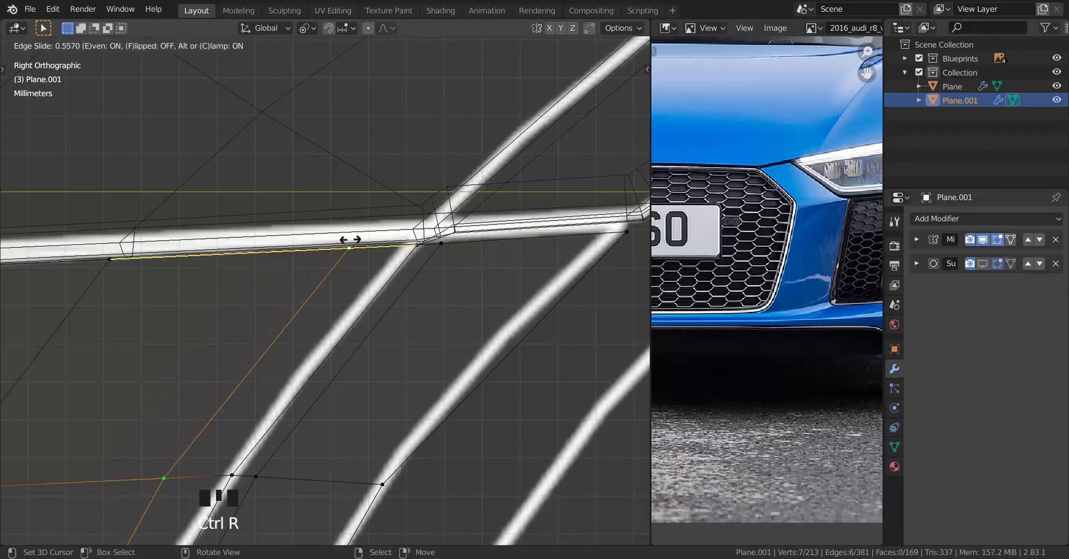
left_click(358, 187)
Hide the new loop's bottom vertex and add an even loop cut through the lower panel, close to the wheel-arch strip.
scroll(358, 207, "down", 9)
middle_click_drag(356, 340, 373, 223, "shift")
middle_click_drag(357, 346, 382, 217, "shift")
scroll(368, 289, "up", 5)
middle_click_drag(362, 373, 405, 235, "shift")
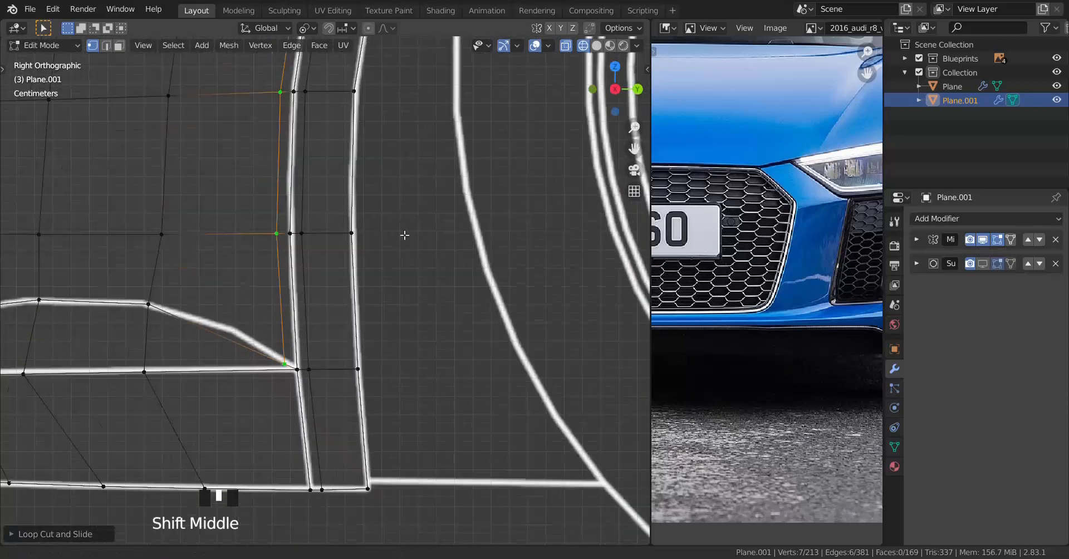
scroll(347, 354, "up", 2)
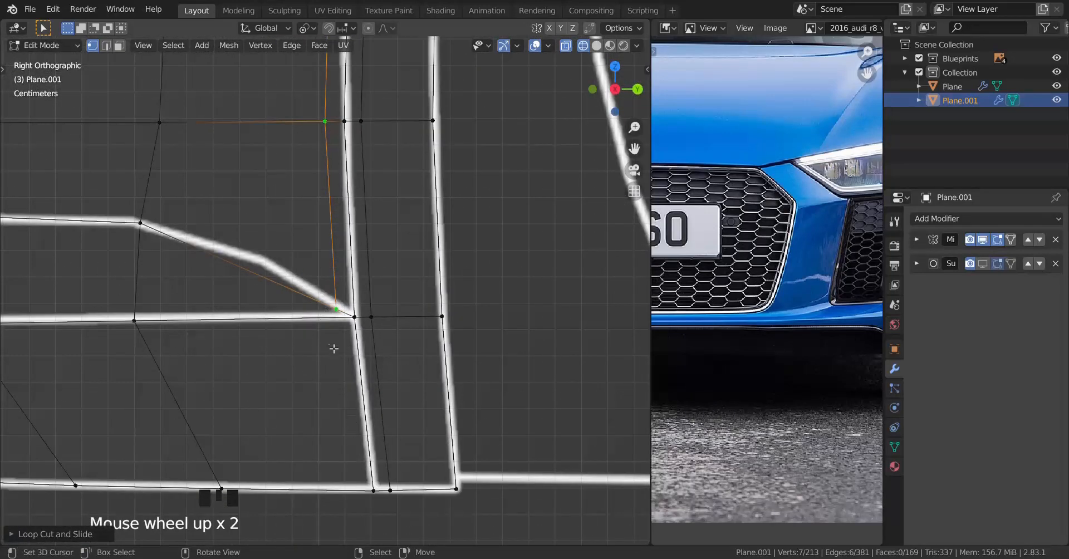
right_click(331, 315)
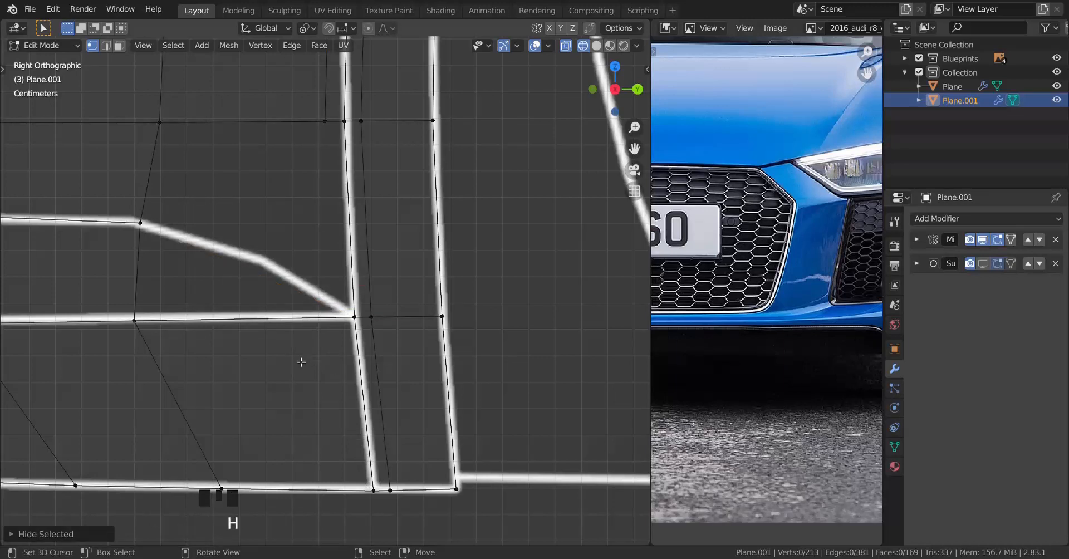
left_click(279, 337)
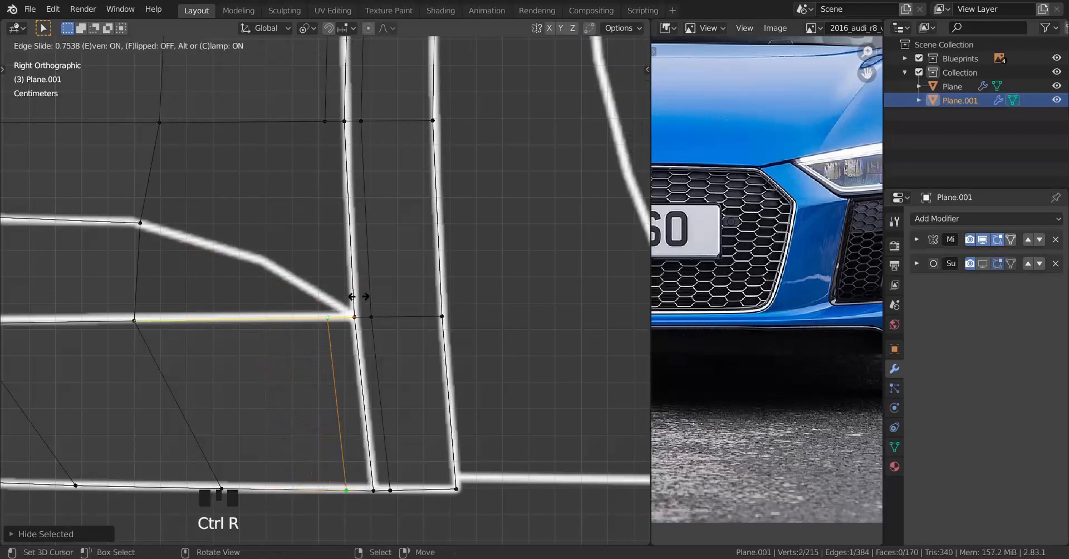
left_click(405, 270)
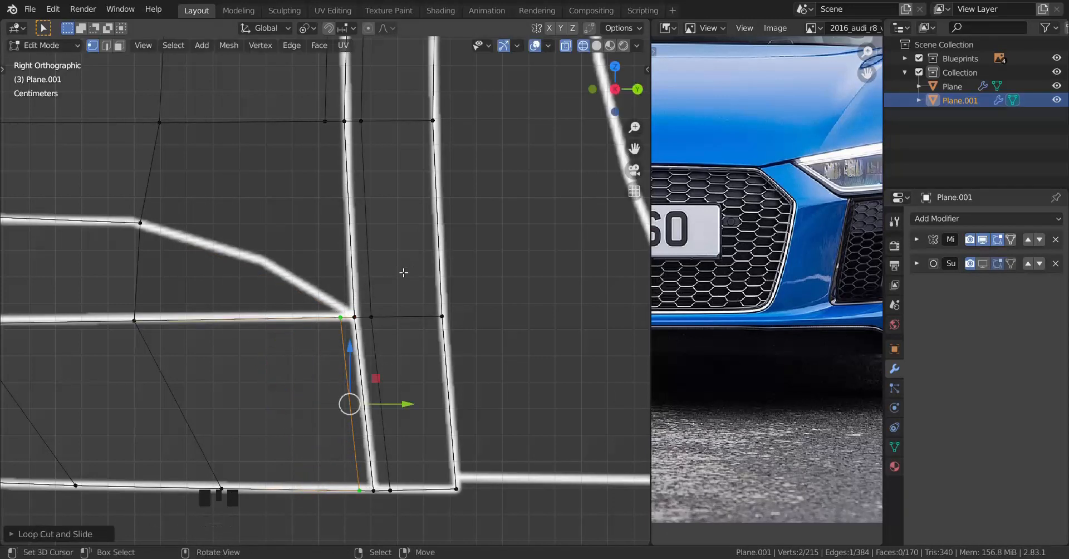
Reveal the hidden geometry and slide the lower panel's new edge to line up with the support loop above it.
scroll(356, 298, "up", 2)
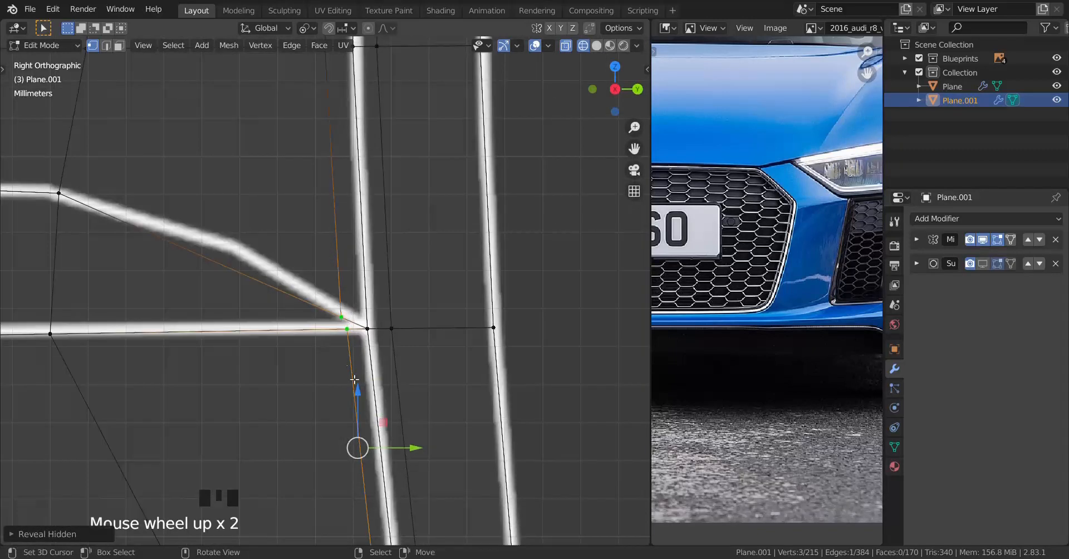
right_click(393, 372, "alt")
key("g")
key("g")
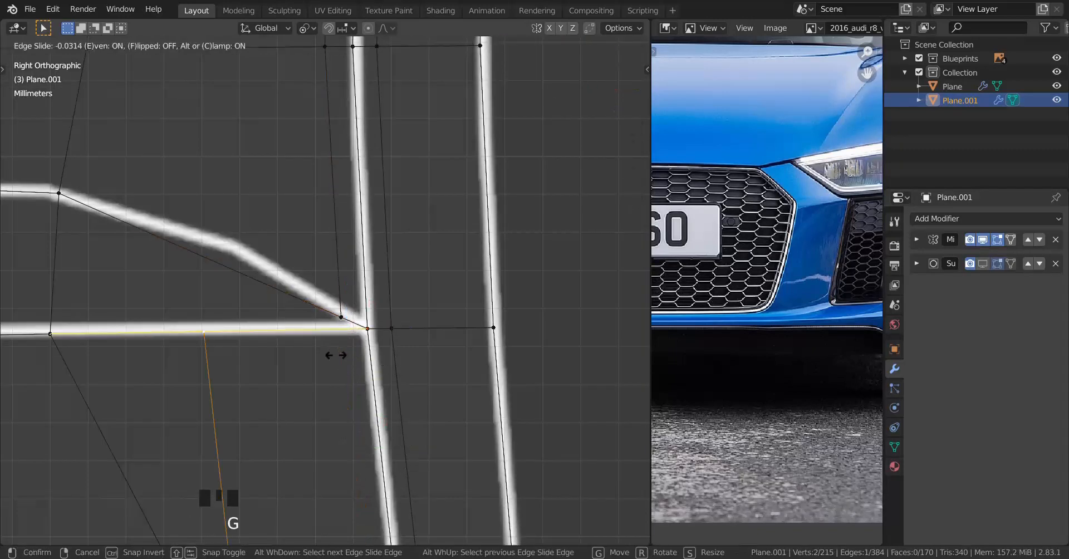
left_click(553, 208)
Merge the two support-loop end vertices at the wheel-arch junction and check the bumper in Object Mode.
left_click(341, 312)
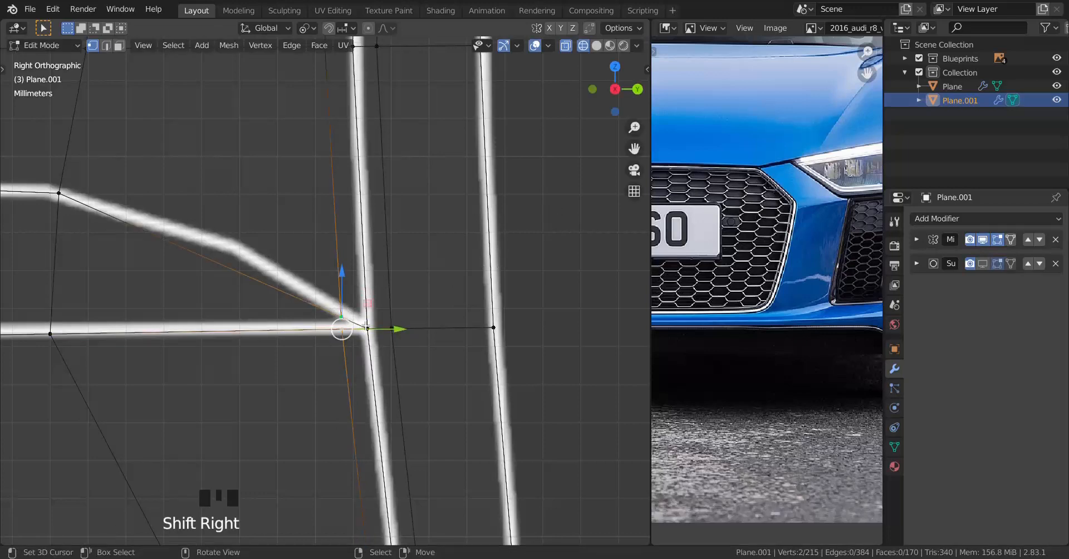
key("m")
left_click(333, 335)
scroll(374, 318, "down", 3)
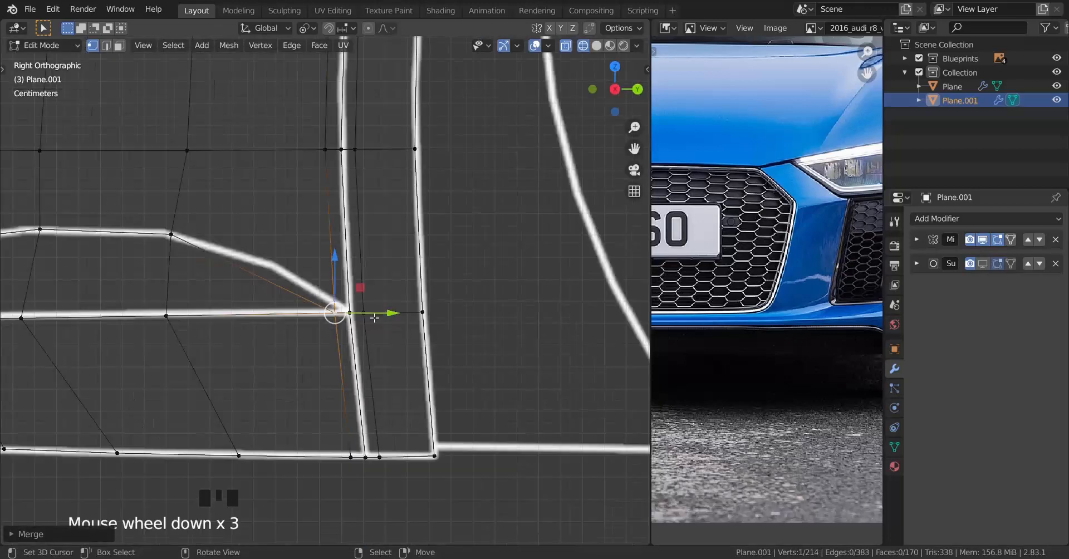
middle_click_drag(374, 318, 351, 274, "shift")
scroll(424, 305, "up", 1)
scroll(382, 301, "down", 3)
key("Tab")
scroll(334, 270, "up", 2)
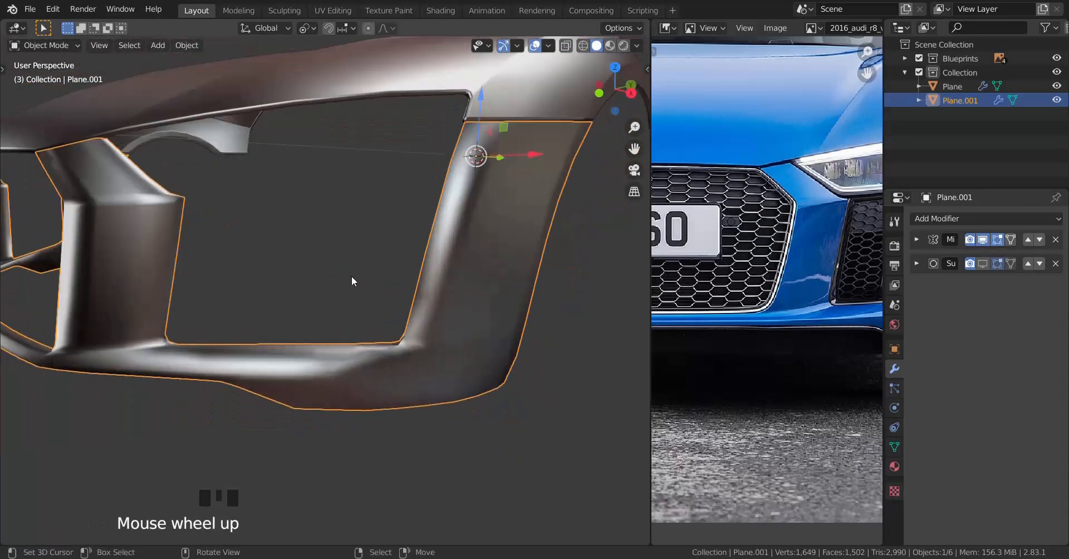
Add even loop cuts beside the side intake's outer vertical edge and its lower edge, hiding the blocking corner vertex.
key("Tab")
scroll(394, 281, "down", 3)
middle_click_drag(396, 259, 465, 200, "shift")
scroll(437, 281, "up", 2)
key("ctrl+r")
left_click(439, 295)
scroll(440, 295, "down", 2)
key("ctrl+r")
key("ctrl+r")
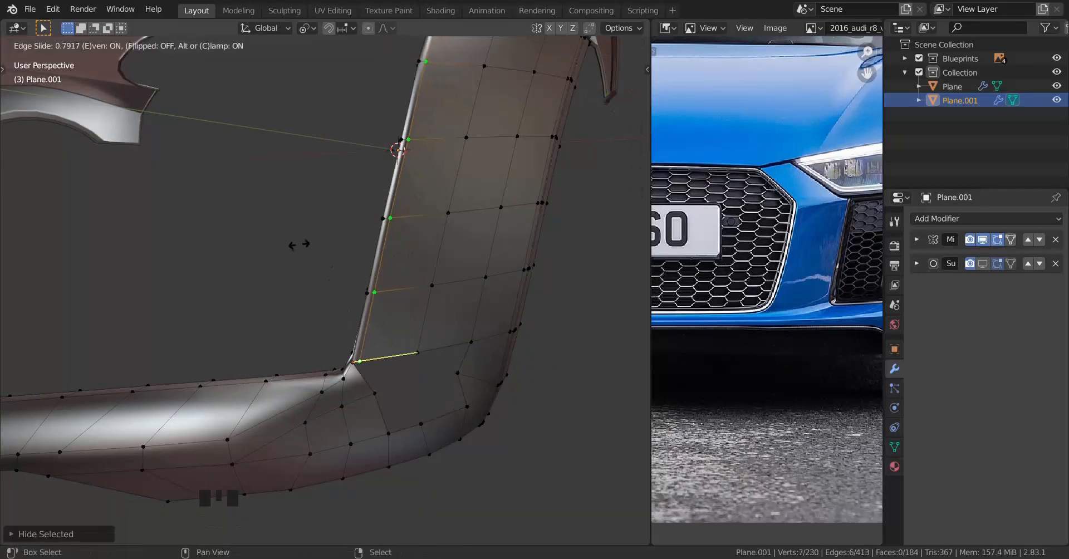
scroll(384, 357, "up", 3)
left_click(408, 337)
left_click(408, 337)
middle_click_drag(408, 337, 334, 245, "shift")
Slide the new support loops closer to the side intake's opening edges.
key("g")
key("g")
left_click(262, 312)
right_click(326, 243, "alt")
scroll(326, 242, "up", 3)
key("g")
key("g")
left_click(70, 203)
Merge the two support-loop vertices at the side intake's lower outer corner and check the result in Object Mode.
right_click(303, 342)
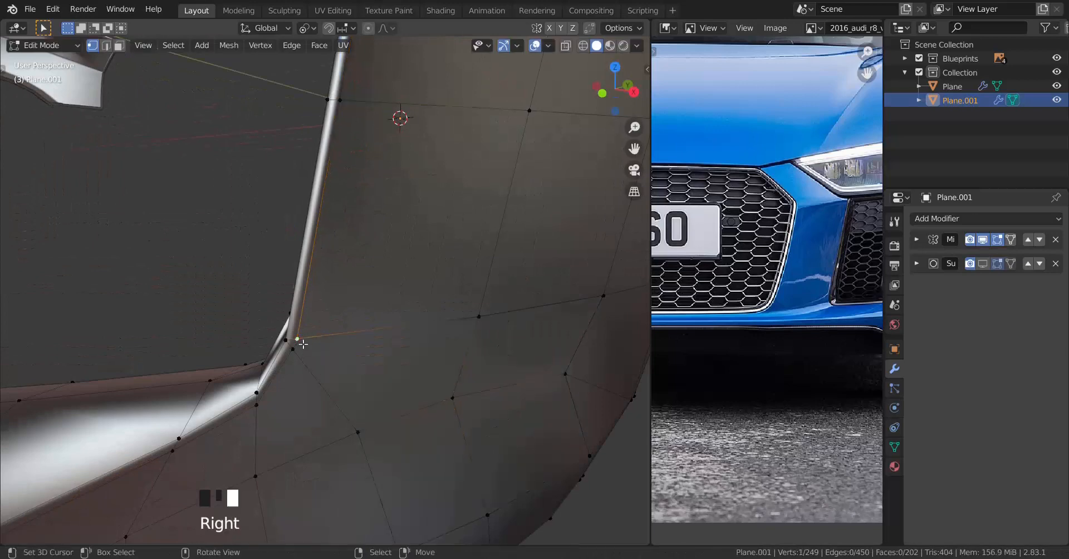
right_click(297, 353, "shift")
key("m")
left_click(277, 364)
middle_click_drag(291, 362, 356, 312)
scroll(268, 328, "down", 3)
key("Tab")
Hide the junction vertex below the pillar and add loop cuts close to the central grille opening's side and bottom edges.
key("Tab")
scroll(357, 312, "down", 2)
scroll(310, 387, "up", 4)
key("ctrl+r")
middle_click_drag(256, 278, 418, 306, "shift")
right_click(311, 390)
scroll(424, 312, "up", 2)
right_click(488, 361)
key("h")
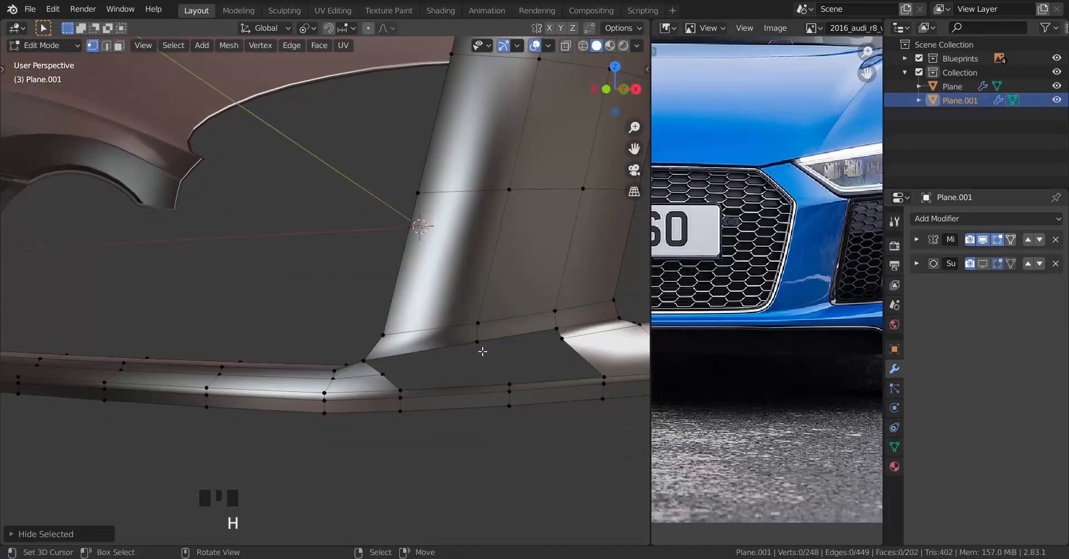
scroll(482, 351, "up", 2)
key("ctrl+r")
left_click(454, 339)
left_click(374, 406)
left_click(365, 357)
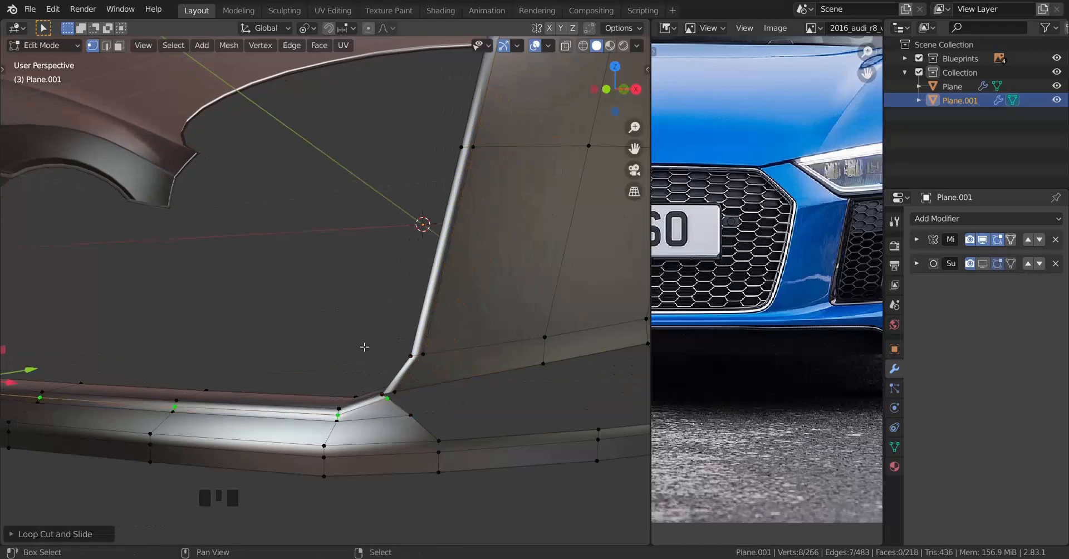
Reveal the hidden geometry and merge the two support-loop vertices at the central grille's lower corner.
key("alt+h")
right_click(395, 392)
right_click(386, 397, "shift")
key("m")
left_click(381, 402)
Hide the junction vertex at the pillar's base and add loop cuts close to the side intake's pillar edge and lower edge.
scroll(447, 381, "down", 2)
scroll(447, 381, "down", 4)
middle_click_drag(447, 381, 392, 375)
scroll(361, 334, "up", 2)
right_click(359, 441)
key("h")
key("ctrl+r")
left_click(380, 251)
left_click(444, 220)
middle_click_drag(431, 334, 402, 254, "shift")
scroll(398, 312, "up", 3)
key("ctrl+r")
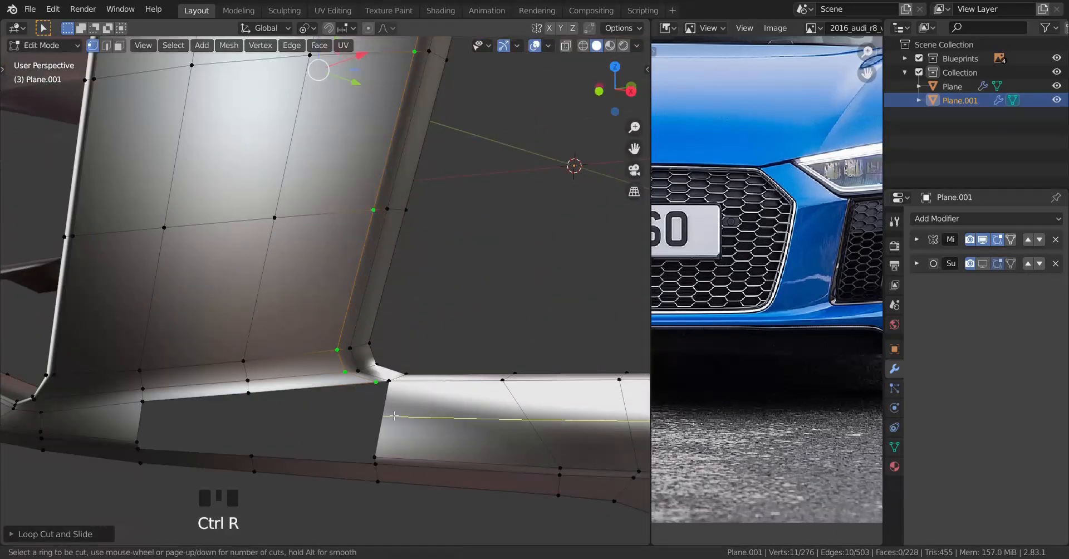
left_click(381, 421)
left_click(390, 390)
middle_click_drag(393, 384, 487, 417)
scroll(474, 390, "down", 4)
scroll(412, 334, "up", 4)
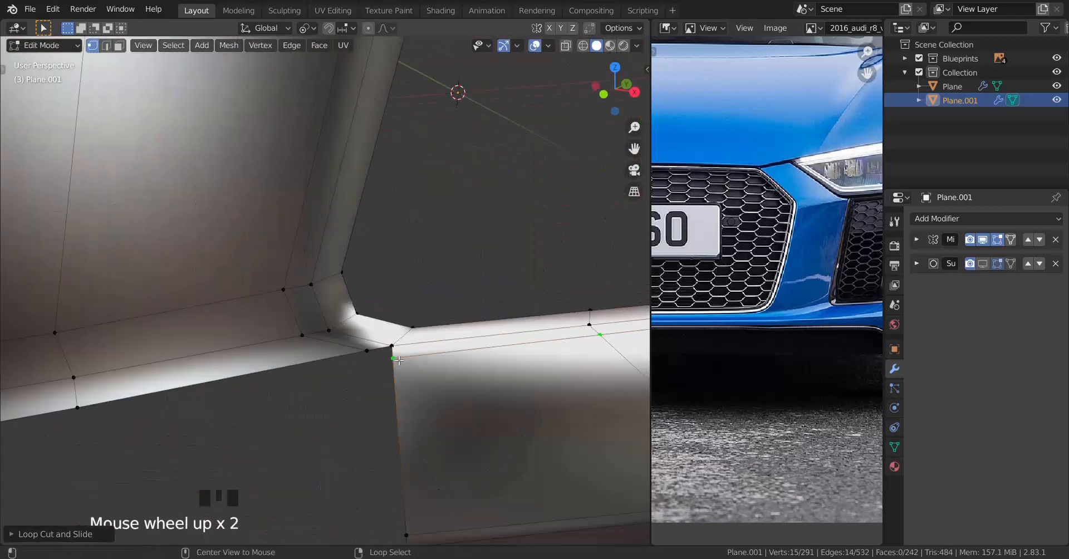
Reveal the hidden geometry, then merge the support-loop vertices at the side intake's lower inner corner and slide the merged vertex into place.
key("alt+h")
right_click(385, 368)
right_click(382, 356, "shift")
key("m")
left_click(394, 370)
key("g")
key("g")
left_click(400, 408)
key("Tab")
scroll(398, 398, "down", 6)
middle_click_drag(384, 384, 305, 365)
Adjust the pillar's horizontal edge loop at the bend along its normals with Shrink/Fatten.
key("Tab")
scroll(386, 406, "up", 3)
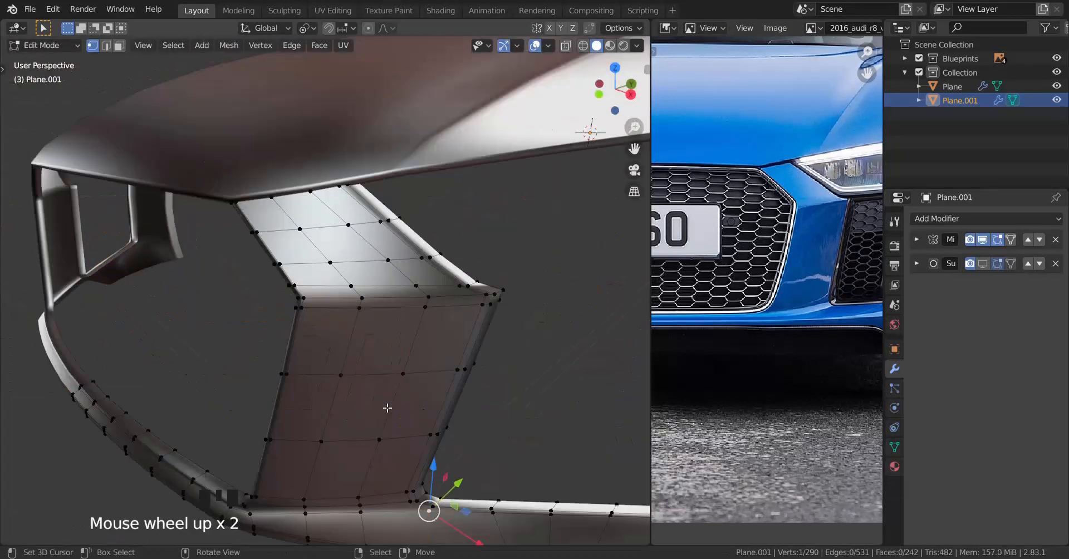
right_click(394, 315, "alt")
middle_click_drag(446, 189, 490, 340, "shift")
middle_click_drag(446, 345, 412, 290, "shift")
scroll(445, 318, "up", 3)
key("alt+s")
left_click(510, 309)
scroll(465, 329, "down", 5)
key("Tab")
Add an even loop cut across the bumper's lower panel, slid up just below the horizontal crease line.
scroll(388, 337, "down", 5)
key("Tab")
scroll(415, 284, "up", 5)
middle_click_drag(429, 256, 381, 308, "shift")
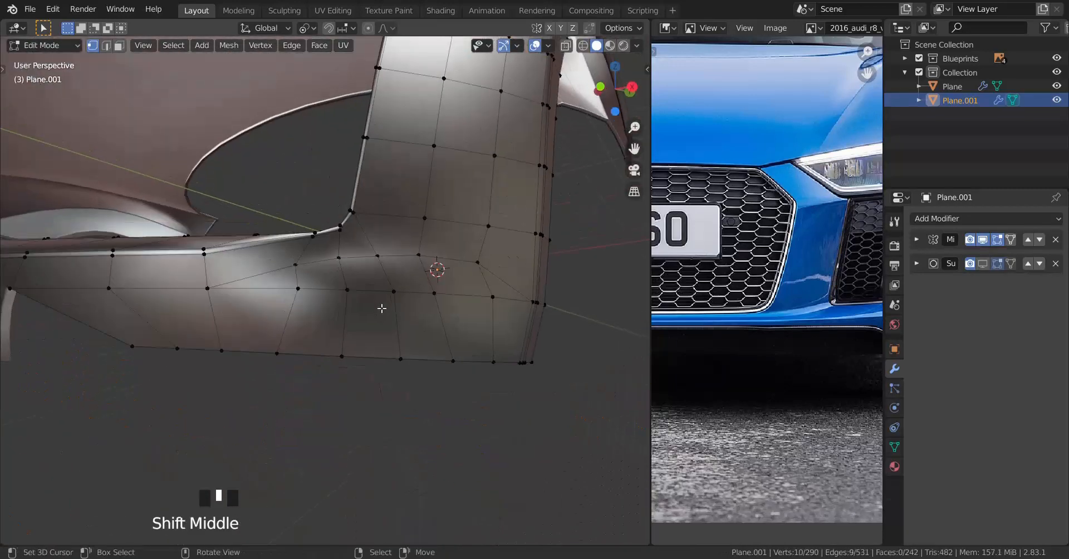
key("ctrl+r")
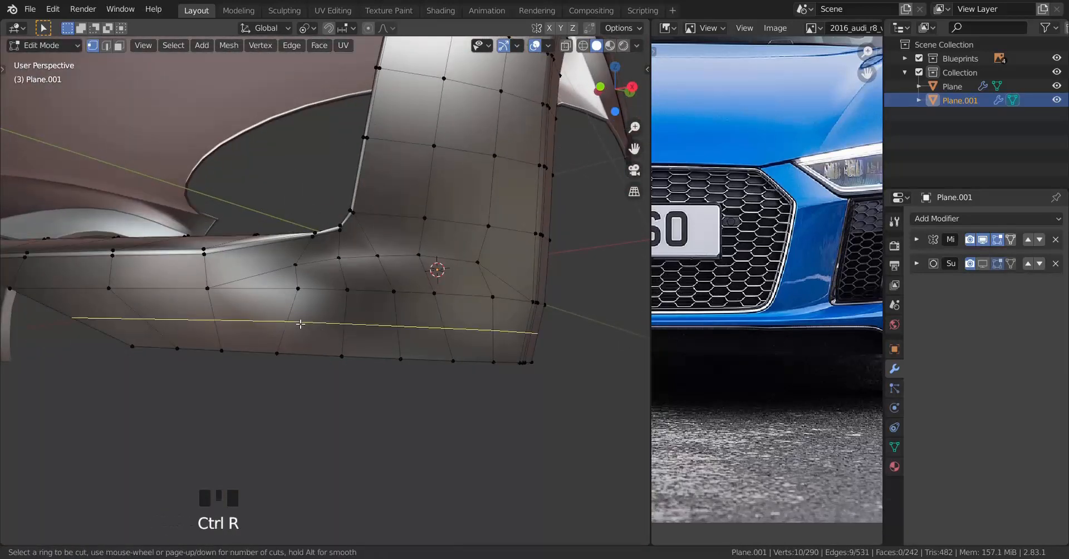
left_click(311, 320)
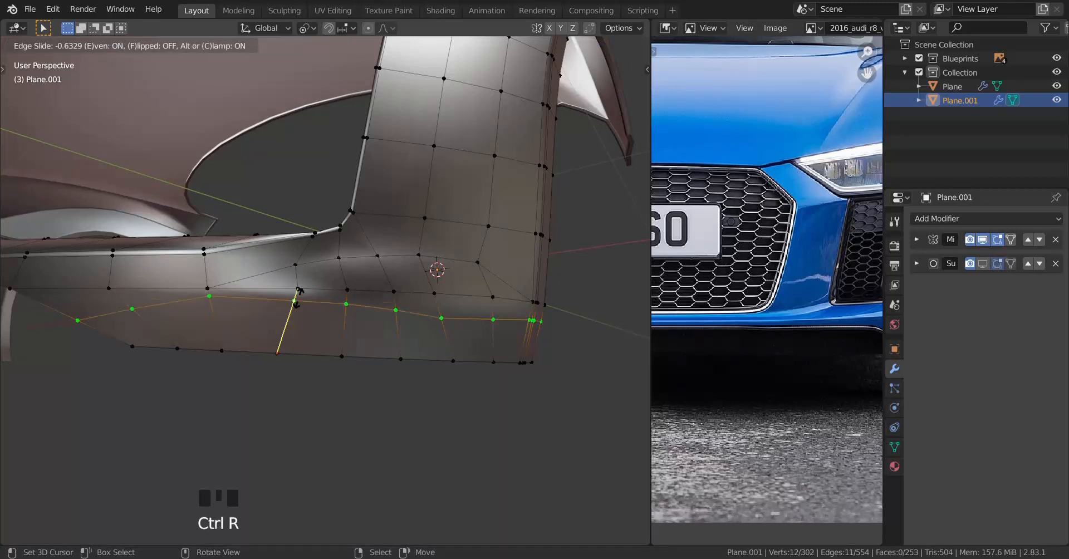
left_click(305, 221)
Add a flipped, even loop cut just above the bumper's lower recess edge and horizontal crease line.
middle_click_drag(305, 221, 366, 261)
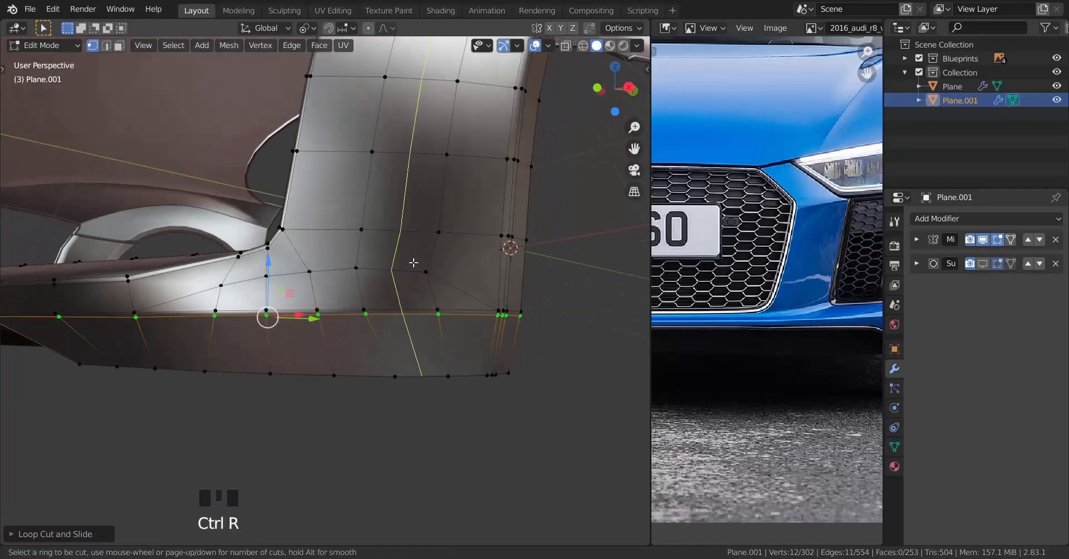
left_click(364, 257)
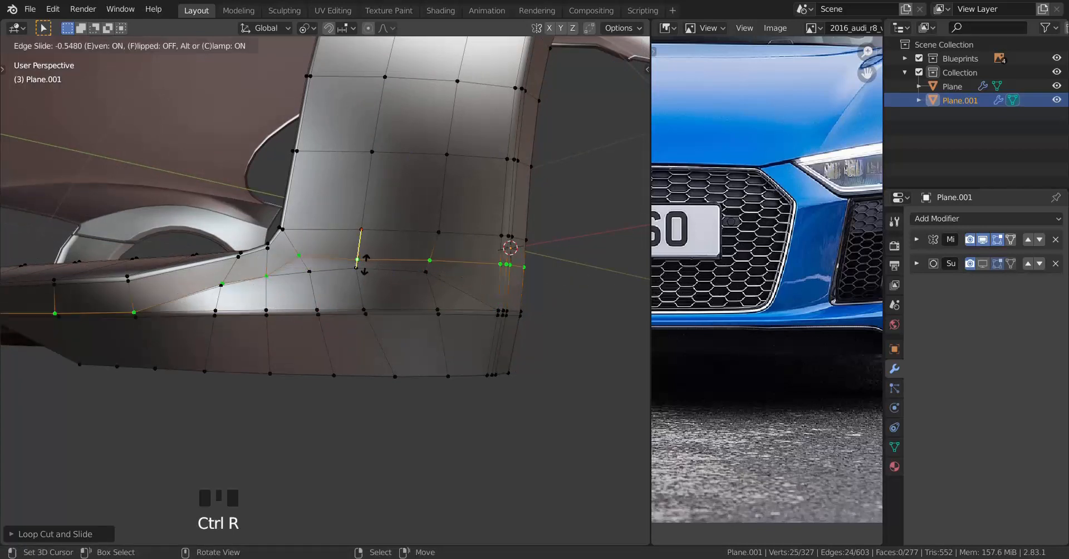
key("f")
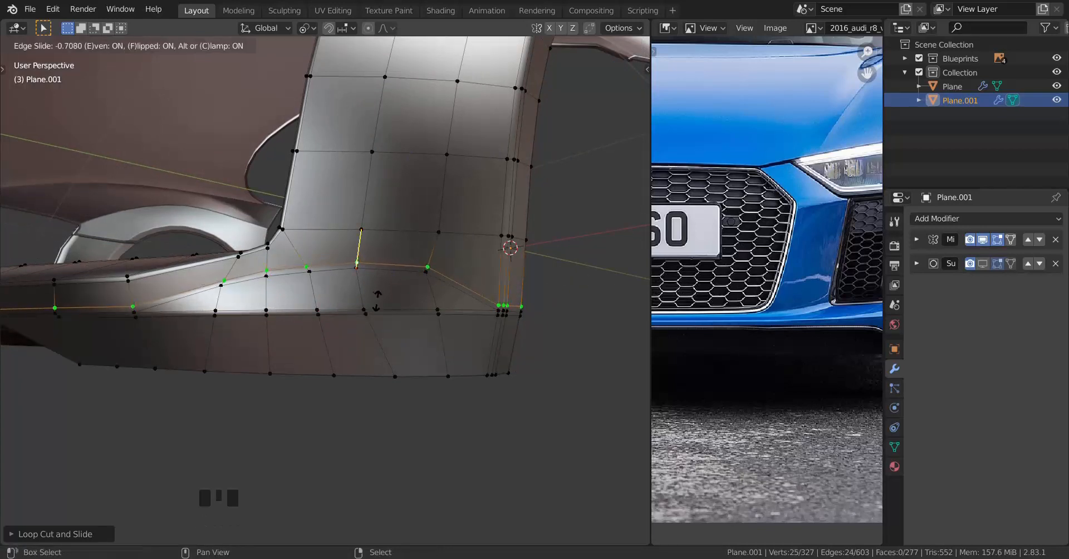
left_click(381, 306)
Examine the lower bumper's new support loops and shading in both Object Mode and Edit Mode.
scroll(427, 301, "up", 2)
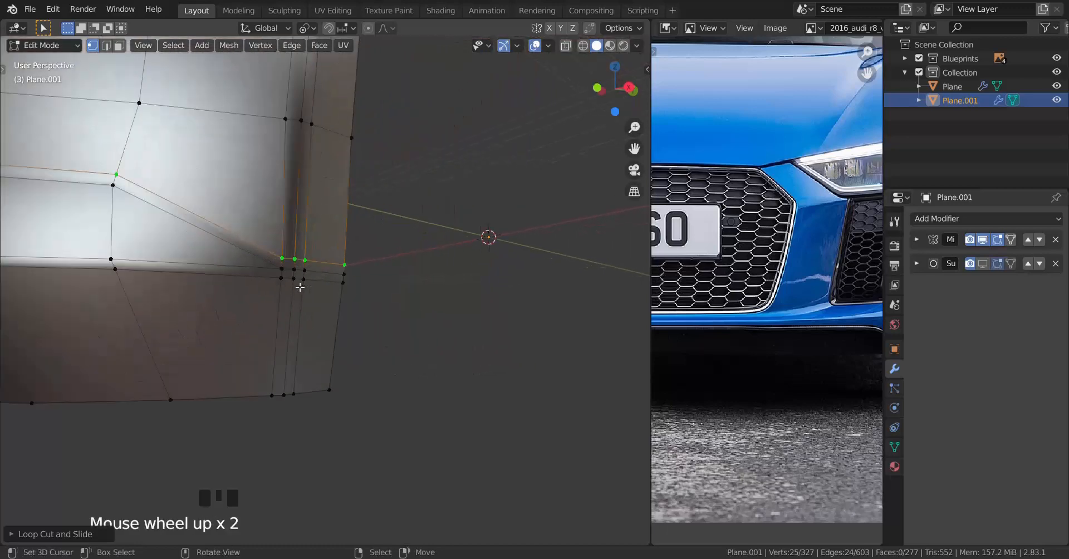
middle_click_drag(289, 278, 215, 303, "shift")
scroll(286, 303, "up", 1)
scroll(318, 310, "down", 1)
key("Tab")
scroll(235, 303, "down", 2)
key("Tab")
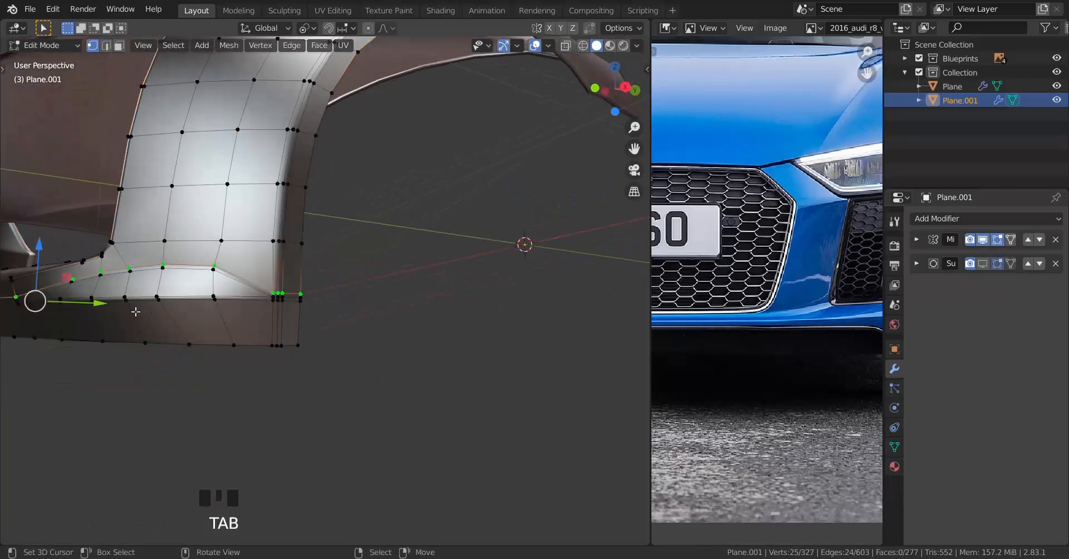
scroll(363, 312, "up", 2)
scroll(364, 311, "up", 1)
middle_click_drag(364, 311, 357, 292, "shift")
scroll(420, 289, "down", 1)
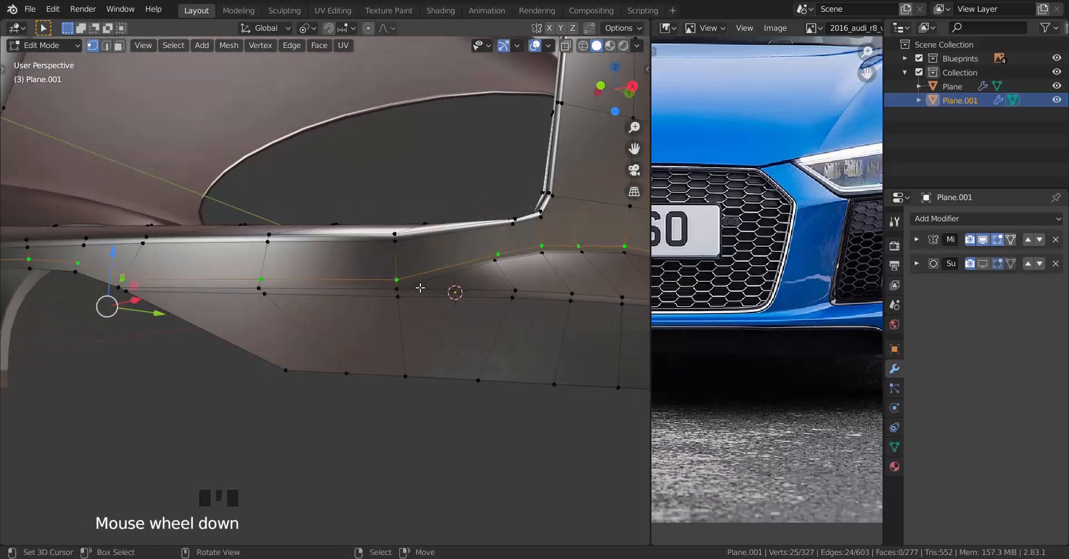
Knife-cut a V joining the support loops above and below the horizontal crease at a new point on the crease line.
scroll(420, 288, "up", 2)
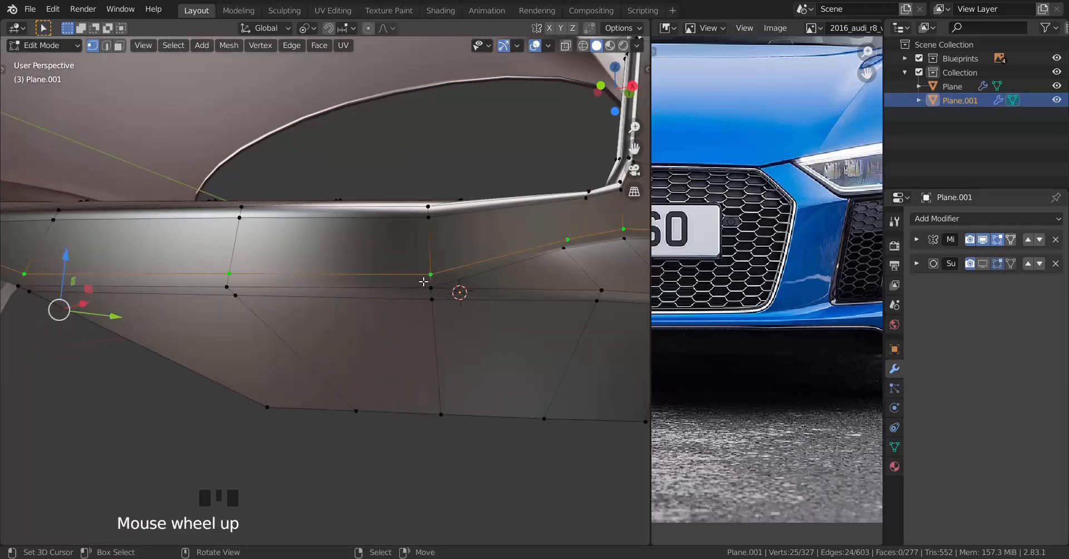
key("k")
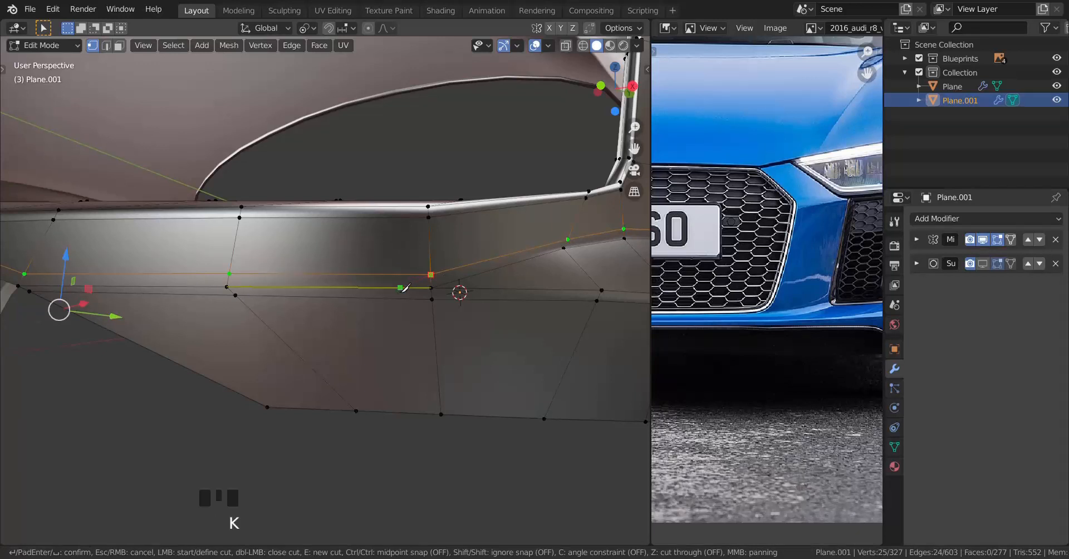
key("space")
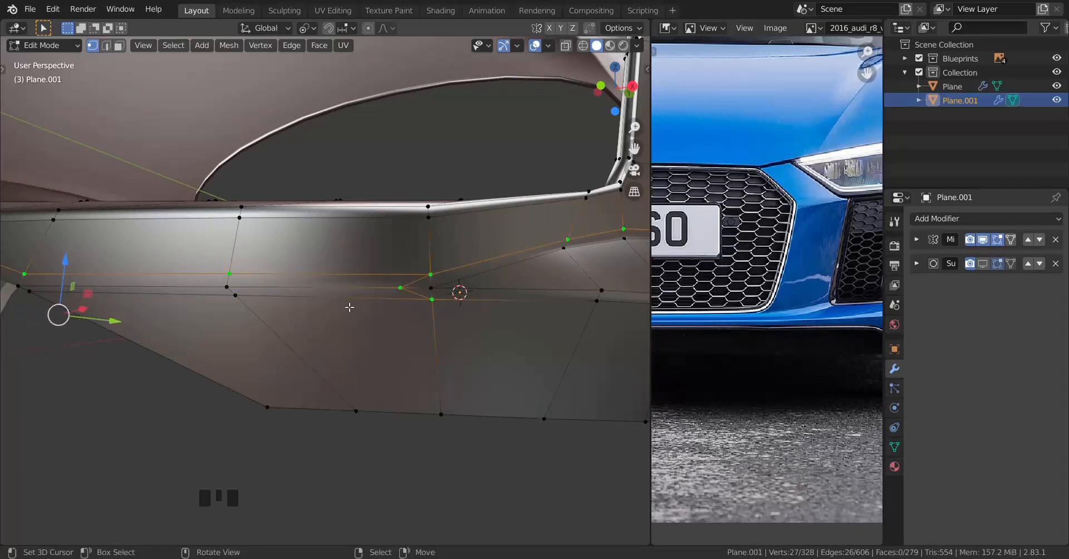
Dissolve both support loops on the inner side of the cut and connect the new crease vertex to the bottom edge.
right_click(332, 306, "alt")
key("x")
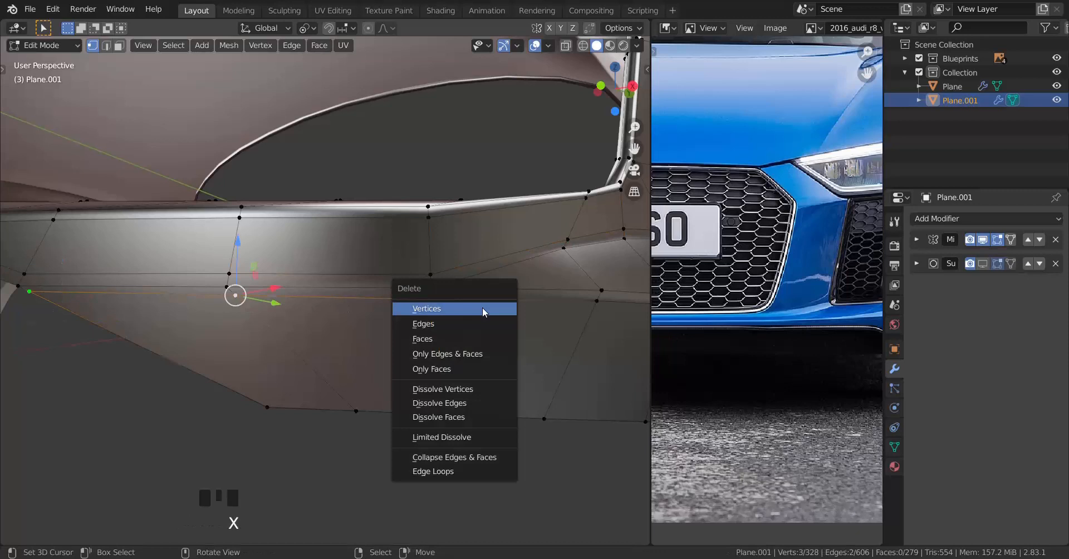
left_click(455, 403)
right_click(414, 289, "alt")
key("x")
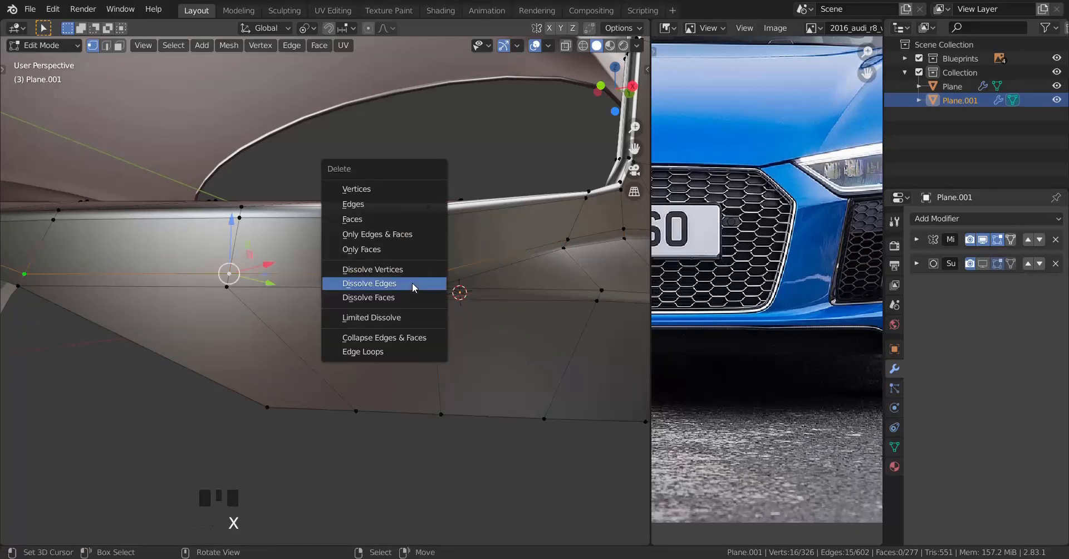
left_click(413, 284)
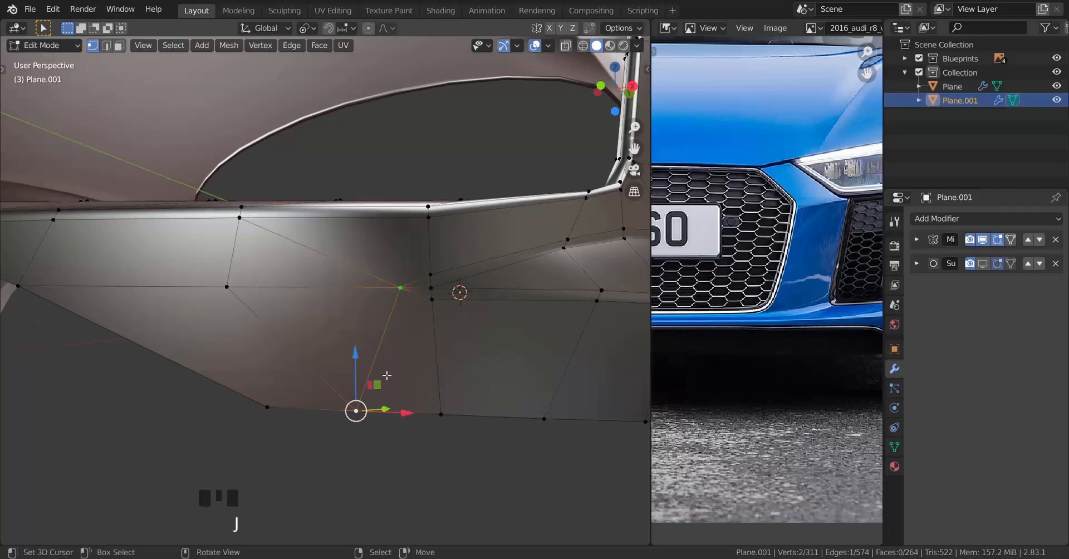
Examine the reworked lower crease in Edit and Object Mode and compare it with the reference photo's lower intake corner.
key("Tab")
middle_click_drag(358, 334, 366, 256)
key("Tab")
middle_click_drag(420, 223, 365, 263)
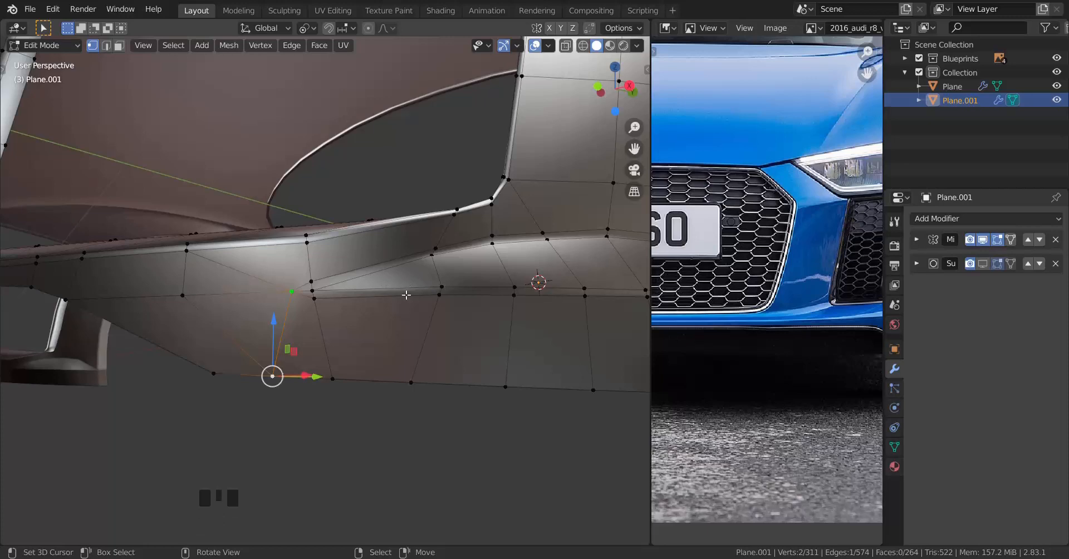
scroll(406, 296, "down", 2)
middle_click_drag(407, 295, 329, 294)
key("Tab")
scroll(349, 292, "down", 3)
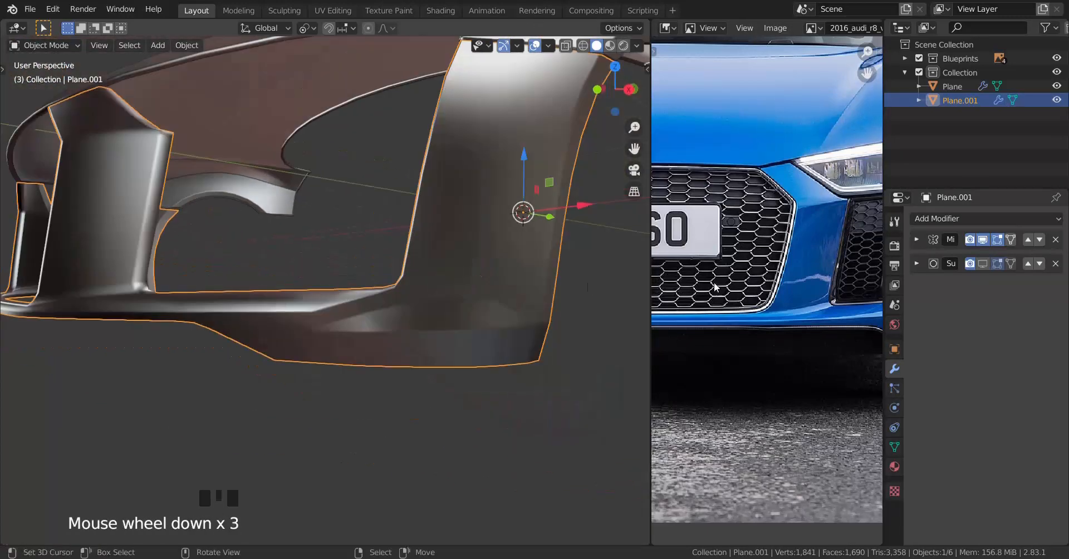
middle_click_drag(715, 287, 827, 280)
scroll(827, 280, "up", 2)
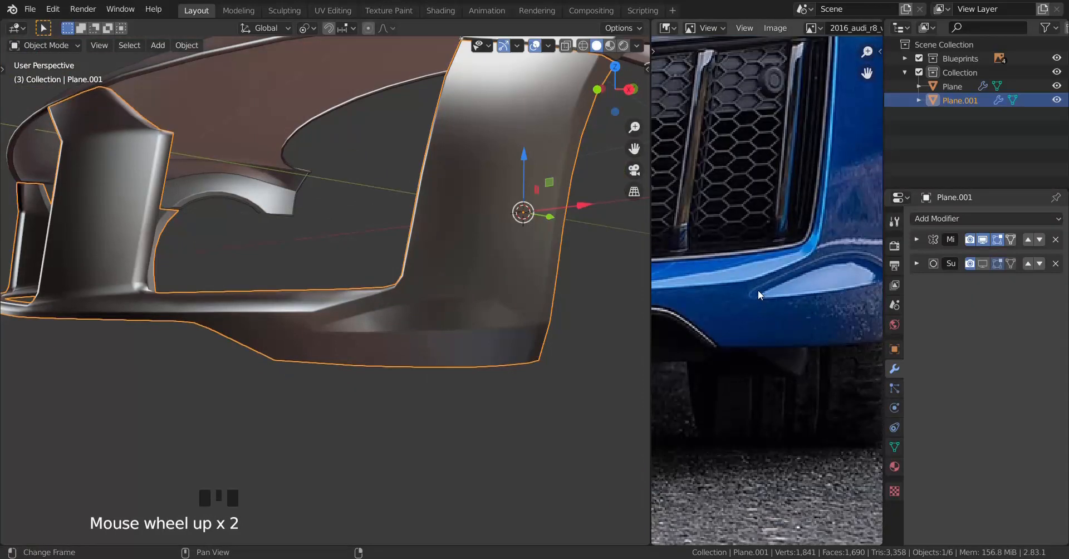
Add an even loop cut along the intake opening's inner rim strip.
middle_click_drag(460, 321, 334, 348)
scroll(418, 326, "down", 2)
scroll(422, 348, "up", 2)
key("Tab")
scroll(444, 358, "up", 1)
key("ctrl+r")
left_click(218, 352)
key("ctrl+z")
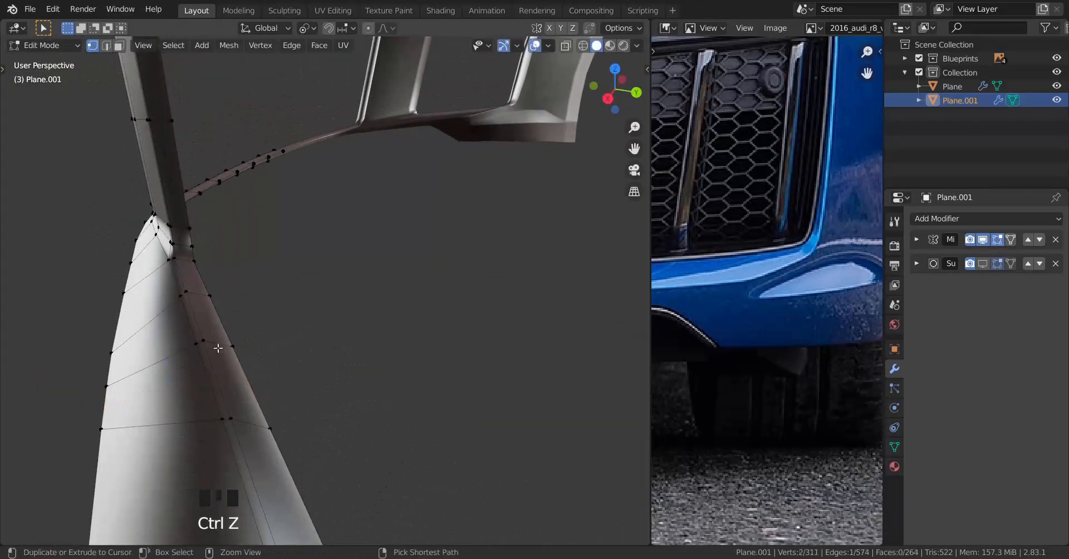
left_click(218, 349)
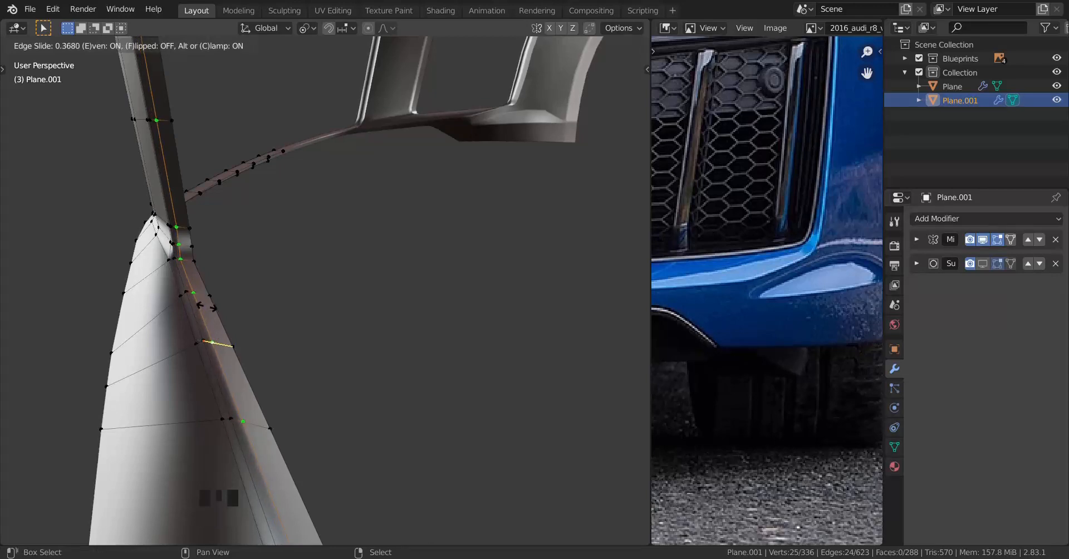
left_click(207, 306)
Add an even loop cut along the grille opening's inner rim, slid close to its outer edge.
scroll(207, 306, "down", 3)
middle_click_drag(207, 307, 501, 301)
scroll(509, 301, "up", 2)
scroll(445, 299, "up", 1)
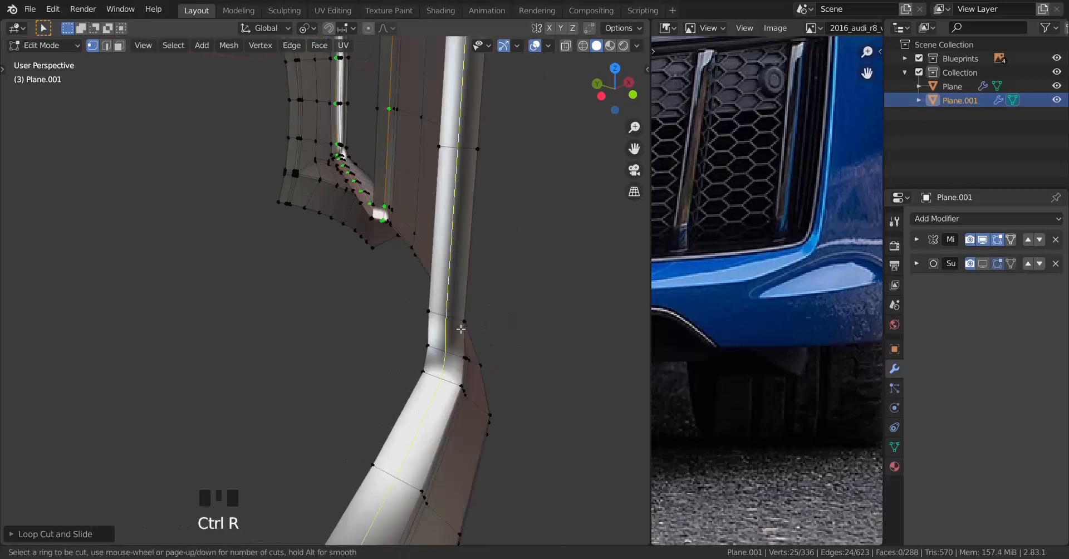
left_click(461, 330)
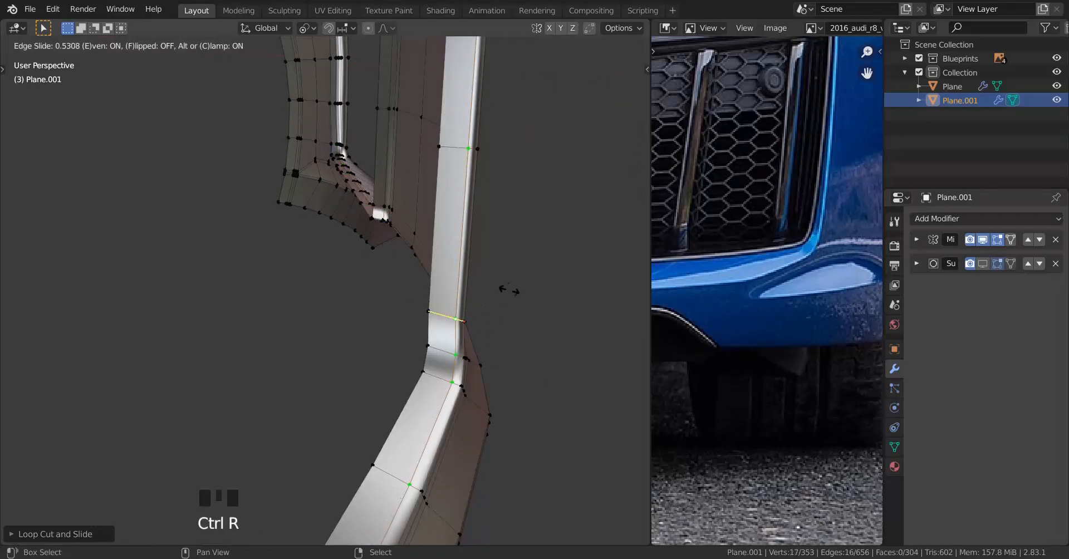
left_click(509, 289)
Turn on the Subdivision modifier in the viewport and examine the bumper's smoothed rims in Object and Edit Mode.
middle_click_drag(521, 287, 374, 271)
key("Tab")
scroll(420, 292, "down", 1)
left_click(983, 263)
key("Tab")
scroll(386, 291, "up", 2)
key("Tab")
scroll(371, 304, "down", 1)
key("Tab")
scroll(361, 291, "up", 2)
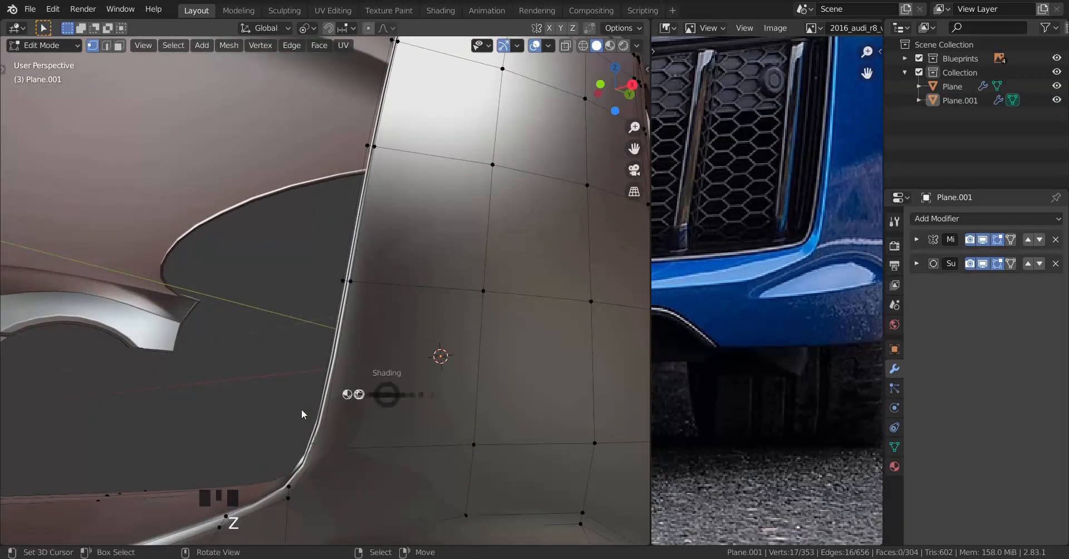
Try to offset the vertical edge run beside the intake opening along its normals with Shrink/Fatten.
key("z")
middle_click_drag(335, 464, 372, 441)
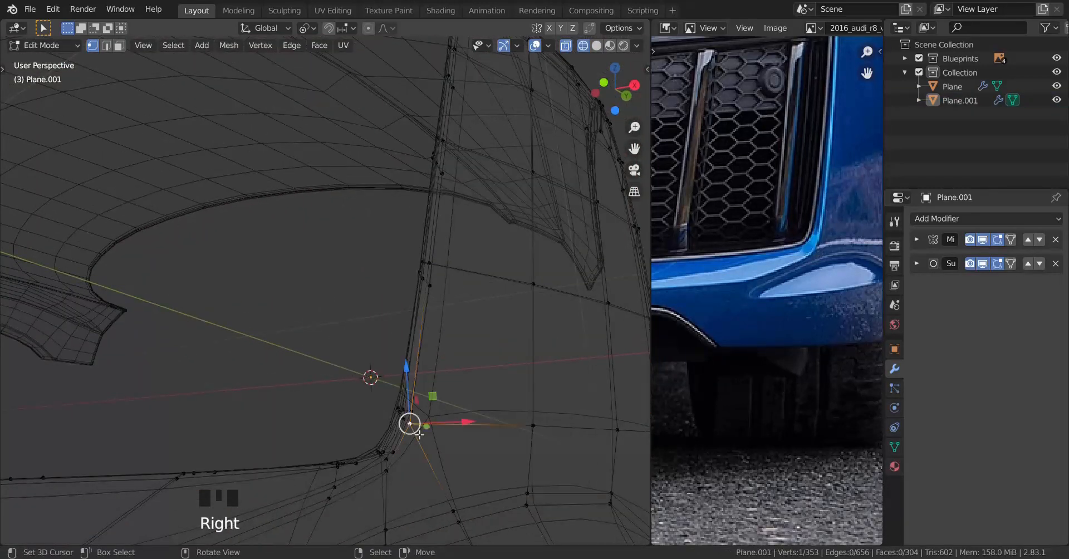
key("z")
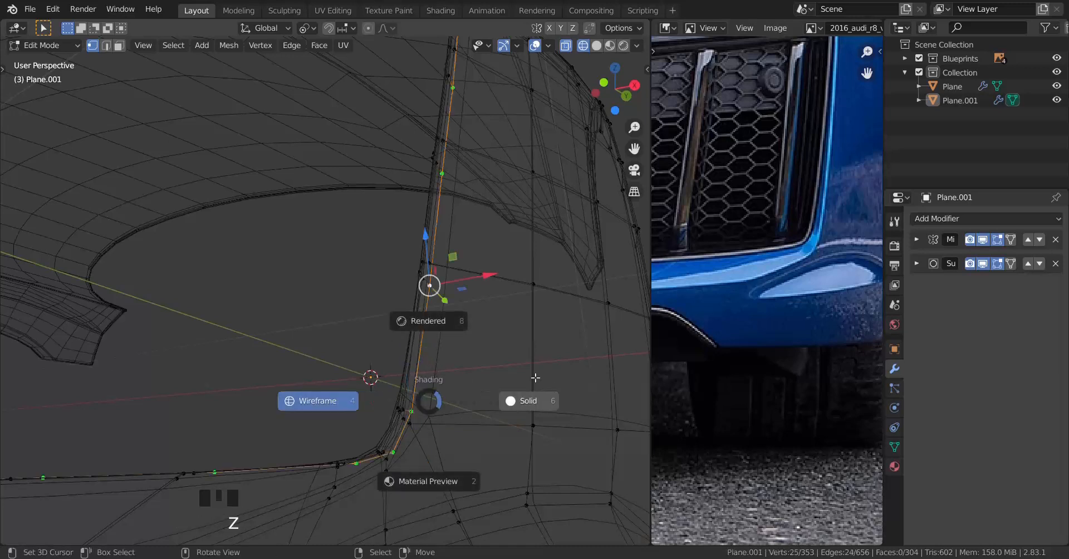
left_click(984, 264)
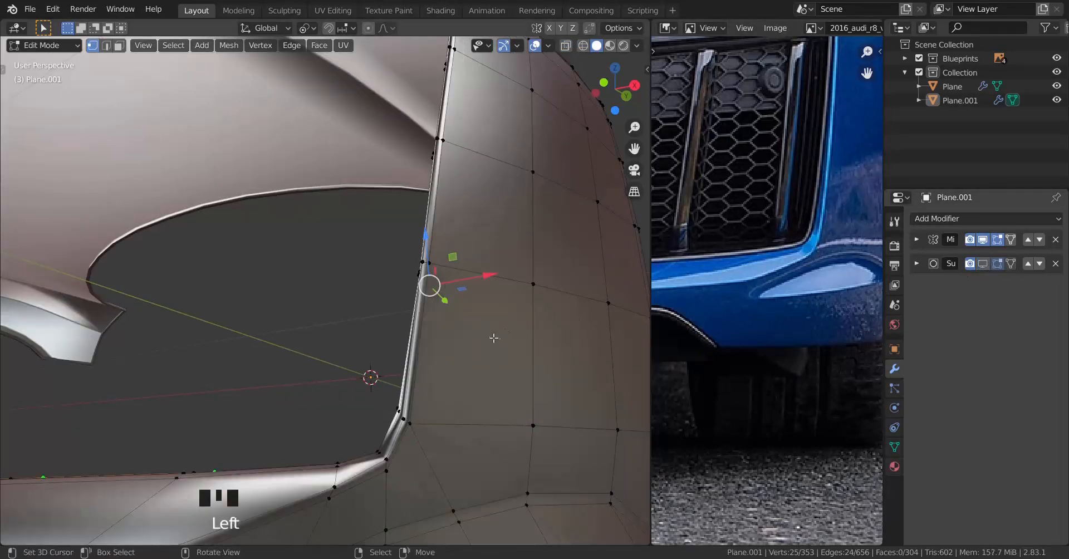
middle_click_drag(446, 357, 469, 347)
right_click(386, 364, "alt")
middle_click_drag(386, 364, 353, 354, "shift")
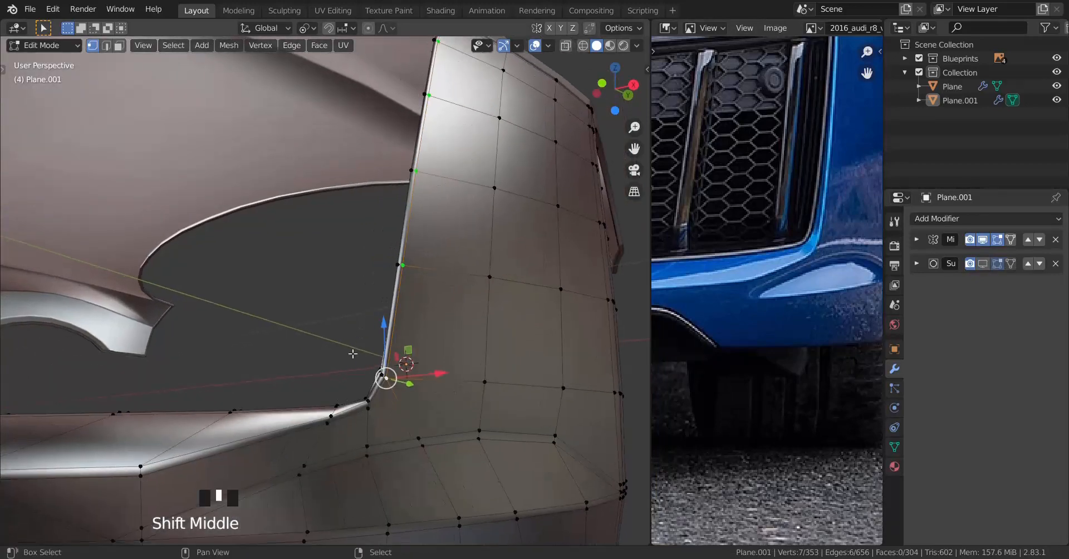
mouse_move(523, 323)
middle_mouse_down("shift")
mouse_move(485, 282)
mouse_move(503, 317)
middle_mouse_up("shift")
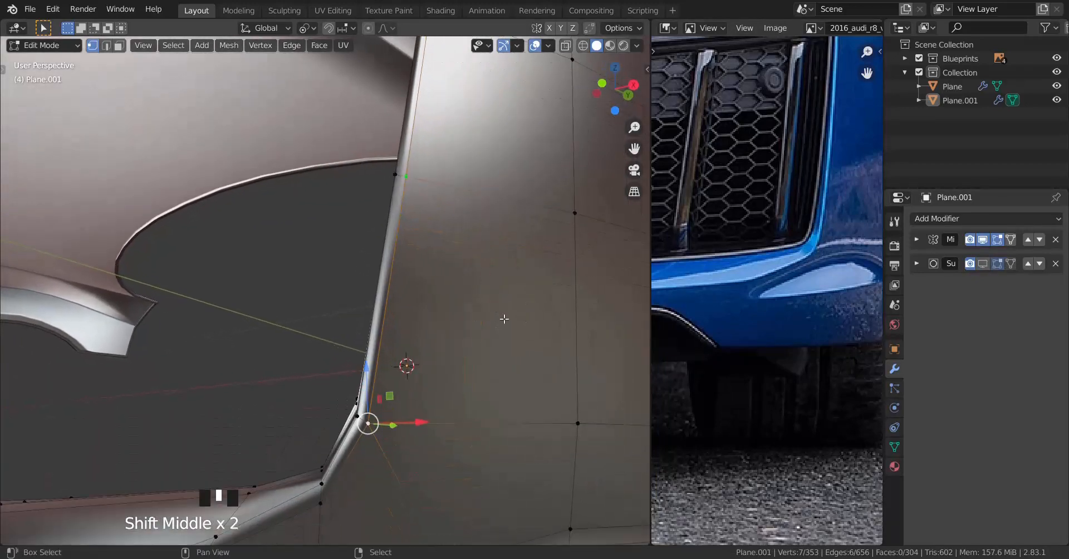
key("alt+s")
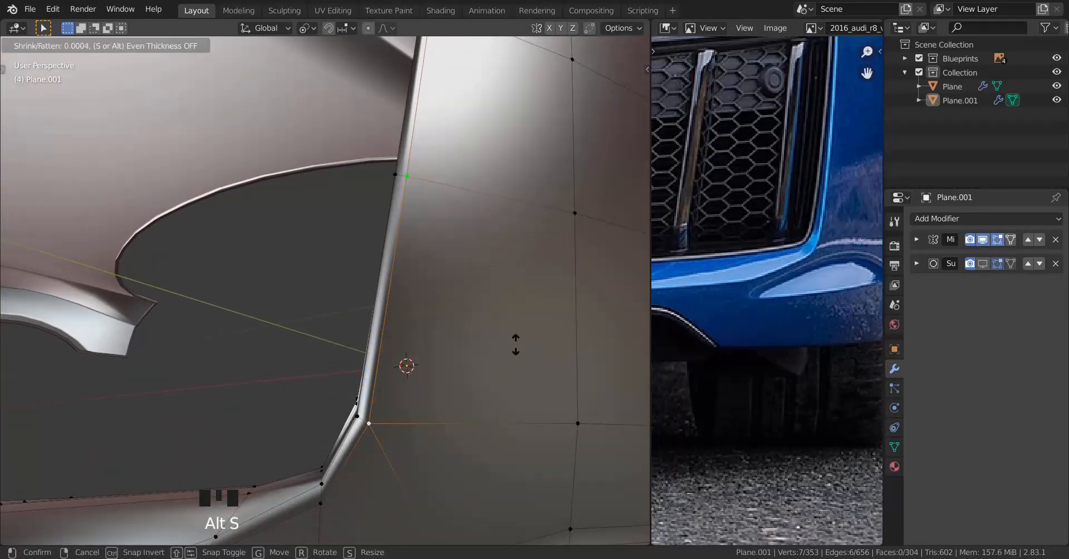
left_click(515, 345)
key("ctrl+z")
Add an even loop cut along the bumper's lower recess face, slid toward its lower crease line.
scroll(484, 356, "down", 2)
middle_click_drag(439, 398, 361, 350)
scroll(360, 349, "down", 2)
middle_click_drag(290, 360, 389, 323)
key("Tab")
scroll(336, 355, "up", 2)
scroll(389, 323, "up", 3)
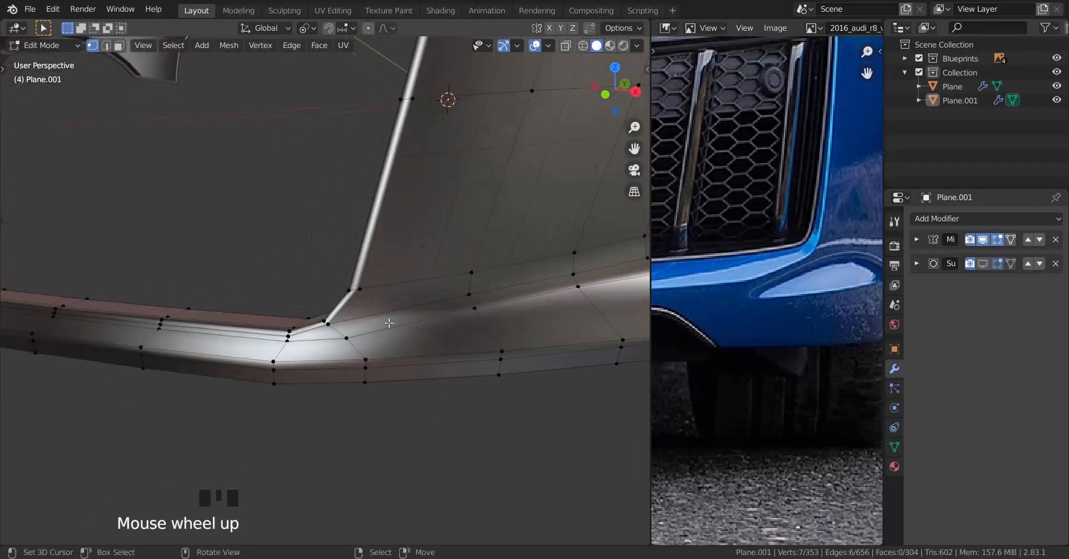
key("ctrl+r")
left_click(360, 356)
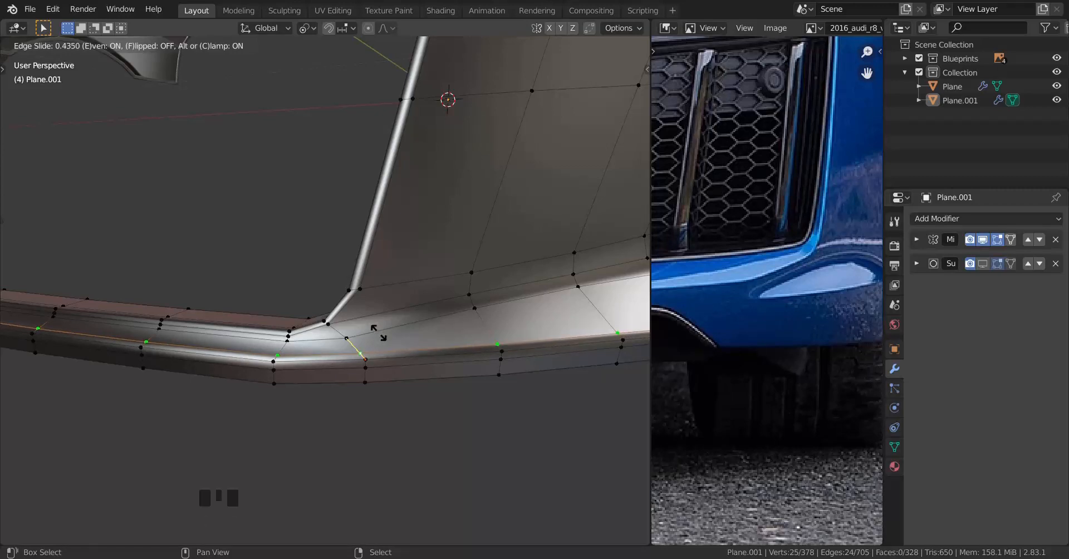
left_click(379, 333)
mouse_move(379, 333)
middle_mouse_down("shift")
mouse_move(424, 346)
mouse_move(362, 353)
mouse_move(393, 328)
middle_mouse_up("shift")
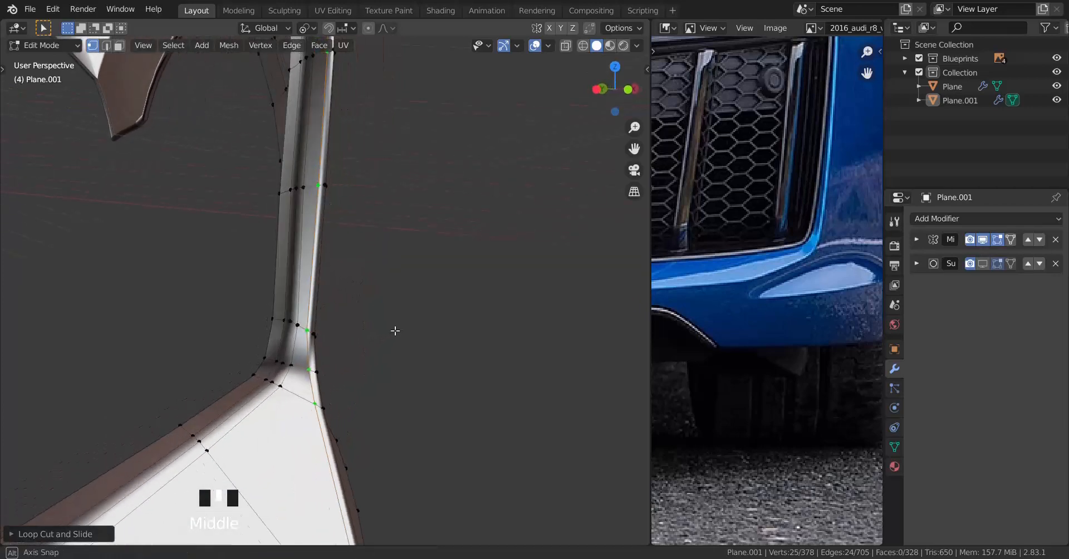
Enable the Subdivision modifier's viewport display and inspect the smoothed bumper around the intake and grille.
key("Tab")
middle_click_drag(333, 345, 374, 337)
scroll(295, 389, "down", 2)
middle_click_drag(374, 336, 613, 318)
left_click(989, 264)
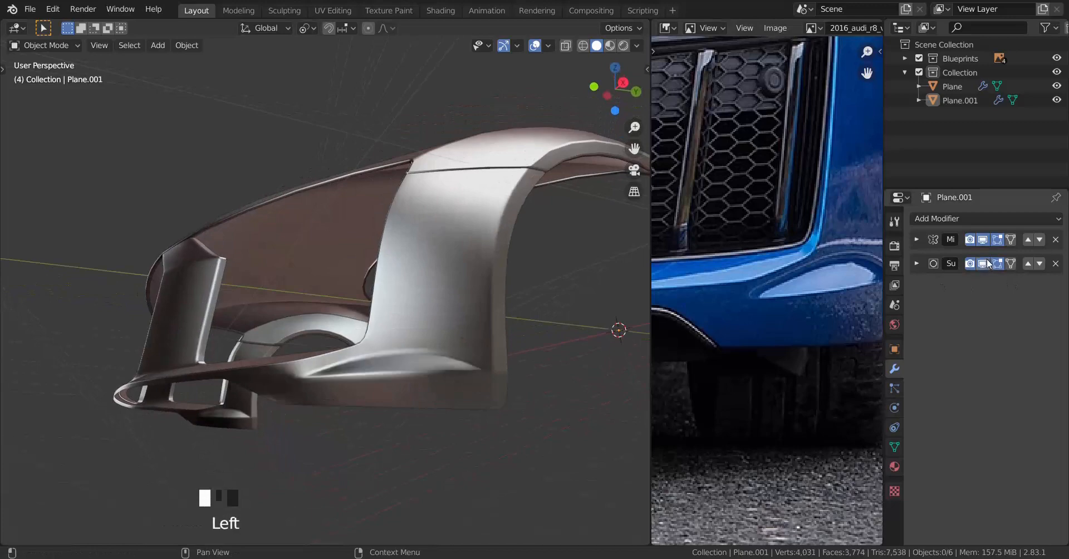
middle_click_drag(295, 356, 326, 356)
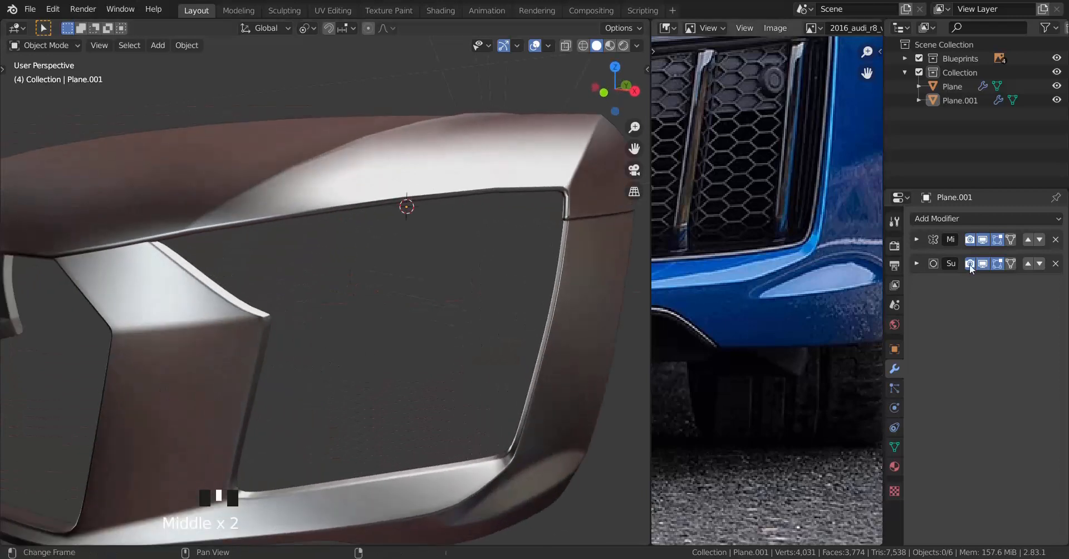
Add a Solidify modifier to the bumper with Only Rim, High Quality Normals and Even Thickness enabled.
left_click(938, 219)
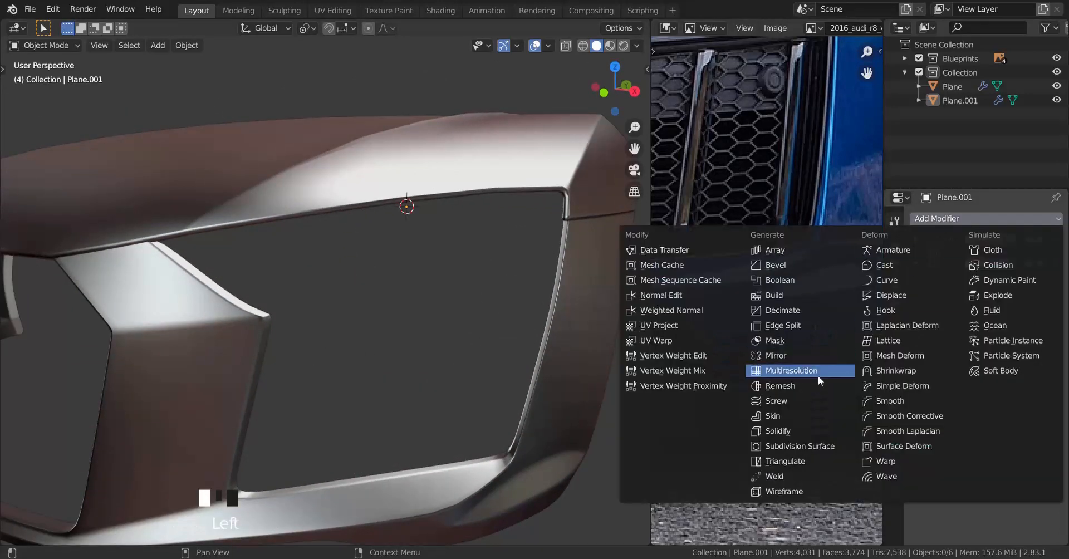
left_click(800, 436)
middle_click_drag(590, 390, 488, 367)
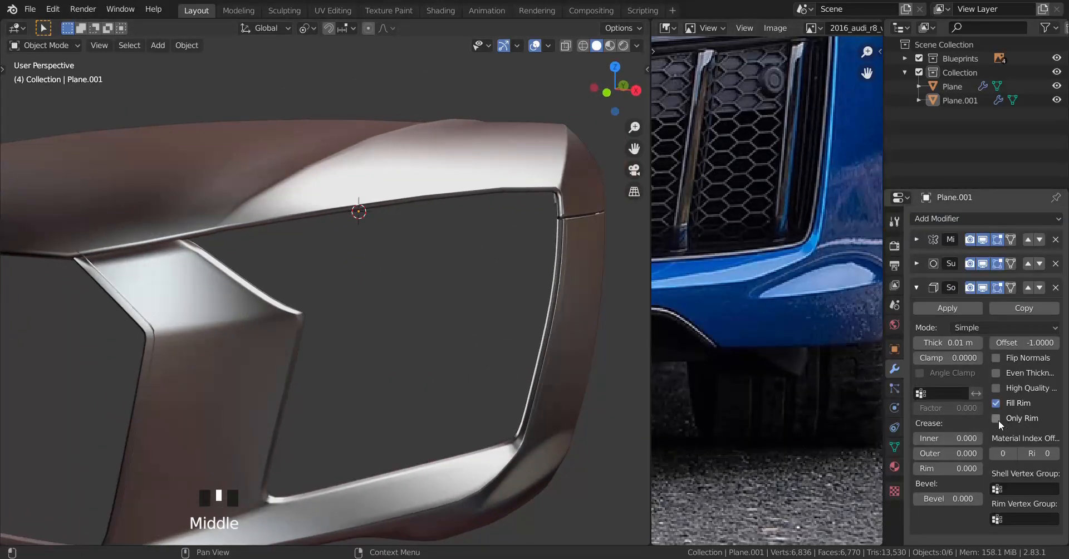
left_click(995, 388)
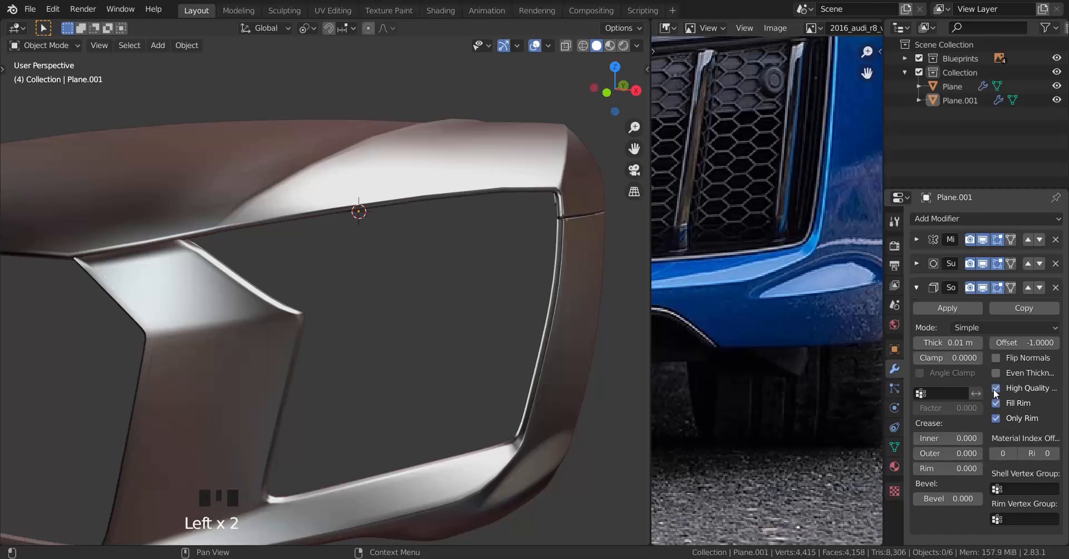
left_click(995, 373)
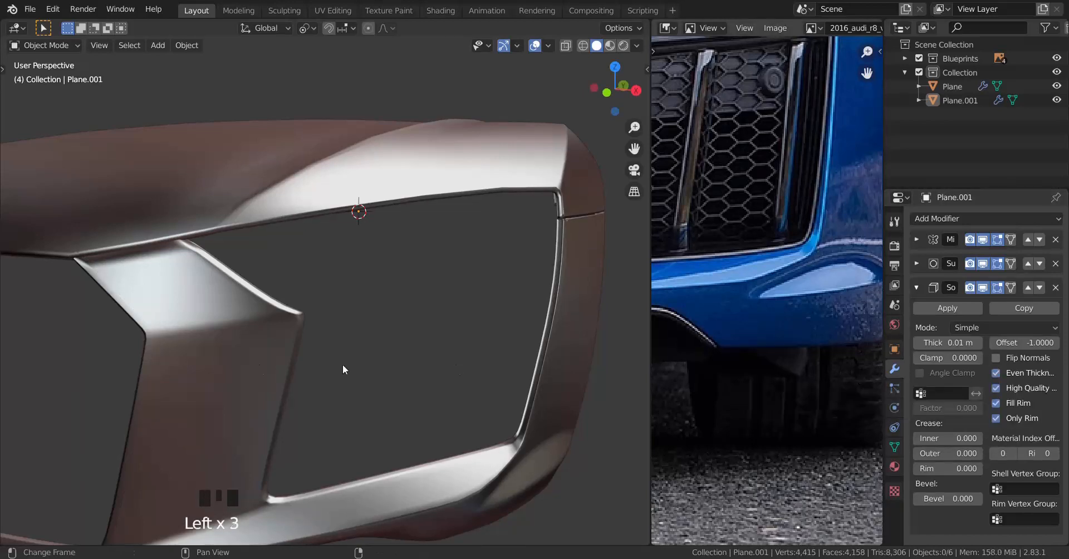
Add an even loop cut across the pillar's top, slid close to its upper edge, and inspect the resulting bumper shape.
key("Tab")
scroll(343, 365, "up", 3)
middle_click_drag(406, 379, 417, 364)
key("ctrl+r")
left_click(437, 310)
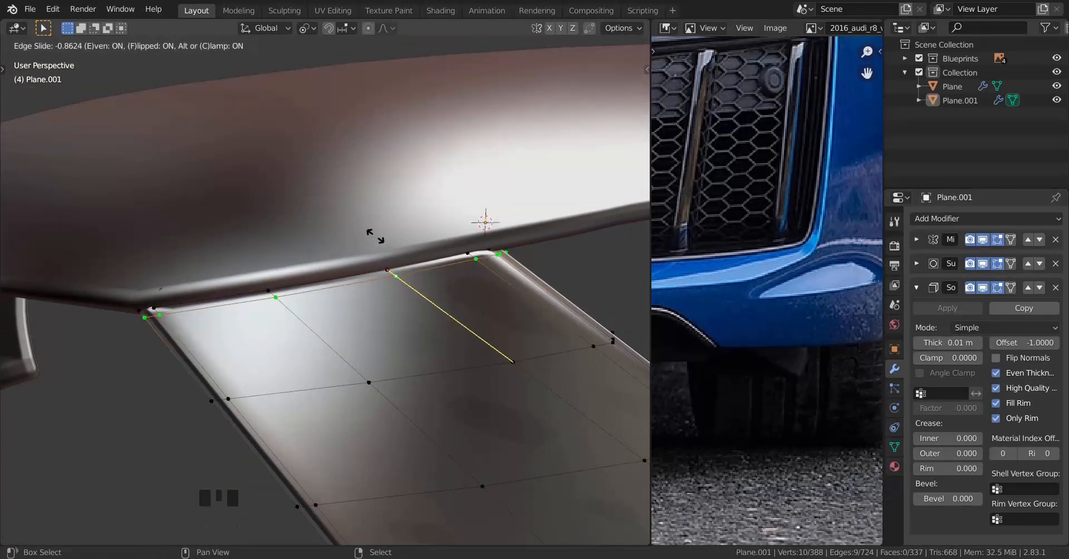
left_click(376, 237)
key("Tab")
scroll(311, 245, "down", 5)
mouse_move(295, 248)
middle_mouse_down()
mouse_move(261, 262)
mouse_move(240, 243)
mouse_move(318, 262)
mouse_move(275, 258)
mouse_move(276, 240)
middle_mouse_up()
scroll(245, 245, "down", 3)
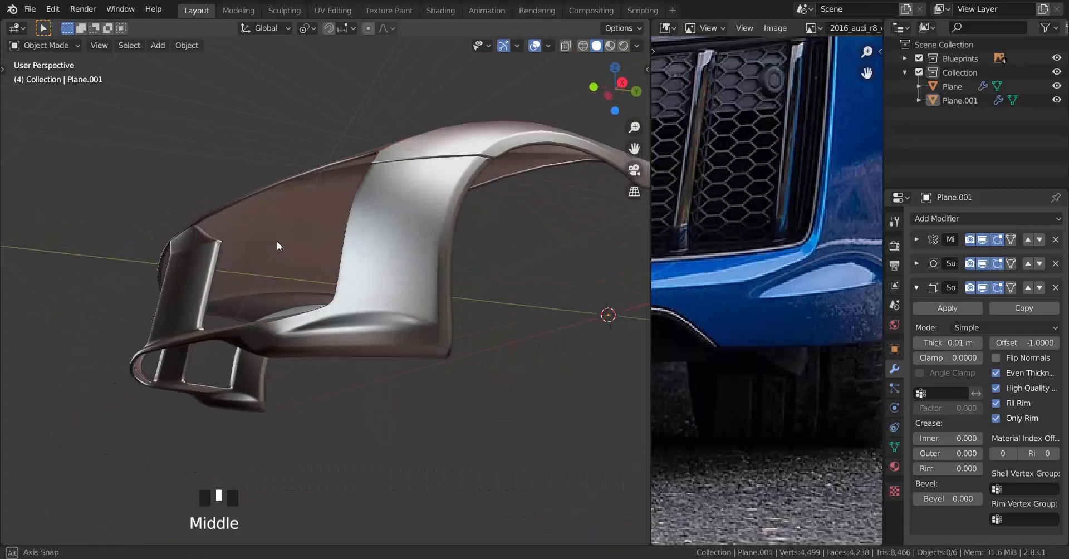
Hide the vertex beside the bumper's narrow lower strip and add an even loop cut through the strip, slid toward its lower edge.
scroll(301, 254, "up", 4)
key("Tab")
scroll(413, 309, "up", 2)
middle_click_drag(455, 295, 460, 309, "shift")
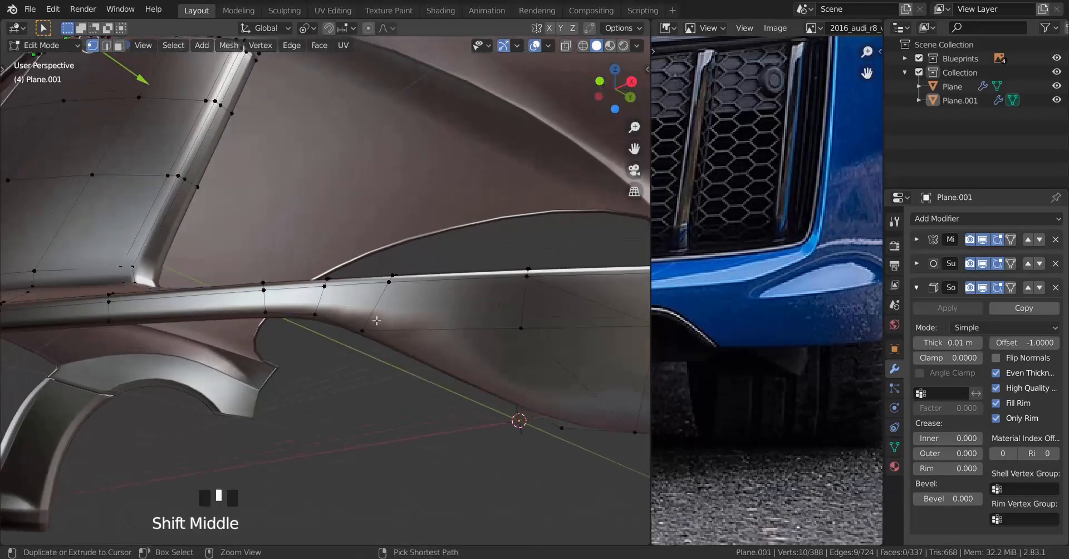
key("ctrl+r")
key("j")
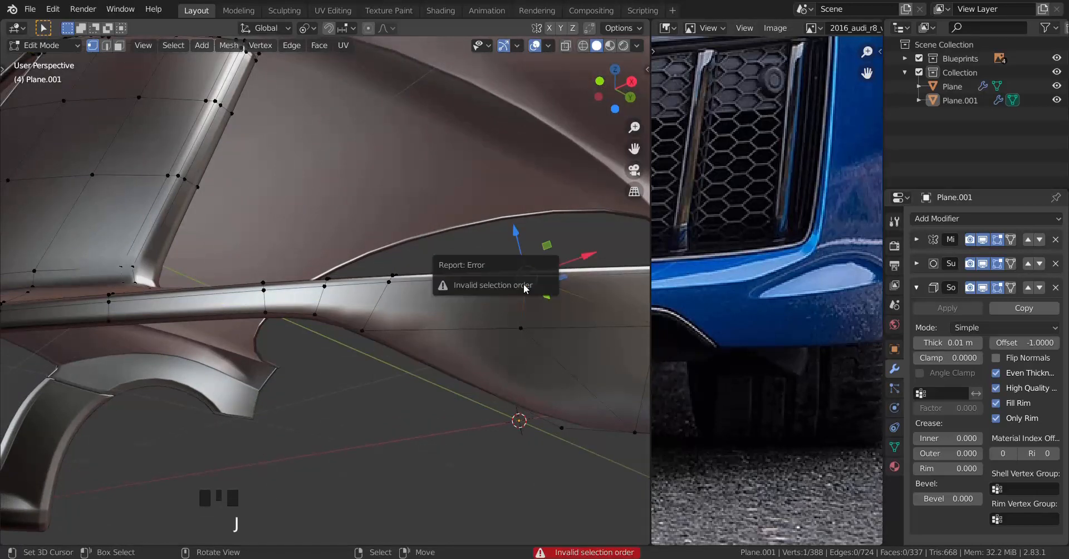
key("h")
key("ctrl+r")
left_click(373, 309)
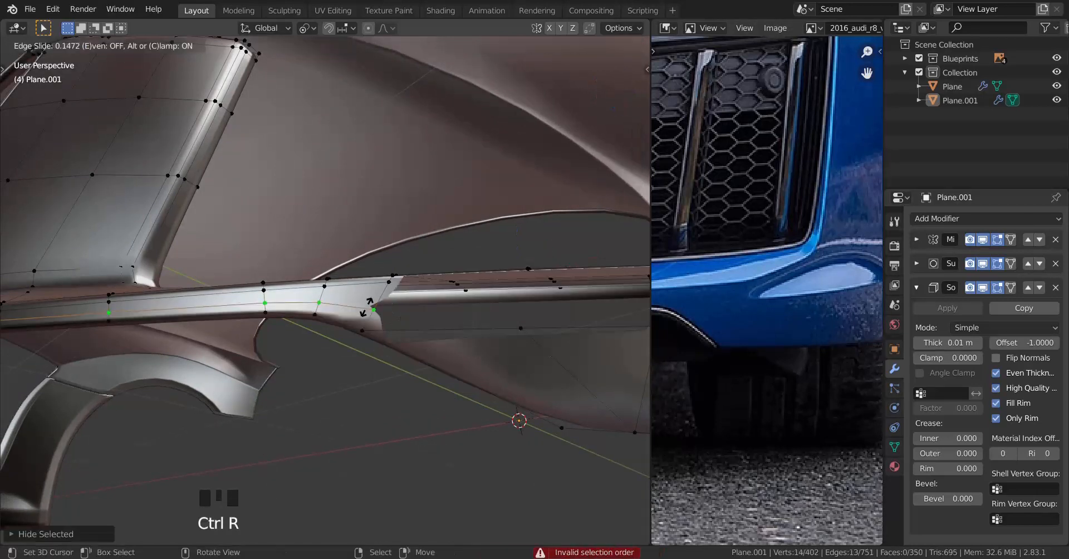
key("e")
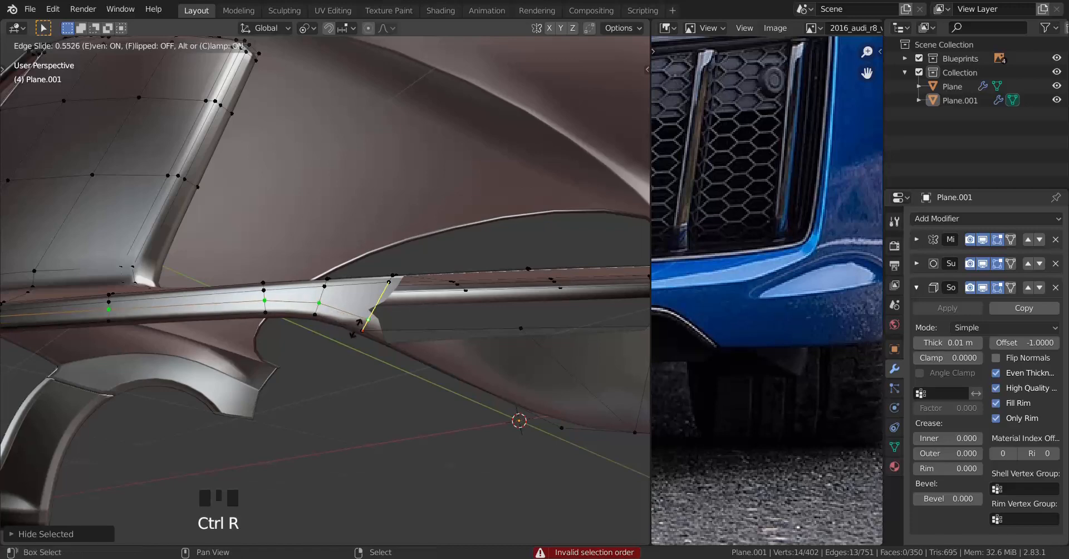
left_click(337, 385)
Add an even loop cut along the diagonal lower edge of the bumper, slid close to that edge.
middle_click_drag(397, 336, 351, 260, "shift")
key("ctrl+r")
left_click(347, 254)
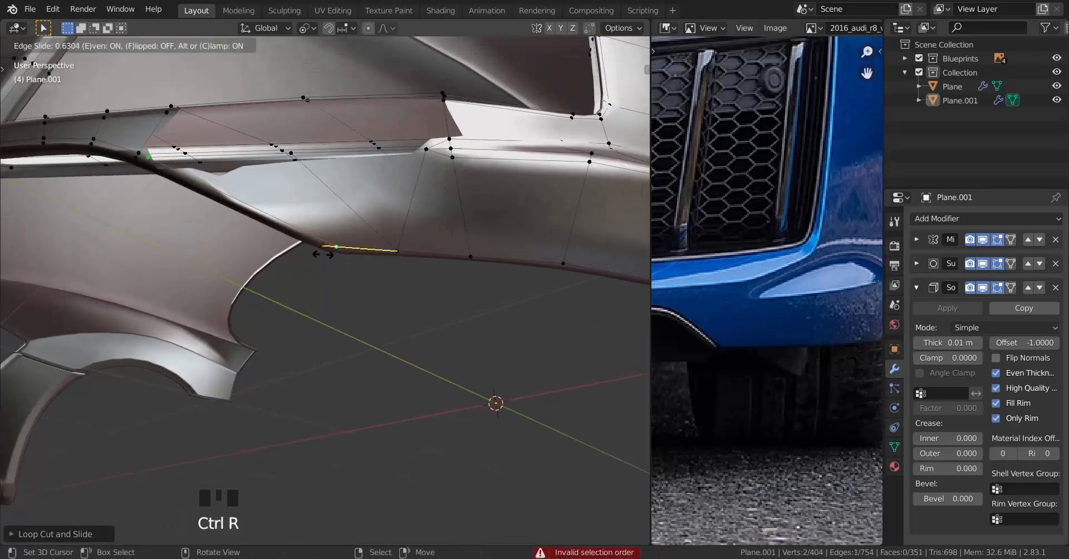
left_click(321, 254)
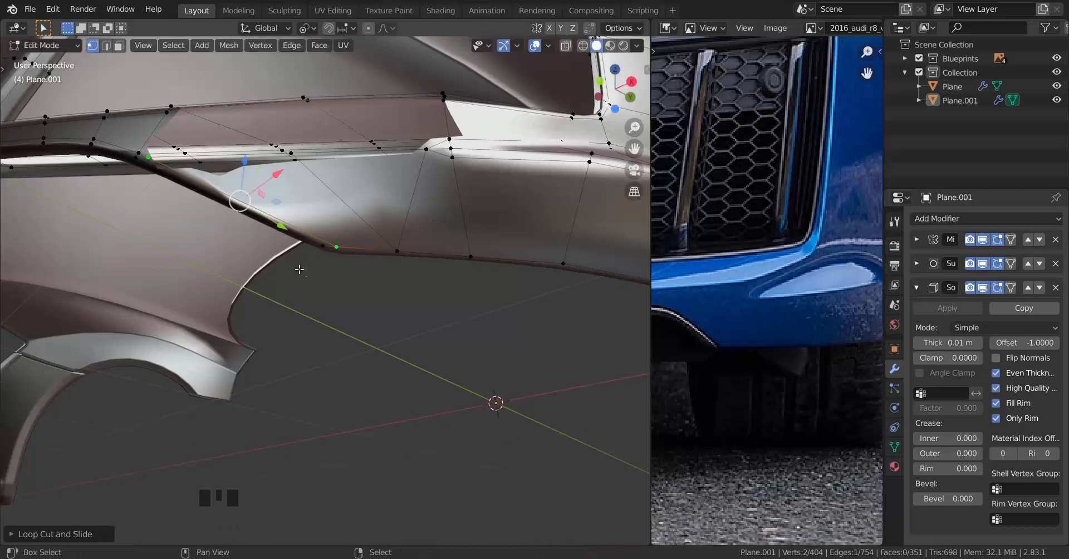
Reveal the hidden geometry and merge the two neighbouring loop-end vertices on the diagonal lower edge with At First.
scroll(394, 304, "up", 2)
middle_click_drag(368, 300, 395, 303, "shift")
key("alt+h")
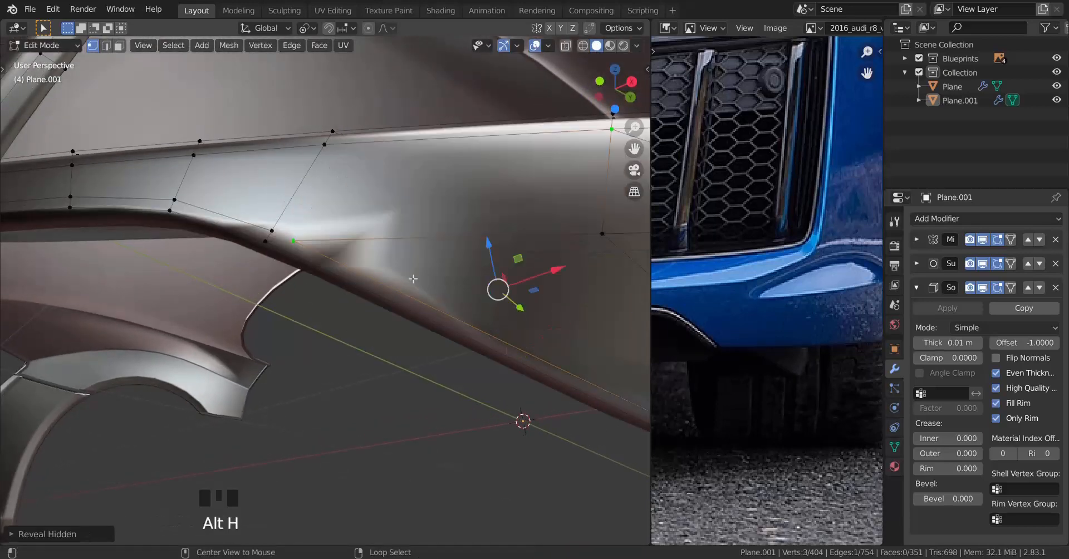
right_click(300, 251, "shift")
key("m")
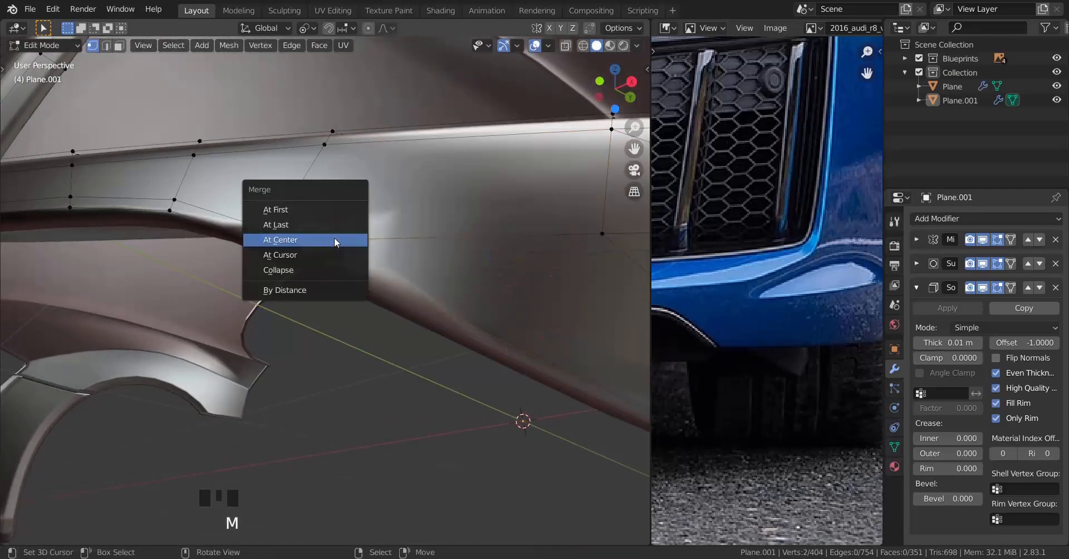
left_click(316, 209)
Add a loop cut across the bumper's outer lower face, slid close to its bottom edge.
middle_click_drag(316, 210, 395, 265, "shift")
scroll(379, 268, "up", 3)
left_click(340, 278)
left_click(351, 277)
key("ctrl+z")
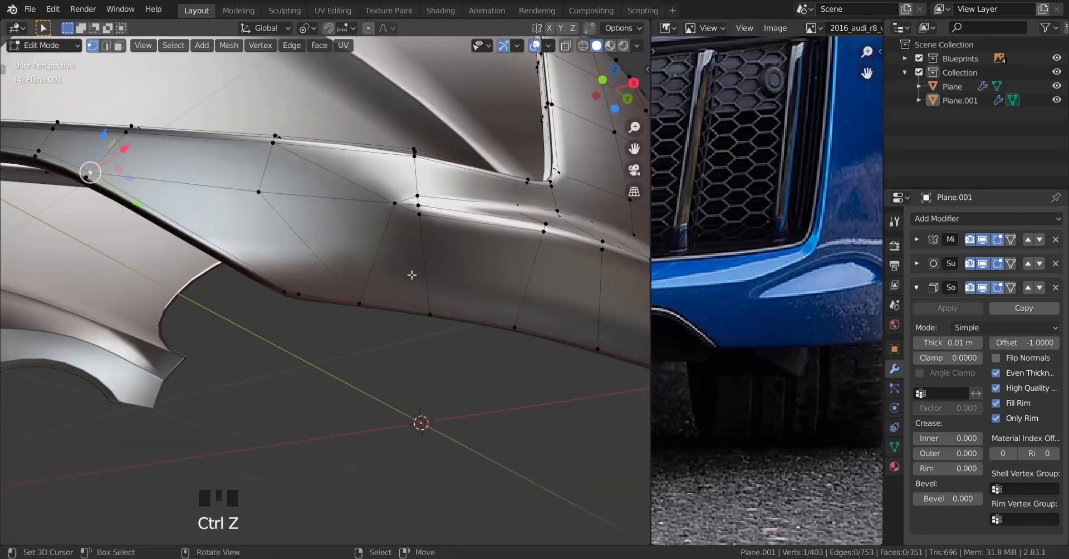
left_click(432, 270)
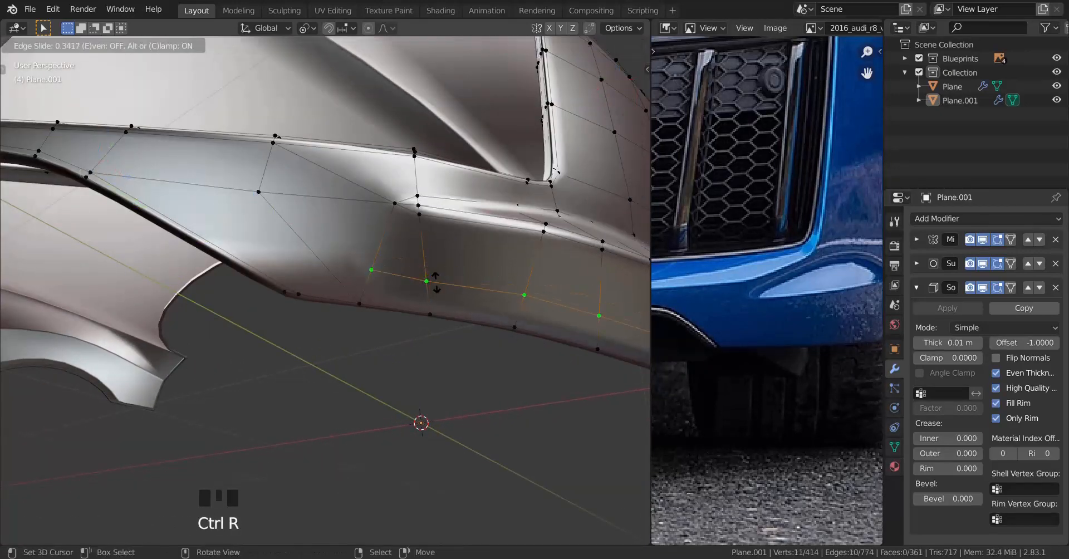
left_click(450, 318)
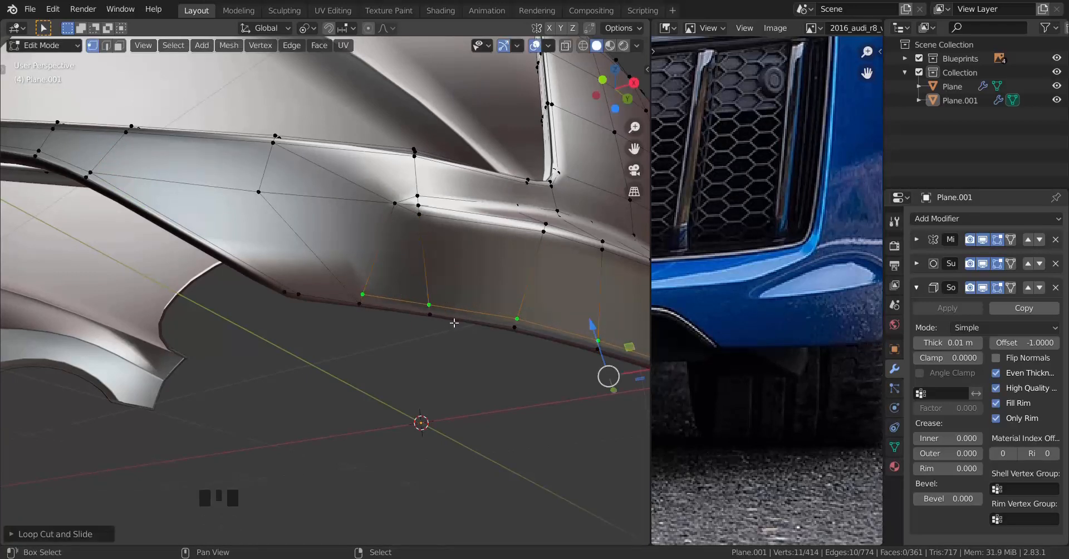
Hide the crease's end vertex and add a short loop cut at the bottom corner, slid close to the lower edge.
right_click(389, 201)
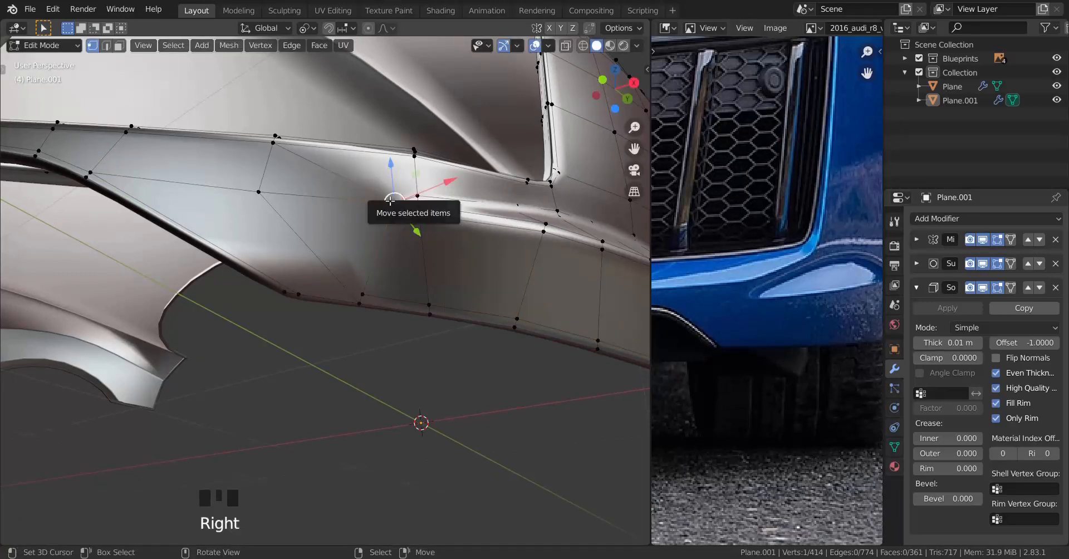
key("h")
key("ctrl+r")
left_click(332, 285)
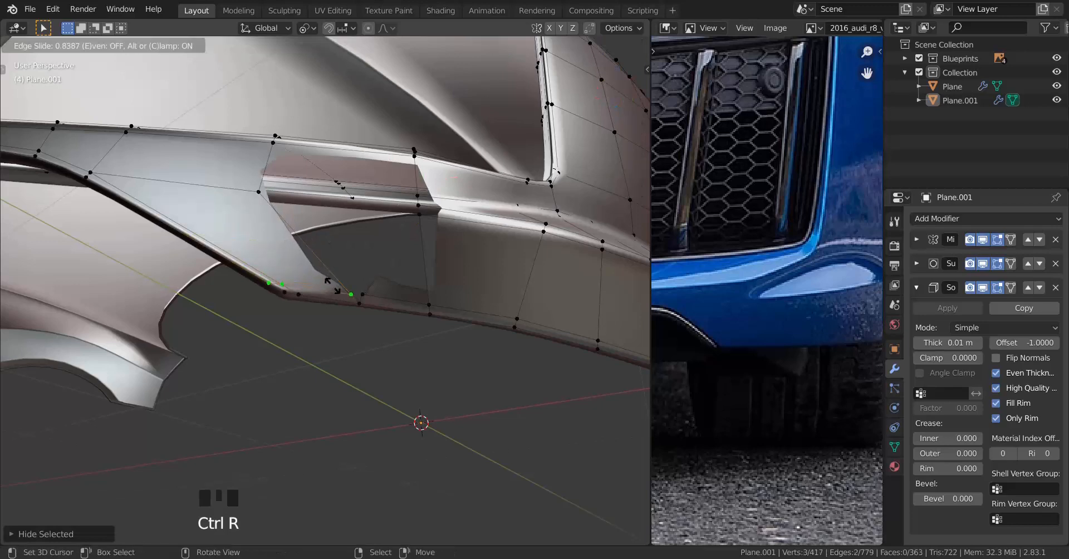
left_click(341, 256)
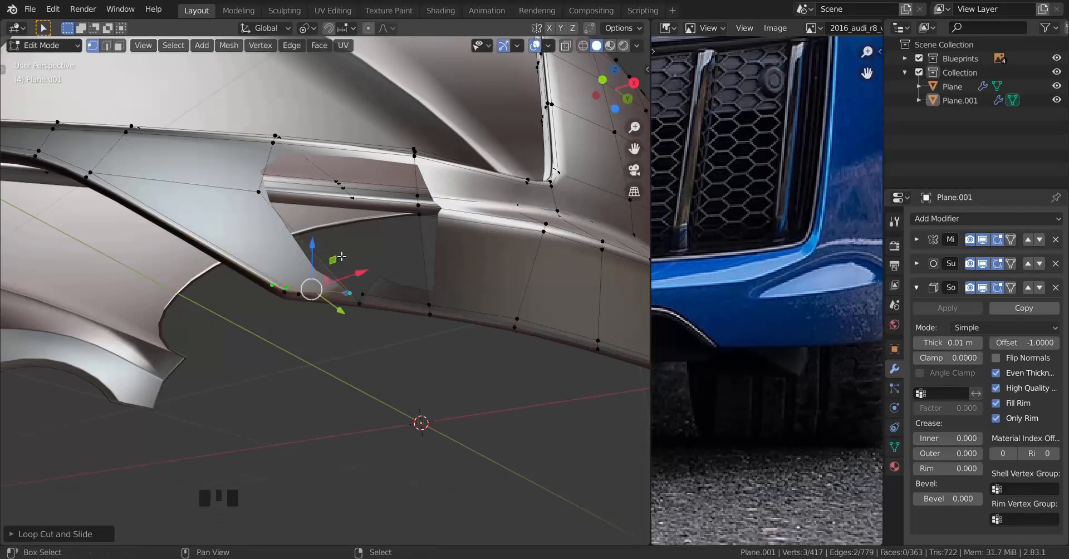
Reveal the hidden vertex and merge the two adjacent loop-end vertices above the bumper's bottom edge.
key("alt+h")
middle_click_drag(366, 263, 365, 318)
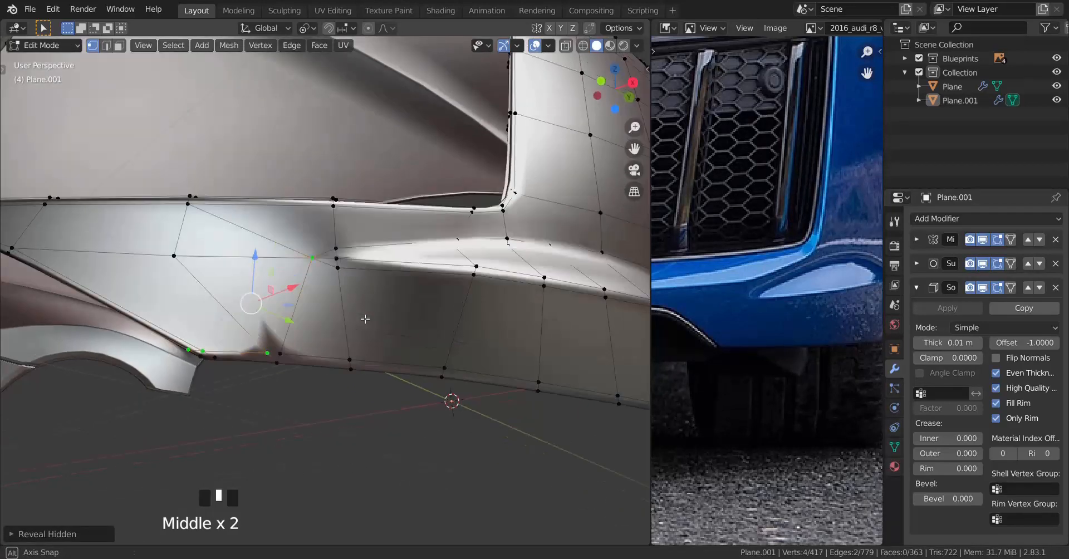
right_click(279, 355)
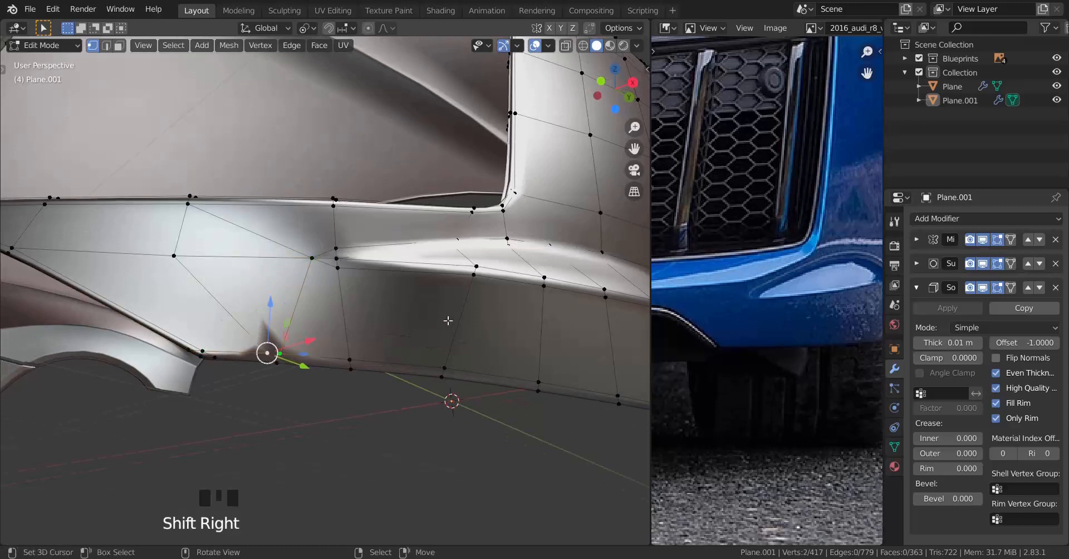
key("m")
left_click(417, 331)
Add a loop cut along the inward wheel arch lip, slid close to its outer boundary edge.
middle_click_drag(417, 331, 381, 278)
key("Tab")
scroll(337, 319, "up", 3)
scroll(362, 327, "down", 1)
scroll(376, 296, "up", 2)
scroll(375, 297, "down", 2)
key("Tab")
scroll(379, 275, "up", 3)
middle_click_drag(377, 274, 439, 224, "shift")
key("ctrl+r")
left_click(456, 219)
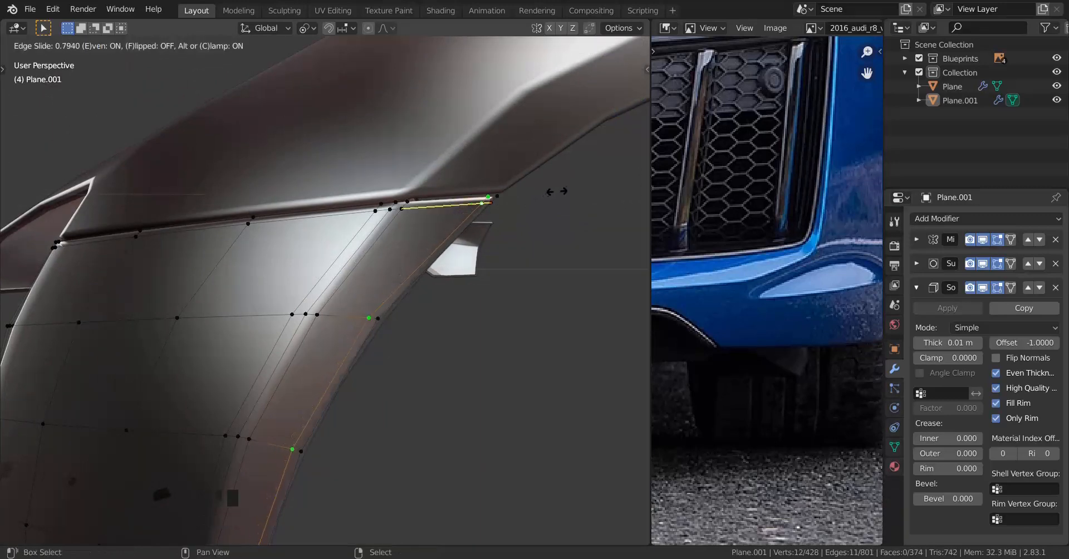
left_click(571, 190)
Inspect the smoothed bumper in Object Mode and apply its Solidify modifier.
scroll(572, 189, "down", 2)
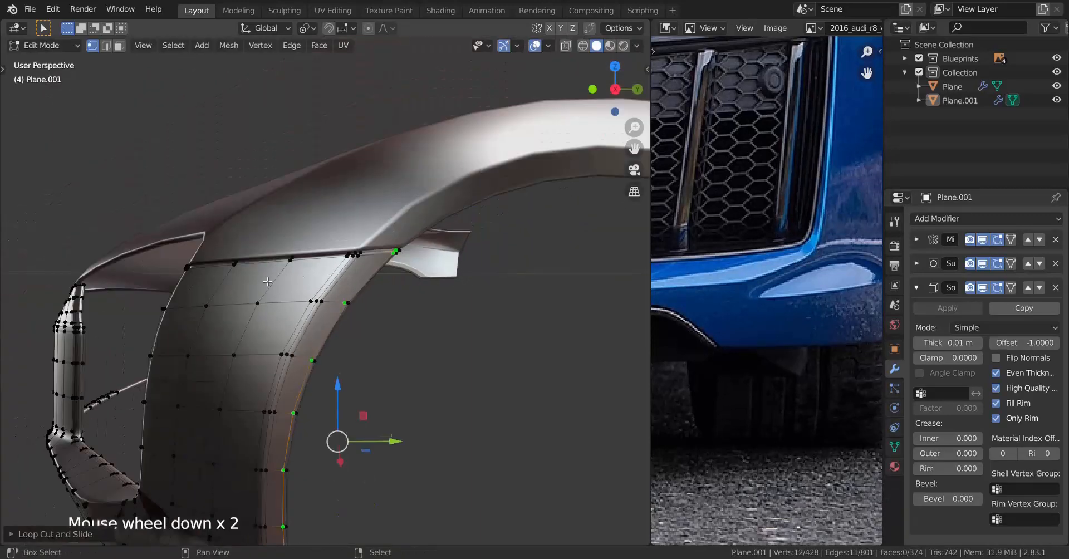
middle_click_drag(572, 189, 423, 262)
key("Tab")
scroll(269, 288, "down", 2)
scroll(287, 266, "up", 3)
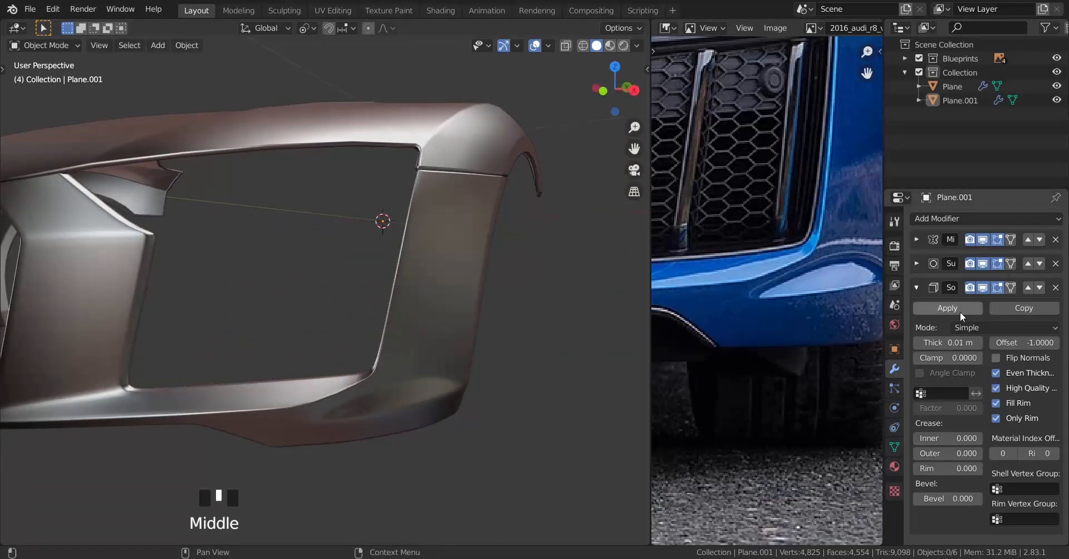
right_click(453, 279)
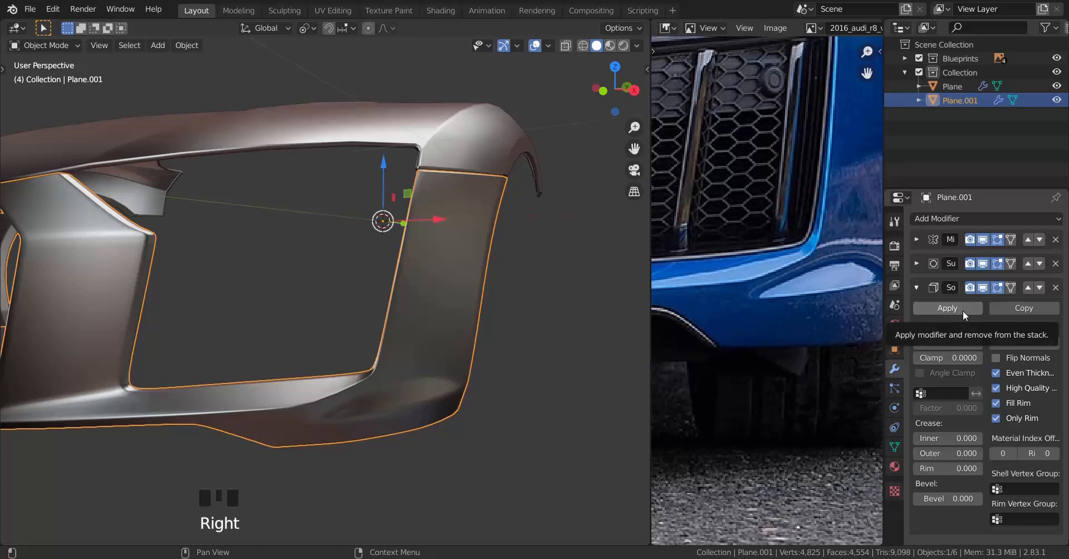
left_click(963, 311)
Hide the upper fender object to expose the bumper's top rim.
middle_click_drag(496, 307, 429, 294)
right_click(424, 195)
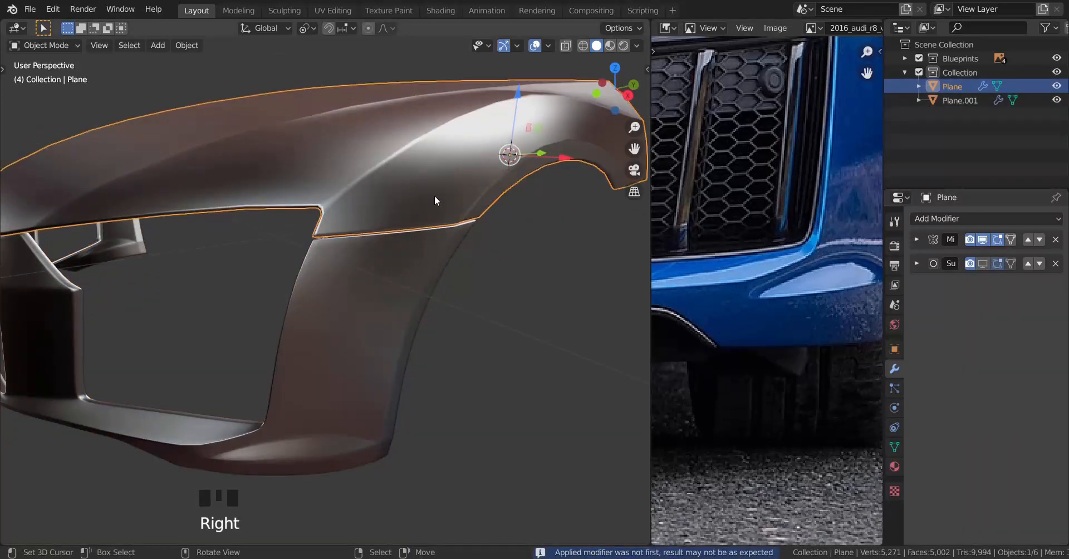
key("h")
scroll(466, 306, "up", 5)
middle_click_drag(363, 253, 389, 283)
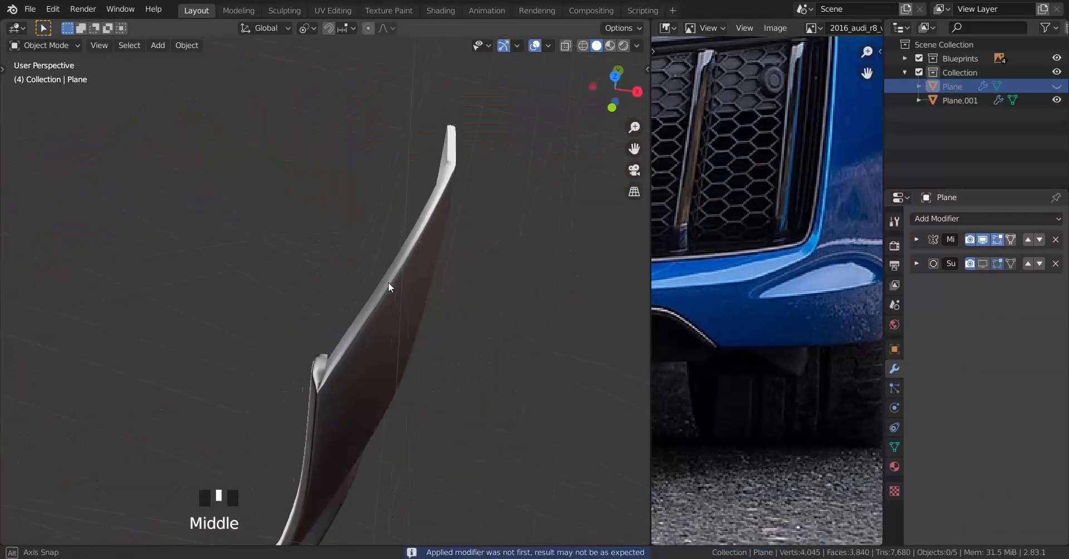
Delete the stray rim vertex at the bumper side panel's upper inner corner in wireframe view.
key("Tab")
middle_click_drag(408, 358, 394, 335, "shift")
key("Tab")
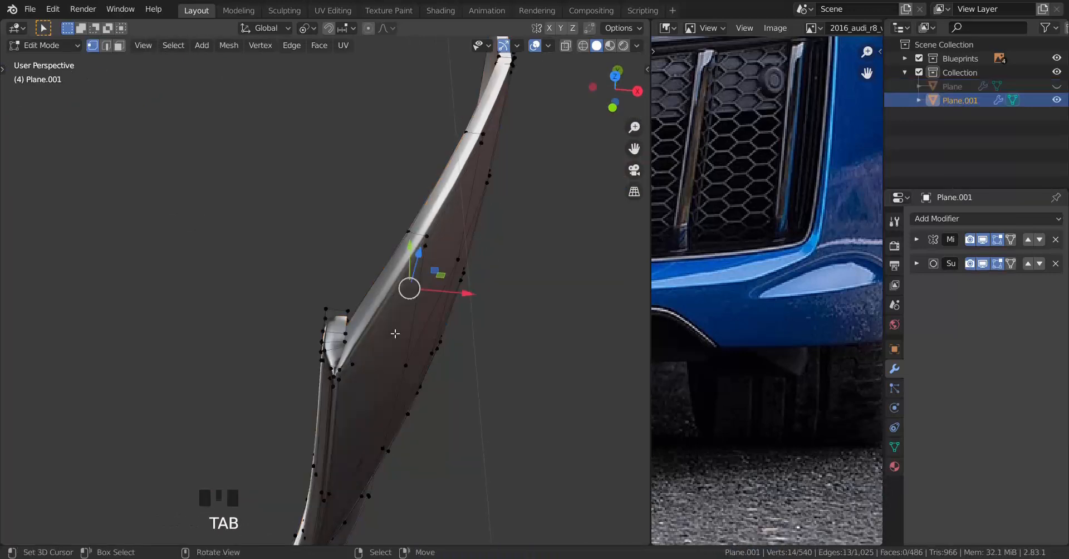
scroll(393, 334, "up", 2)
key("z")
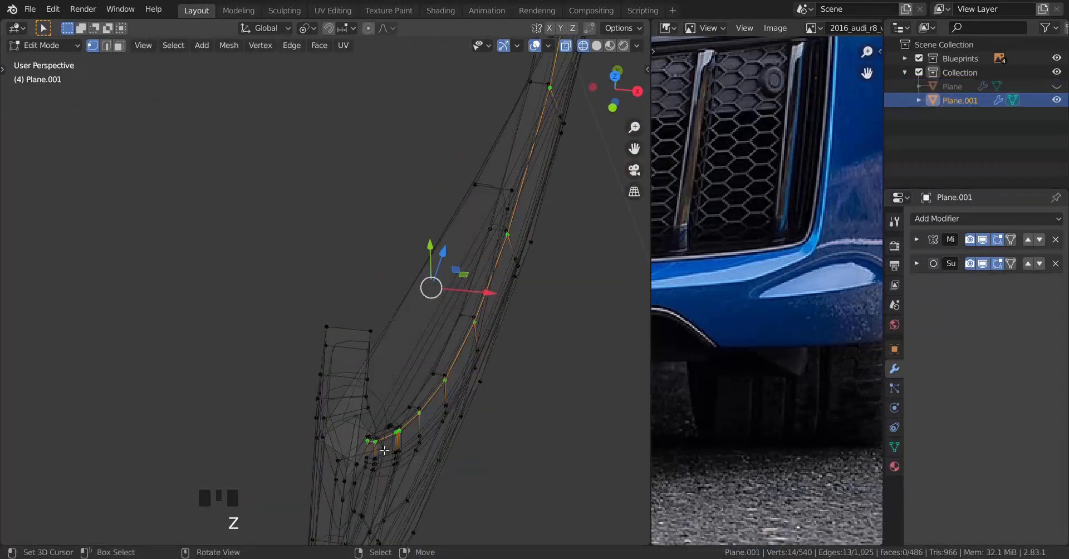
middle_click_drag(384, 450, 366, 384)
right_click(333, 170)
key("KP_Decimal")
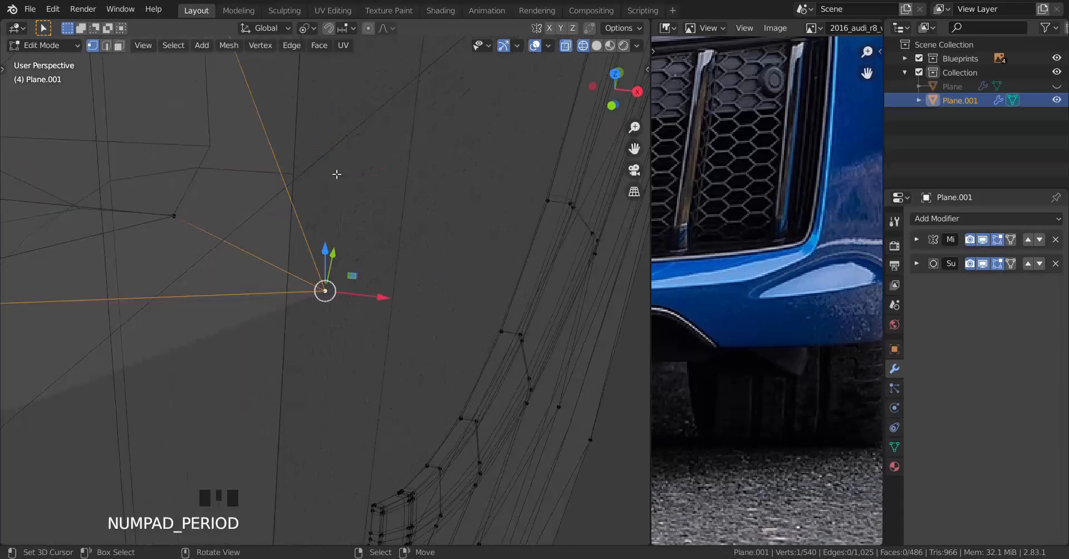
scroll(301, 383, "down", 18)
middle_click_drag(325, 324, 448, 264)
key("x")
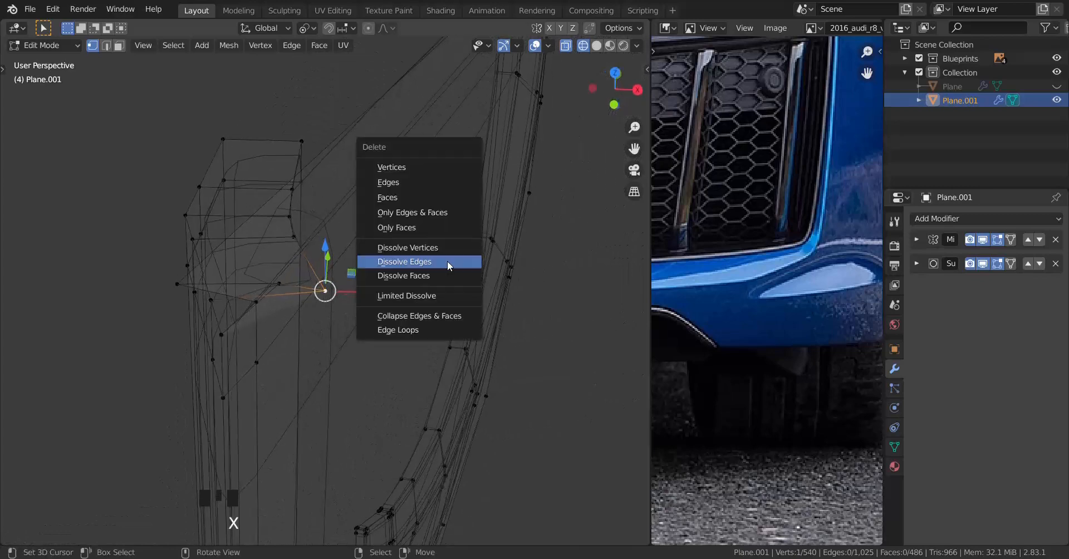
left_click(401, 173)
Delete a second unwanted rim vertex beside the same upper corner after checking it in solid shading.
key("z")
left_click(390, 250)
mouse_move(346, 275)
middle_mouse_down()
mouse_move(369, 268)
mouse_move(354, 320)
mouse_move(239, 303)
mouse_move(355, 246)
middle_mouse_up()
key("z")
left_click(337, 271)
left_click(234, 316)
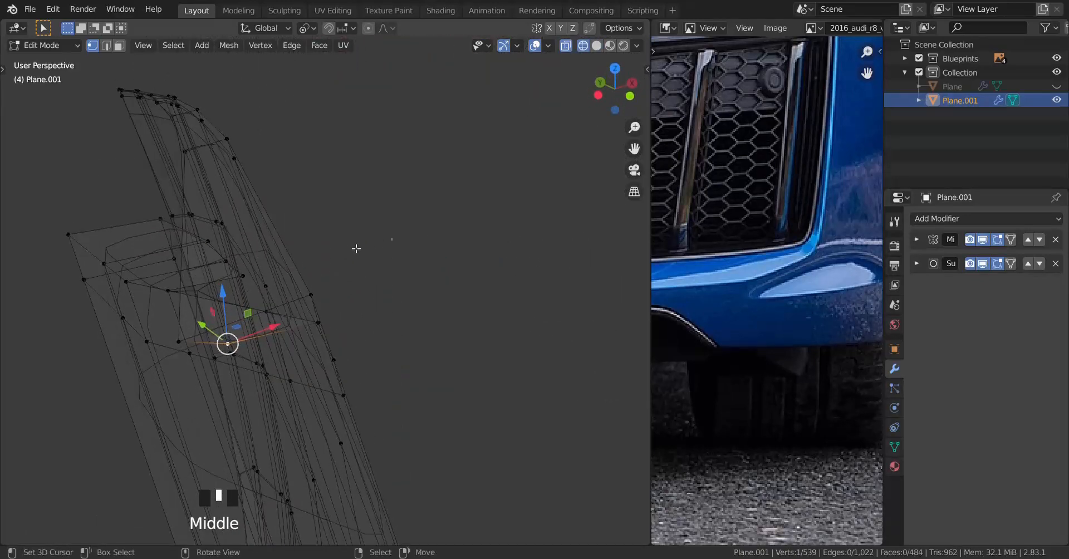
key("x")
left_click(440, 231)
Select the path of remaining surplus rim vertices at the upper corner and delete them.
mouse_move(328, 301)
middle_mouse_down()
mouse_move(291, 325)
mouse_move(283, 301)
mouse_move(291, 297)
mouse_move(255, 299)
mouse_move(260, 349)
middle_mouse_up()
key("z")
left_click(334, 308)
key("ctrl+z")
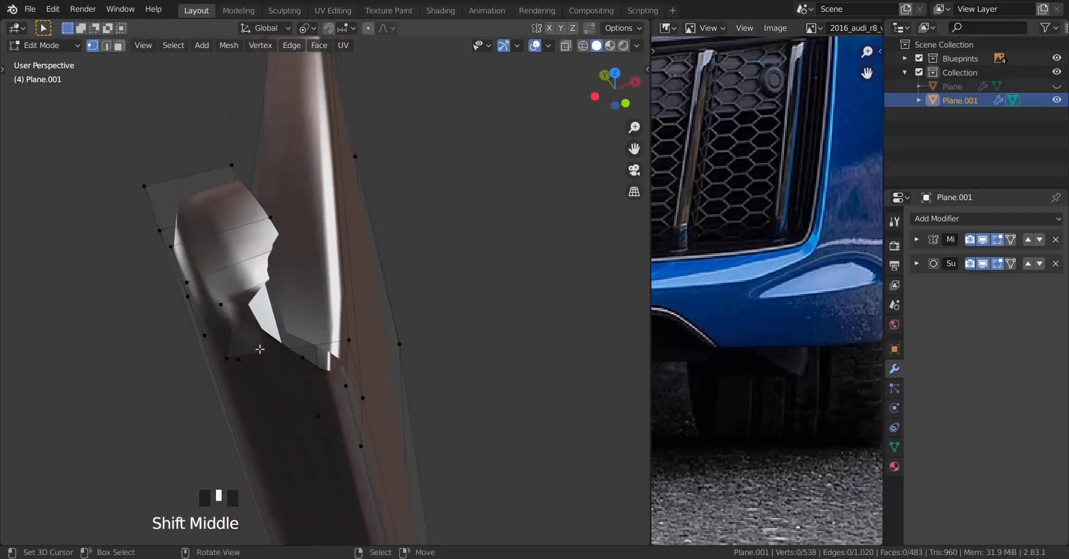
key("z")
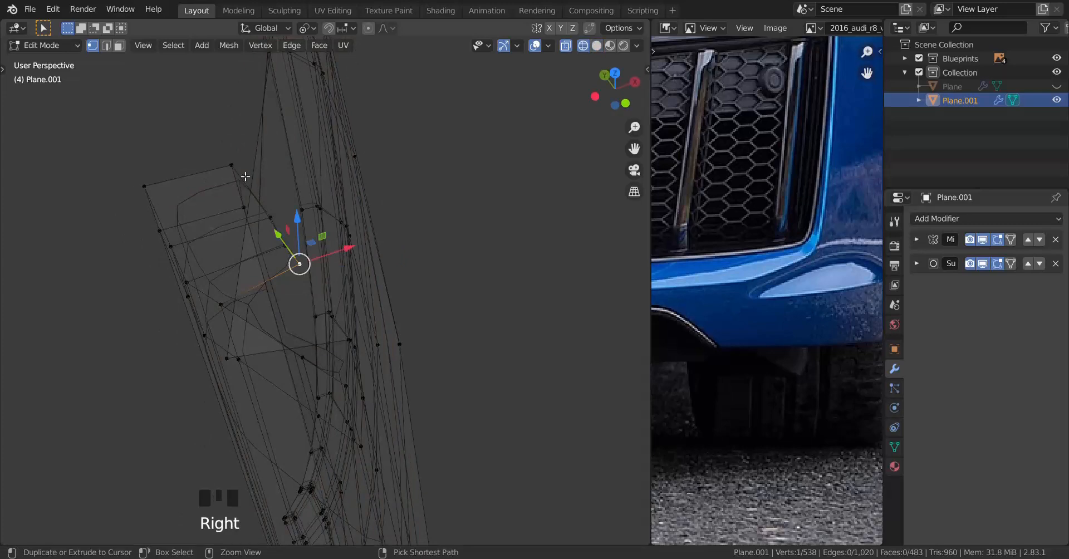
right_click(242, 174, "ctrl")
key("x")
left_click(426, 154)
Select the bumper's rim edge loop and examine how it runs around the side panel, pillar and lower strip.
middle_click_drag(343, 227, 271, 305)
key("z")
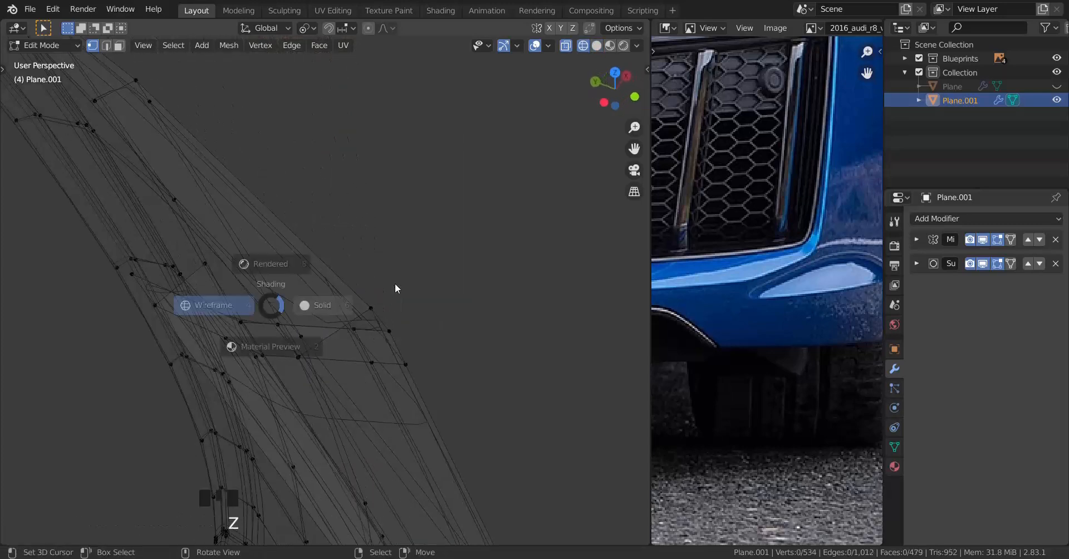
middle_click_drag(334, 318, 396, 303)
mouse_move(249, 350)
middle_mouse_down()
mouse_move(311, 337)
mouse_move(327, 350)
mouse_move(350, 312)
middle_mouse_up()
scroll(327, 350, "down", 3)
scroll(350, 312, "down", 6)
right_click(330, 334, "alt")
scroll(483, 365, "down", 4)
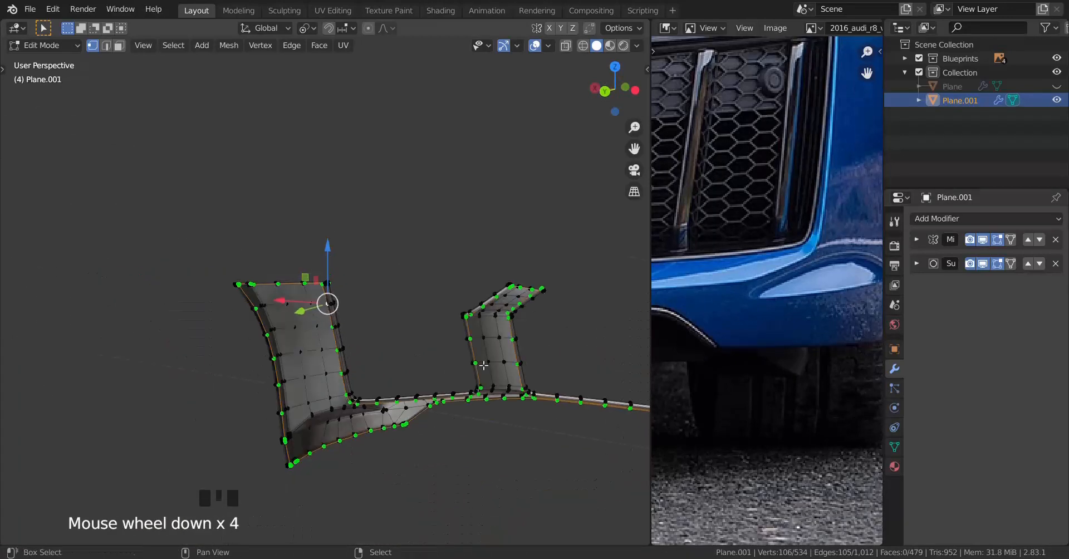
middle_click_drag(483, 365, 273, 325, "shift")
key("z")
left_click(322, 327)
mouse_move(415, 342)
middle_mouse_down()
mouse_move(436, 399)
mouse_move(225, 363)
mouse_move(203, 348)
middle_mouse_up()
mouse_move(318, 351)
middle_mouse_down()
mouse_move(365, 362)
mouse_move(126, 320)
mouse_move(167, 296)
middle_mouse_up()
middle_click_drag(234, 245, 208, 253, "shift")
Box-select the vertices at the lower strip's mirror centreline in wireframe and delete their rim faces.
key("z")
left_click(267, 256)
scroll(268, 256, "up", 3)
key("Tab")
mouse_move(278, 278)
middle_mouse_down()
mouse_move(343, 292)
mouse_move(289, 285)
middle_mouse_up()
key("Tab")
key("z")
left_click(251, 277)
mouse_move(220, 202)
left_mouse_down()
mouse_move(359, 436)
mouse_move(376, 444)
left_mouse_up()
key("x")
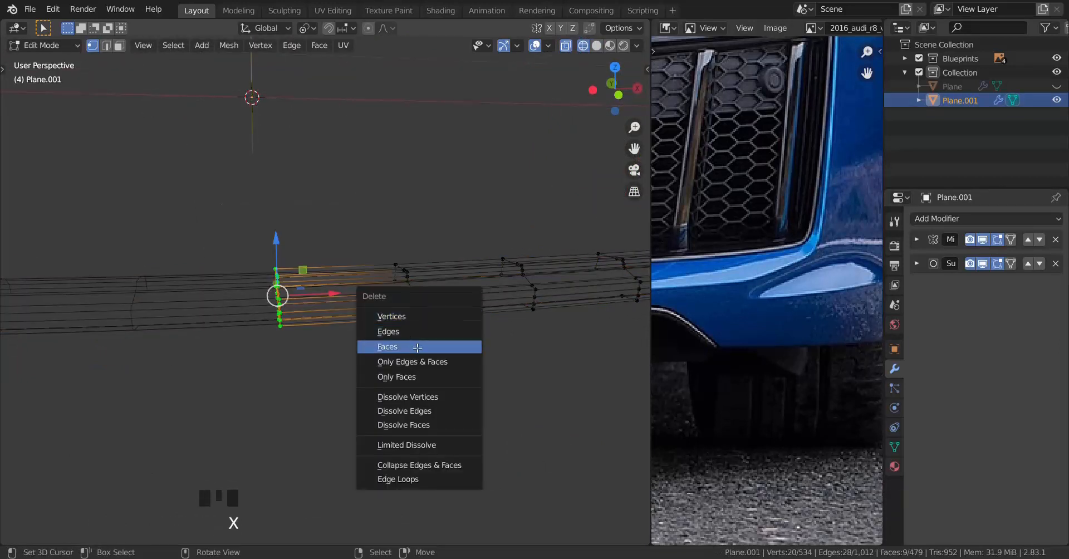
left_click(445, 348)
key("z")
left_click(446, 372)
middle_click_drag(446, 373, 370, 415)
Inspect the rim around the pillar and side panel, and delete the surplus edge loop running along it.
key("Tab")
scroll(229, 318, "down", 1)
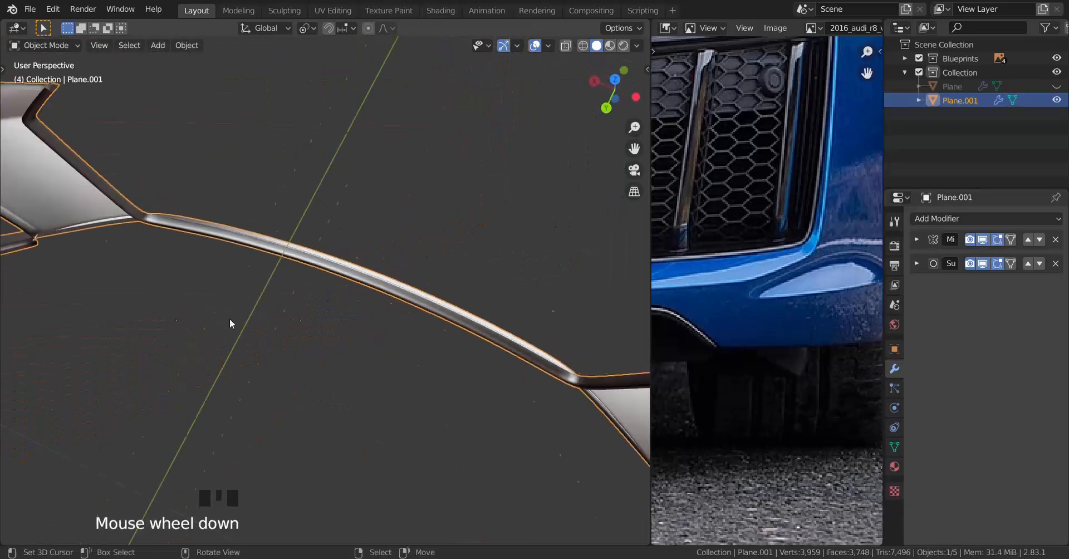
middle_click_drag(229, 318, 401, 460, "shift")
scroll(305, 375, "up", 3)
middle_click_drag(305, 374, 332, 402)
key("Tab")
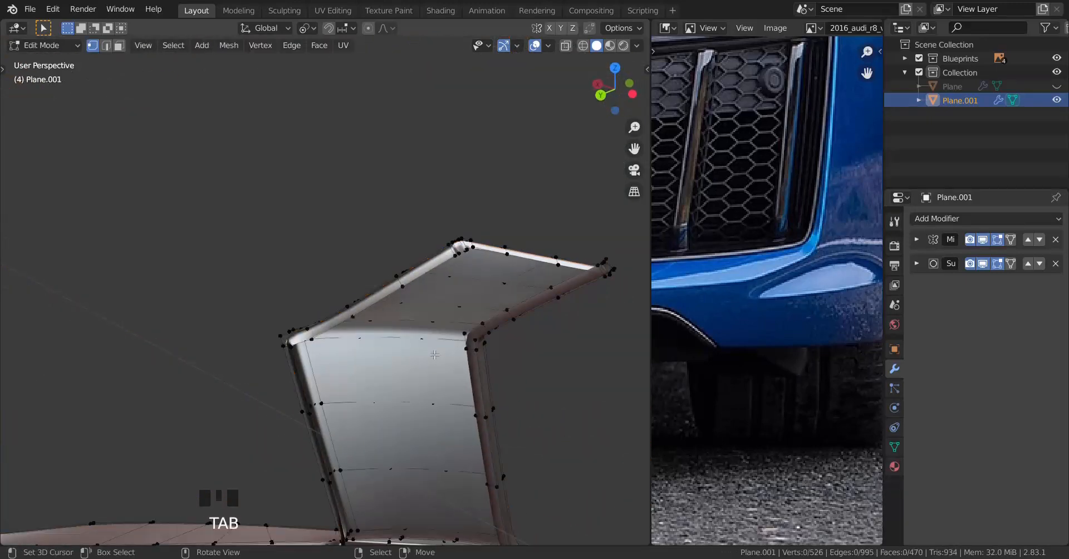
scroll(469, 272, "up", 1)
scroll(456, 276, "down", 6)
middle_click_drag(211, 415, 390, 381, "shift")
scroll(389, 381, "up", 5)
middle_click_drag(389, 381, 419, 394)
key("x")
left_click(566, 298)
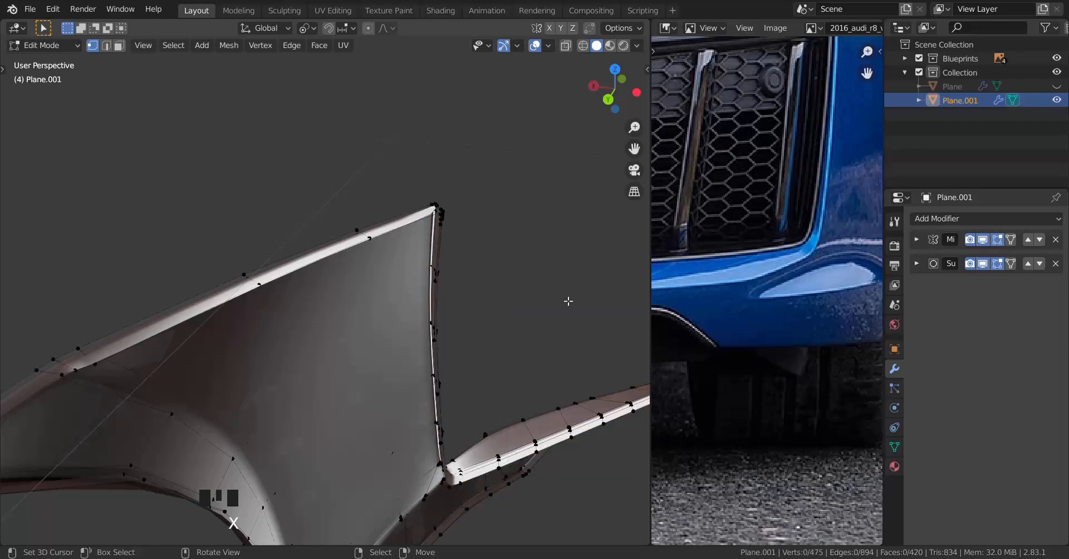
Merge the two selected rim vertices at the side panel's upper corner.
scroll(410, 362, "up", 2)
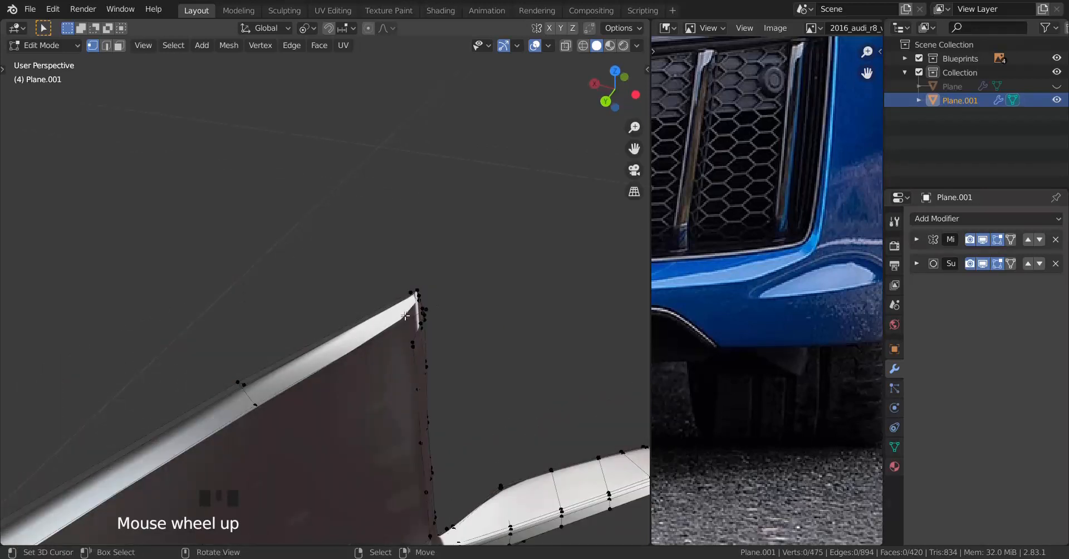
key("KP_Decimal")
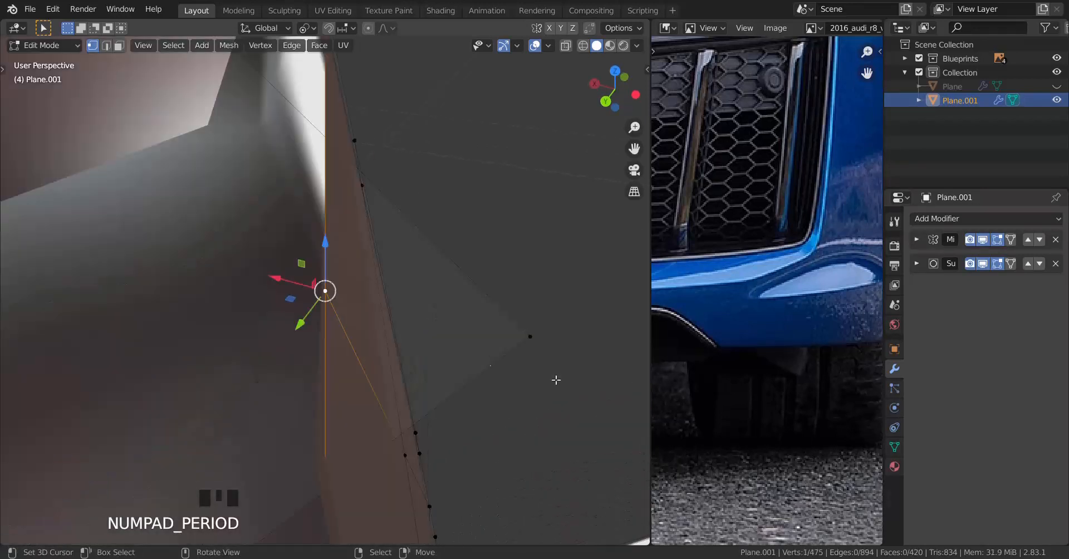
scroll(473, 332, "down", 14)
middle_click_drag(472, 332, 411, 311)
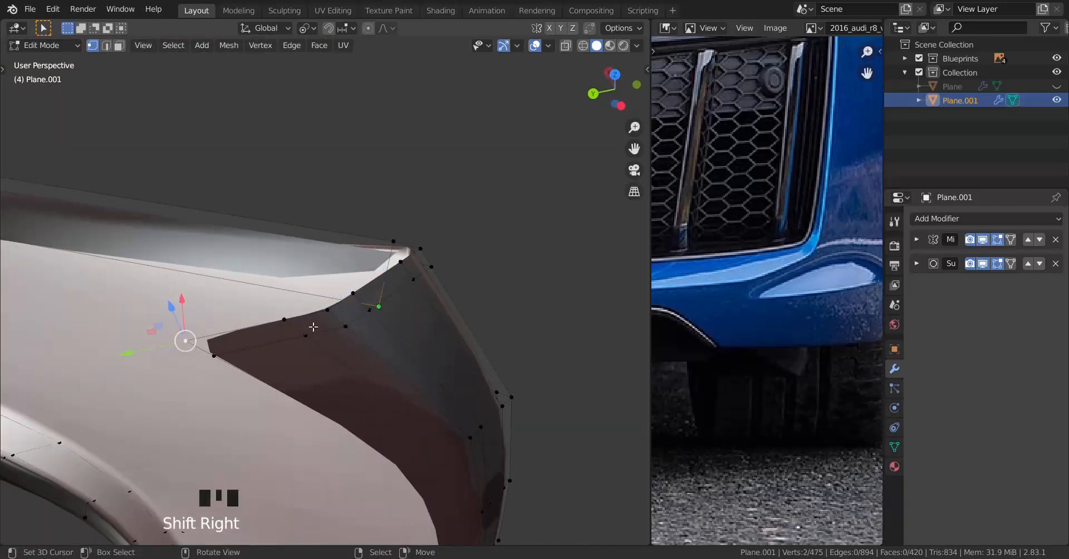
key("m")
left_click(303, 322)
Rip the vertex at the notch below the upper corner and slide it along its edge away from the dark face.
middle_click_drag(303, 322, 289, 355, "shift")
key("v")
right_click(279, 358)
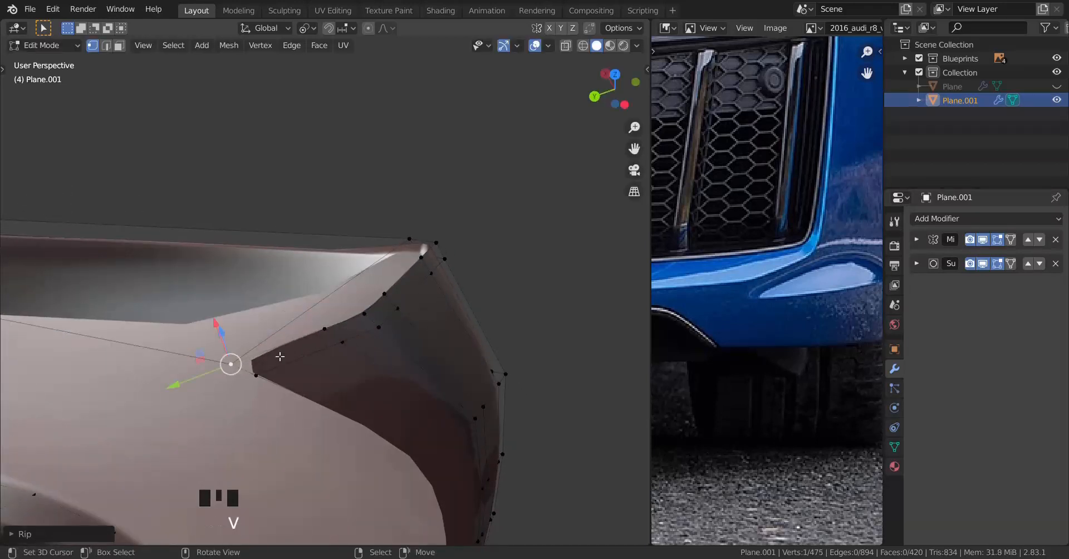
key("z")
right_click(223, 367)
key("z")
middle_click_drag(319, 357, 394, 345, "shift")
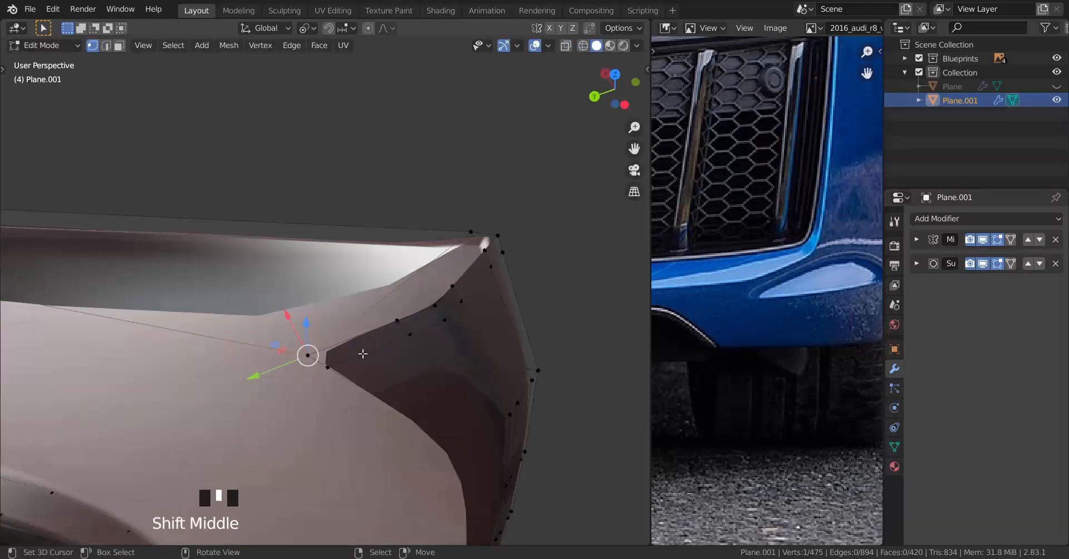
key("g")
key("g")
left_click(300, 329)
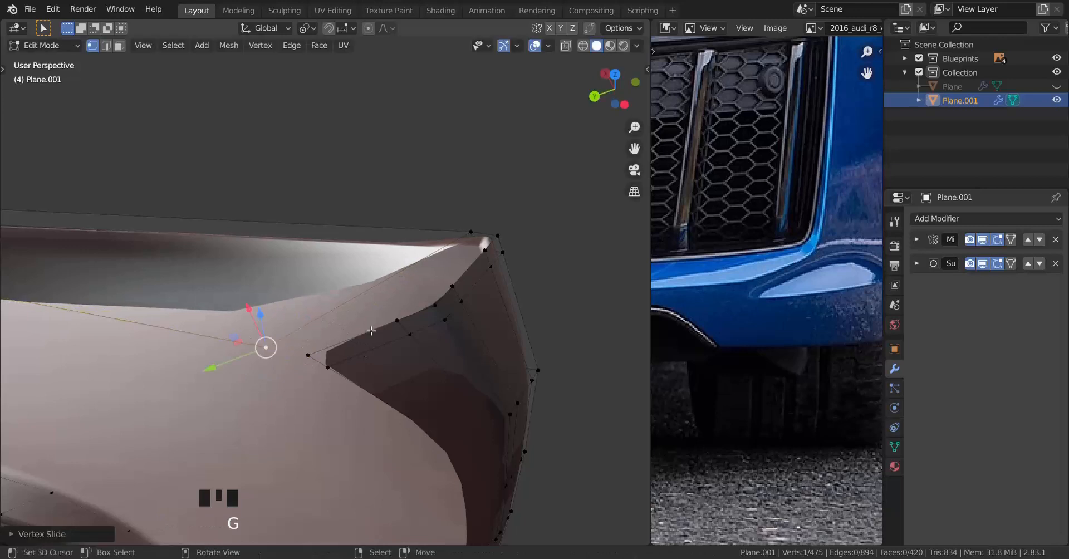
Add two loop cuts along the rim faces beside the upper corner so the gap's borders have matching vertices.
middle_click_drag(301, 329, 357, 363)
scroll(335, 351, "down", 2)
scroll(357, 363, "up", 2)
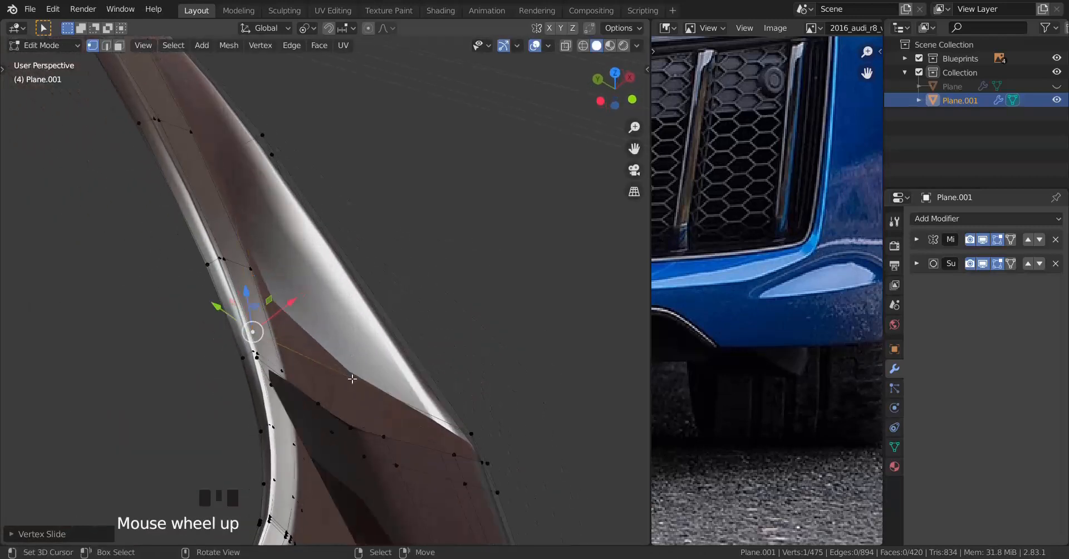
key("ctrl+r")
left_click(352, 381)
left_click(351, 381)
scroll(345, 380, "up", 1)
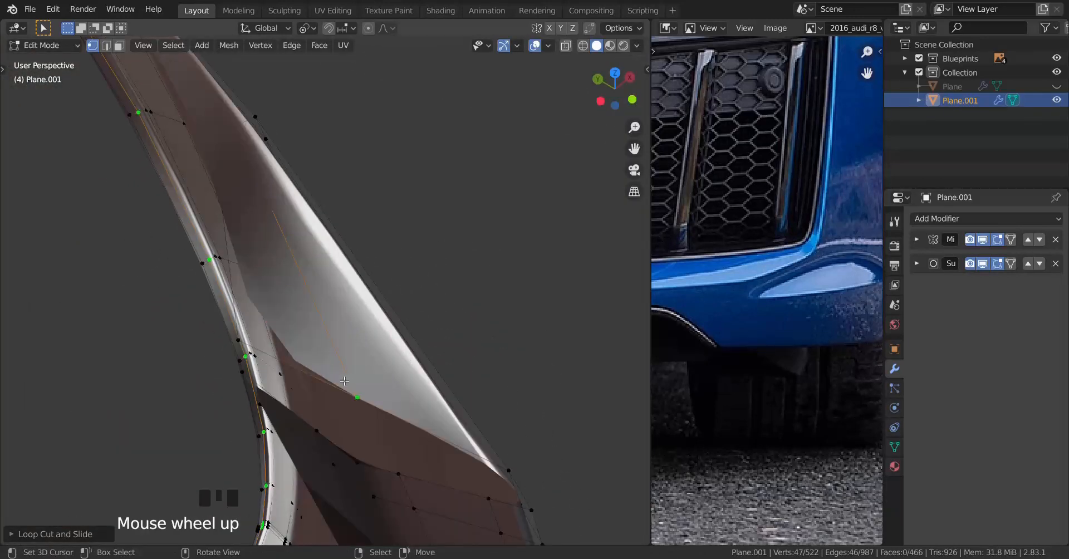
key("ctrl+r")
left_click(303, 371)
left_click(306, 372)
Close the gap at the upper corner with quad faces between opposite vertices and fill the remaining hole.
middle_click_drag(306, 371, 348, 375)
scroll(348, 374, "down", 1)
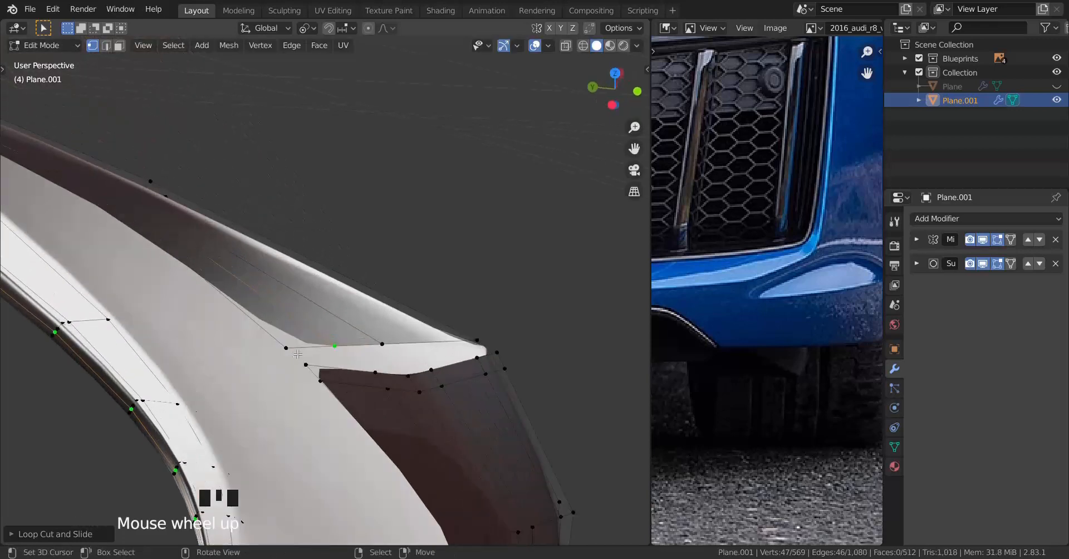
right_click(308, 370)
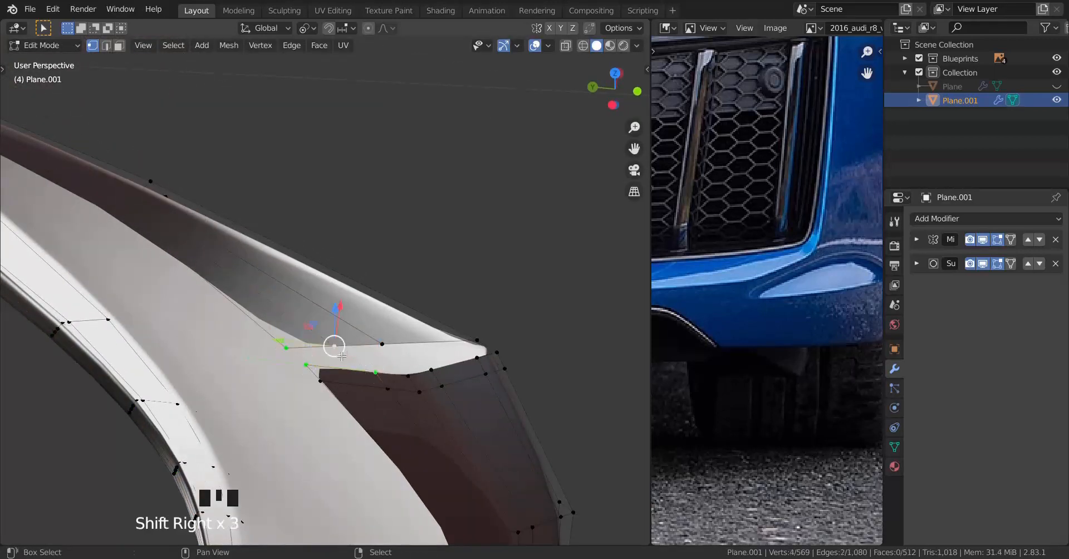
key("f")
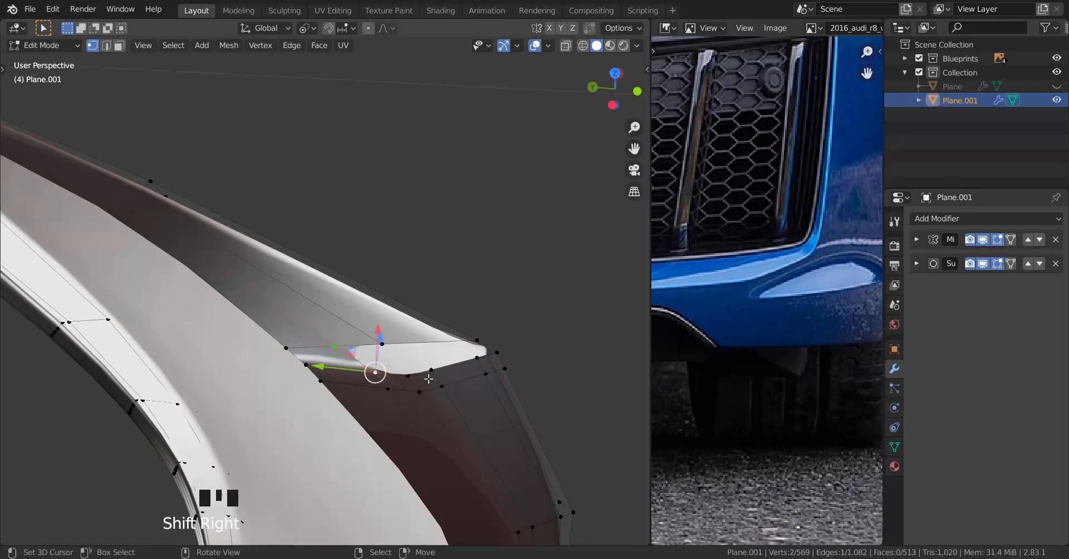
key("f")
middle_click_drag(428, 379, 348, 339)
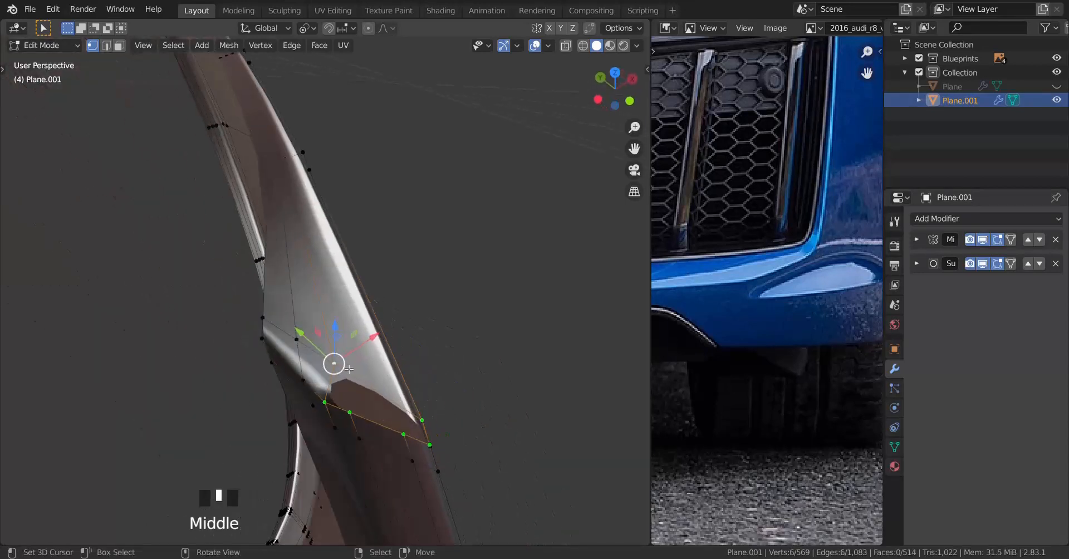
scroll(348, 339, "up", 2)
key("alt+f")
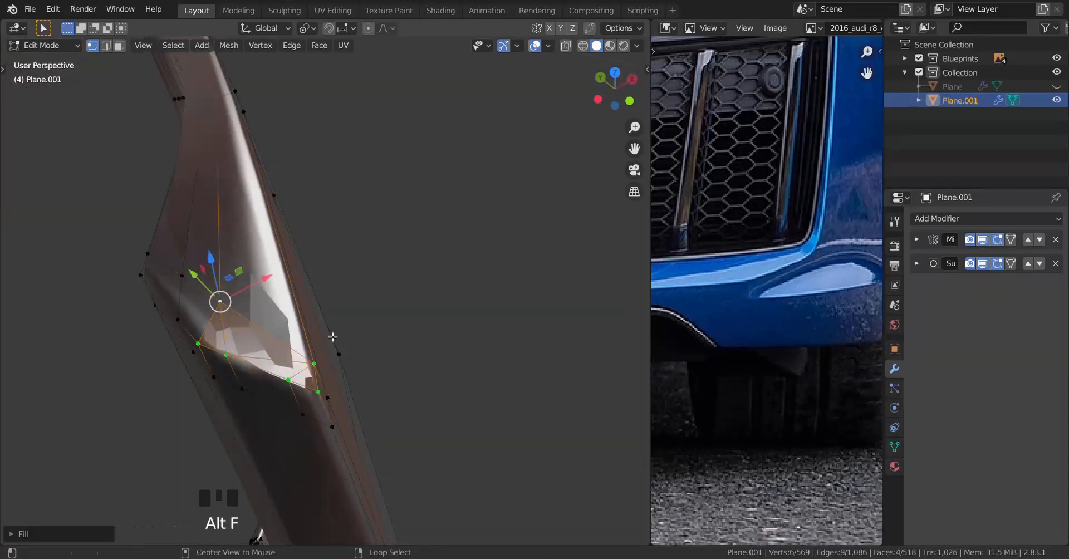
Apply smooth shading to the bumper object and check its surface from several angles.
middle_click_drag(333, 337, 396, 305)
key("Tab")
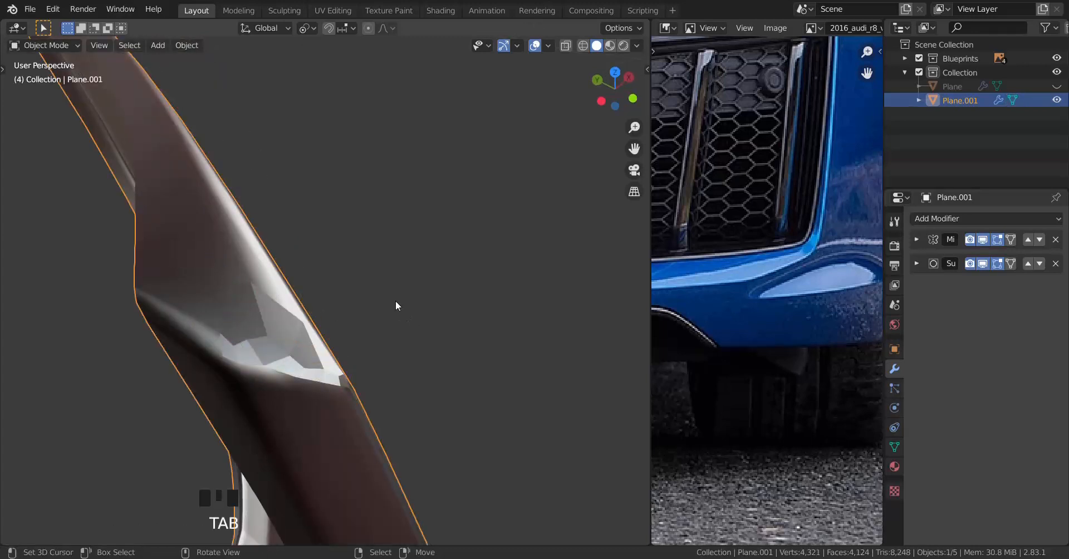
left_click(187, 46)
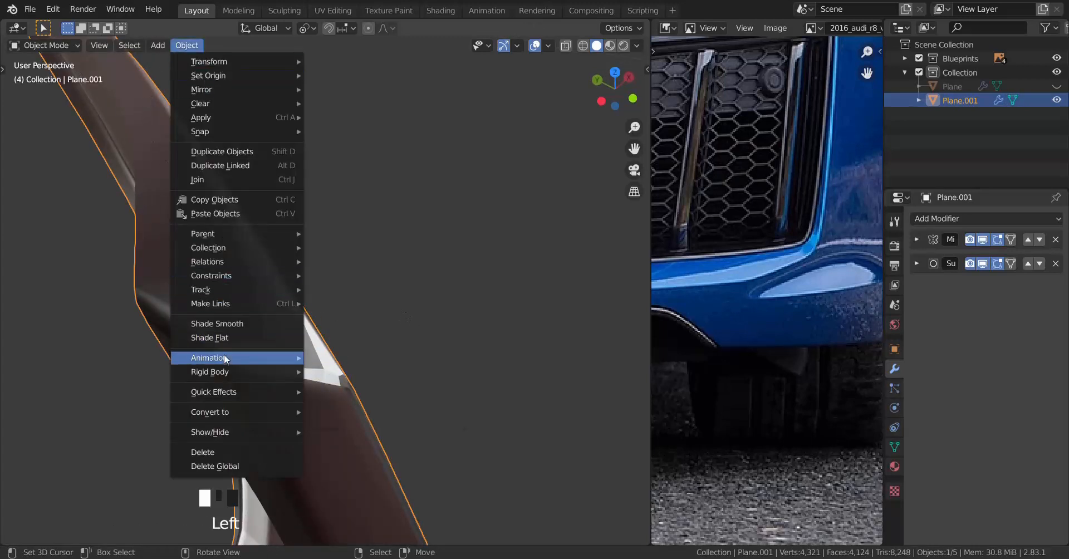
left_click(224, 324)
scroll(338, 345, "down", 6)
middle_click_drag(338, 345, 329, 292)
scroll(272, 340, "down", 9)
scroll(319, 274, "up", 3, "shift")
scroll(373, 312, "up", 2)
Try adjusting the support loop along the bumper's lower side edge with Shrink/Fatten.
key("Tab")
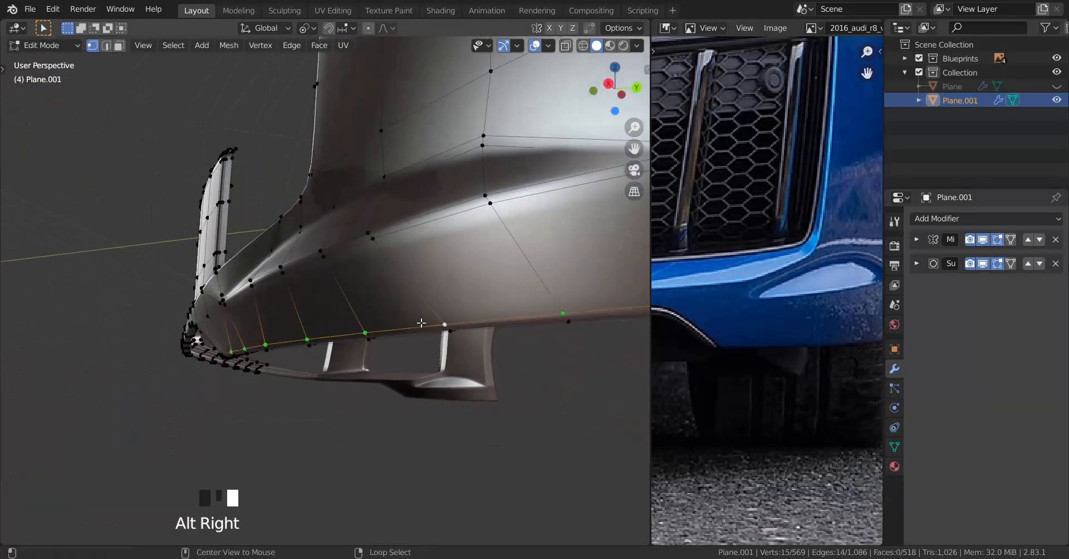
middle_click_drag(422, 323, 406, 341)
key("alt+s")
left_click(376, 337)
scroll(490, 346, "up", 3)
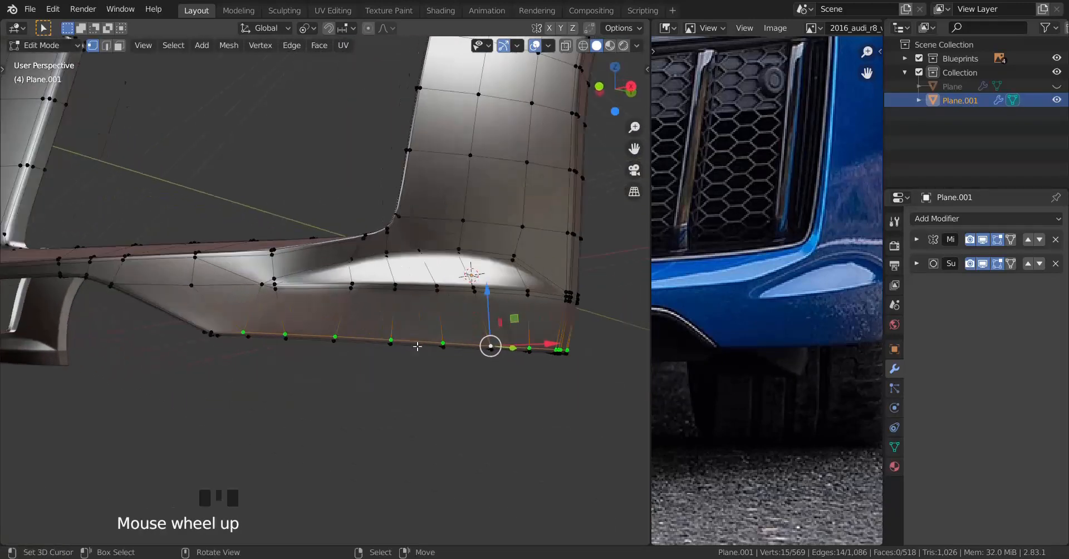
Dissolve the support loop along the lower side edge and the short leftover loop at the lower strip's corner.
middle_click_drag(489, 345, 513, 360)
key("x")
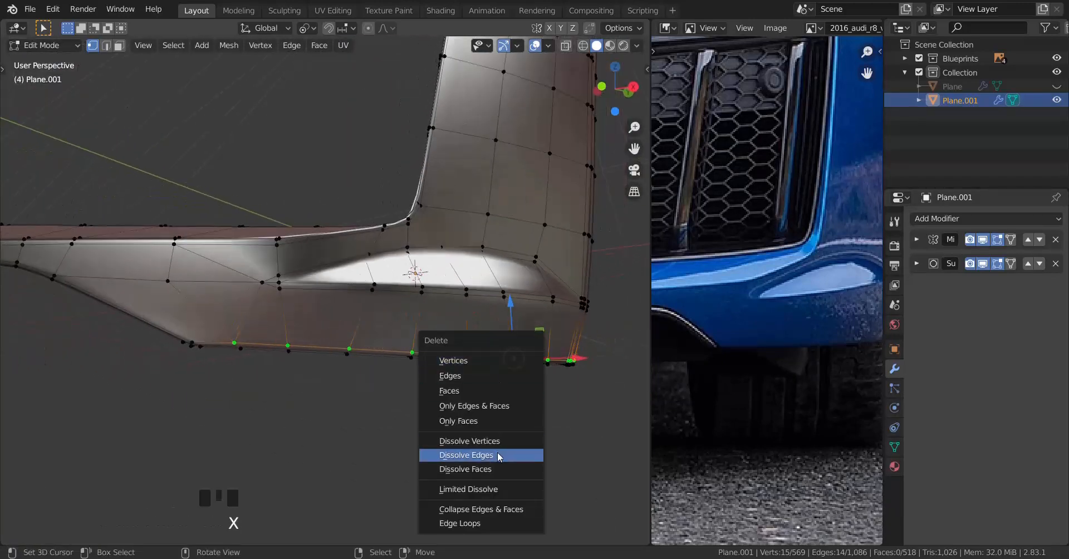
left_click(499, 457)
scroll(267, 412, "up", 2)
right_click(287, 351, "alt")
key("x")
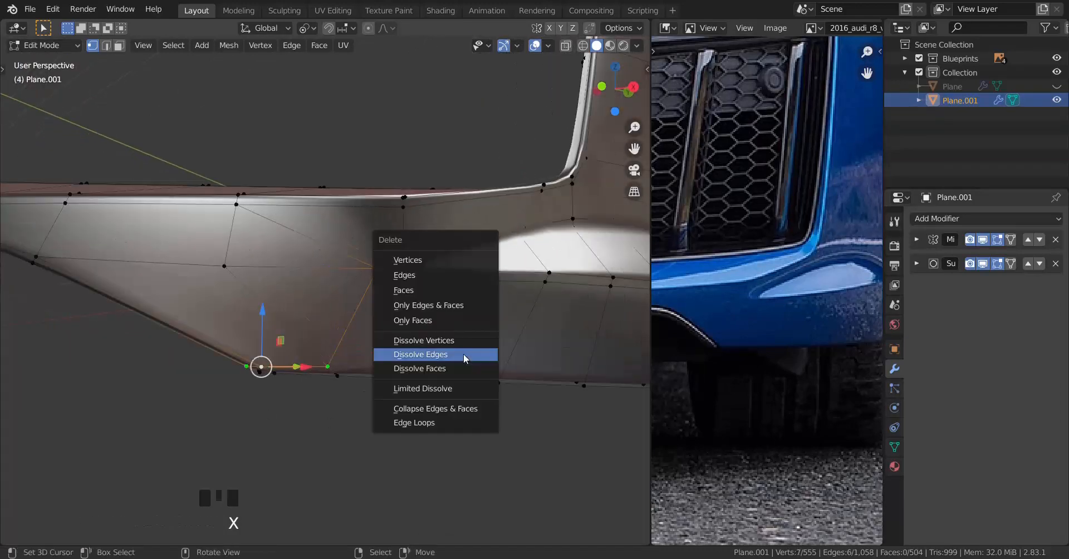
key("x")
left_click(540, 302)
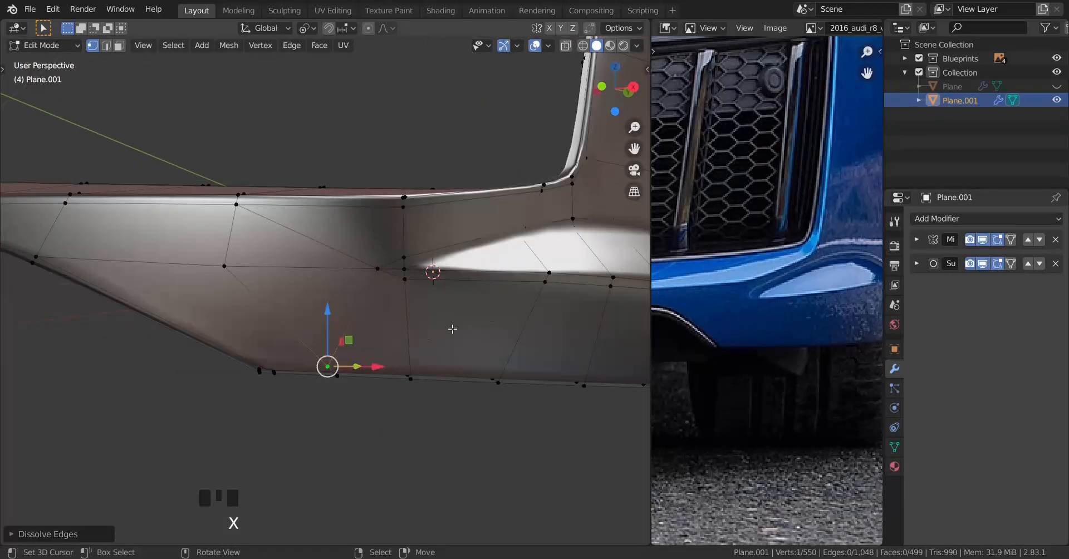
Add a centred loop cut through the faces between the side crease and the lower edge.
scroll(428, 334, "down", 3)
middle_click_drag(406, 337, 377, 333)
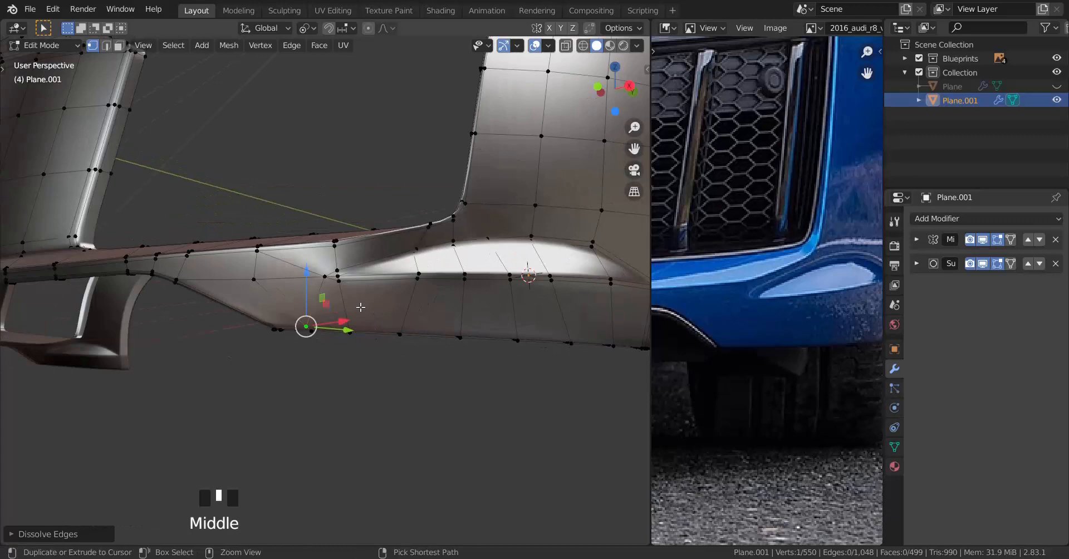
key("ctrl+r")
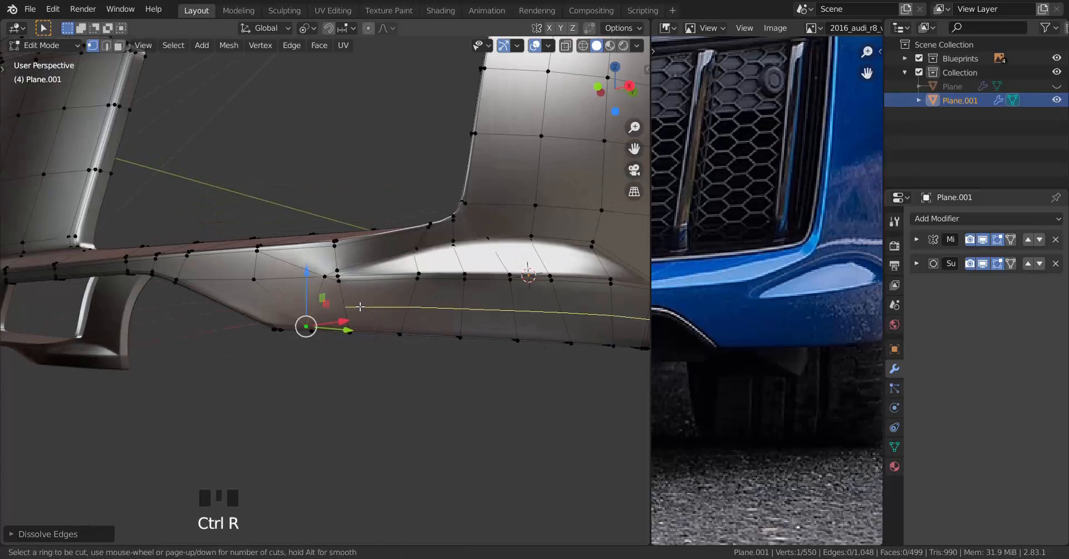
left_click(346, 307)
right_click(346, 307)
Merge the leftover vertex just above the lower edge into the neighbouring edge vertex with At Last.
scroll(344, 314, "up", 2)
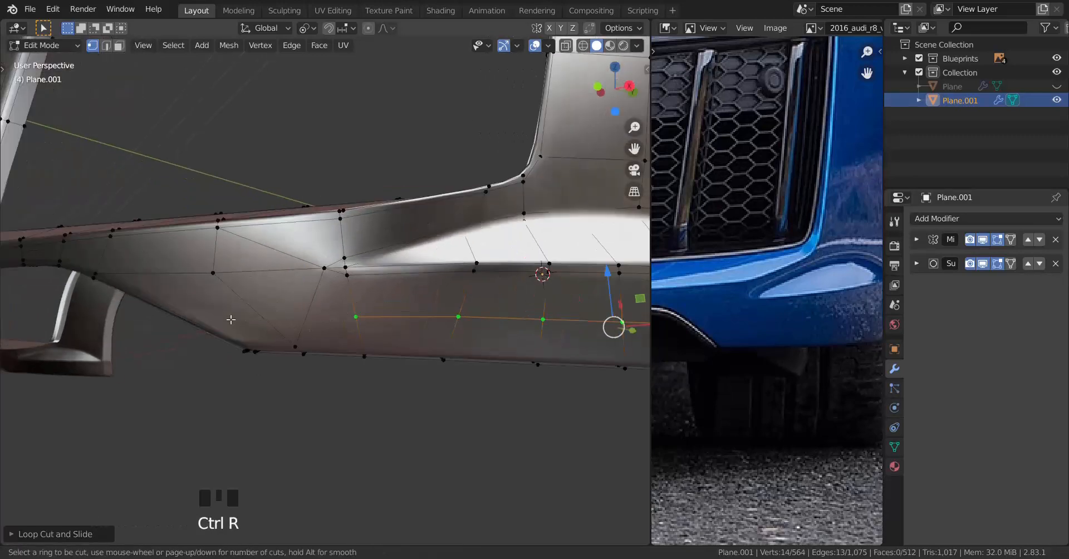
middle_click_drag(265, 318, 323, 316)
scroll(326, 317, "up", 2)
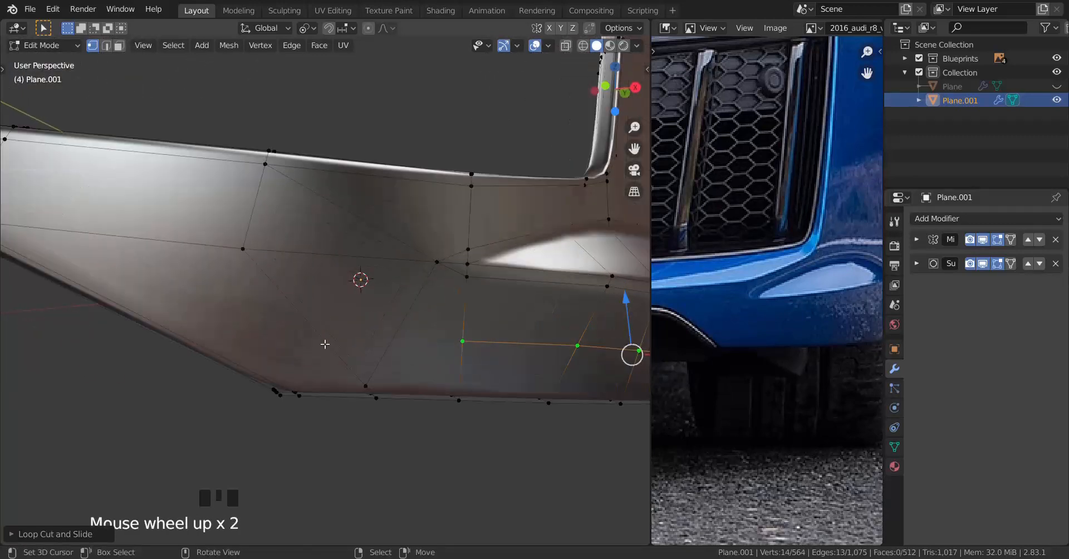
scroll(329, 318, "up", 1)
key("z")
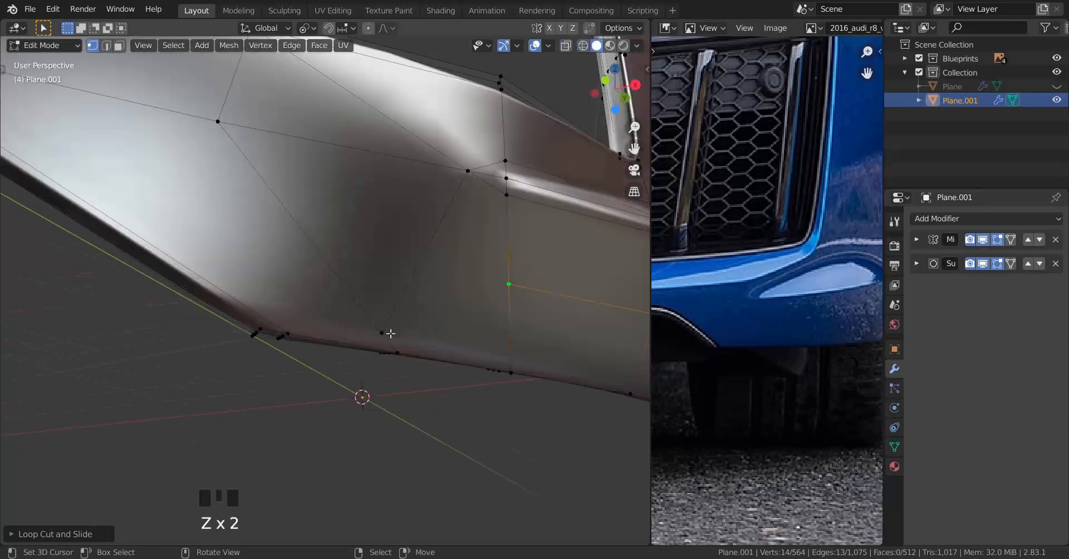
middle_click_drag(329, 326, 343, 300)
key("m")
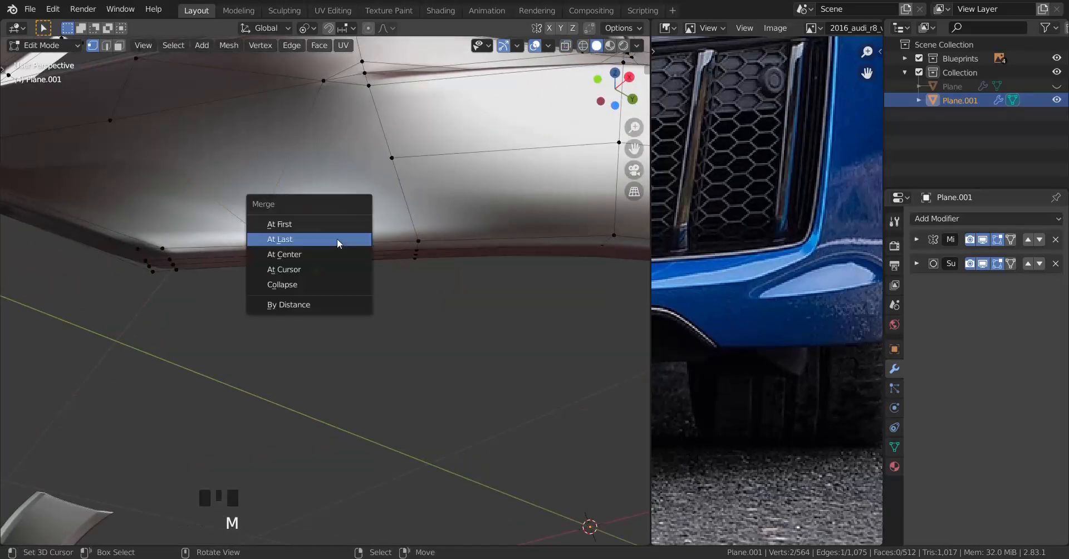
left_click(338, 238)
Cut a centred loop through the slanted lower corner face and connect its end vertex to the side panel's new loop.
middle_click_drag(338, 239, 168, 227)
left_click(142, 248)
right_click(144, 248)
right_click(250, 291)
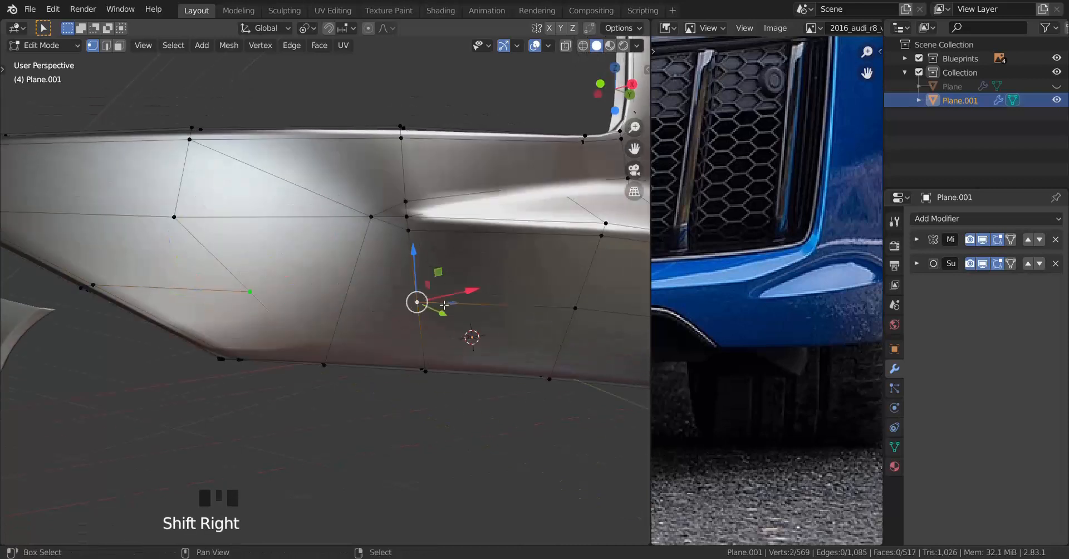
scroll(465, 300, "down", 2)
Select the whole new loop across the lower side panel and offset it with Shrink/Fatten, checking against the front blueprint.
left_click(458, 298, "alt")
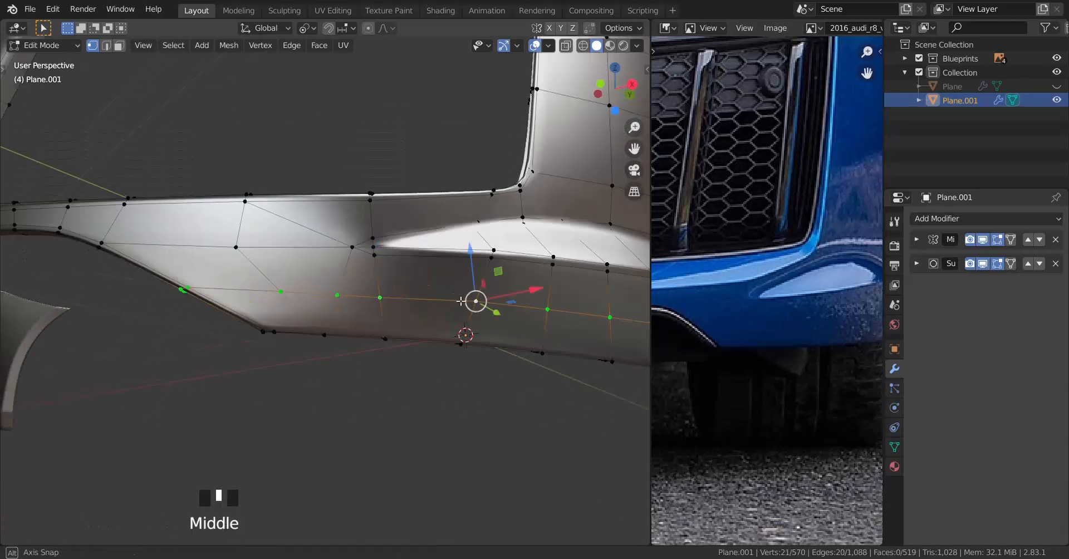
middle_click_drag(458, 298, 500, 311)
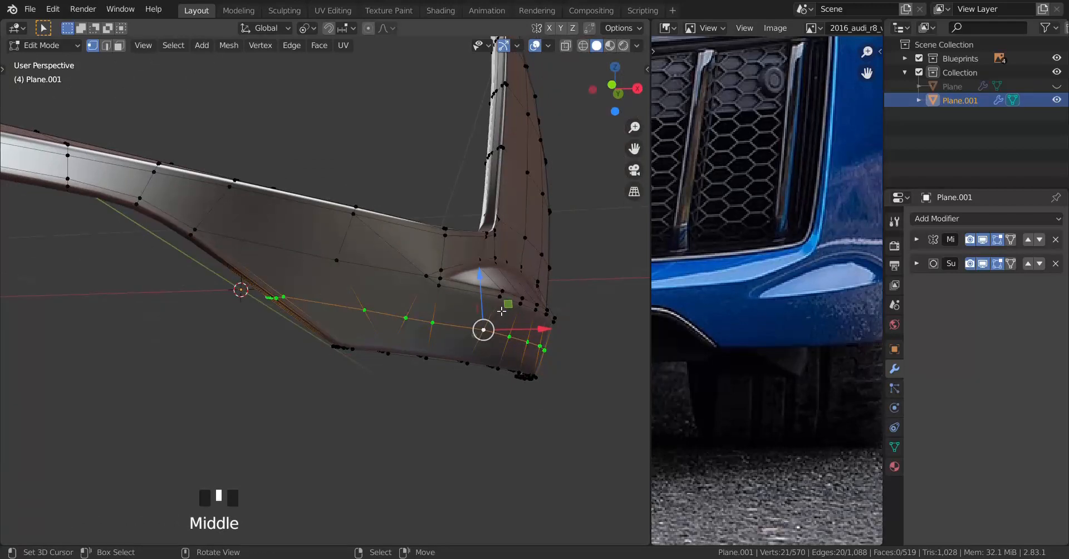
key("KP_1")
scroll(501, 312, "up", 1)
middle_click_drag(601, 319, 456, 306, "shift")
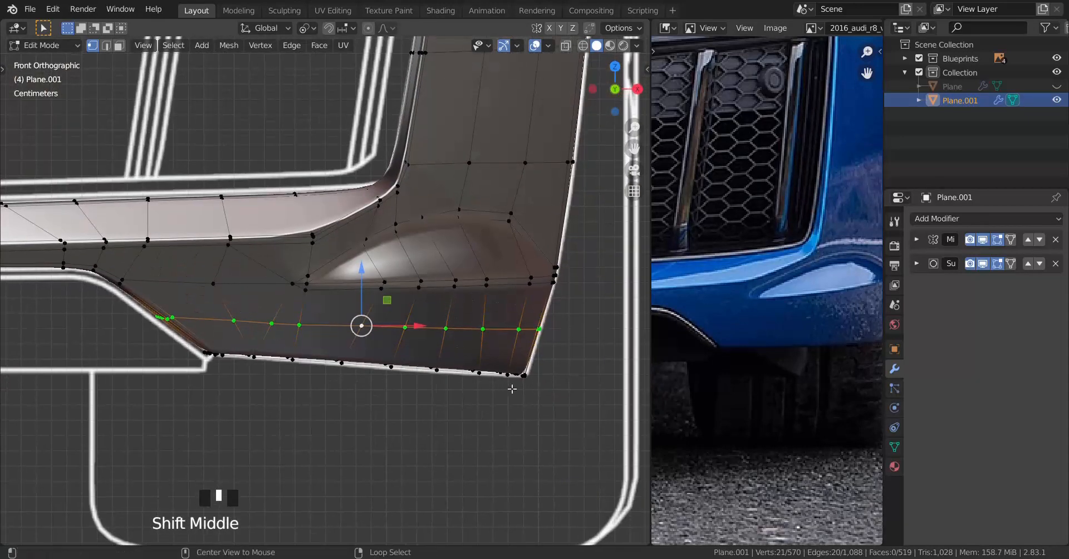
key("alt+s")
key("alt+s")
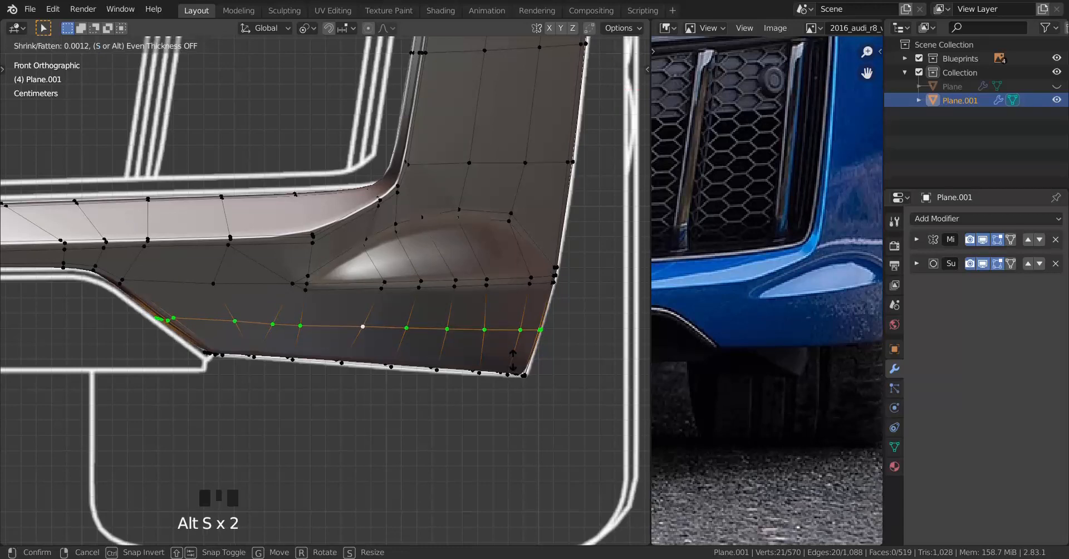
left_click(514, 361)
middle_click_drag(431, 329, 246, 311)
key("alt+s")
left_click(410, 319)
Slide the vertex on the front face above the new loop along its horizontal and vertical edges to even the spacing.
scroll(334, 356, "up", 2)
left_click(238, 309)
key("g")
key("g")
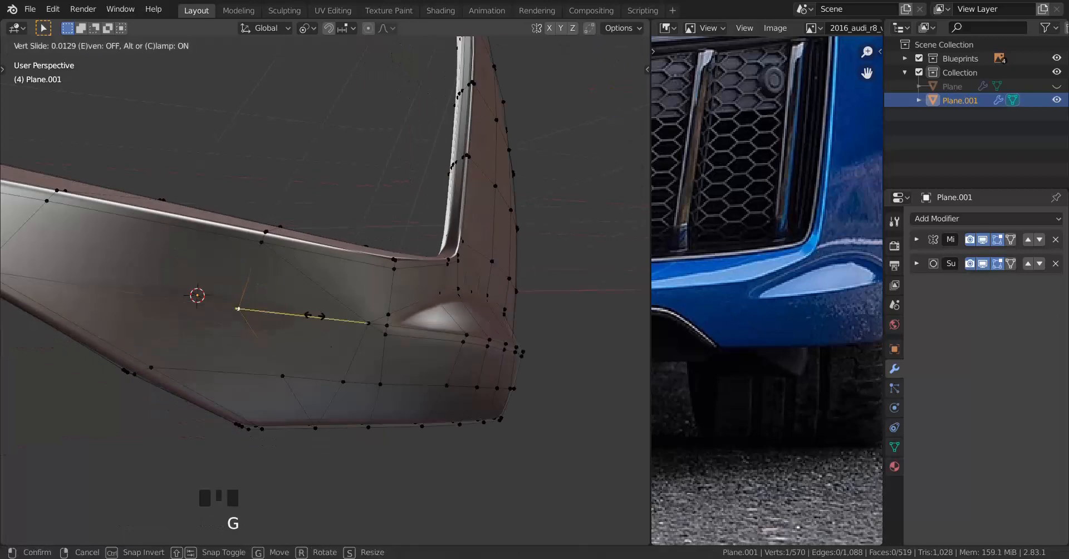
left_click(363, 388)
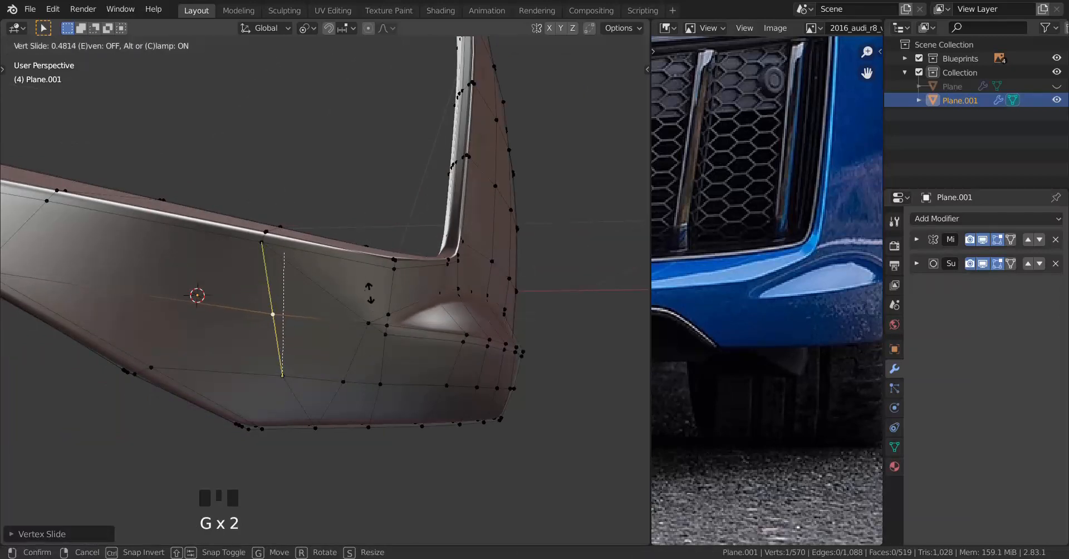
left_click(376, 278)
Select the edge loop just beneath the bulge on the side panel and push it in slightly with Shrink/Fatten.
middle_click_drag(376, 278, 377, 316)
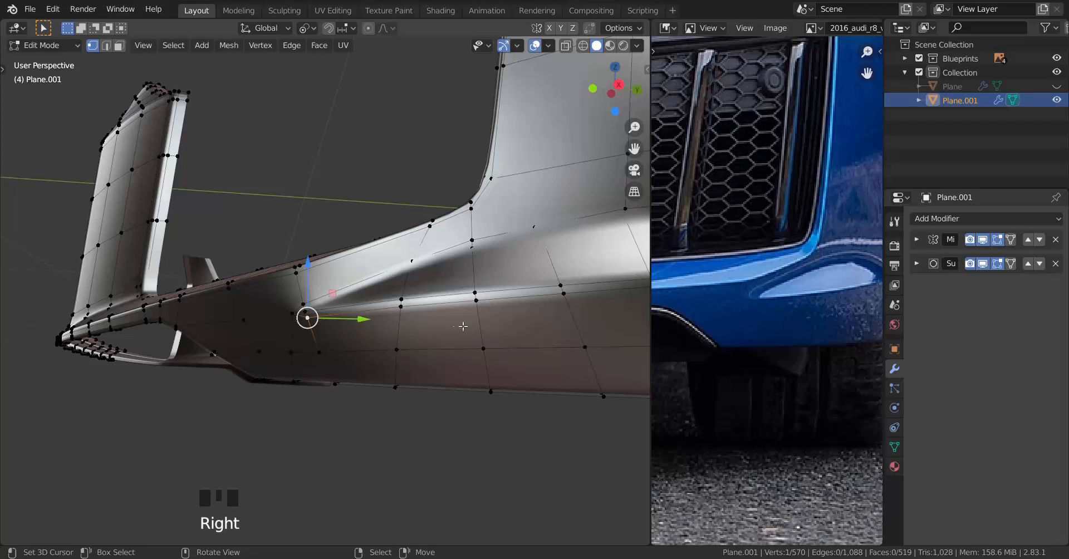
middle_click_drag(463, 327, 401, 306, "shift")
scroll(478, 312, "down", 2)
scroll(283, 356, "up", 1)
middle_click_drag(268, 349, 555, 423)
scroll(390, 379, "up", 2)
key("alt+s")
right_click(555, 423)
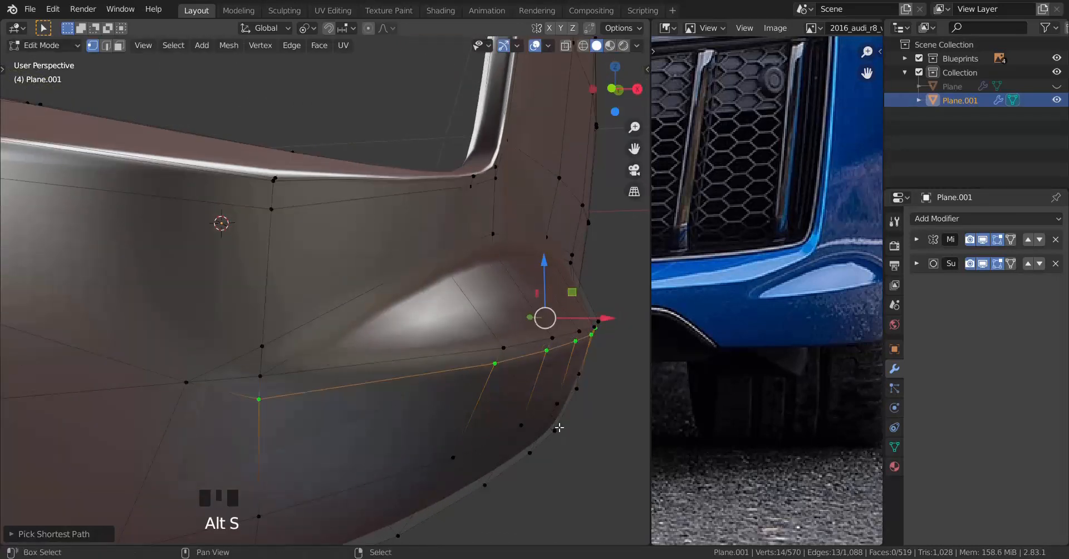
key("alt+s")
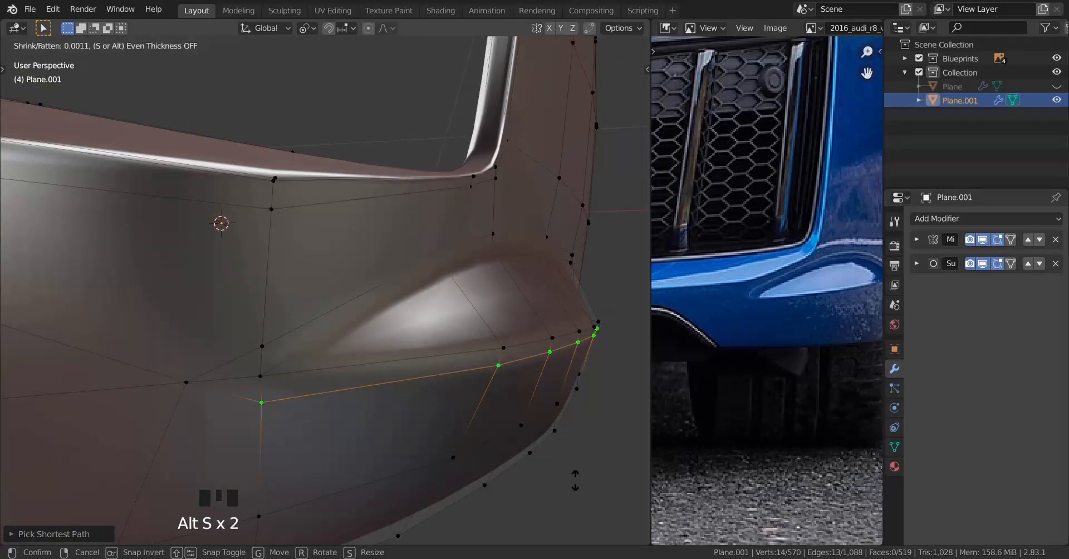
right_click(575, 480)
right_click(577, 474)
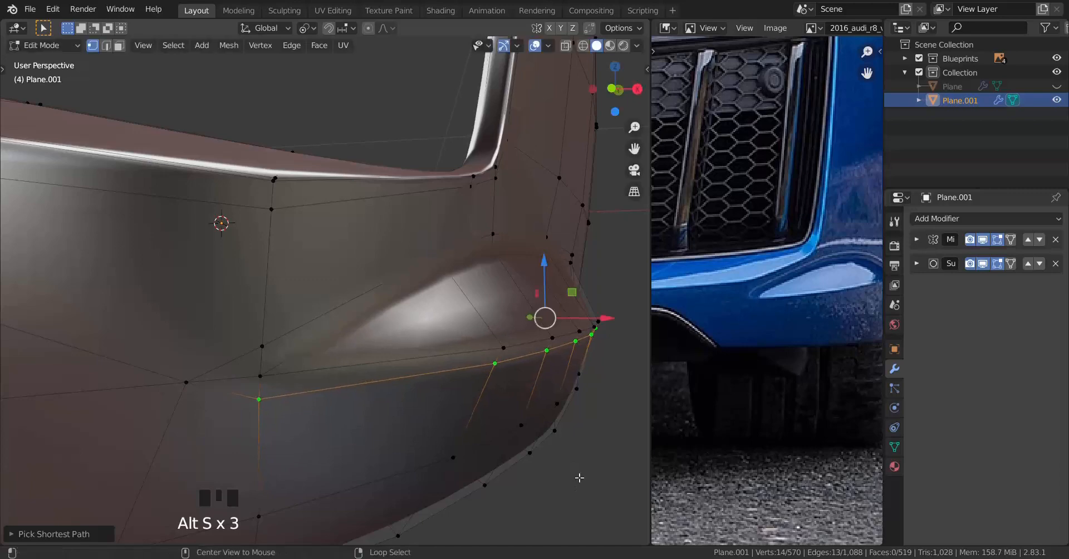
left_click(580, 473)
scroll(479, 391, "down", 4)
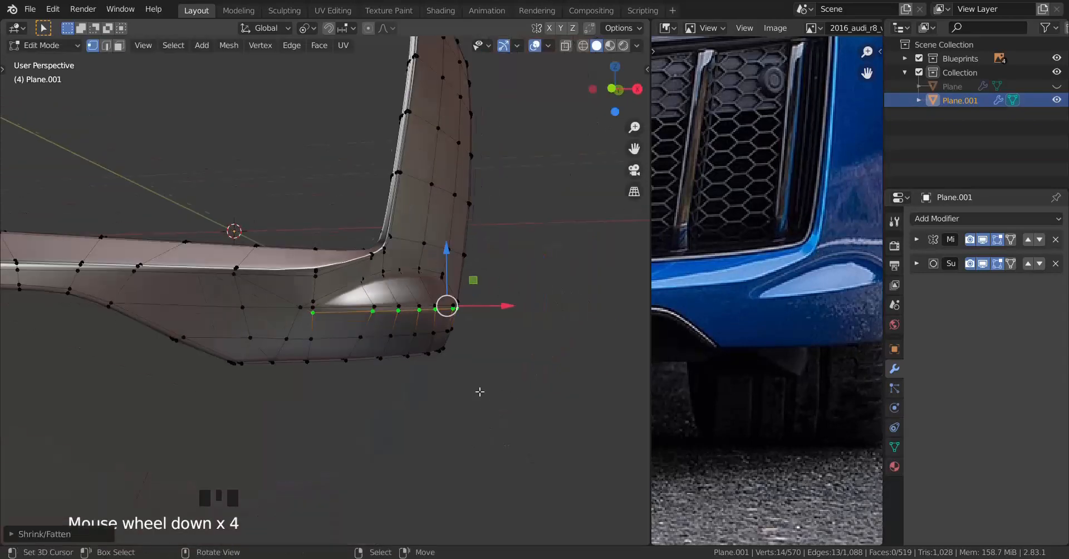
middle_click_drag(477, 389, 342, 345)
key("Tab")
key("Tab")
Cut a supporting loop along the lower side panel and slide it close to the bottom edge.
scroll(303, 351, "up", 1)
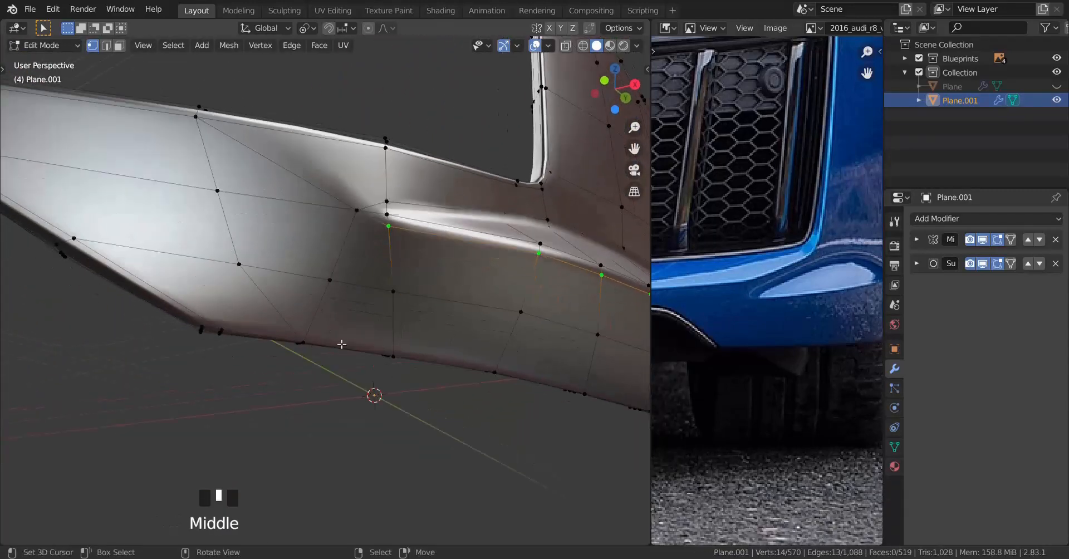
left_click(393, 325)
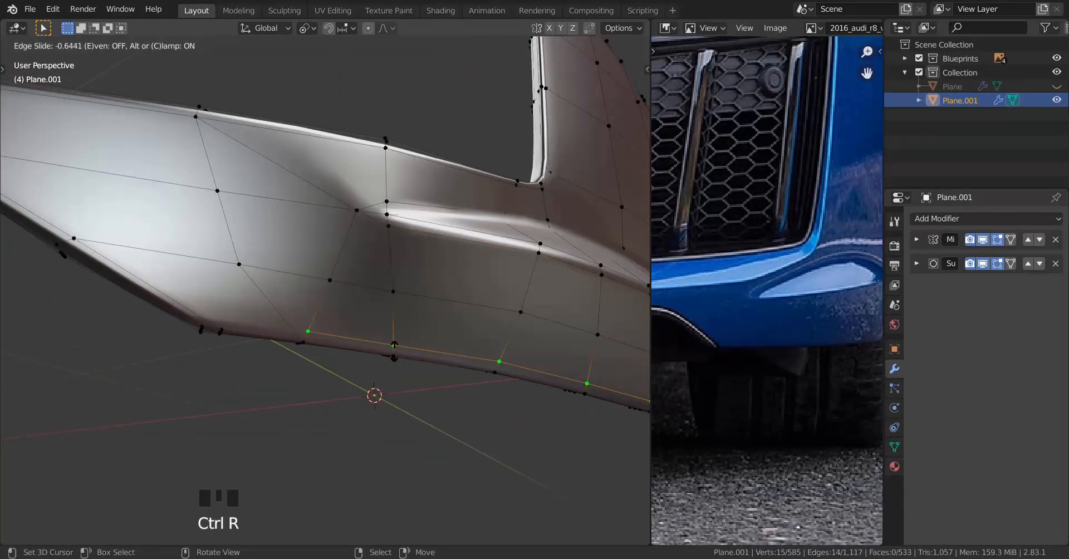
left_click(394, 351)
middle_click_drag(301, 358, 367, 376, "shift")
scroll(367, 374, "up", 2)
Temporarily hide the vertex beside the lower corner, cut an Even supporting loop around the slanted corner near the bottom edge, and reveal the hidden geometry.
key("ctrl+r")
scroll(316, 323, "down", 1)
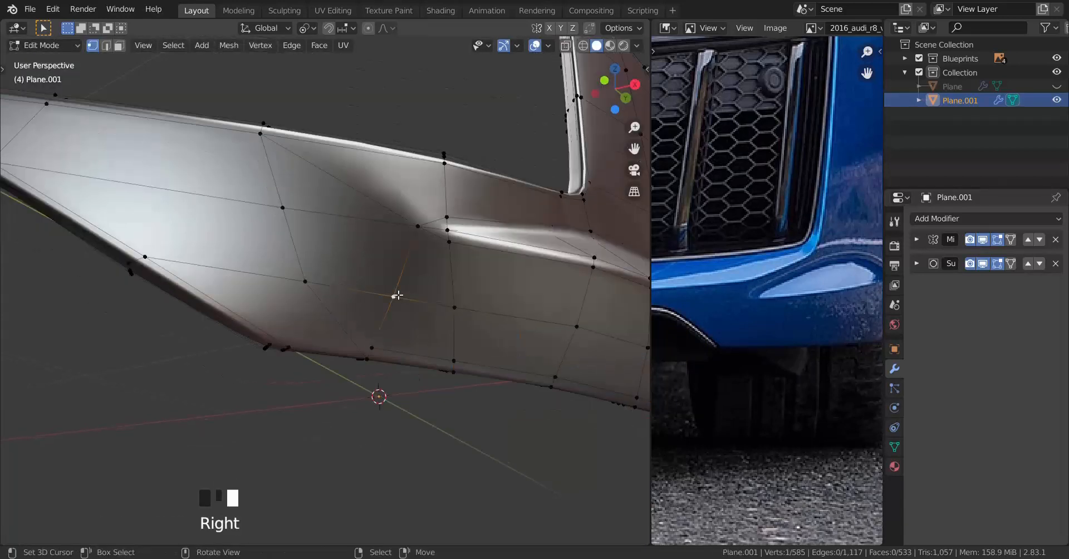
key("g")
key("h")
scroll(353, 340, "up", 2)
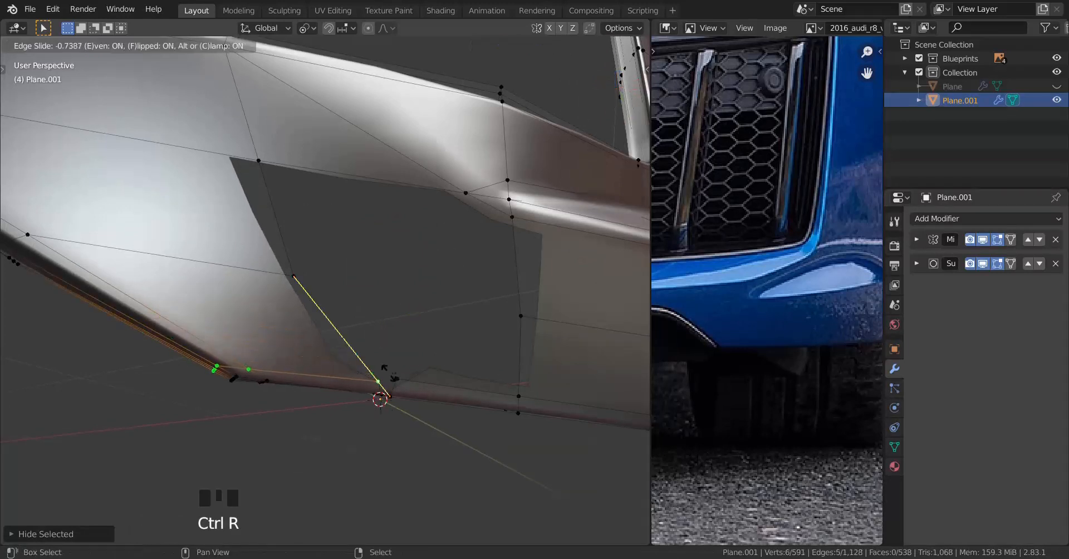
key("alt+h")
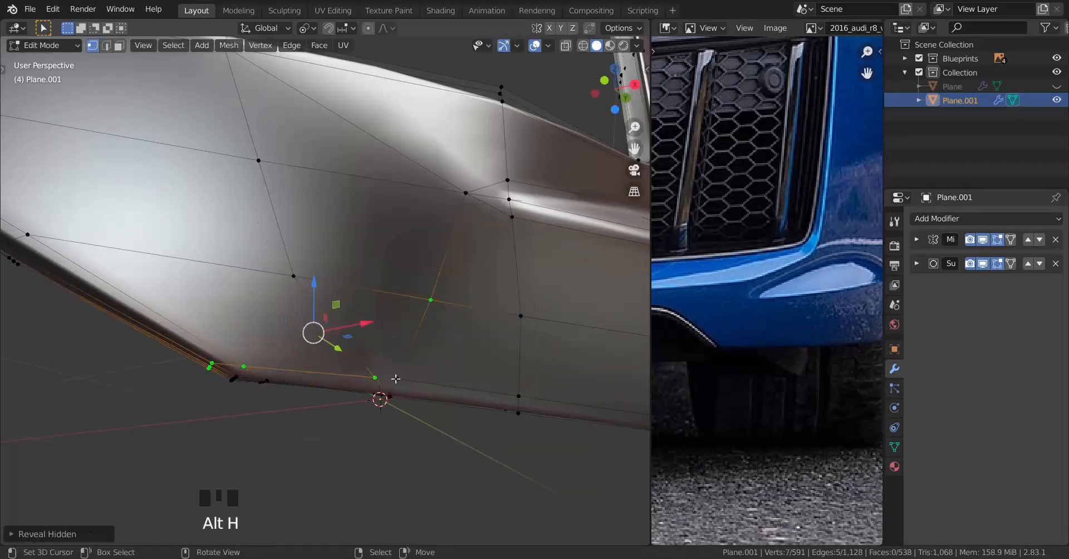
Merge the new corner loop's end vertex with the side panel loop's end vertex using At First and check the smoothed surface.
middle_click_drag(371, 375, 248, 291)
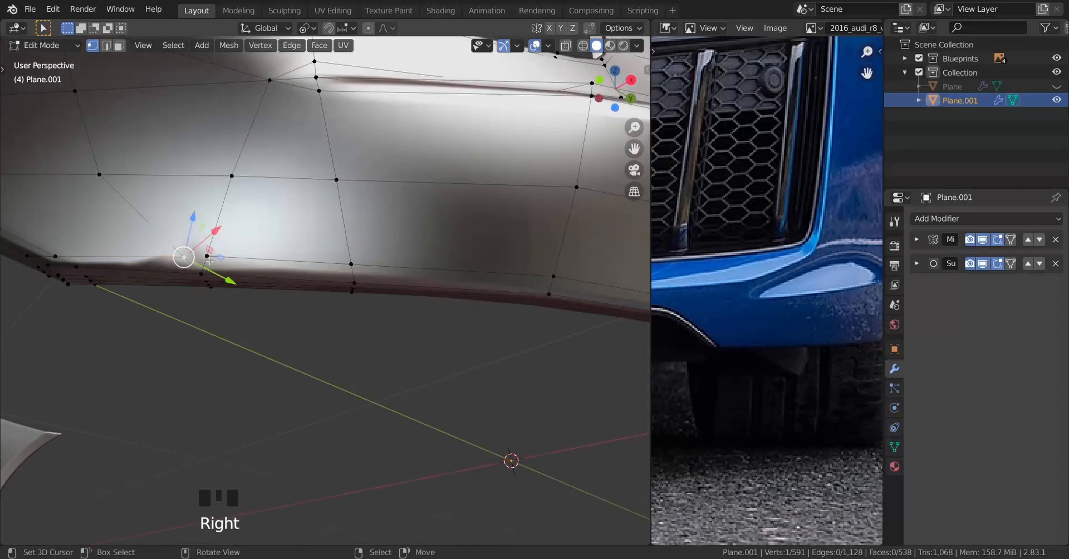
key("m")
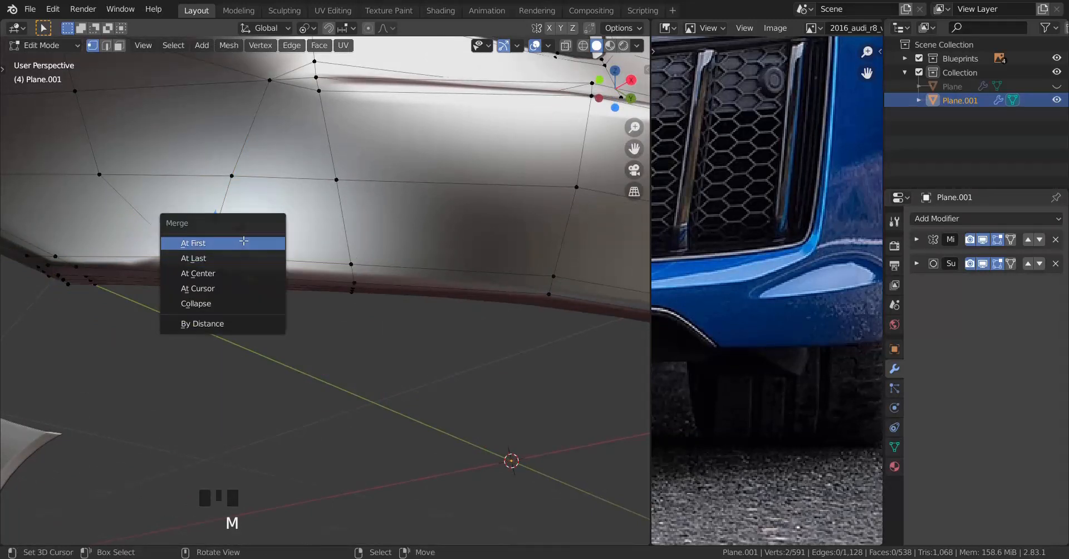
left_click(242, 242)
scroll(250, 236, "down", 3)
middle_click_drag(295, 224, 233, 320)
key("Tab")
key("Tab")
key("Tab")
key("Tab")
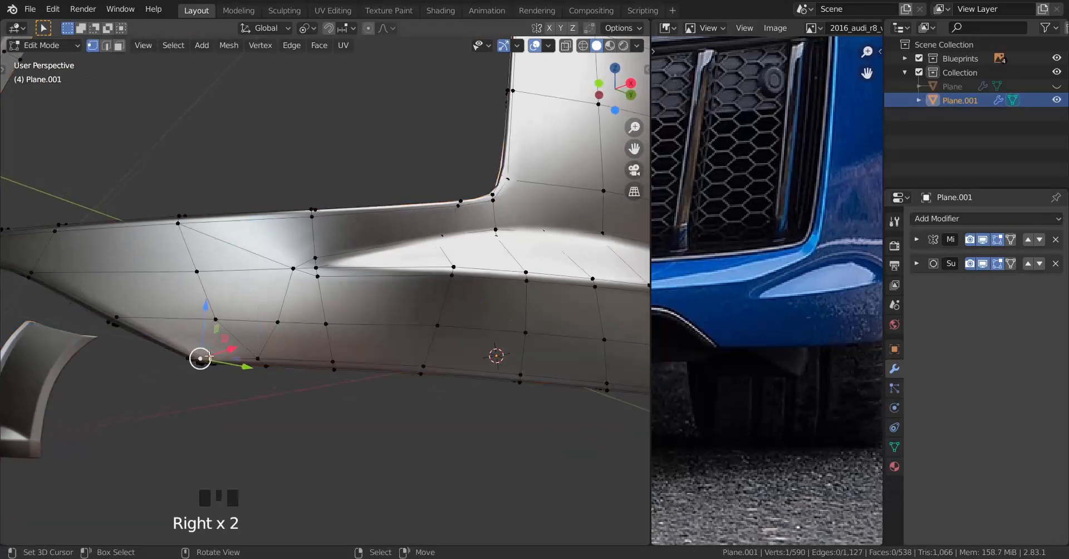
Move the vertex at the slanted lower corner along the X and Y axes to smooth the corner's curve.
key("KP_Decimal")
scroll(210, 353, "down", 18)
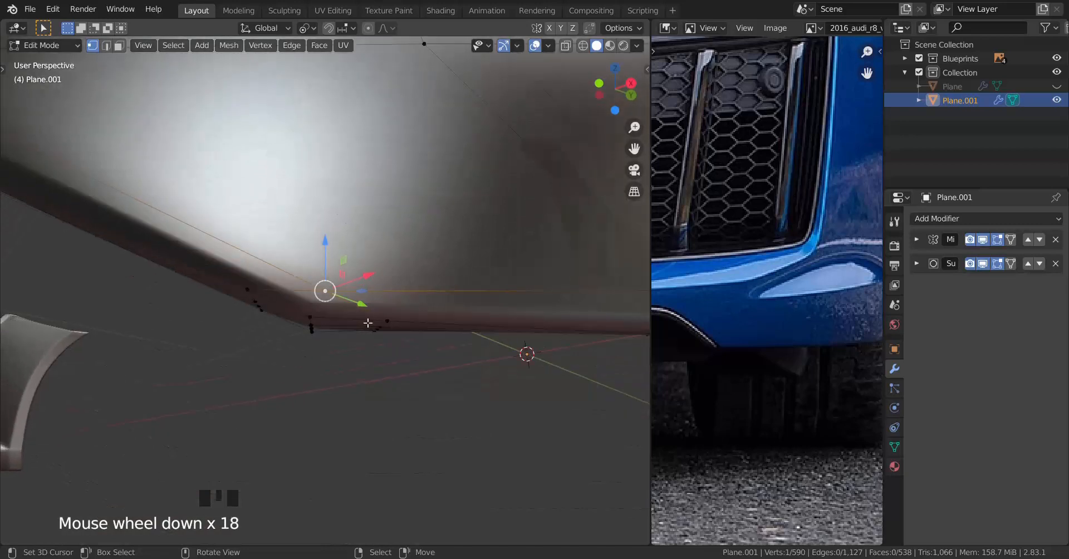
middle_click_drag(370, 323, 458, 361)
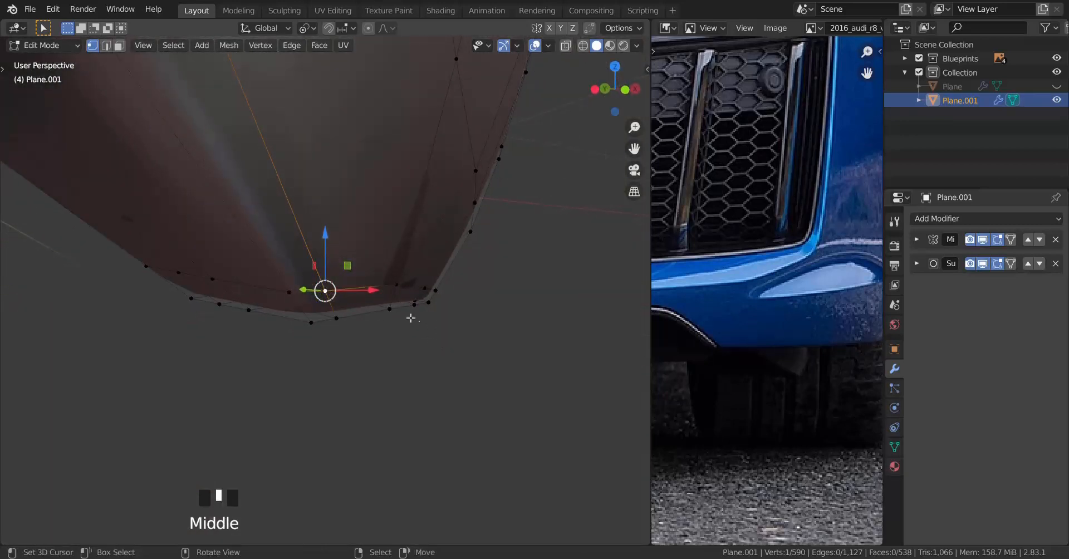
left_click_drag(443, 286, 468, 289)
middle_click_drag(467, 289, 448, 305)
scroll(347, 280, "down", 3)
left_click_drag(479, 290, 393, 310)
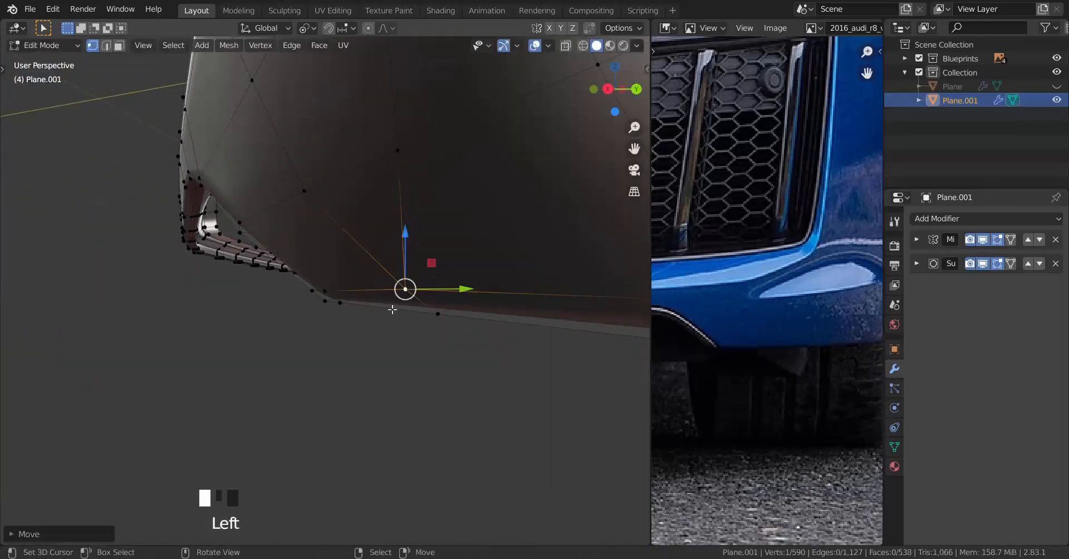
middle_click_drag(394, 310, 505, 349)
scroll(384, 363, "up", 4)
middle_click_drag(385, 363, 470, 370)
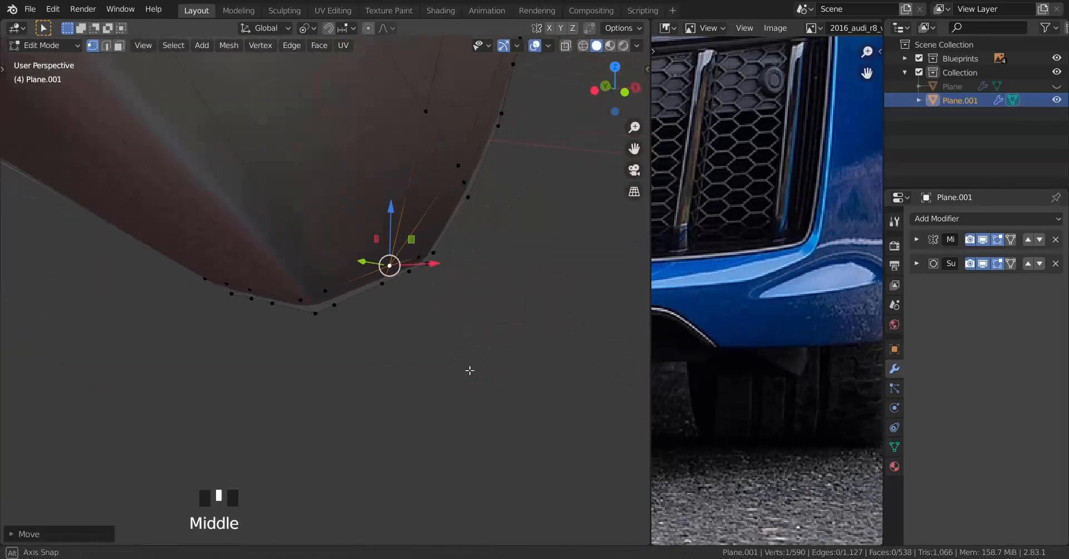
Nudge the vertex on the crease of the bumper's inner lip slightly along the Y axis.
middle_click_drag(336, 295, 363, 354)
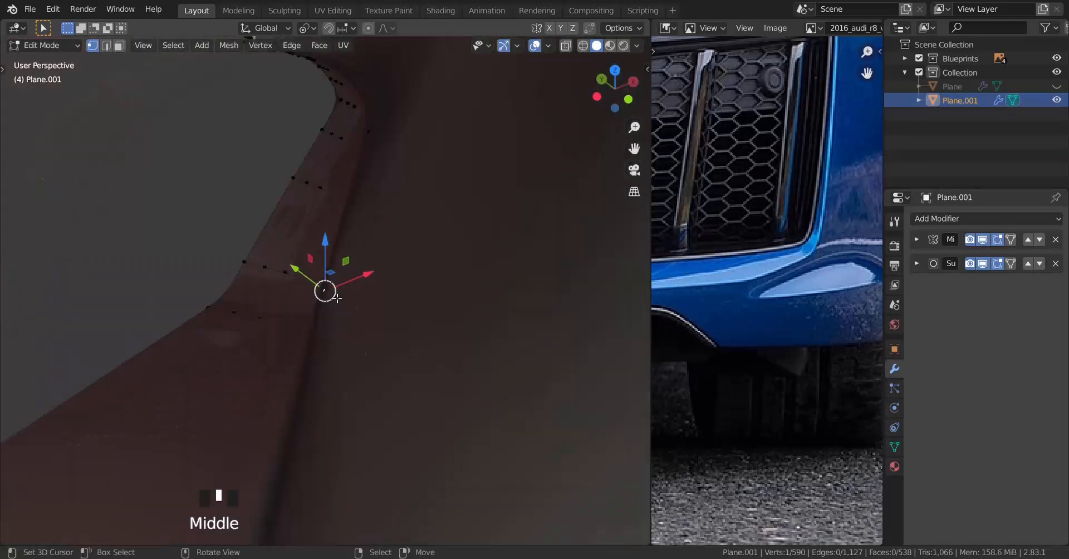
left_click_drag(309, 279, 312, 281)
left_click_drag(347, 316, 347, 316)
Examine the smoothed lower side panel and the upper end of the central pillar in Object Mode.
scroll(446, 356, "down", 2)
middle_click_drag(446, 356, 424, 256)
key("Tab")
scroll(330, 282, "down", 6)
scroll(401, 273, "up", 6)
scroll(299, 280, "down", 3)
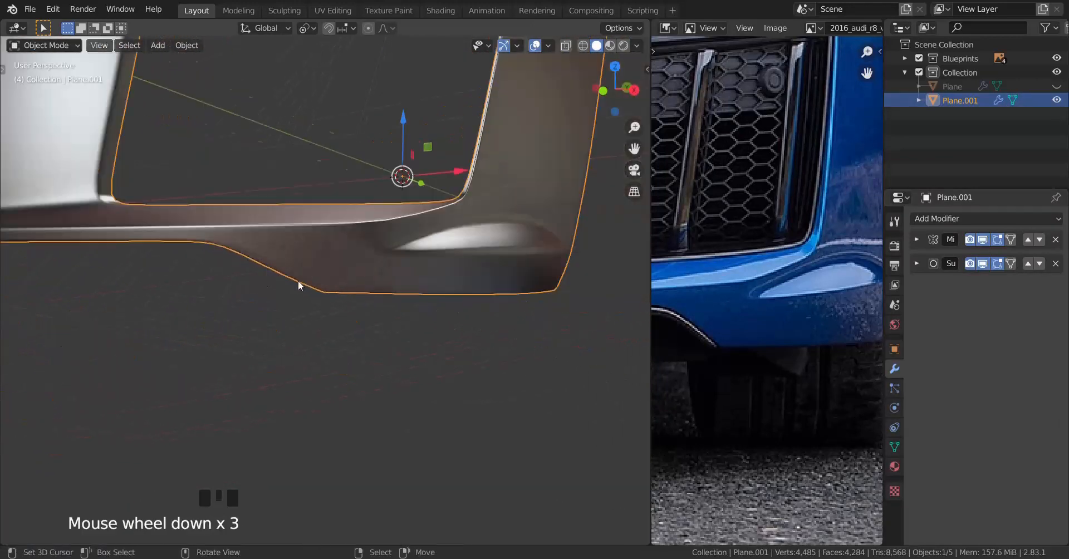
middle_click_drag(298, 281, 413, 330, "shift")
scroll(546, 286, "up", 2)
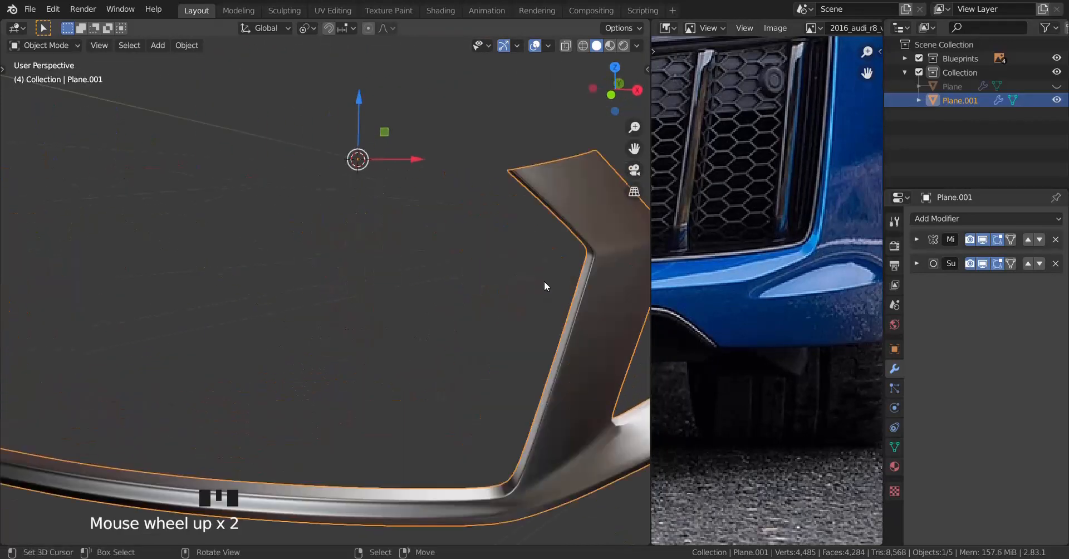
middle_click_drag(547, 287, 455, 314)
scroll(508, 343, "up", 1)
scroll(442, 335, "up", 2)
Fill a long face between the two end edges of the rim along the pillar panel's open side.
key("Tab")
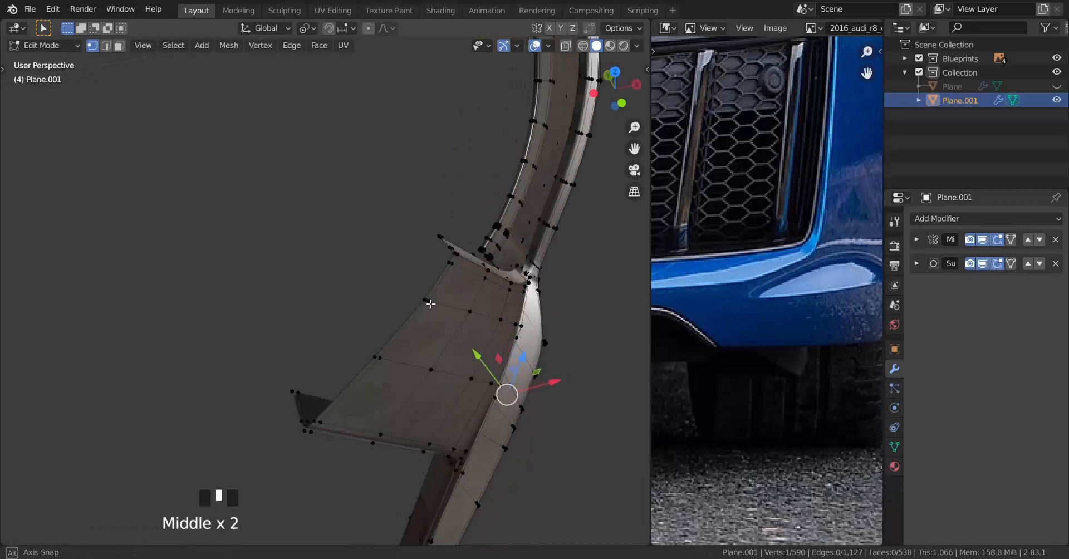
right_click(290, 400, "shift")
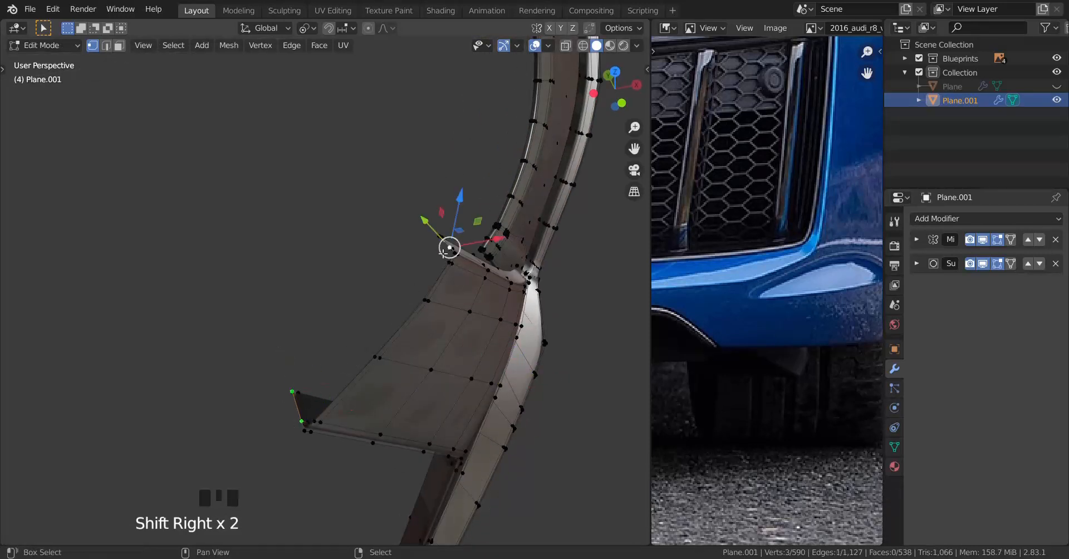
scroll(400, 263, "up", 2)
key("f")
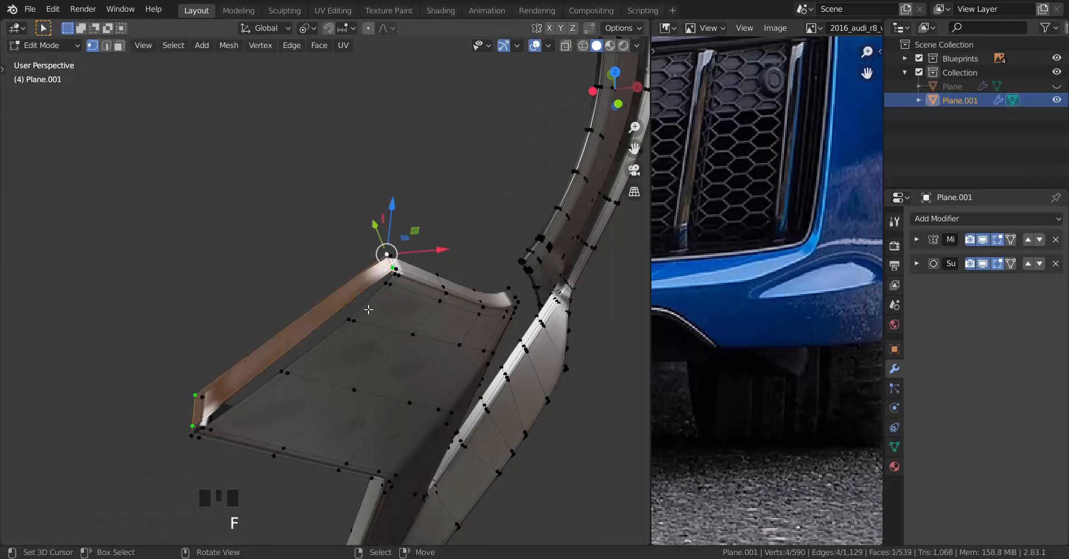
Cut loops across the new strip, near both ends and in line with the panel's existing edges.
mouse_move(370, 306)
middle_mouse_down()
mouse_move(382, 306)
mouse_move(376, 323)
middle_mouse_up()
key("ctrl+r")
left_click(384, 319)
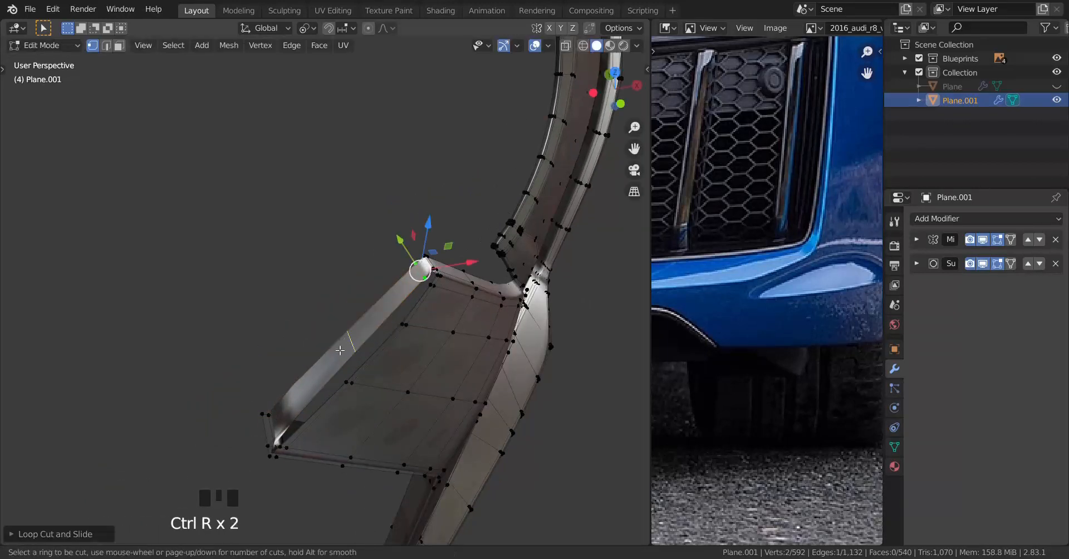
left_click(340, 349)
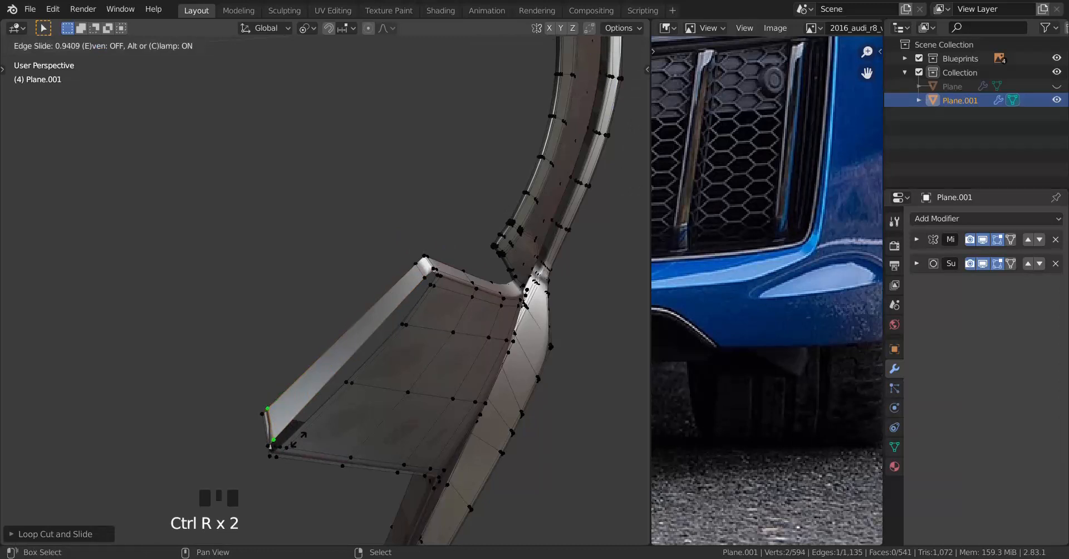
middle_click_drag(365, 332, 372, 310)
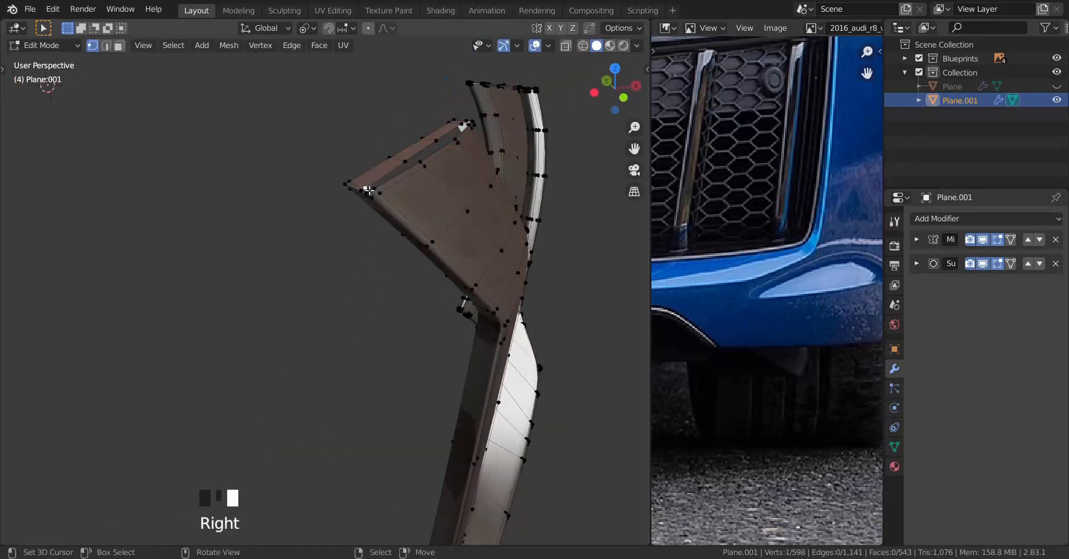
Fill the gap between the new strip and the pillar panel with a row of faces.
key("KP_Decimal")
scroll(349, 263, "down", 8)
middle_click_drag(349, 263, 410, 361)
scroll(330, 342, "down", 4)
mouse_move(330, 342)
middle_mouse_down()
mouse_move(418, 323)
mouse_move(334, 306)
mouse_move(386, 319)
mouse_move(436, 360)
mouse_move(344, 288)
mouse_move(312, 244)
mouse_move(363, 268)
mouse_move(274, 303)
mouse_move(422, 338)
mouse_move(293, 255)
mouse_move(311, 256)
mouse_move(420, 306)
mouse_move(489, 310)
mouse_move(339, 311)
mouse_move(206, 291)
mouse_move(308, 334)
mouse_move(271, 344)
mouse_move(315, 347)
middle_mouse_up()
key("f")
key("f")
key("f")
key("f")
key("f")
Deselect the bumper in Object Mode and examine its finished overall shape.
scroll(444, 320, "down", 4)
key("Tab")
scroll(331, 304, "down", 5)
scroll(345, 299, "up", 4)
key("a")
key("a")
key("a")
scroll(370, 320, "up", 2)
scroll(338, 310, "up", 2)
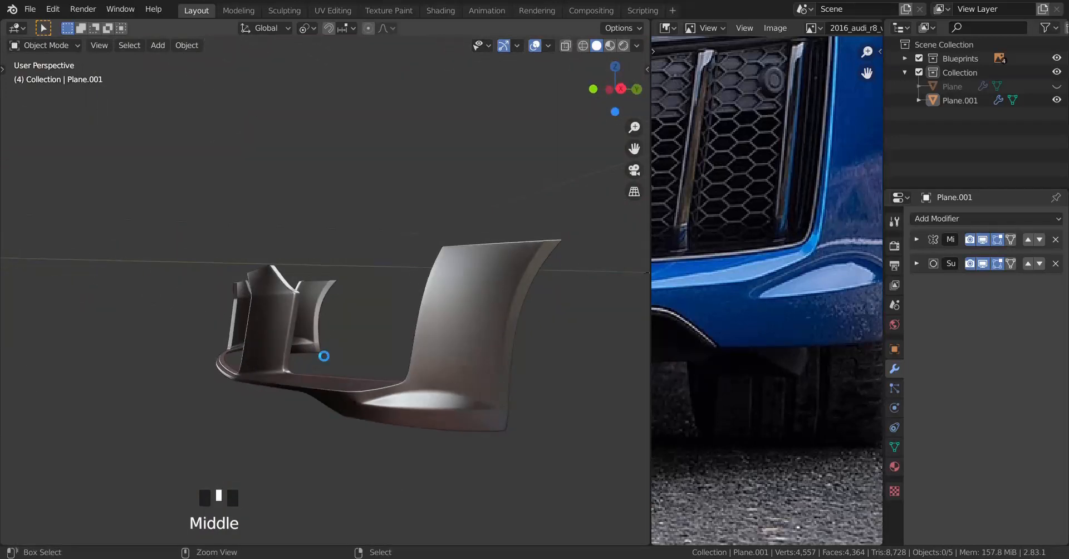
Save the file and examine the bumper with the other front body parts in the rendered garage scene.
middle_click_drag(317, 351, 352, 382)
scroll(362, 360, "up", 1)
key("ctrl+s")
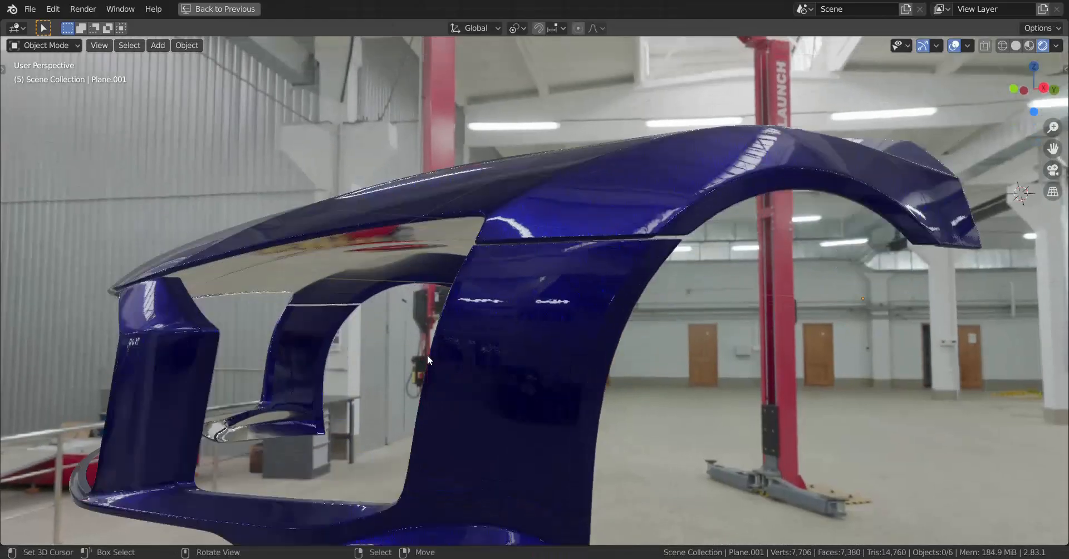
middle_click_drag(426, 355, 344, 315)
scroll(366, 395, "up", 2)
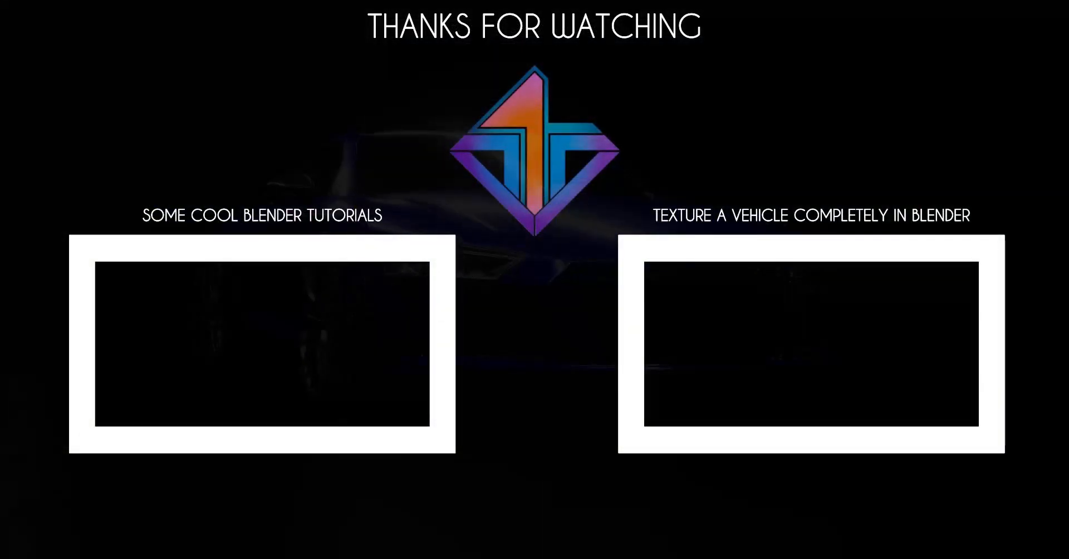